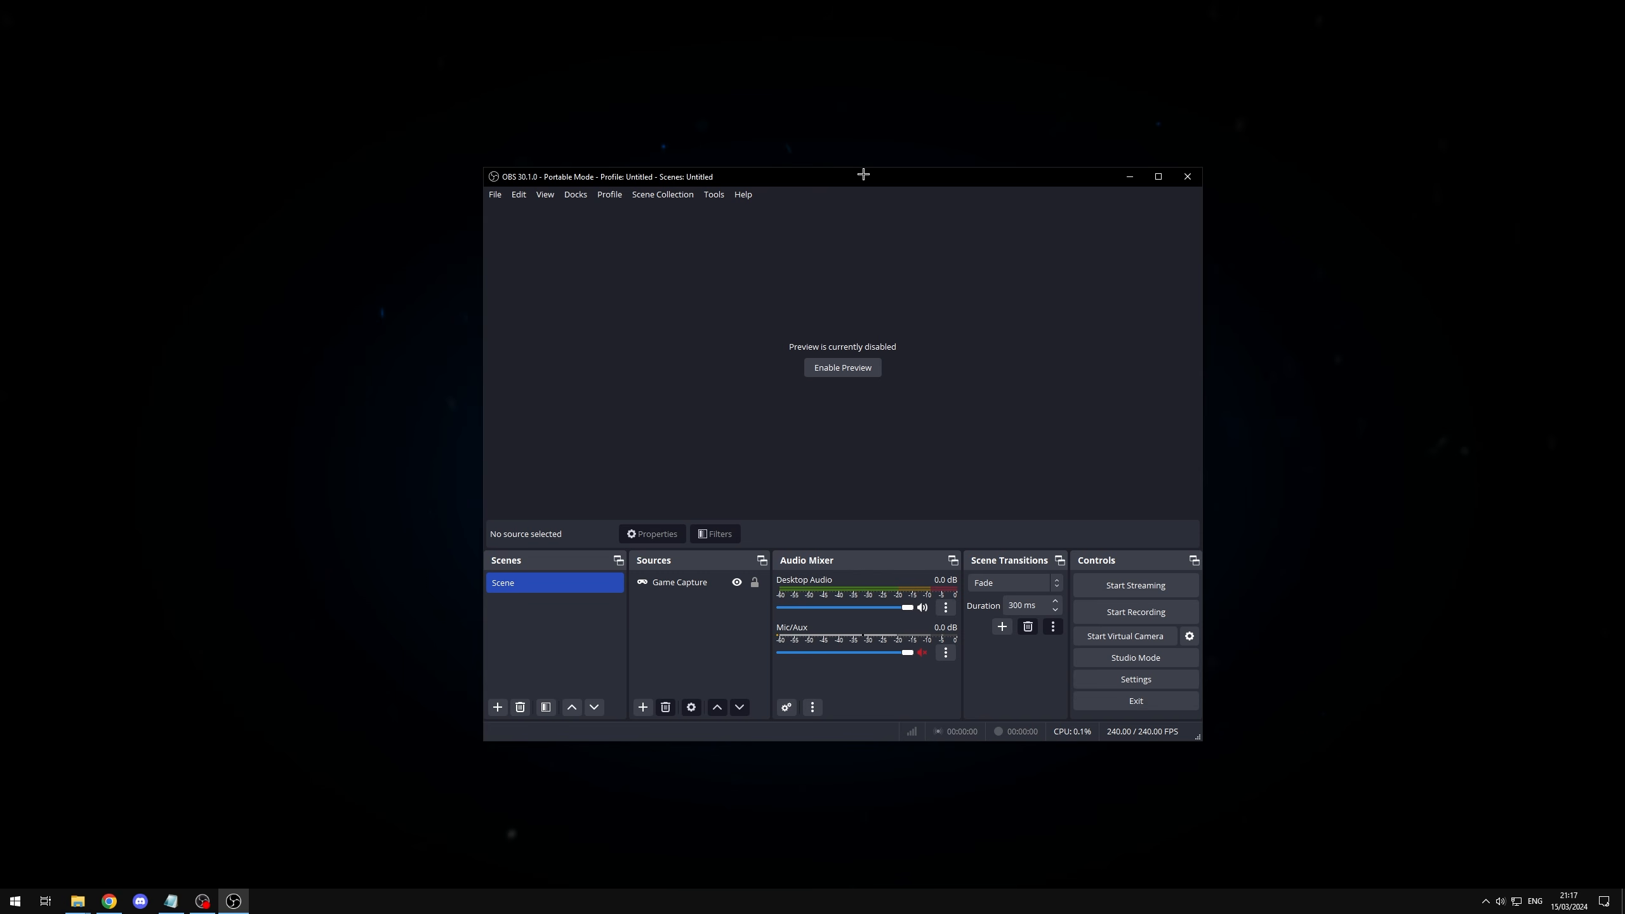
Step: Reposition the main window slightly and enable the disabled scene preview
drag(864, 174, 832, 156)
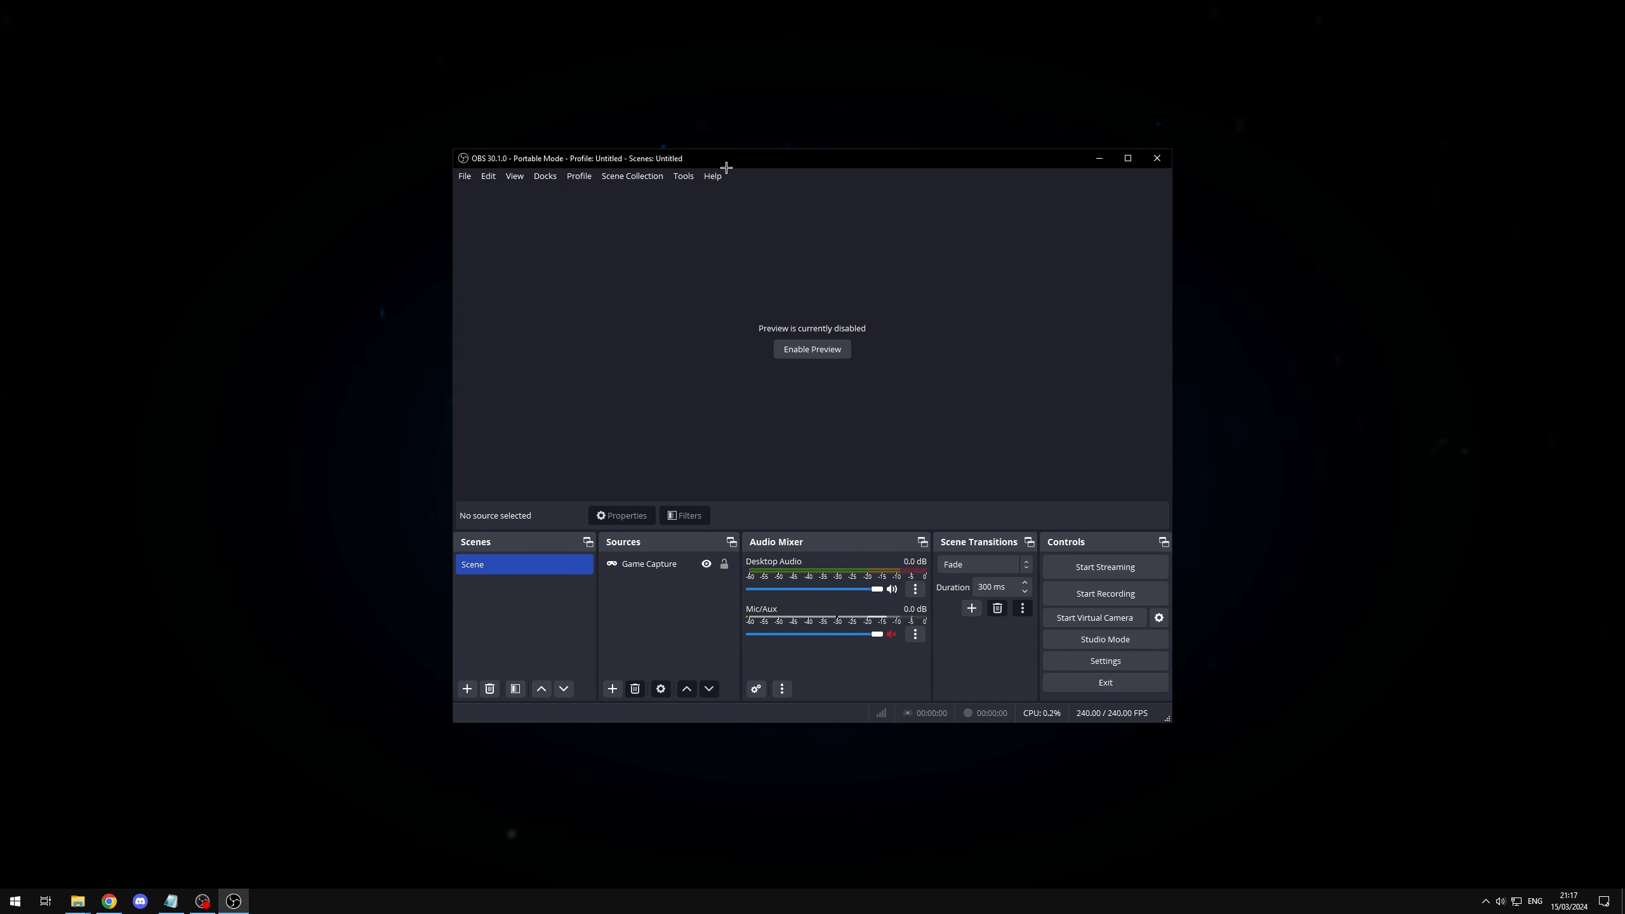
click(822, 349)
click(678, 606)
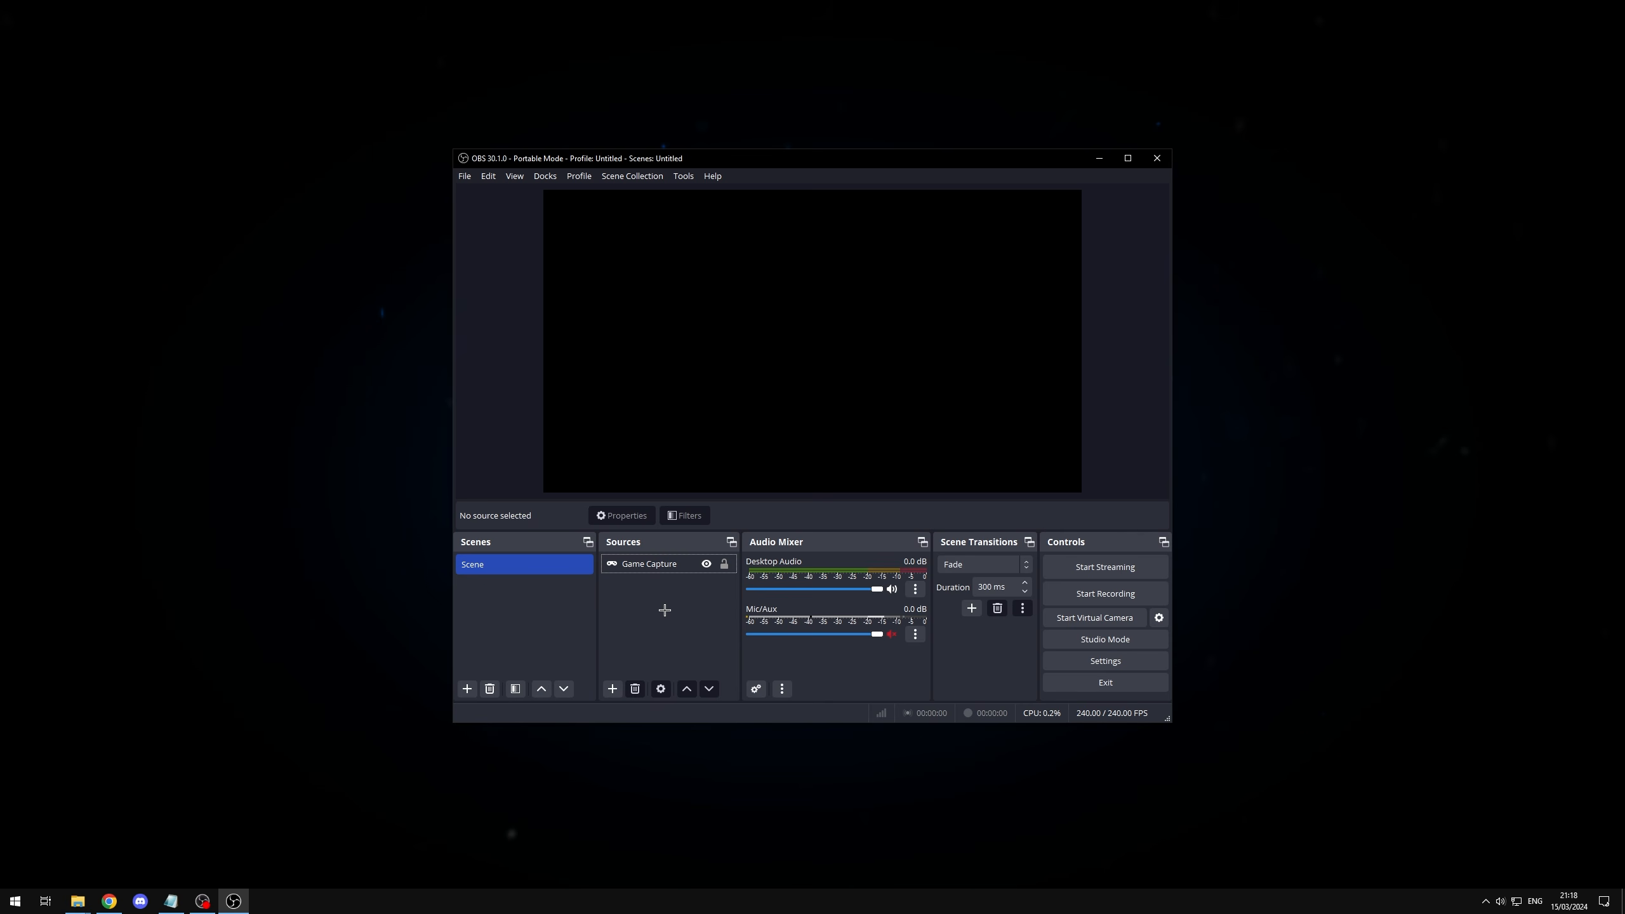
Step: Open the Game Capture source's properties and examine the available capture modes and target windows
click(665, 564)
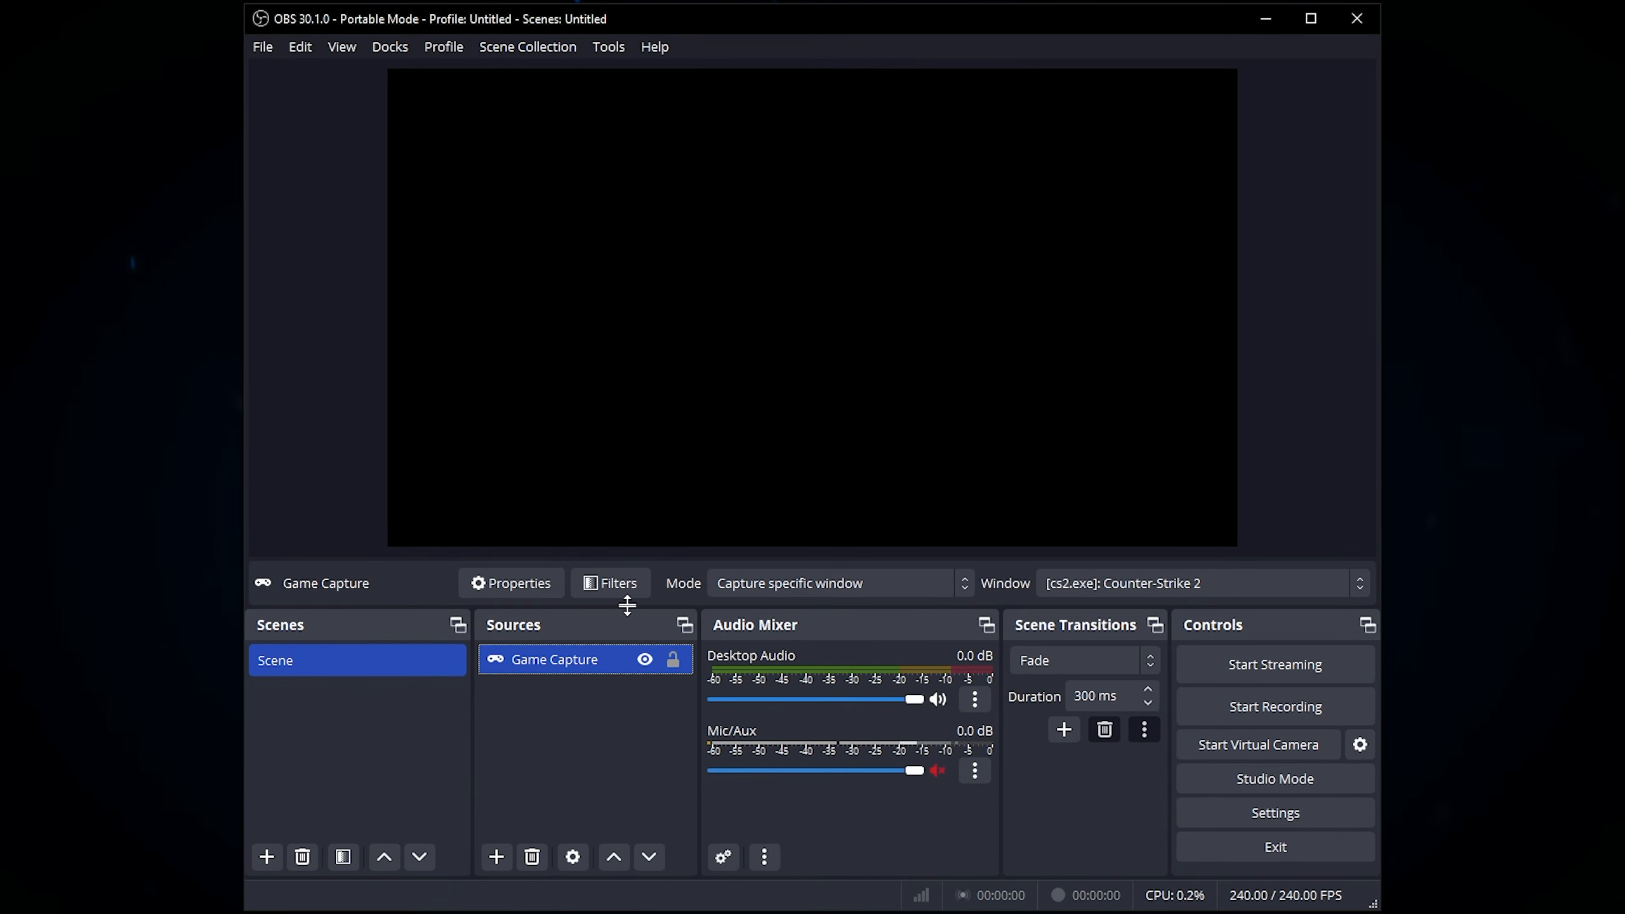
right_click(580, 663)
click(638, 646)
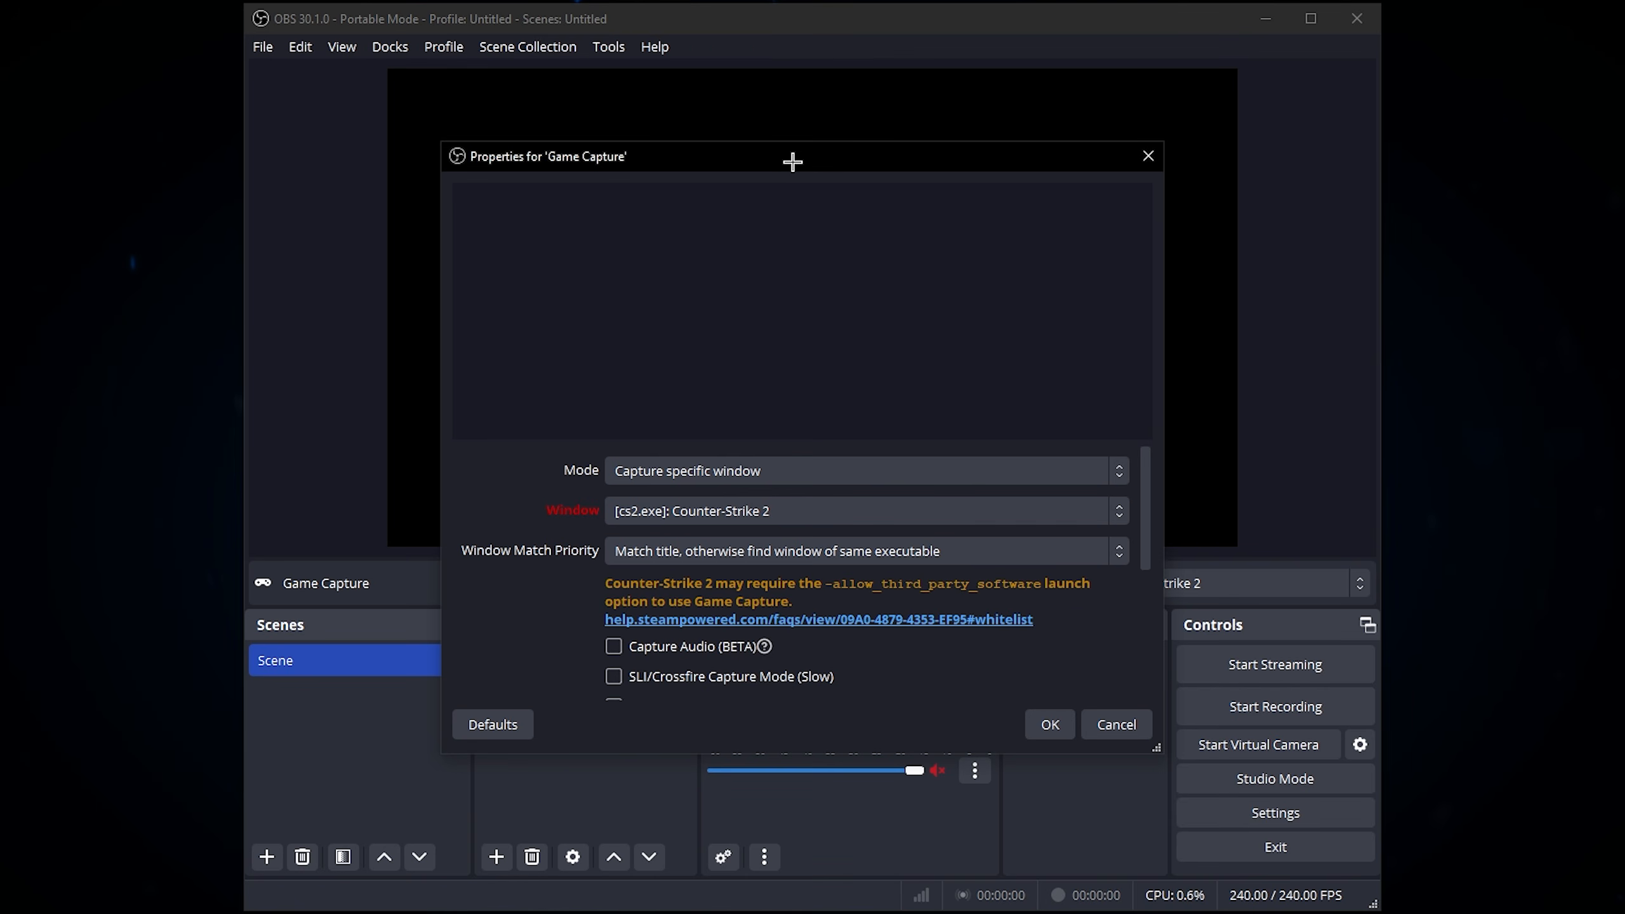
click(768, 472)
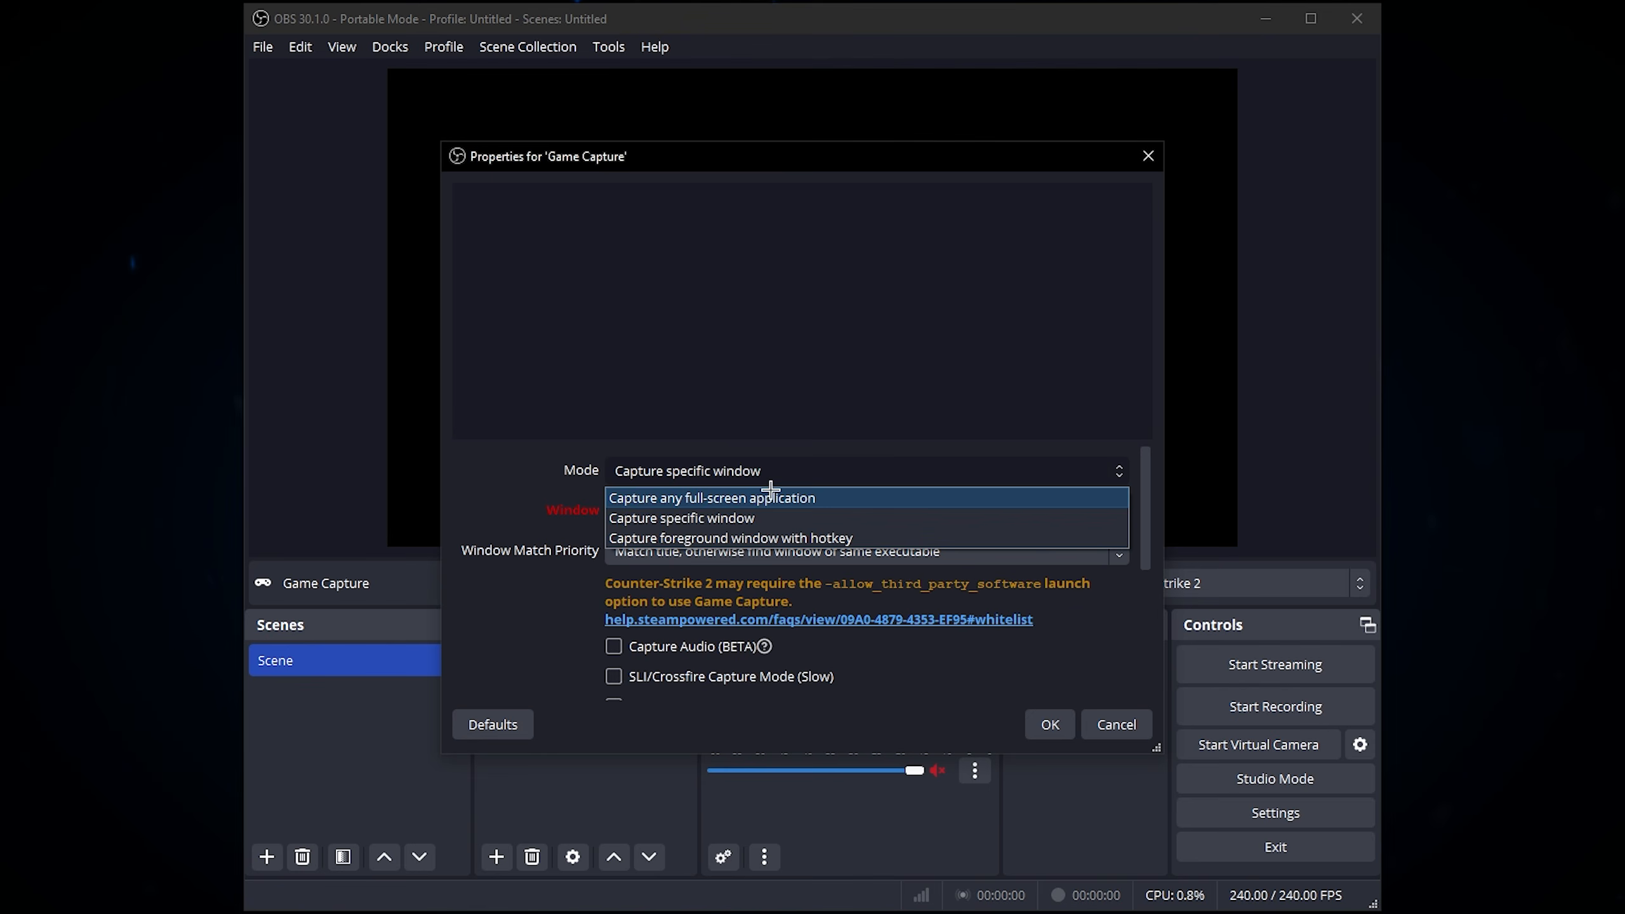
click(654, 458)
click(639, 512)
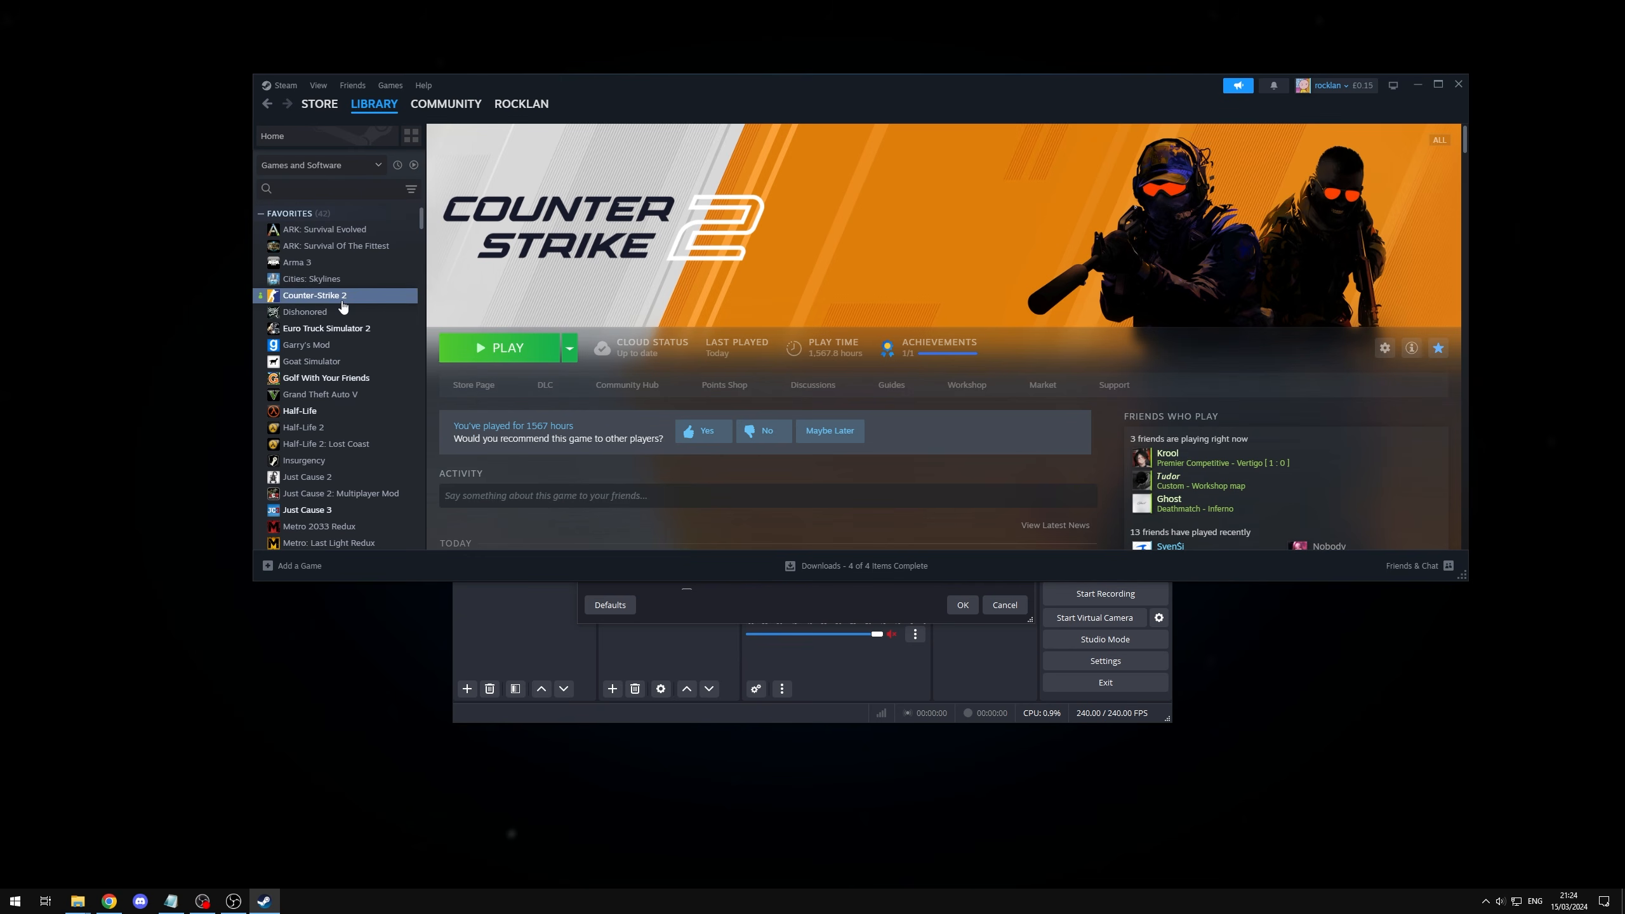
Step: Switch to Steam, open the properties of Counter-Strike 2 and examine the -allow_third_party_software launch option
right_click(344, 299)
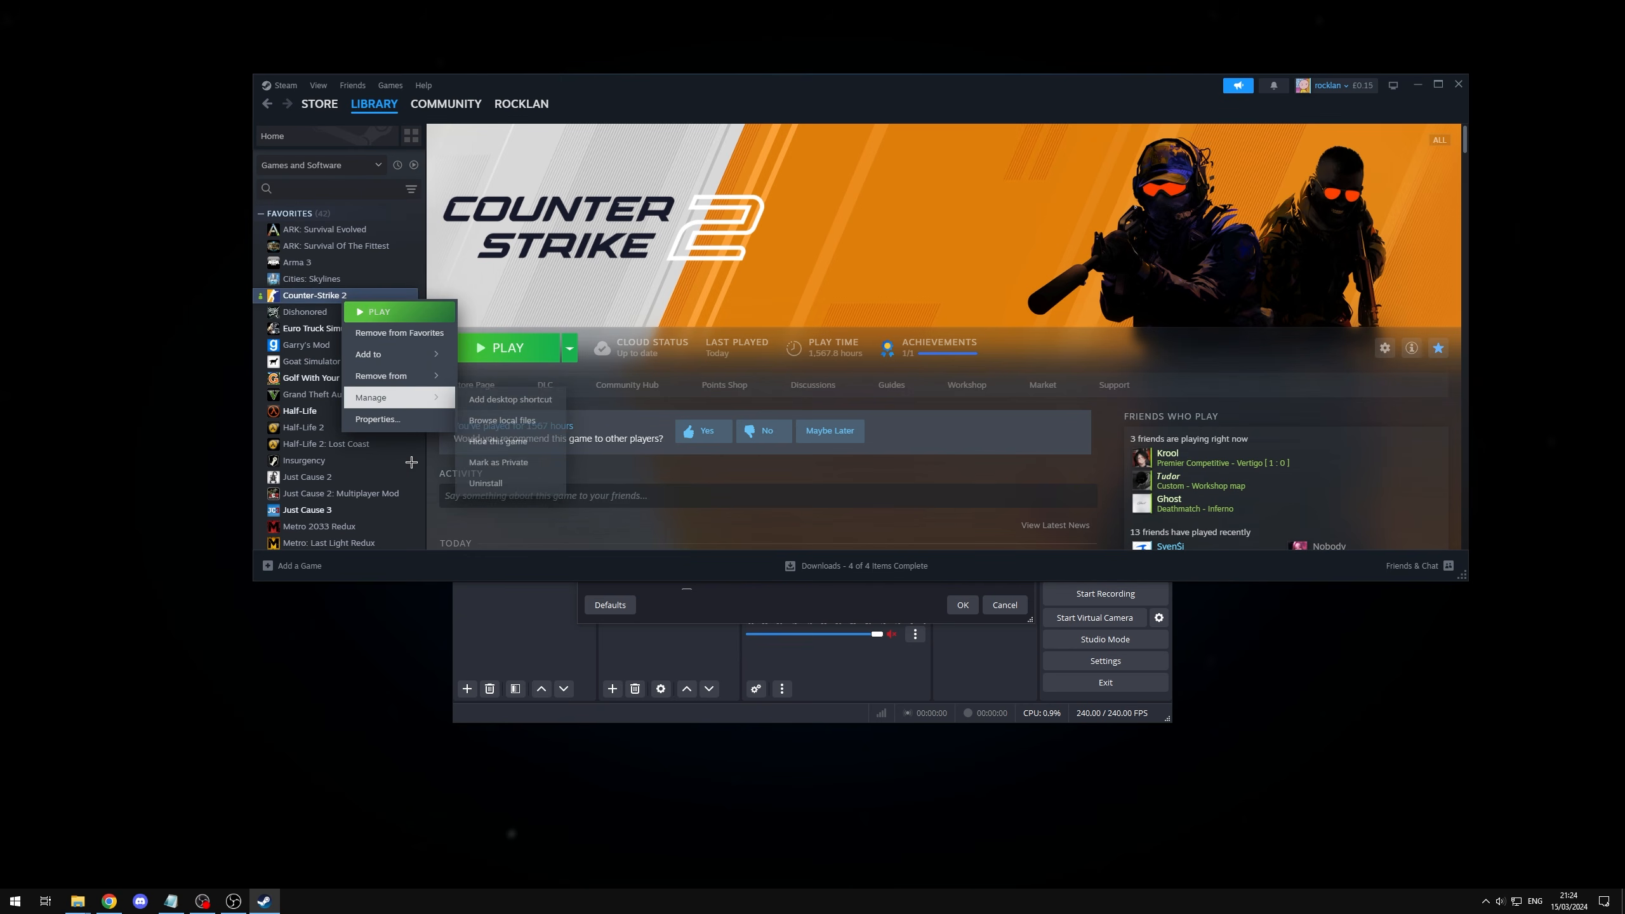
click(378, 420)
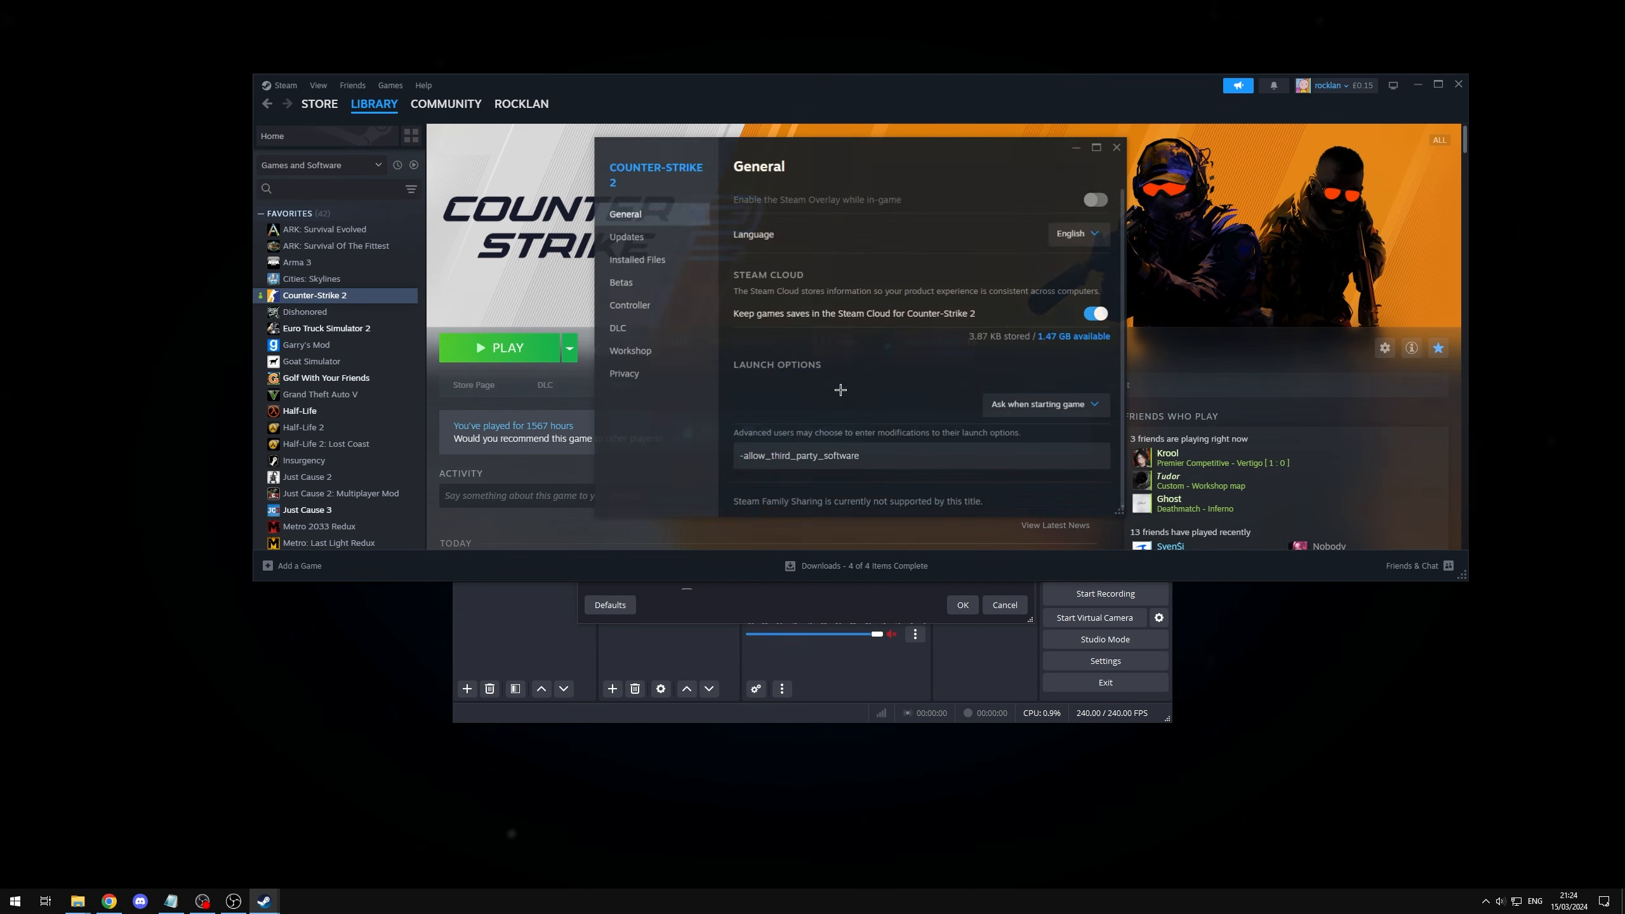
drag(875, 460, 715, 455)
click(889, 463)
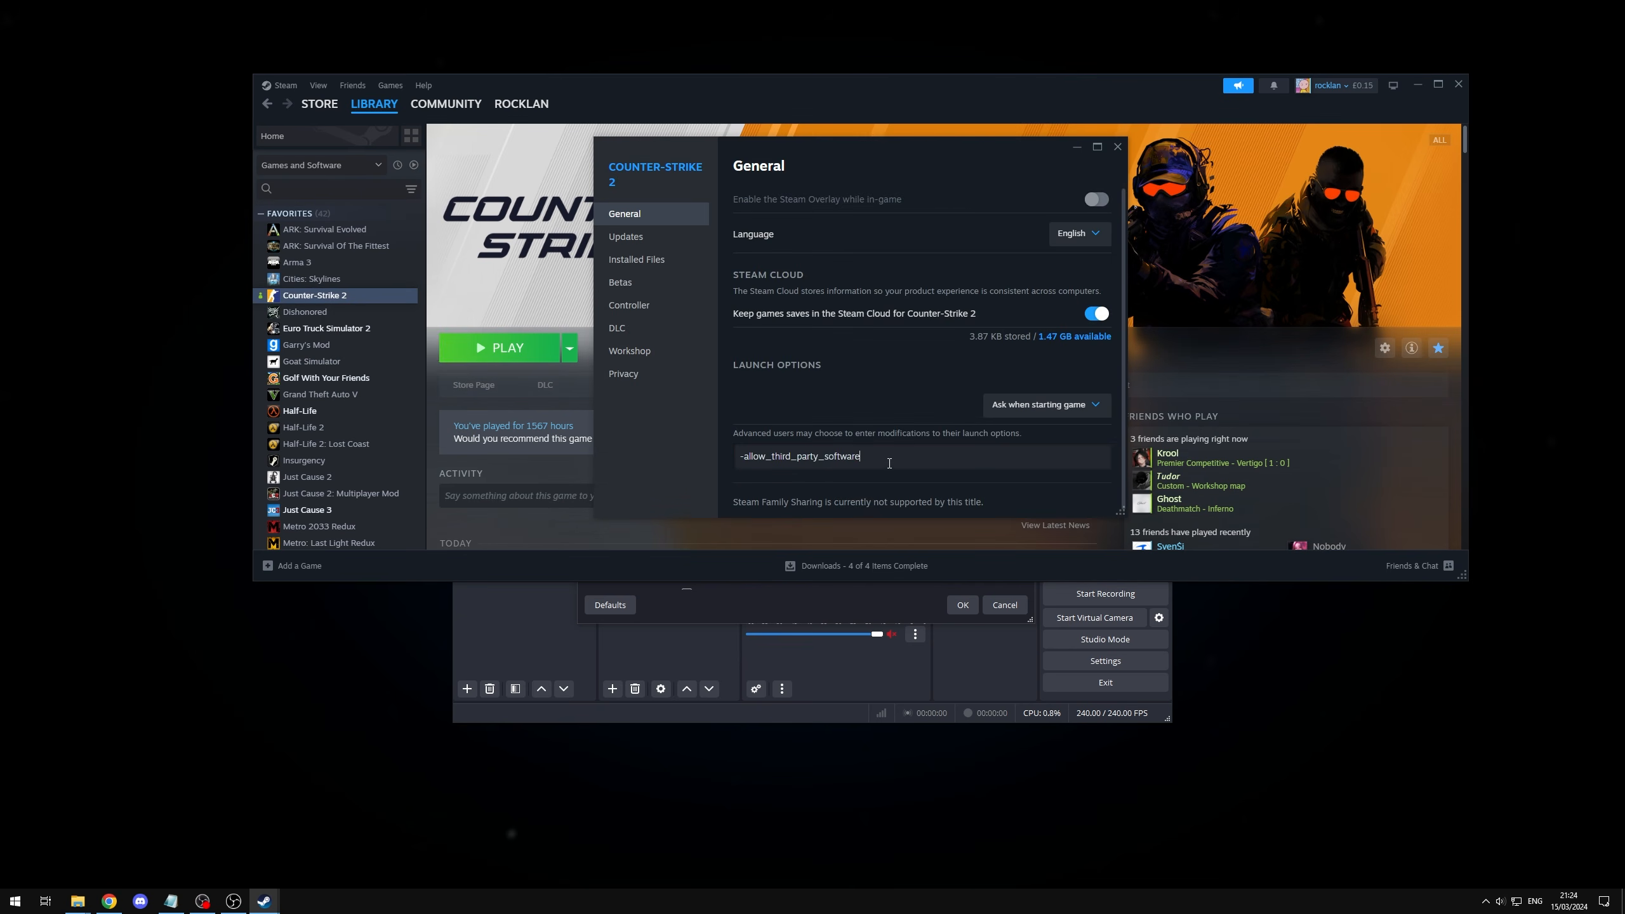
drag(890, 463, 737, 457)
click(889, 458)
drag(867, 454, 712, 466)
click(870, 450)
drag(872, 457, 727, 457)
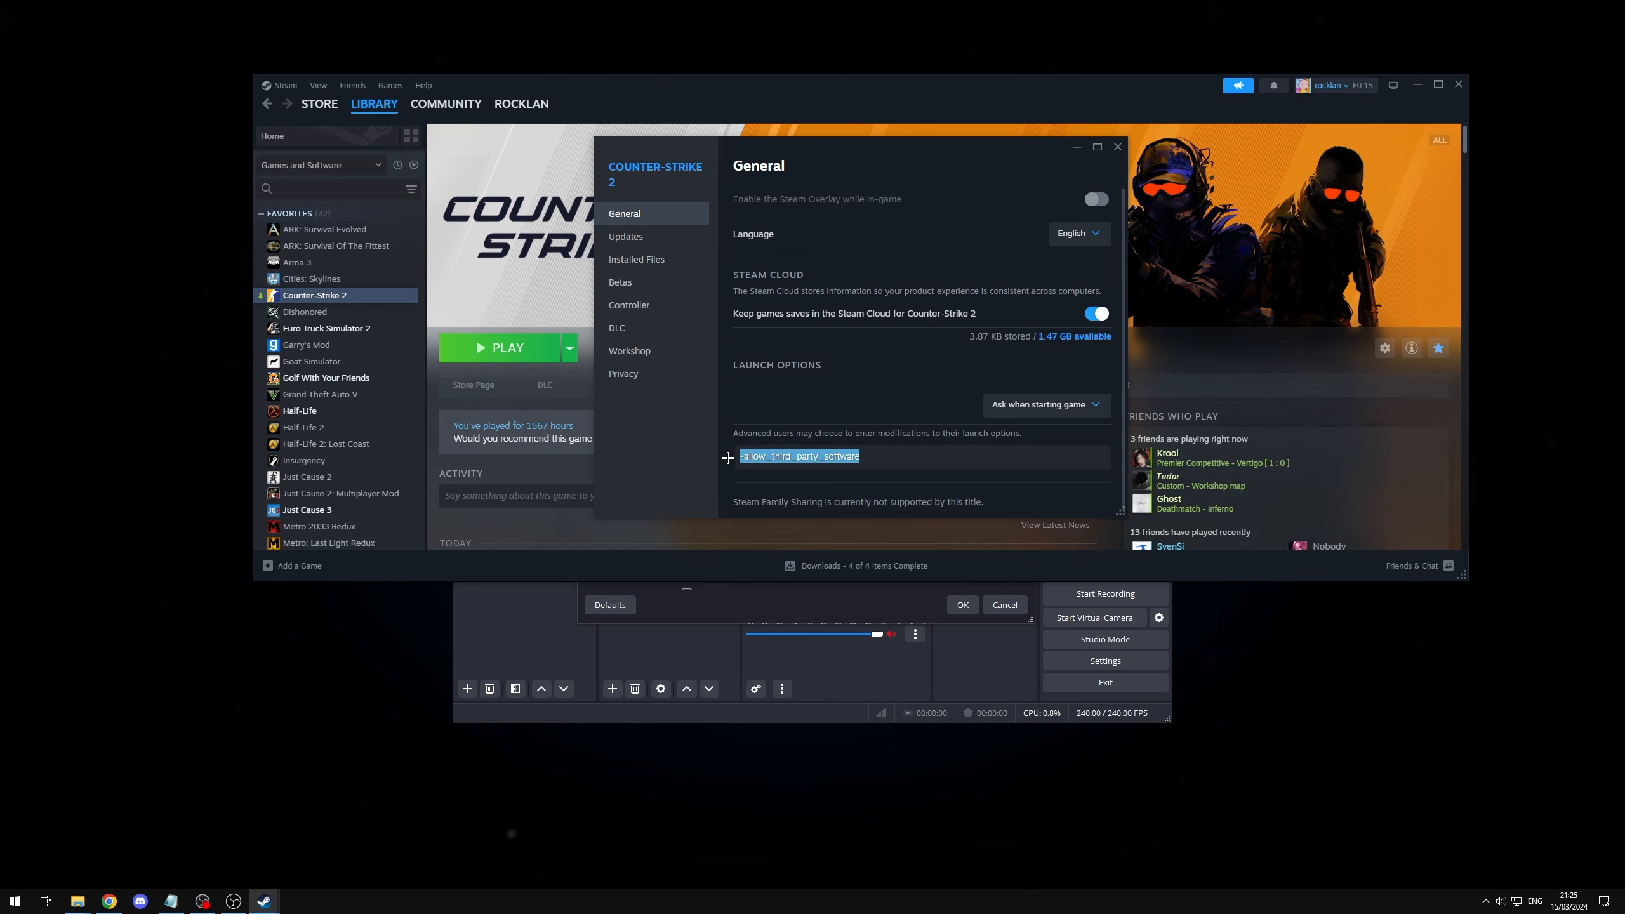
click(865, 458)
drag(865, 458, 909, 435)
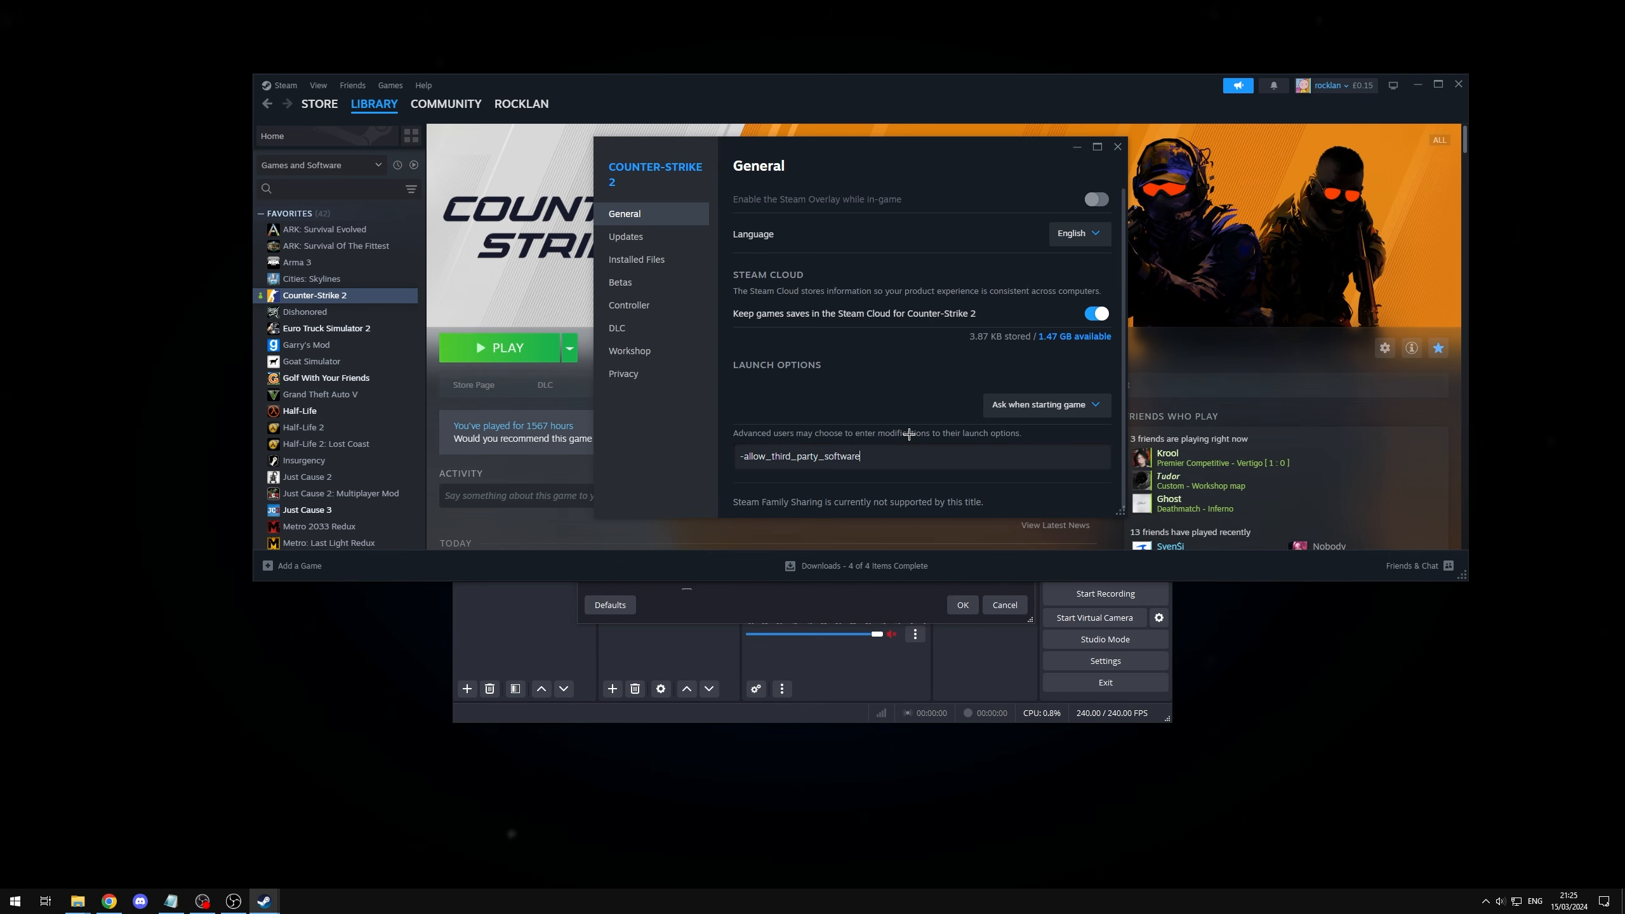
key(ctrl+a)
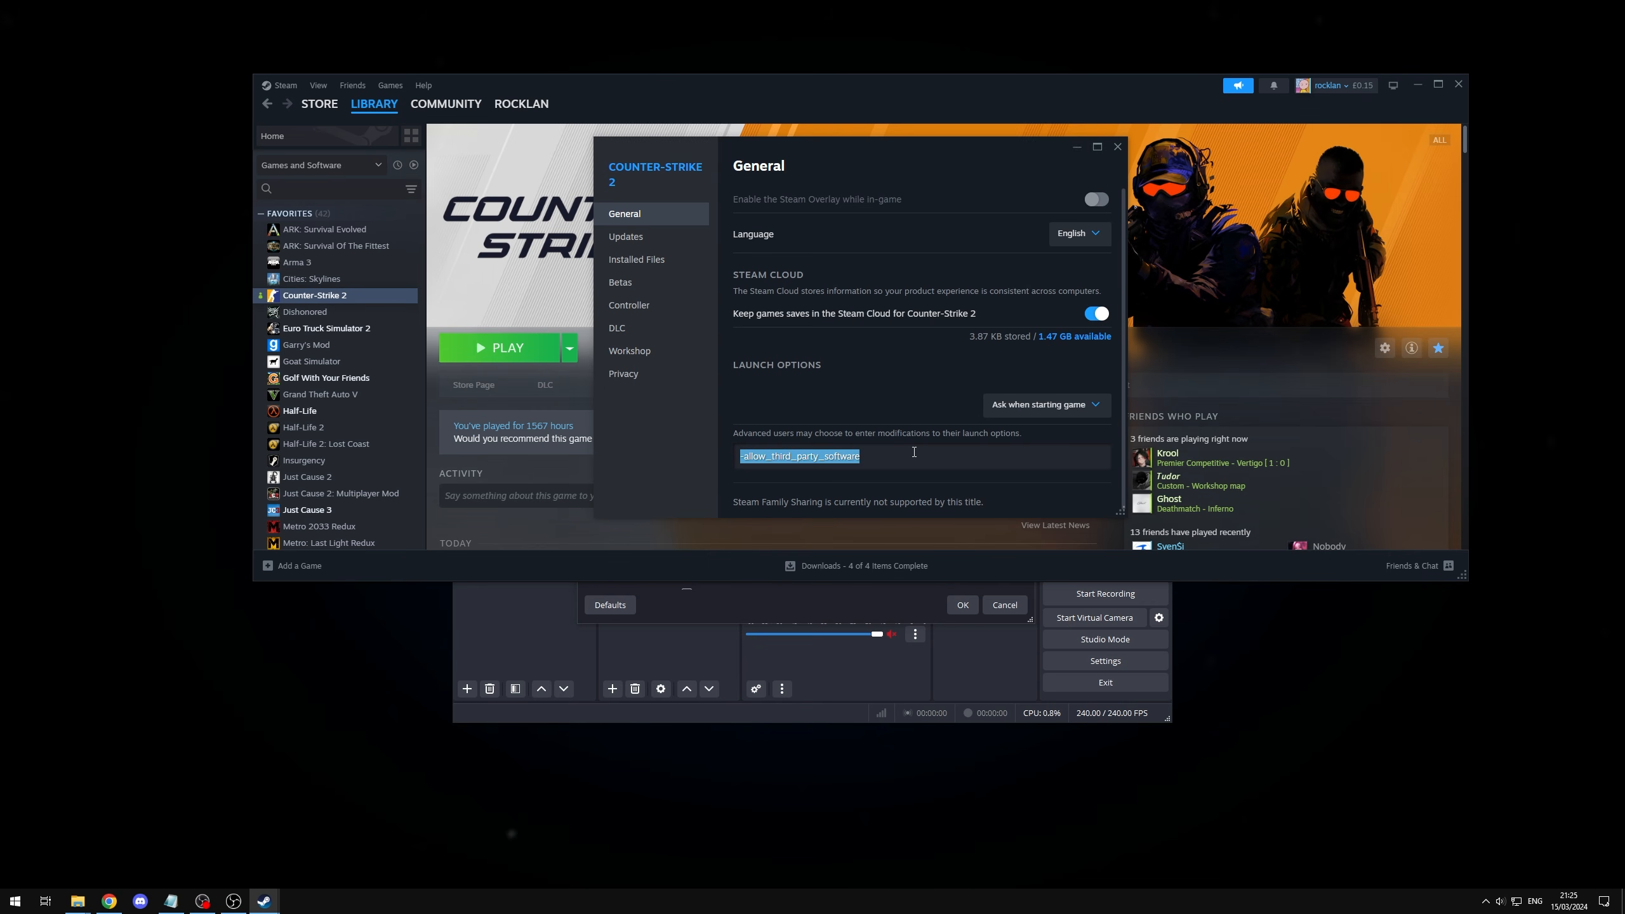
drag(886, 456, 716, 453)
click(1013, 361)
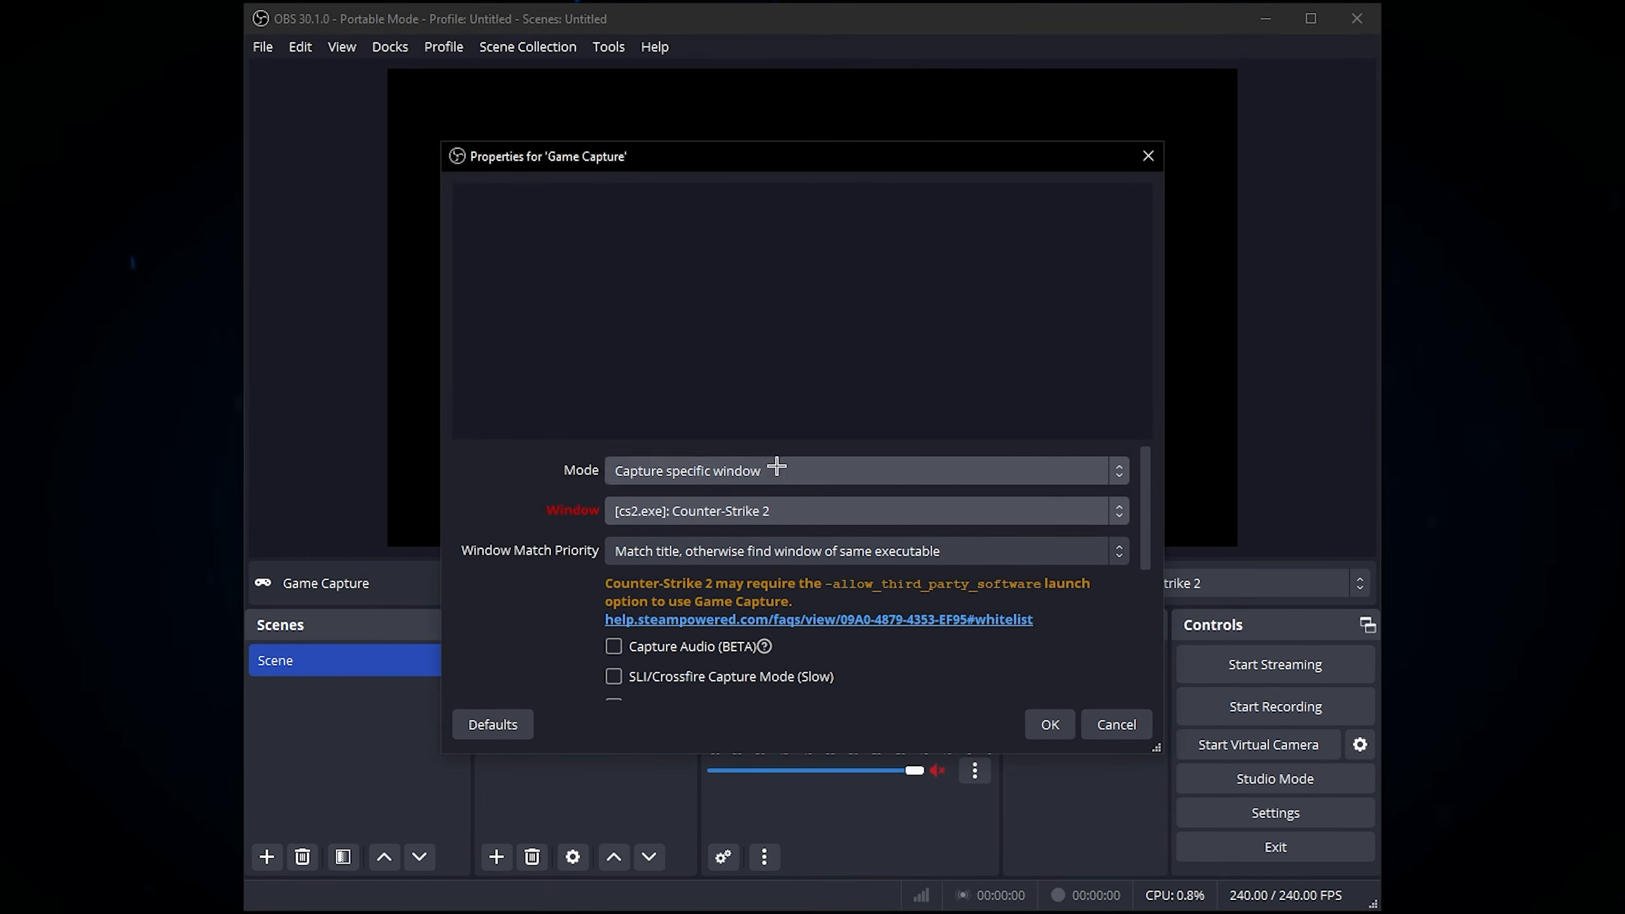
Step: Switch back to OBS, close the Game Capture properties and add a new Display Capture source with default settings
click(781, 472)
click(494, 465)
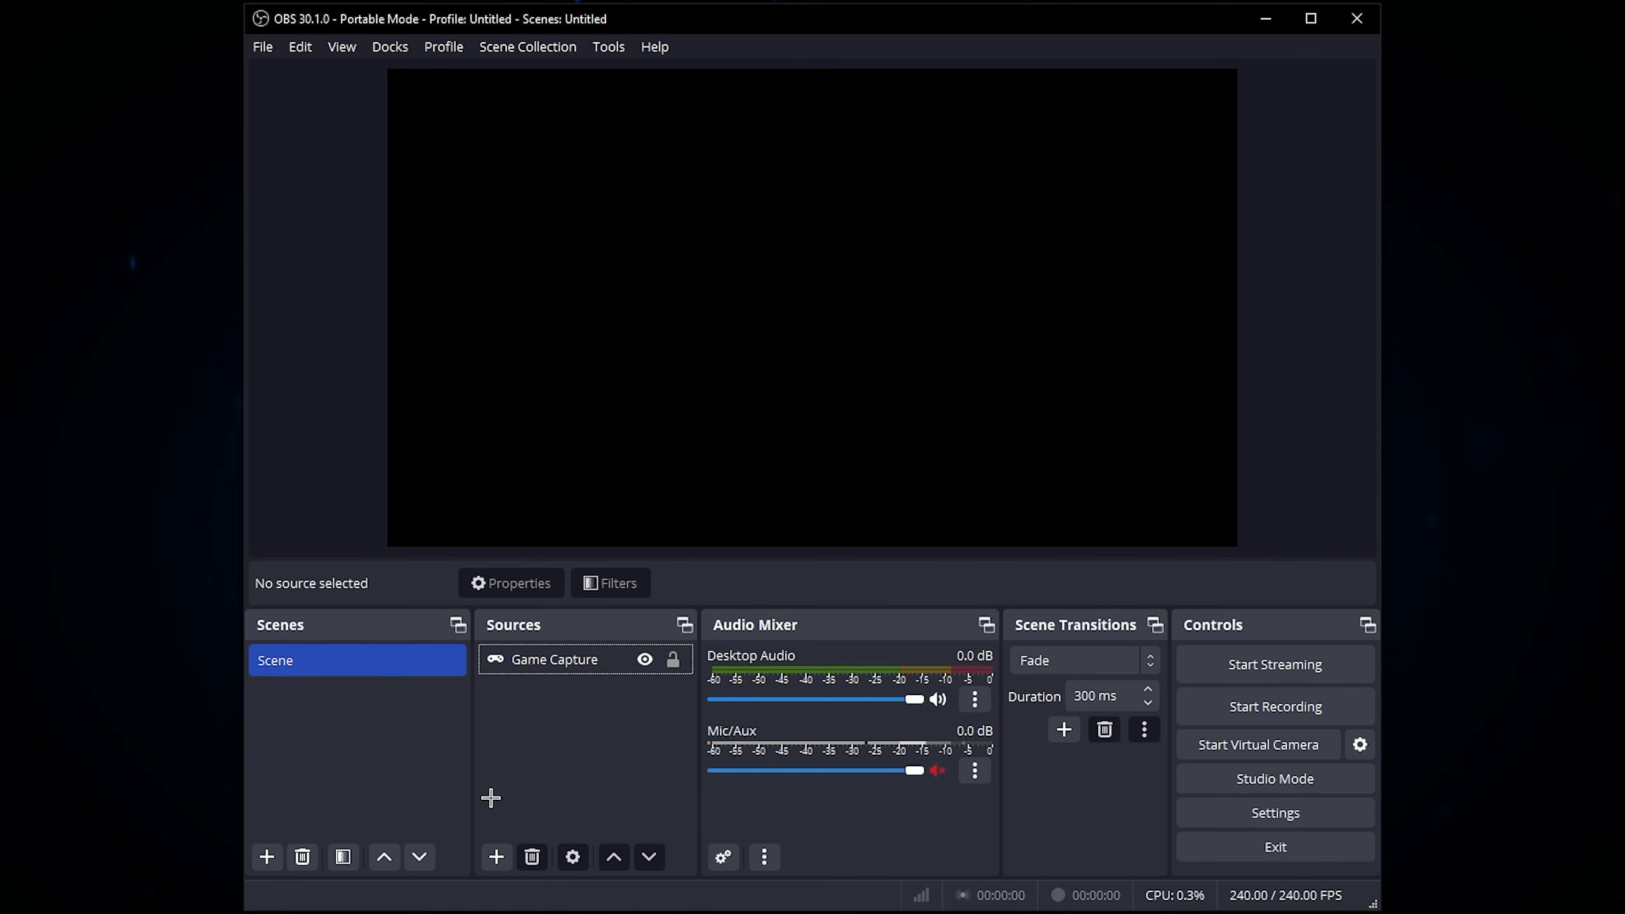
click(497, 866)
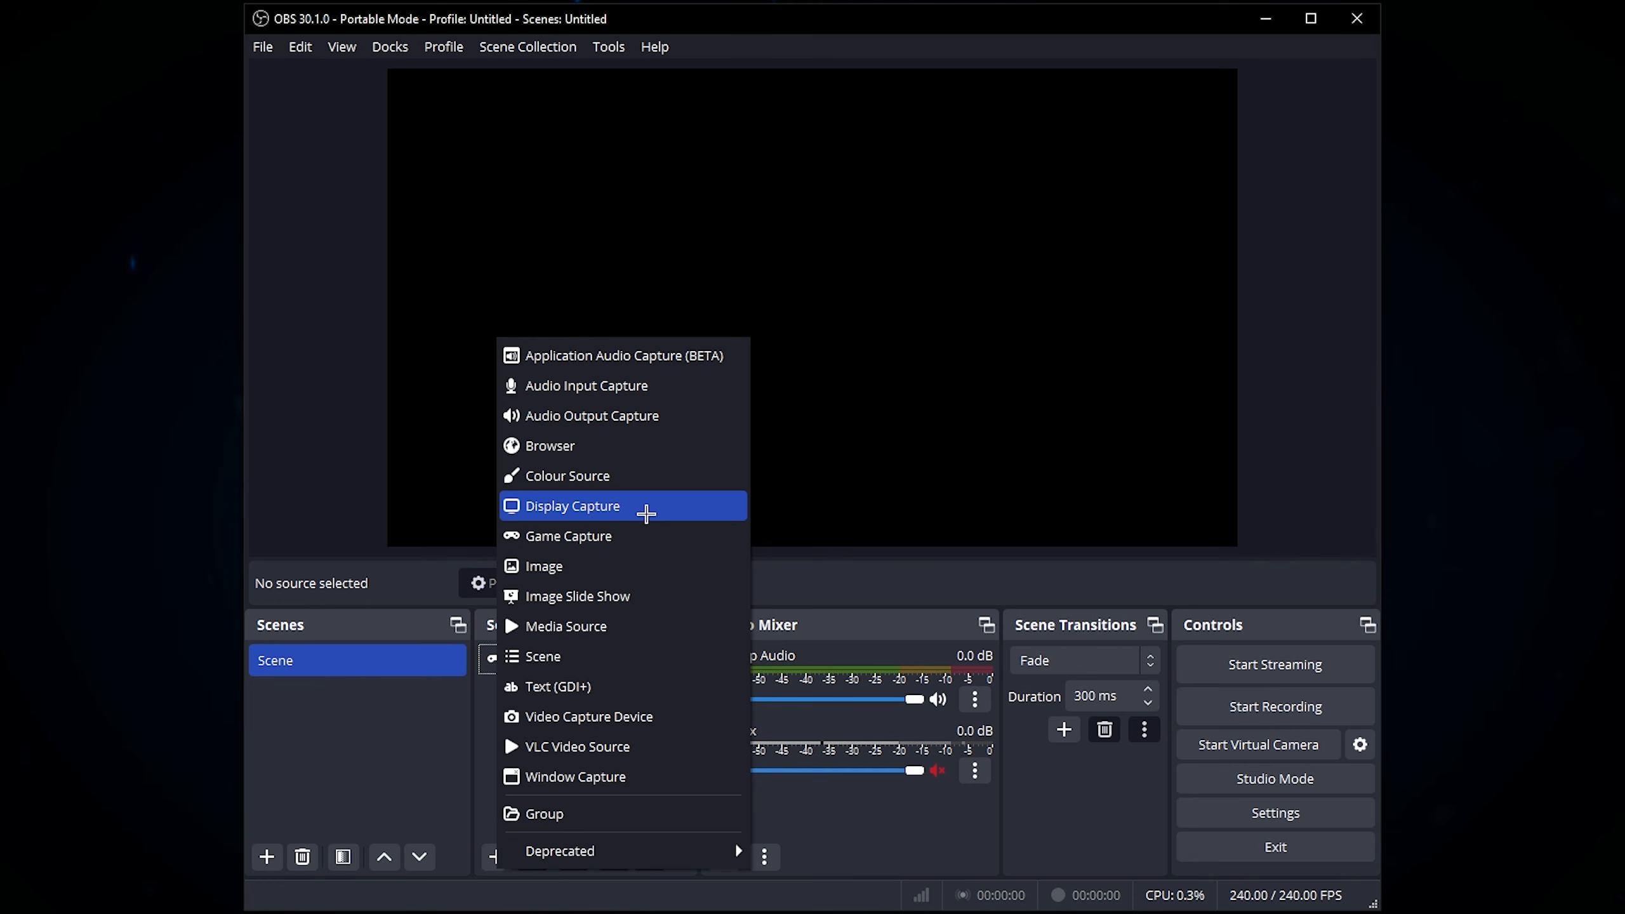
click(646, 513)
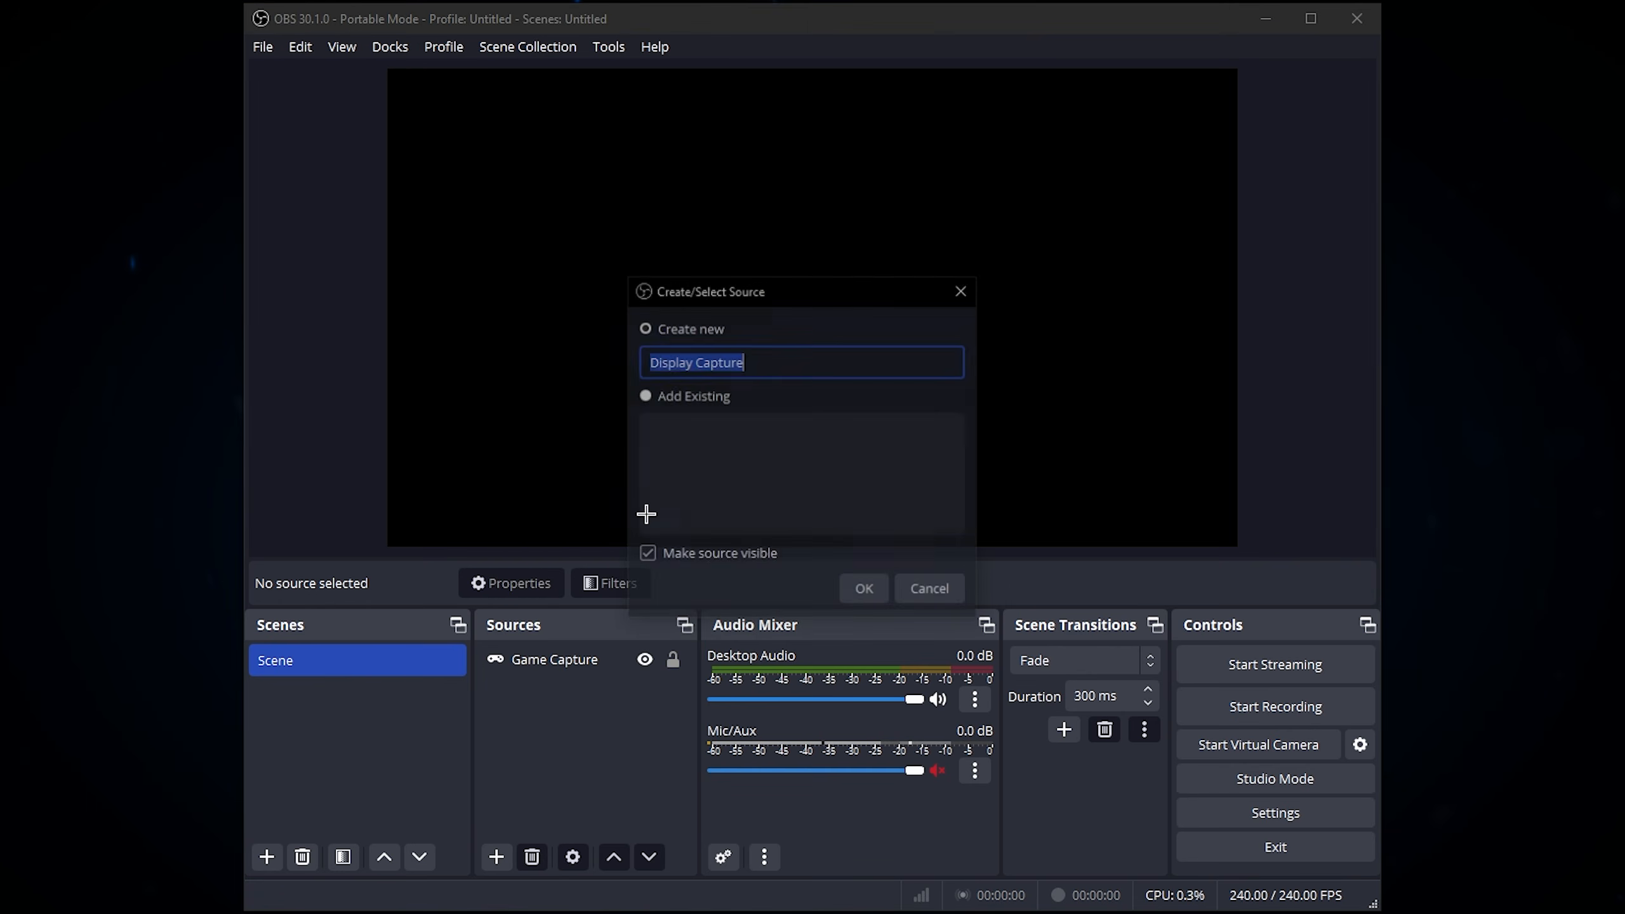
click(876, 586)
key(Return)
click(512, 778)
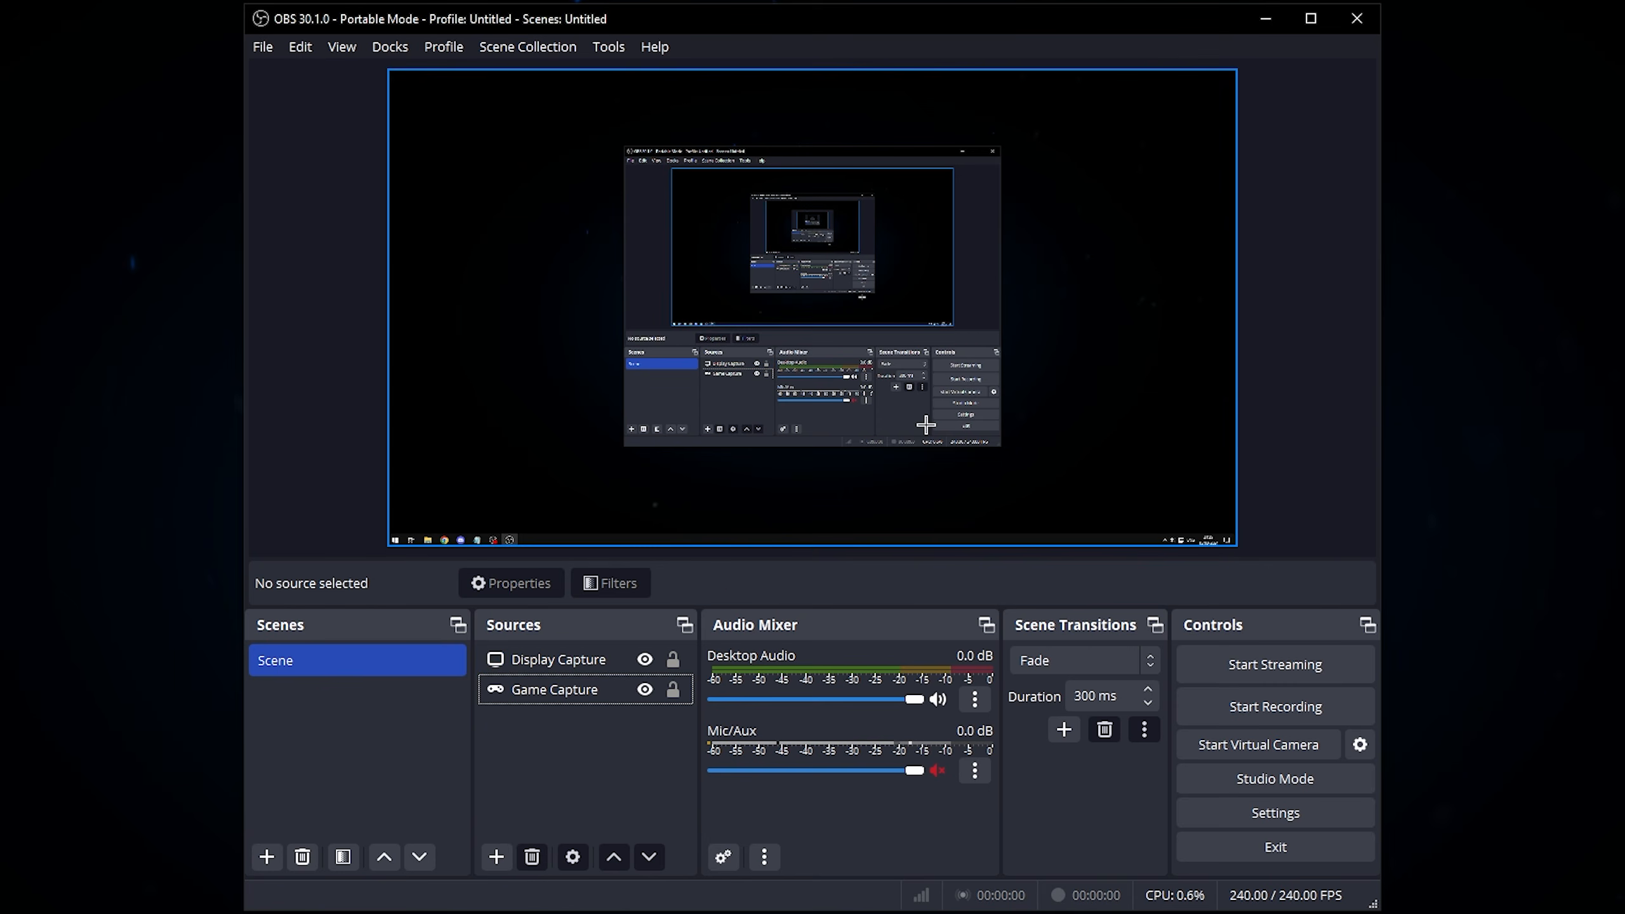
Step: Delete the Display Capture source from the scene, keeping the Game Capture source
click(597, 702)
click(588, 659)
key(Delete)
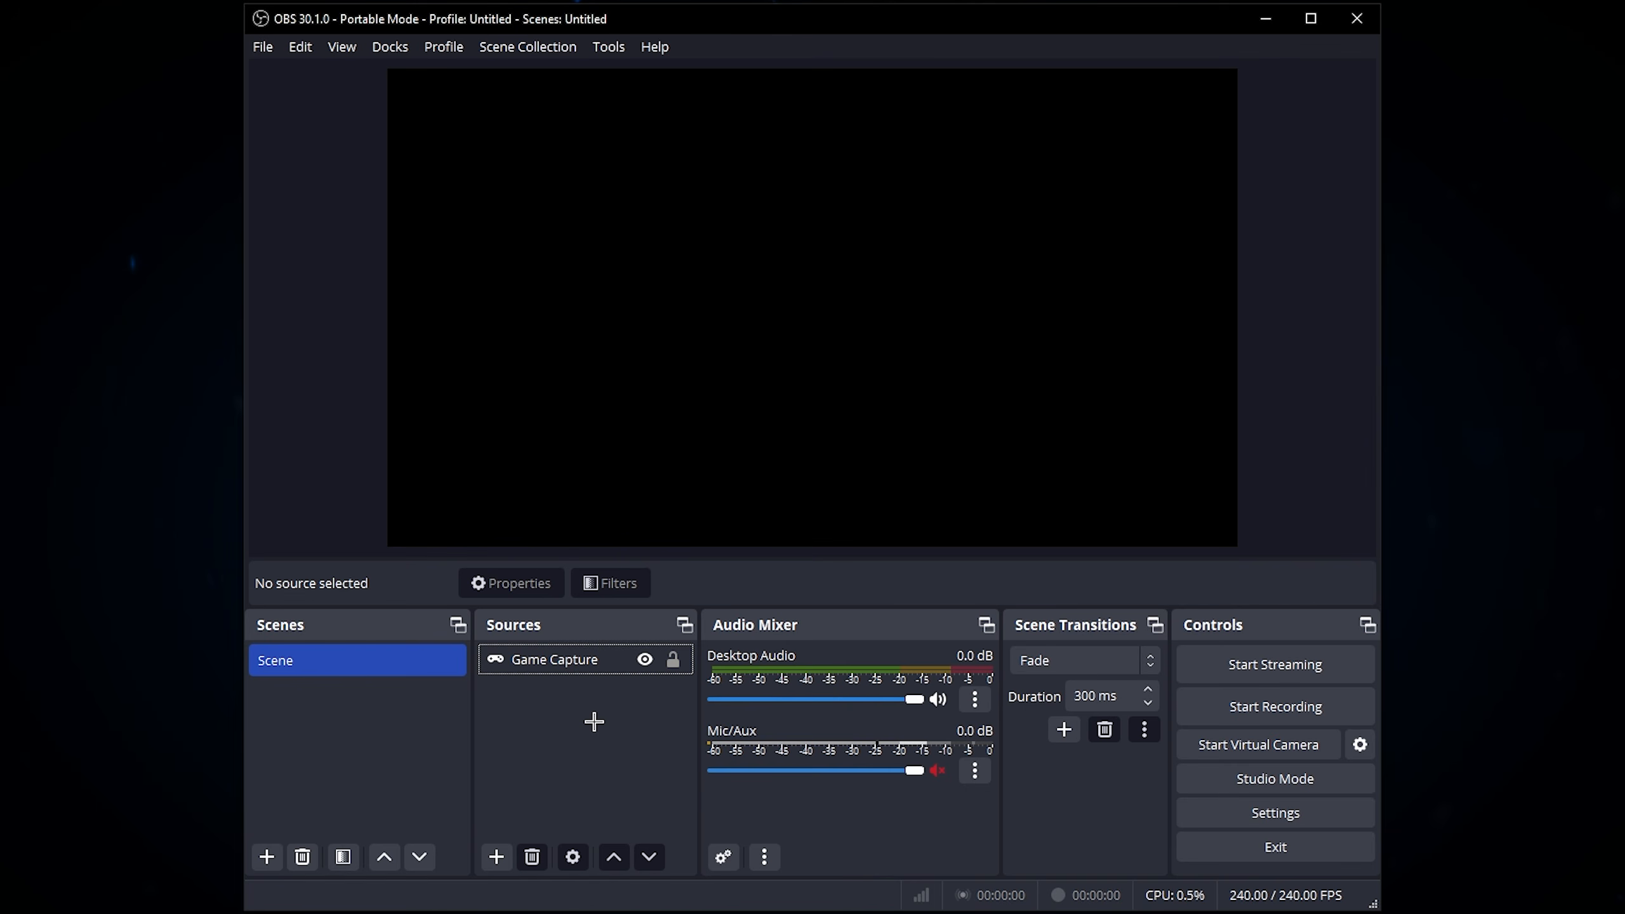
click(578, 659)
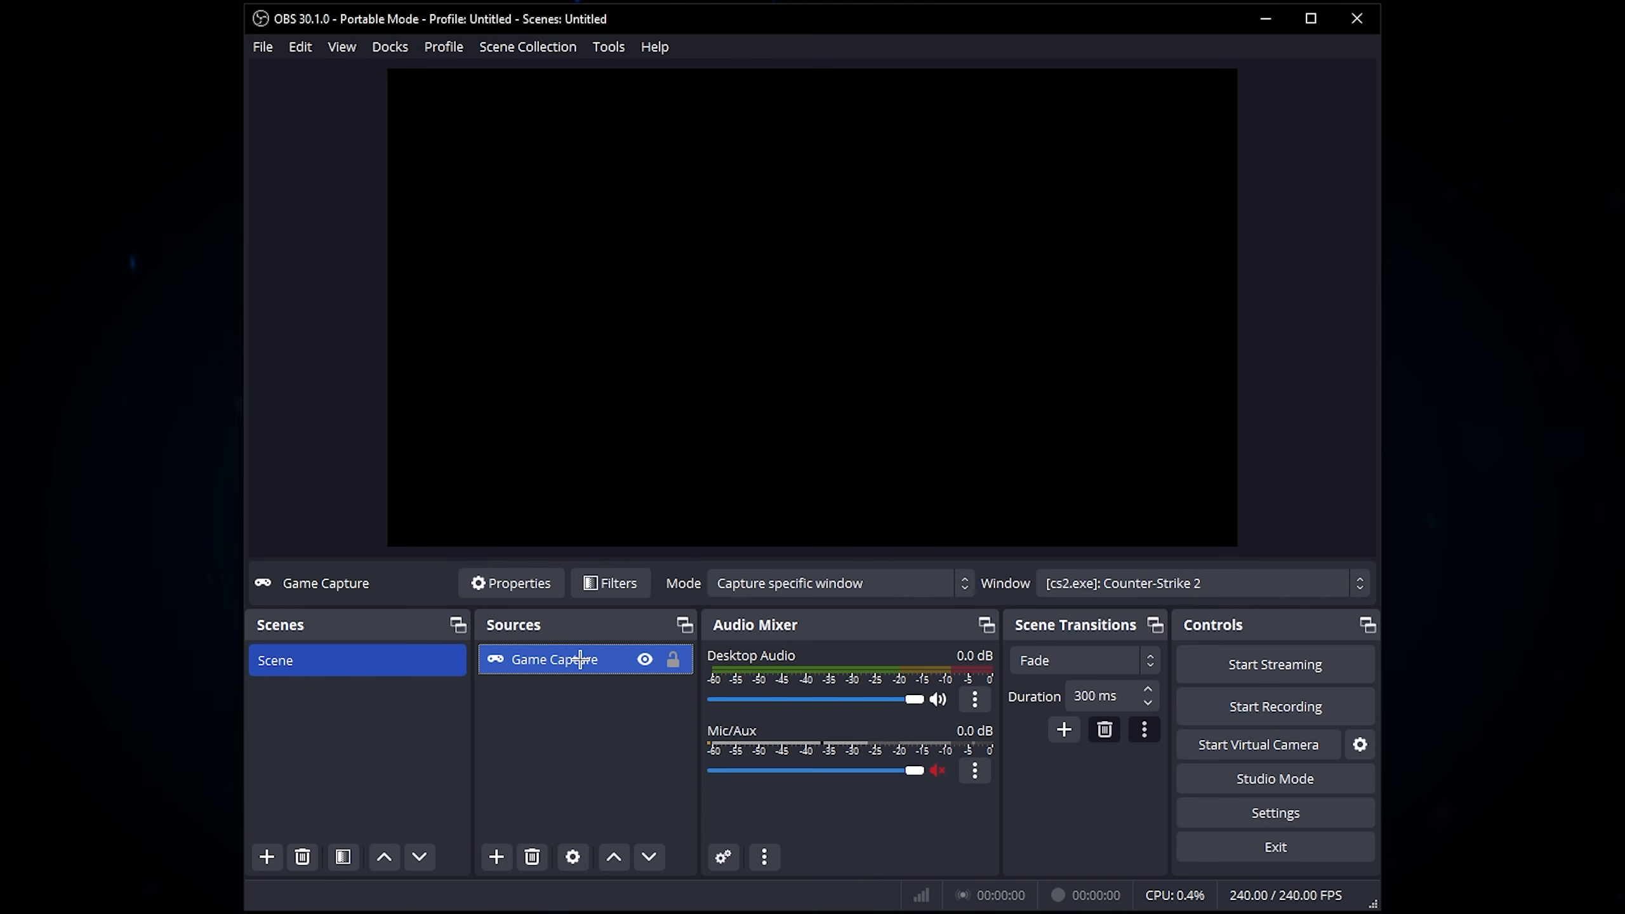
click(581, 719)
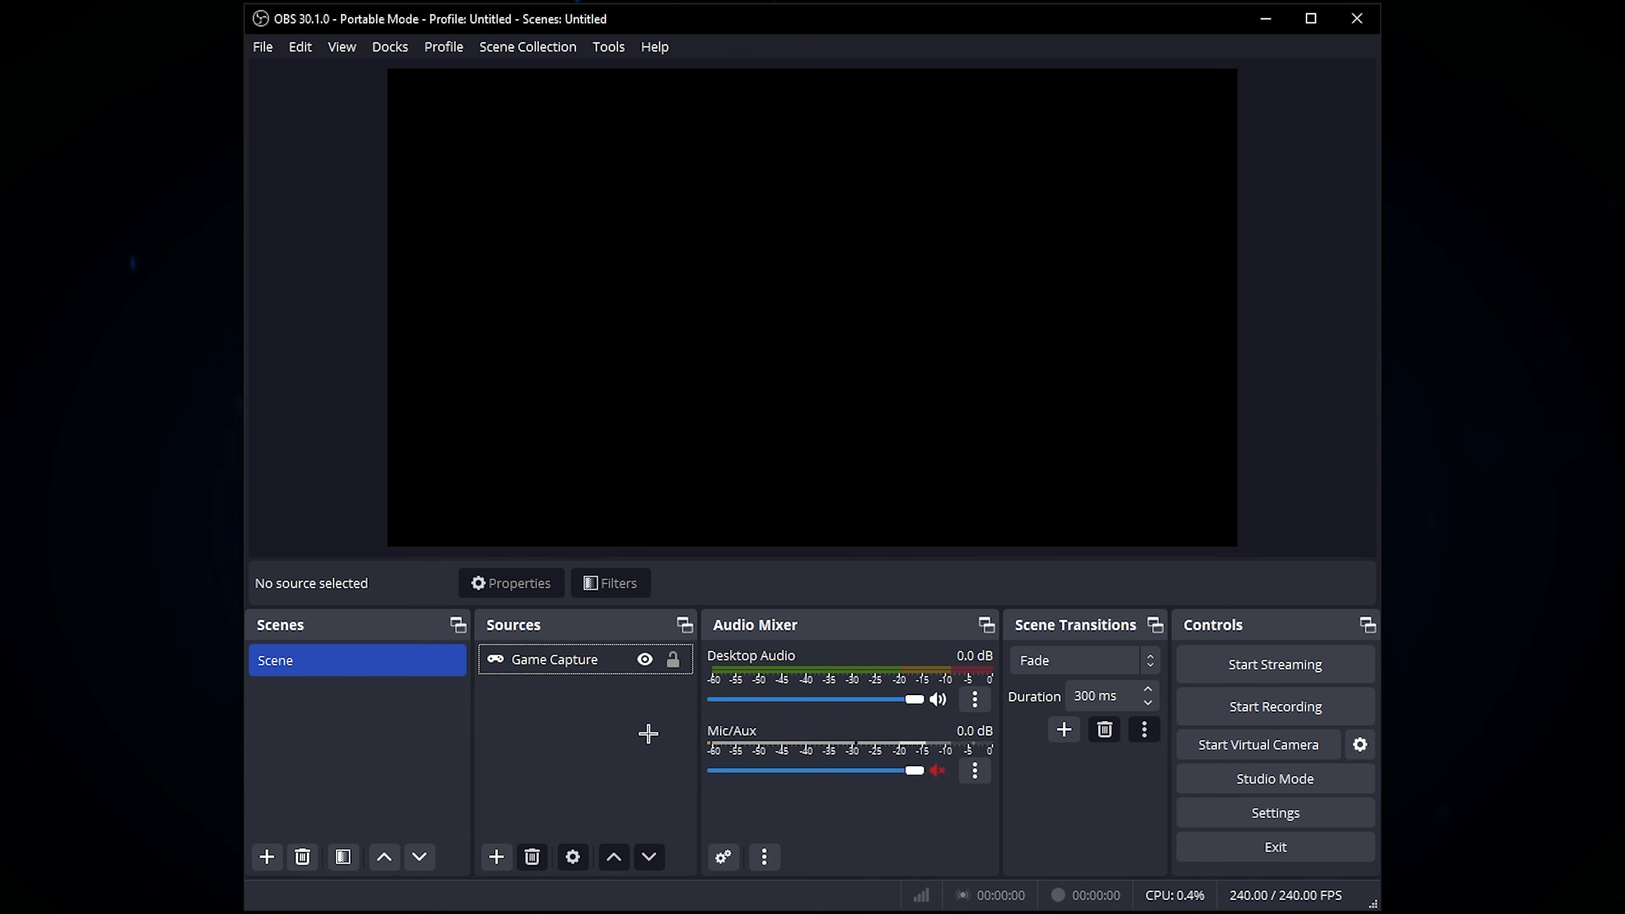
Step: Open the output settings and set the output mode to Advanced
click(1275, 813)
click(381, 202)
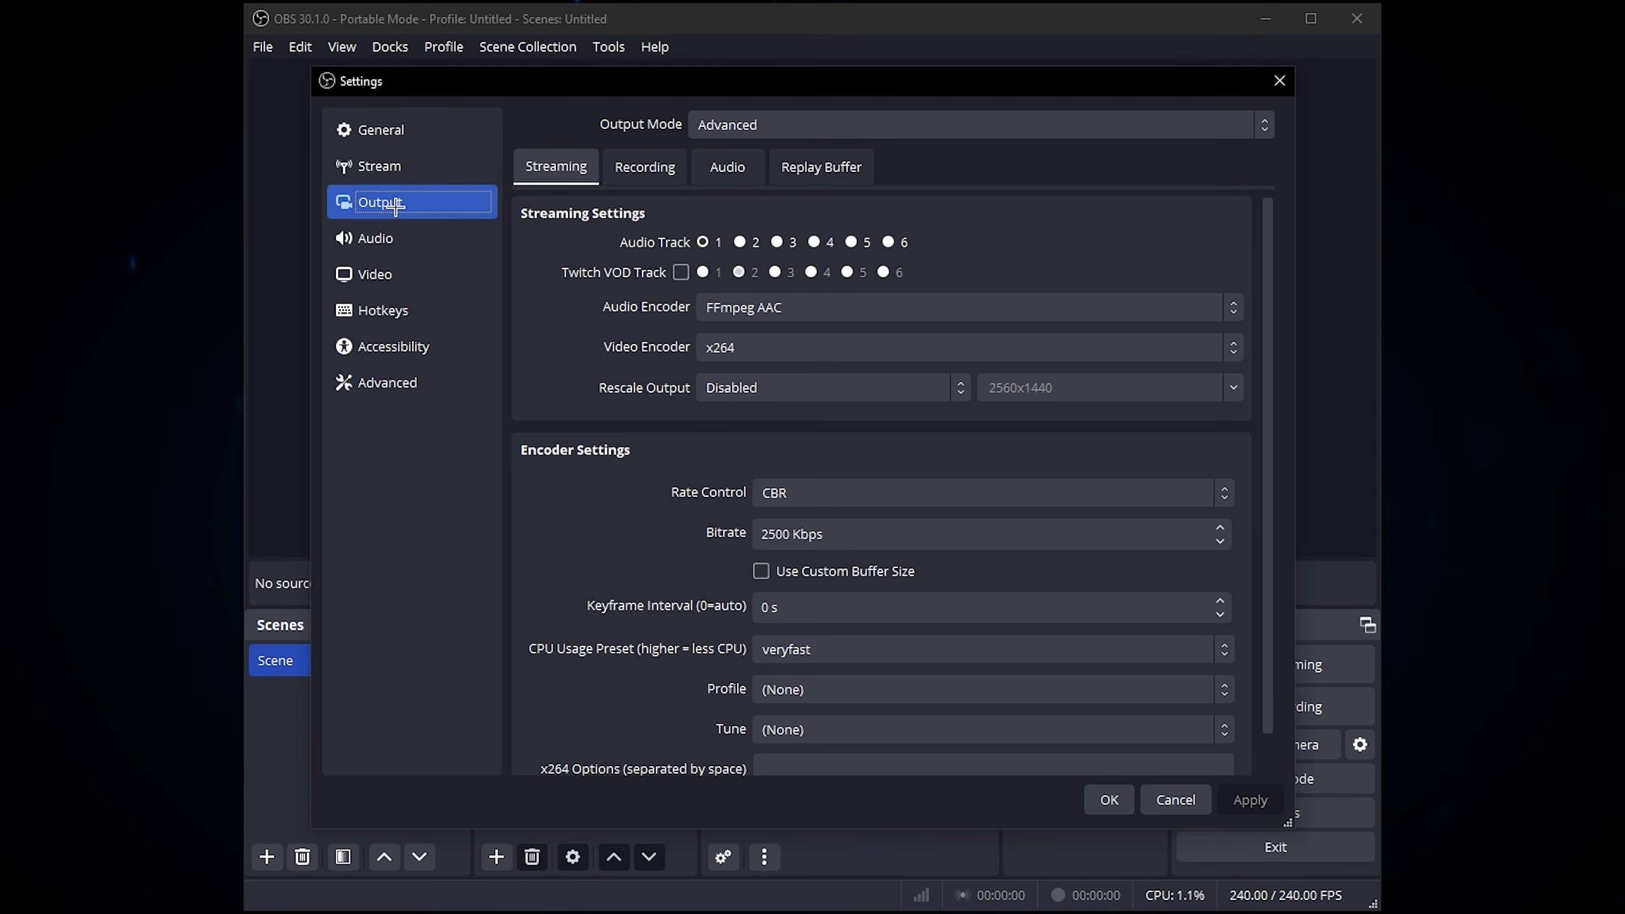
click(951, 123)
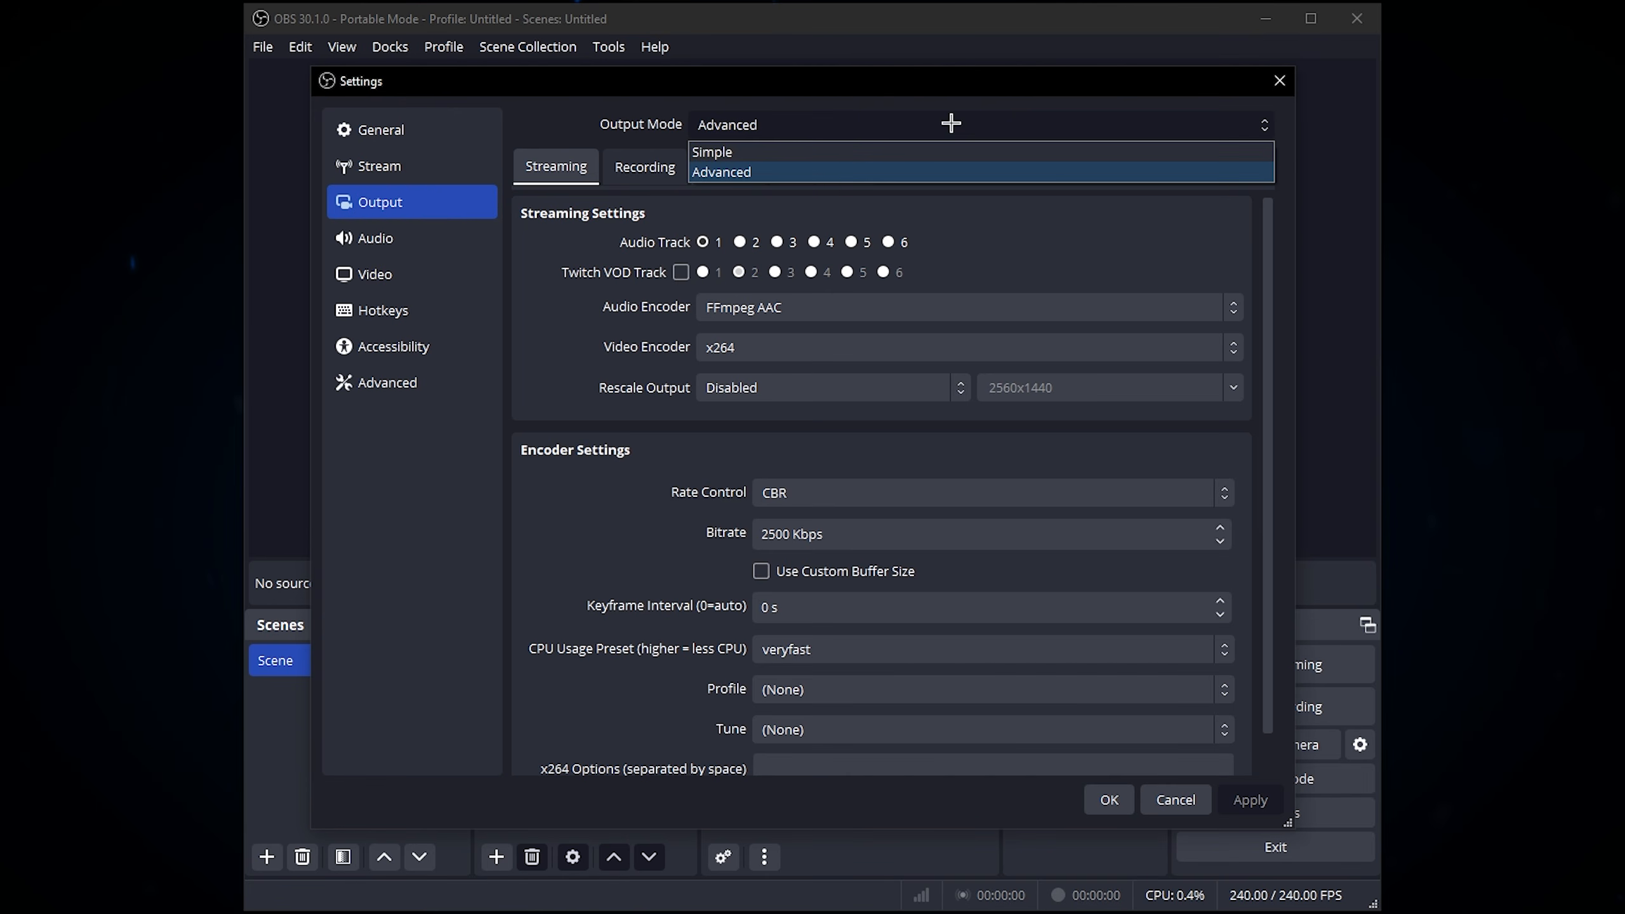
click(735, 152)
click(764, 125)
click(730, 171)
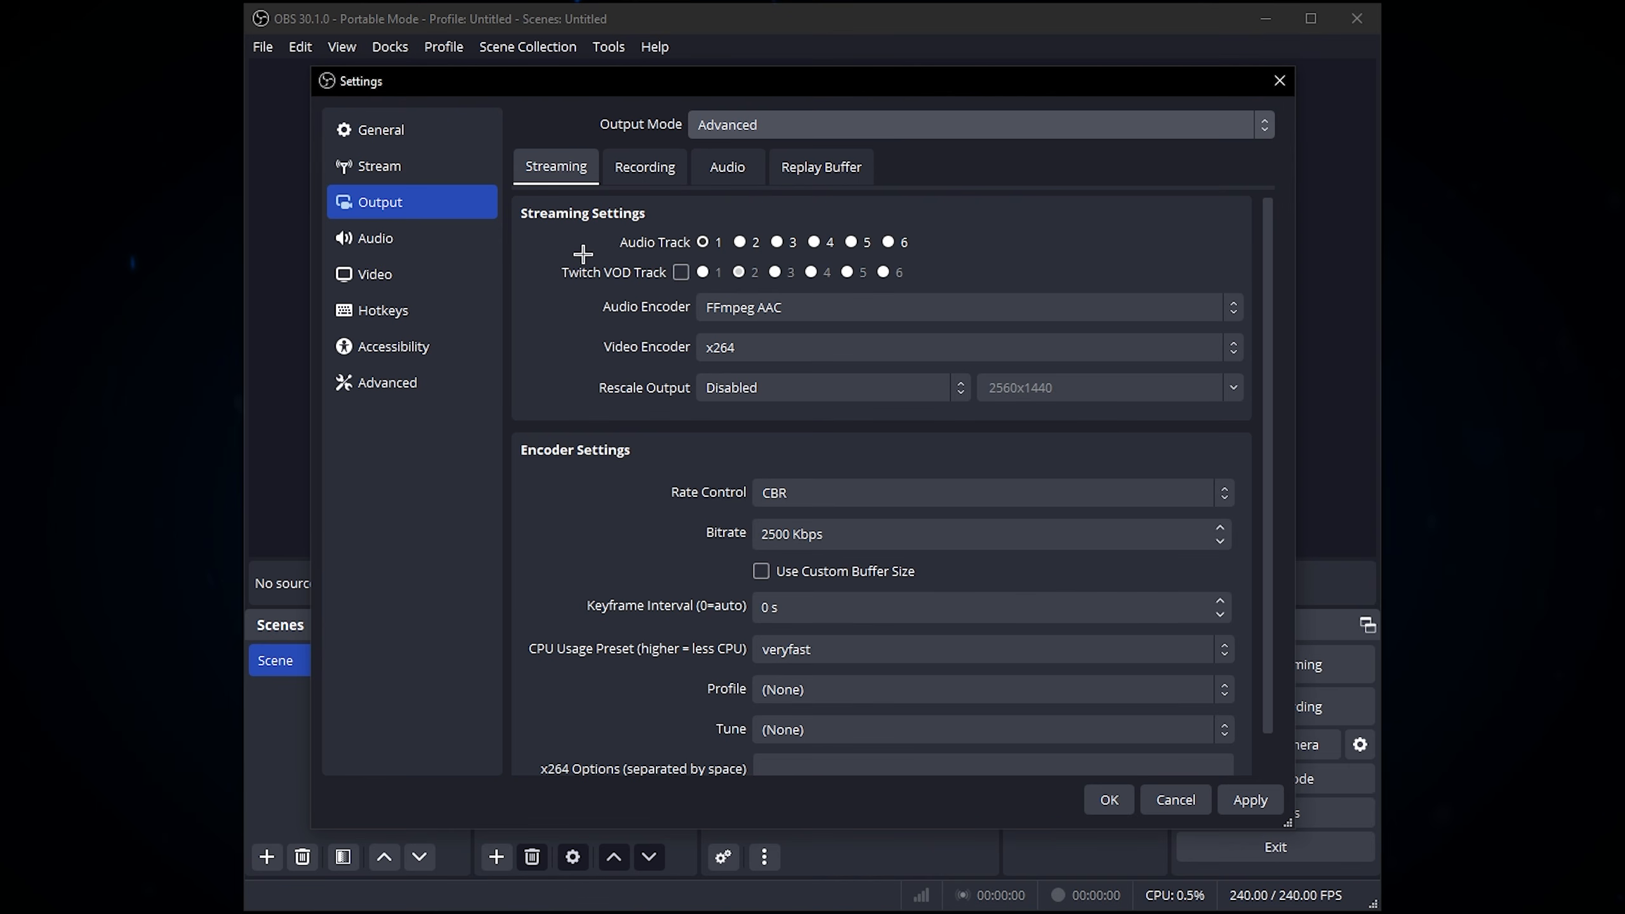
Step: Open the recording output settings and examine the recording path and the available recording formats
click(639, 167)
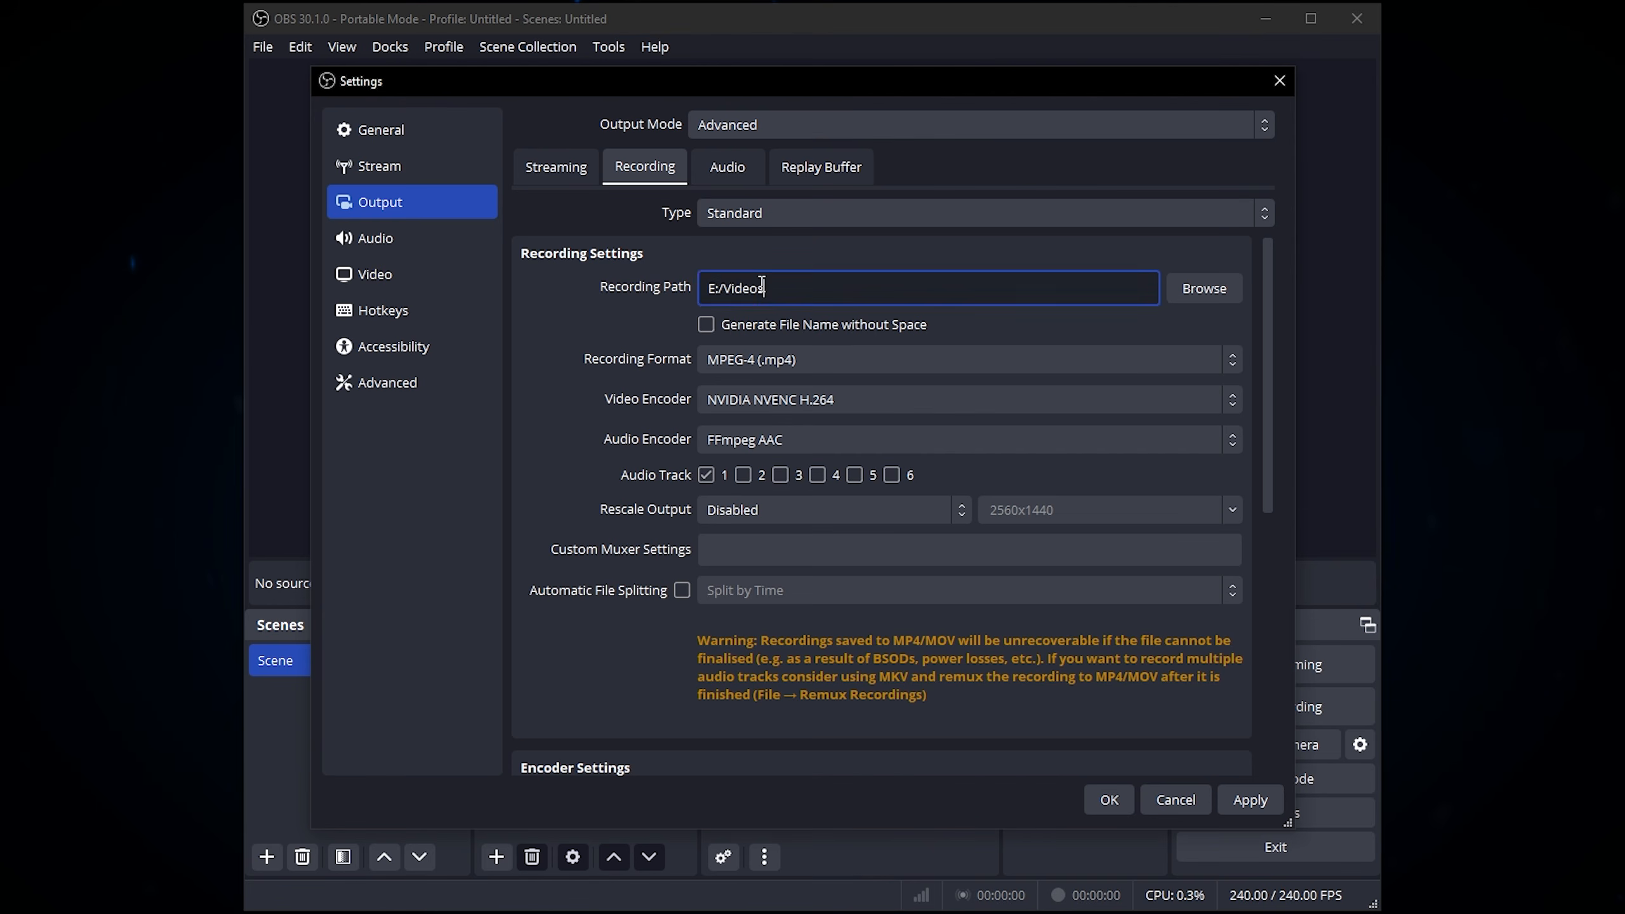
click(832, 289)
click(621, 299)
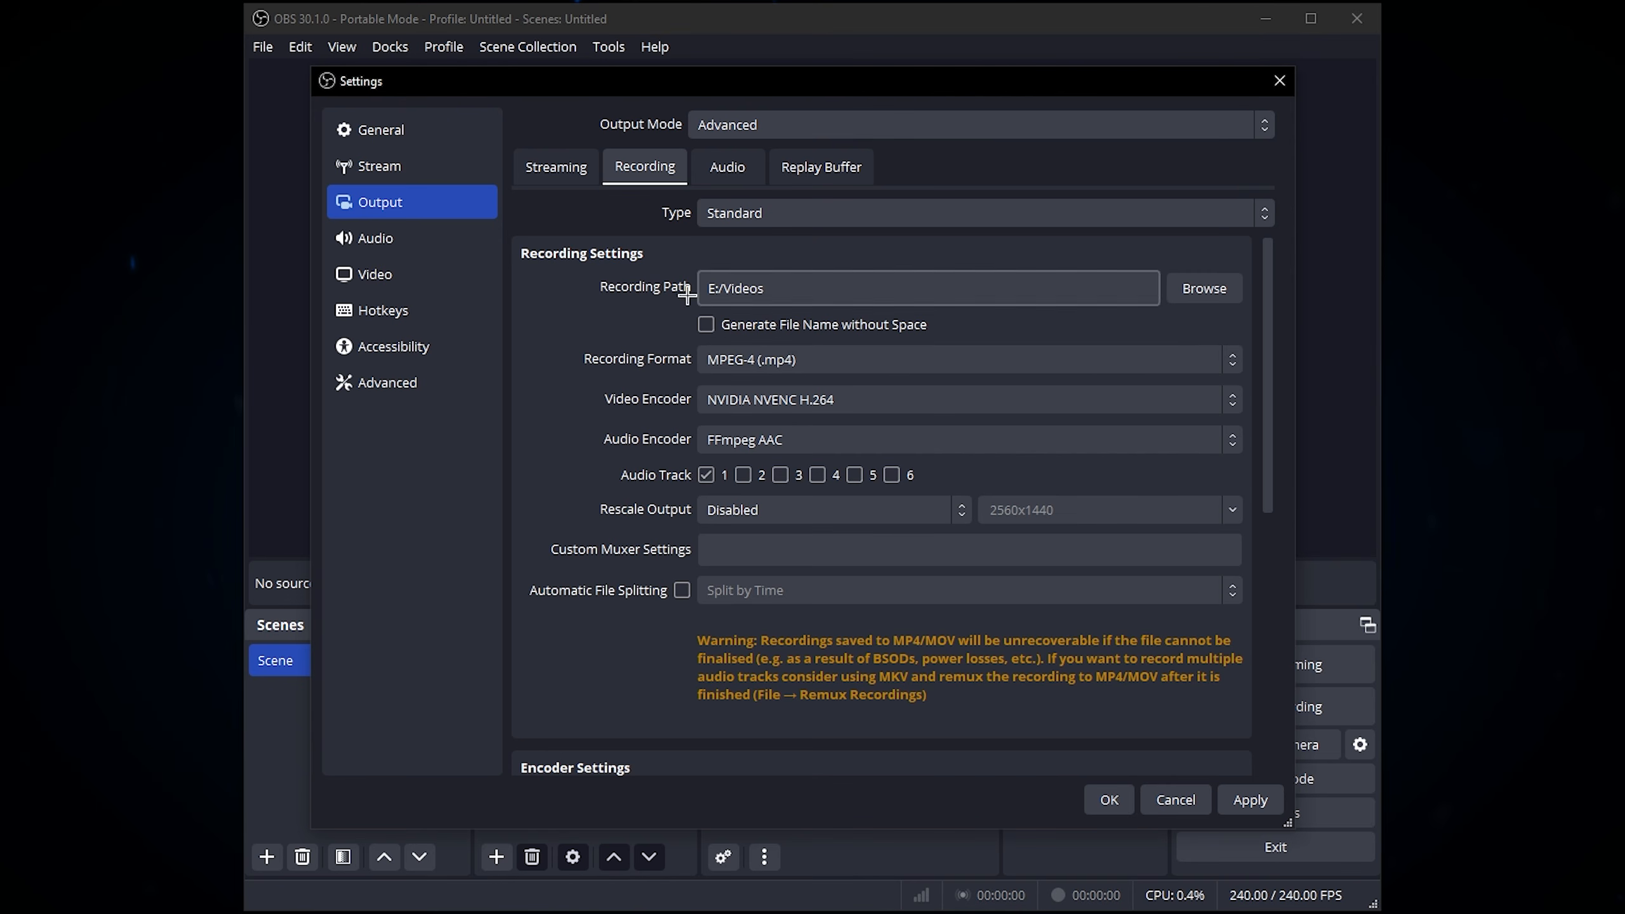
click(808, 360)
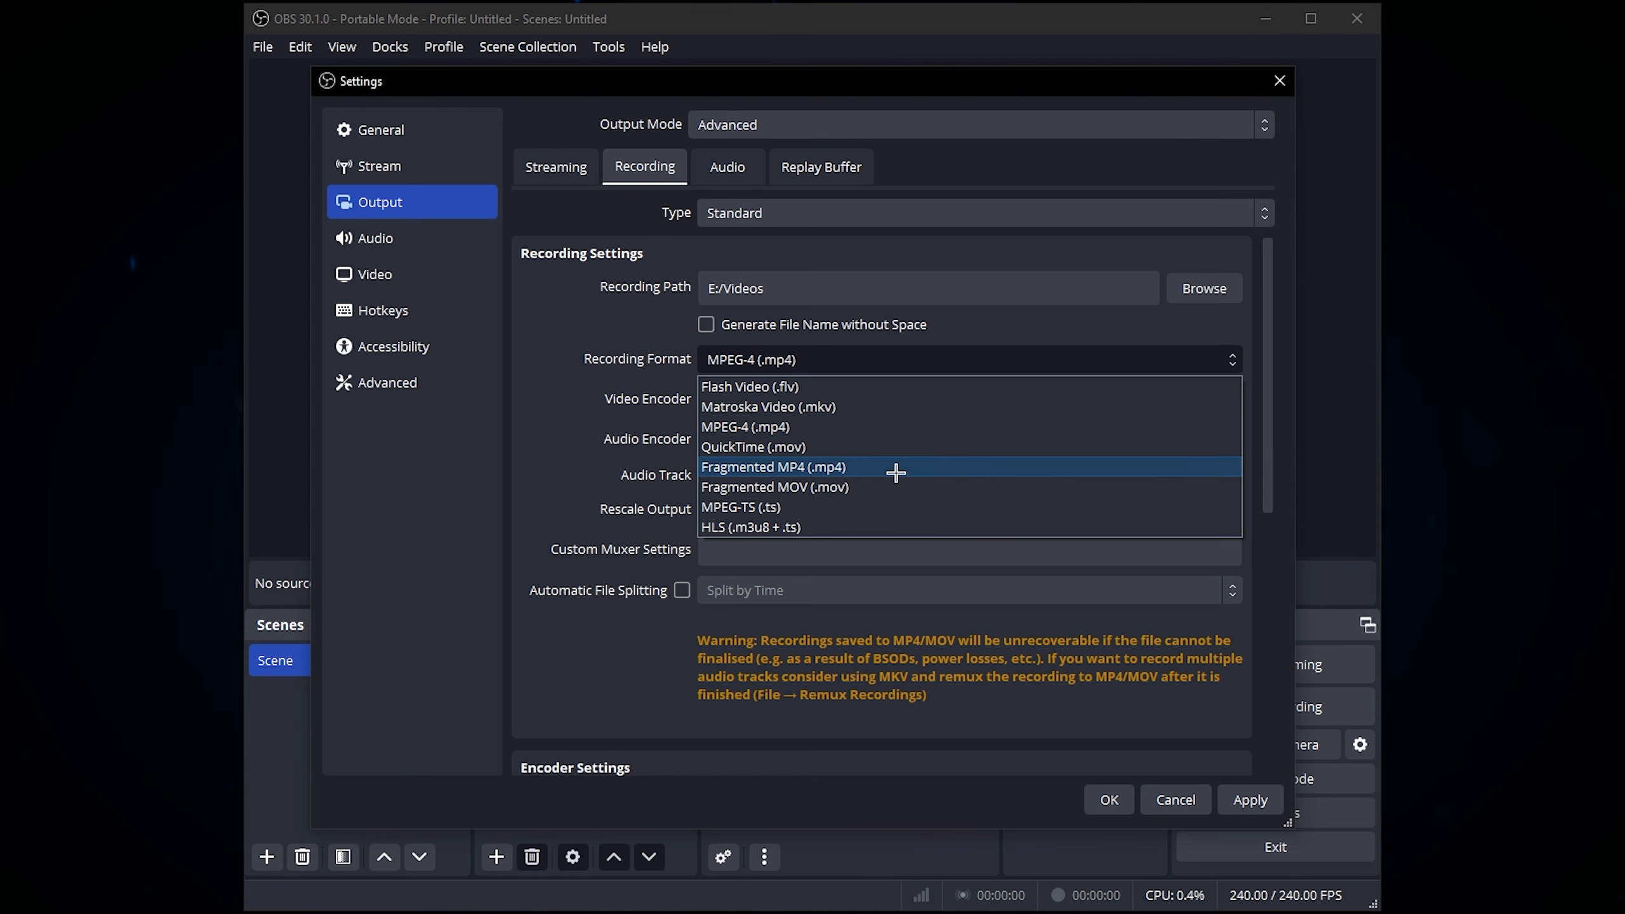
click(615, 323)
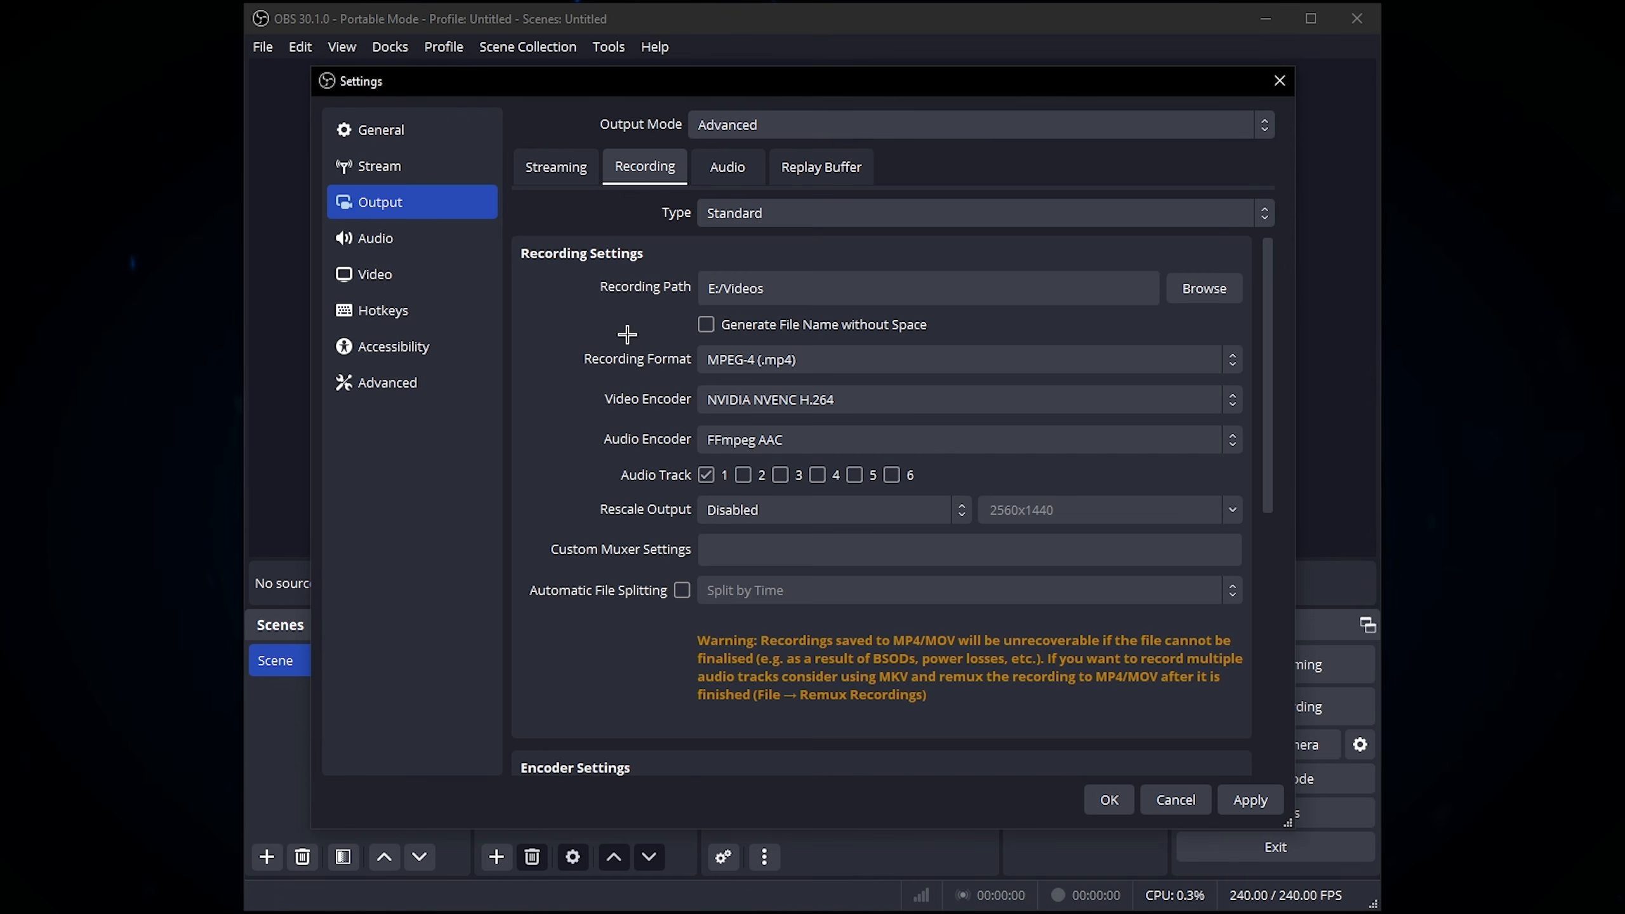
click(940, 359)
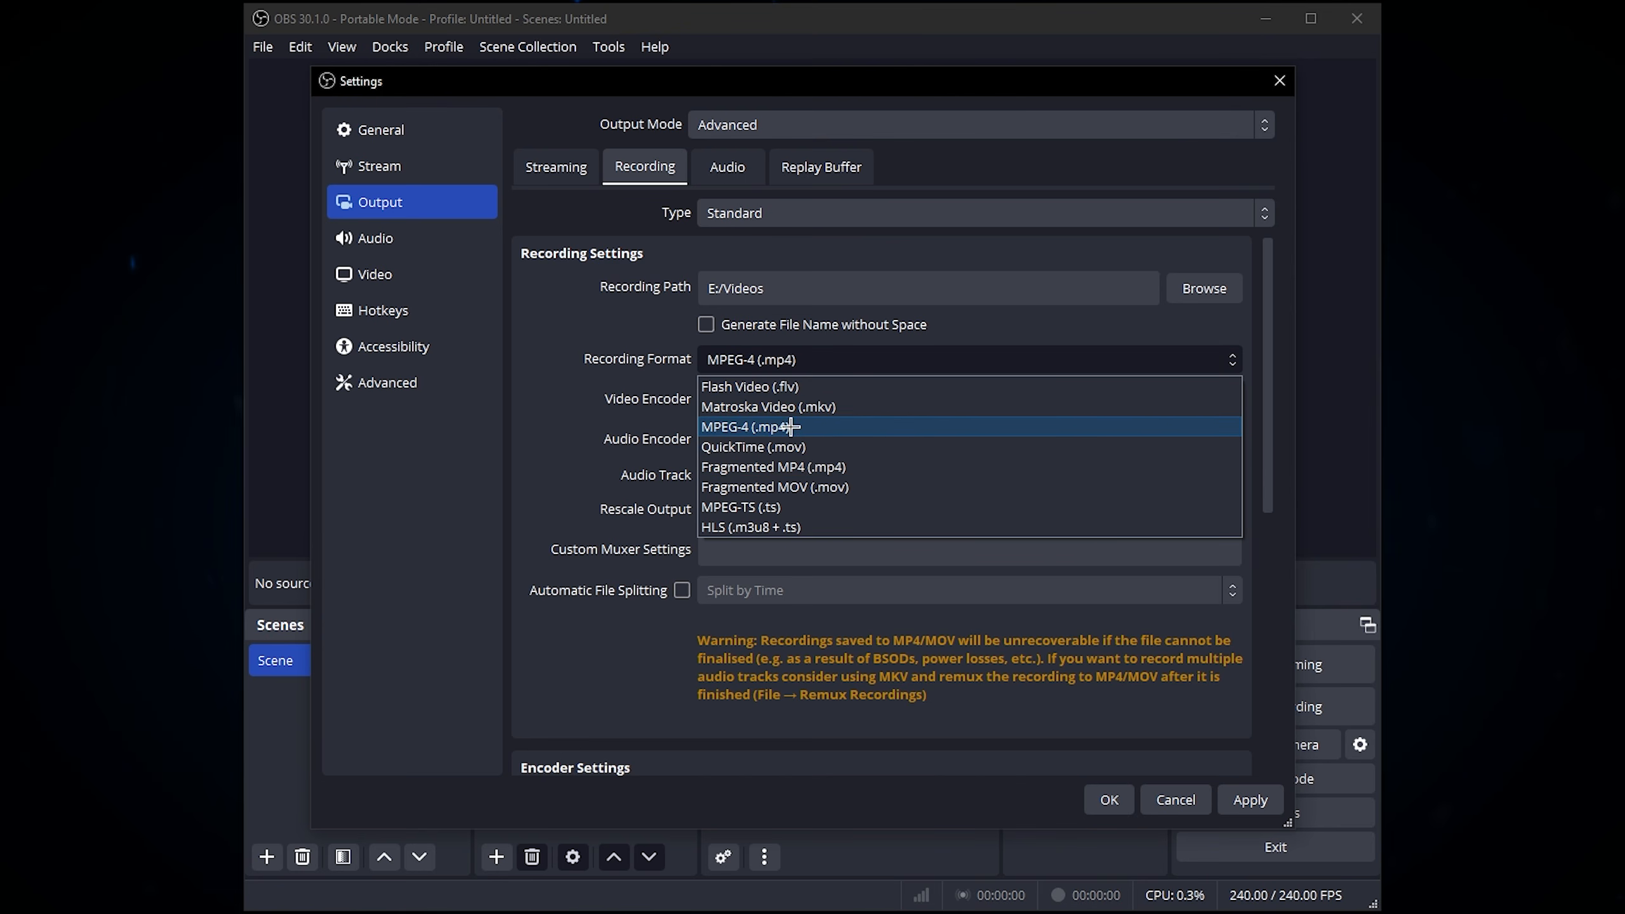
click(611, 399)
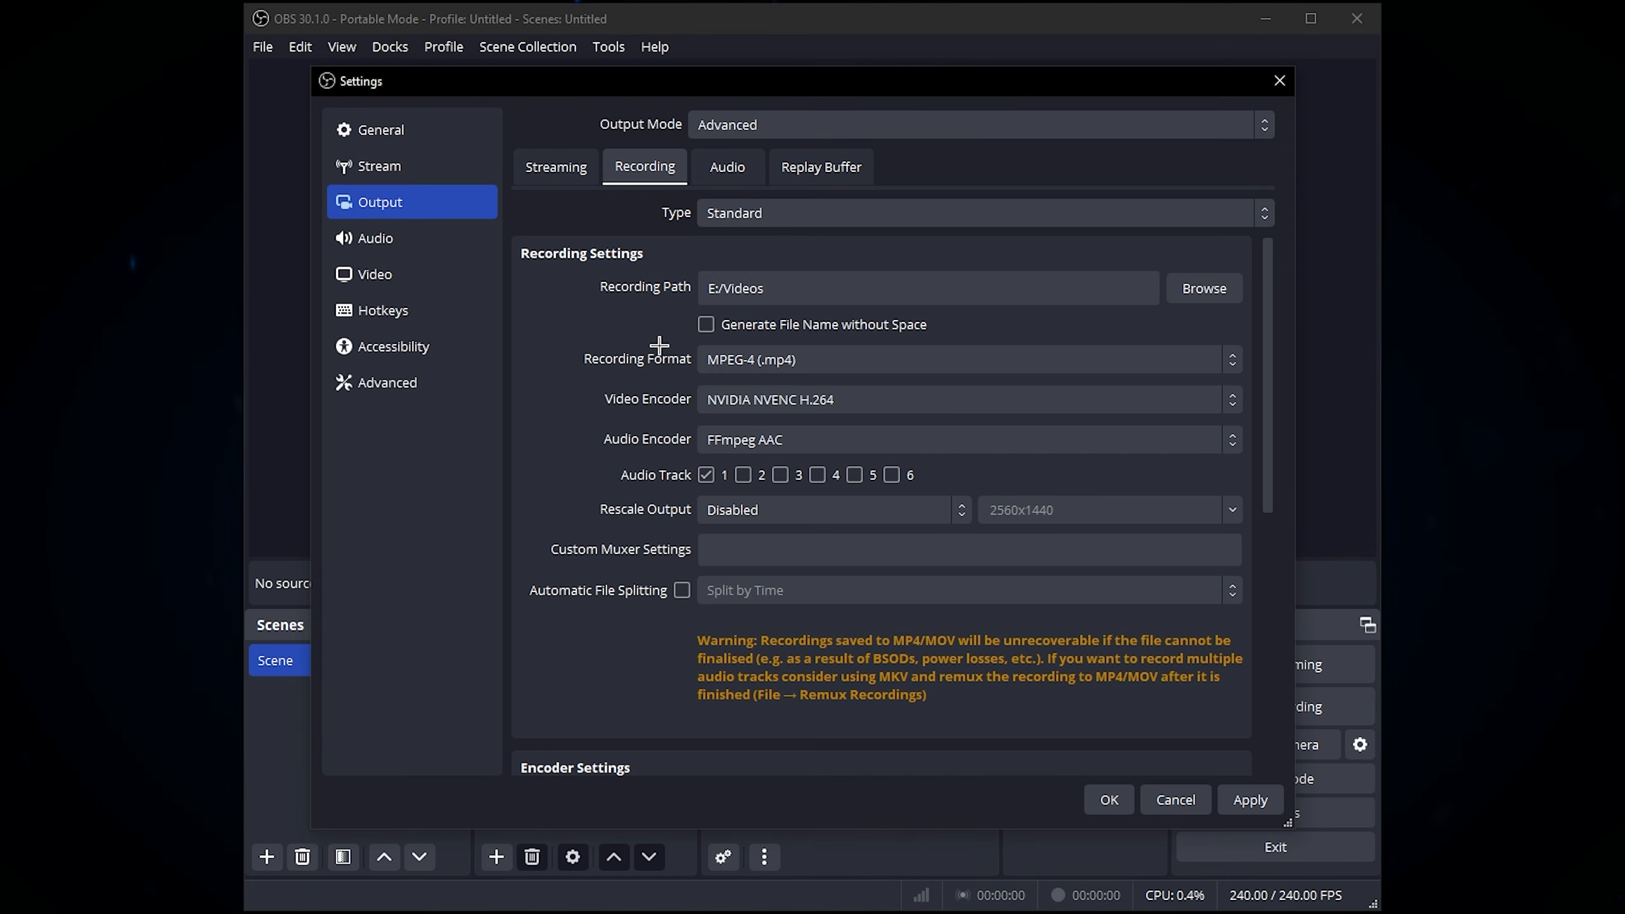
click(772, 351)
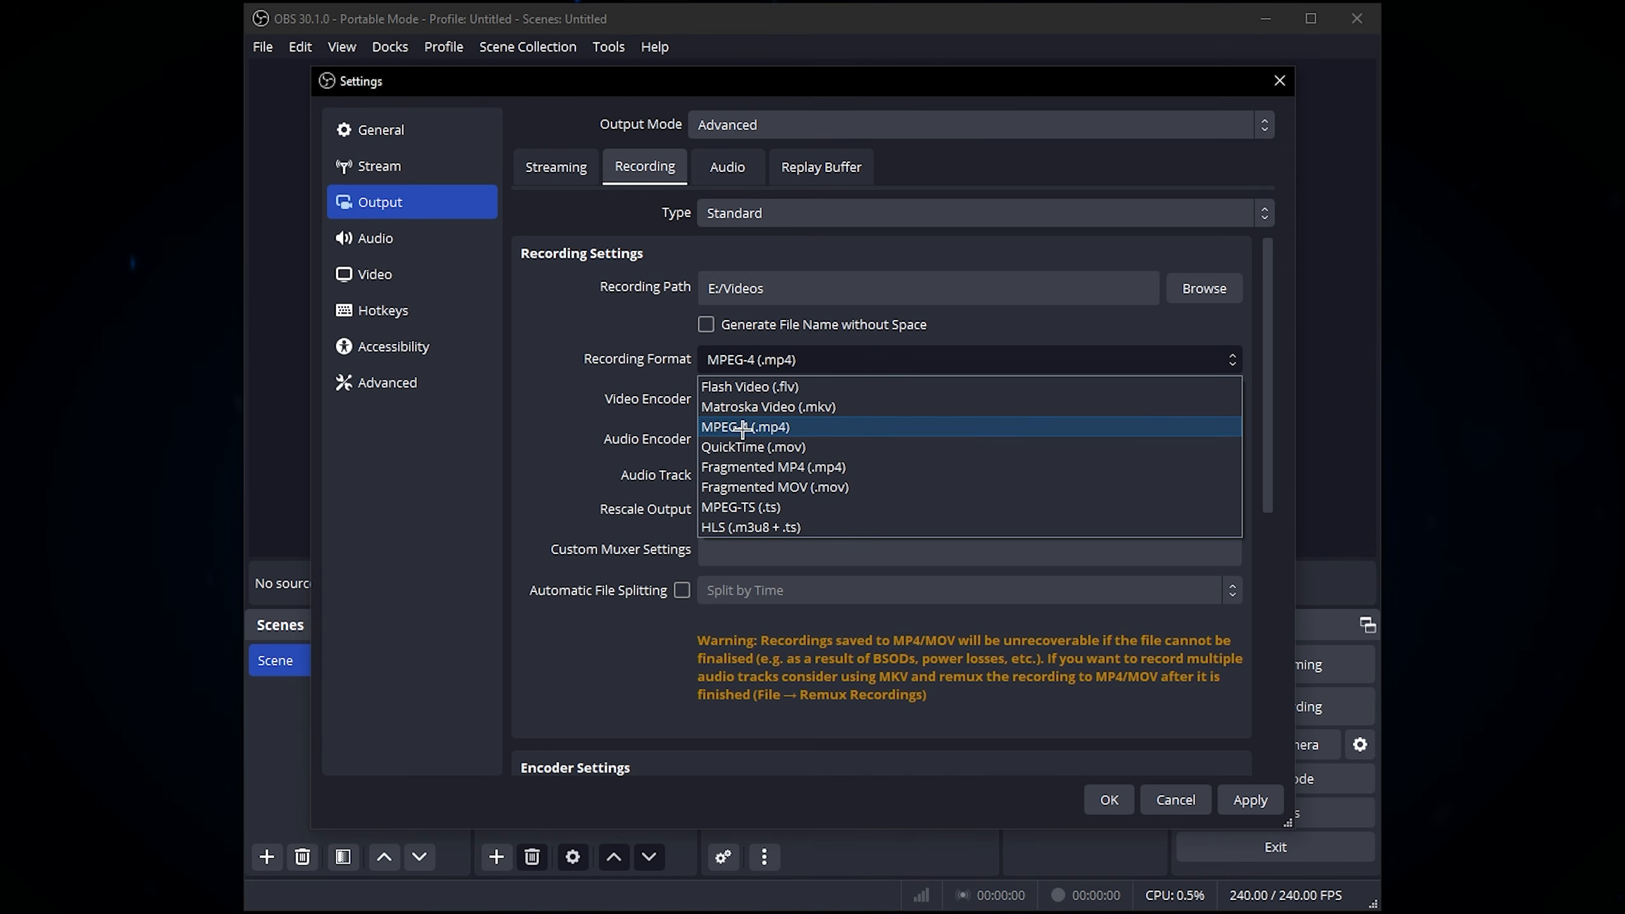
click(646, 414)
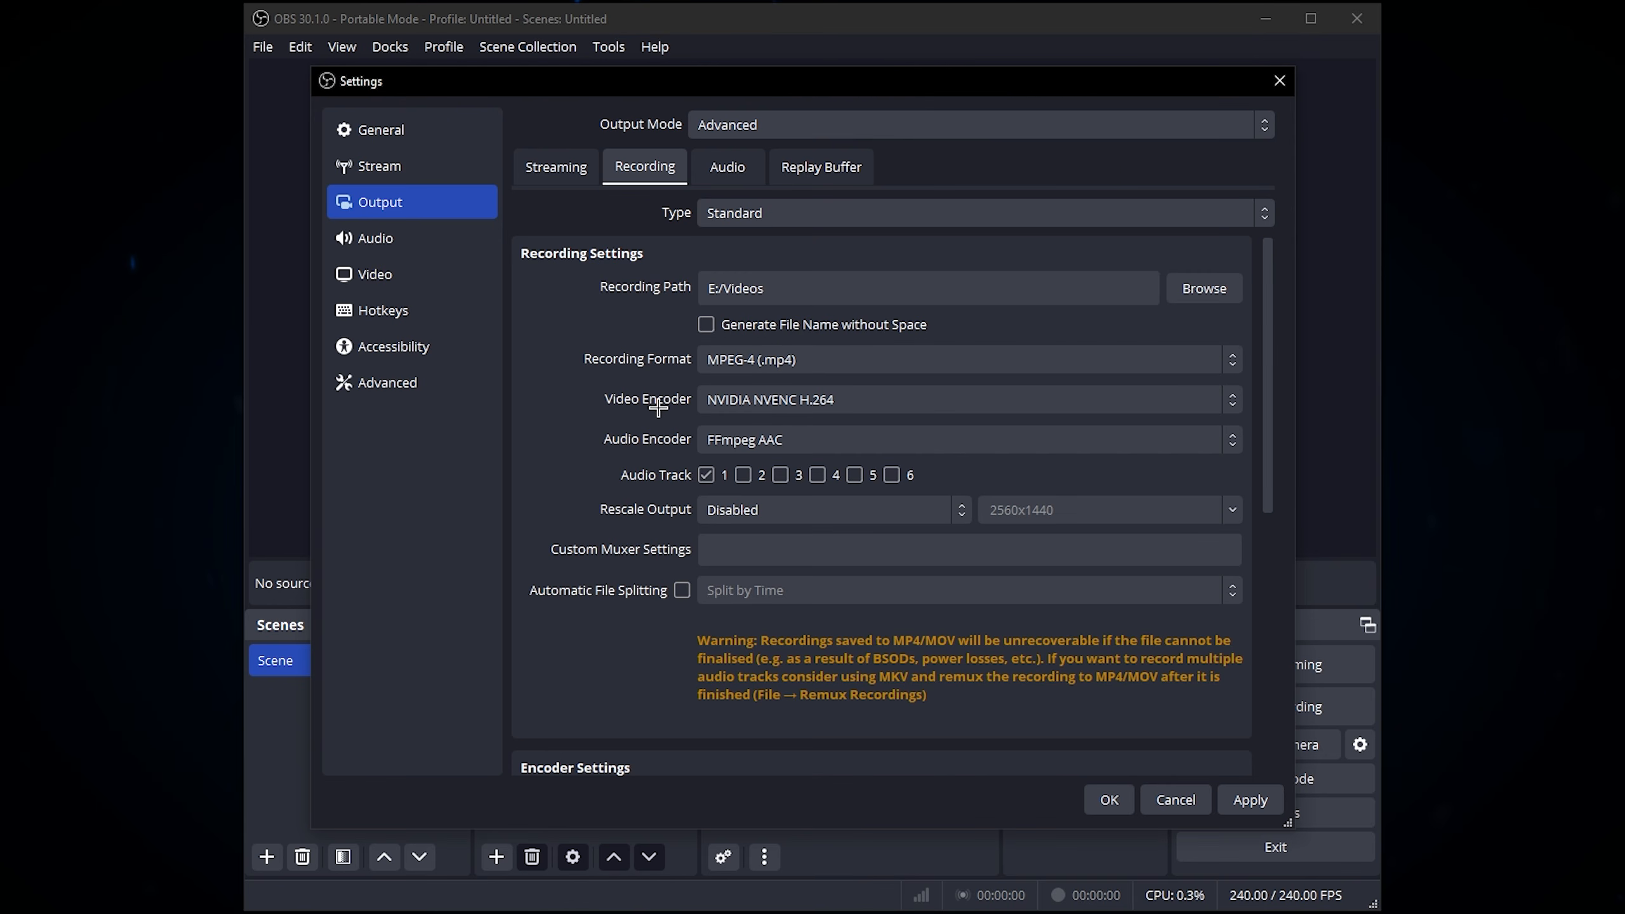
Step: Set the video encoder for recordings to NVIDIA NVENC H.264
click(743, 400)
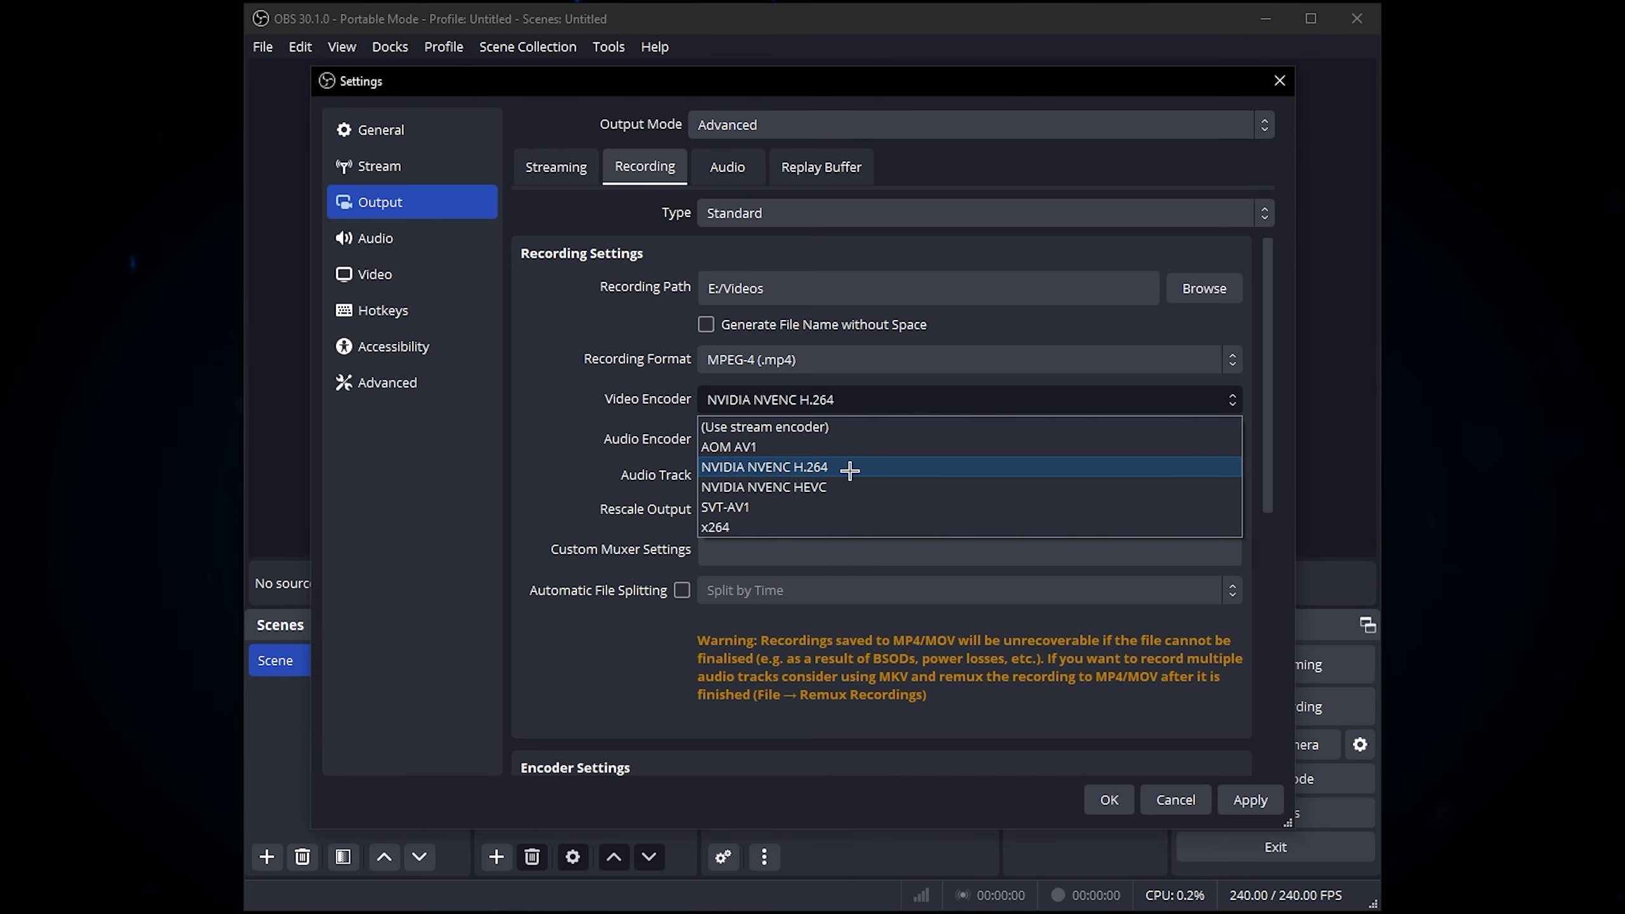
click(803, 466)
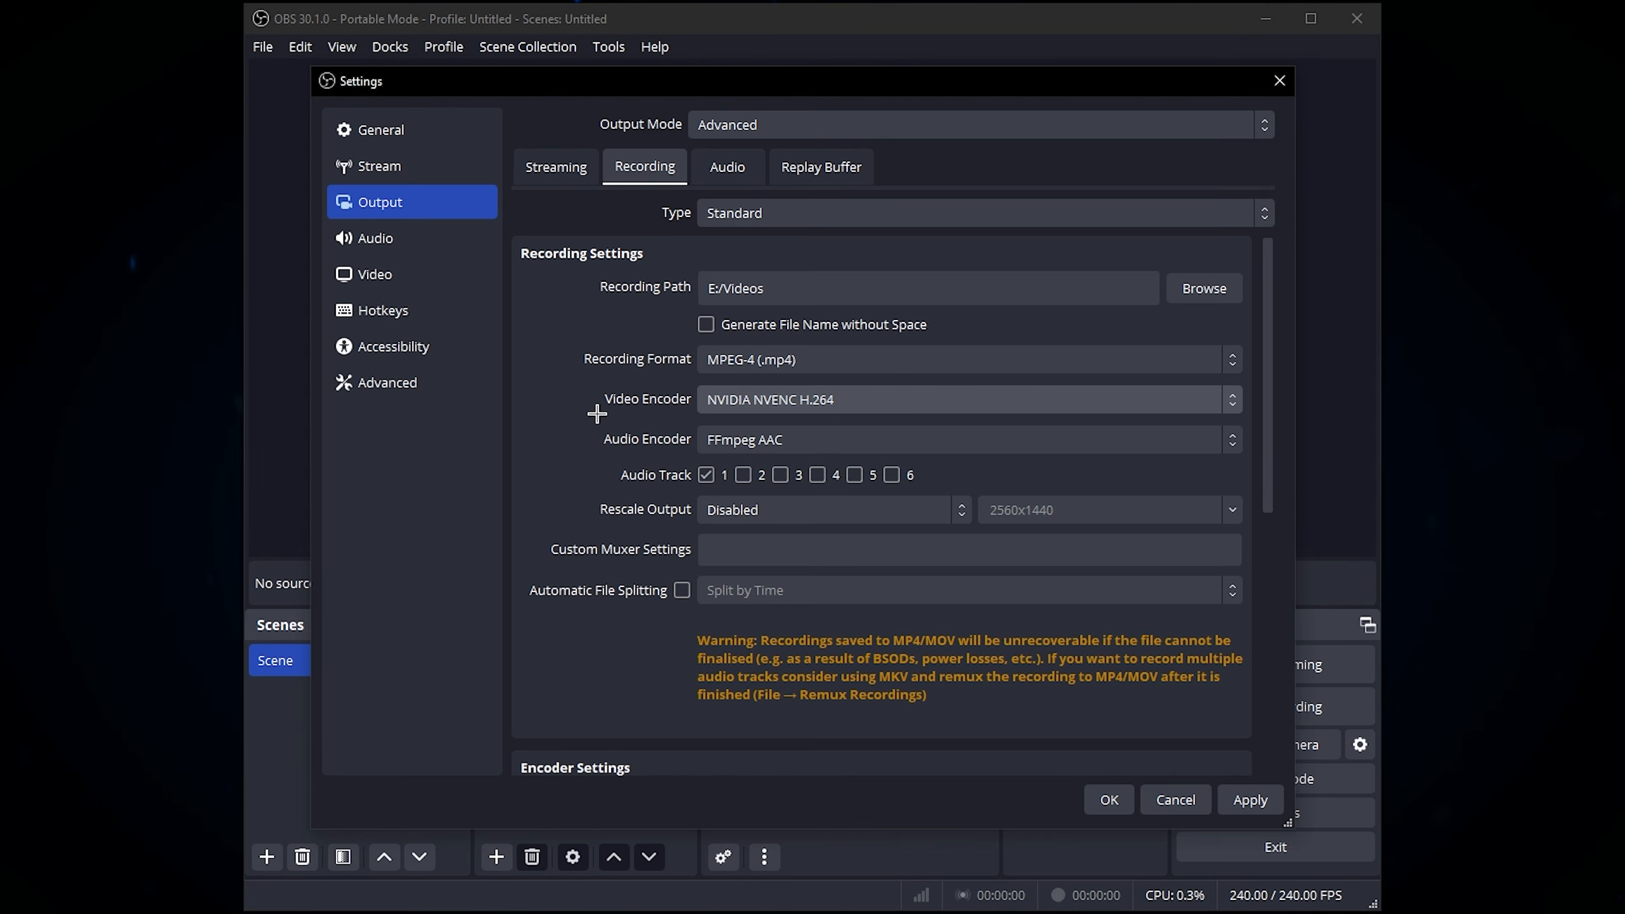
click(856, 410)
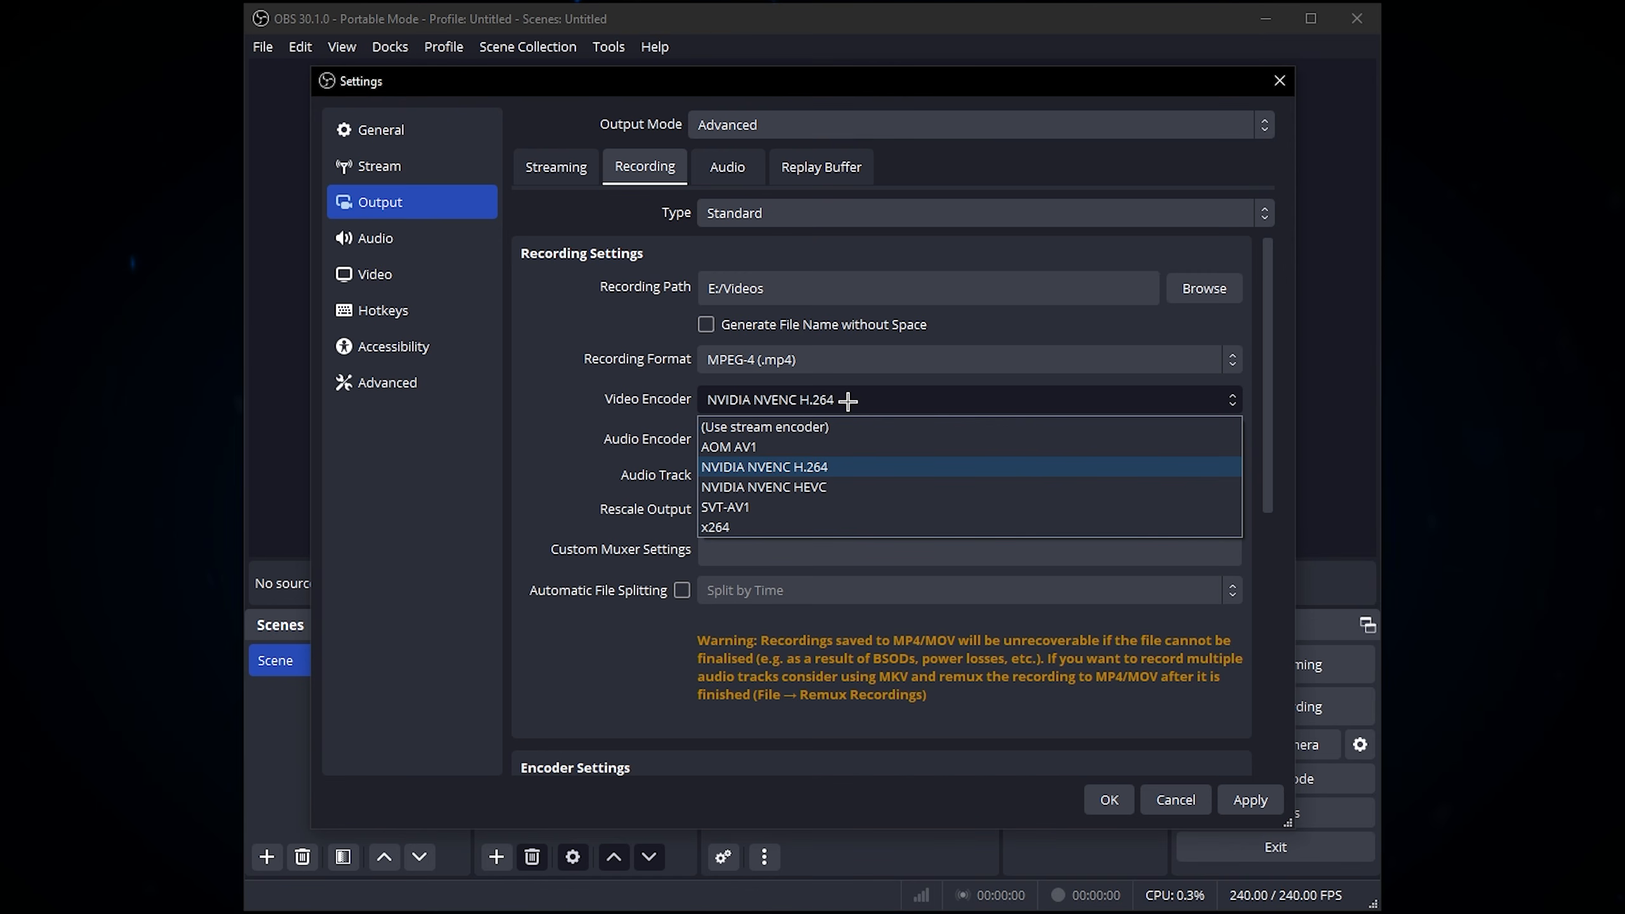
click(787, 466)
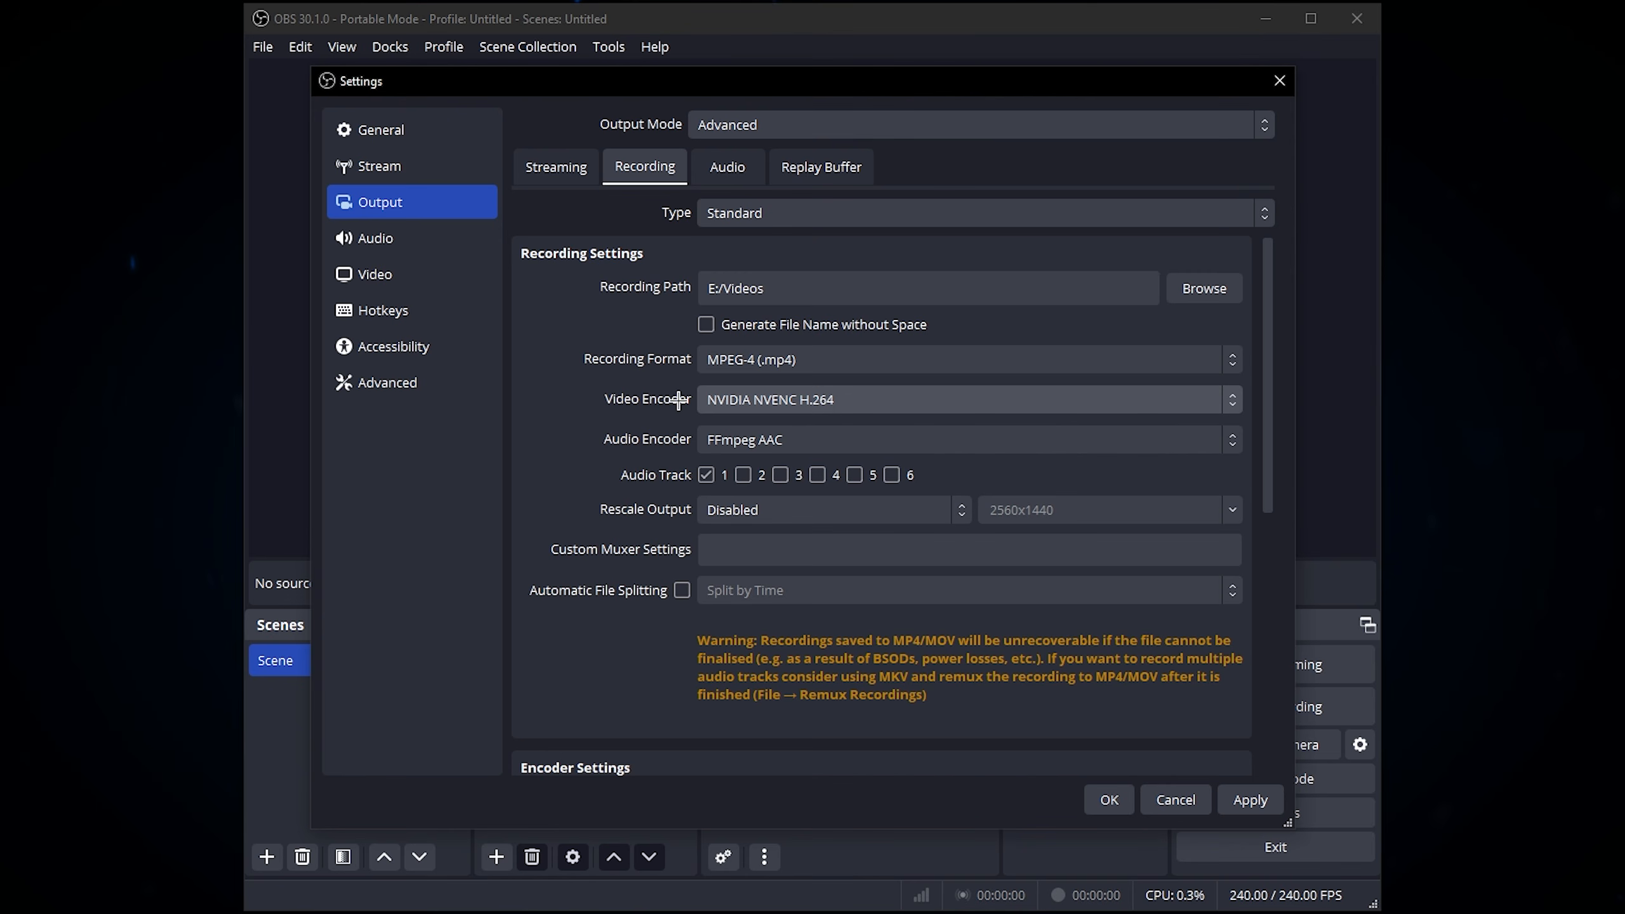
Step: Examine the video encoders available for recordings, keeping NVIDIA NVENC H.264 selected
click(804, 389)
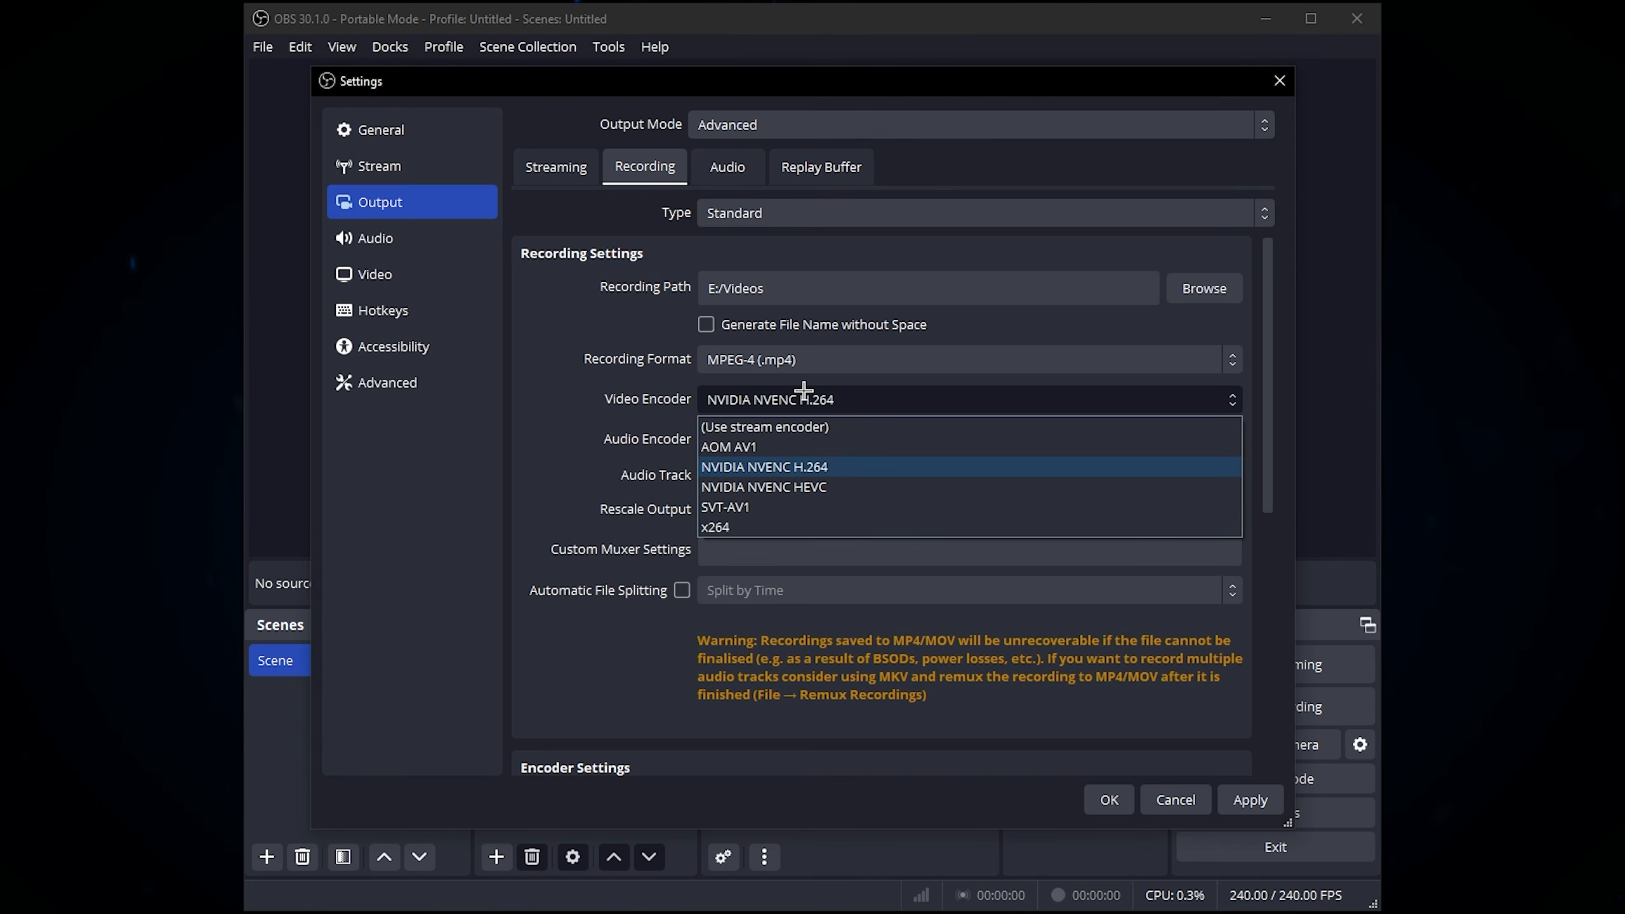
click(804, 390)
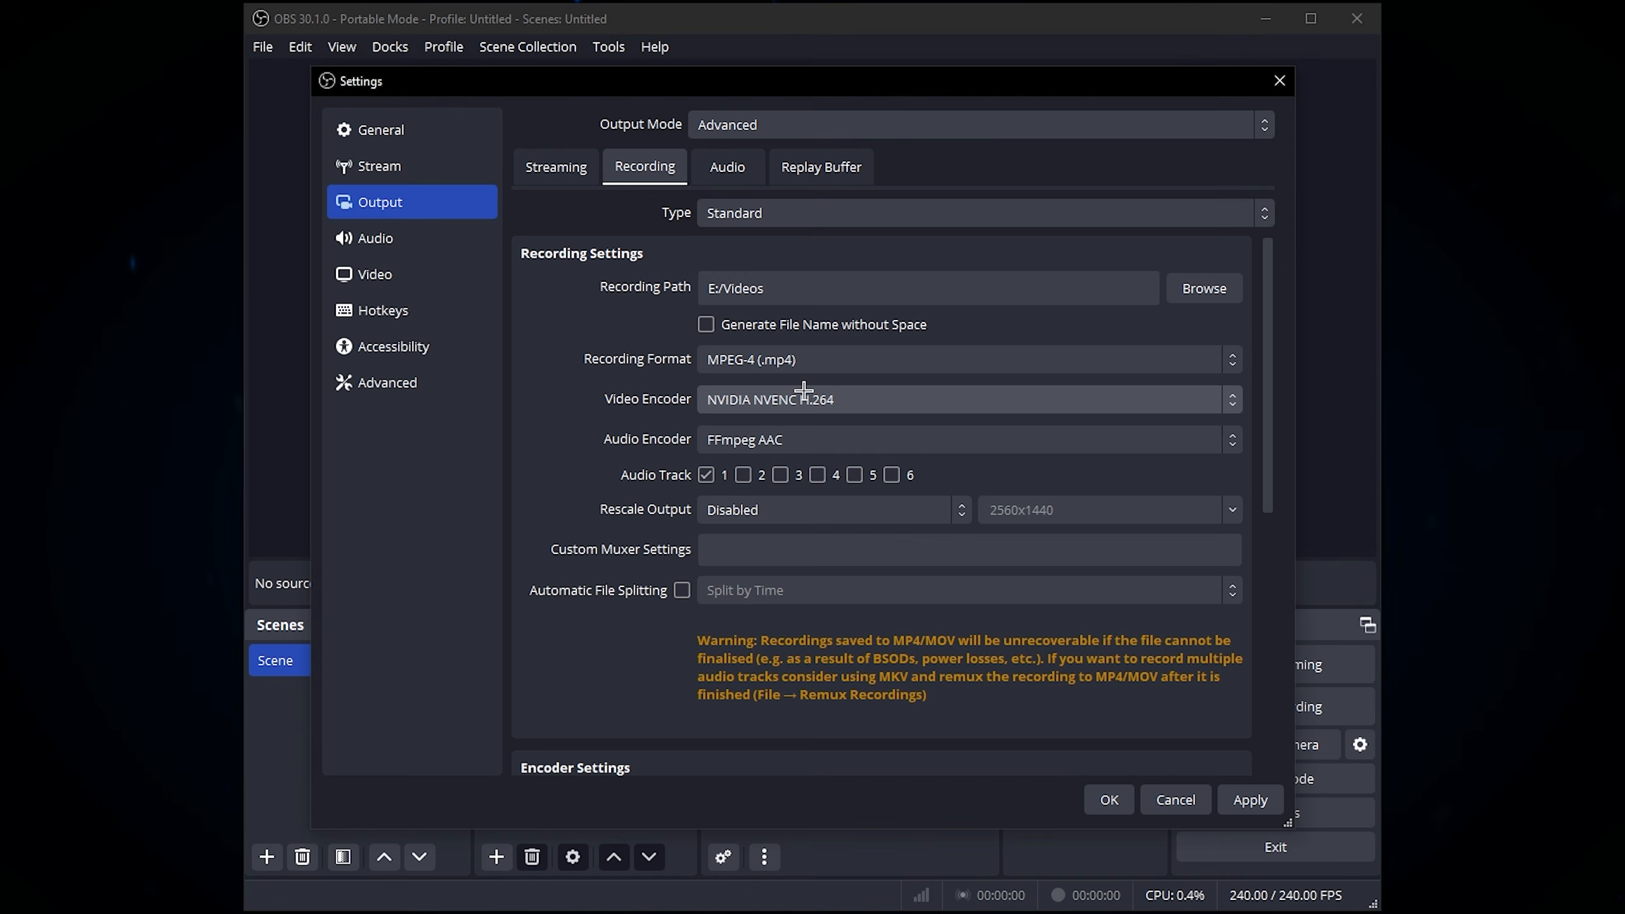
click(805, 389)
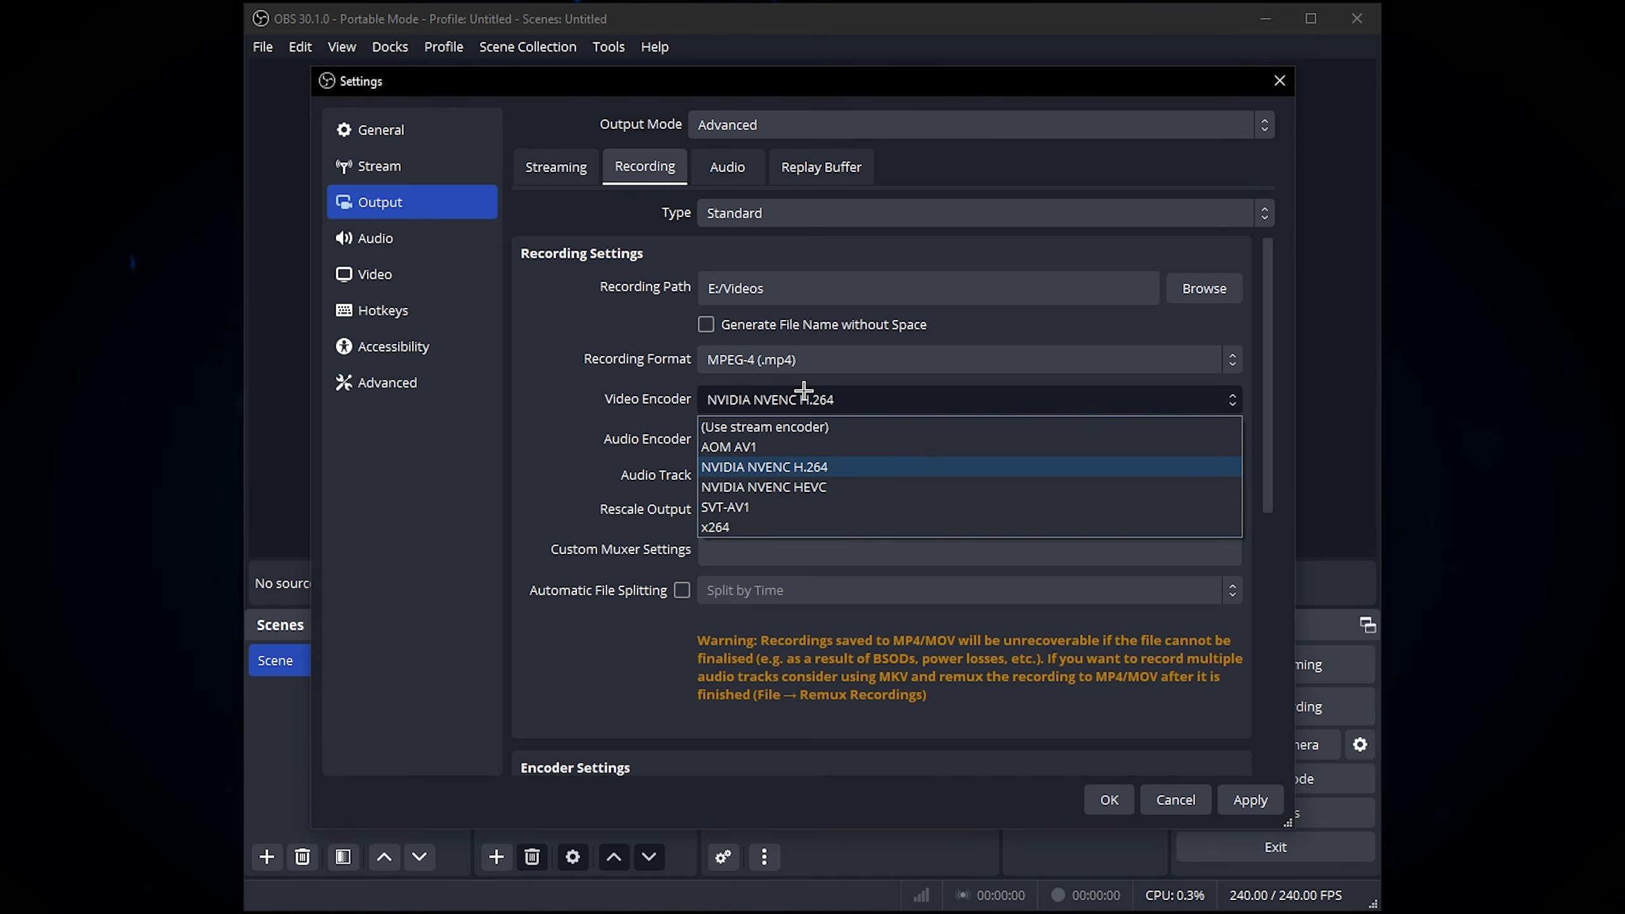
click(756, 381)
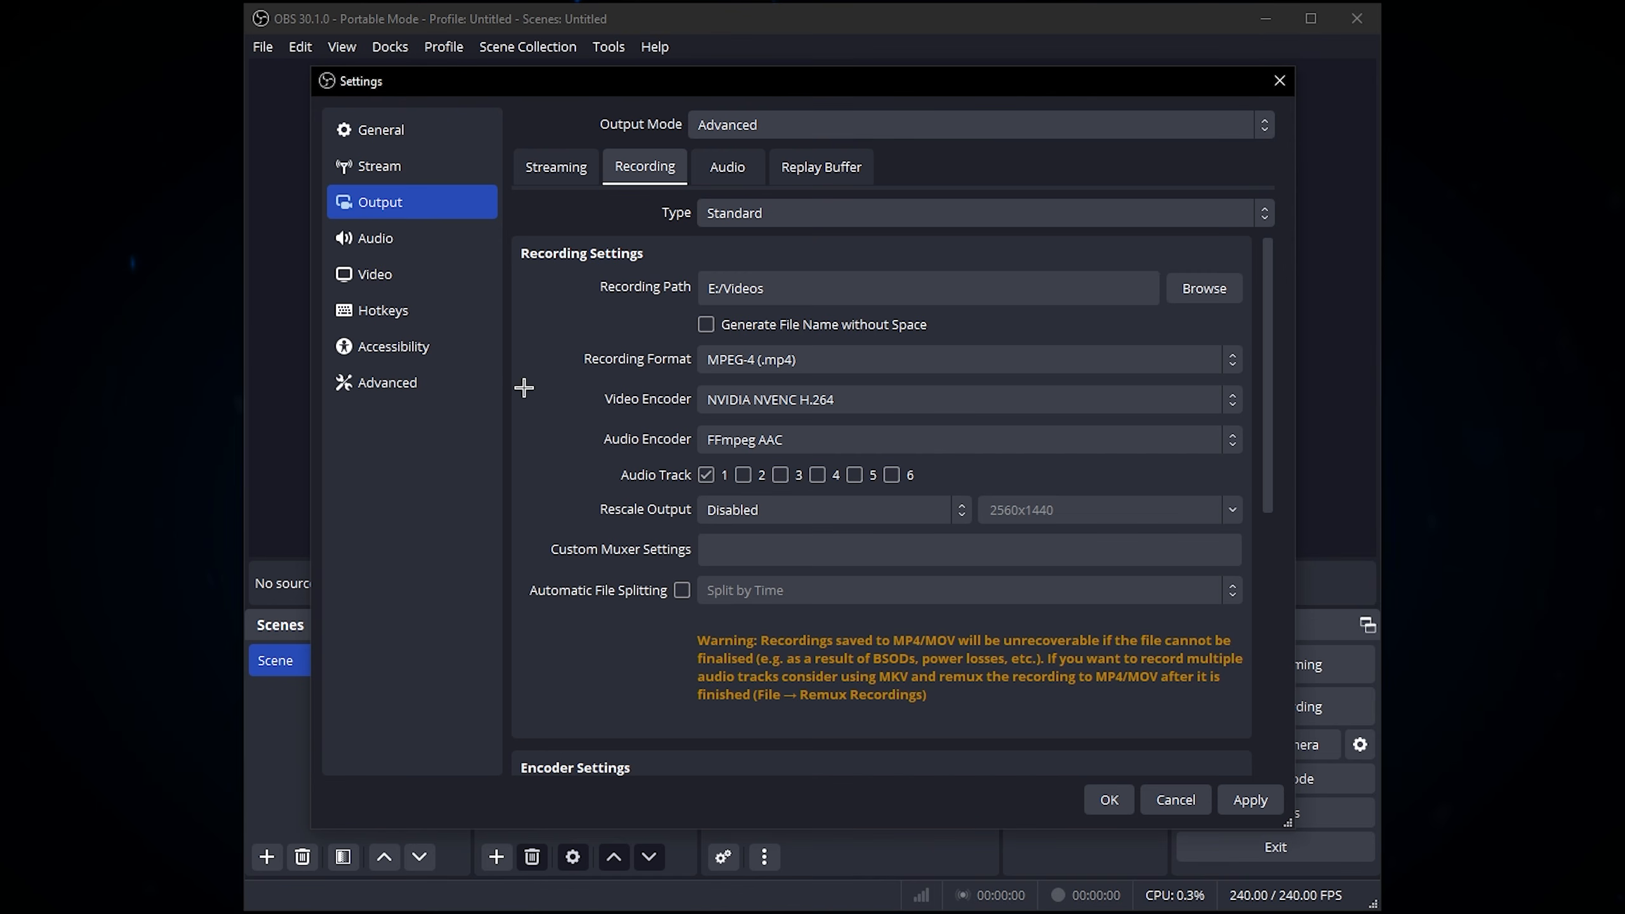
click(779, 410)
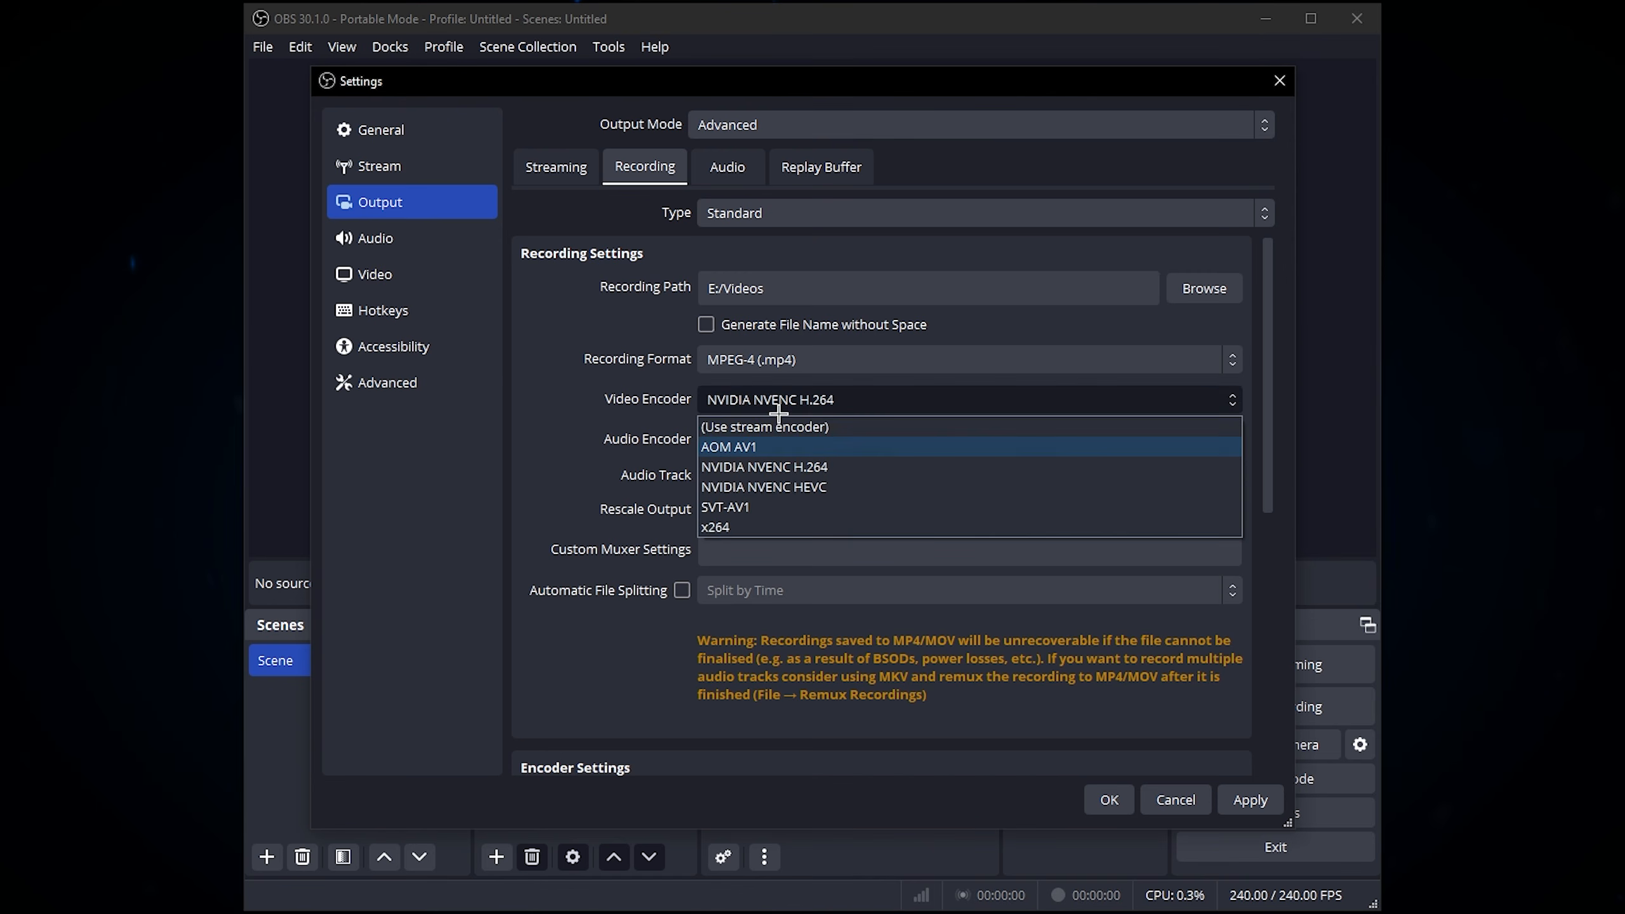
click(885, 467)
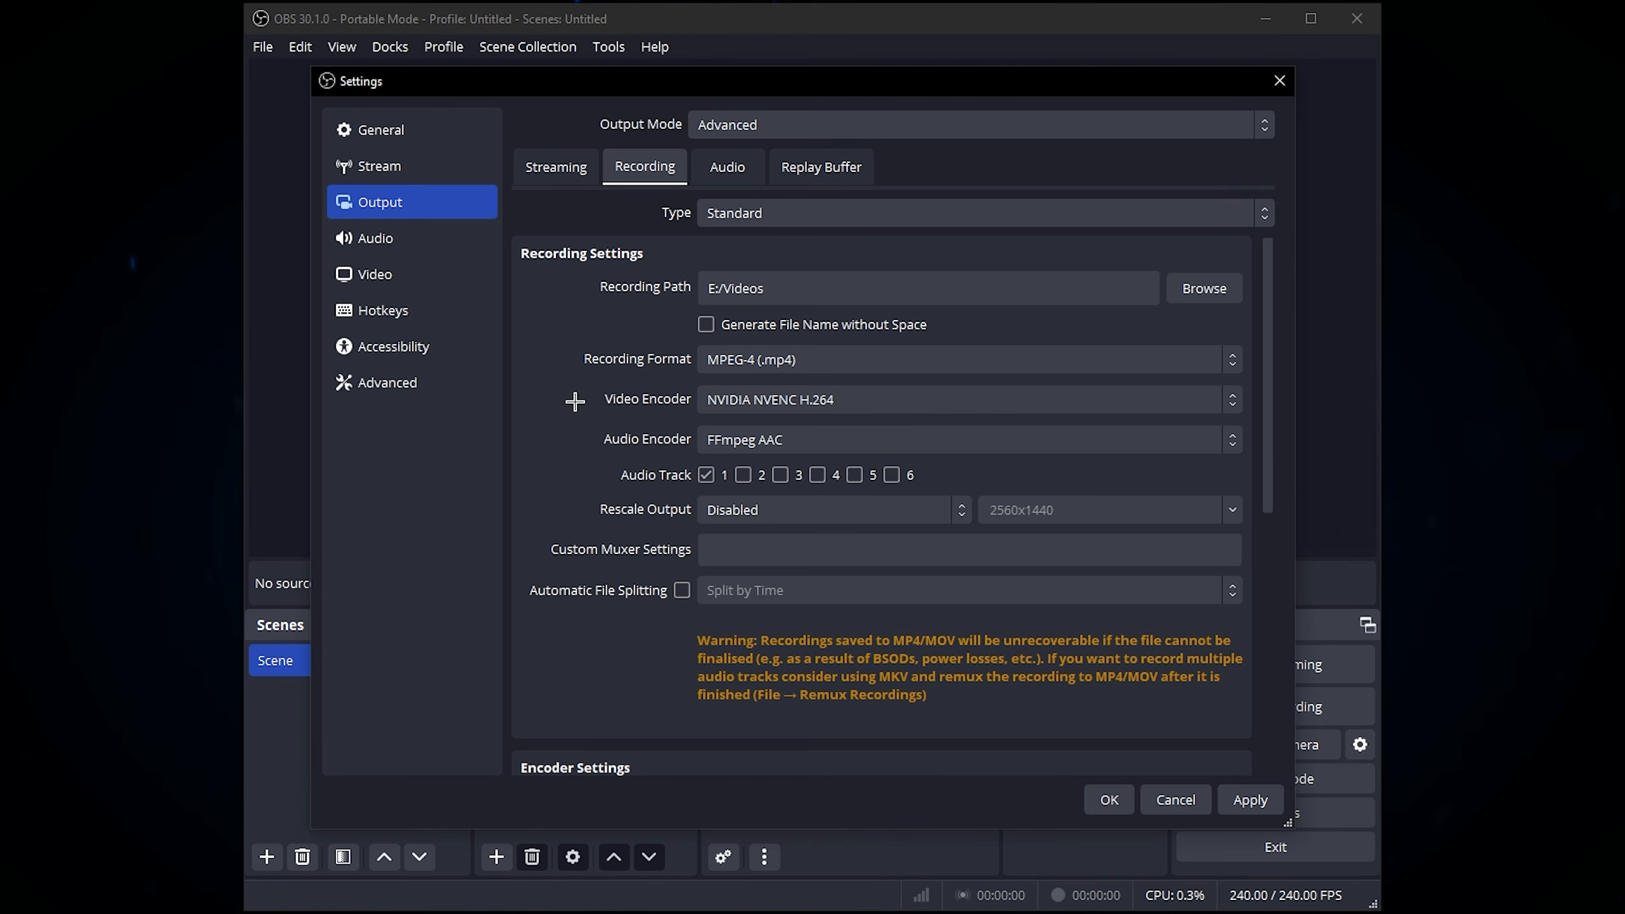
Step: Examine the audio encoder and rescale output options in the recording settings
click(824, 437)
click(631, 412)
scroll(1270, 384, down, 1)
click(779, 468)
click(499, 465)
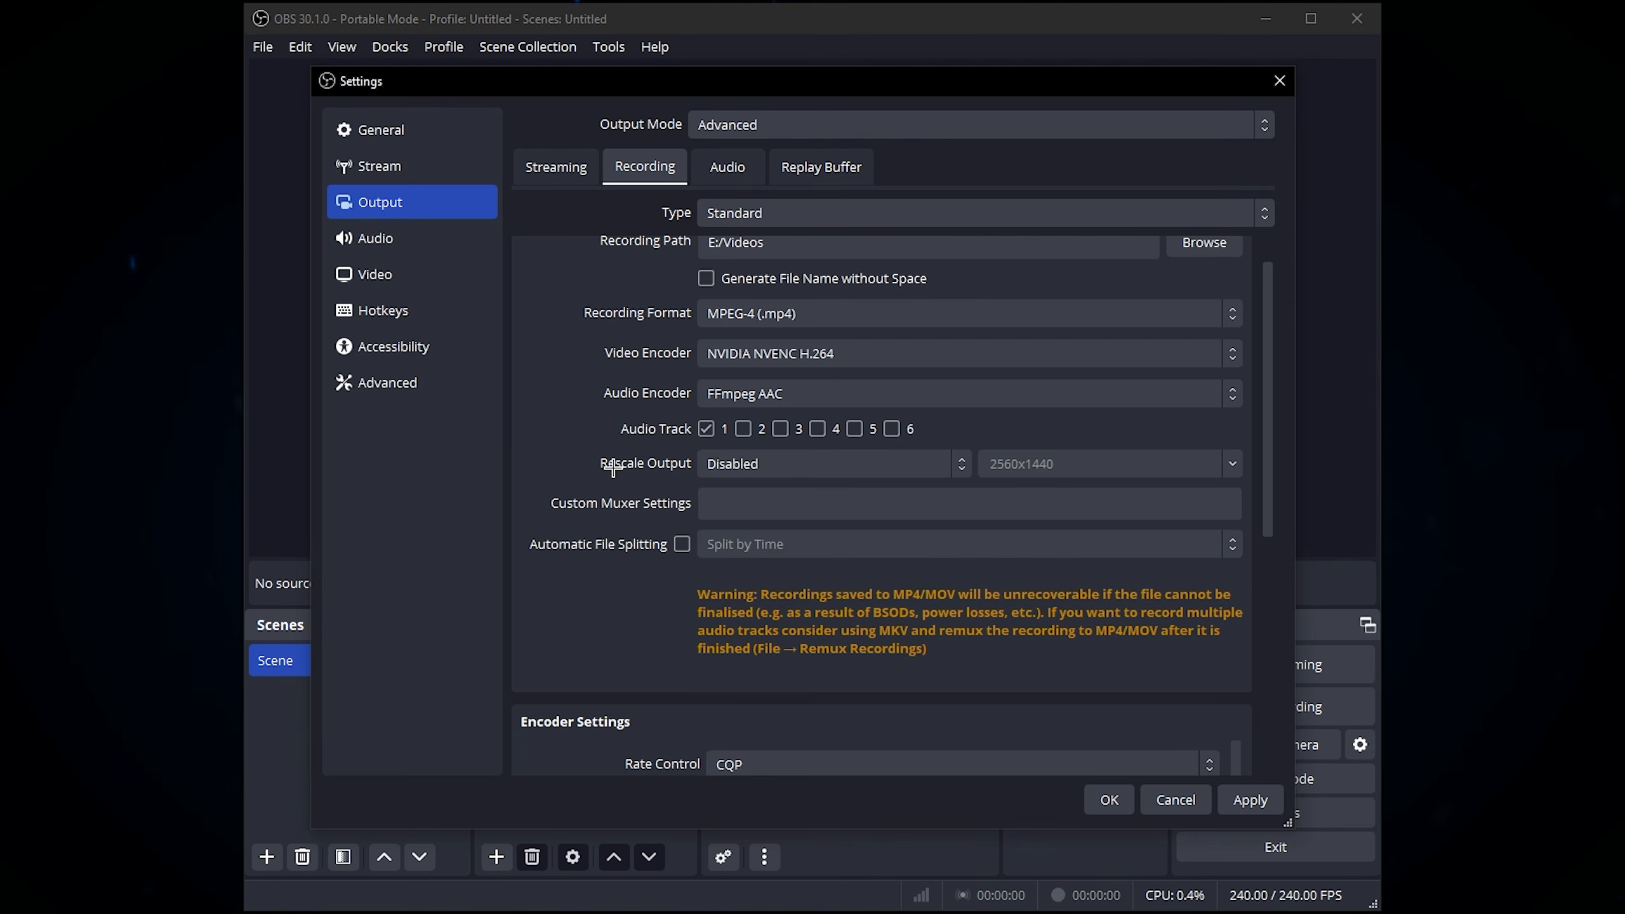
Step: Set the rate control to CQP in the recording's encoder settings
drag(1269, 369, 1269, 604)
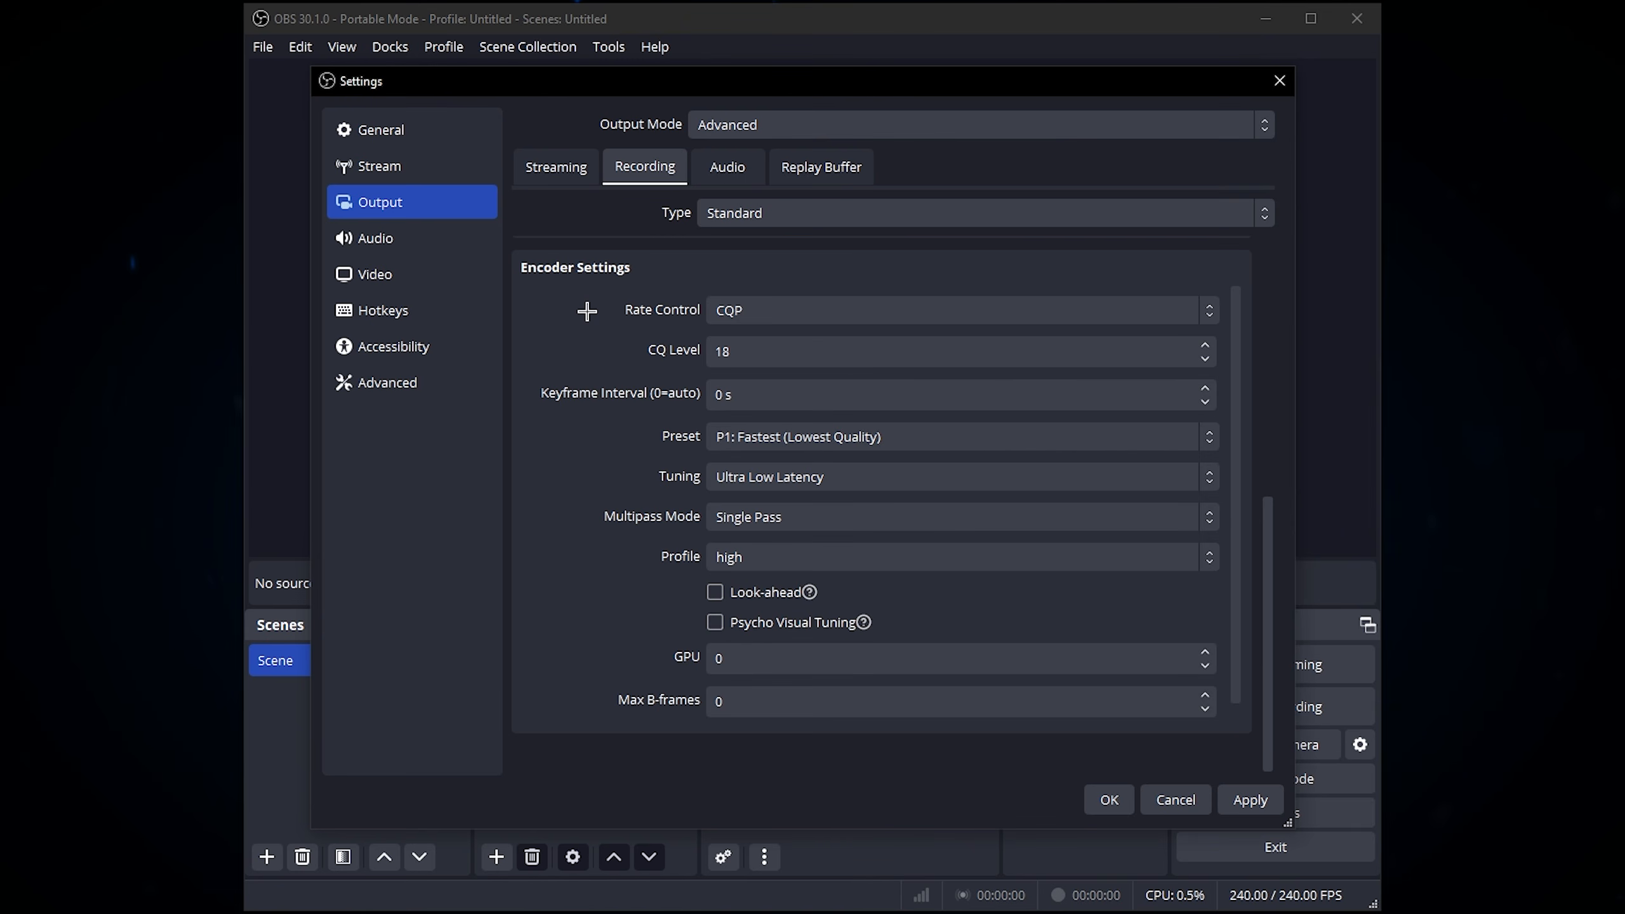
click(754, 311)
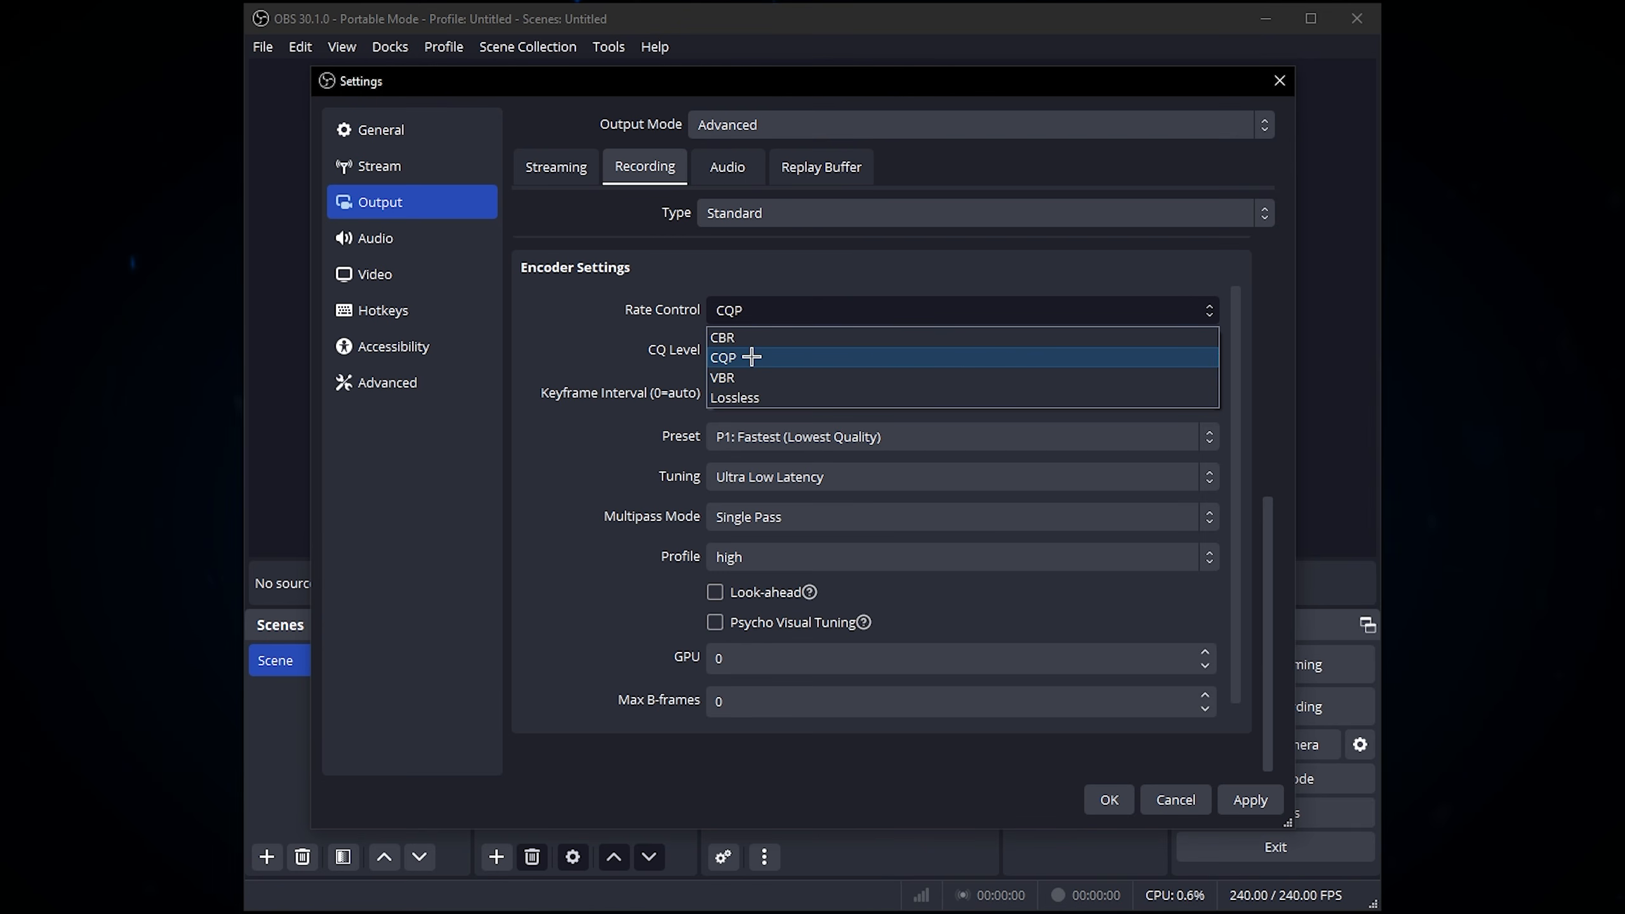
click(751, 357)
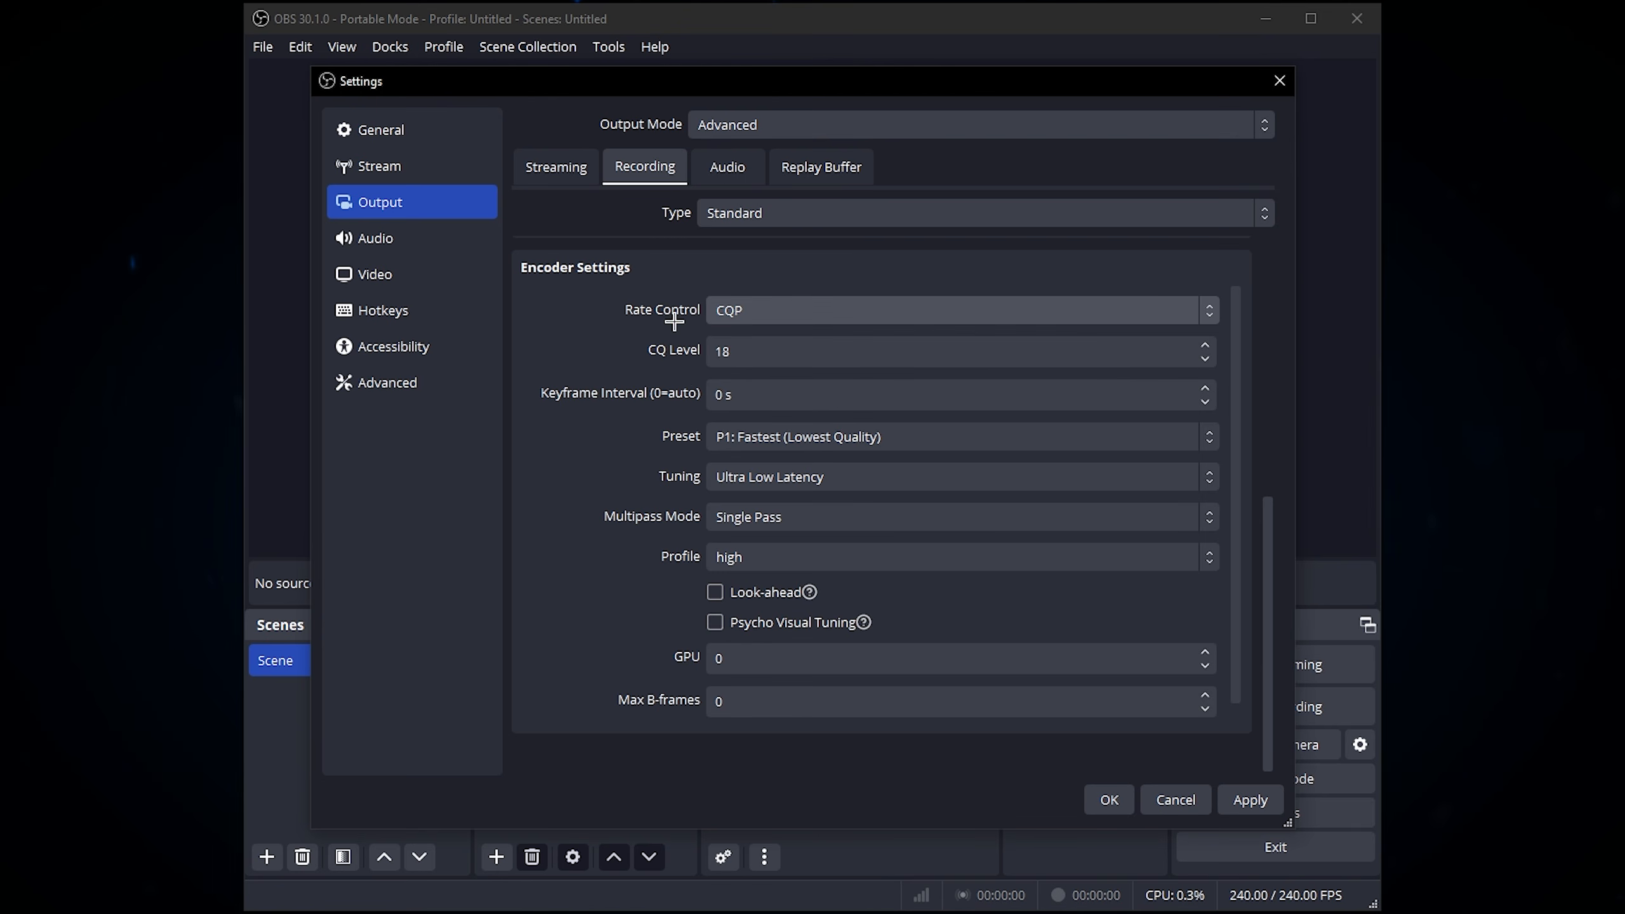
click(759, 306)
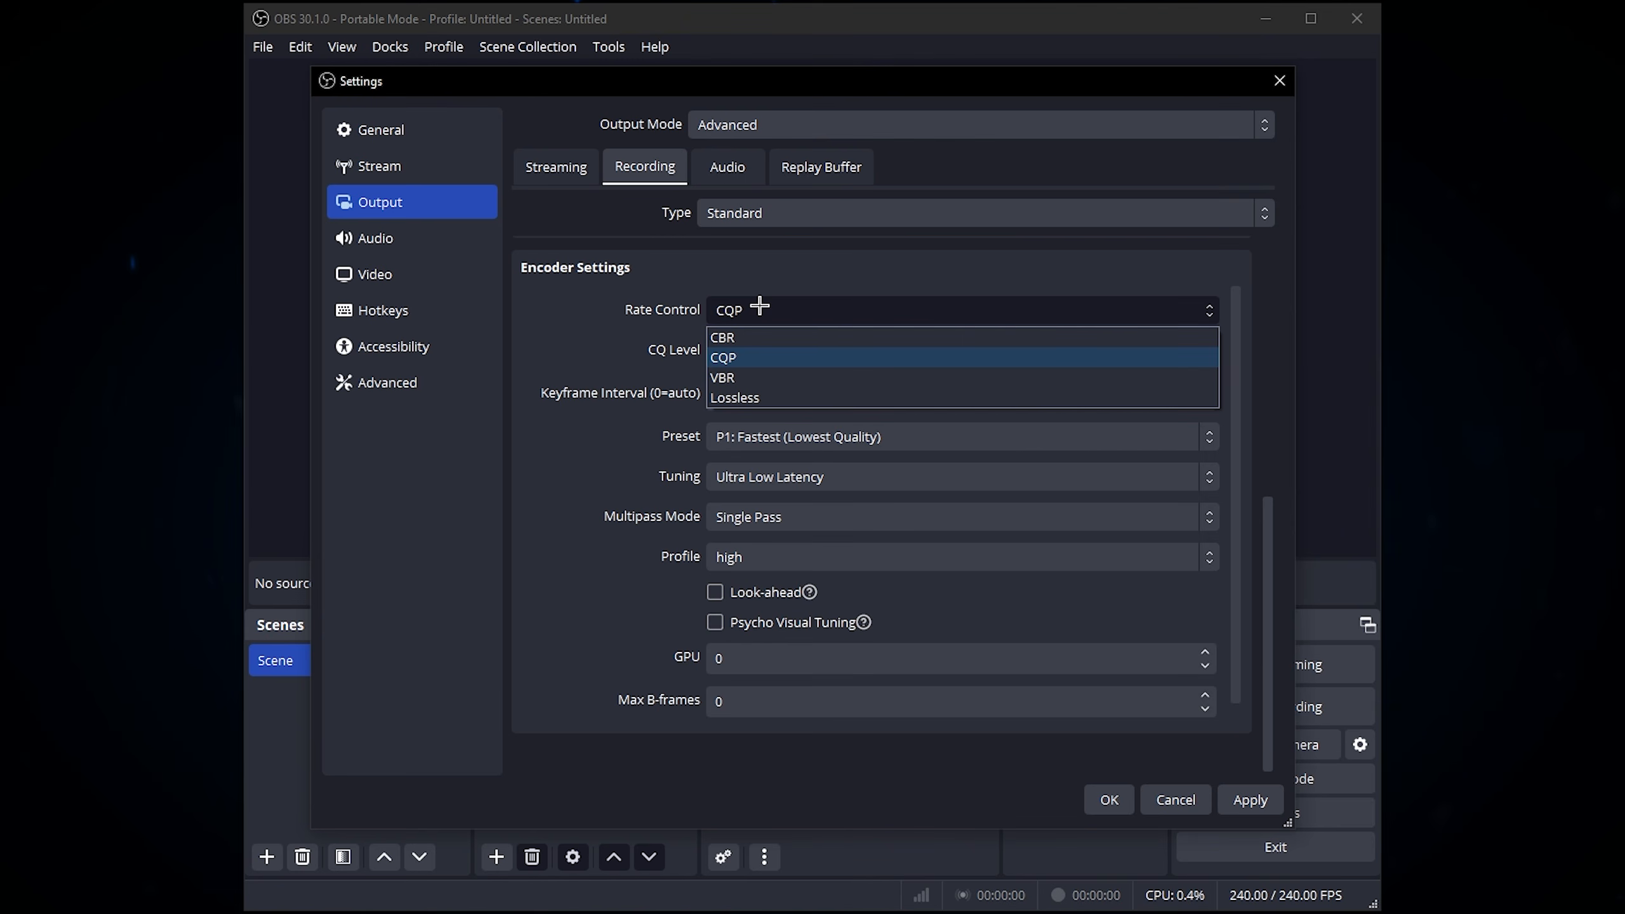
click(632, 314)
Step: Examine the CQ level of the recording encoder and compare it with the alternative rate control modes
click(737, 353)
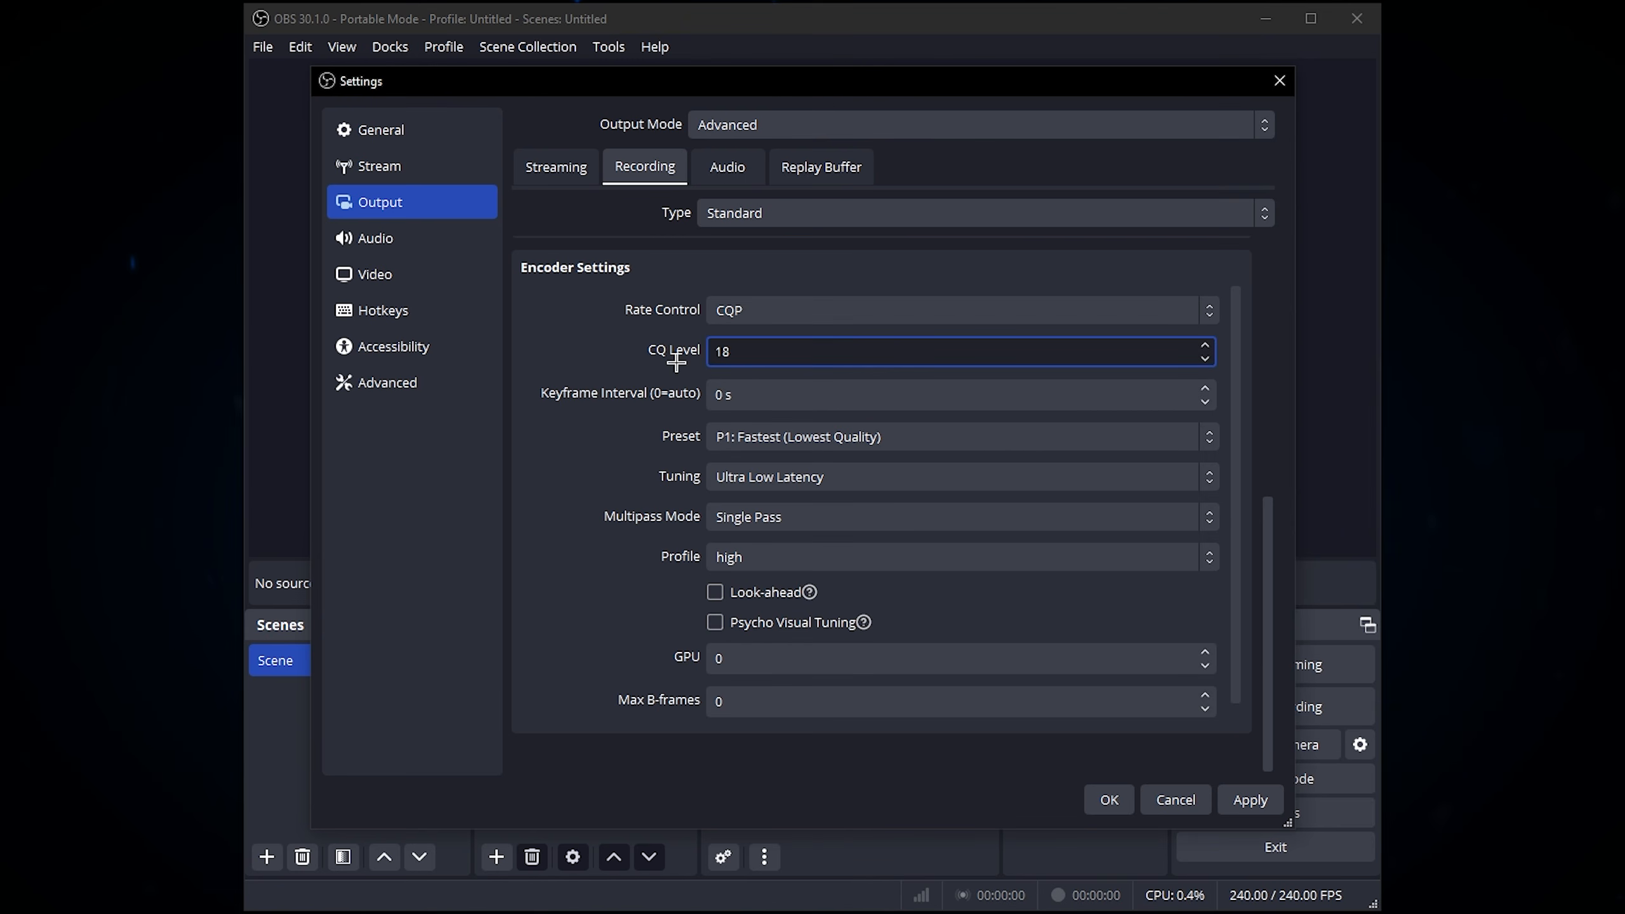
drag(741, 359, 611, 355)
click(604, 355)
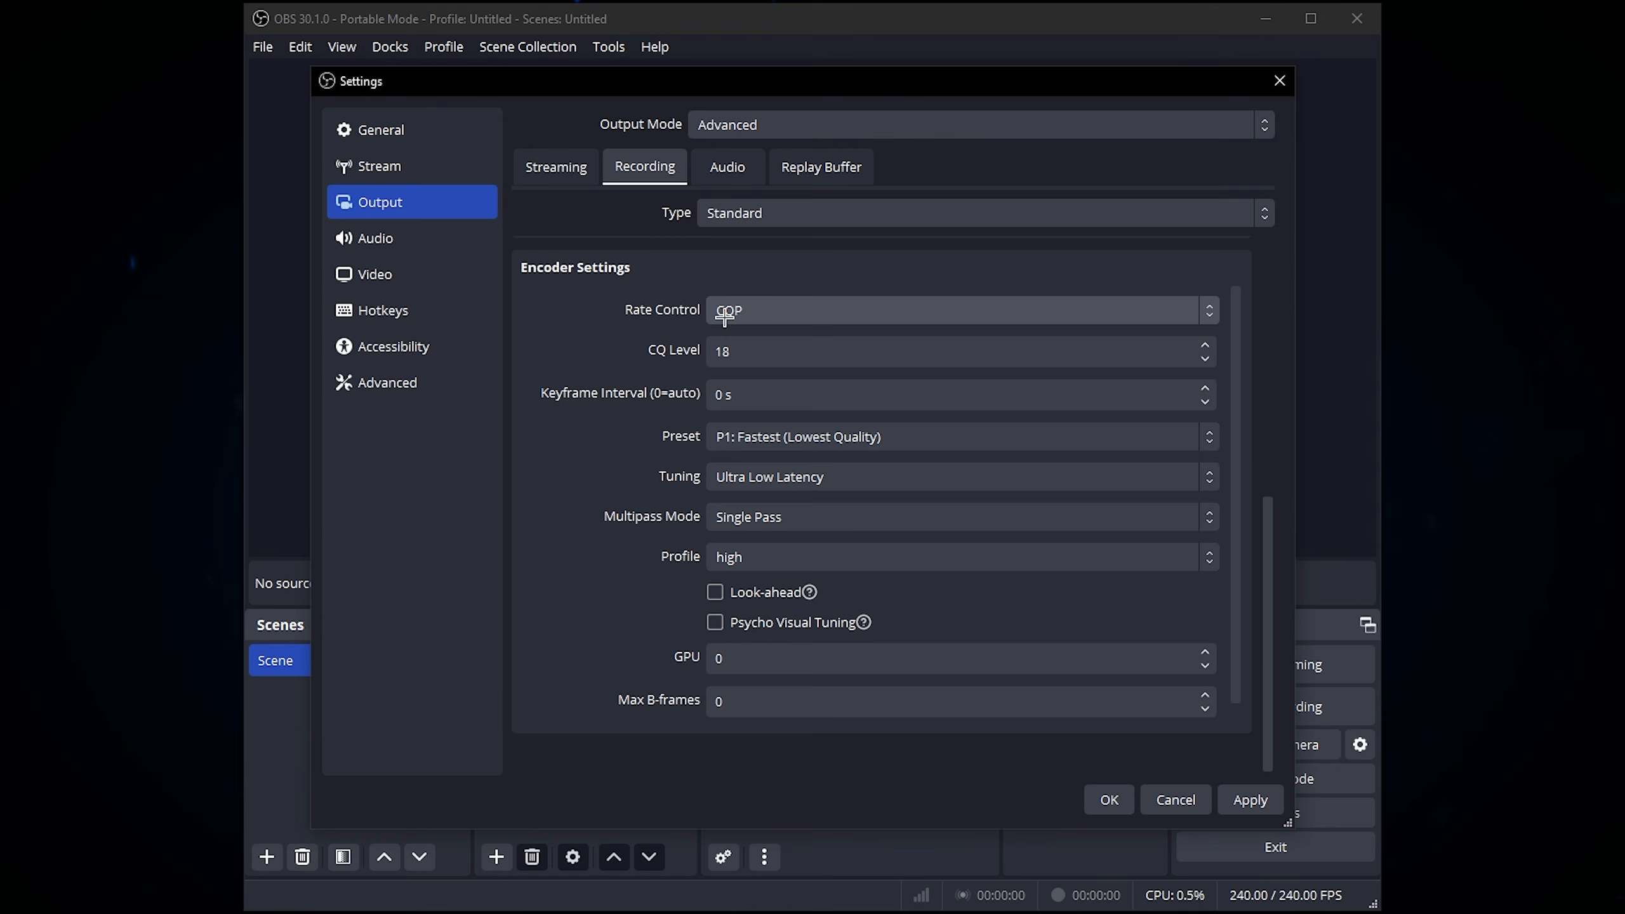
click(725, 318)
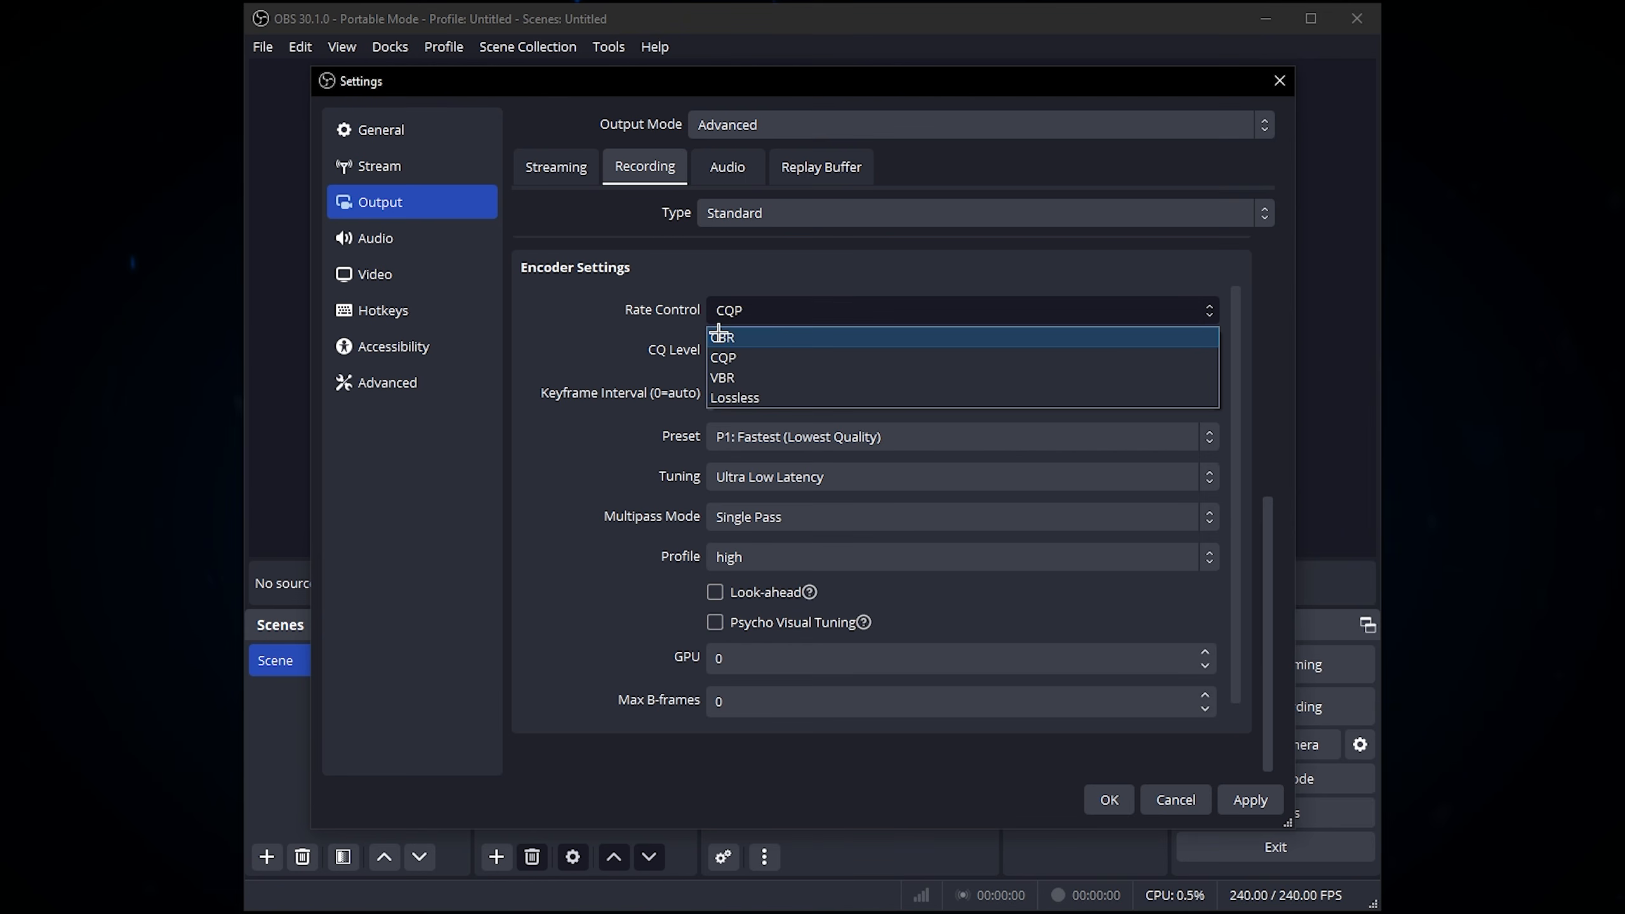
click(641, 301)
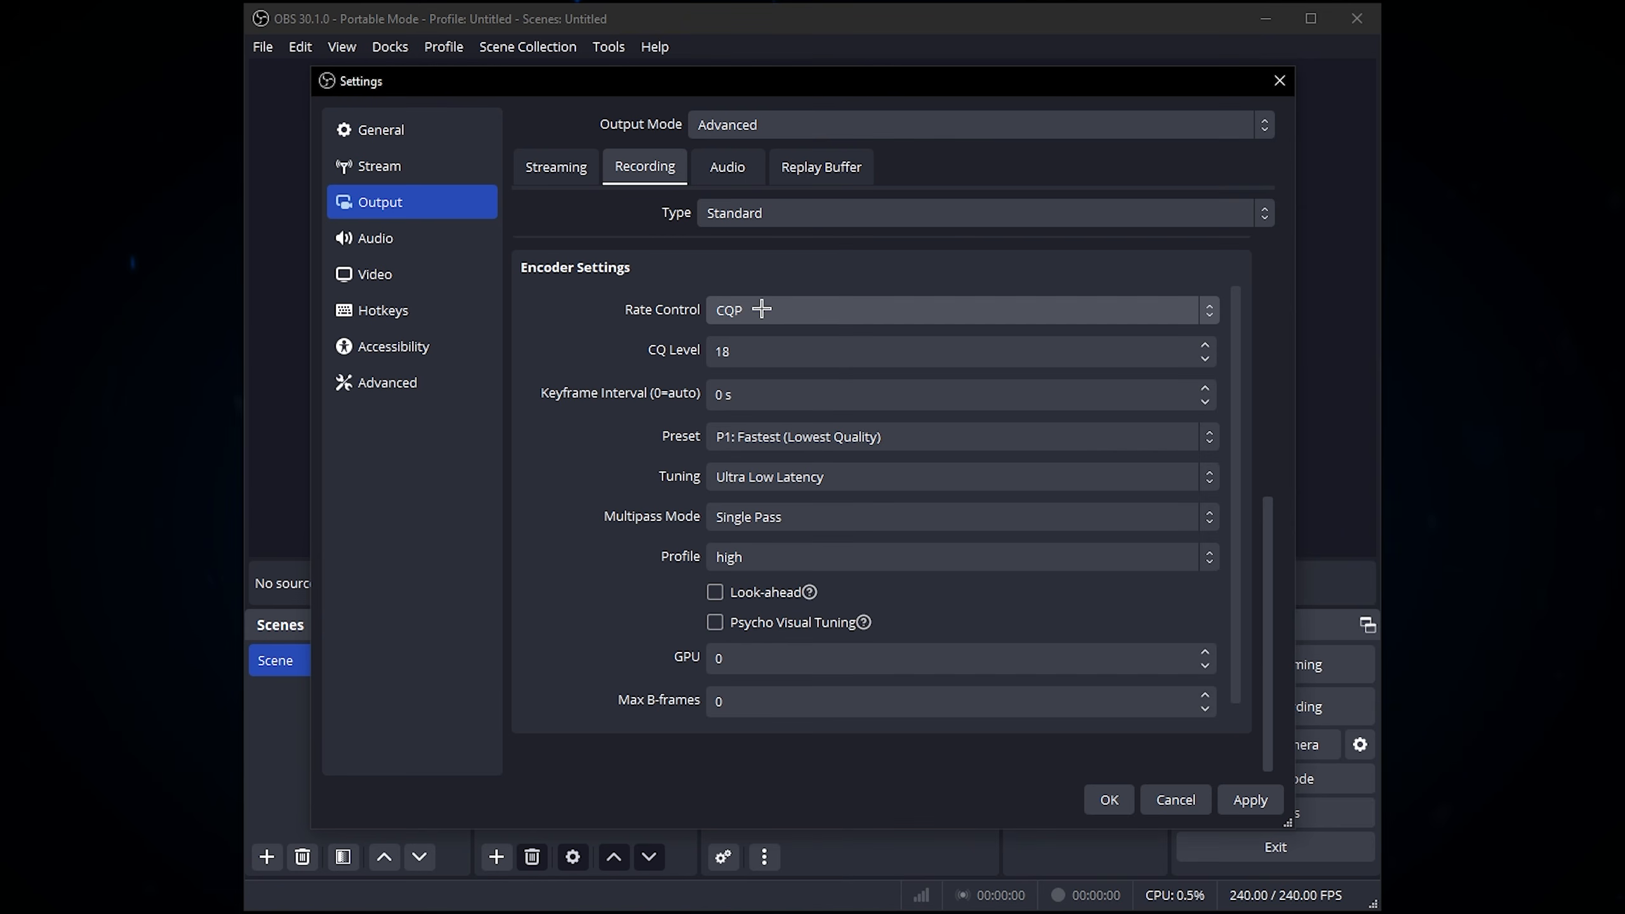
drag(791, 351, 712, 354)
click(651, 352)
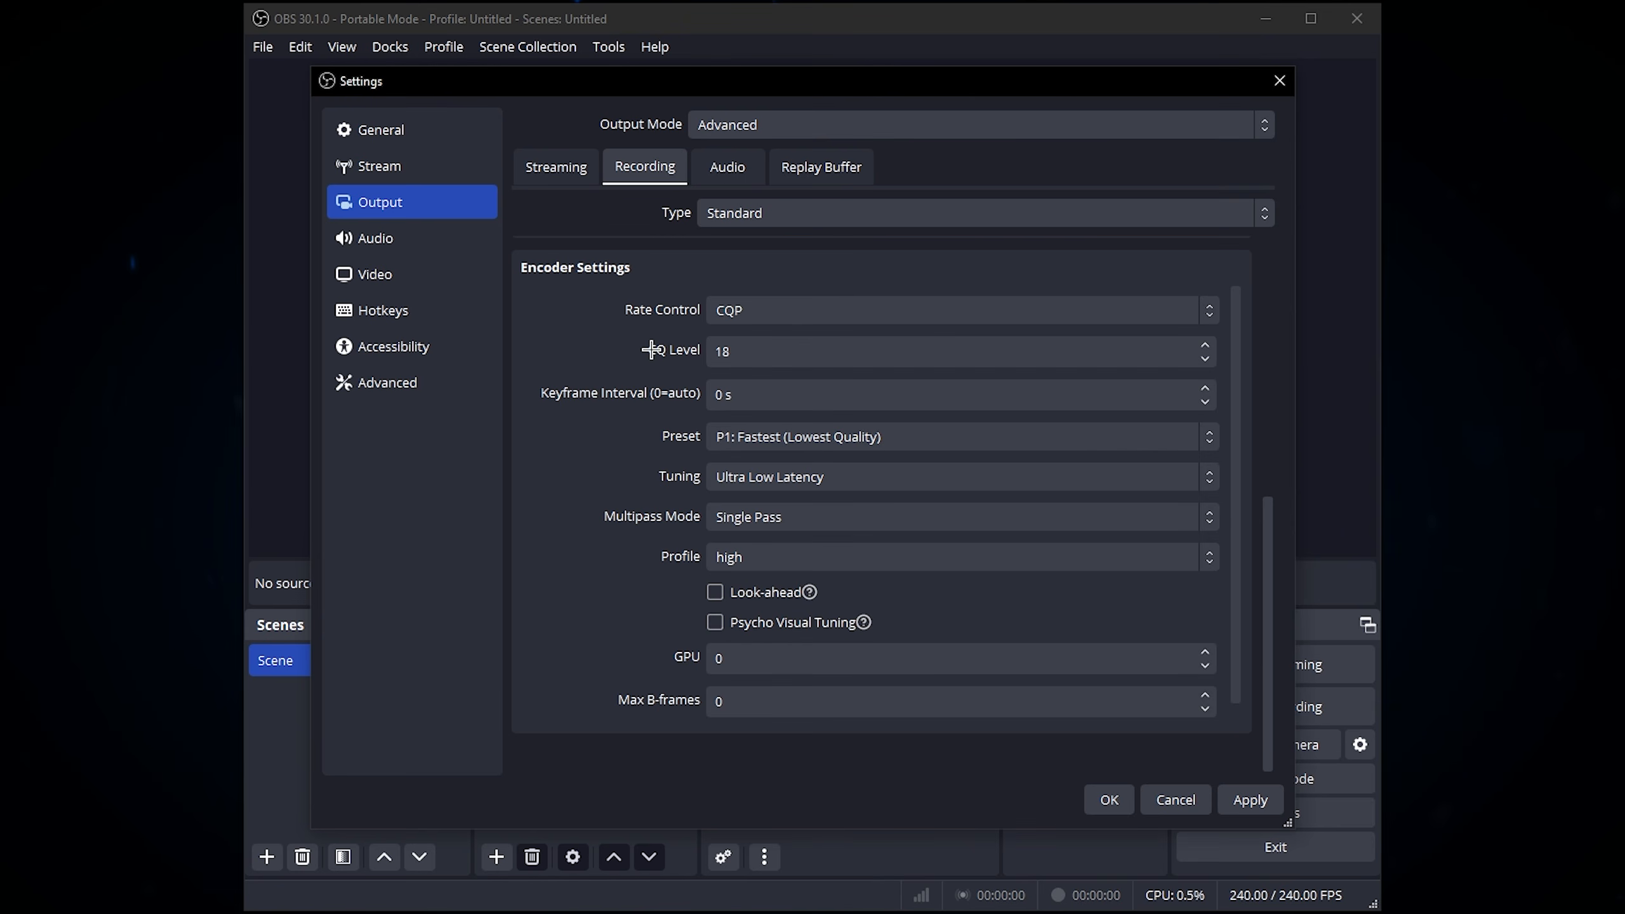
click(783, 350)
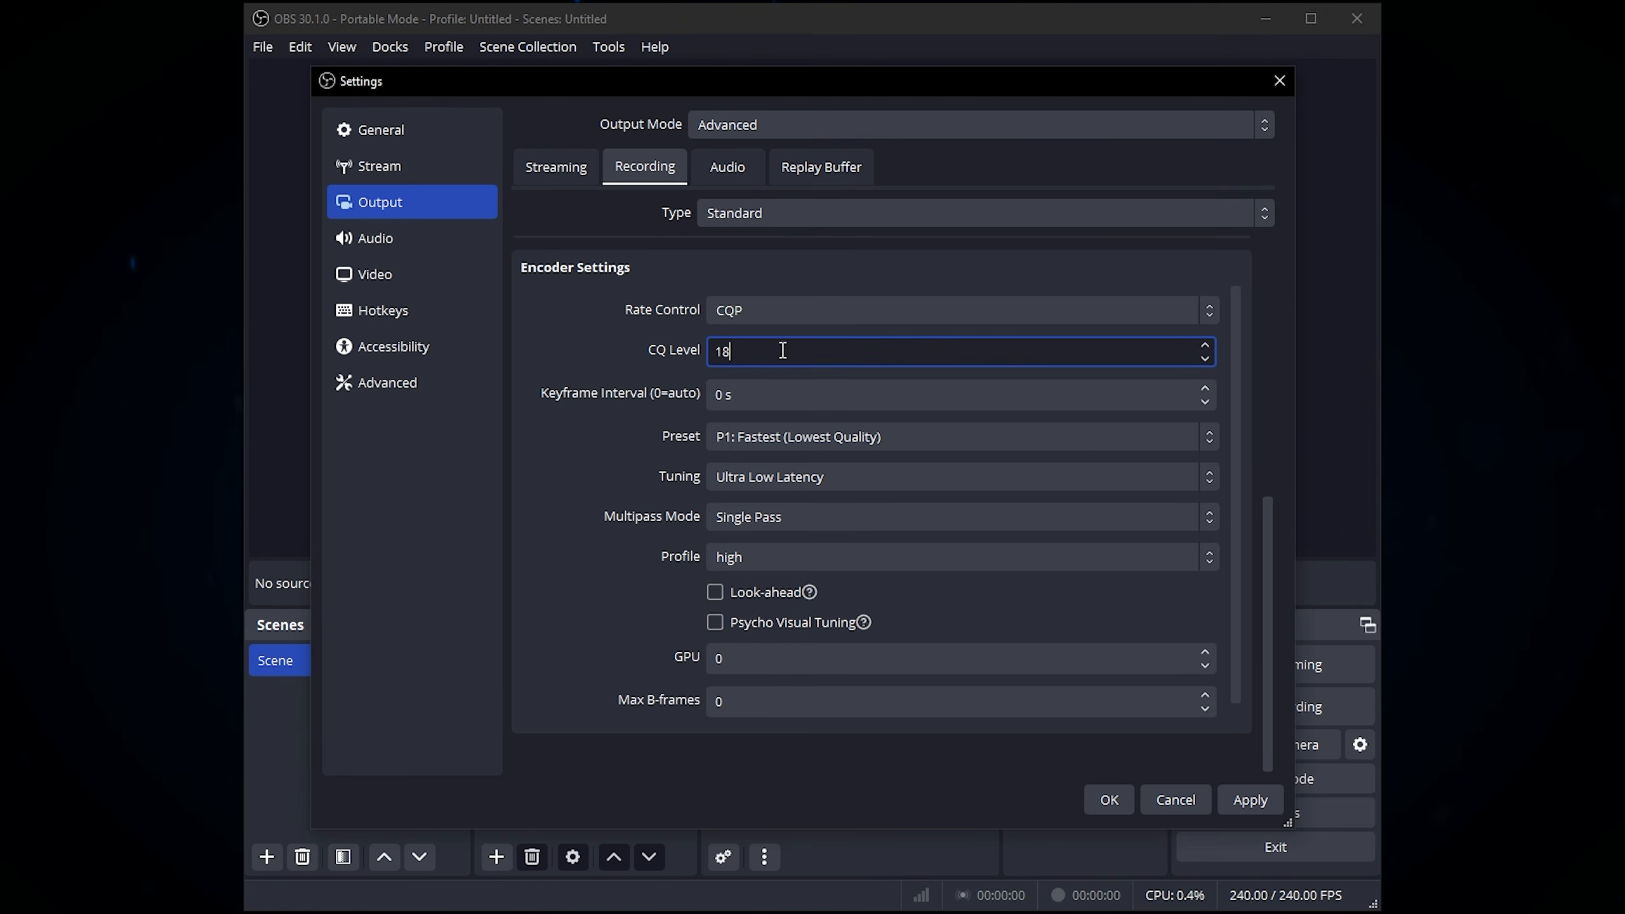
drag(761, 352, 681, 353)
click(746, 352)
drag(784, 355, 638, 361)
click(615, 353)
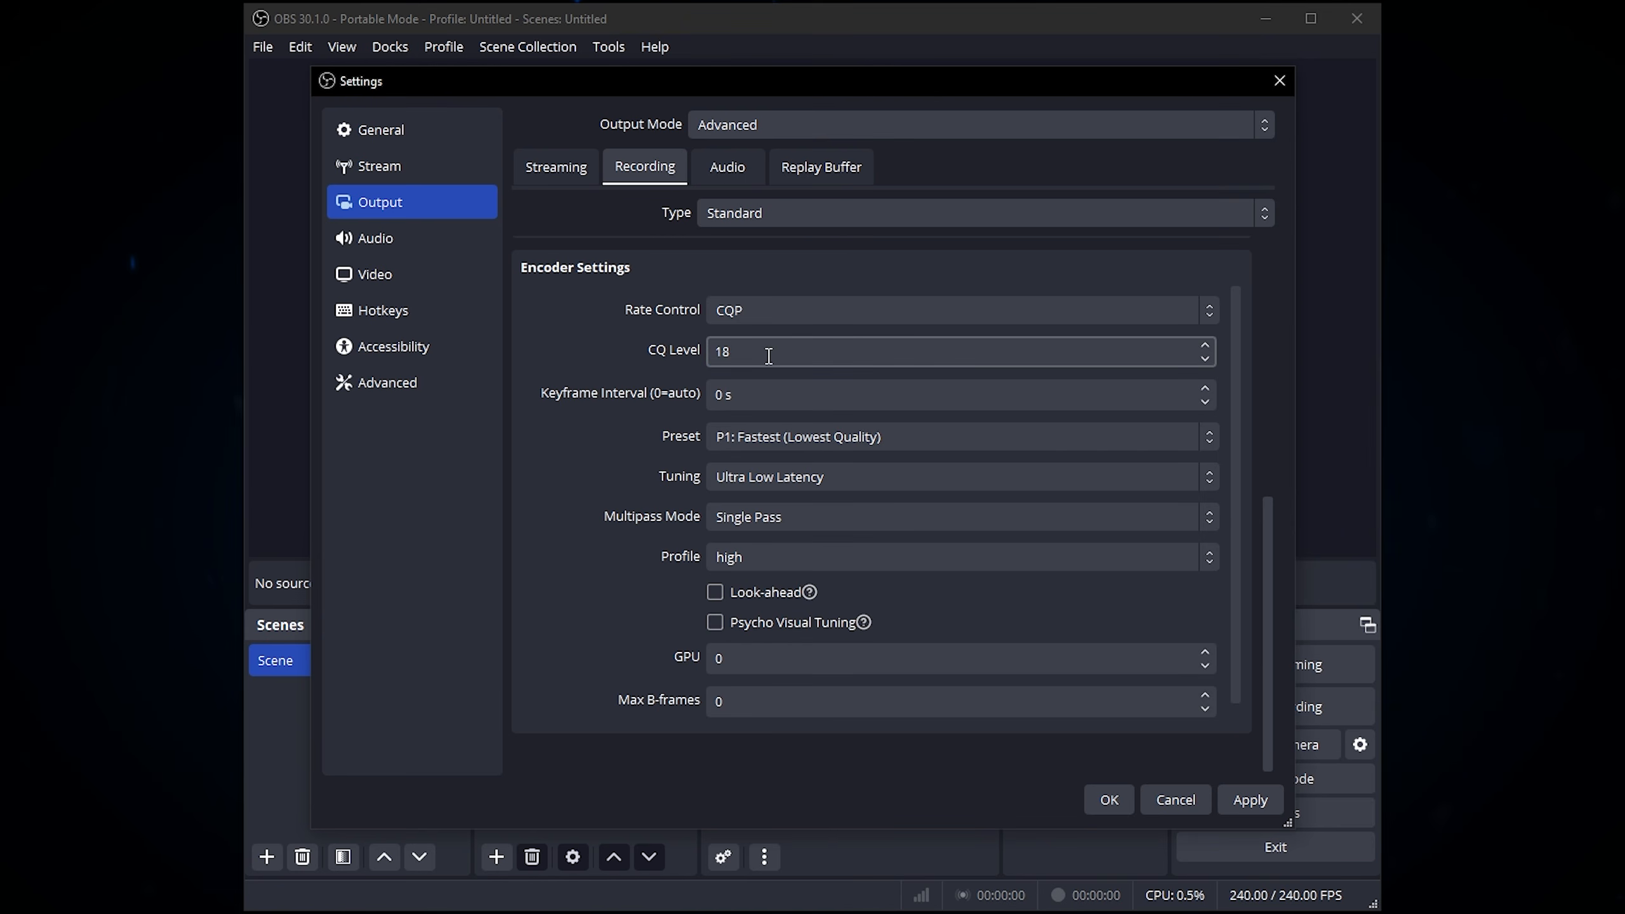
drag(764, 356, 652, 344)
click(692, 355)
click(653, 346)
Step: Review the encoder presets and set the preset to P1: Fastest (Lowest Quality)
click(768, 439)
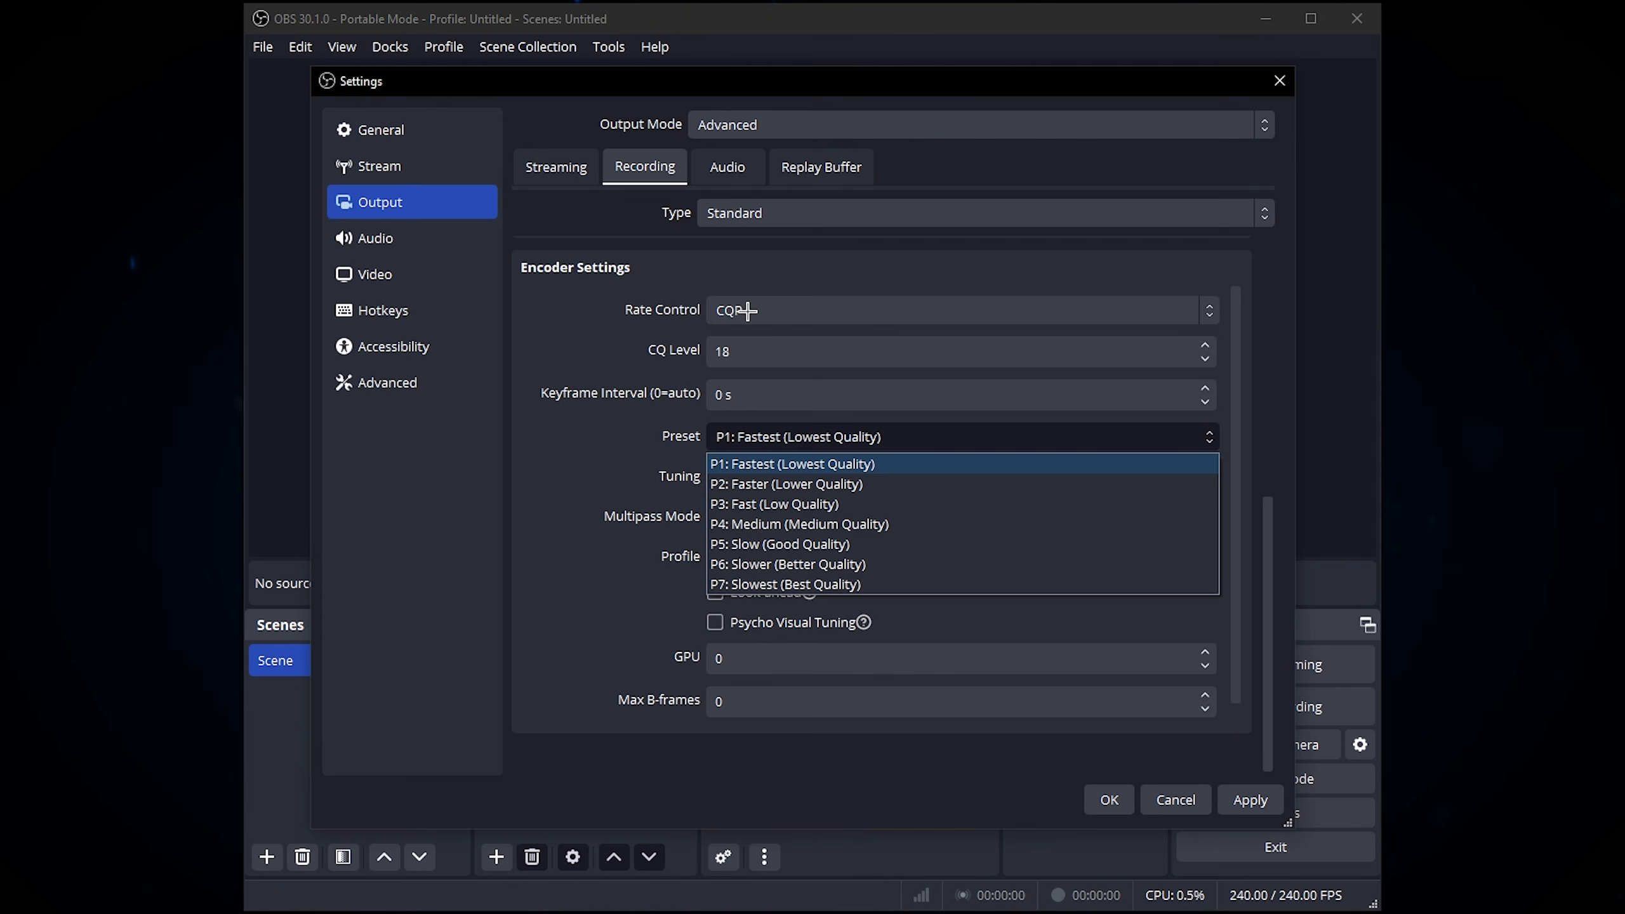
click(718, 308)
click(617, 319)
click(760, 437)
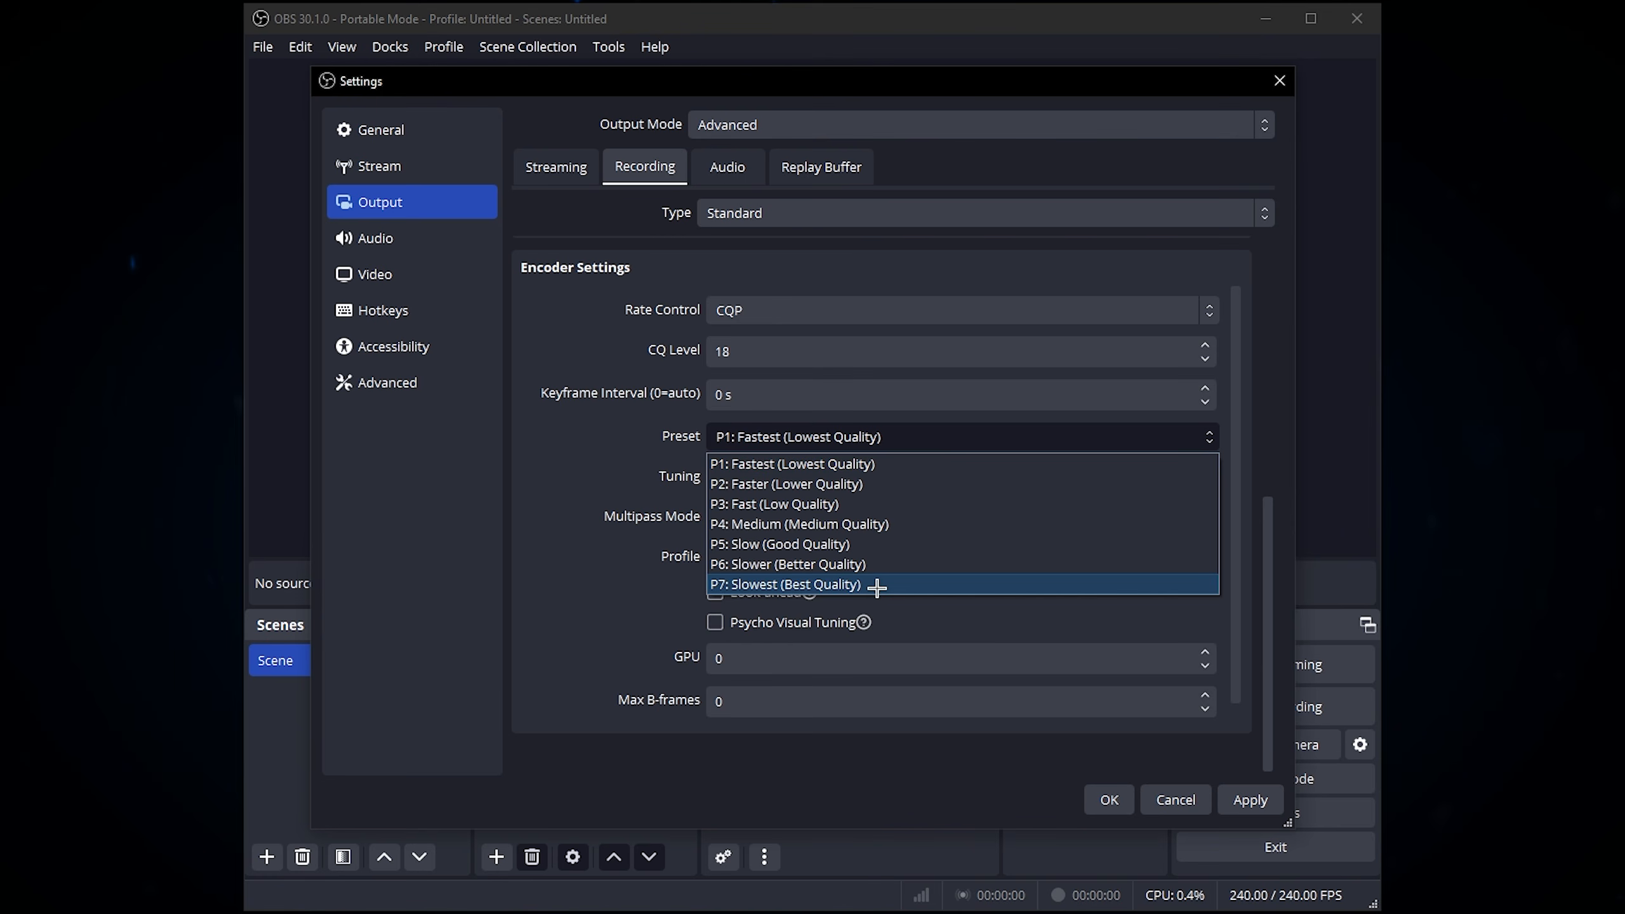
click(622, 425)
click(712, 438)
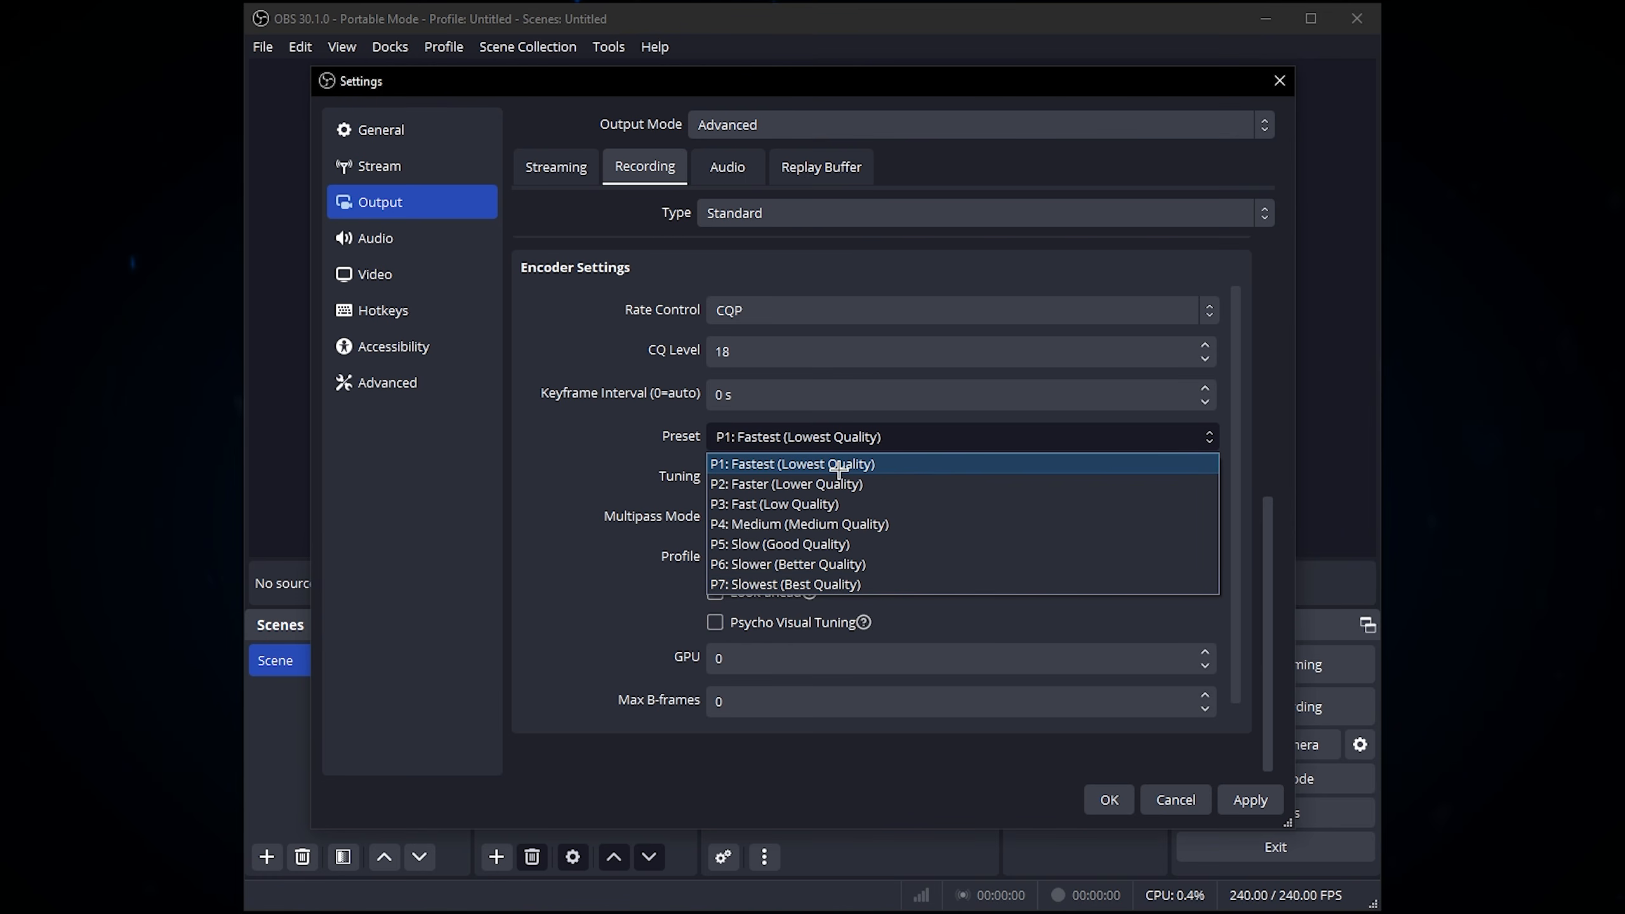
click(774, 465)
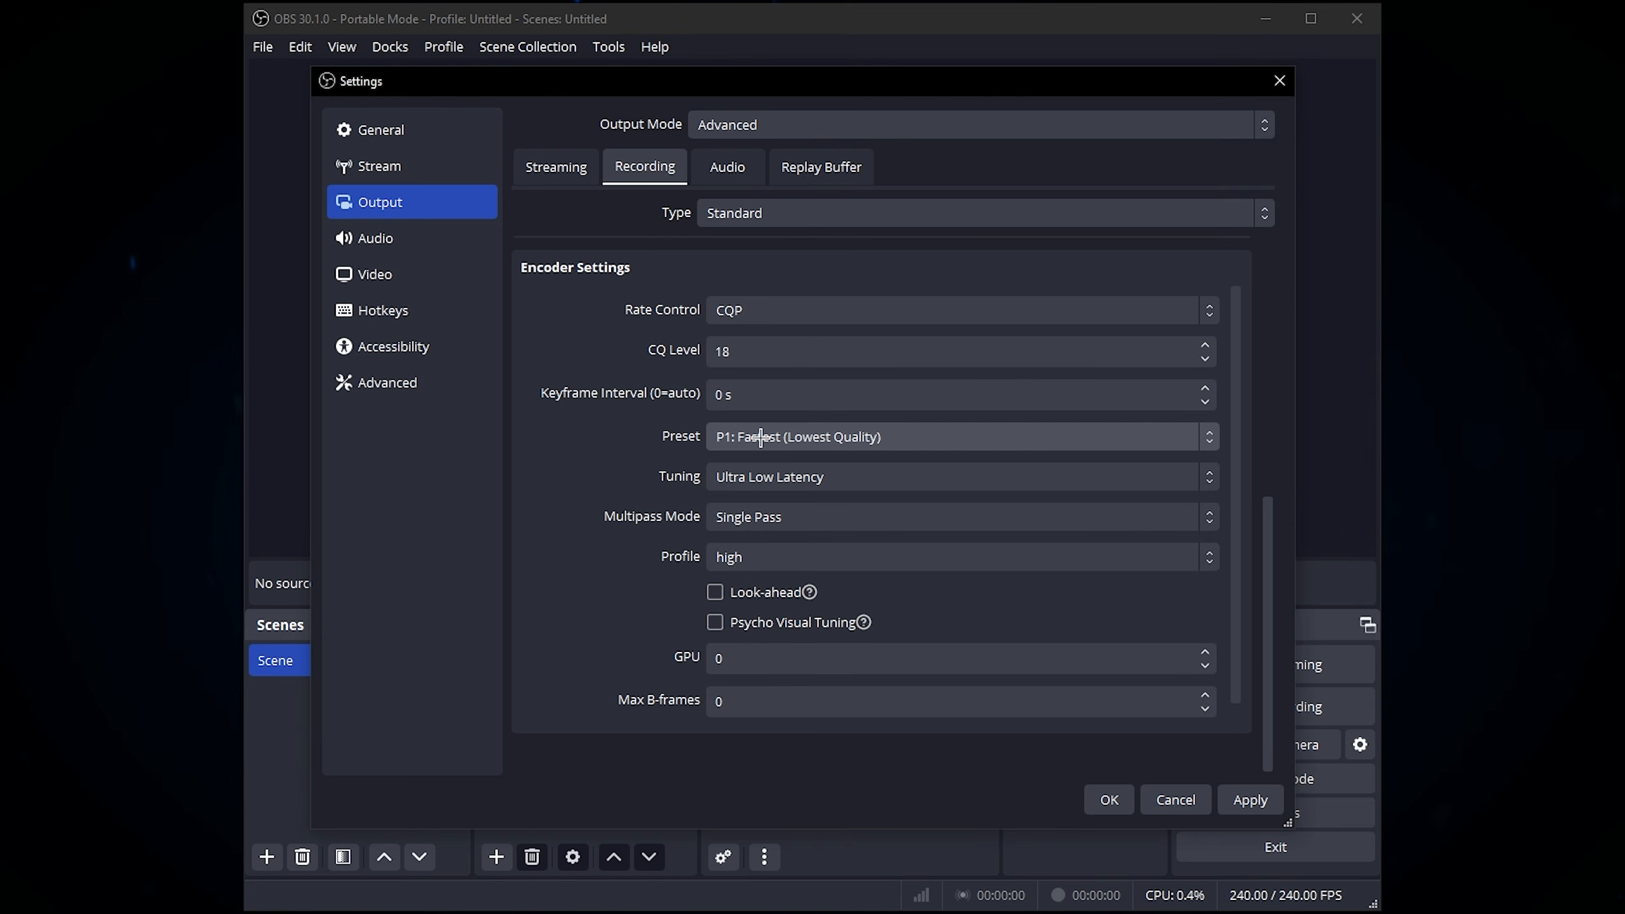
click(900, 433)
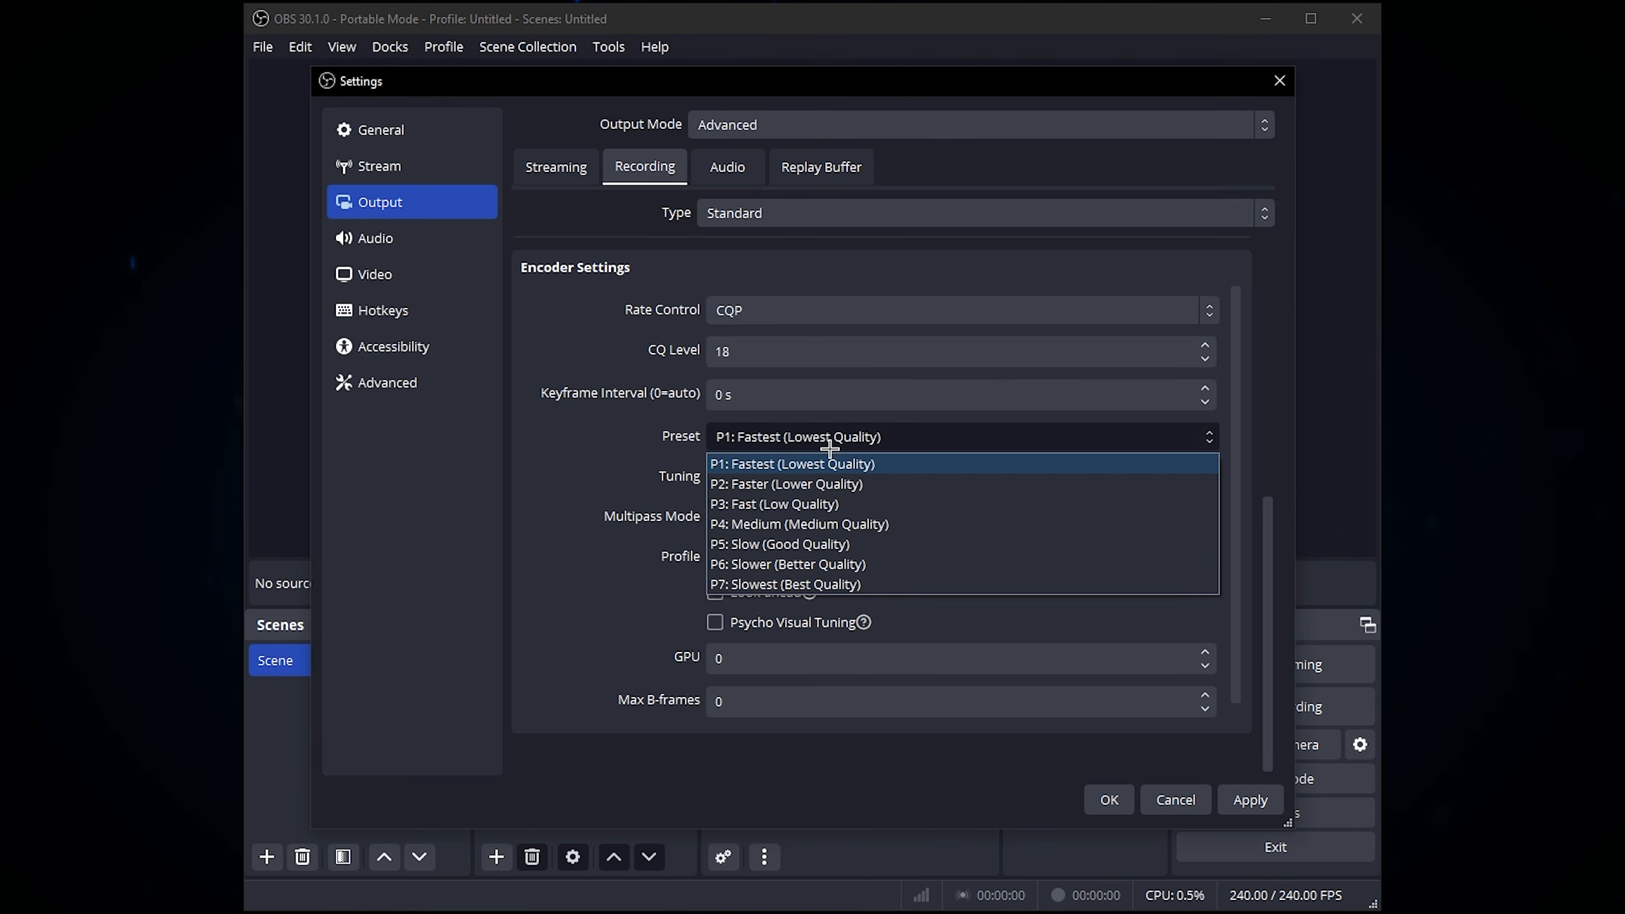
click(774, 462)
Step: Set the encoder tuning to Ultra Low Latency
scroll(1222, 446, down, 1)
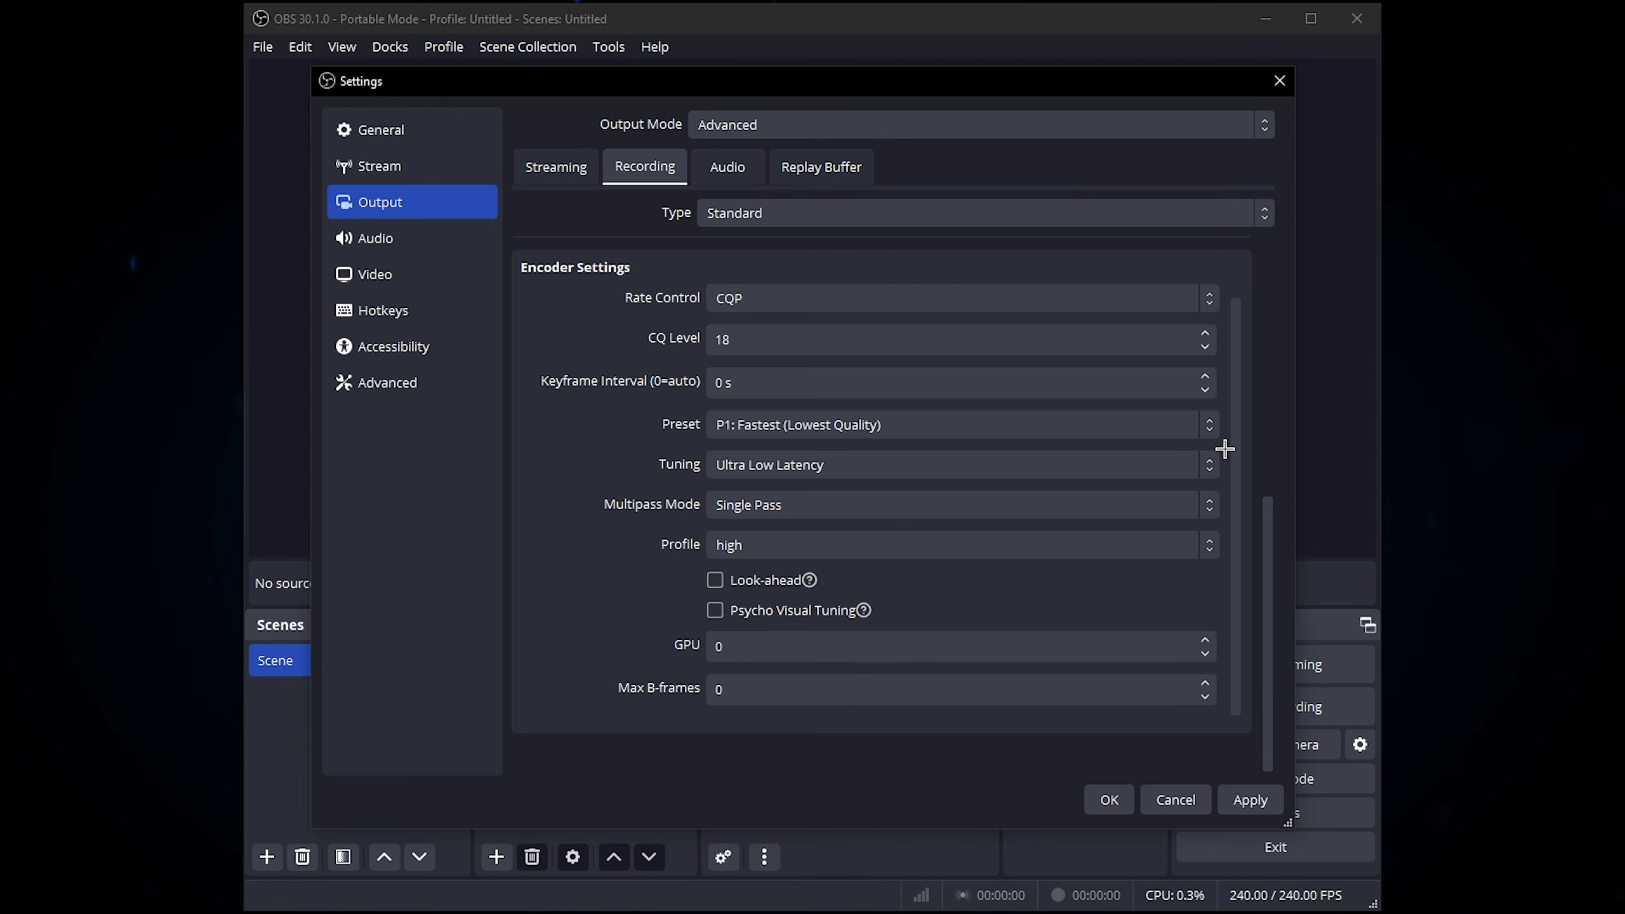
click(1121, 465)
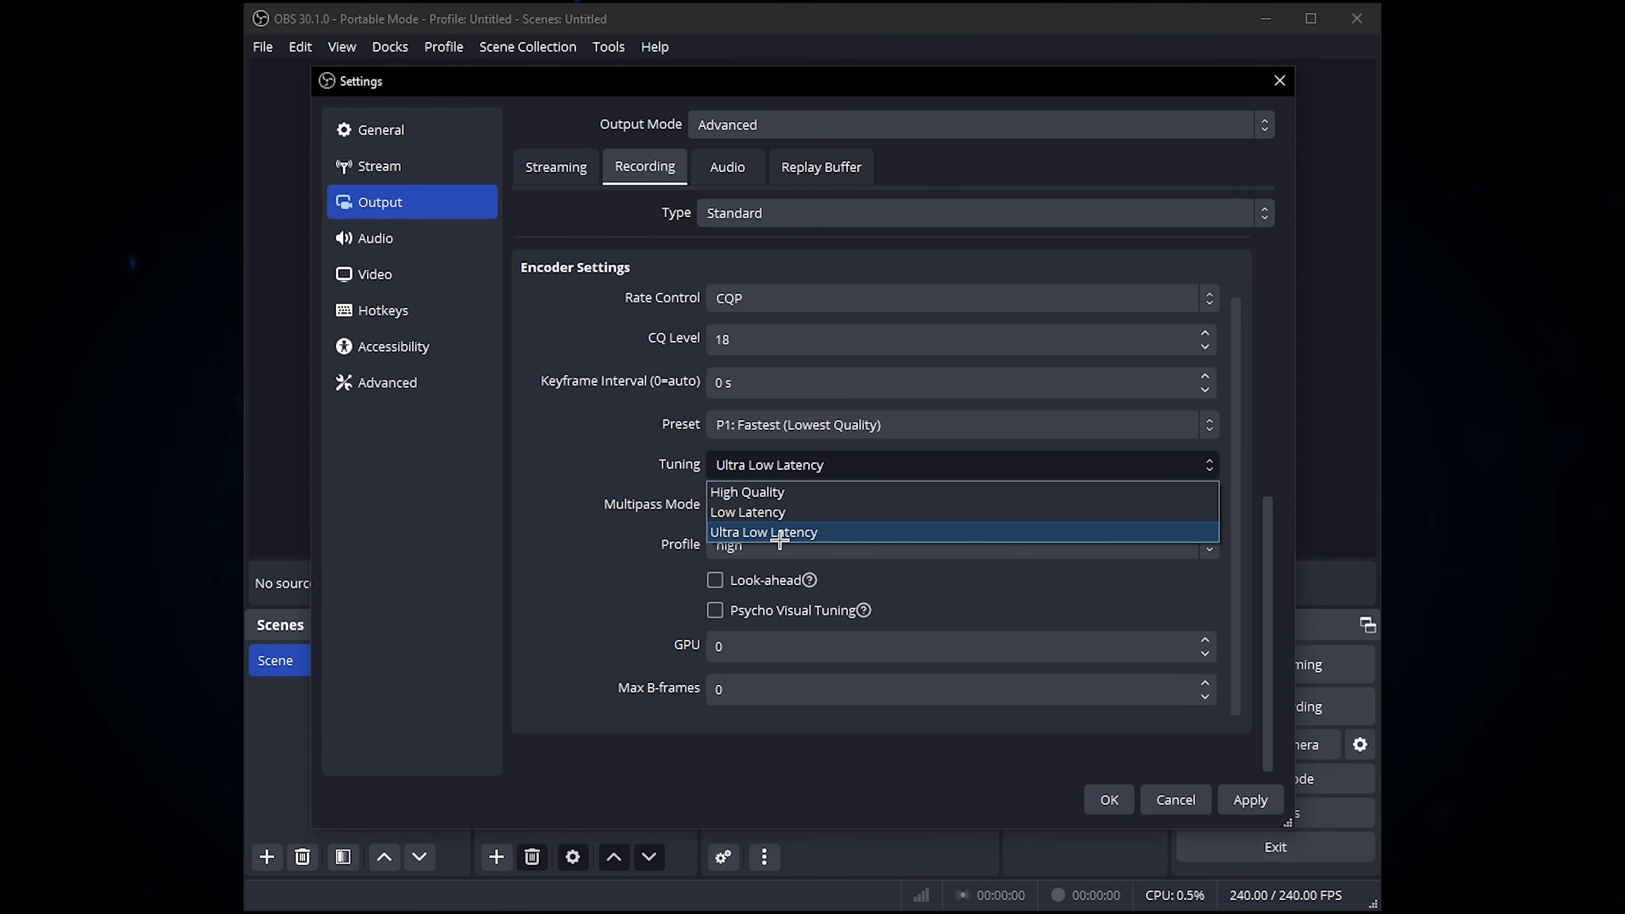
click(847, 531)
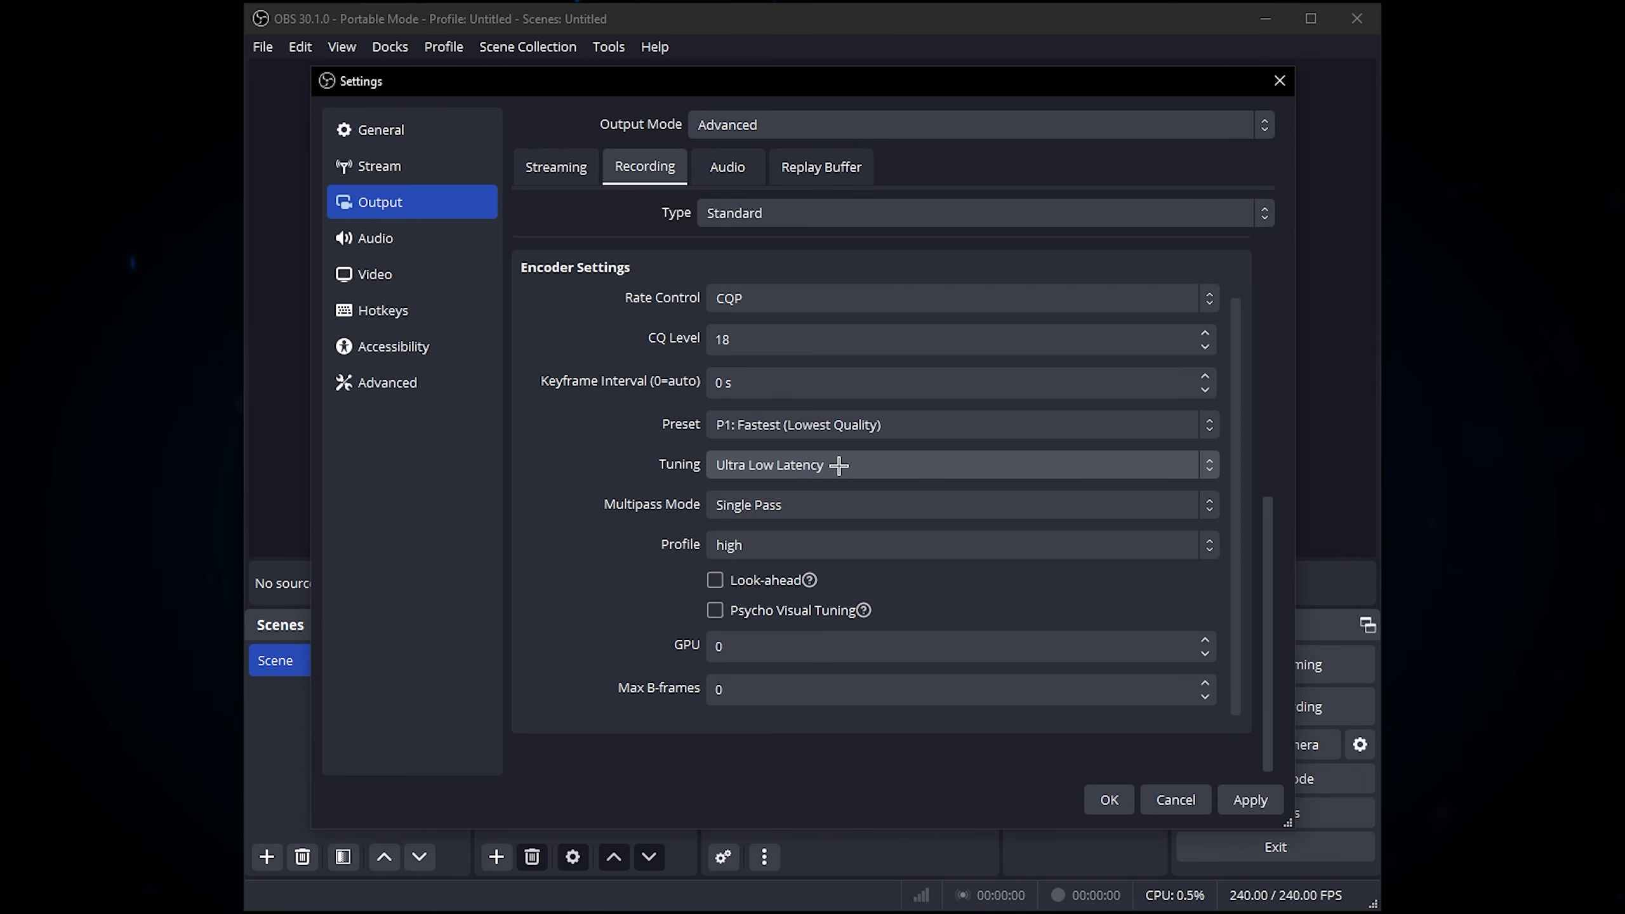
Step: Set the multipass mode to Single Pass and the encoder profile to high
click(743, 506)
click(755, 530)
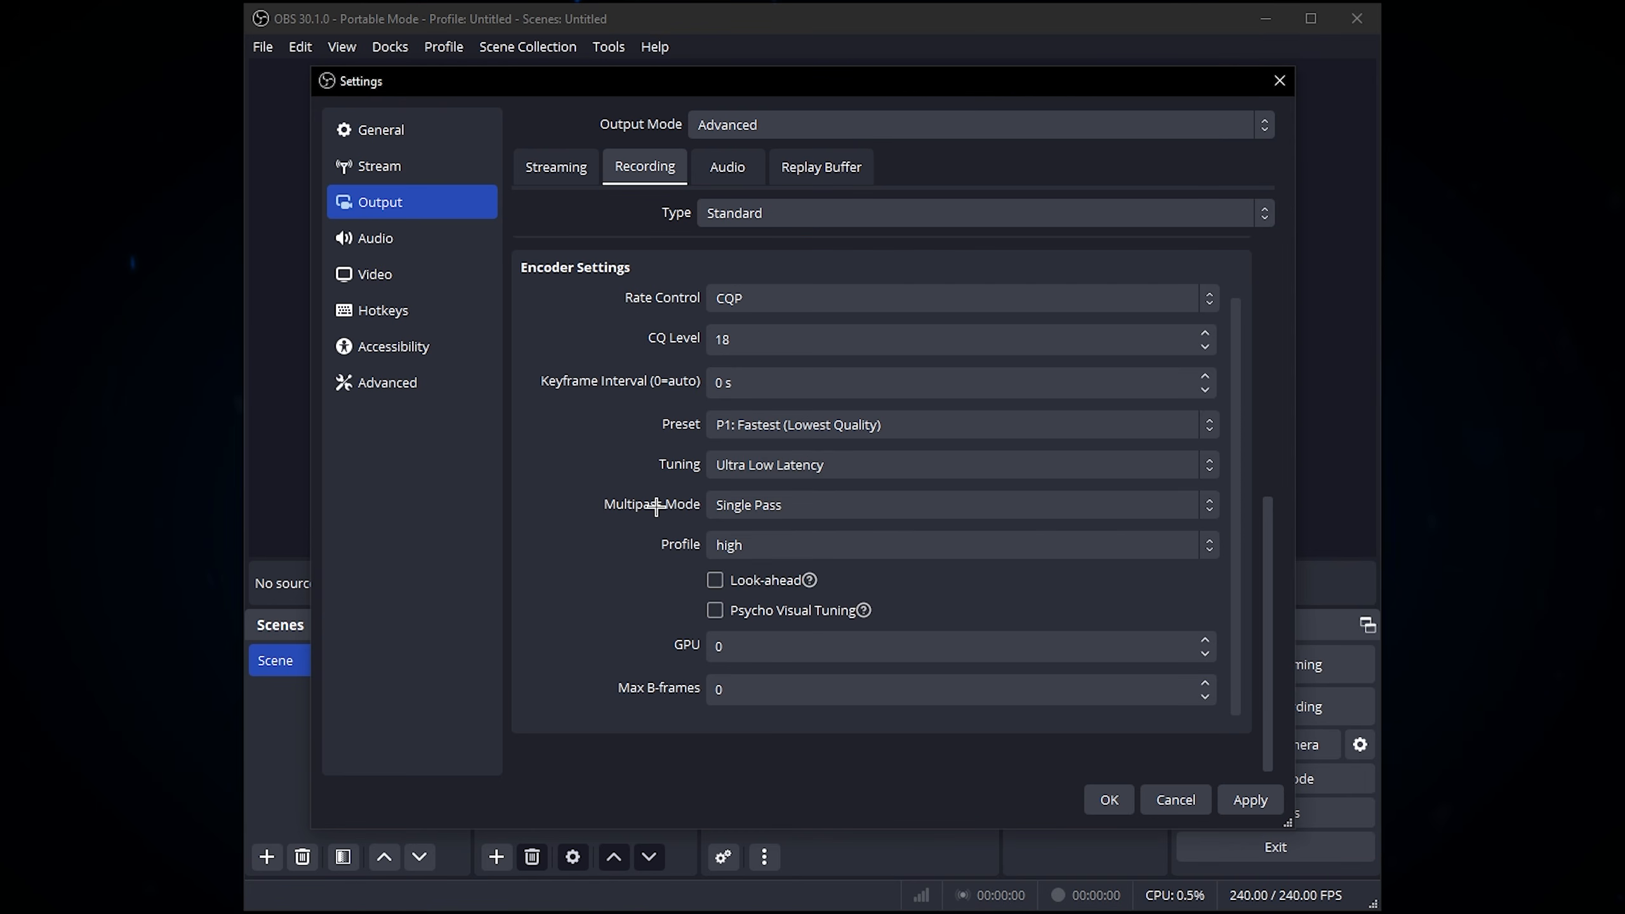
click(758, 530)
click(749, 563)
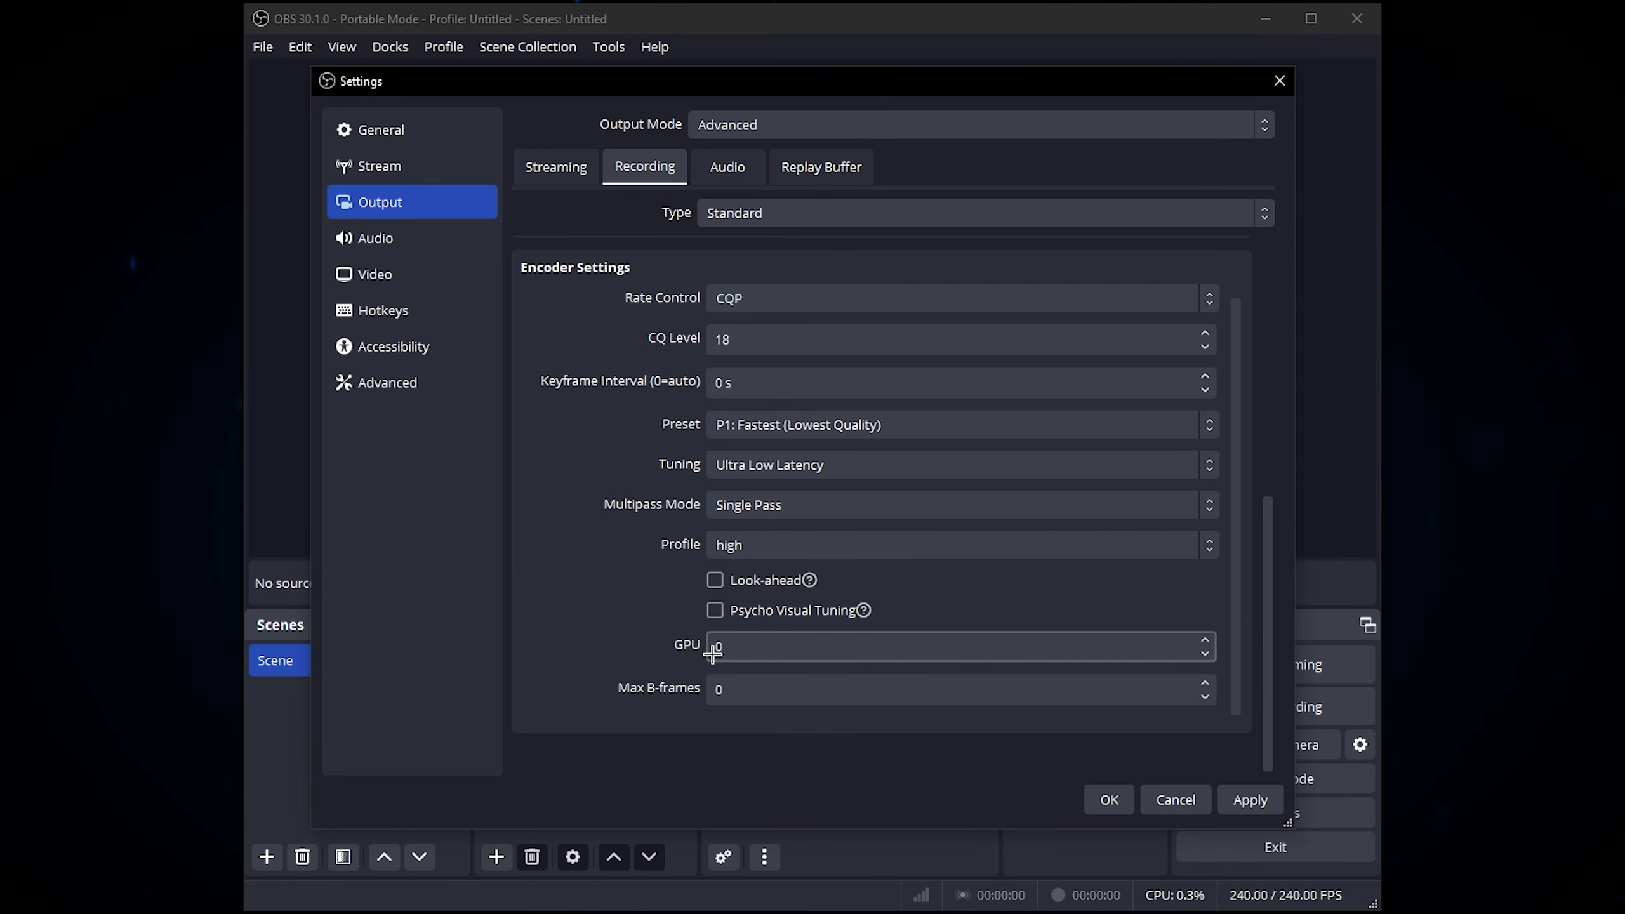
click(755, 684)
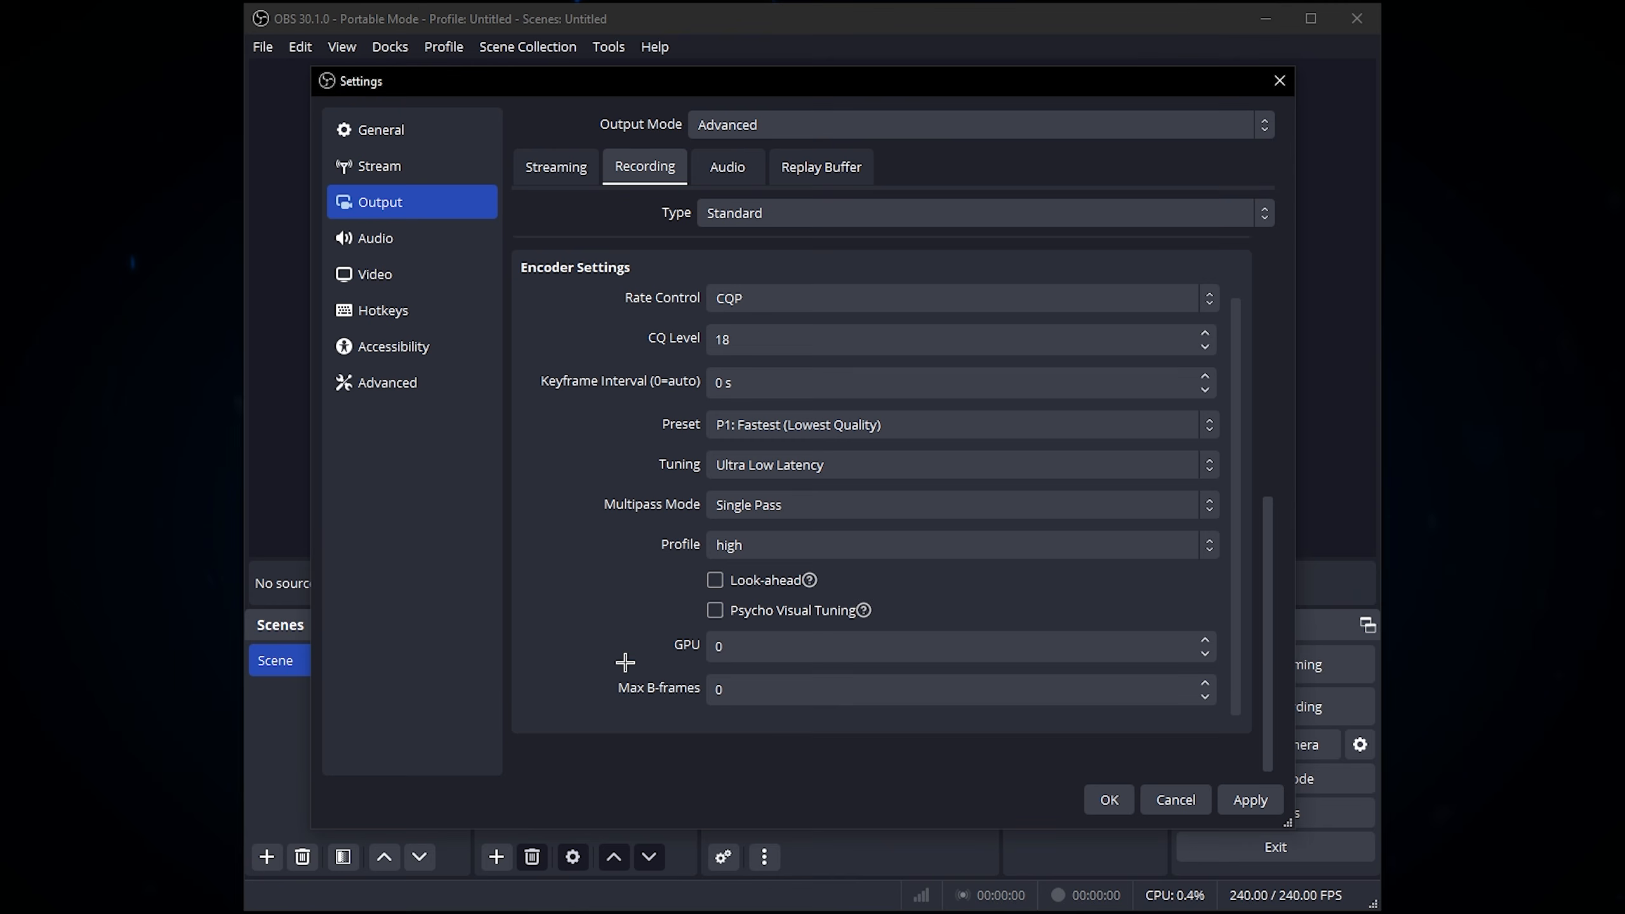
Step: Switch to the OBS 29.1.3 window and examine its recording encoder settings for comparison
drag(505, 909, 625, 98)
mouse_move(779, 97)
mouse_down()
mouse_move(741, 91)
mouse_move(773, 106)
mouse_up()
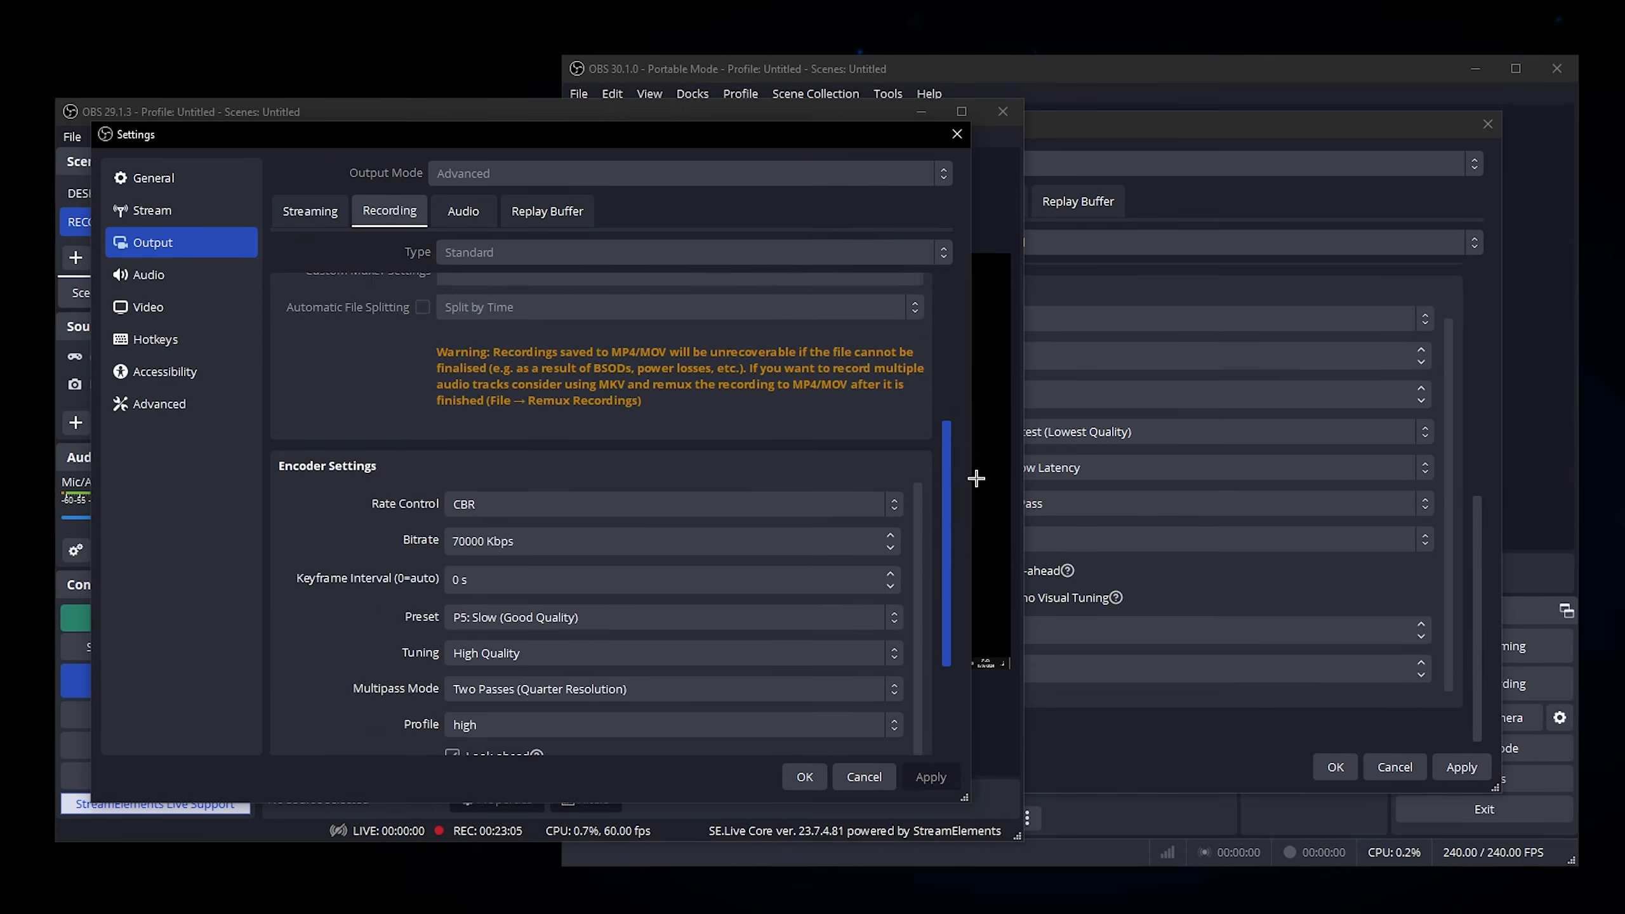
drag(976, 477, 979, 544)
drag(917, 439, 949, 510)
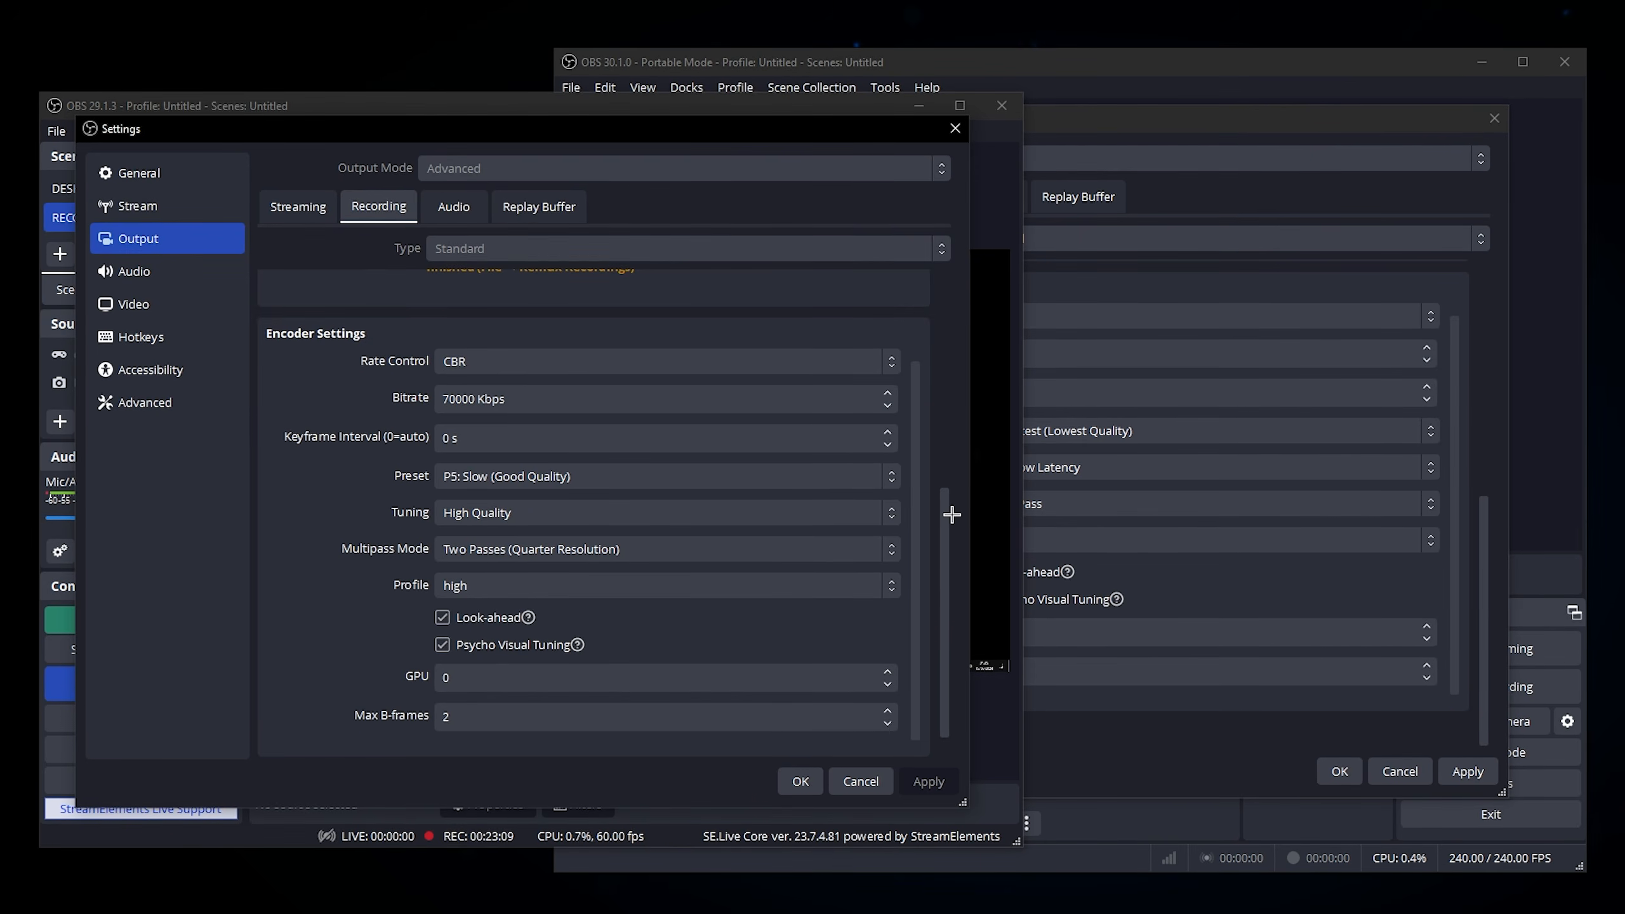
scroll(940, 494, up, 10)
Step: Close the OBS 29.1.3 settings and return to the recording settings of the OBS 30.1.0 portable window
click(955, 129)
drag(830, 117, 6, 711)
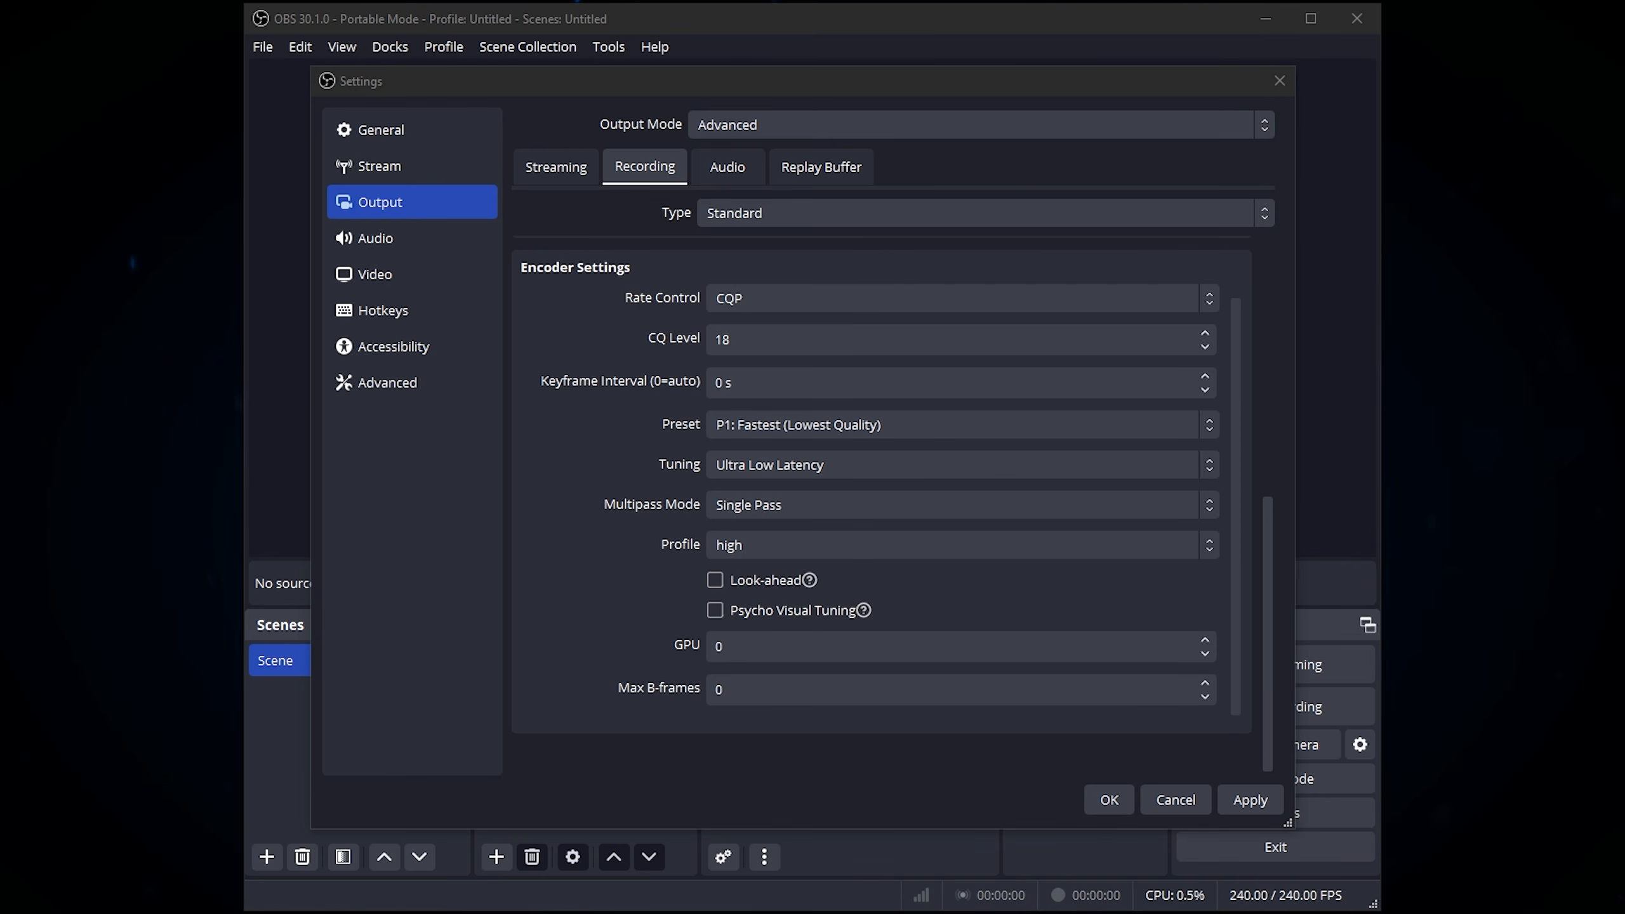
click(534, 746)
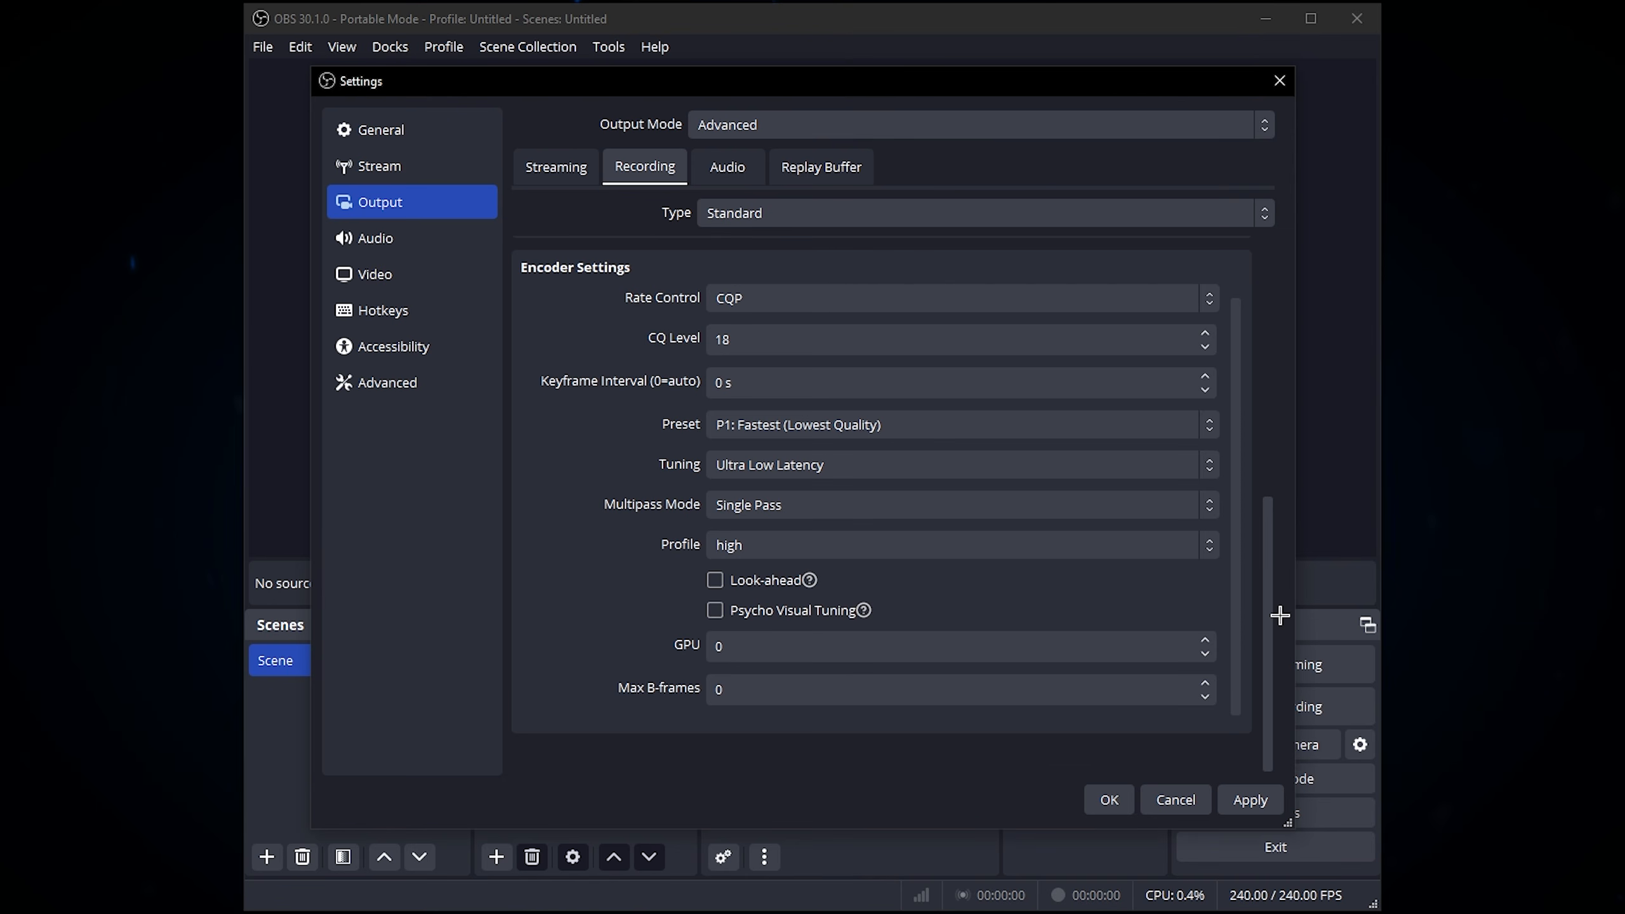
scroll(1261, 573, up, 10)
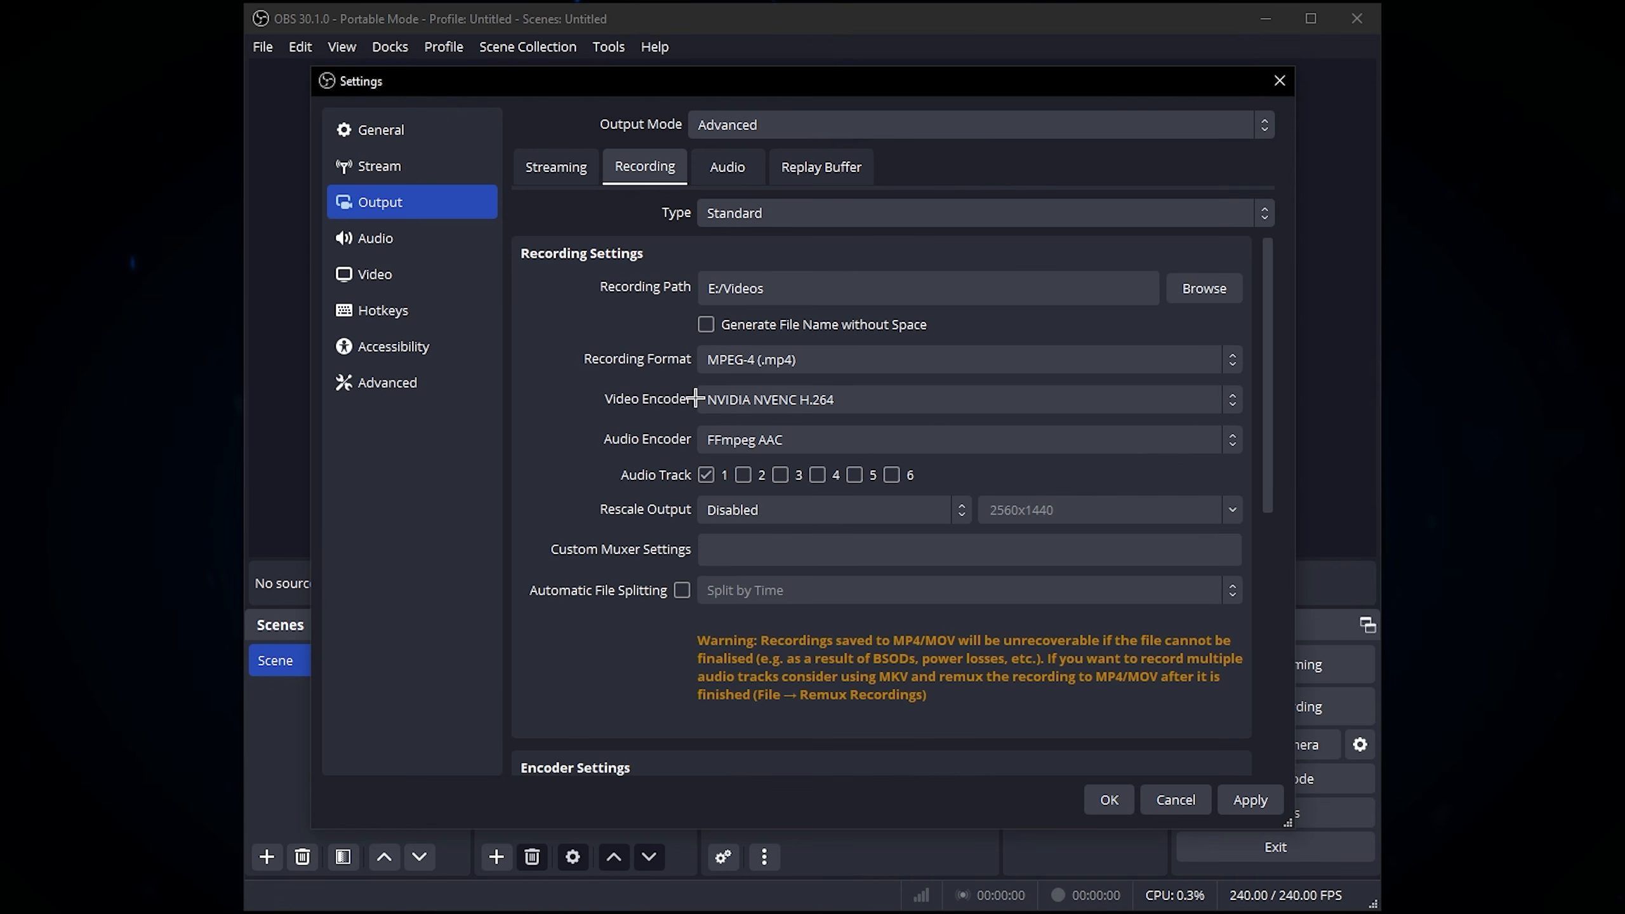
Step: Open the video settings and examine the base canvas and output scaled resolutions
click(393, 265)
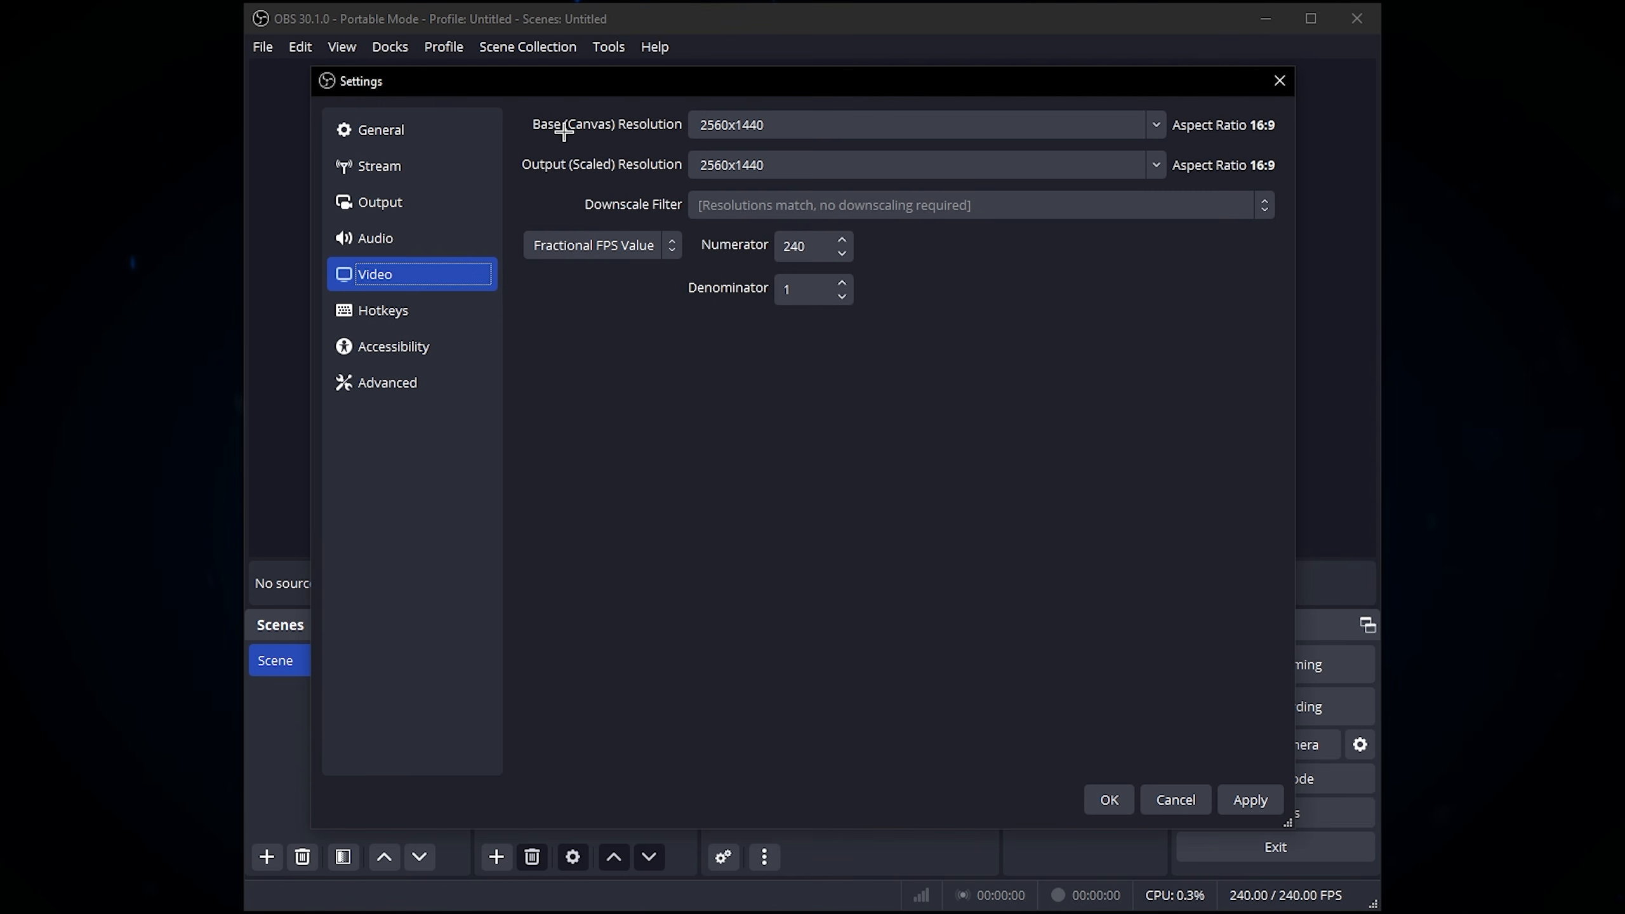
click(730, 127)
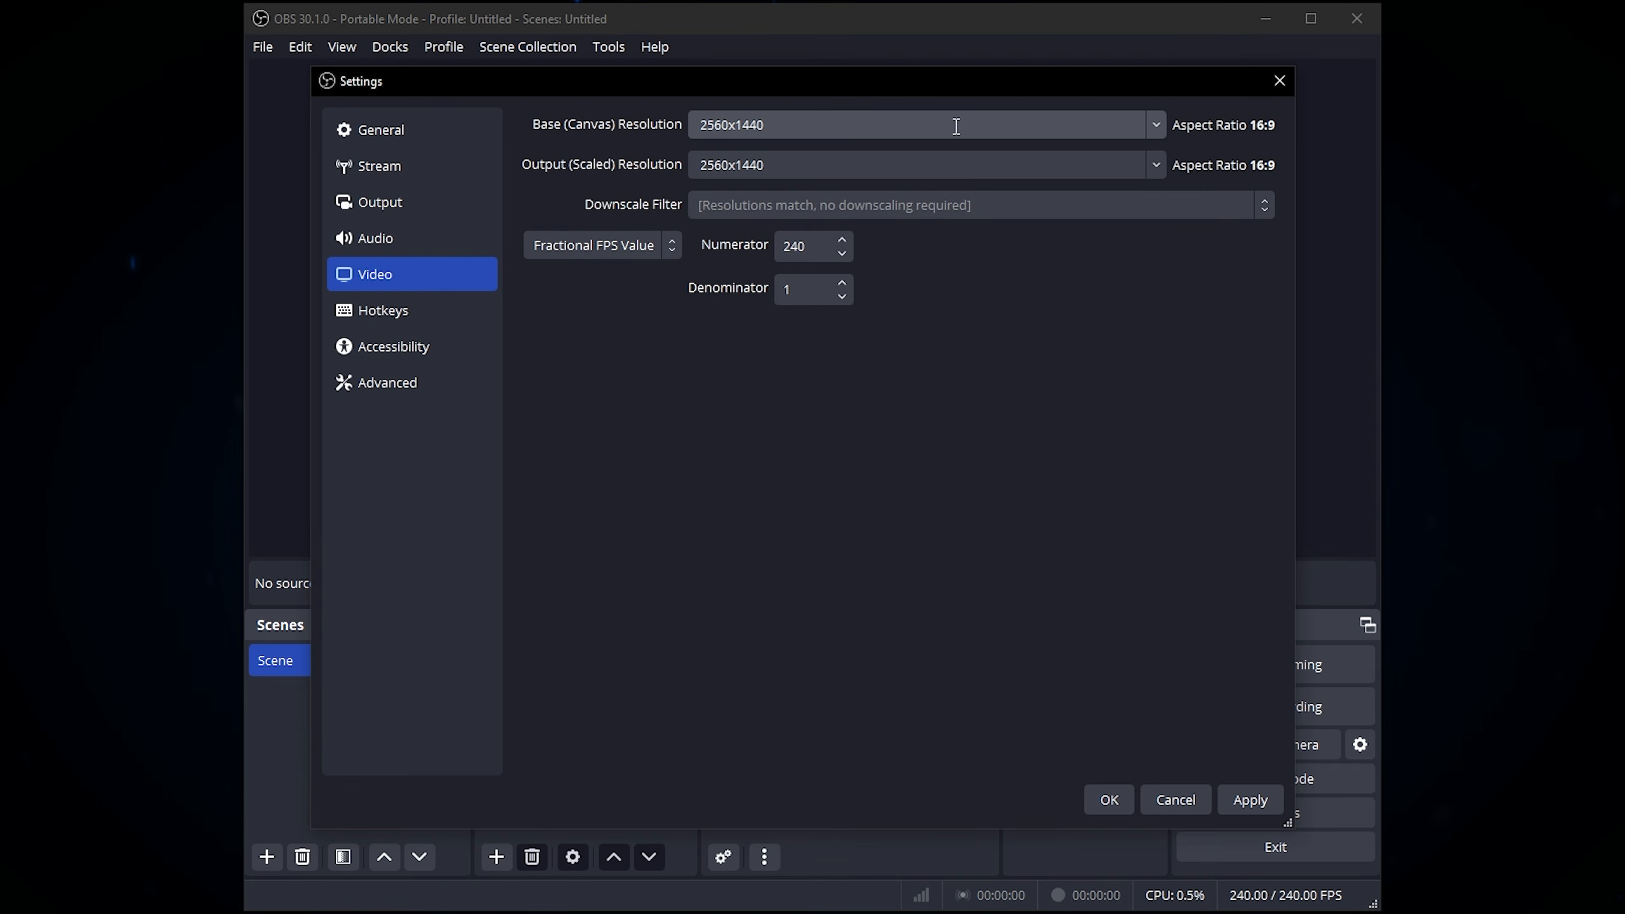
click(1156, 123)
click(573, 125)
click(798, 160)
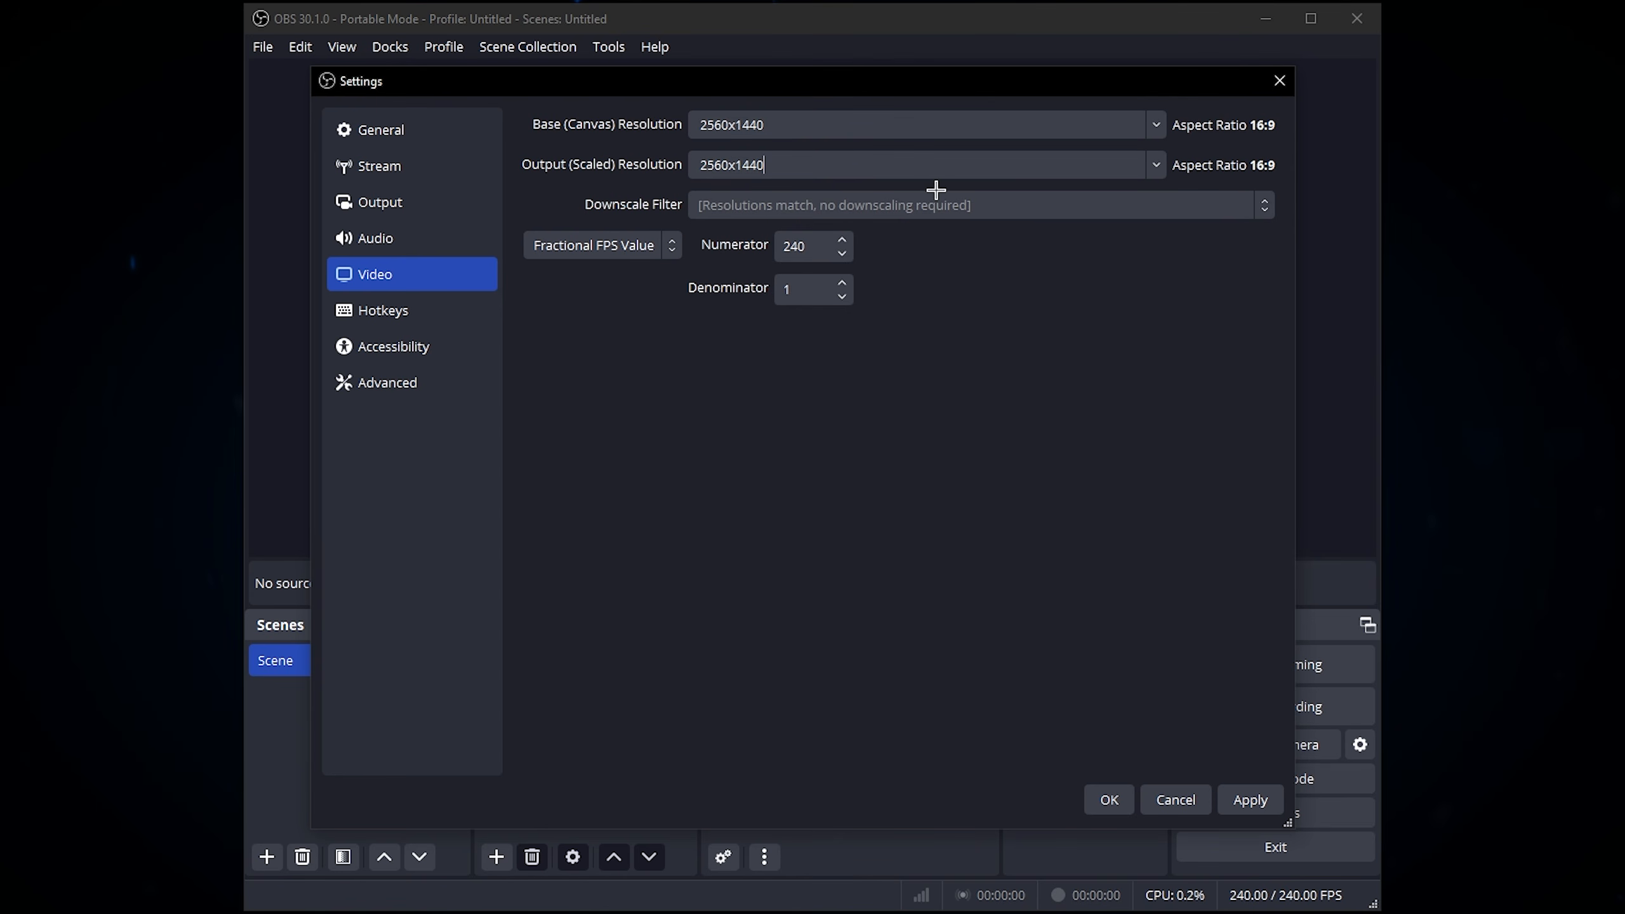
drag(772, 160, 699, 164)
Step: Switch the frame rate mode to Common FPS Values and view the available rates
click(561, 234)
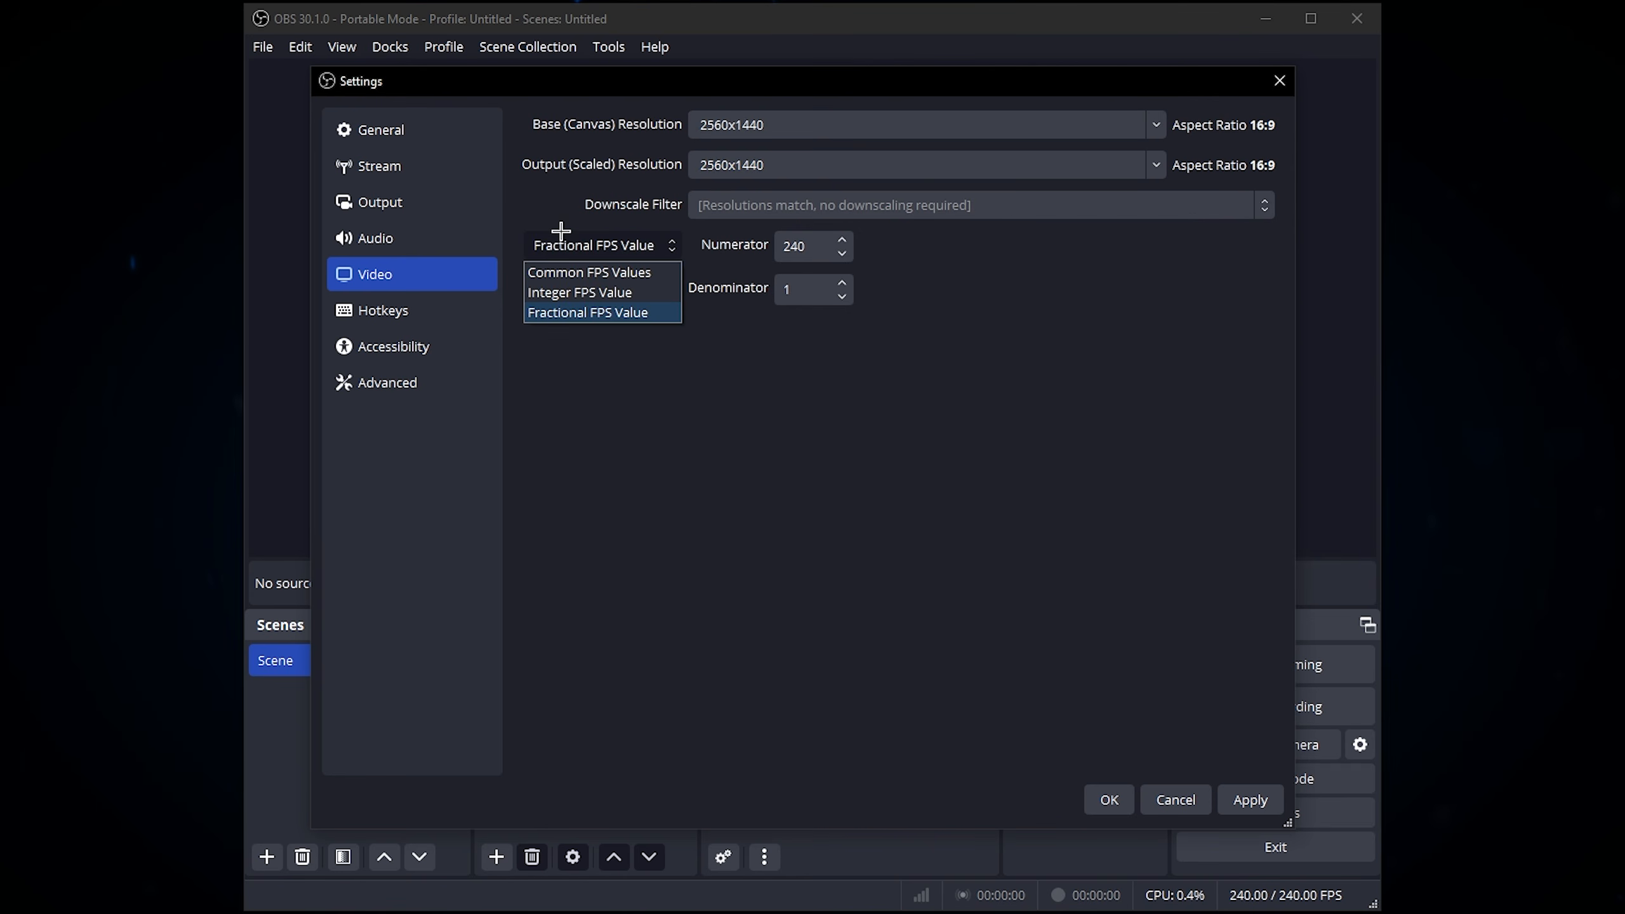
click(576, 272)
click(773, 245)
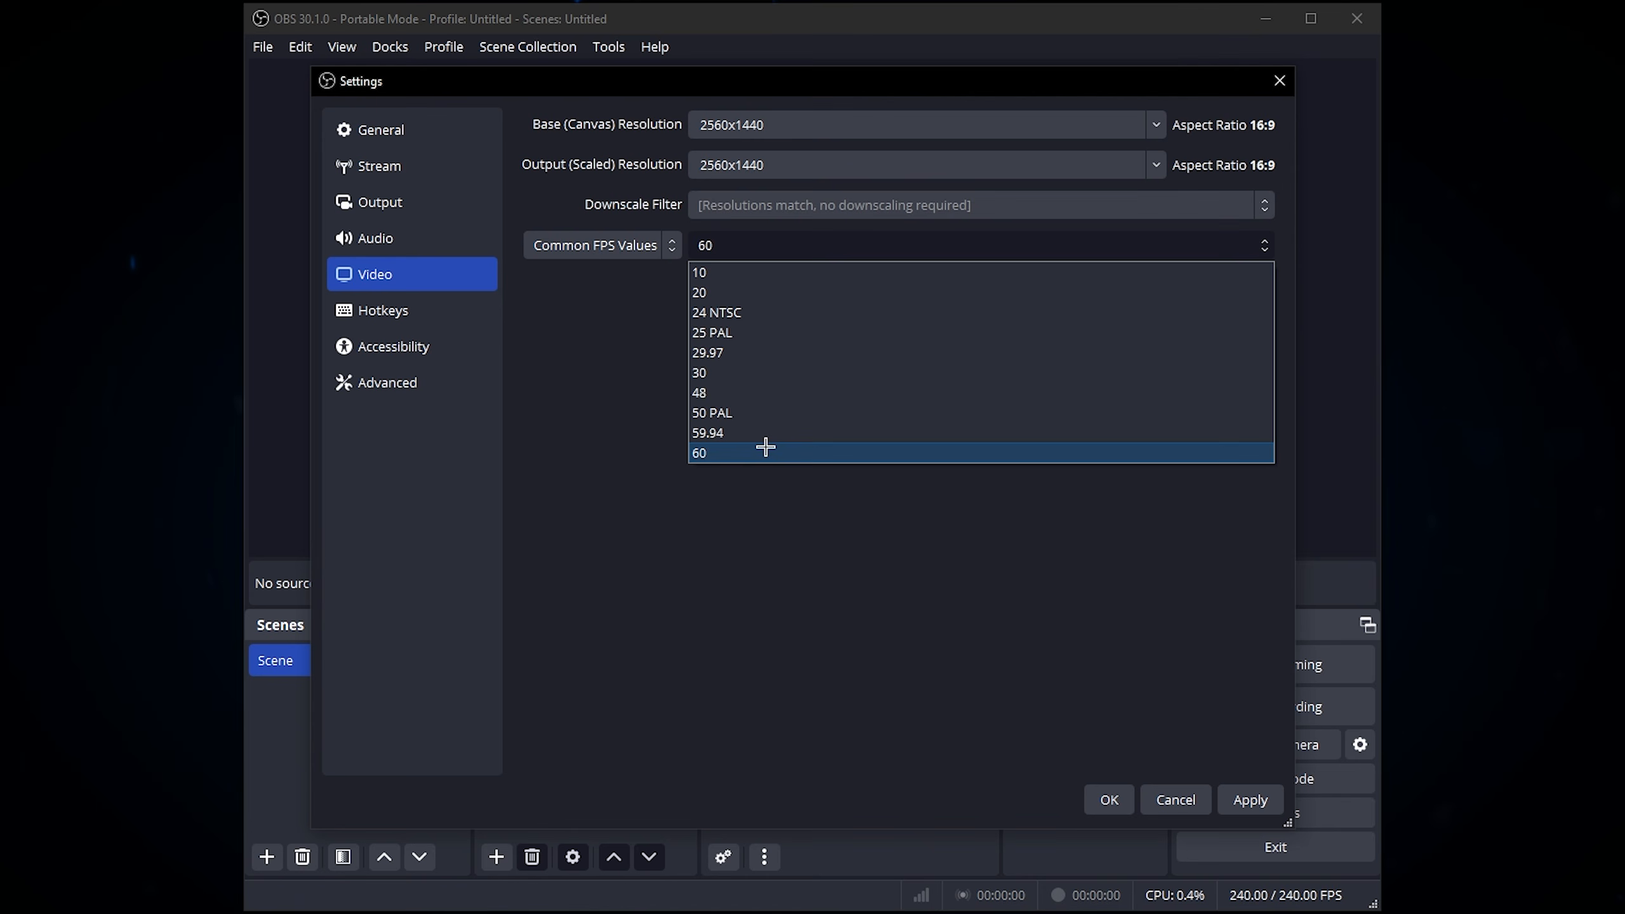
click(530, 330)
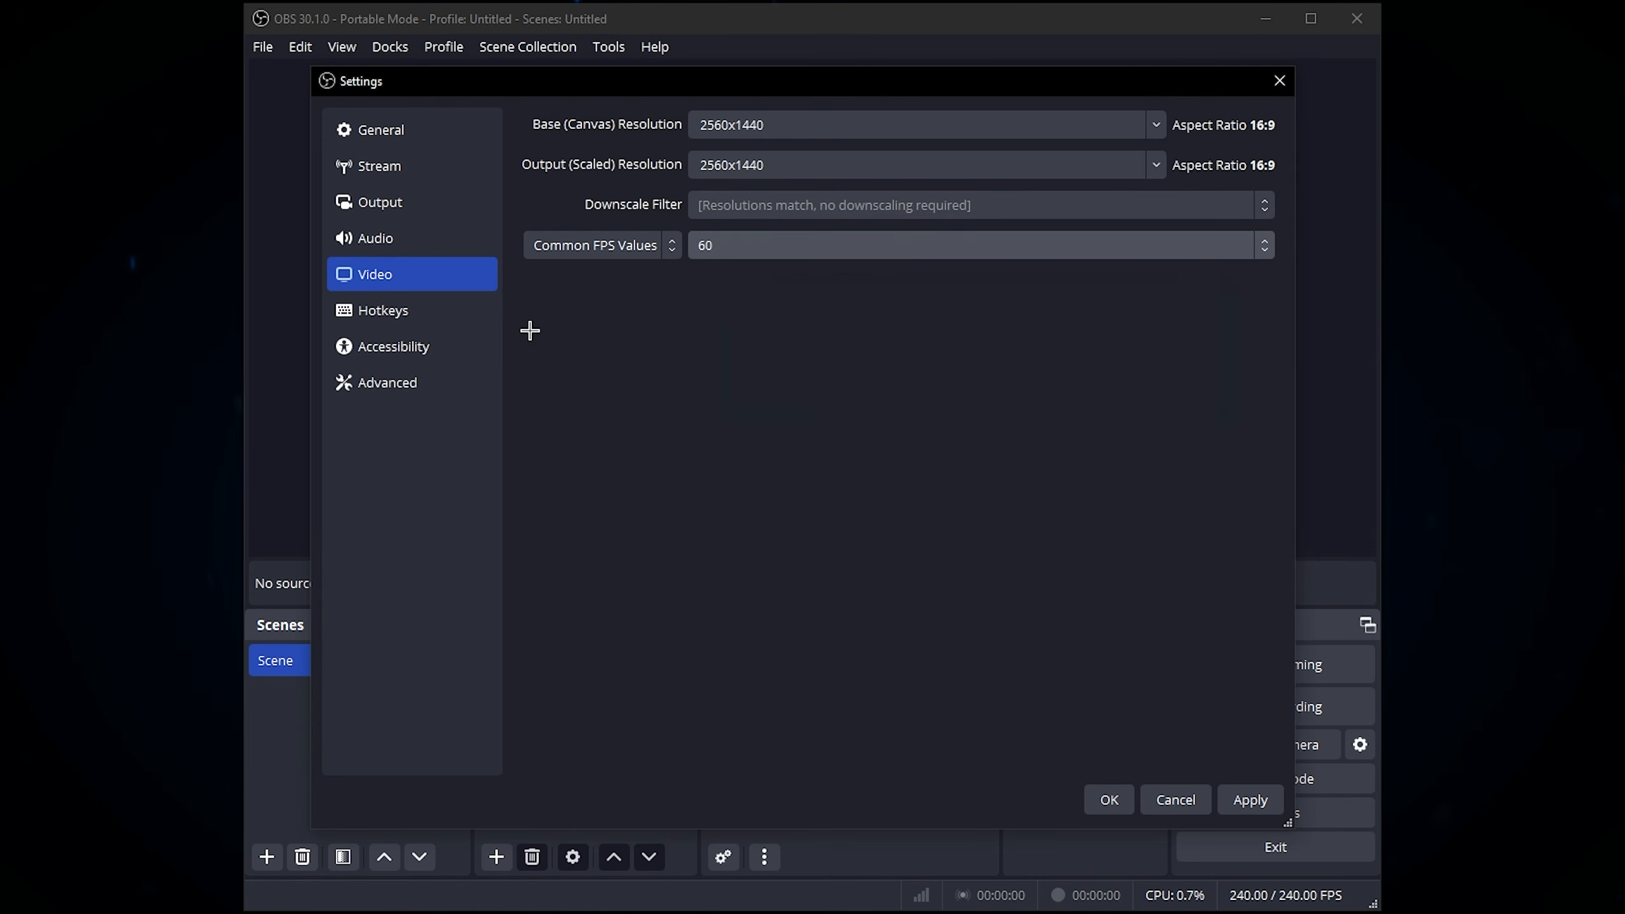
Step: Switch the frame rate mode to Integer FPS Value and enter 120
click(614, 245)
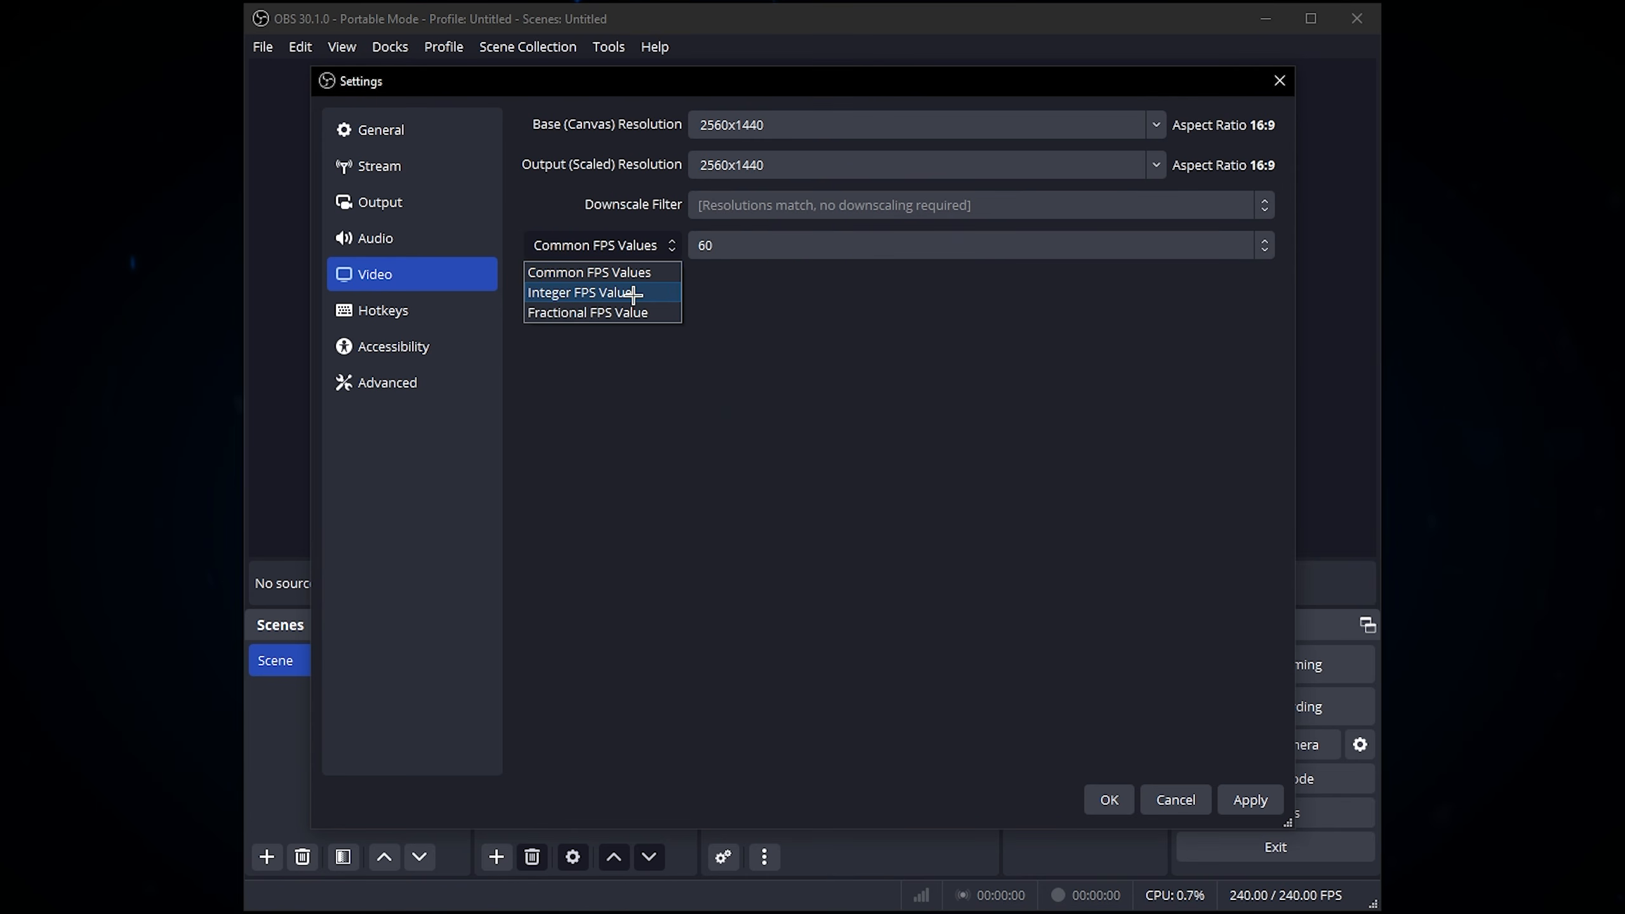
click(633, 293)
click(762, 245)
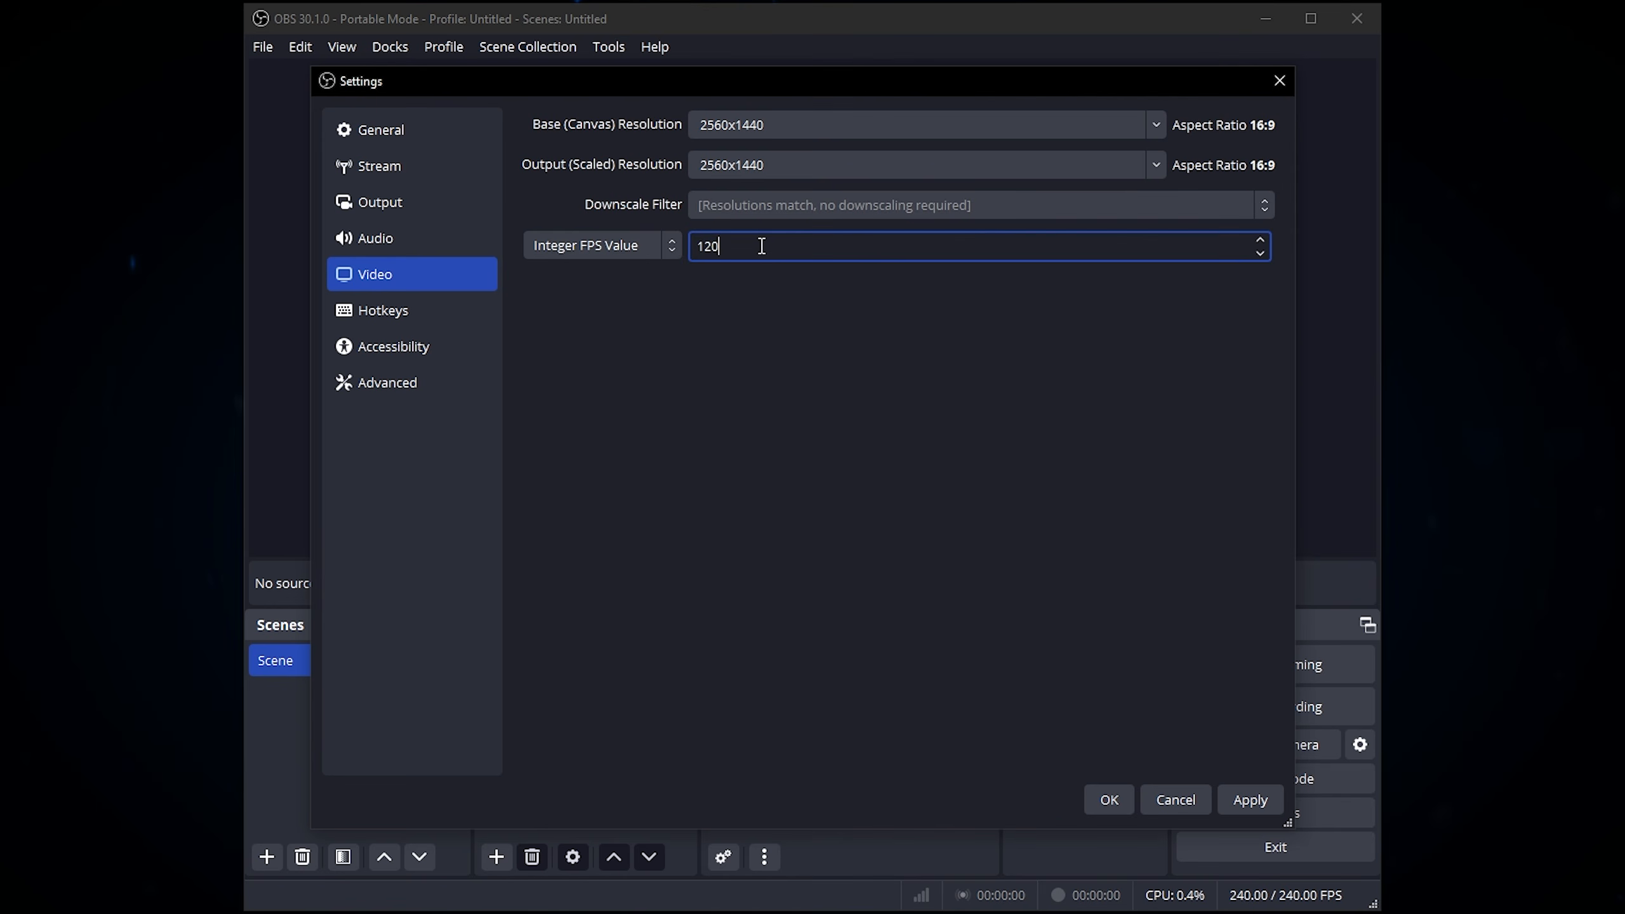
key(BackSpace)
key(BackSpace)
text(120)
Step: Set the frame rate mode to Fractional FPS Value with numerator 240 and denominator 1, and apply and close the settings
click(640, 247)
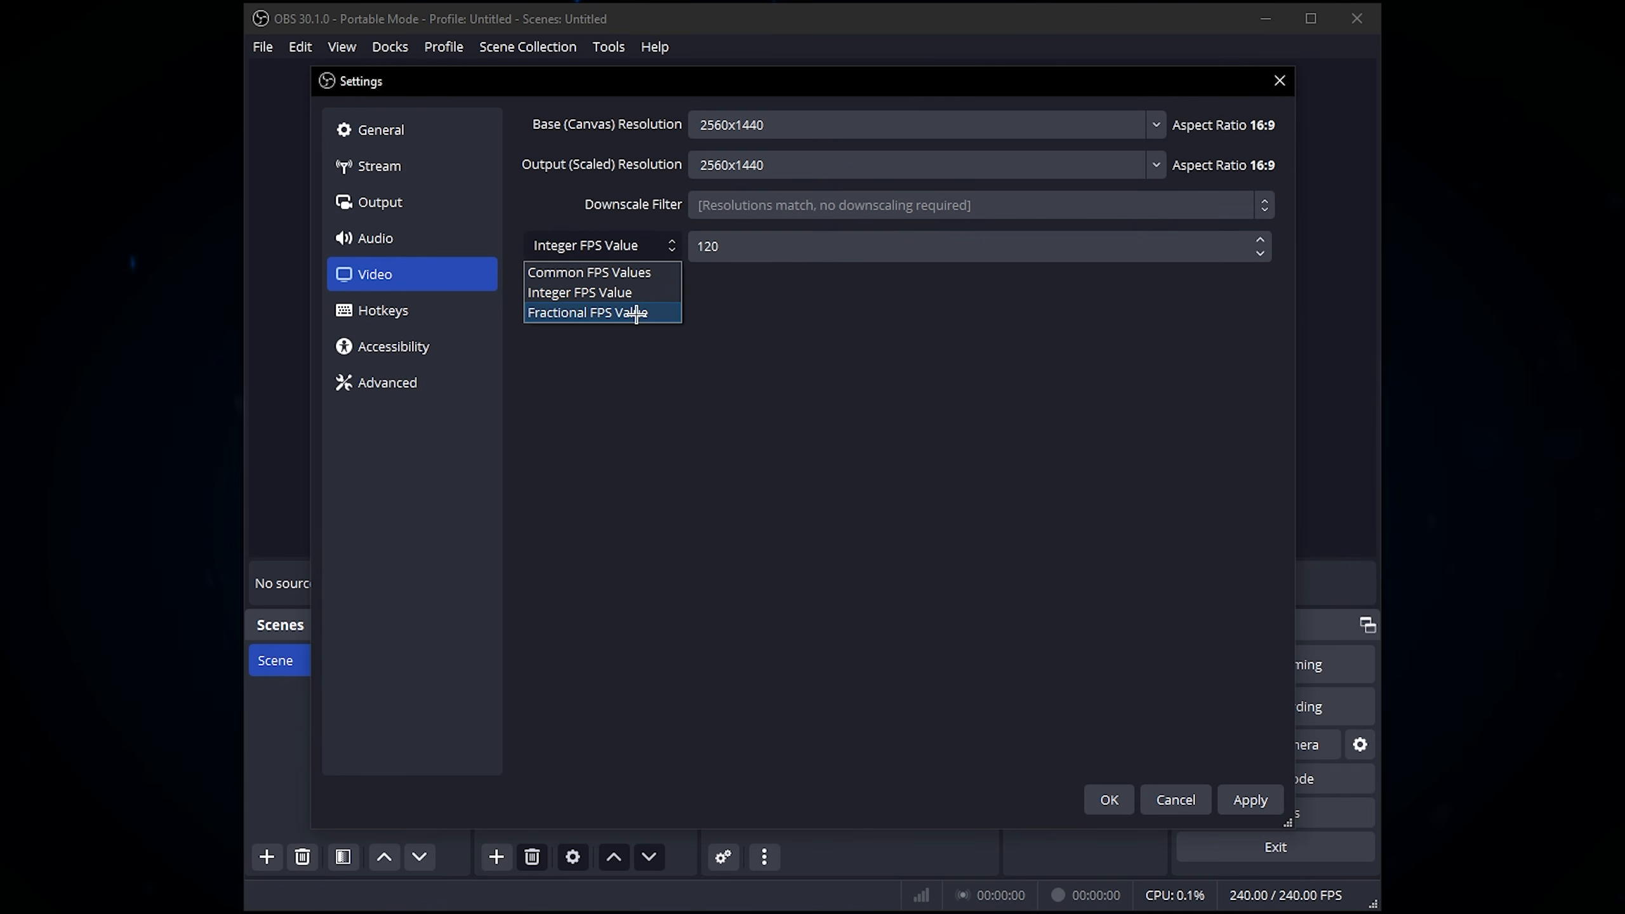
click(641, 313)
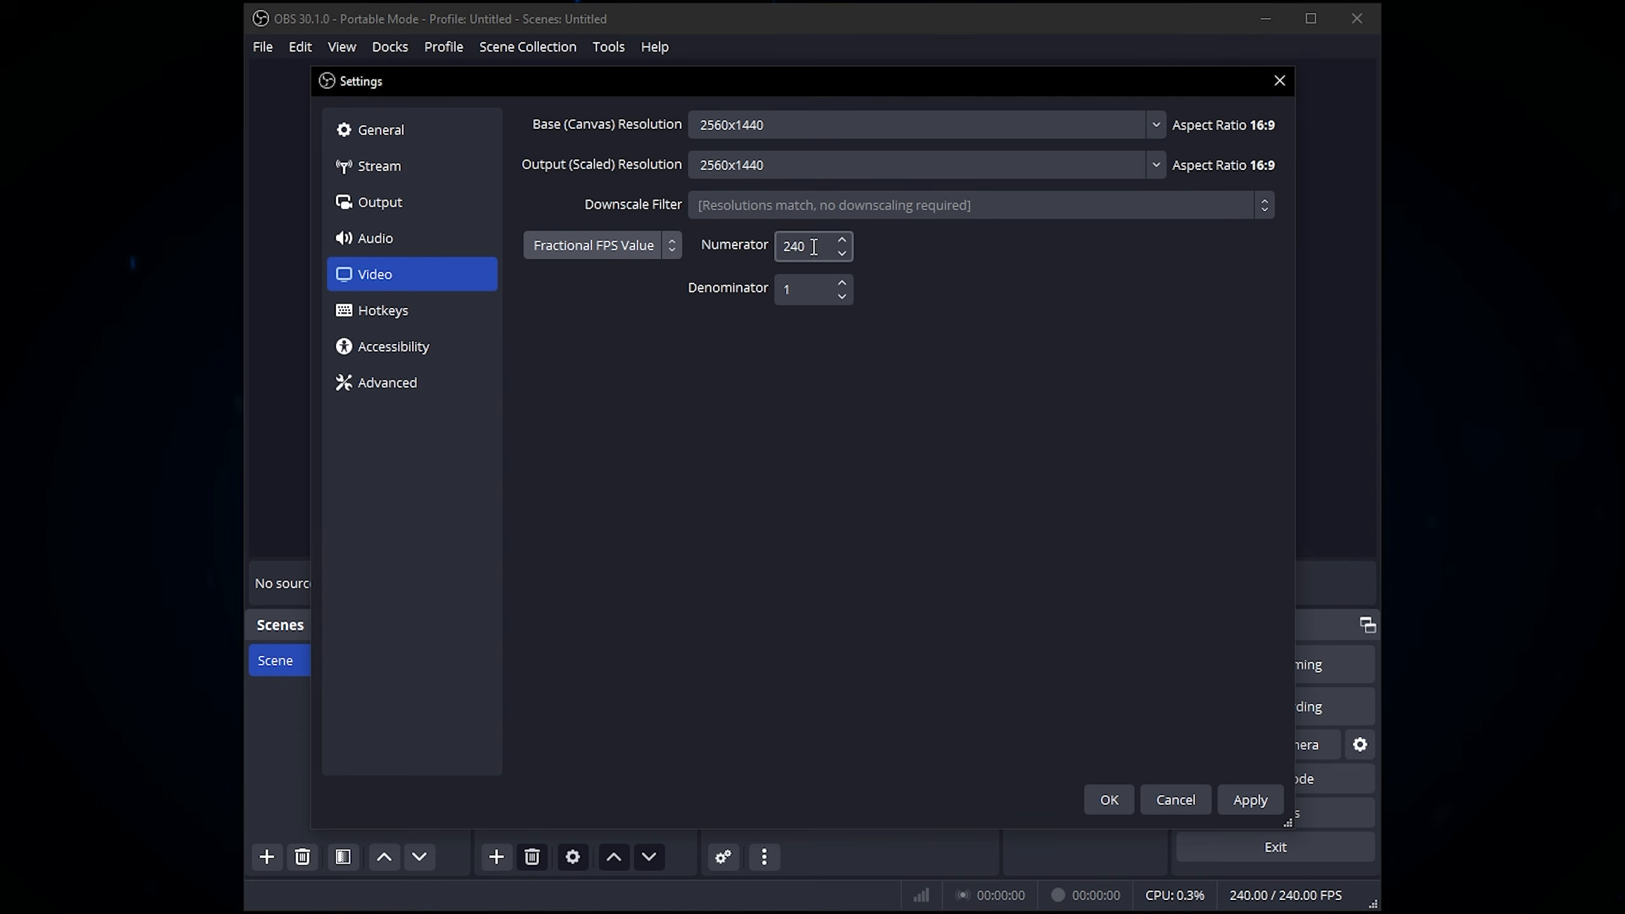
click(800, 288)
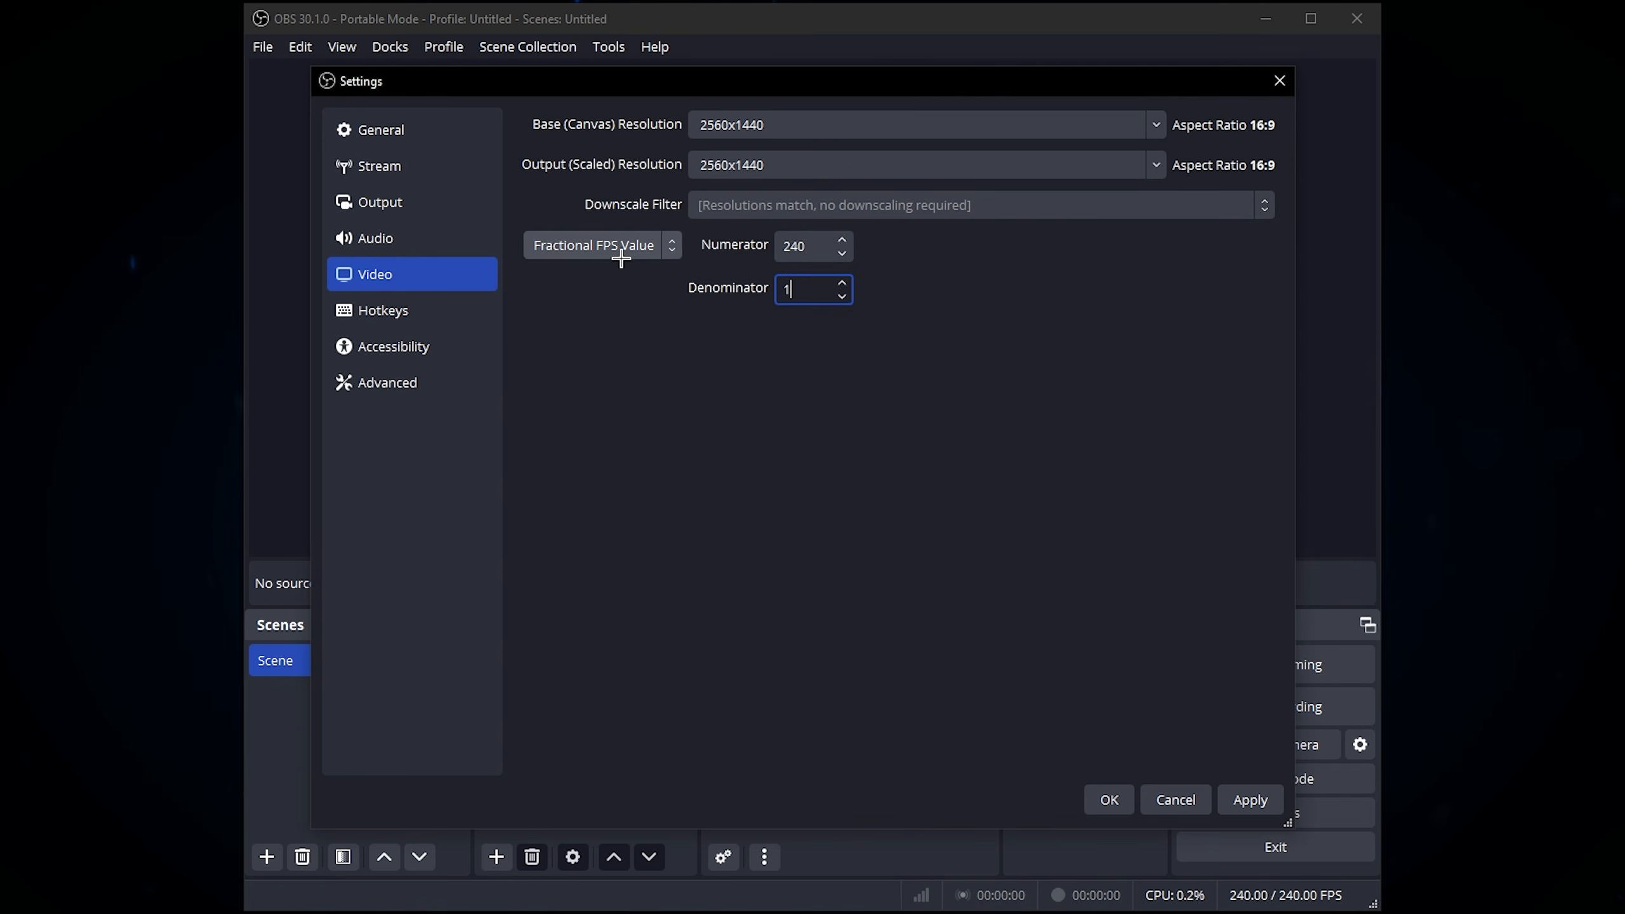
click(801, 251)
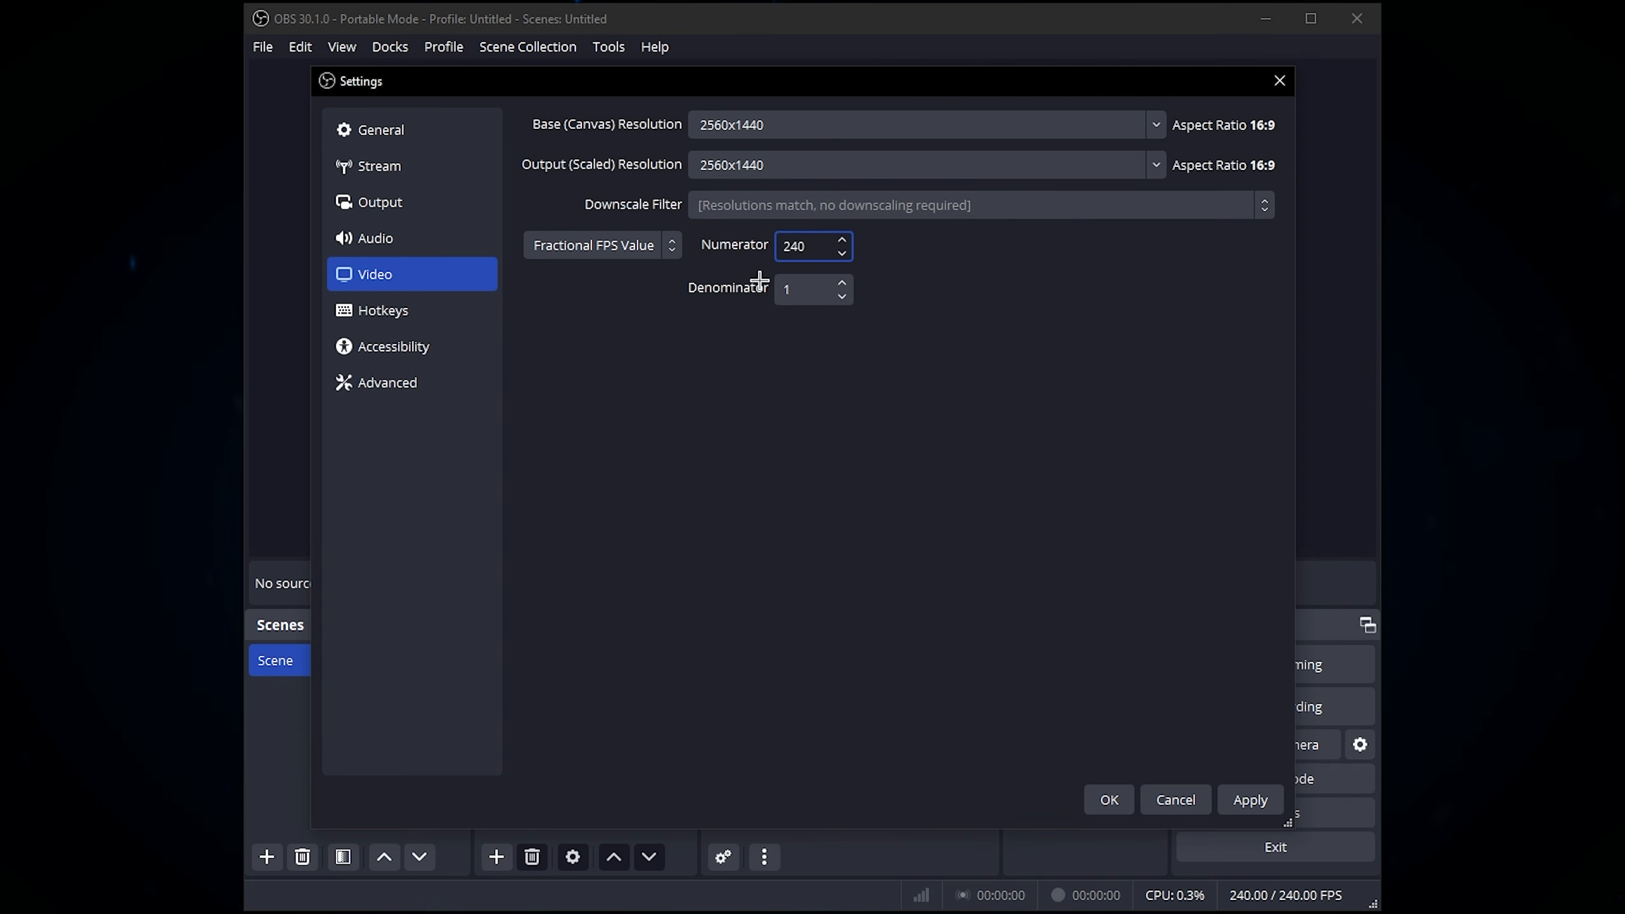
double_click(807, 245)
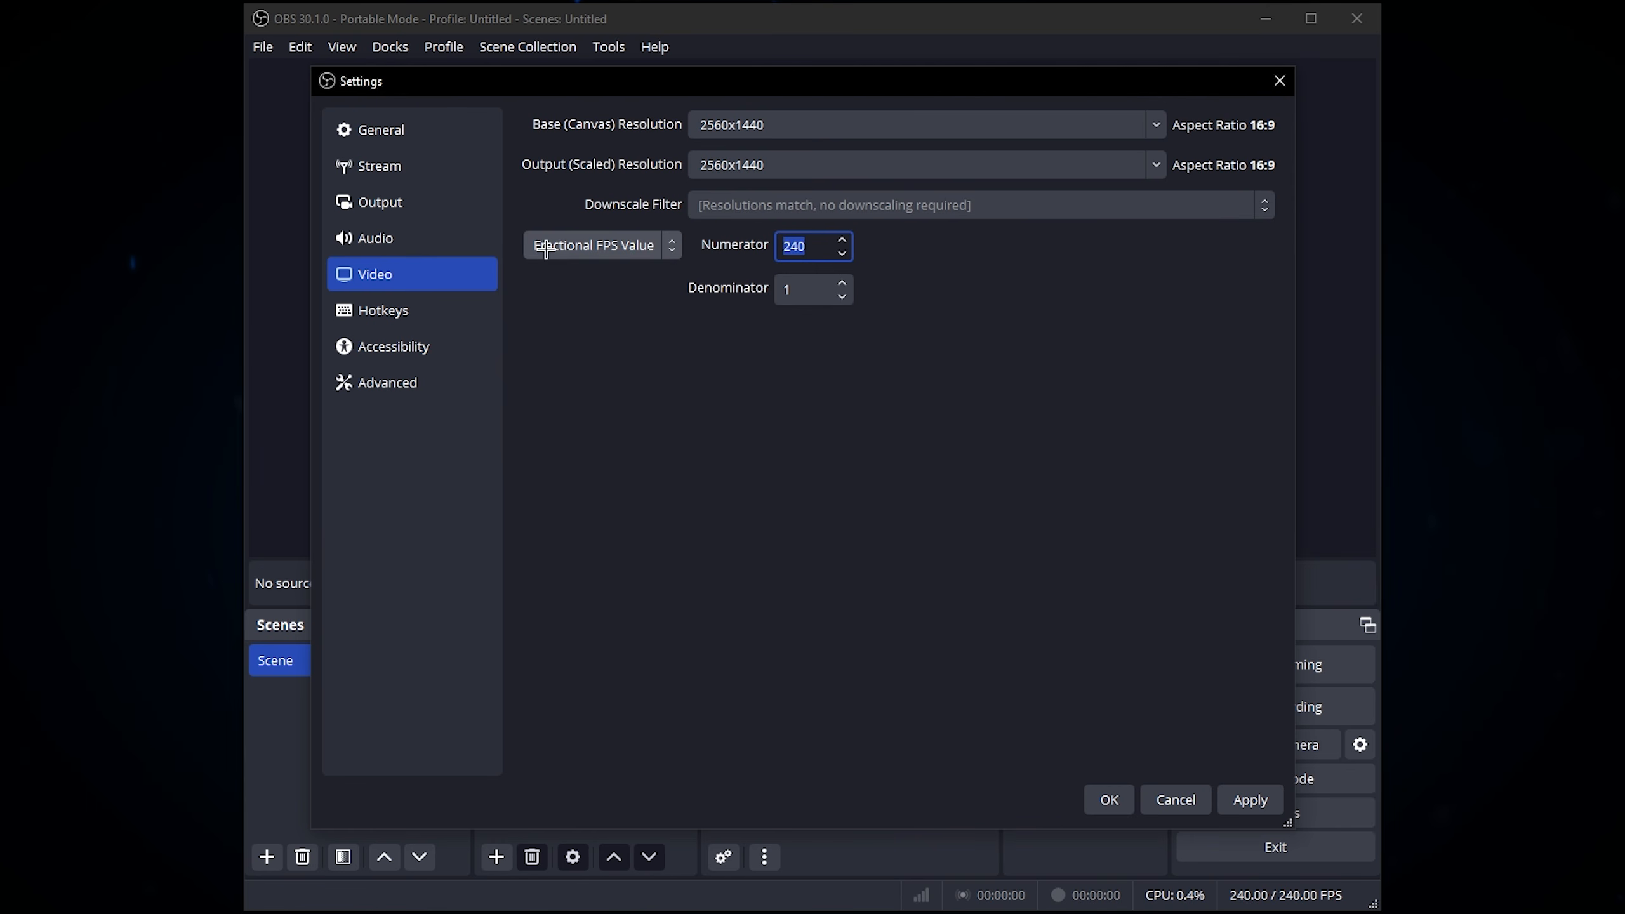
double_click(782, 255)
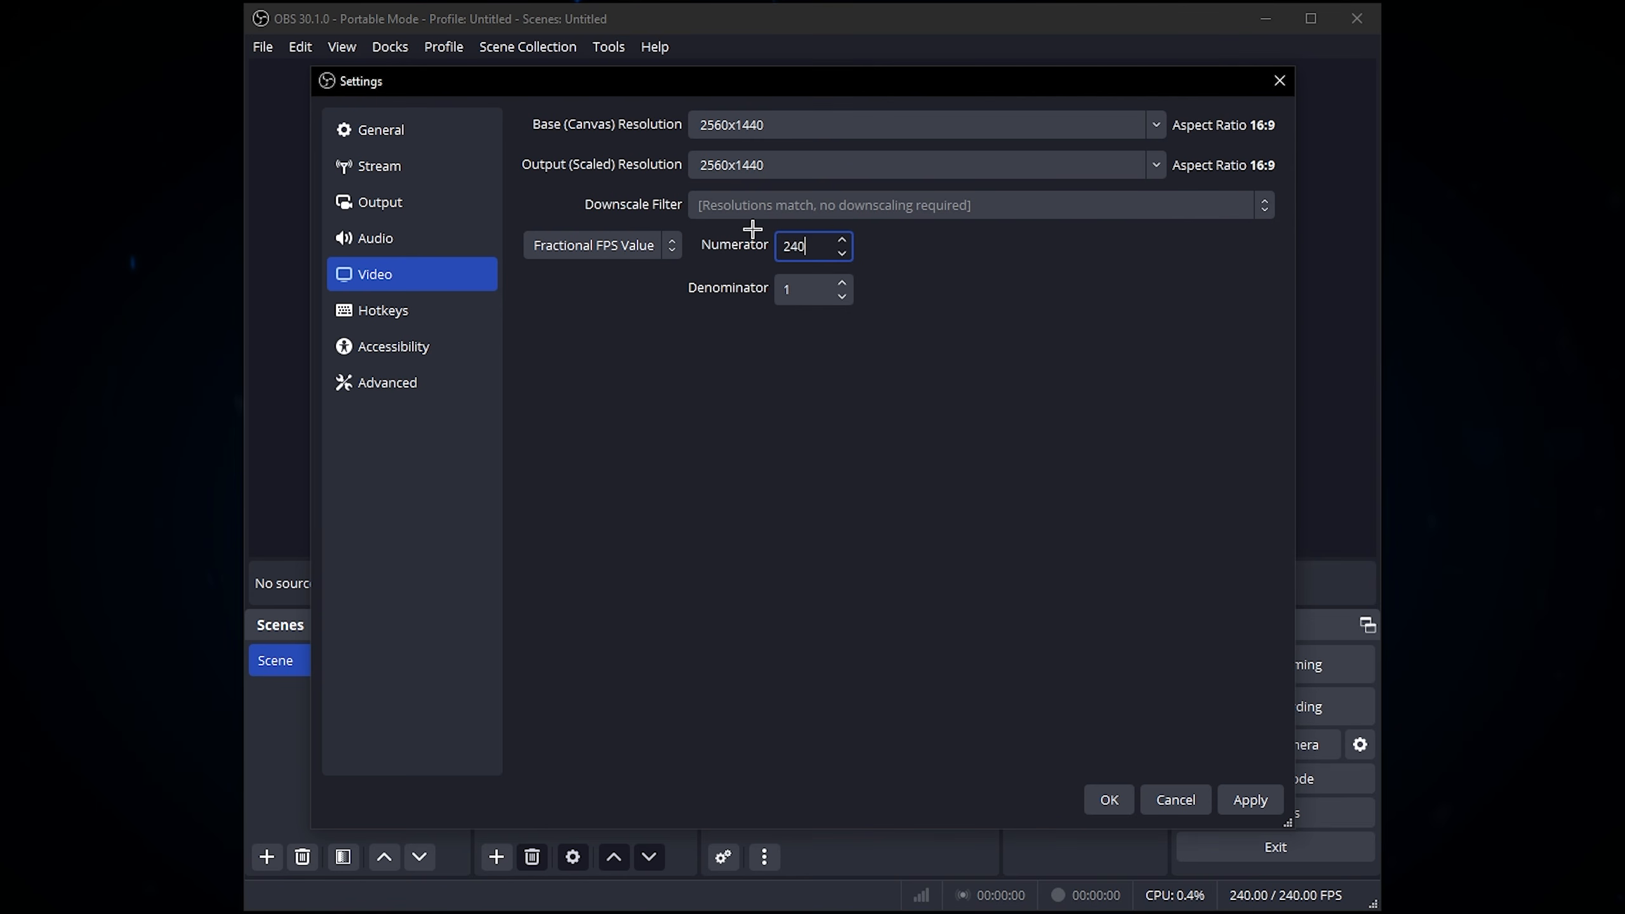
drag(782, 242, 1012, 294)
click(812, 246)
click(1247, 800)
click(1102, 790)
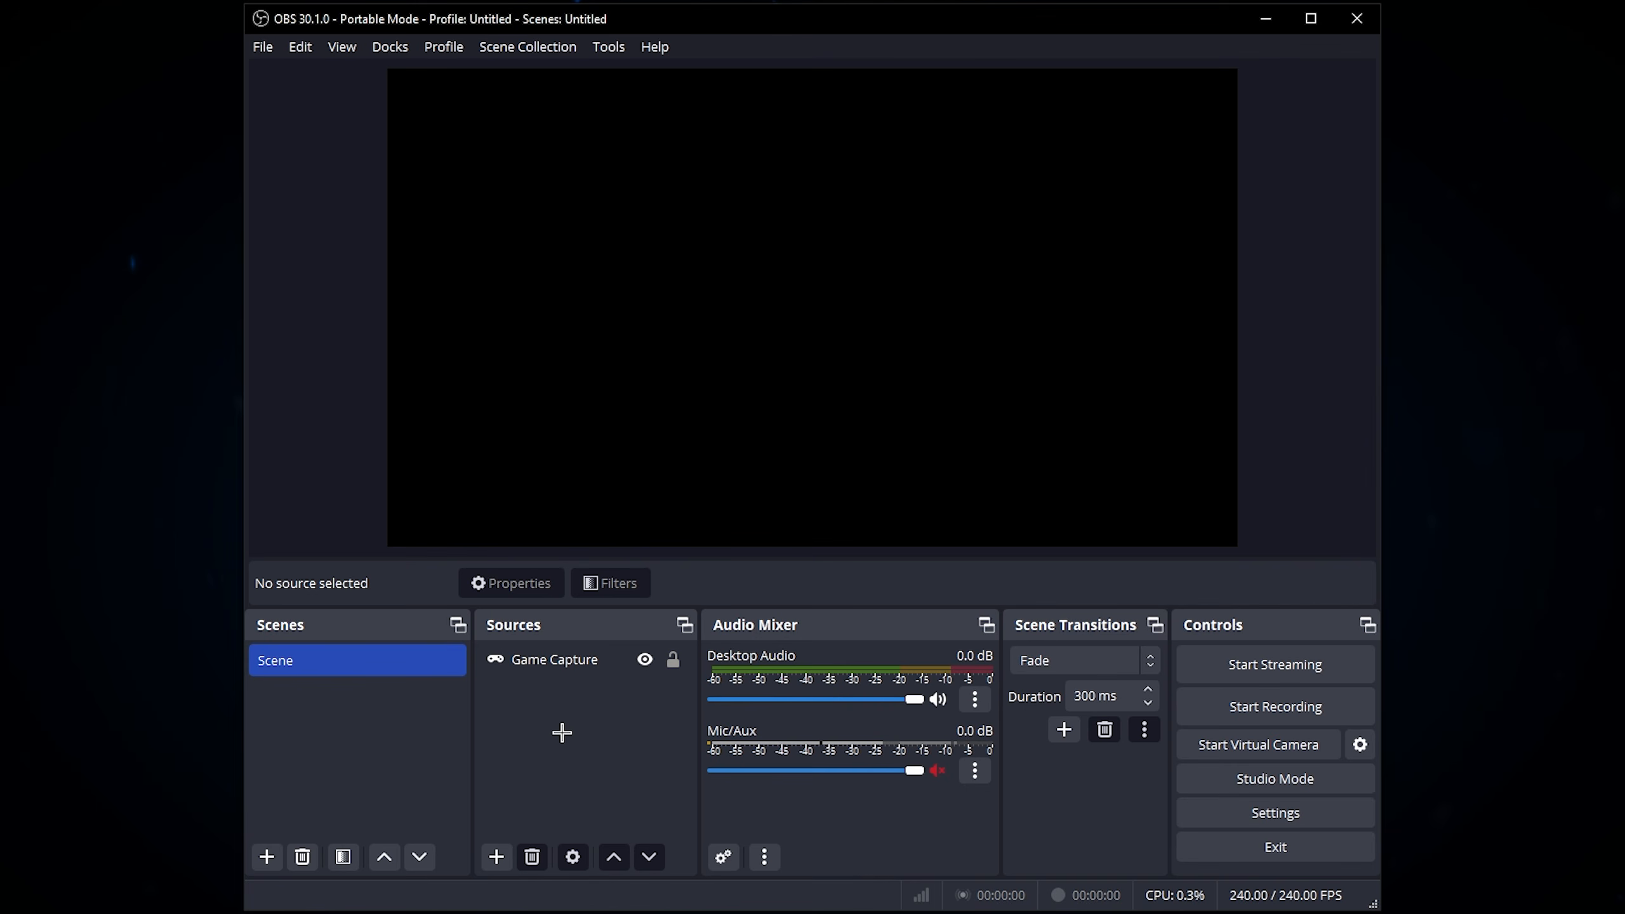
Step: Disable the scene preview in the main window
click(575, 662)
right_click(579, 665)
click(670, 718)
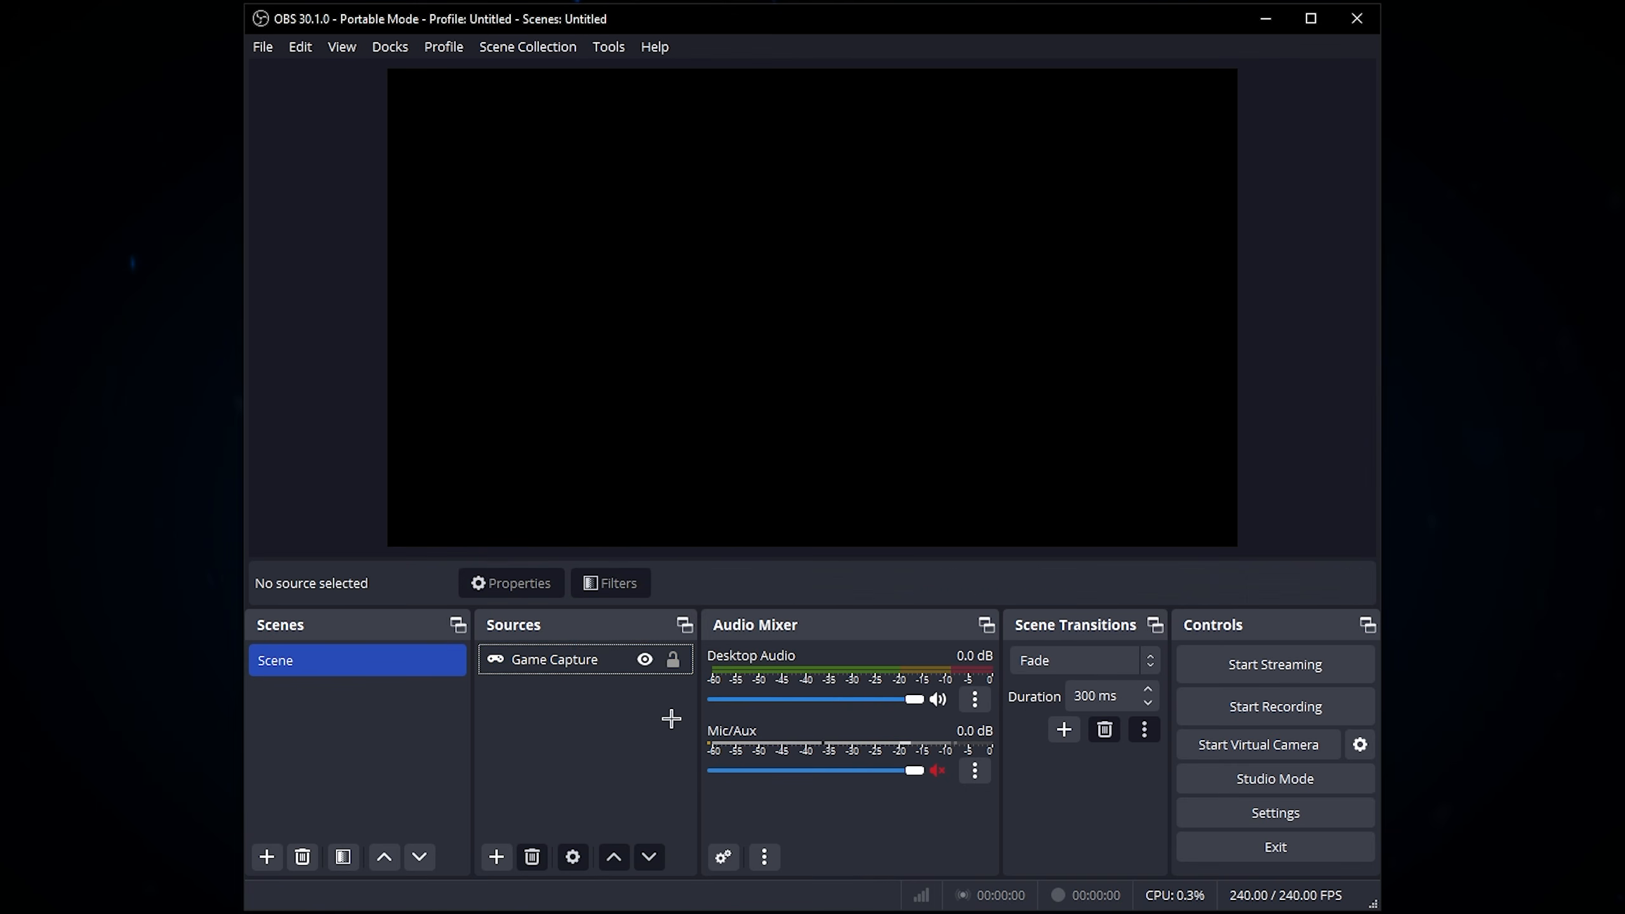
click(628, 658)
click(1159, 592)
click(663, 425)
right_click(805, 283)
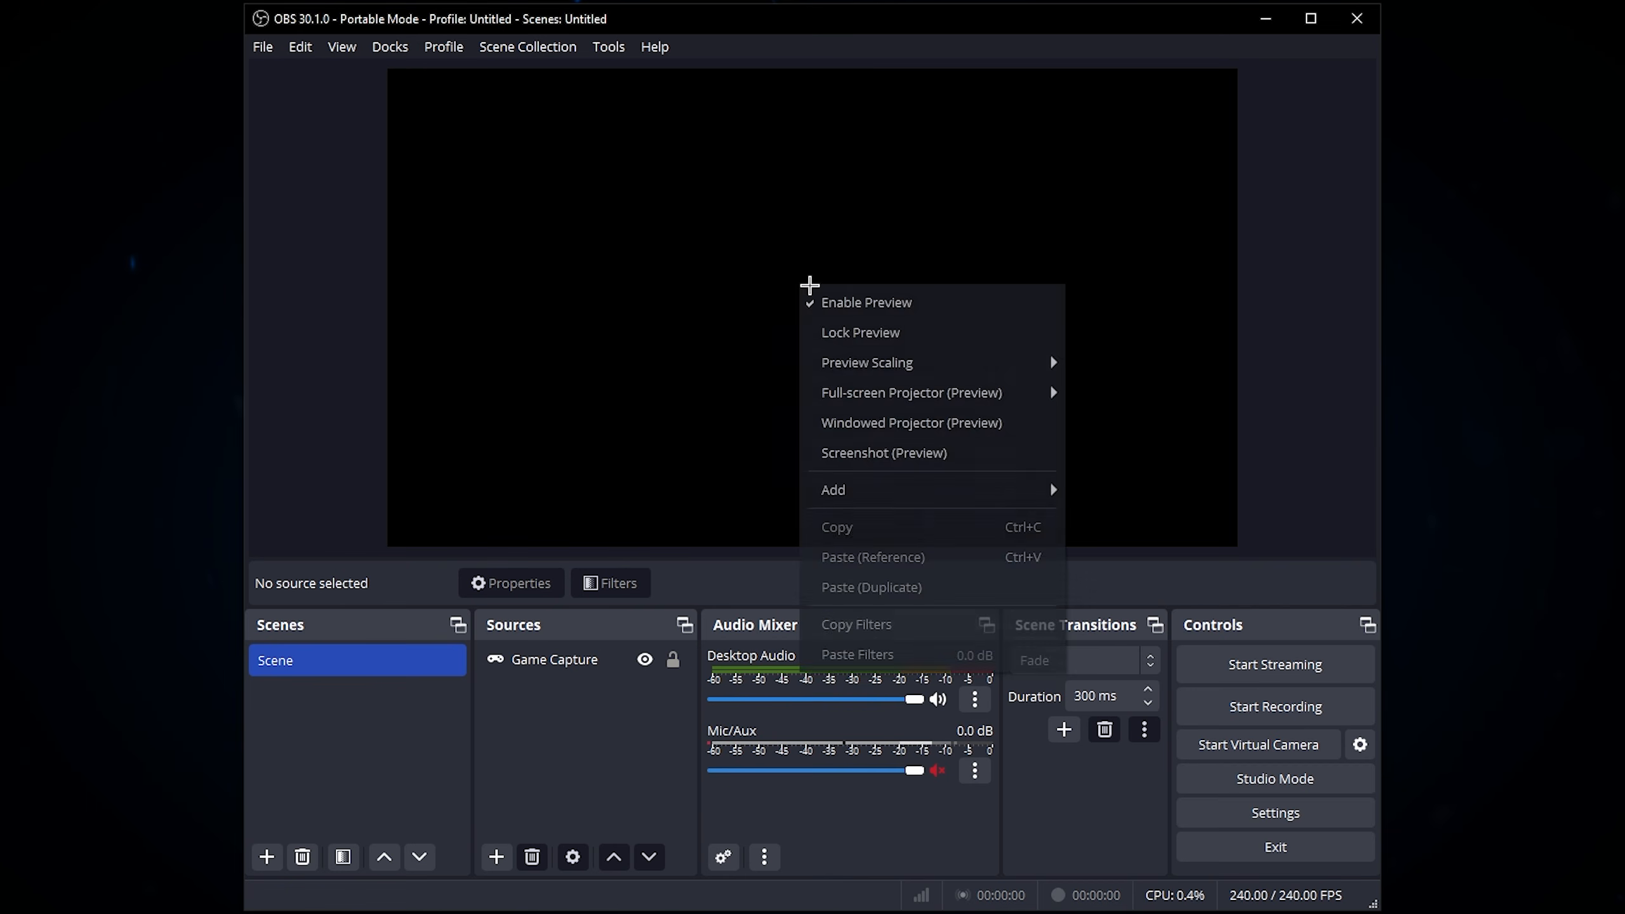
click(834, 301)
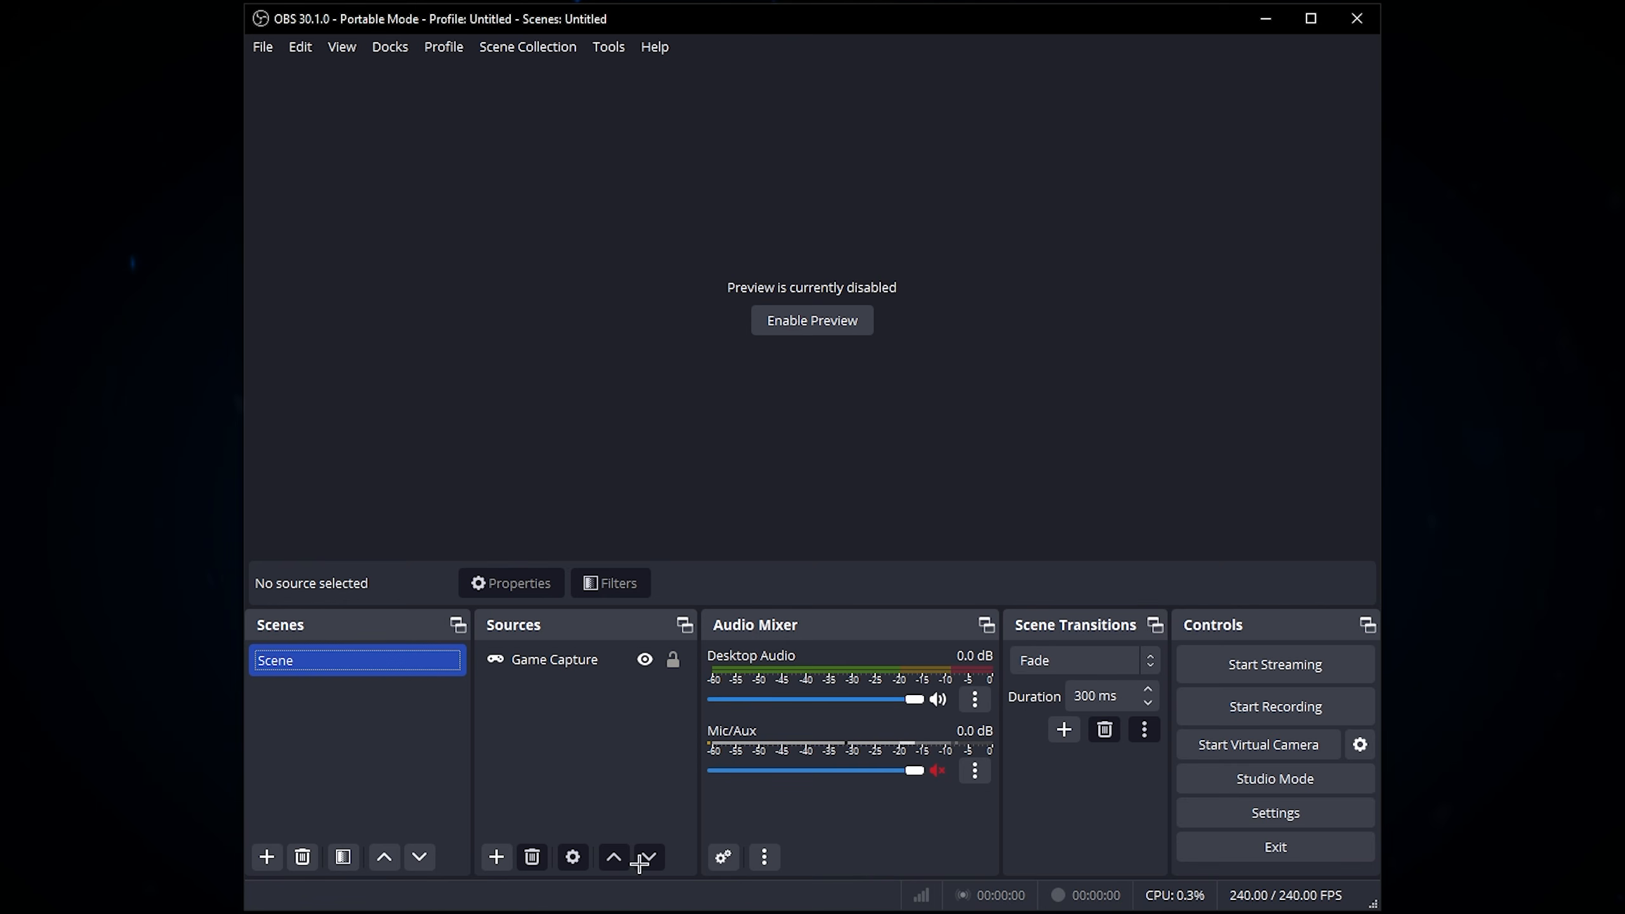
Step: Reopen the settings and review the recording encoder settings, particularly the CQ level
click(1275, 812)
click(403, 202)
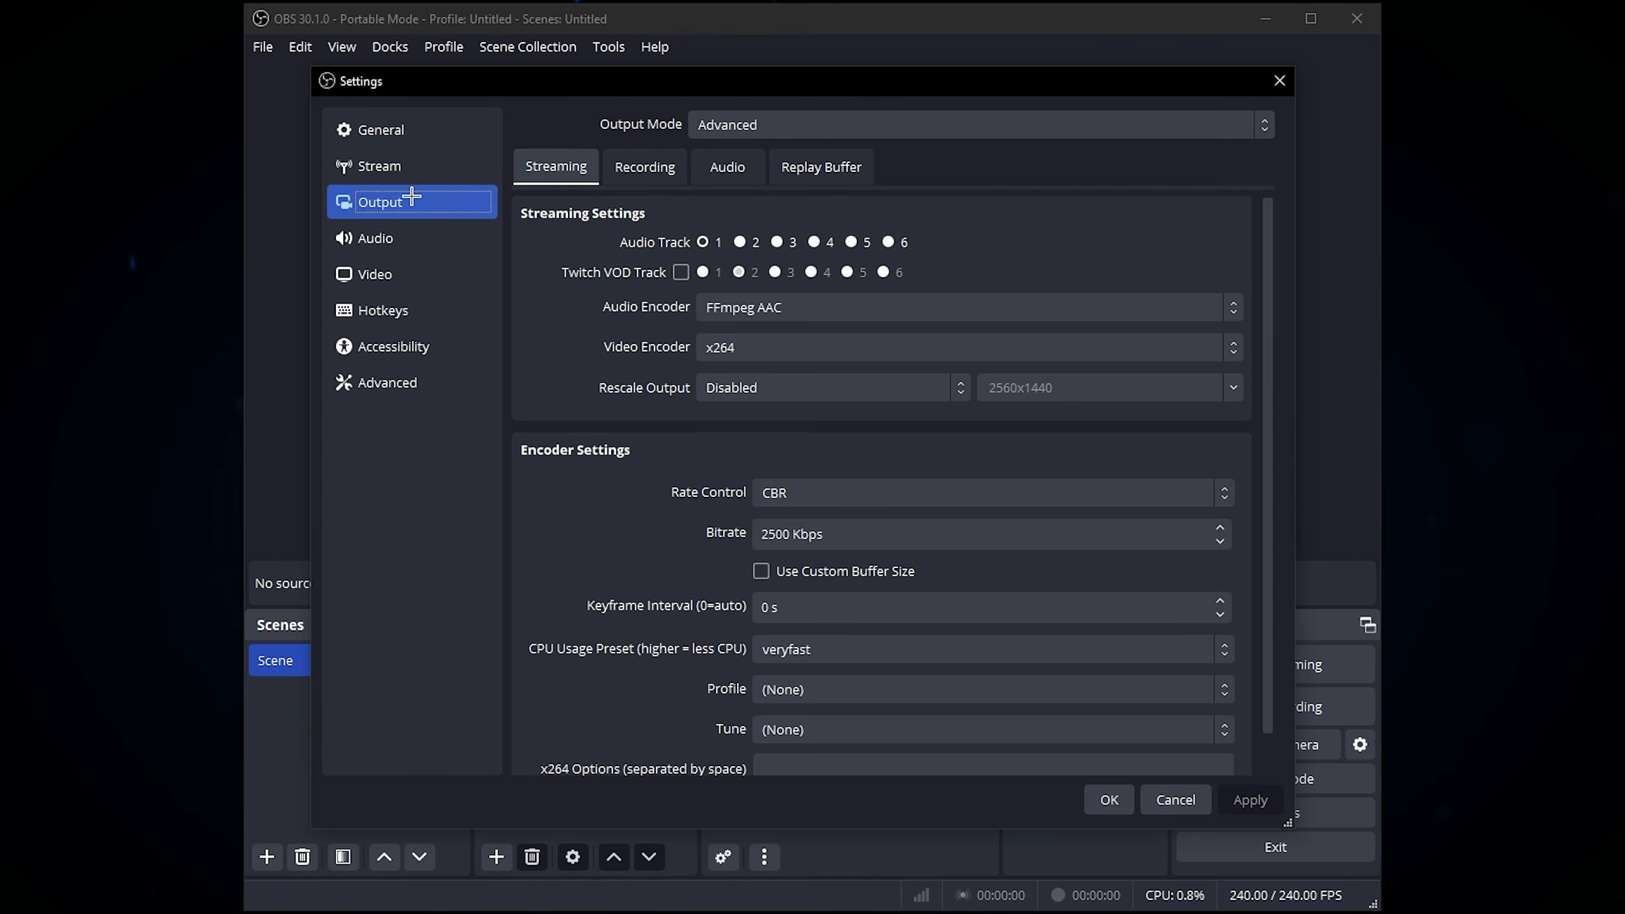
click(643, 167)
click(440, 280)
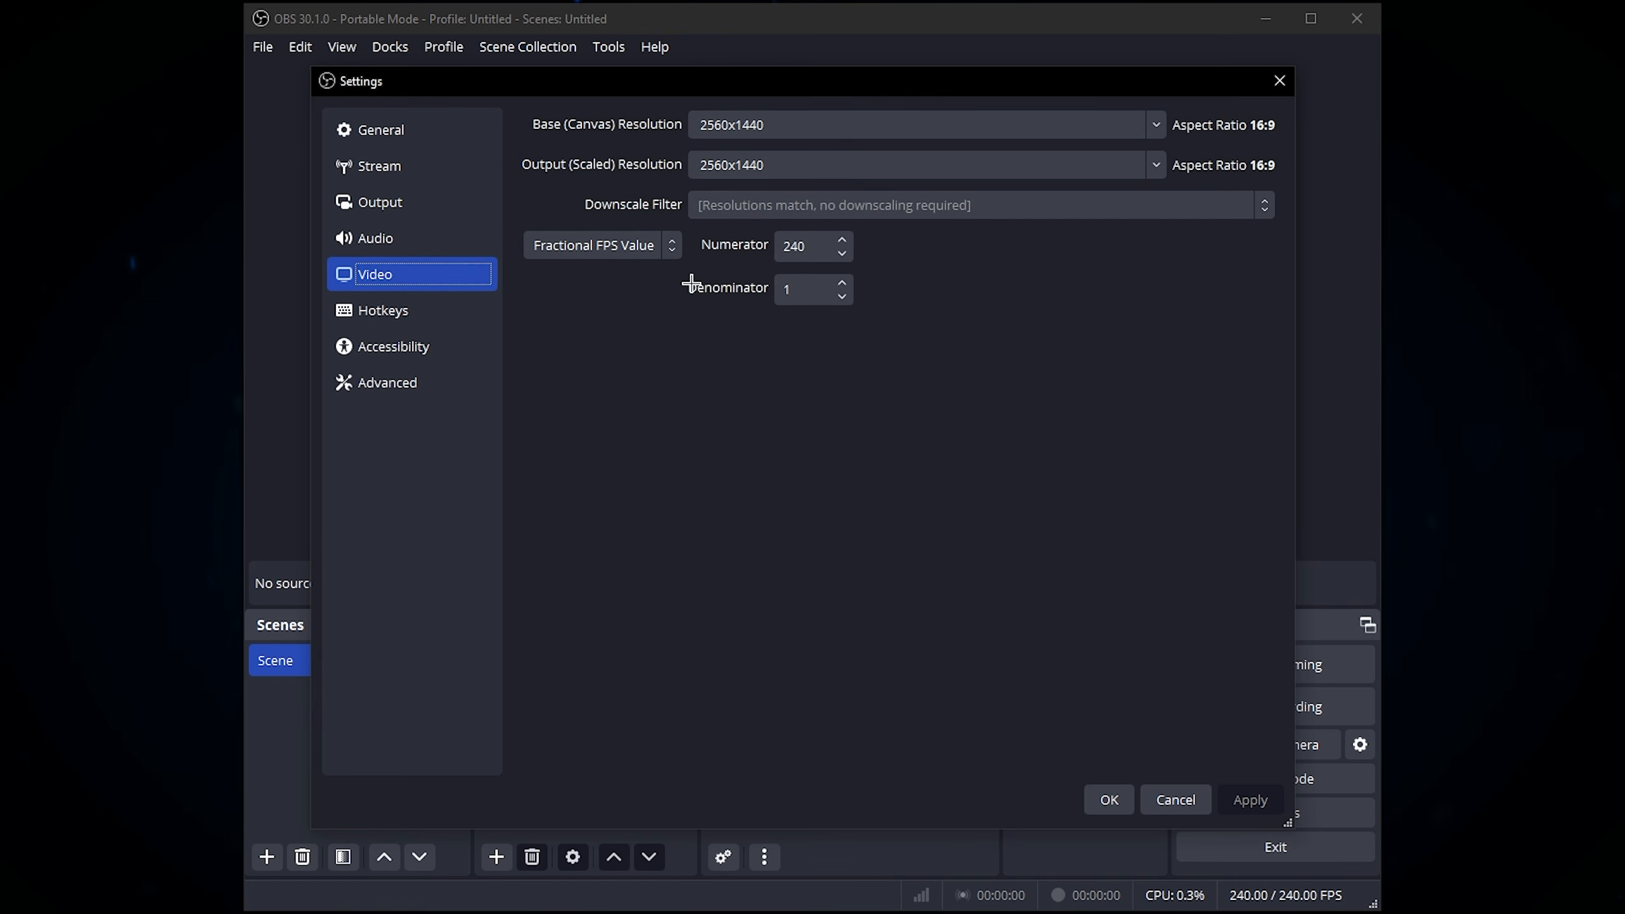
key(Up)
drag(1268, 269, 1268, 531)
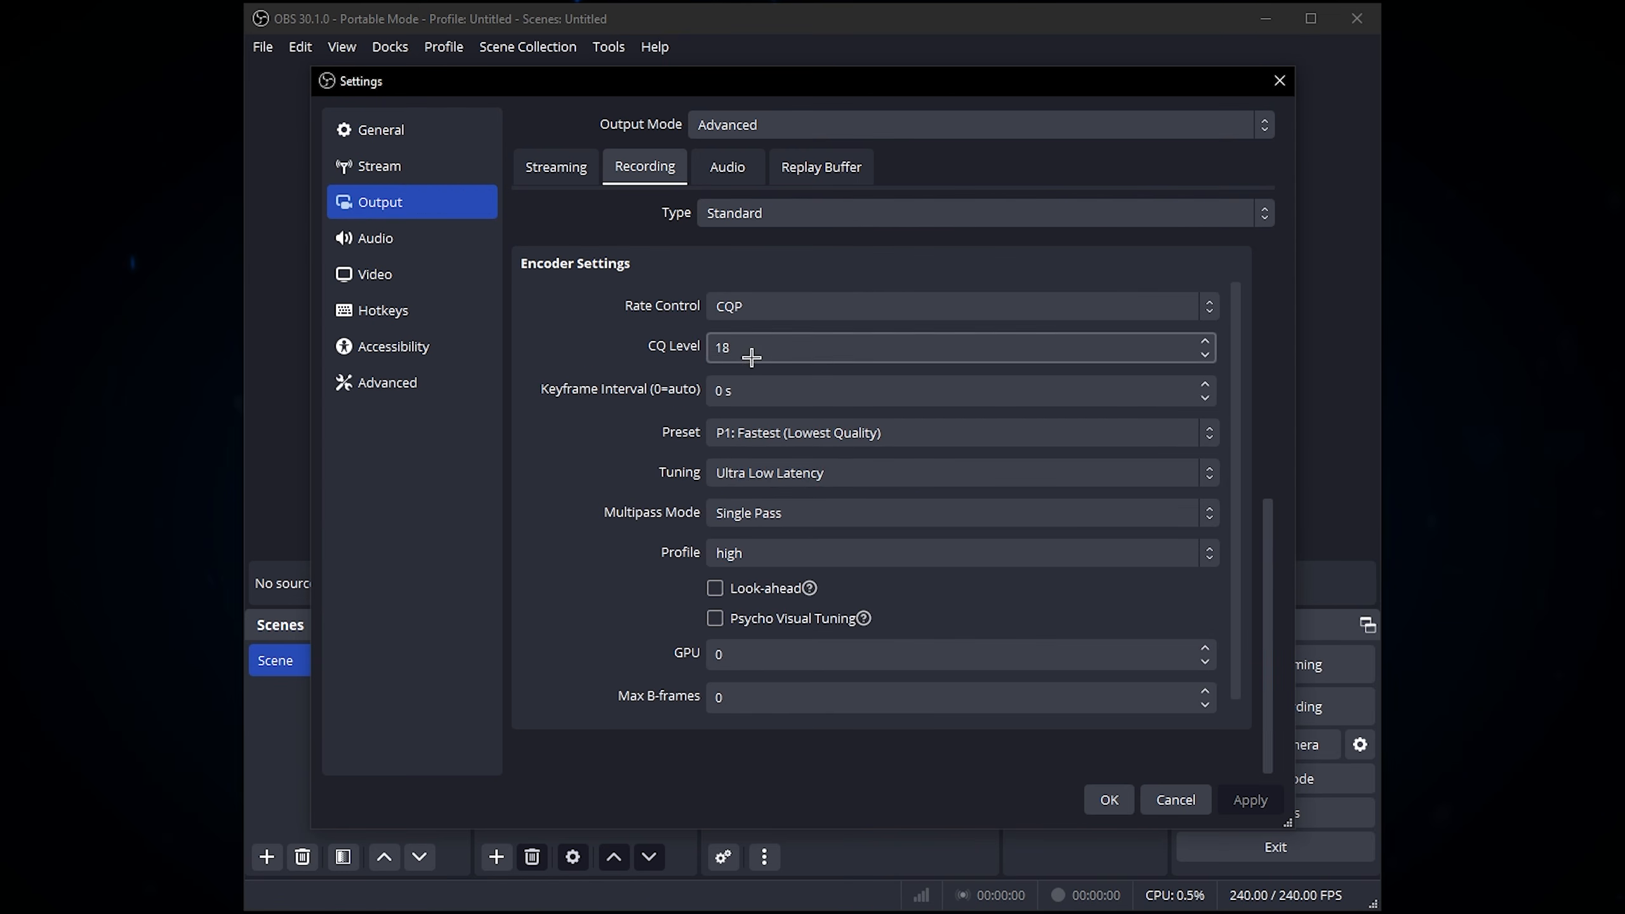
click(760, 349)
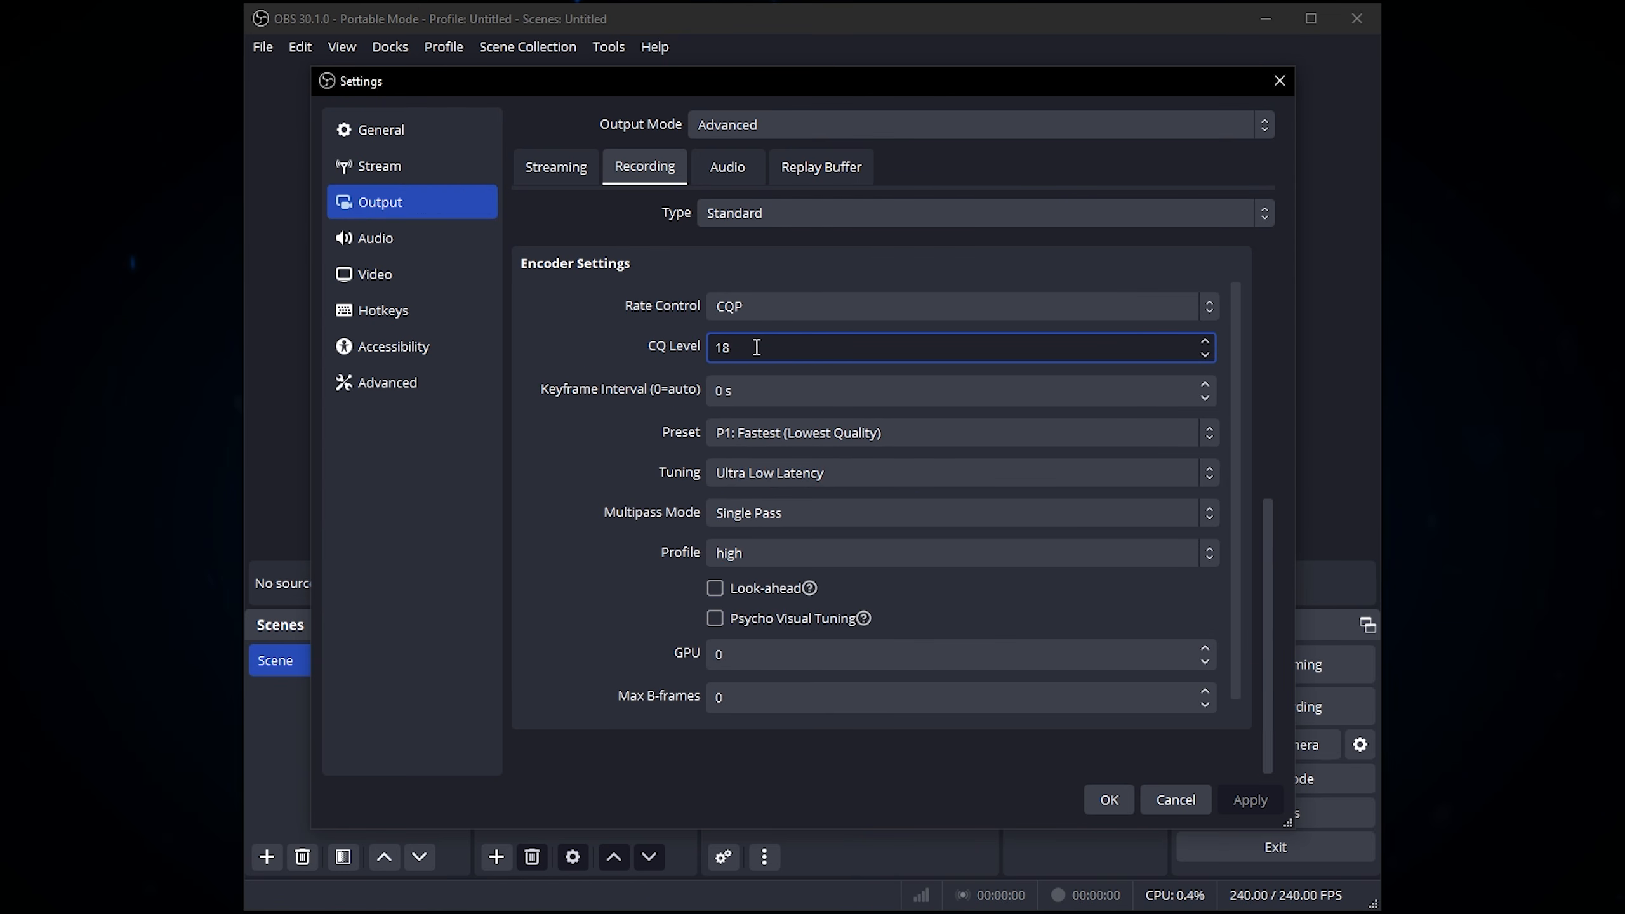
drag(756, 348, 712, 355)
click(679, 355)
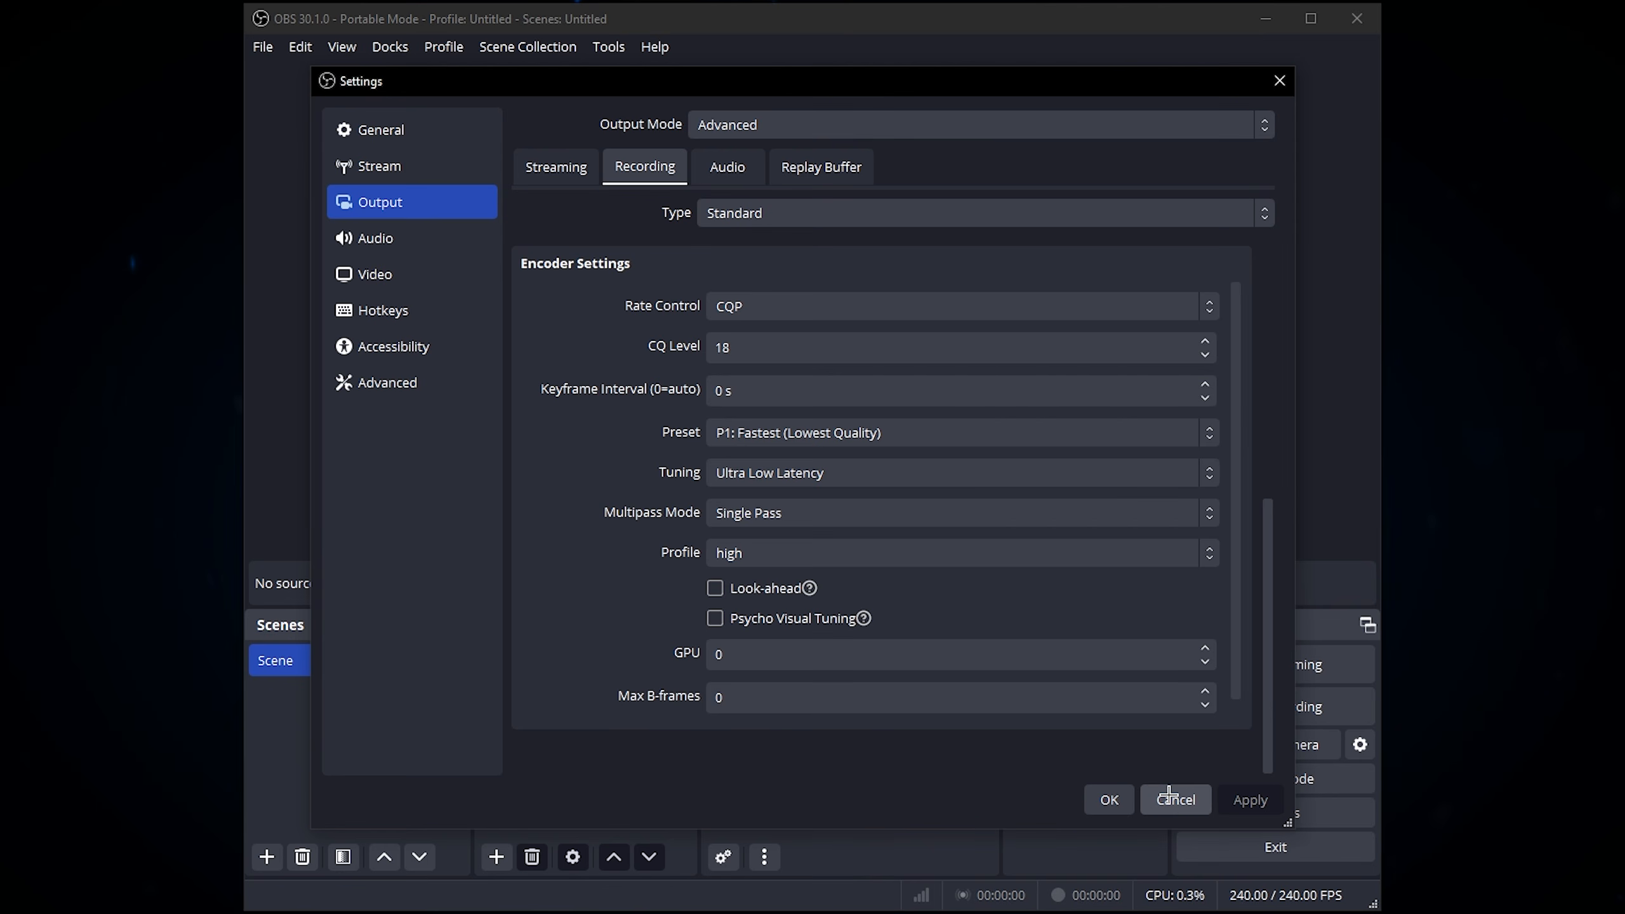
drag(761, 348, 717, 351)
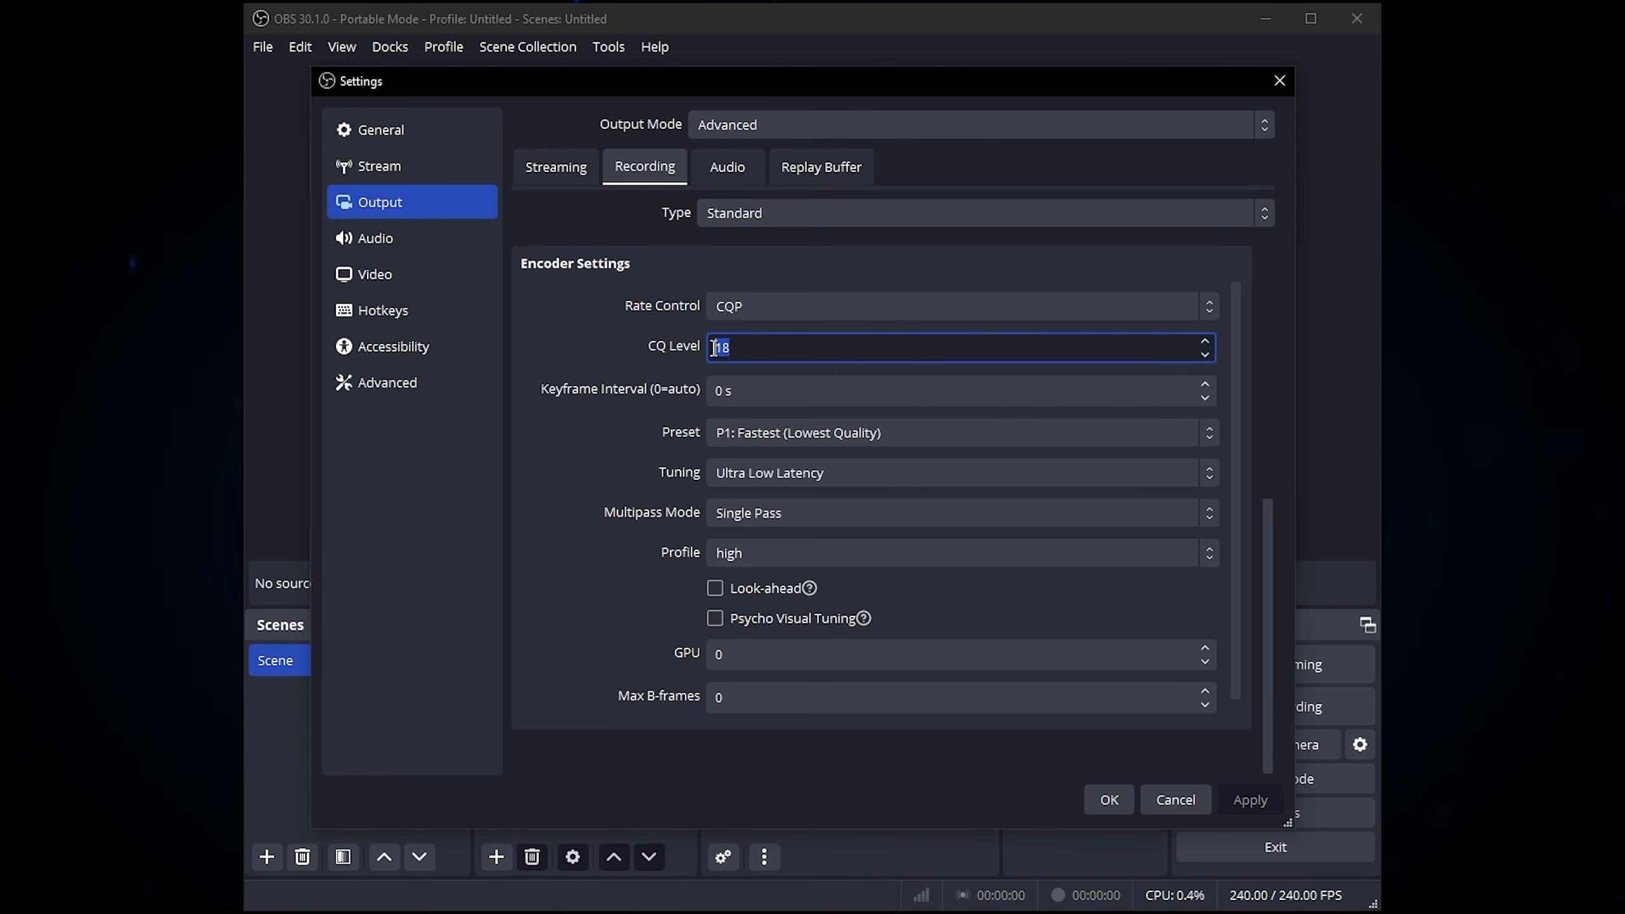
click(761, 349)
drag(737, 350, 612, 358)
click(766, 344)
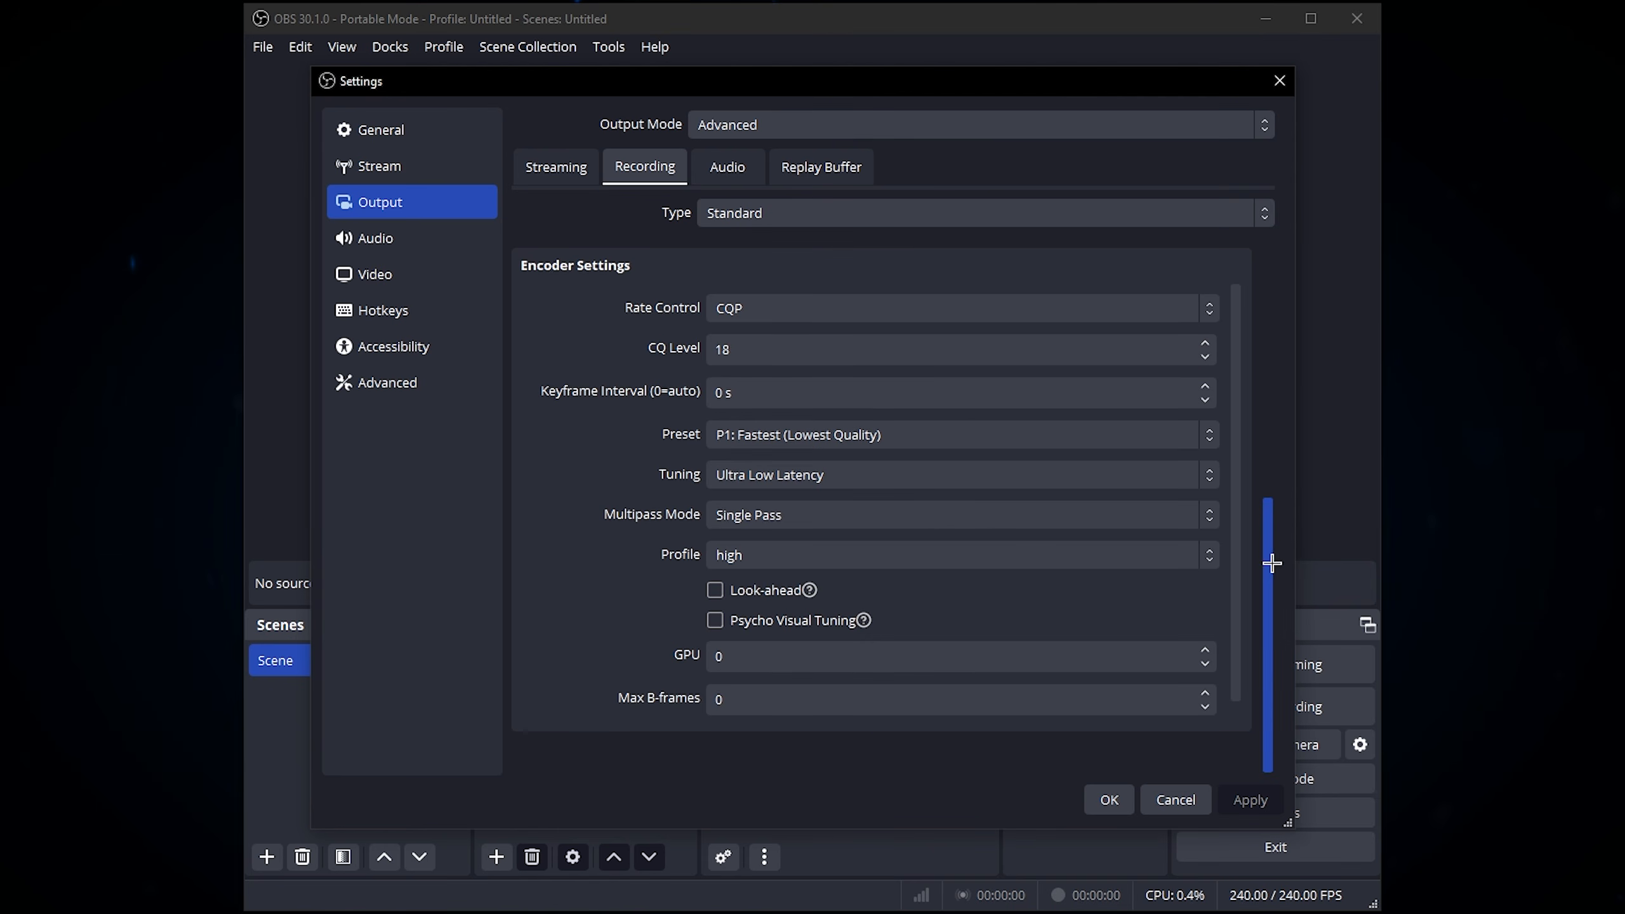
drag(1270, 561, 1311, 259)
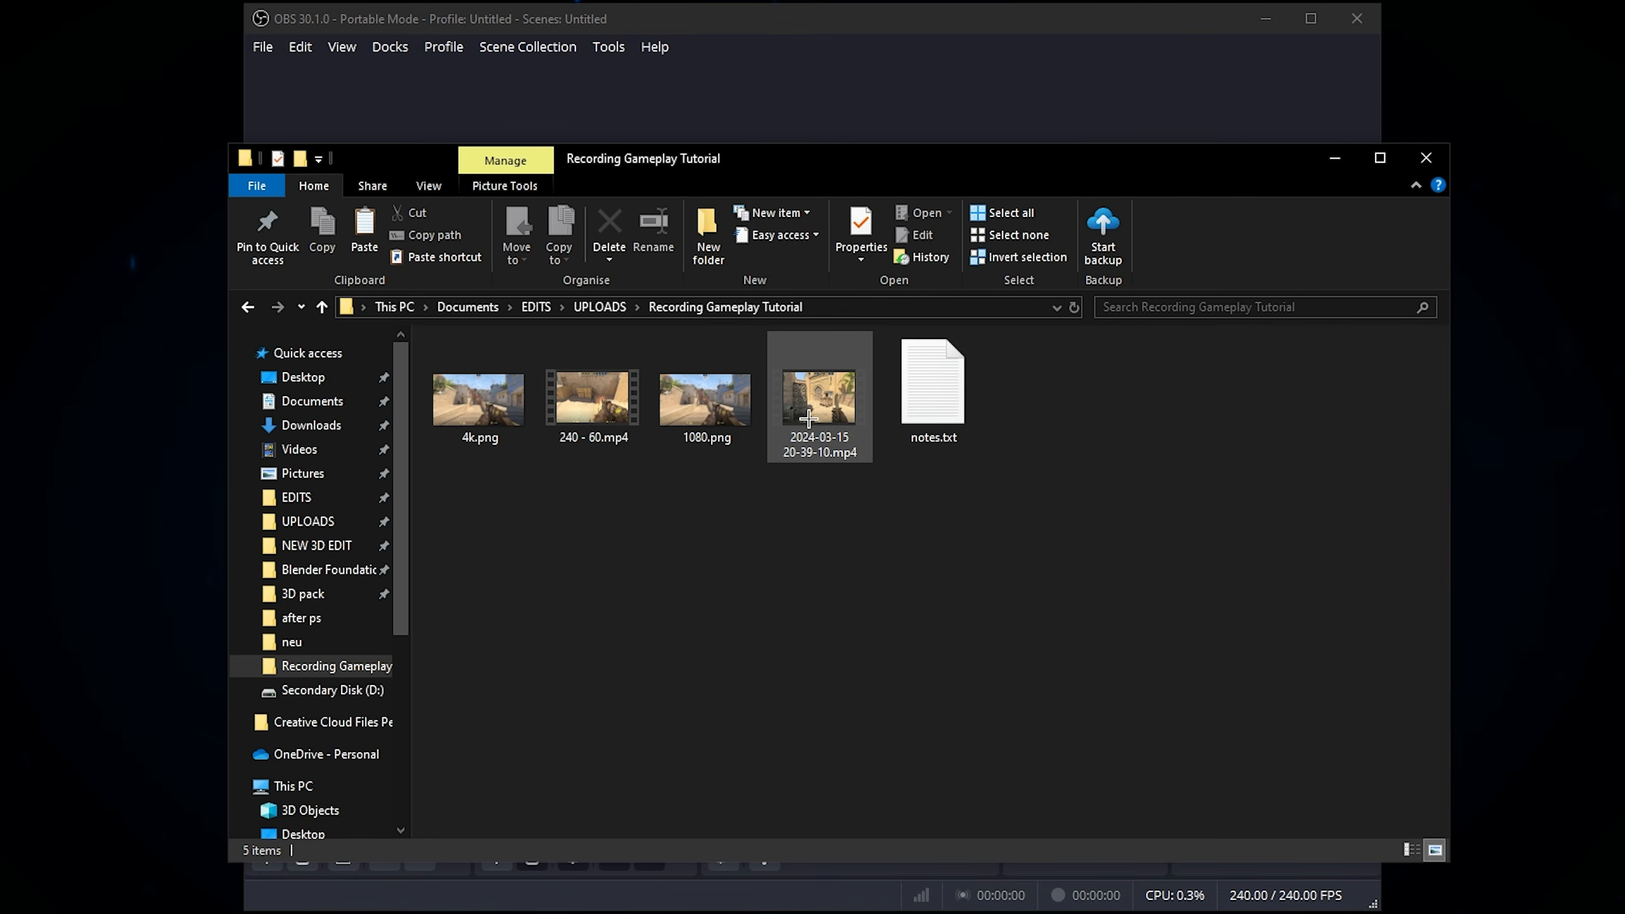
right_click(831, 392)
click(910, 905)
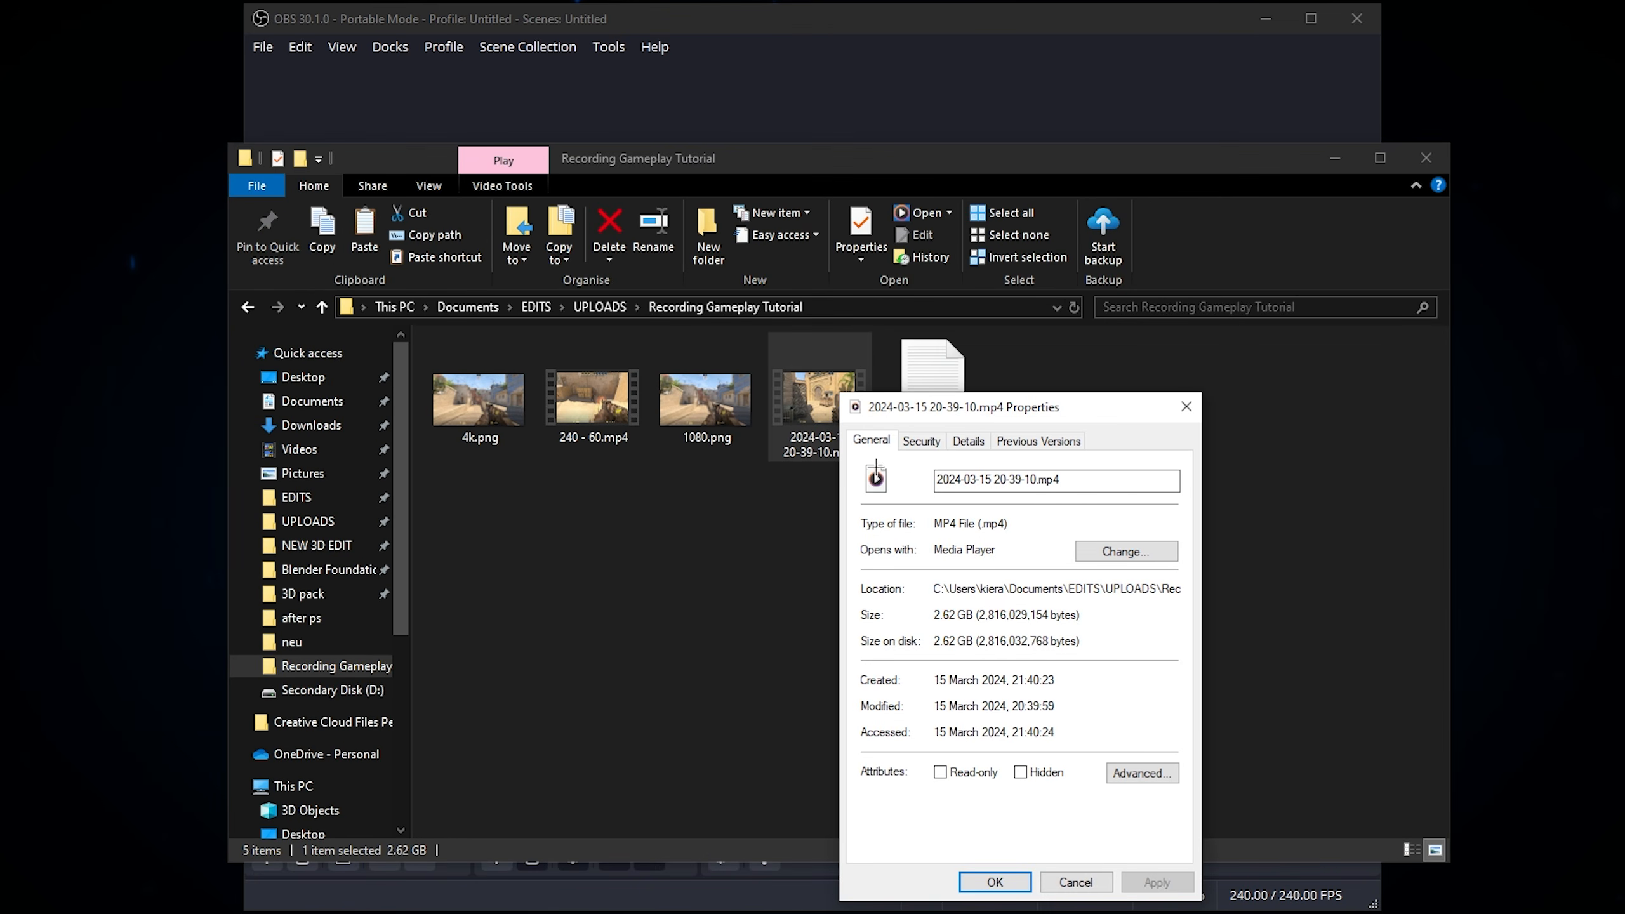
click(967, 442)
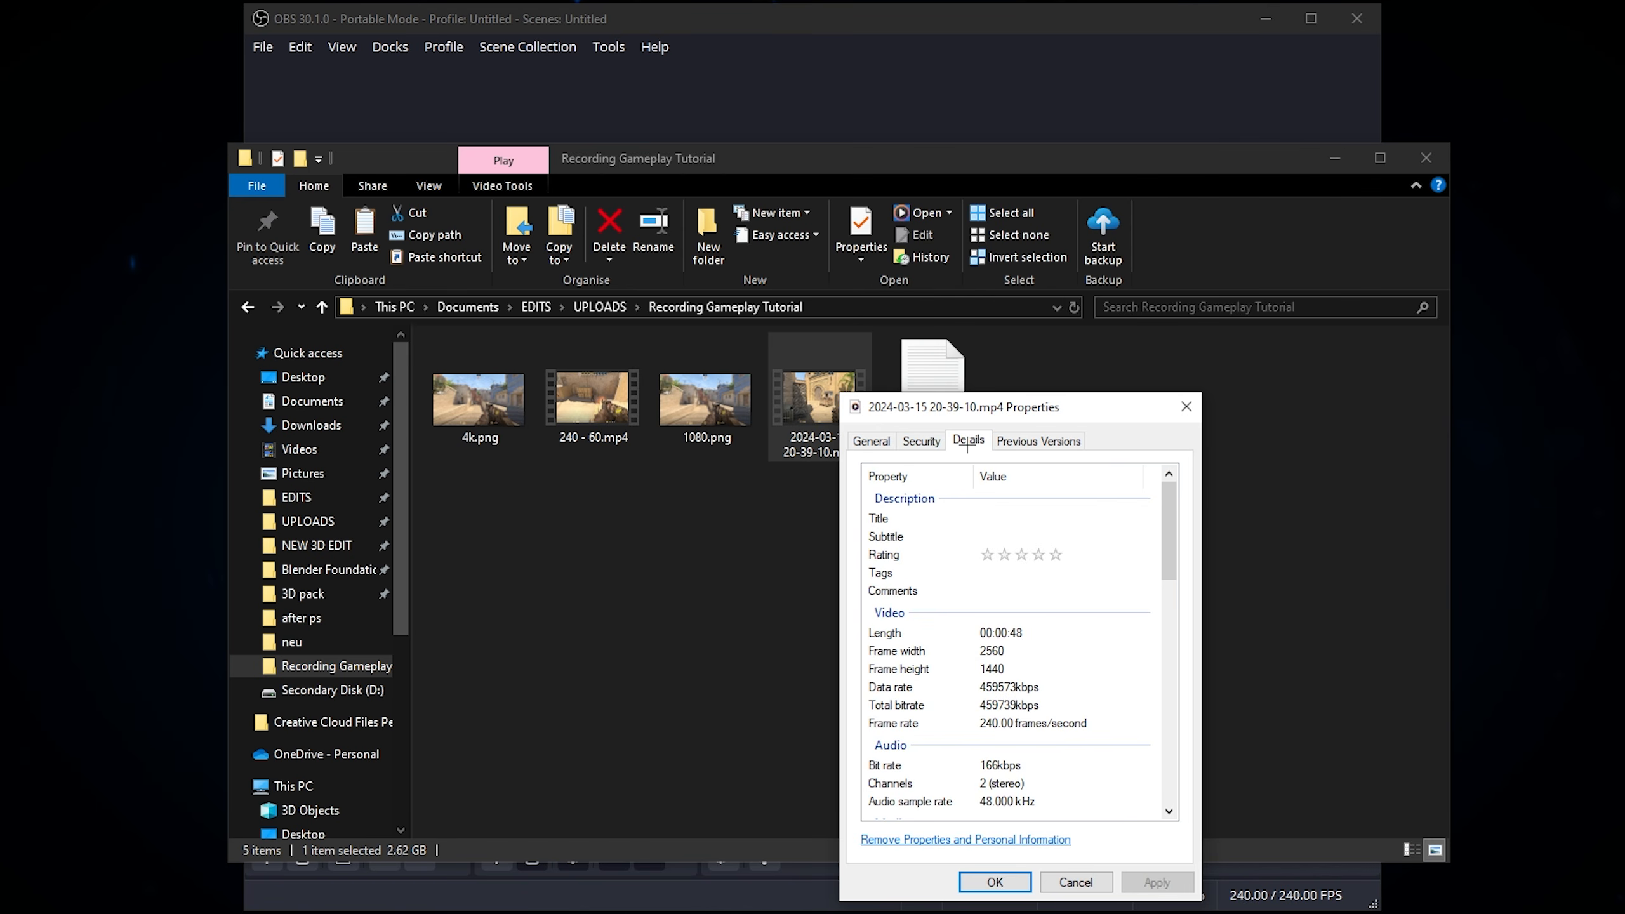
click(871, 440)
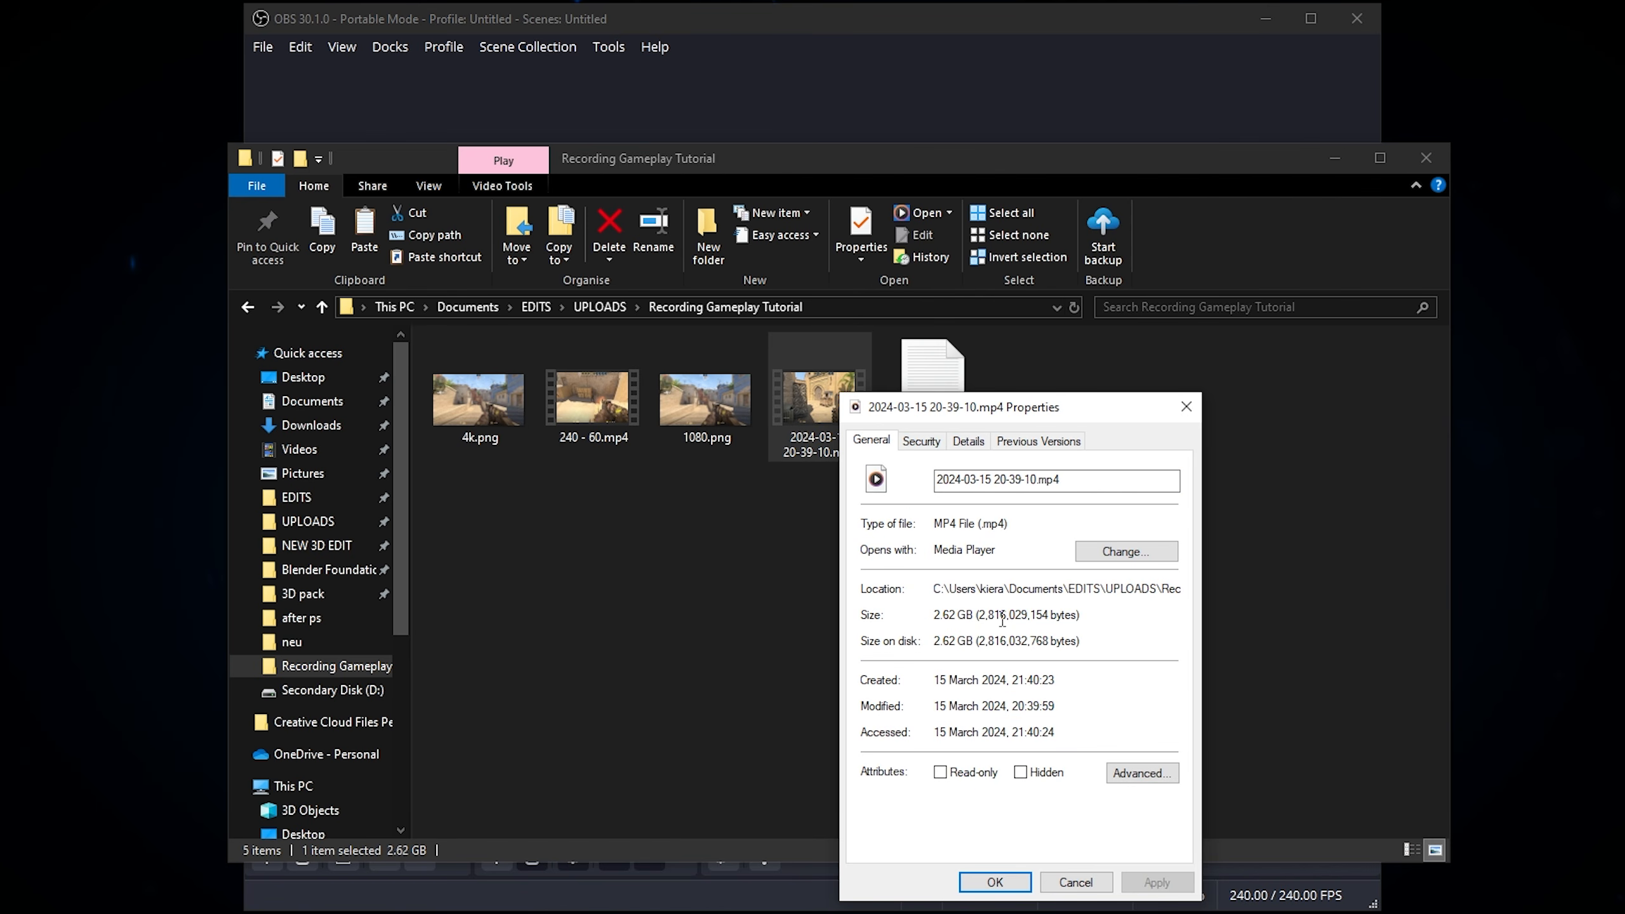
click(967, 441)
click(1007, 632)
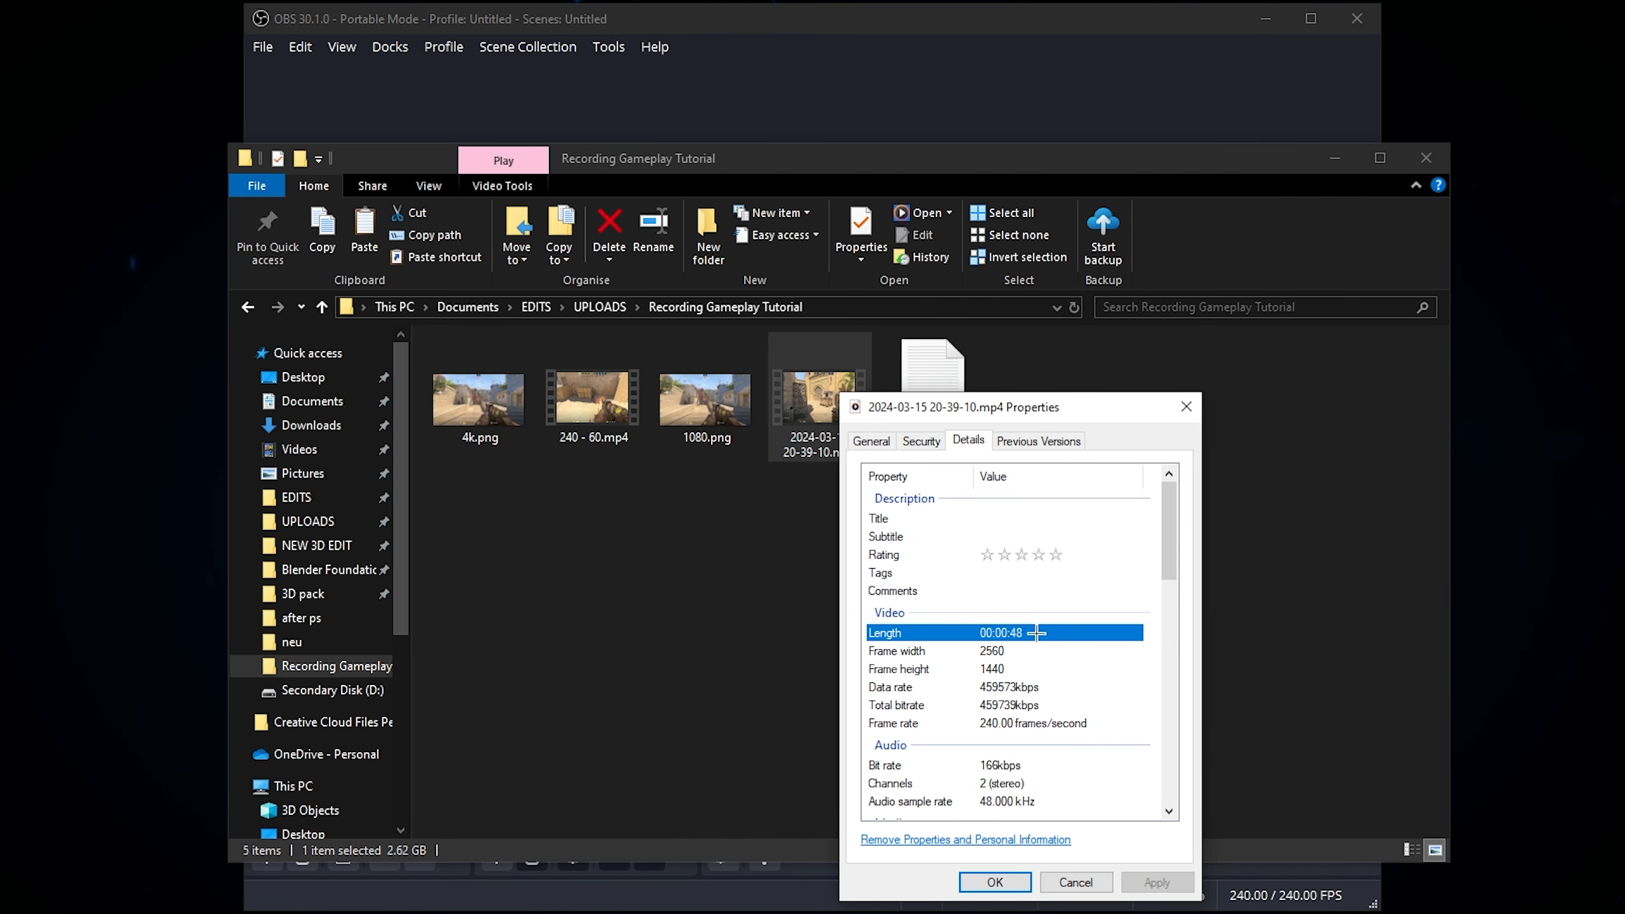
Step: Recheck the recording's file size, and inspect its frame dimensions and other video details
click(871, 439)
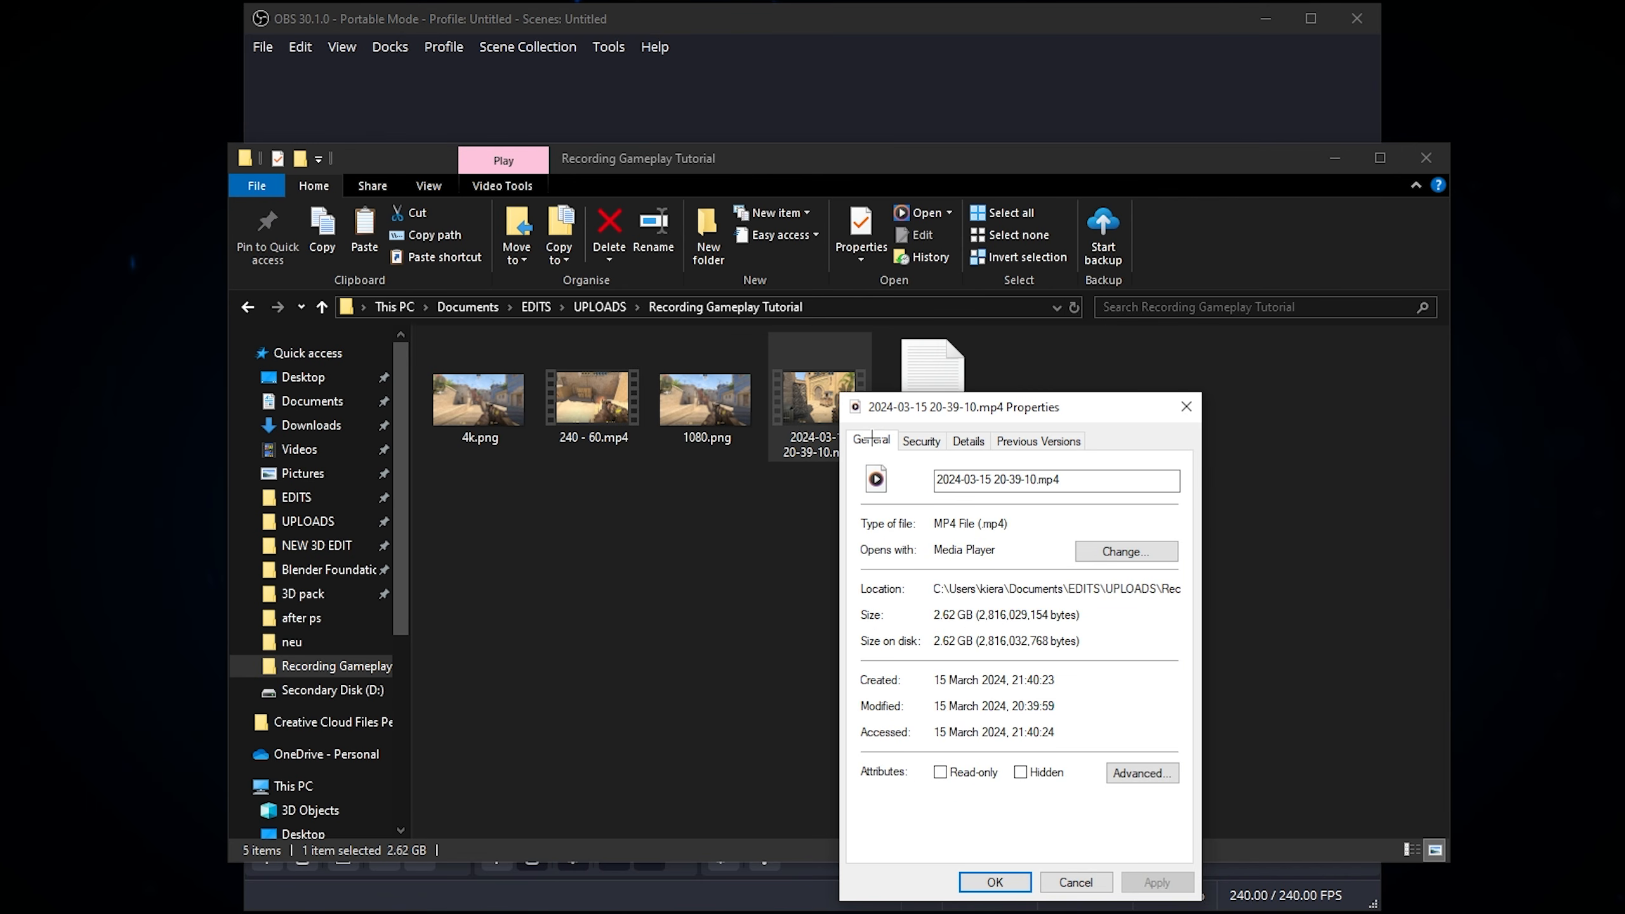
drag(931, 617, 1090, 618)
click(1091, 618)
drag(1090, 614, 919, 610)
click(1006, 615)
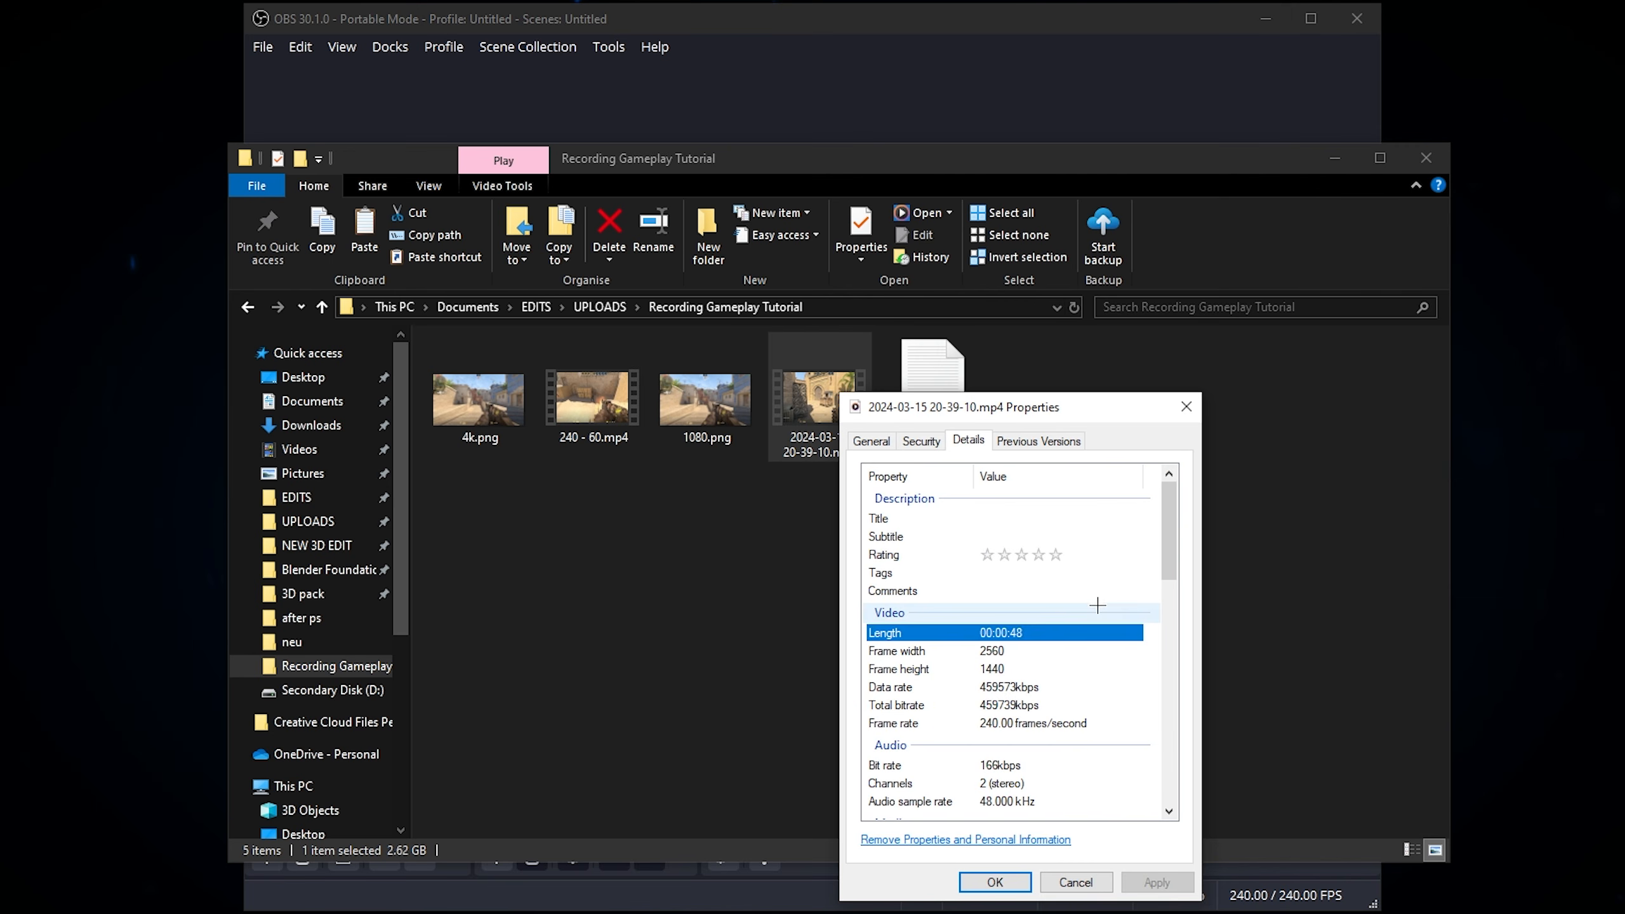
drag(1175, 523, 1170, 552)
click(1006, 551)
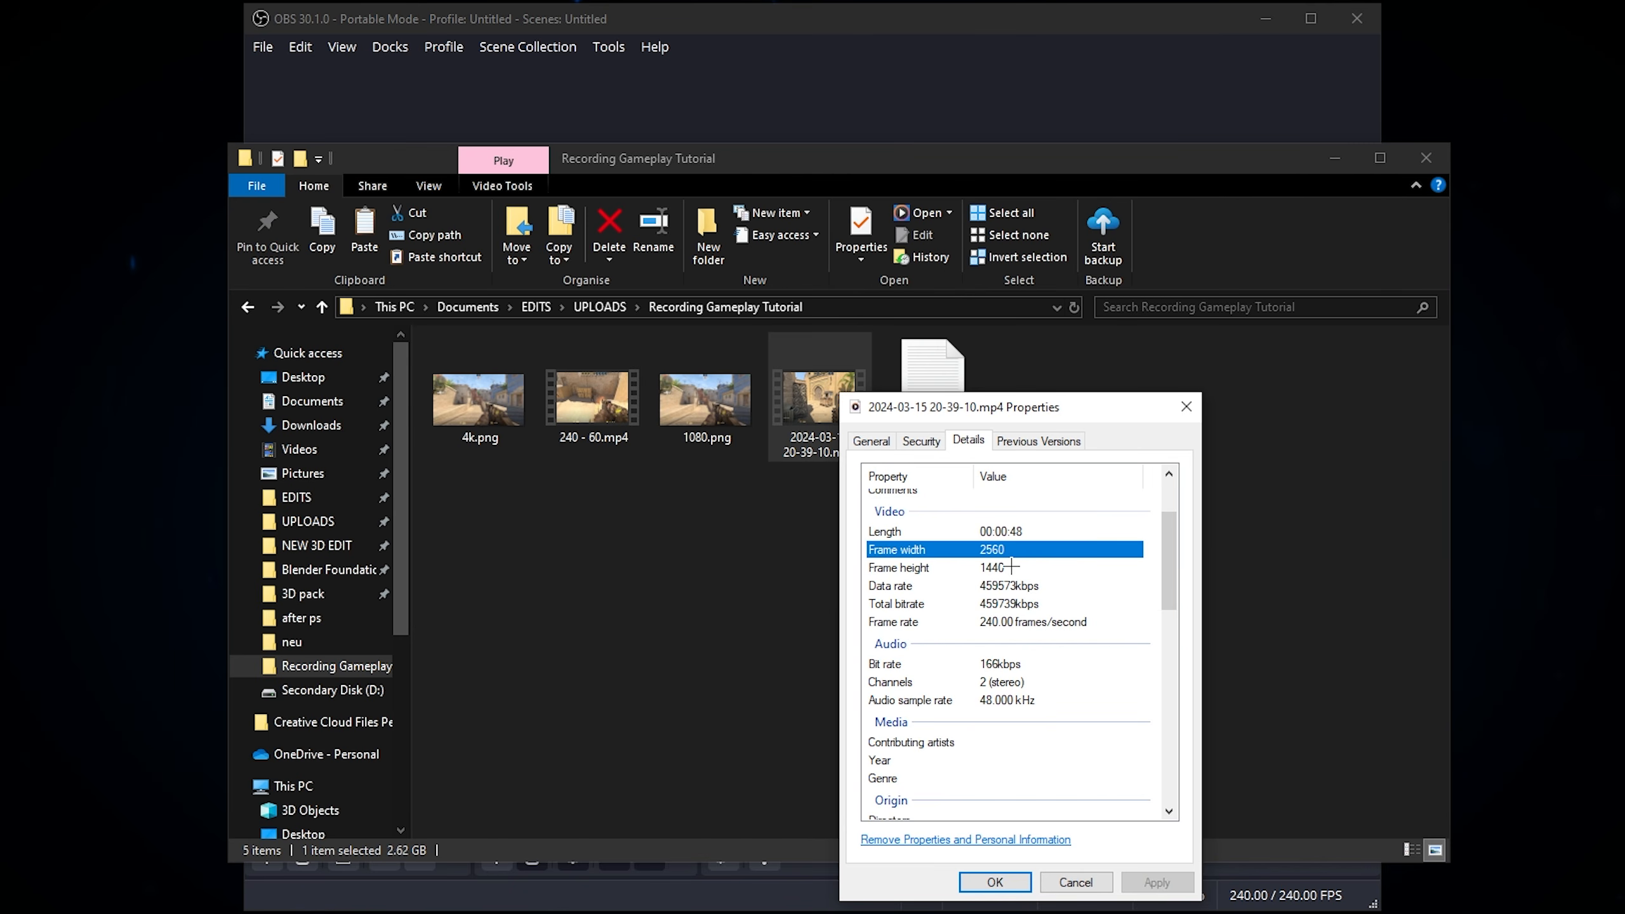
Step: Check the recording's frame rate in its video details, and close the properties without making changes
click(987, 624)
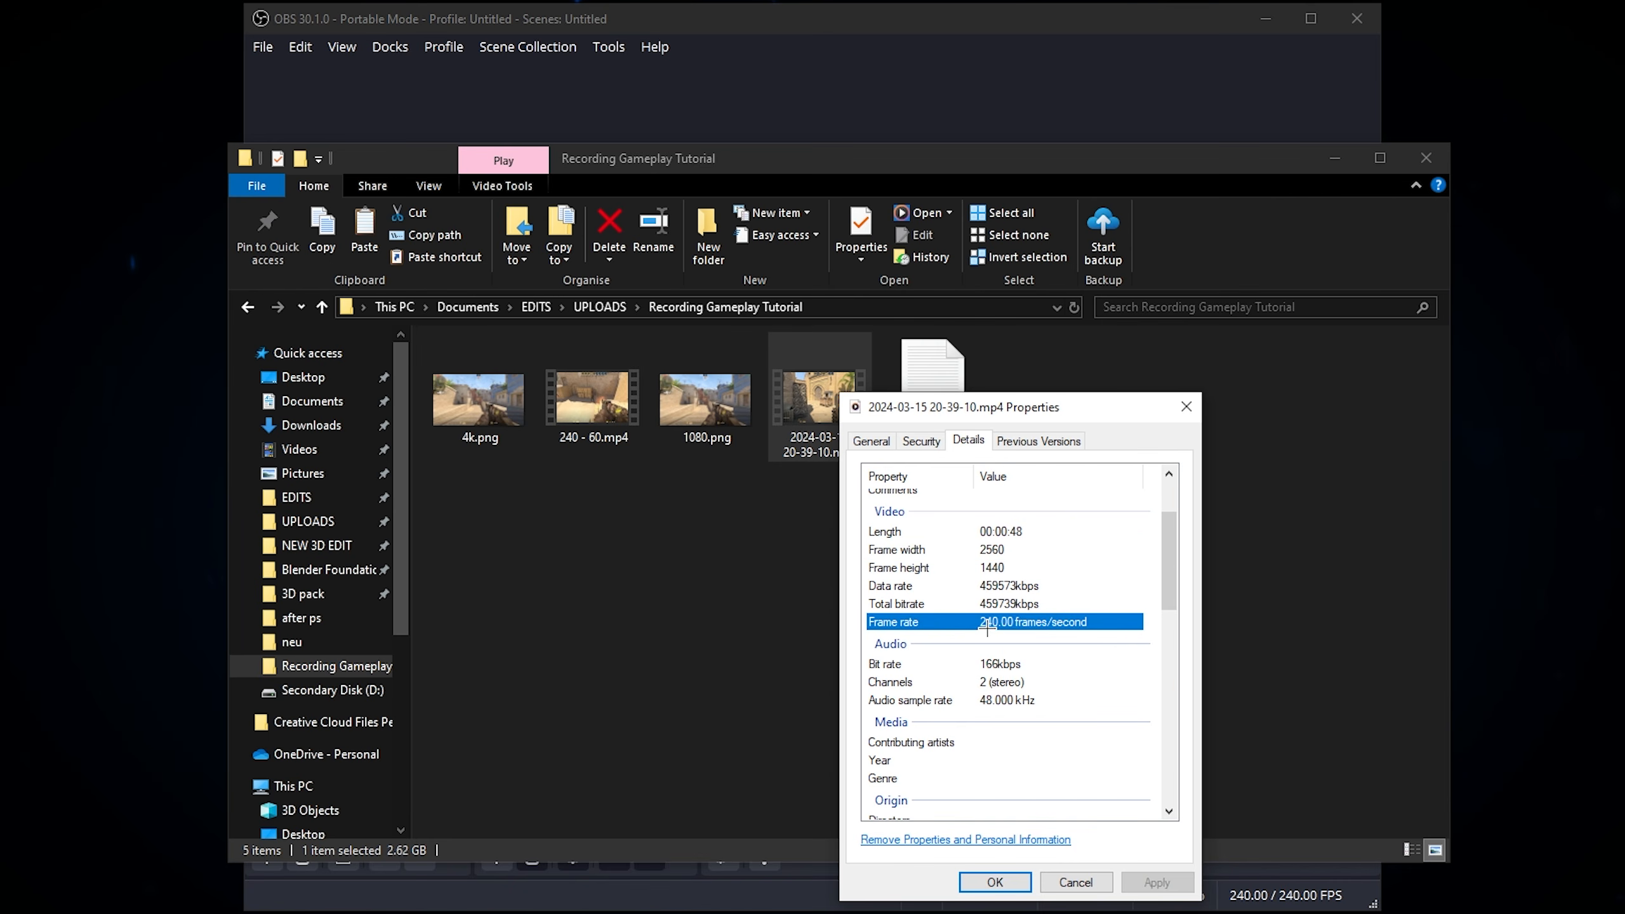
click(1076, 882)
double_click(832, 417)
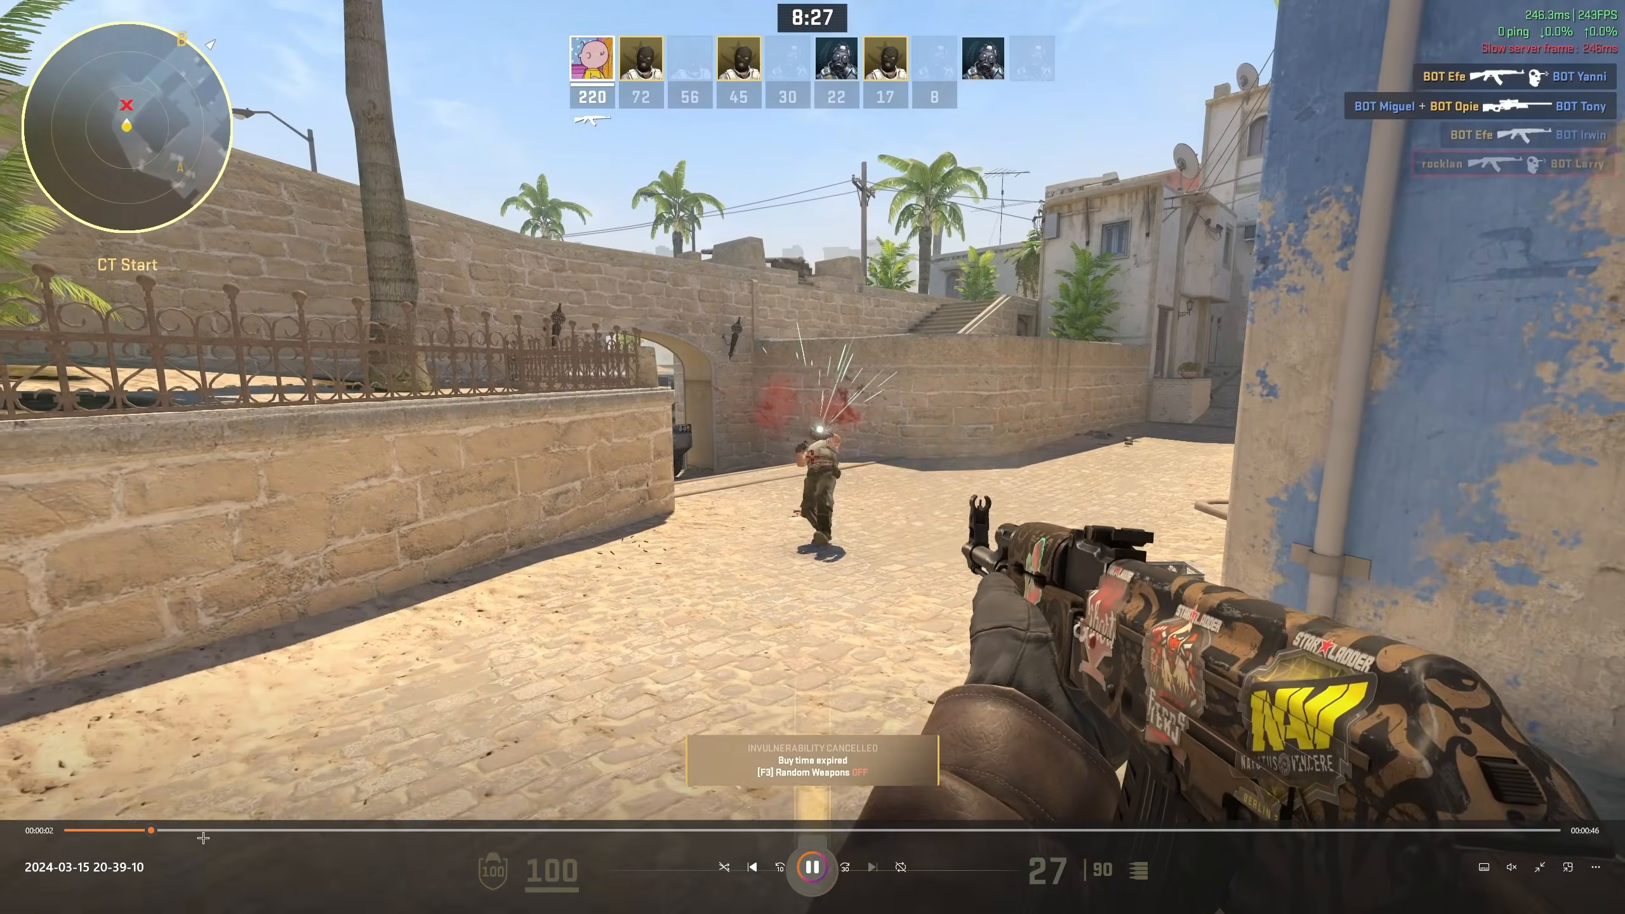
click(292, 832)
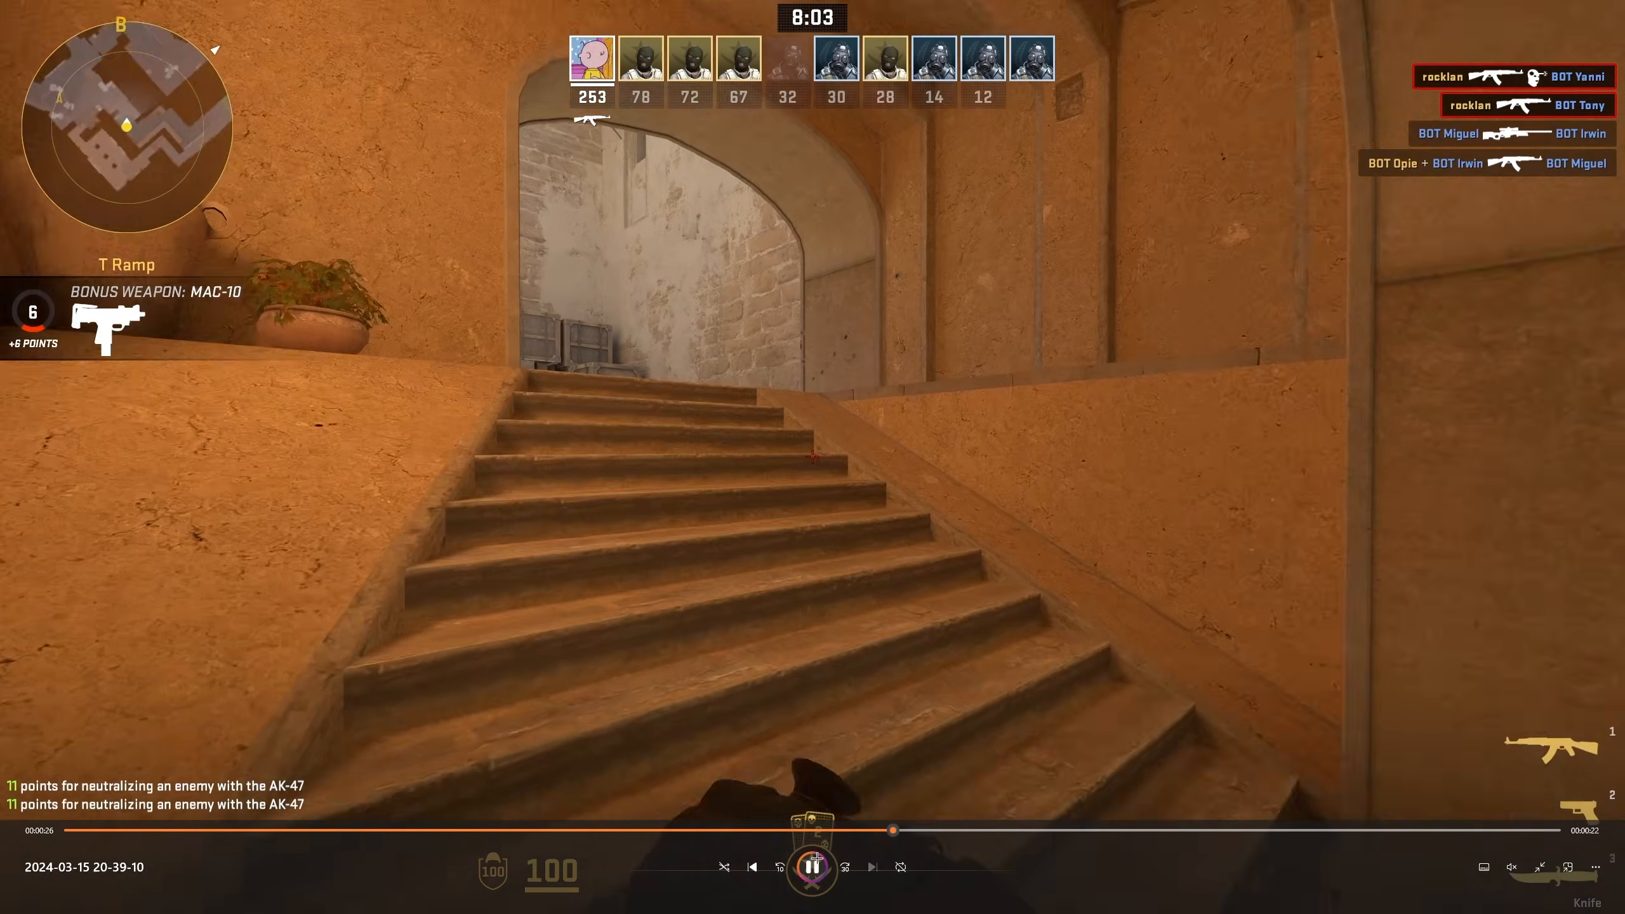
click(812, 867)
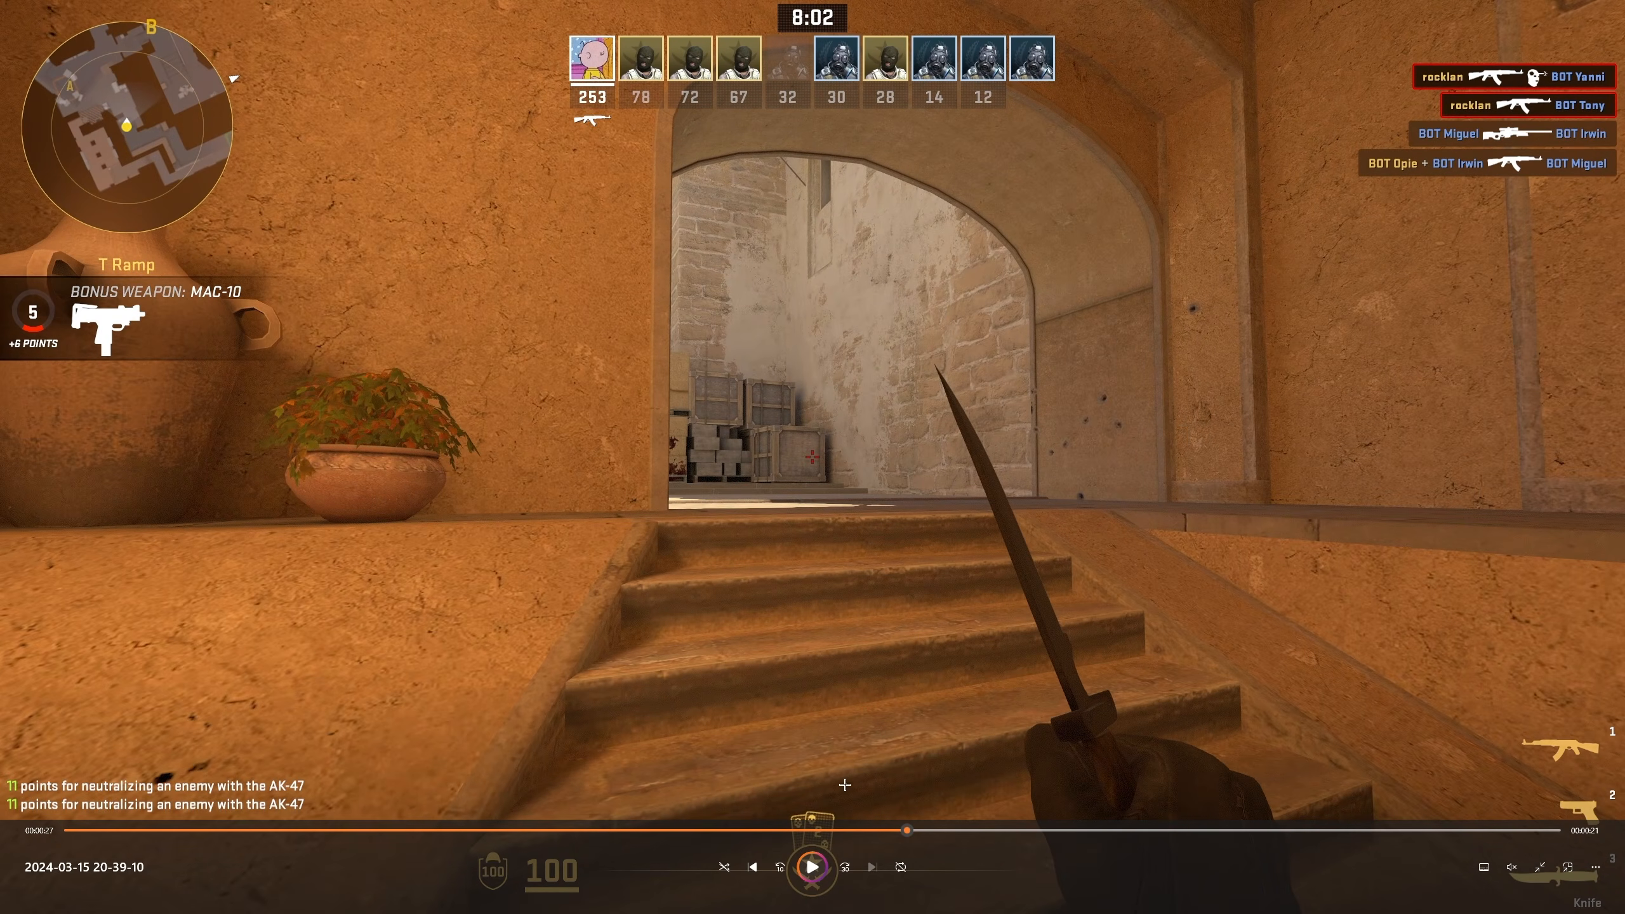
click(813, 867)
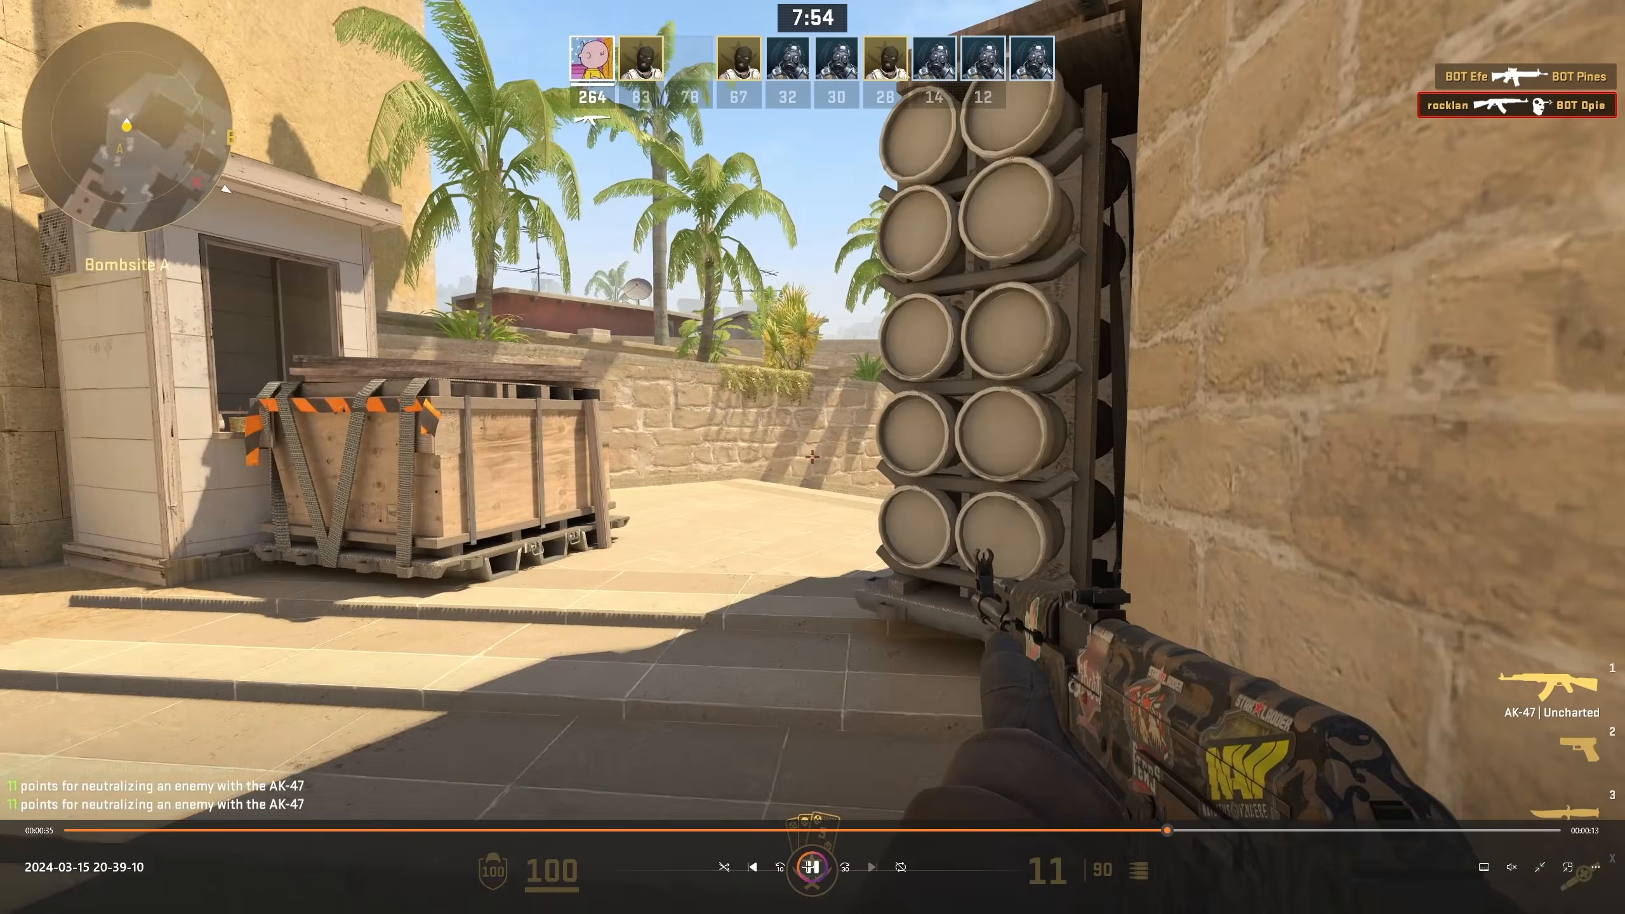
click(776, 734)
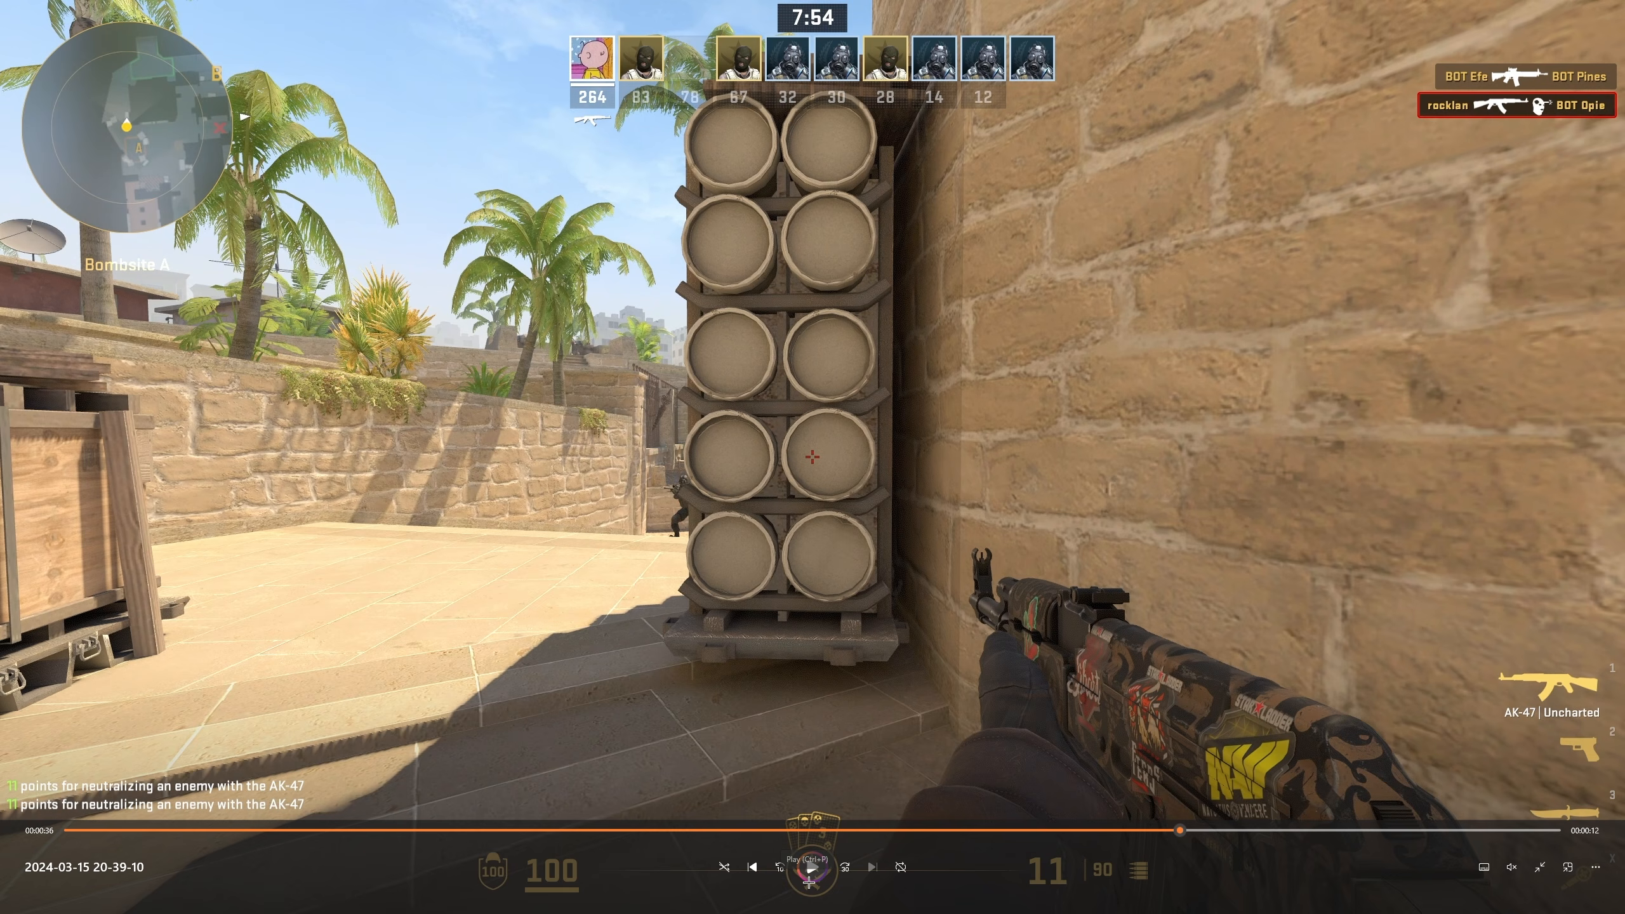
click(1092, 832)
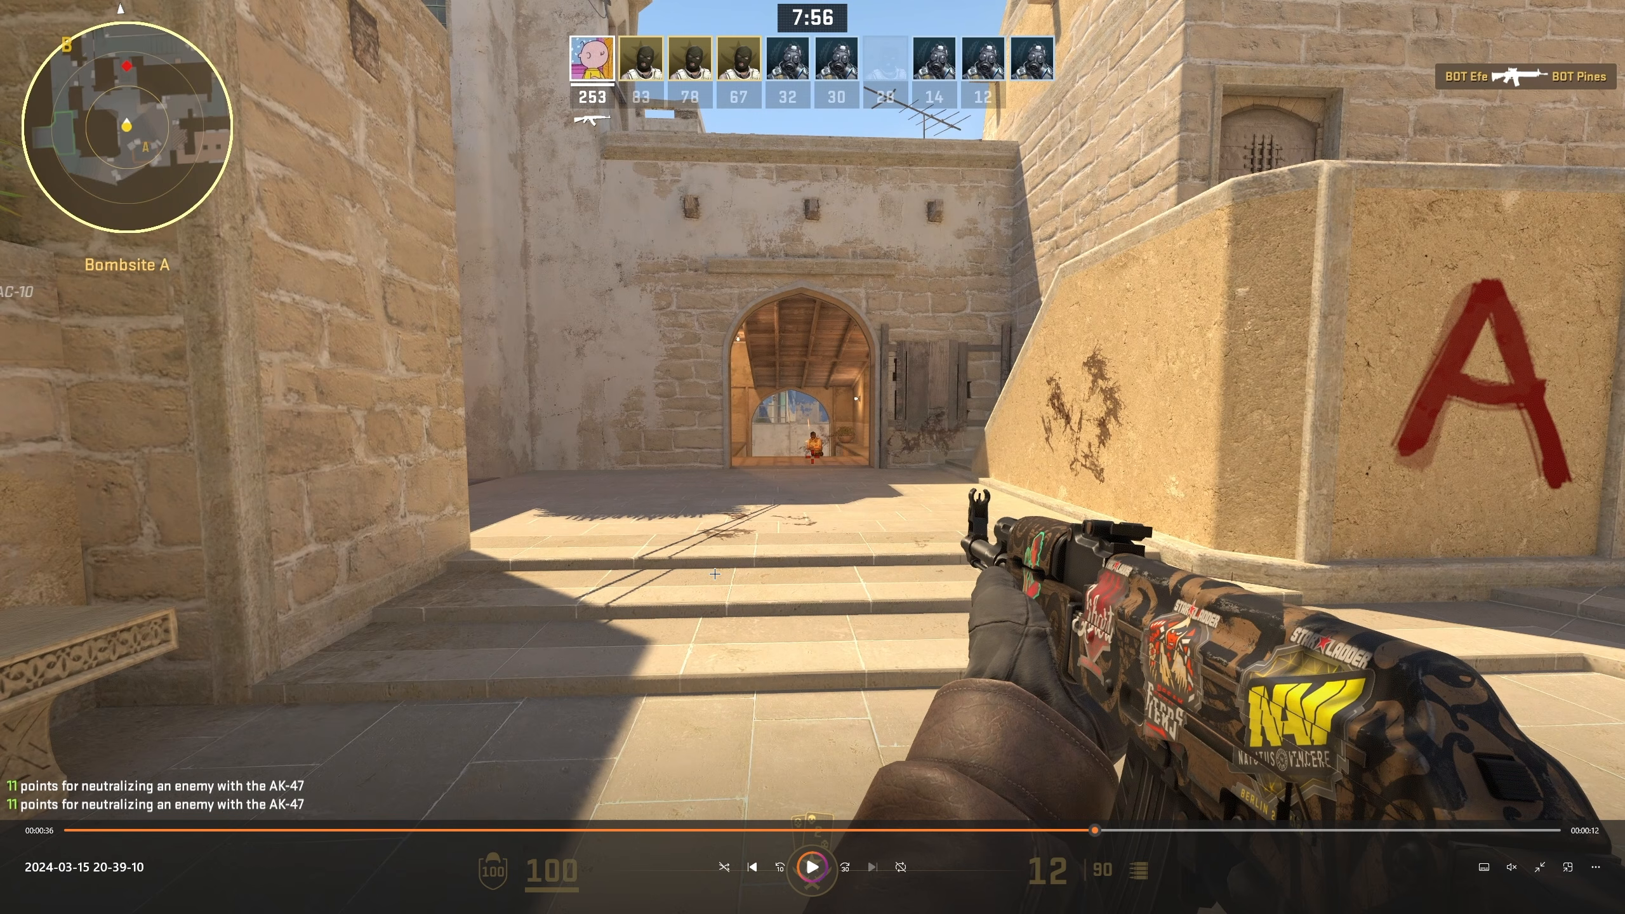
click(1608, 9)
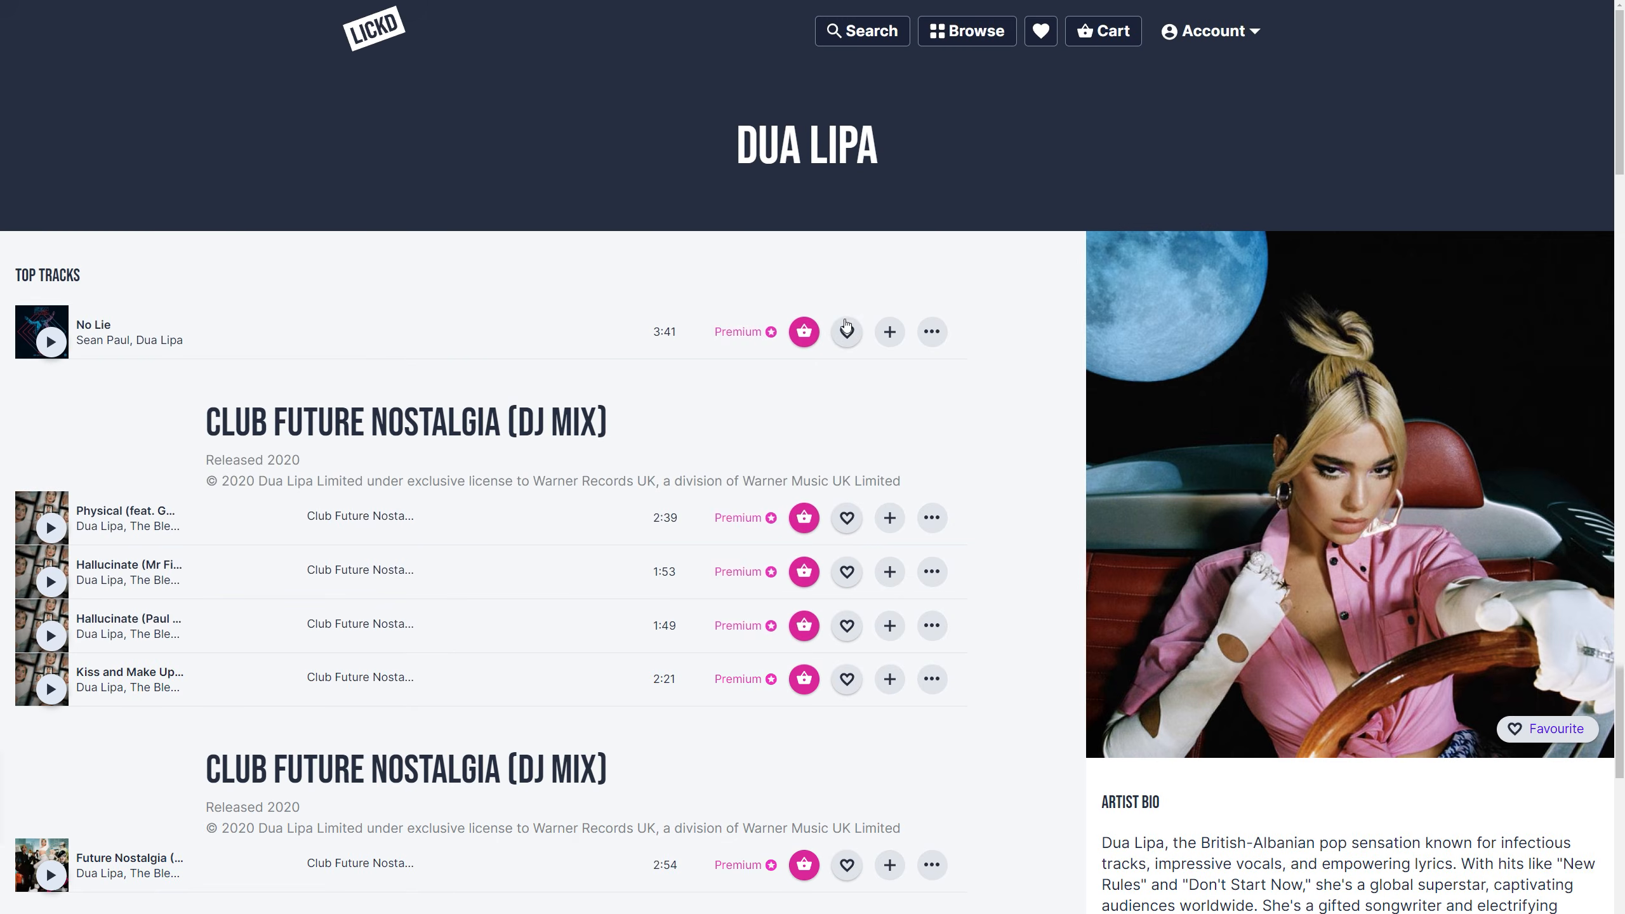
Step: On the Lickd website's Dua Lipa artist page, add the top track "No Lie" to the cart
click(802, 333)
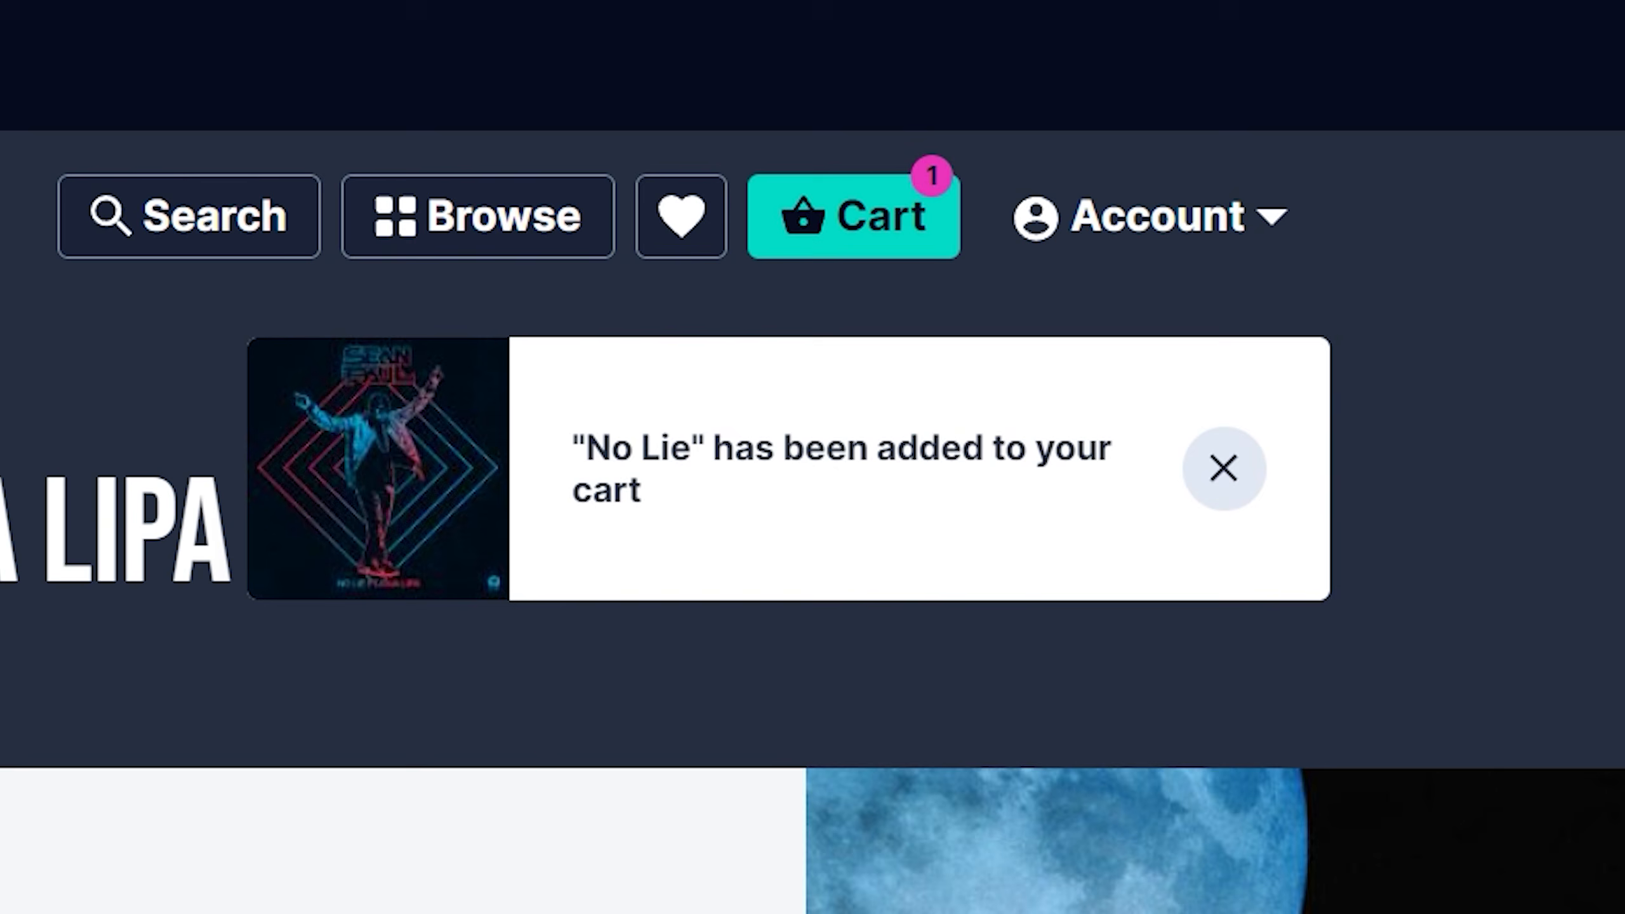
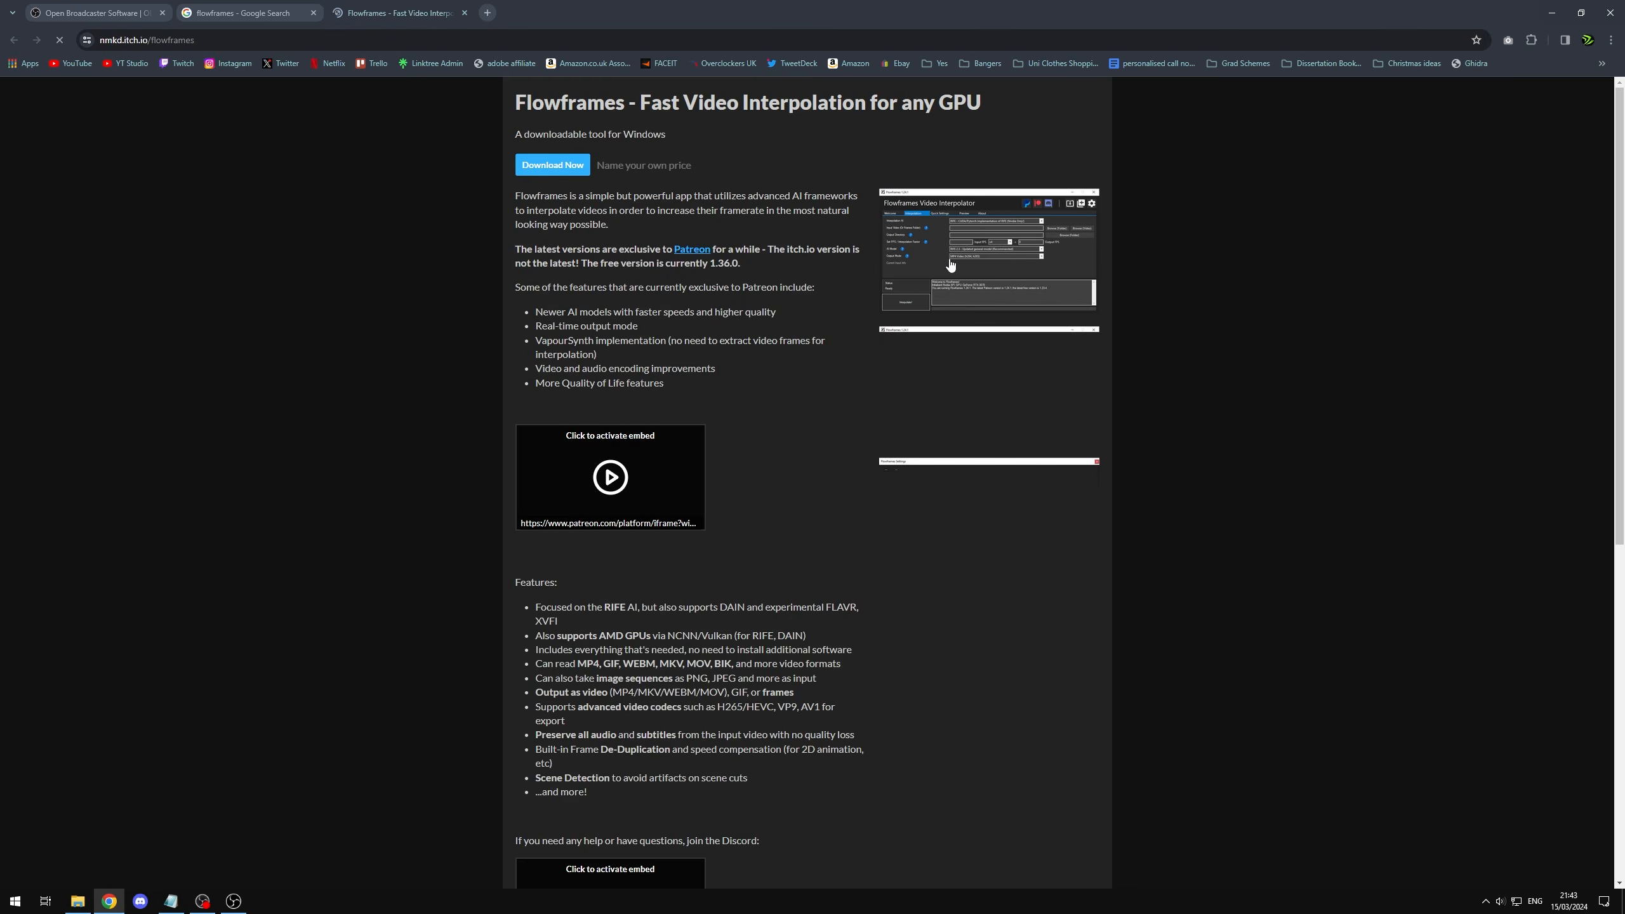
Step: Review the Flowframes download page's description, feature list and interpolation examples, and minimize the browser
drag(508, 102, 1050, 127)
click(1050, 127)
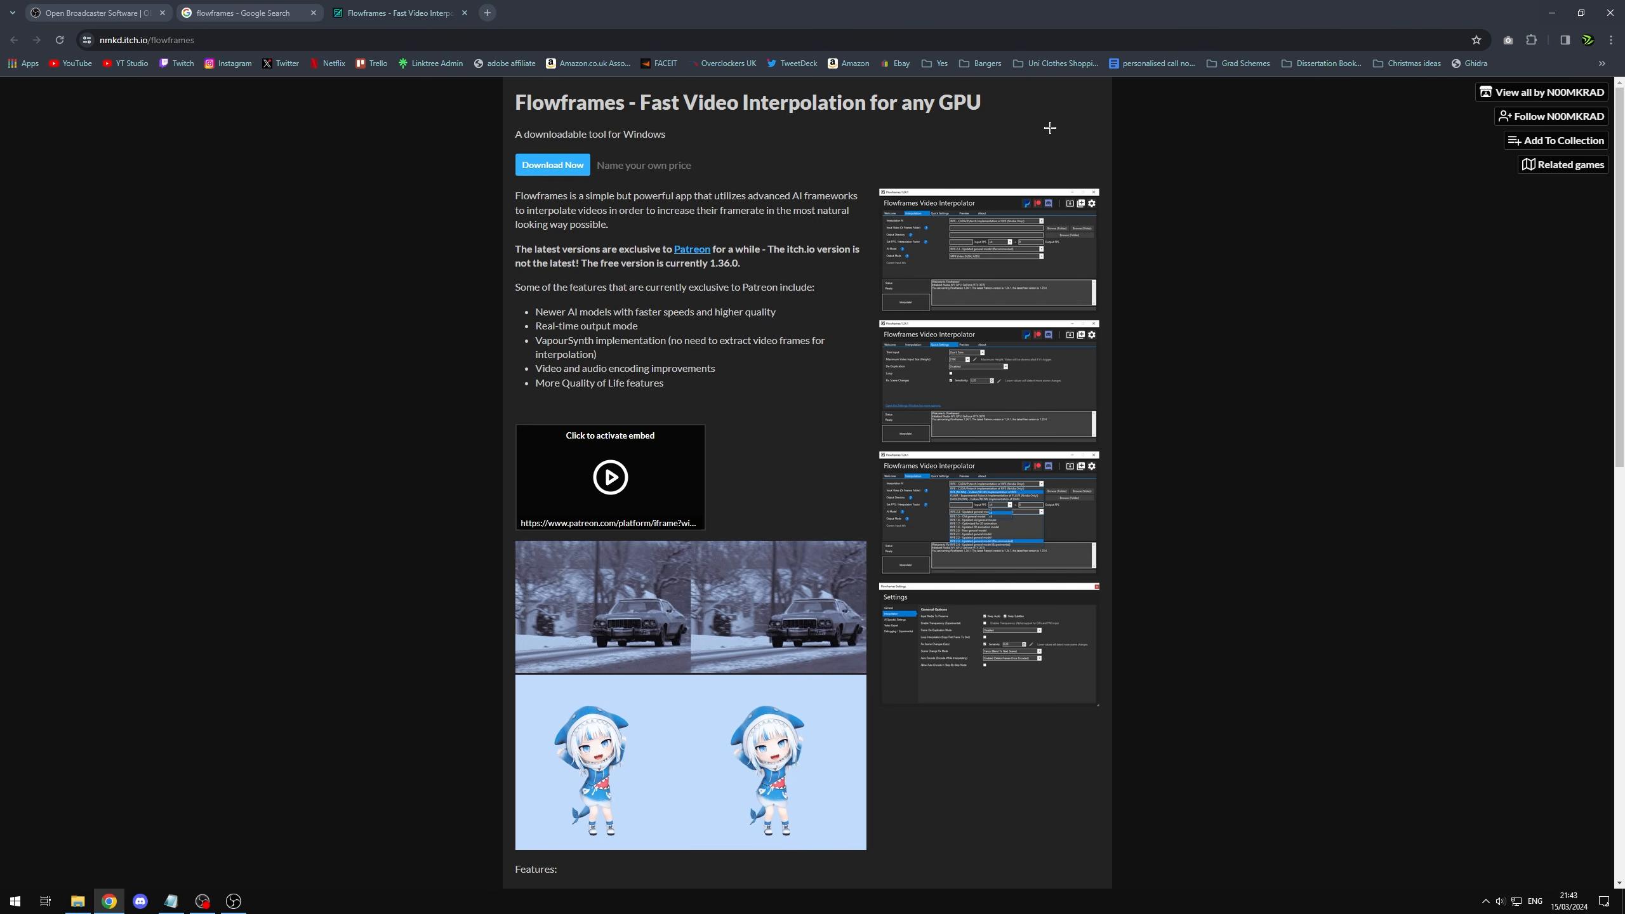
scroll(553, 517, down, 2)
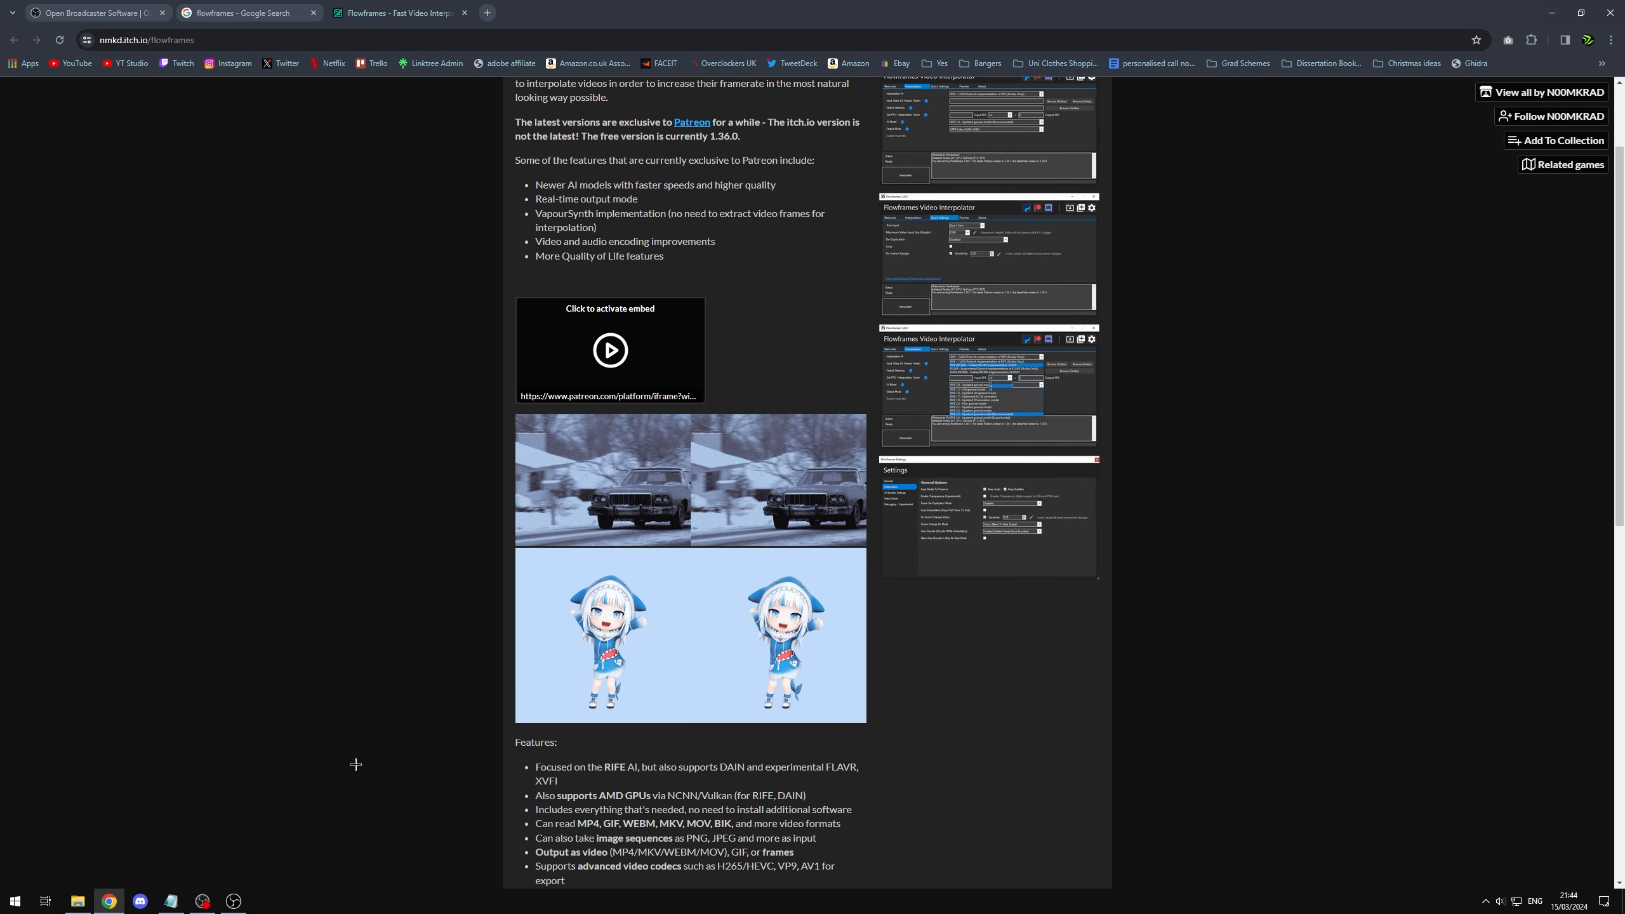
scroll(355, 765, up, 2)
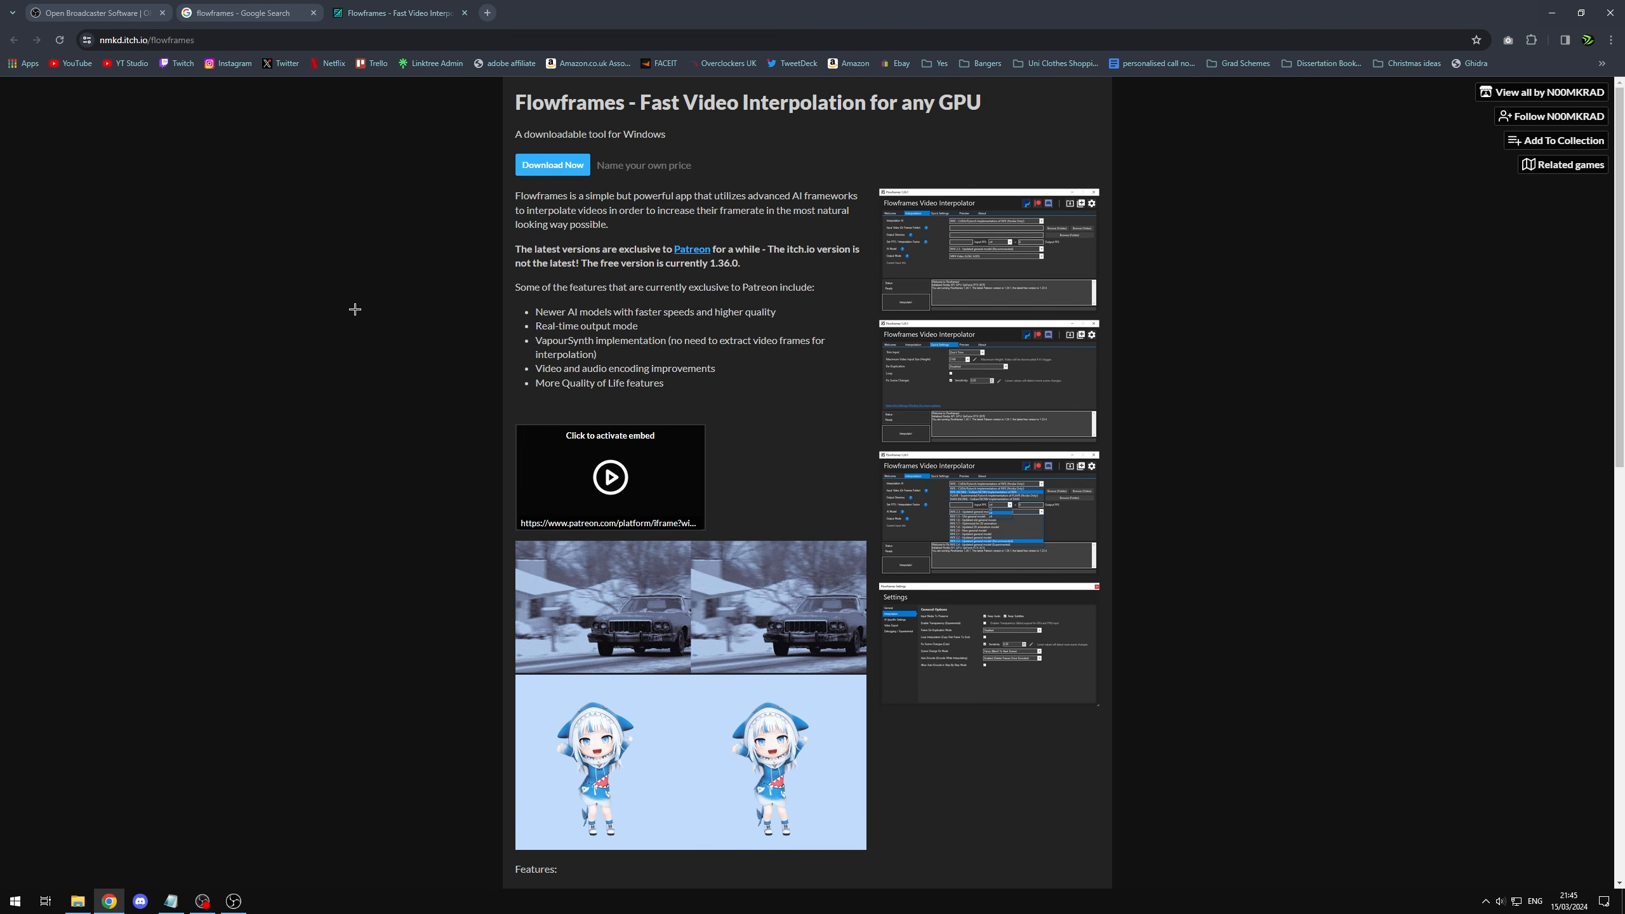
click(1542, 10)
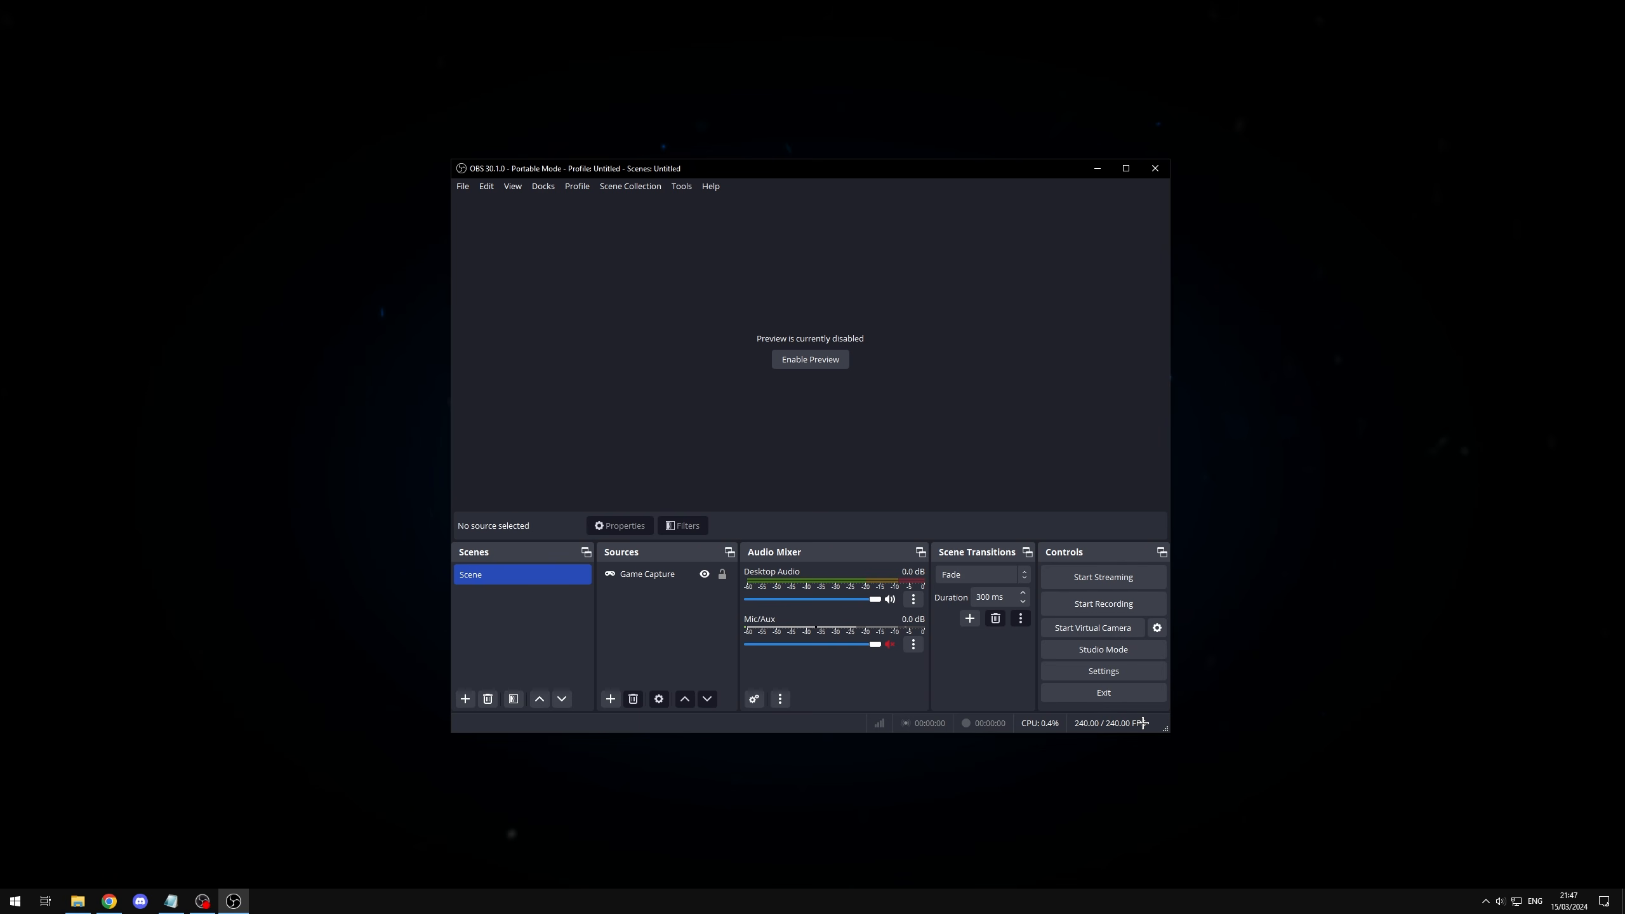
Step: Switch to Chrome and examine the upscaling and noise-reduction comparisons in the README of the nagadomi/waifu2x GitHub repository
click(110, 899)
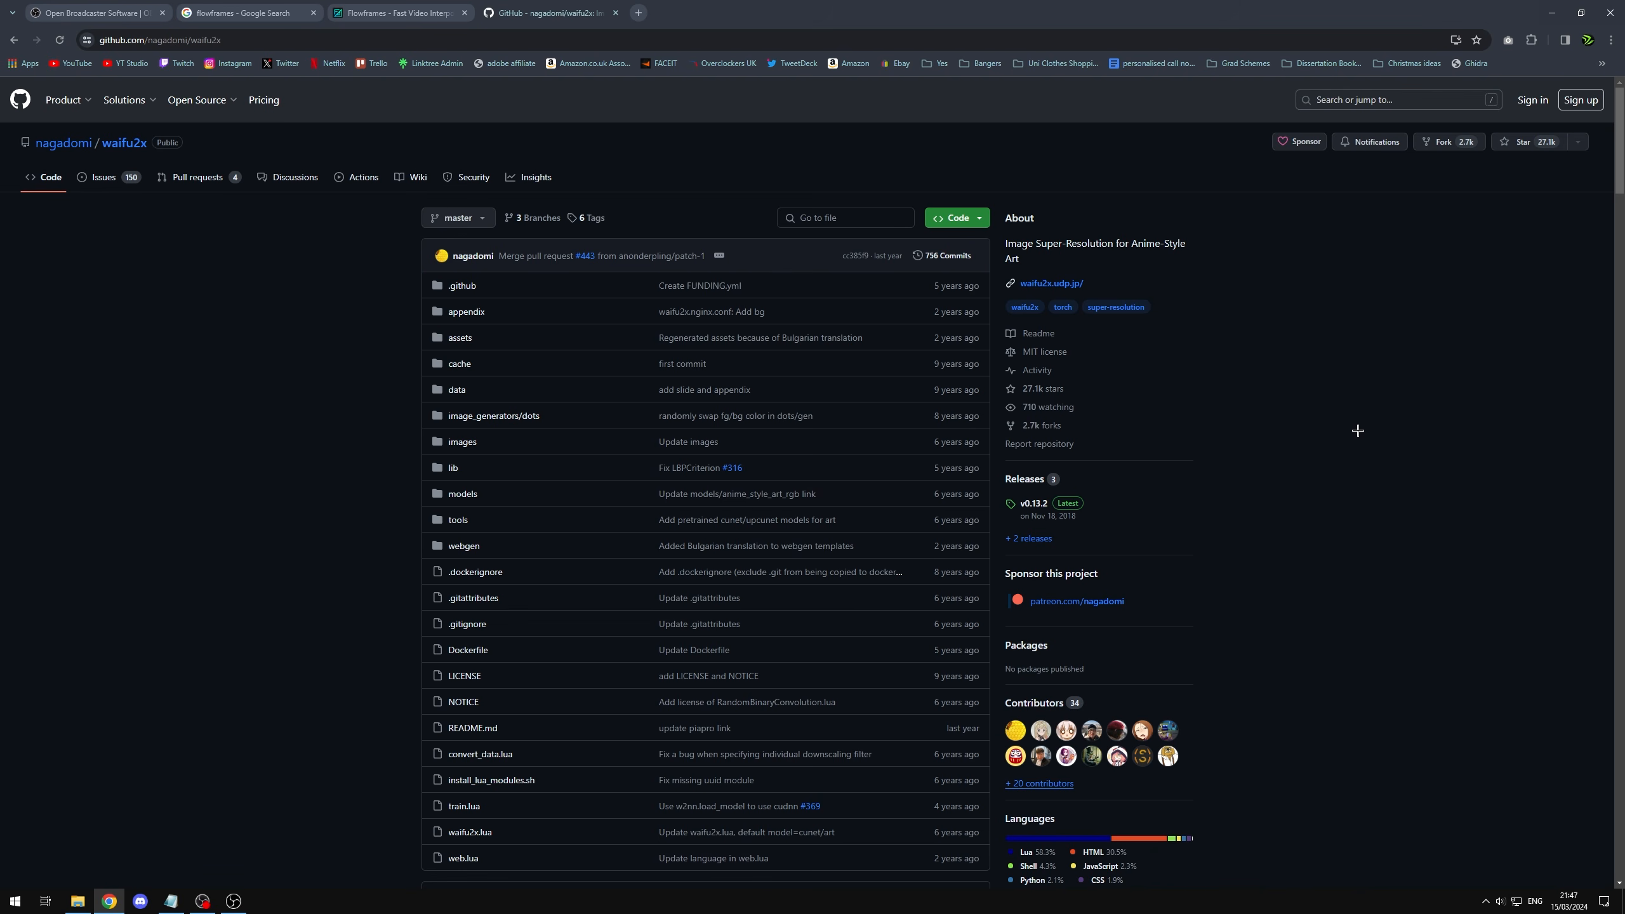
scroll(1365, 394, down, 12)
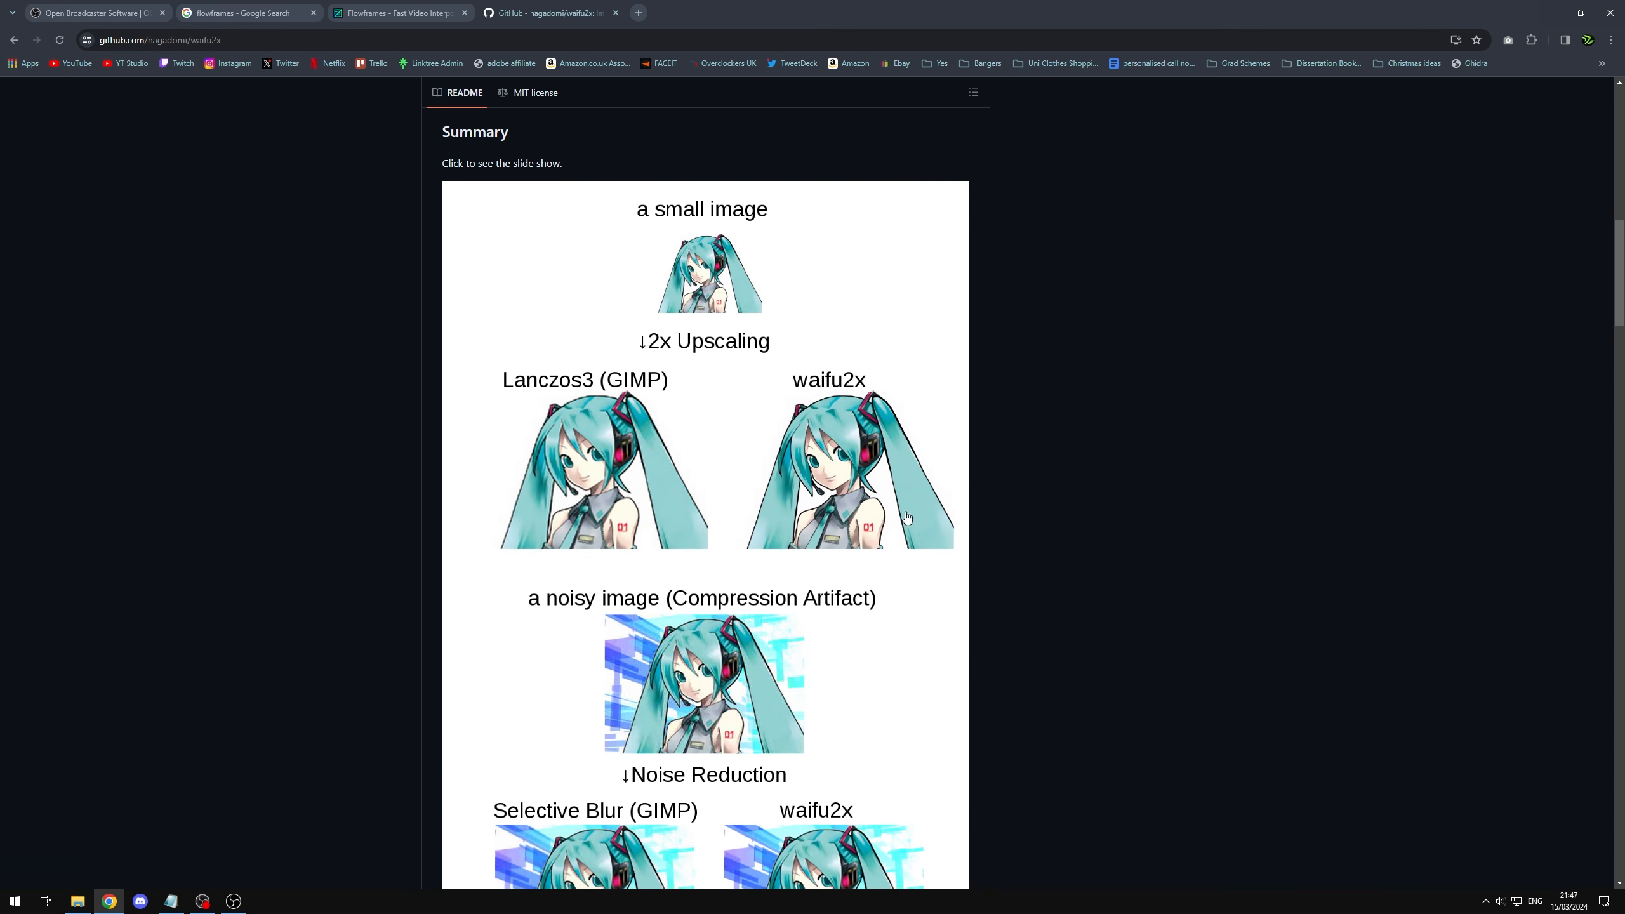
scroll(907, 518, down, 9)
scroll(837, 417, up, 5)
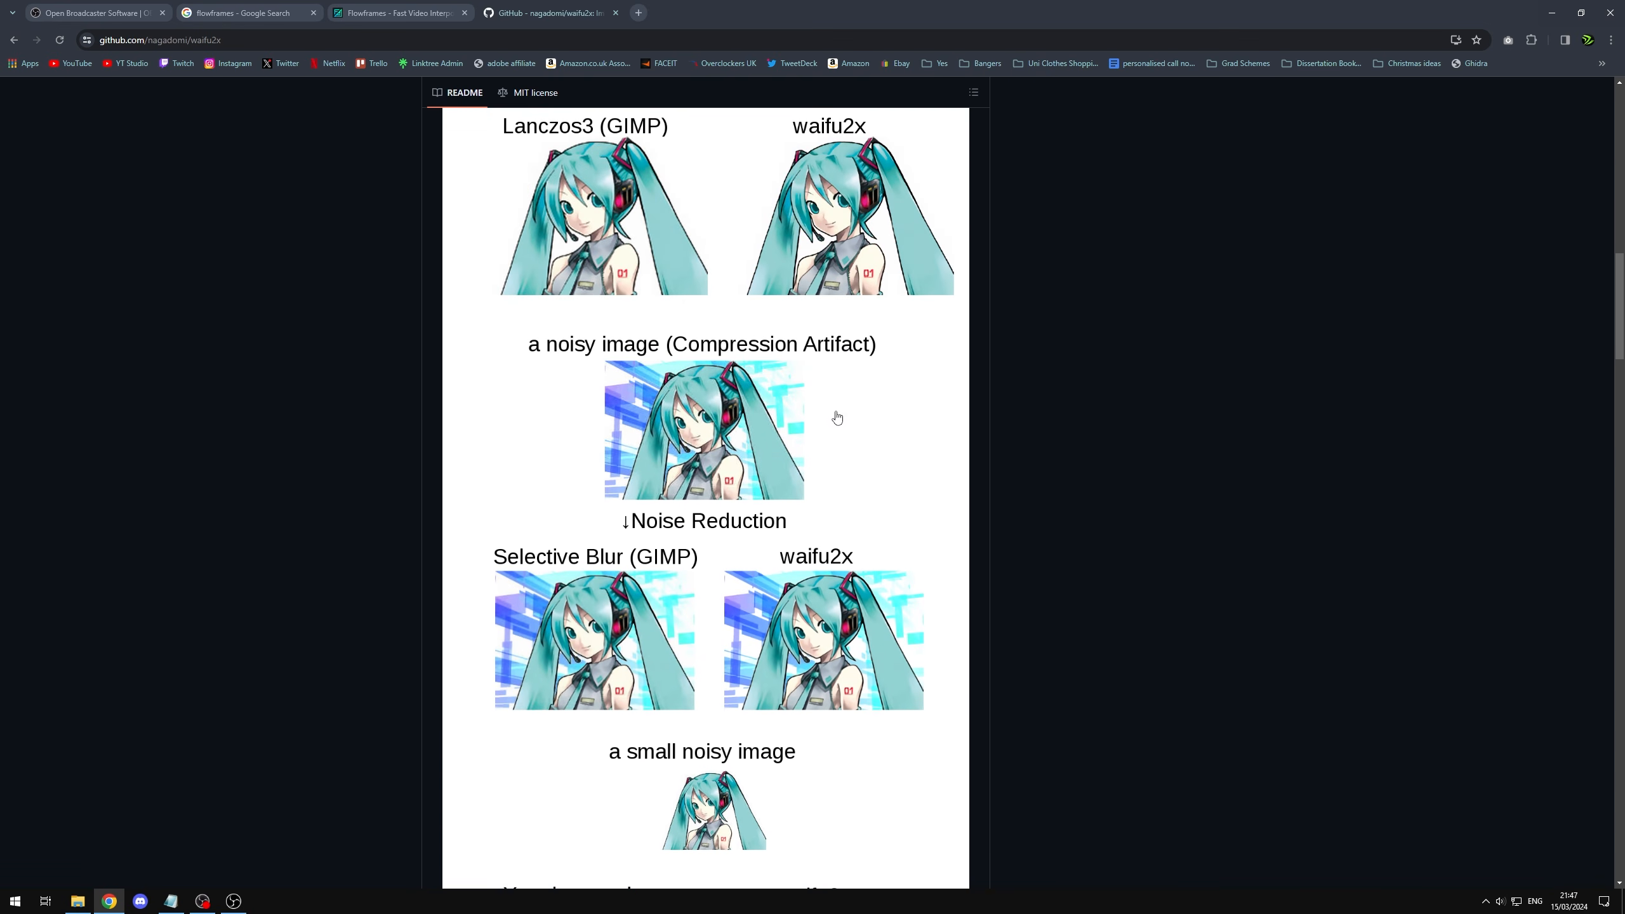
scroll(1137, 442, up, 3)
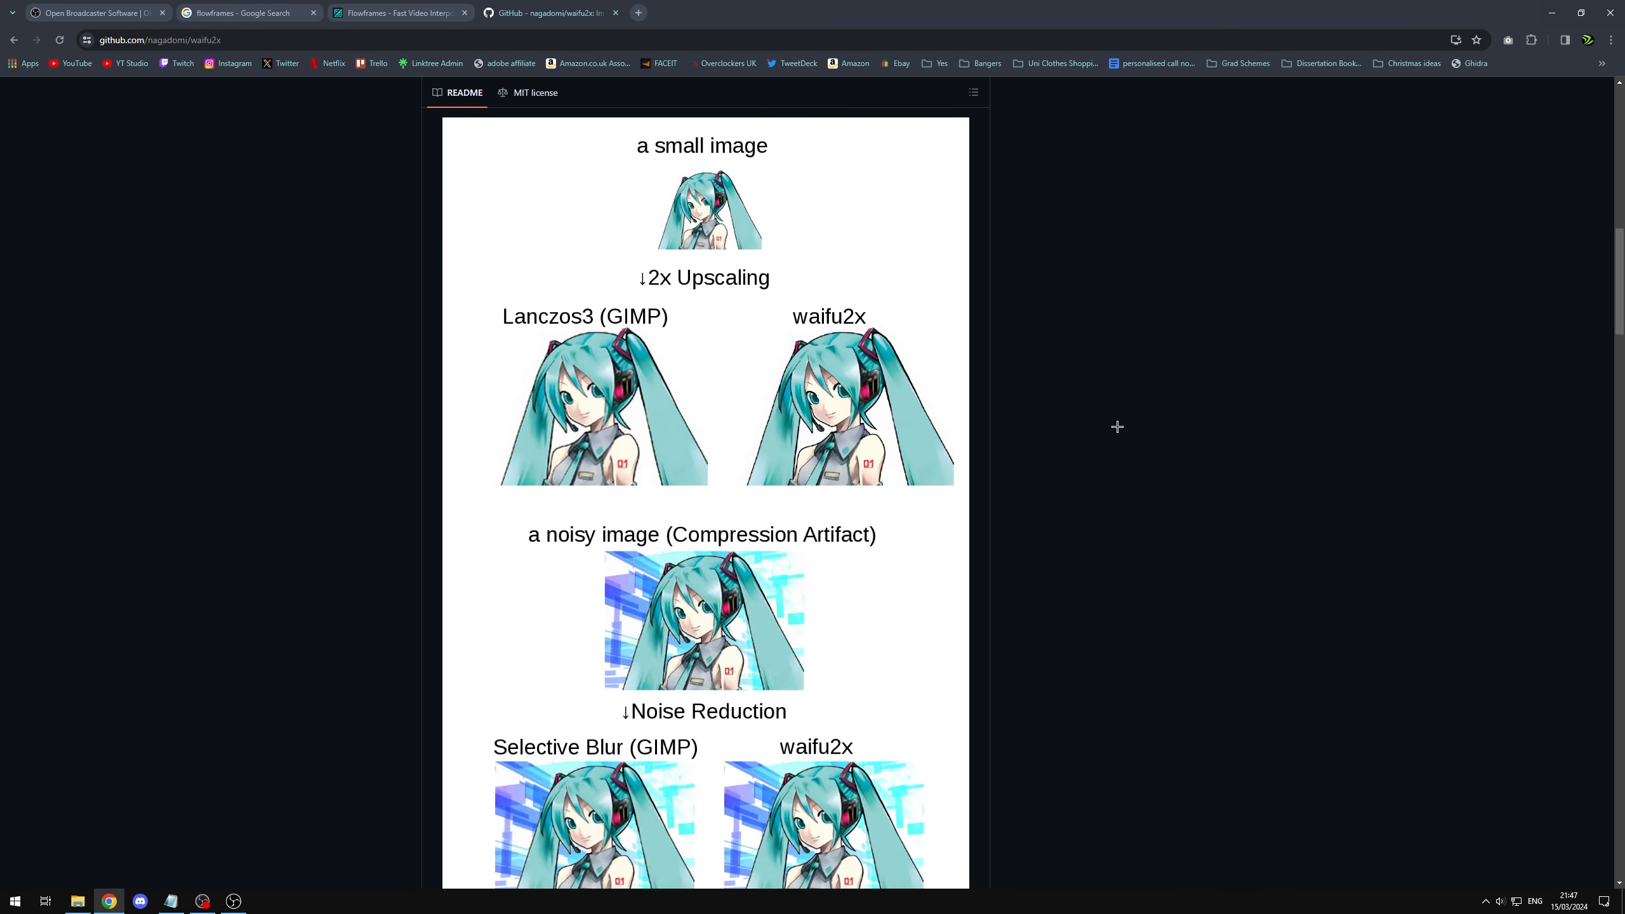
scroll(1118, 425, up, 3)
scroll(1081, 436, down, 3)
scroll(1081, 448, down, 20)
scroll(1100, 627, down, 10)
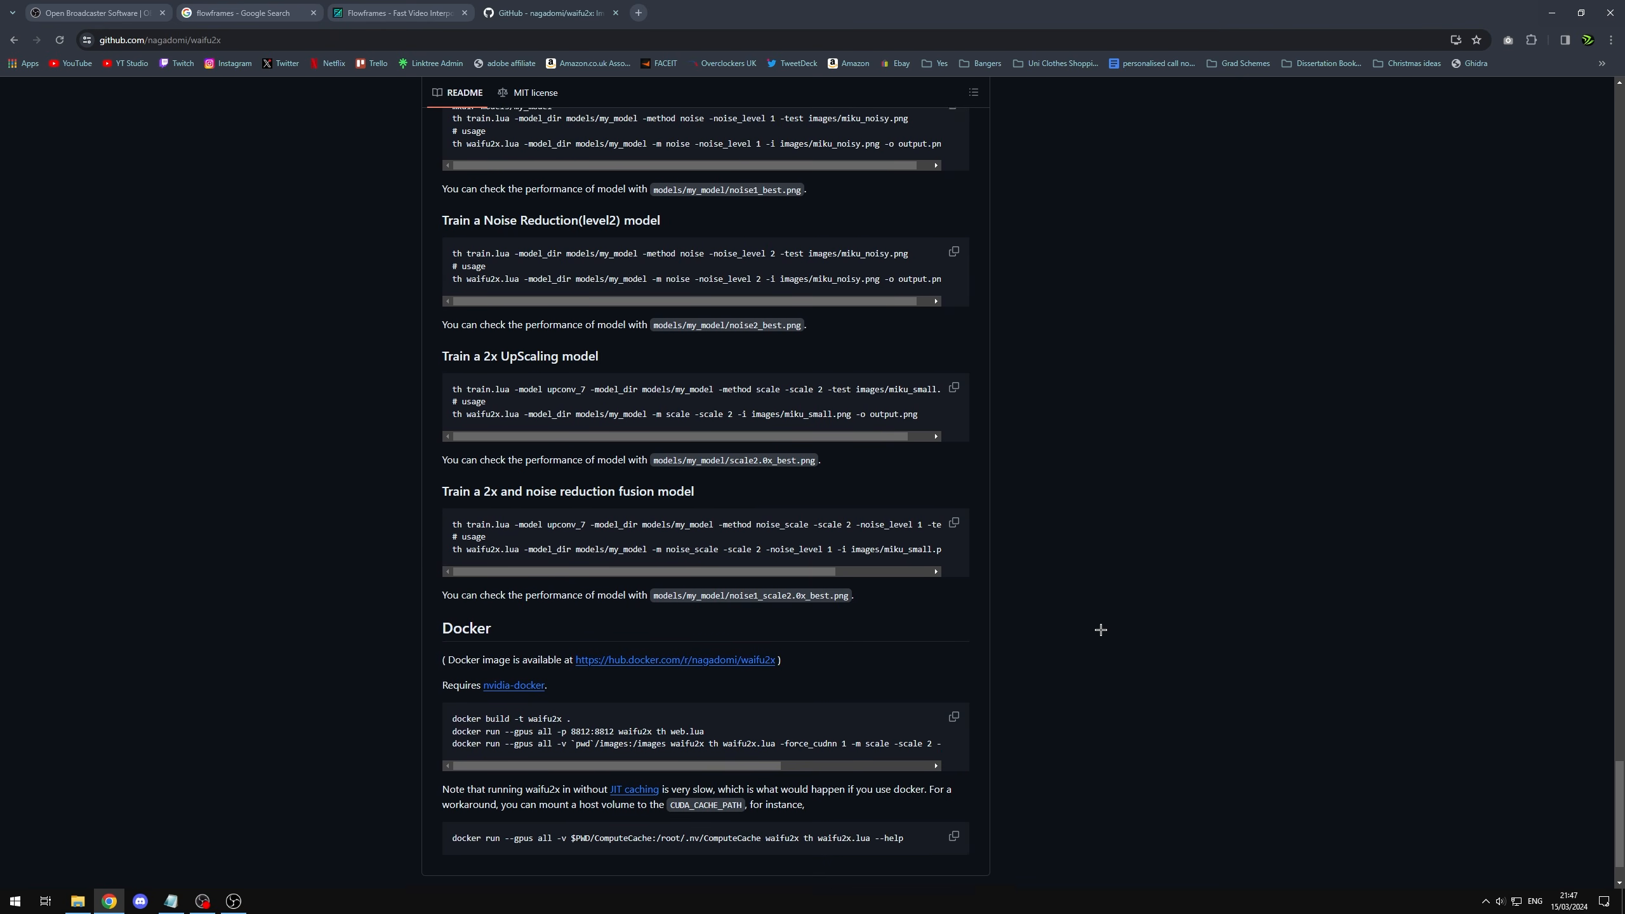
scroll(1135, 250, up, 20)
Step: Return to the waifu2x Google results and view the Waifu2x-Extension-GUI screenshot among the image results
key(alt+Left)
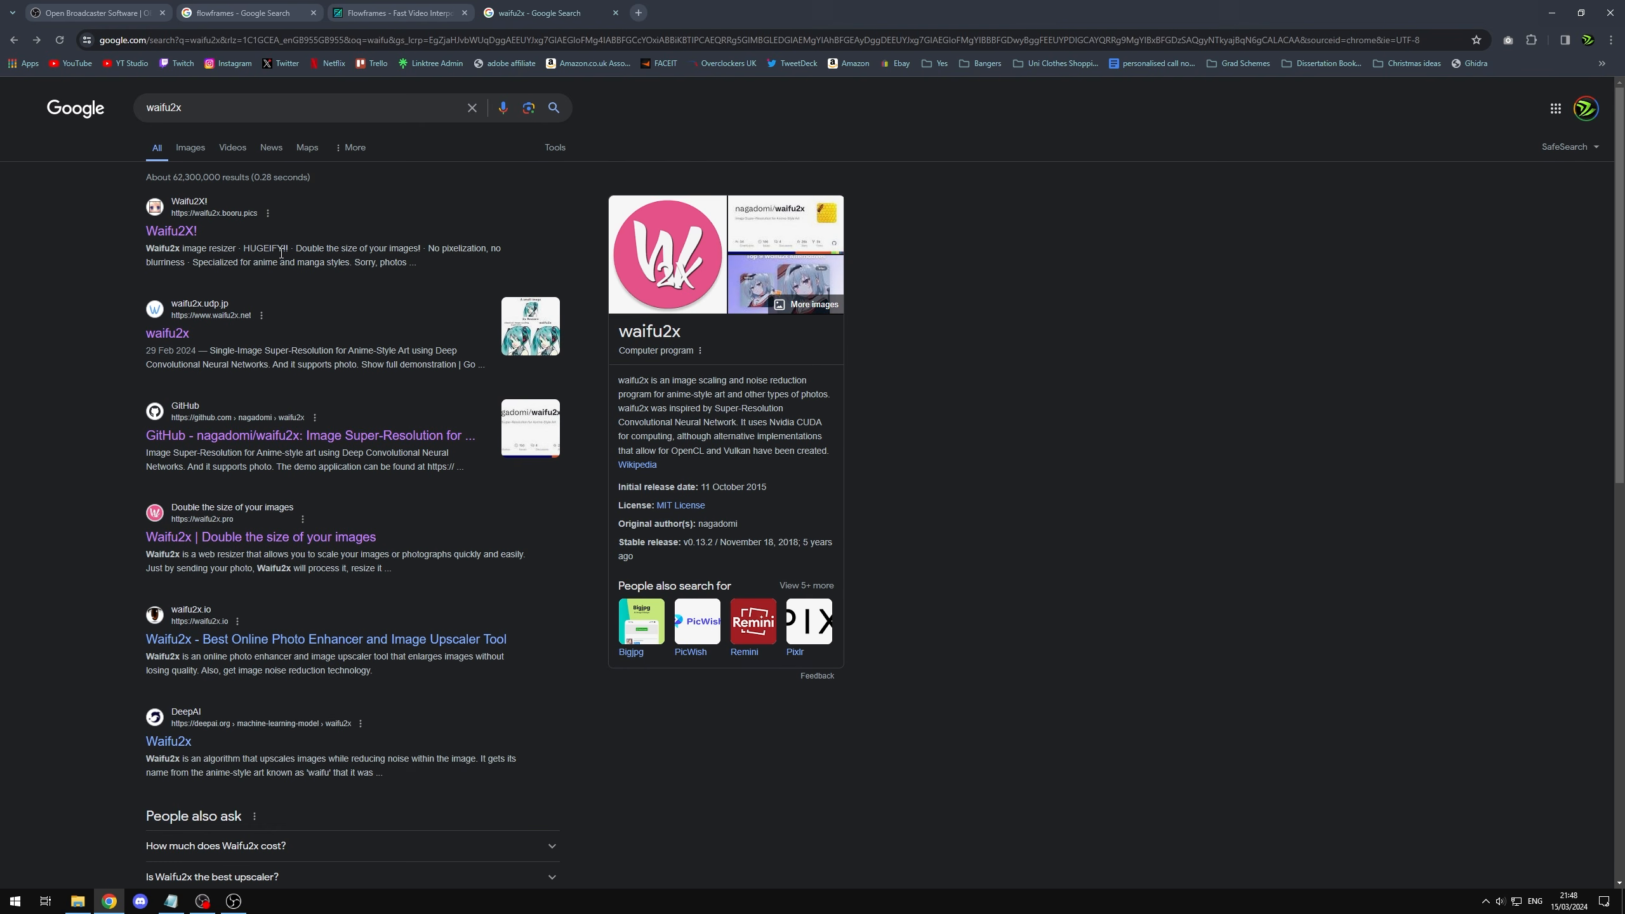
click(190, 148)
click(1270, 291)
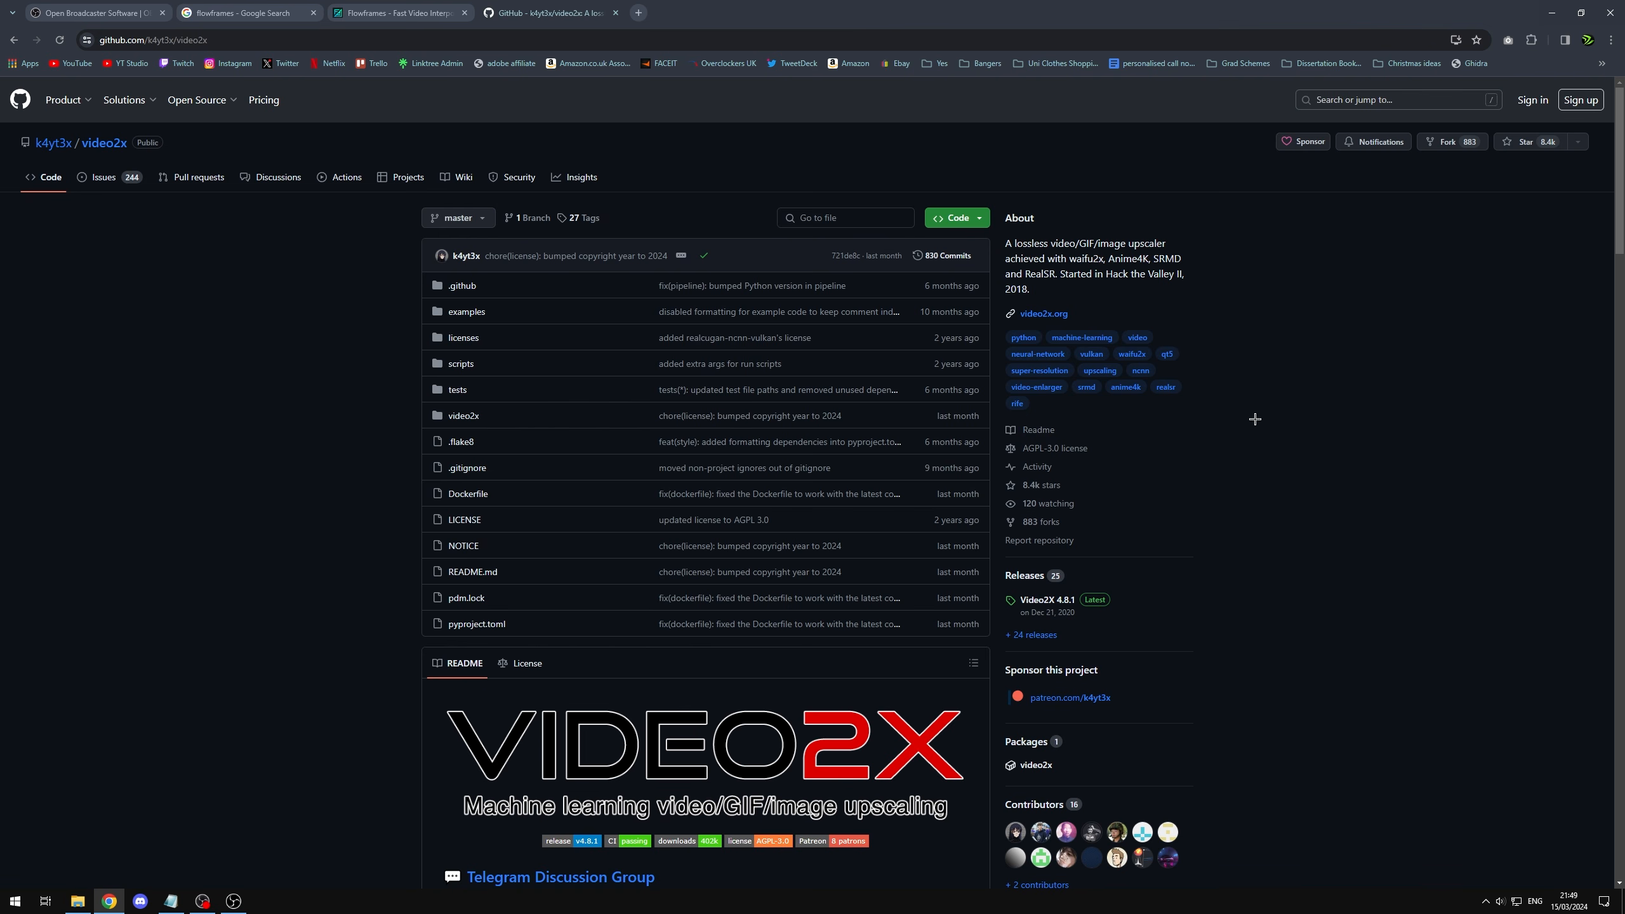
Step: Examine the k4yt3x/video2x GitHub README, including its download options, introduction and video upscaling demos
scroll(1254, 420, down, 5)
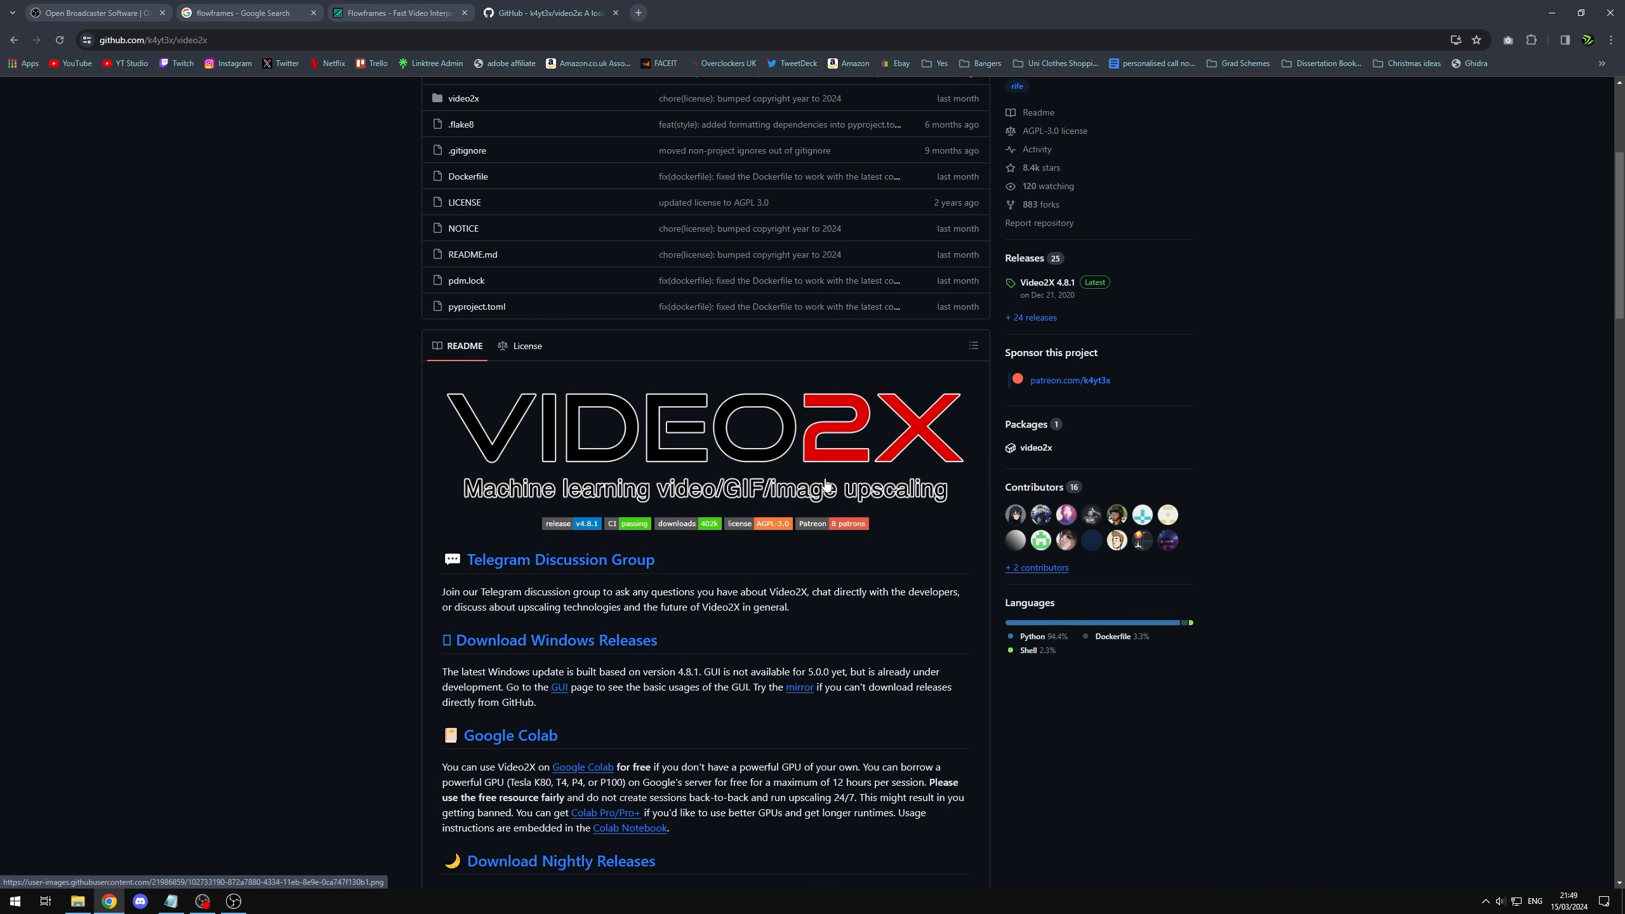
scroll(696, 519, down, 5)
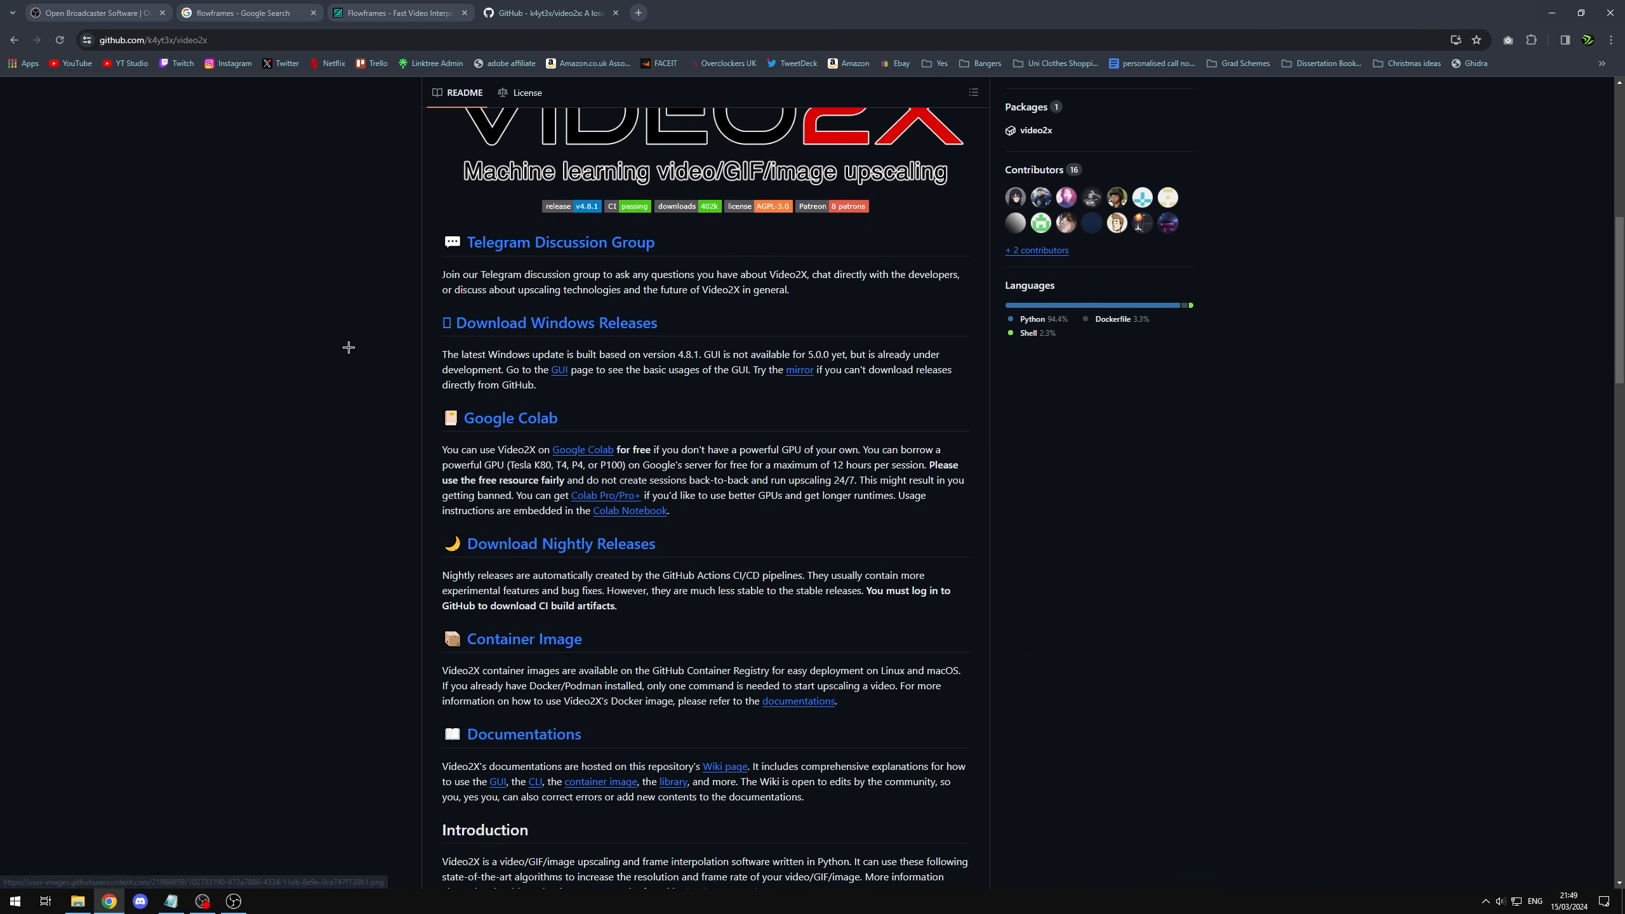
scroll(472, 497, down, 8)
scroll(674, 510, down, 1)
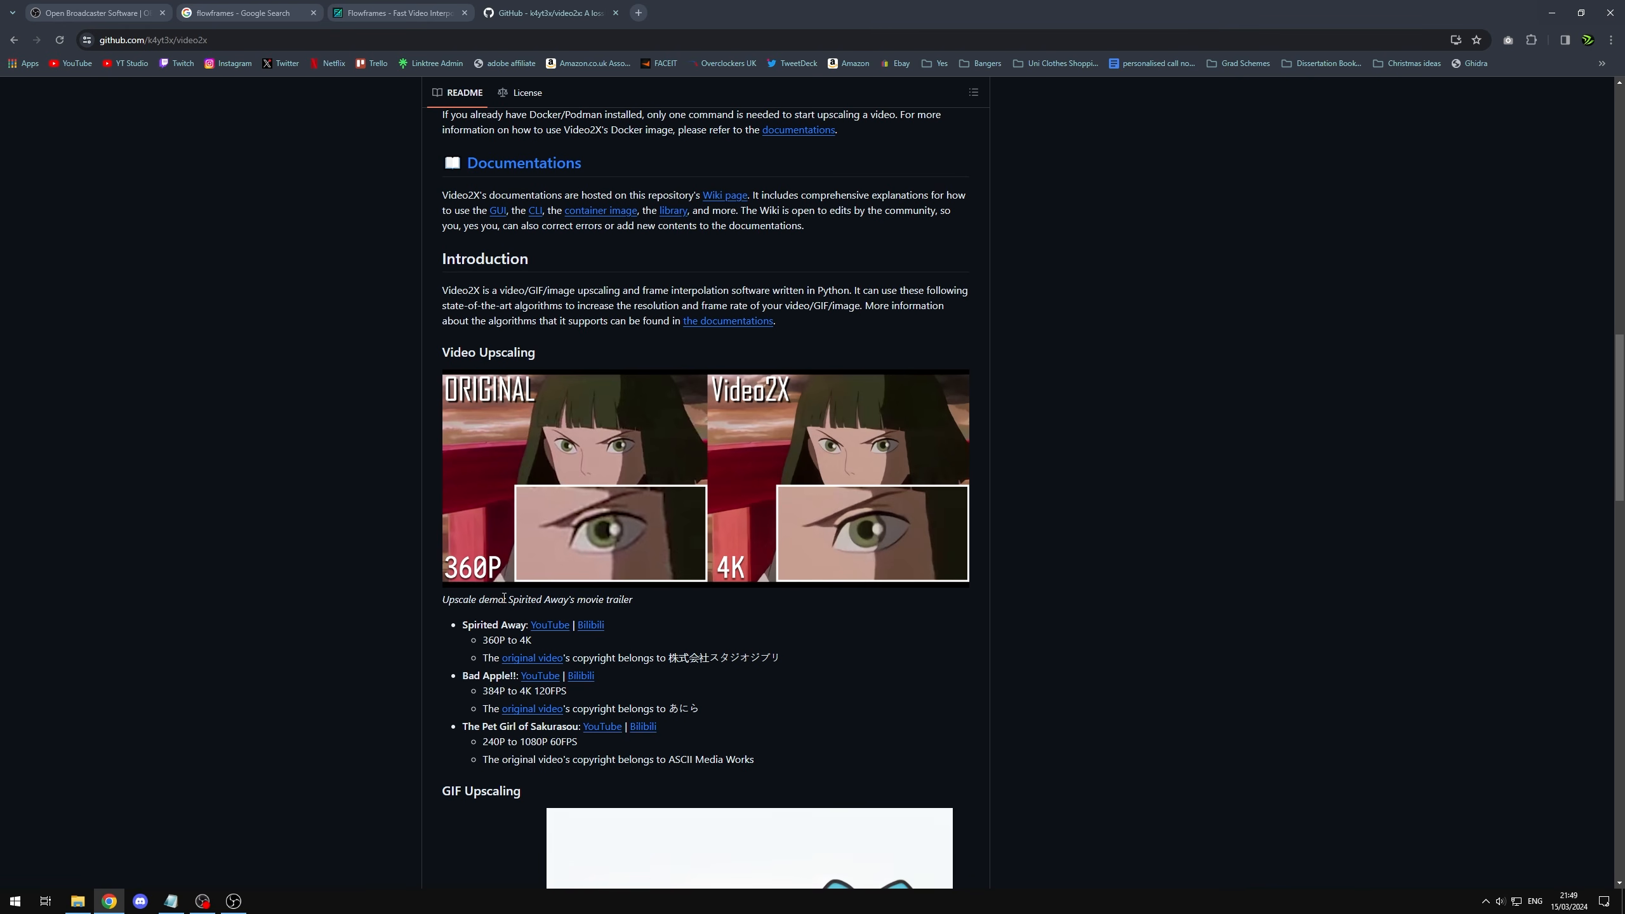
scroll(1113, 646, down, 1)
scroll(1107, 672, up, 3)
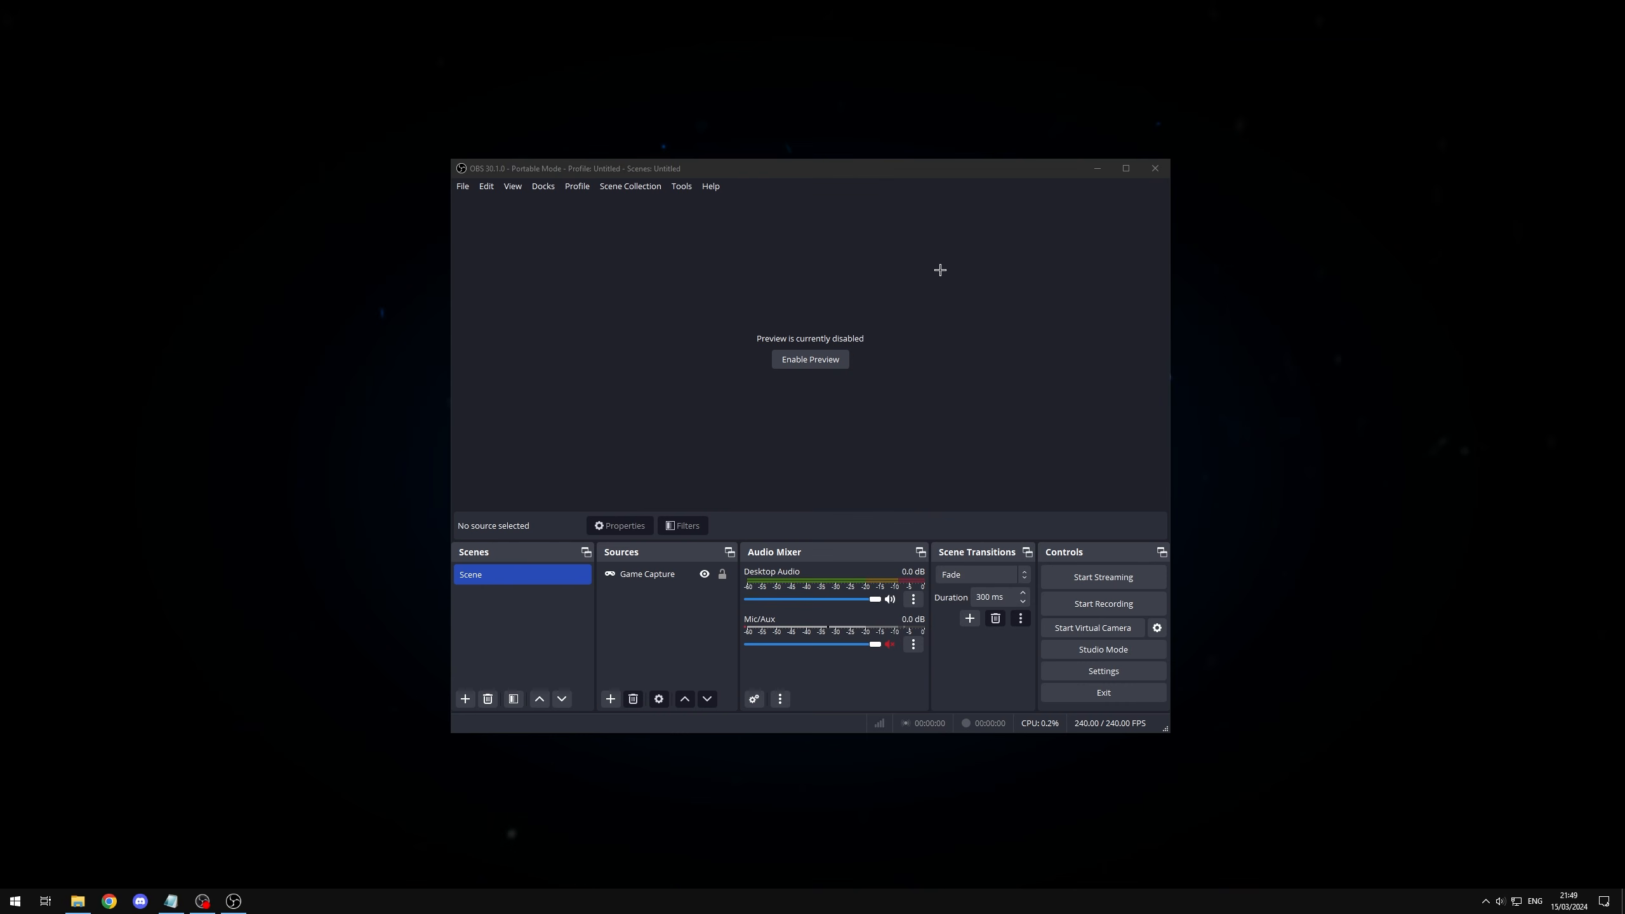
Step: Minimize OBS Studio and open Manage 3D Settings in the NVIDIA Control Panel
click(937, 167)
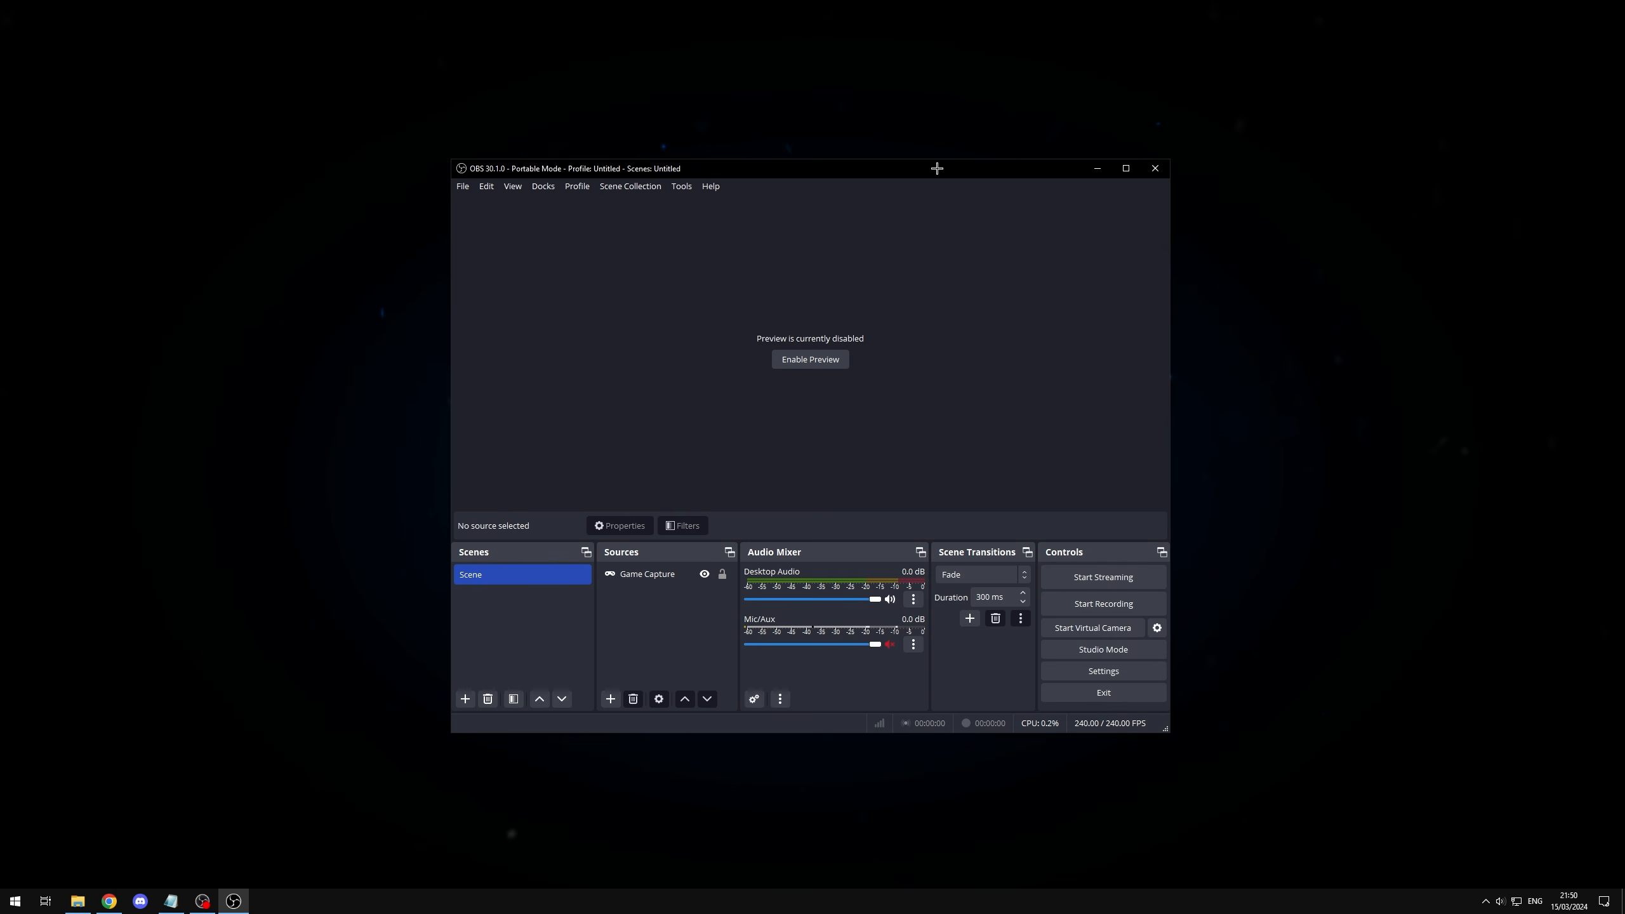
click(1097, 168)
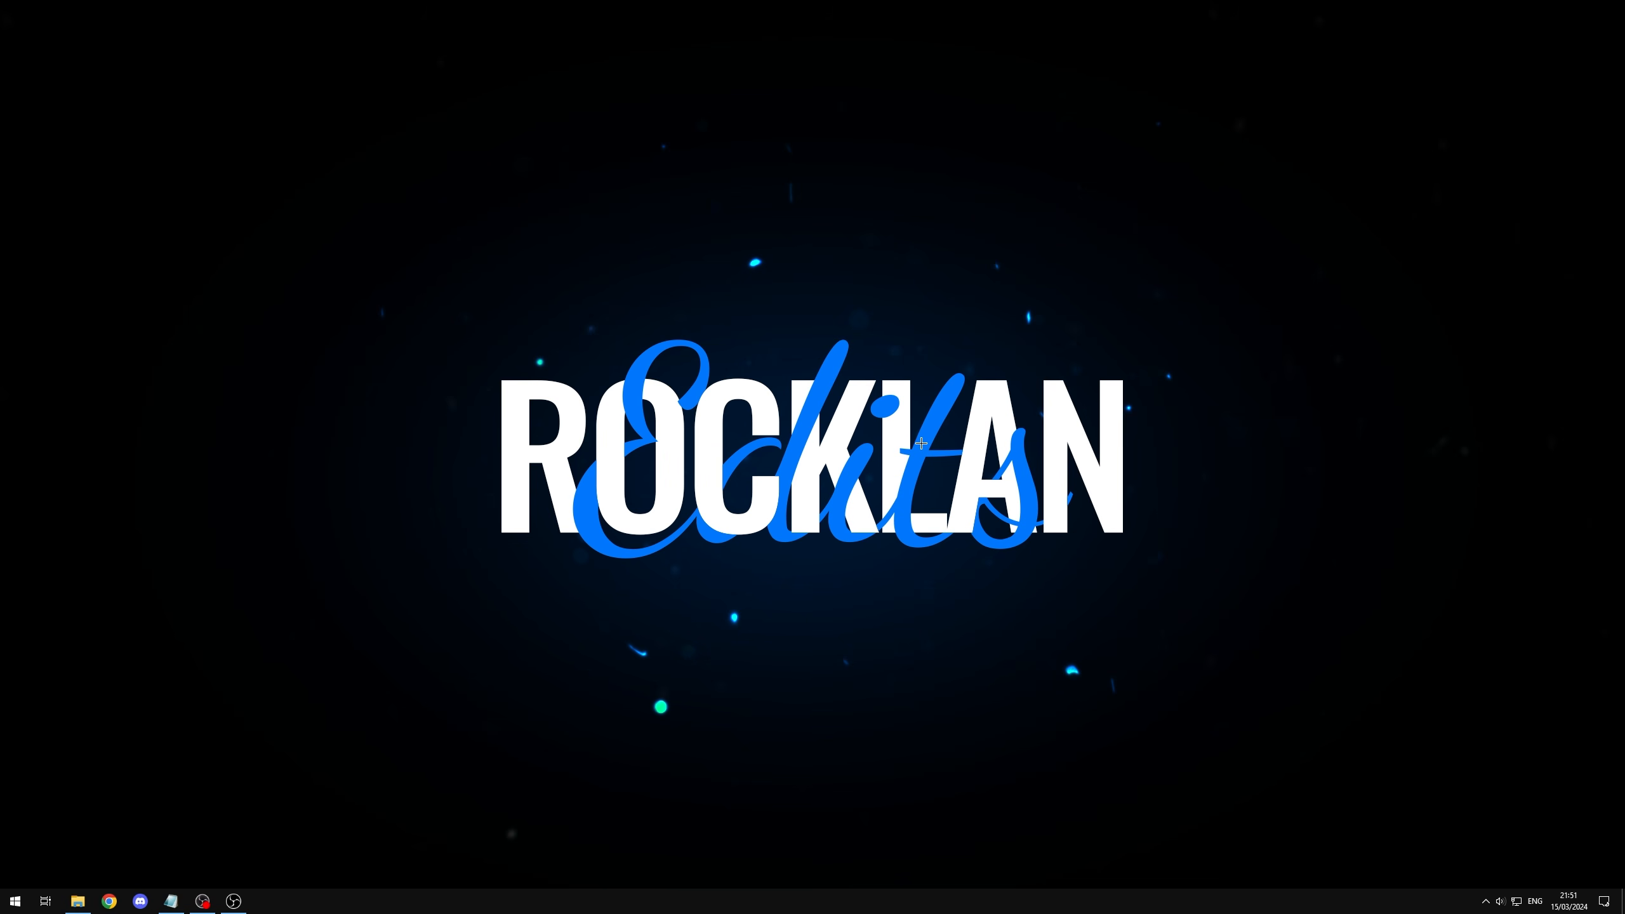
right_click(794, 434)
click(892, 590)
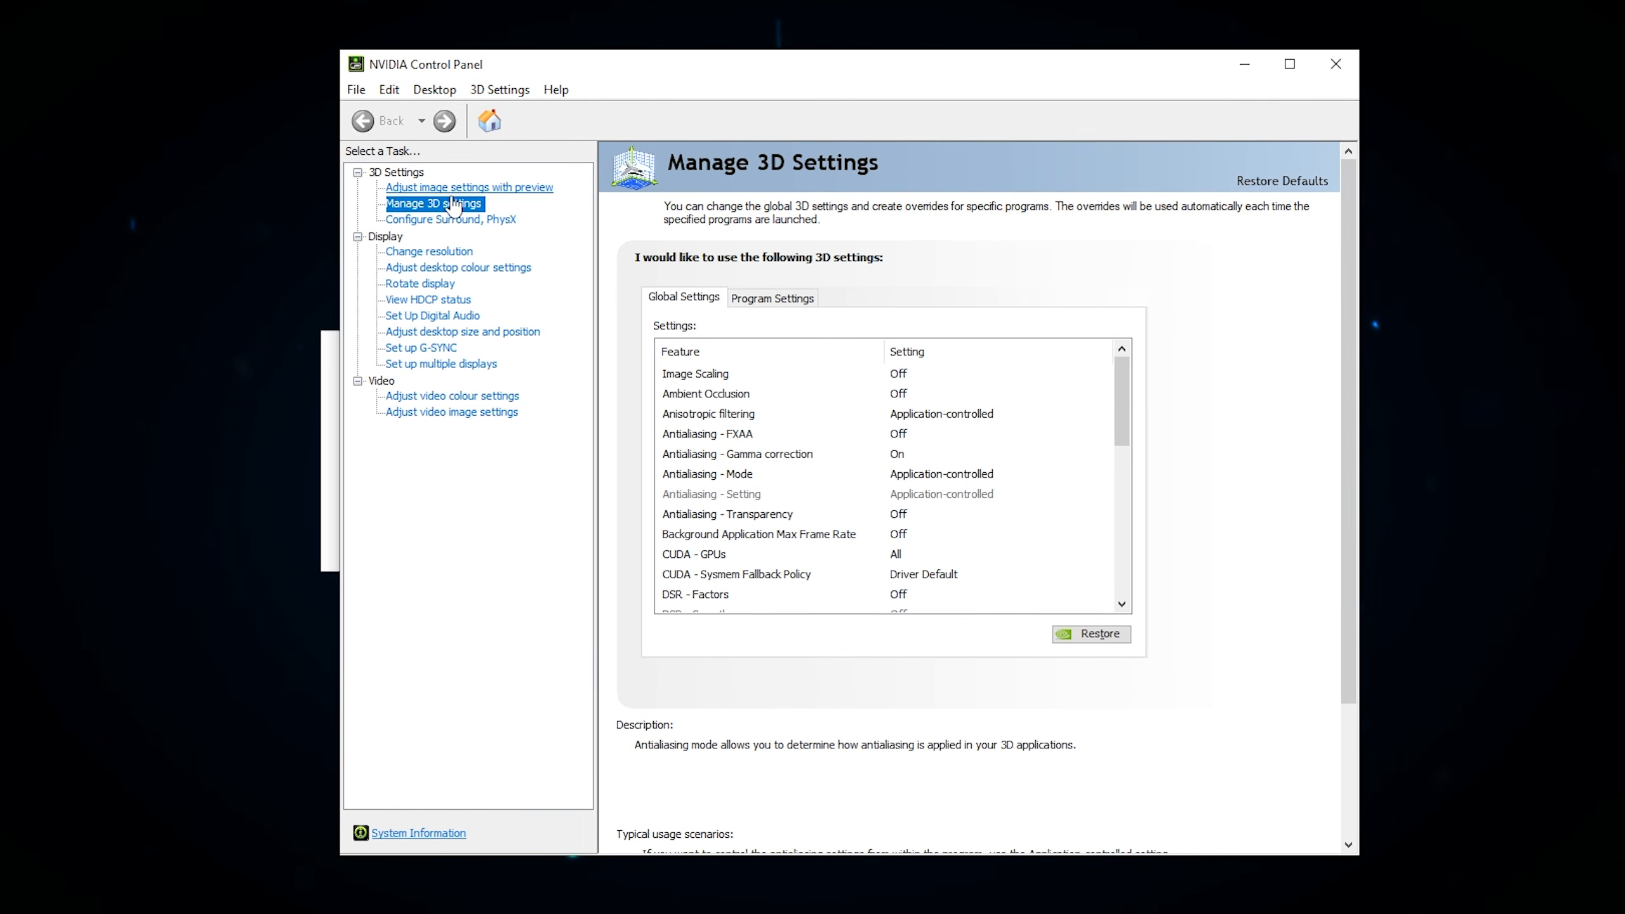
Step: In the global 3D settings, set DSR - Factors to 2.25x DL (3840 x 2160)
scroll(717, 460, down, 2)
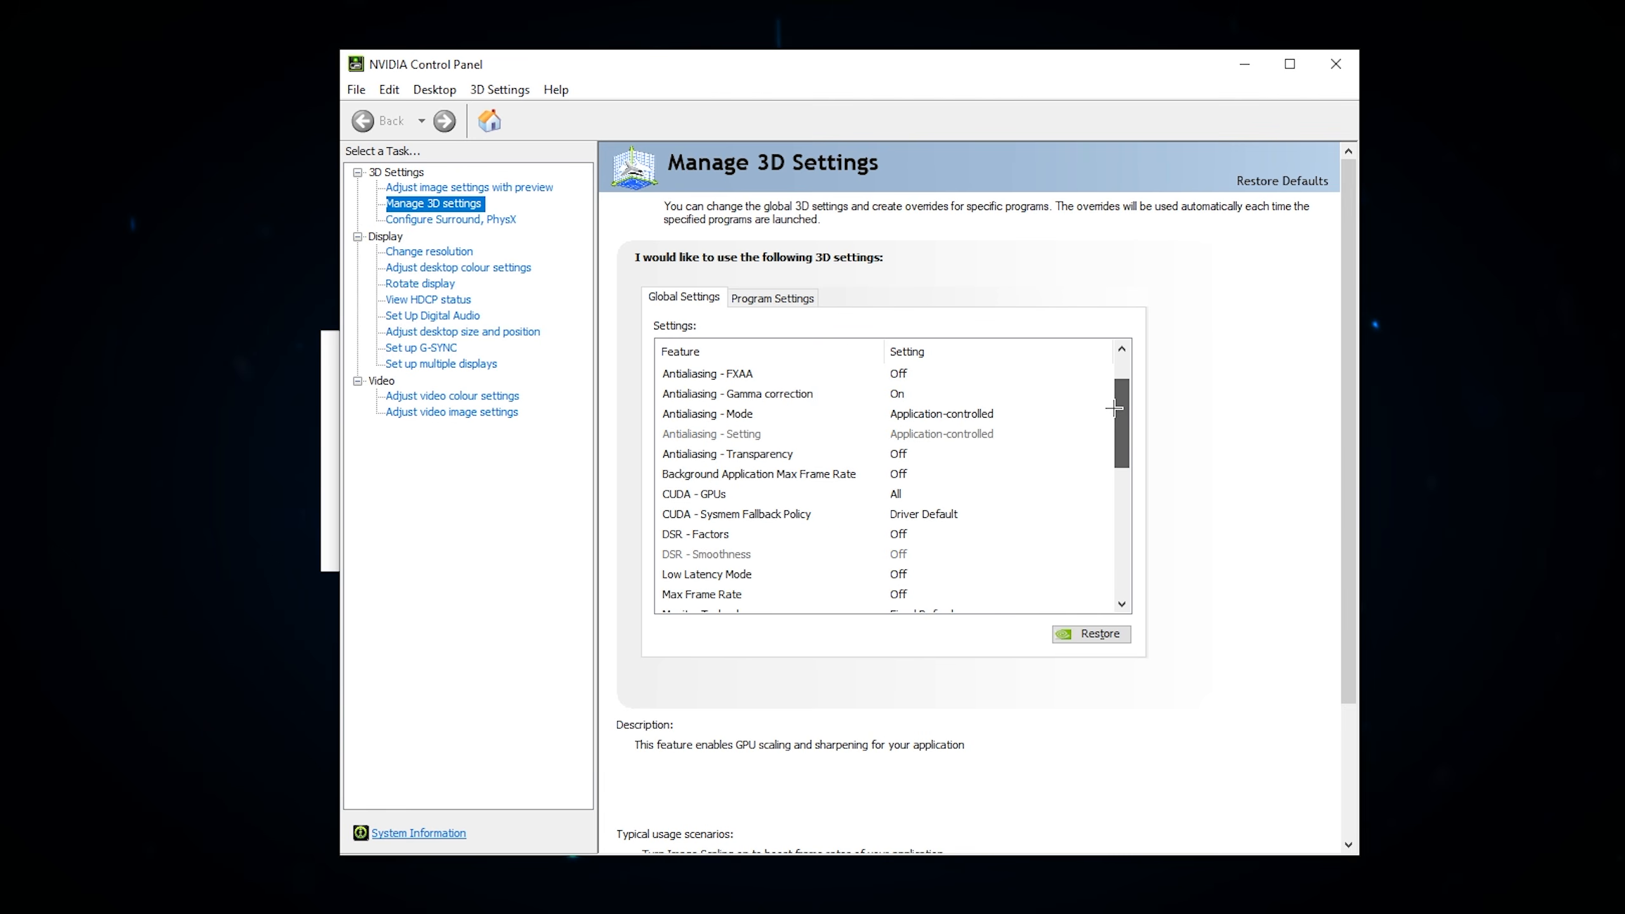
click(709, 494)
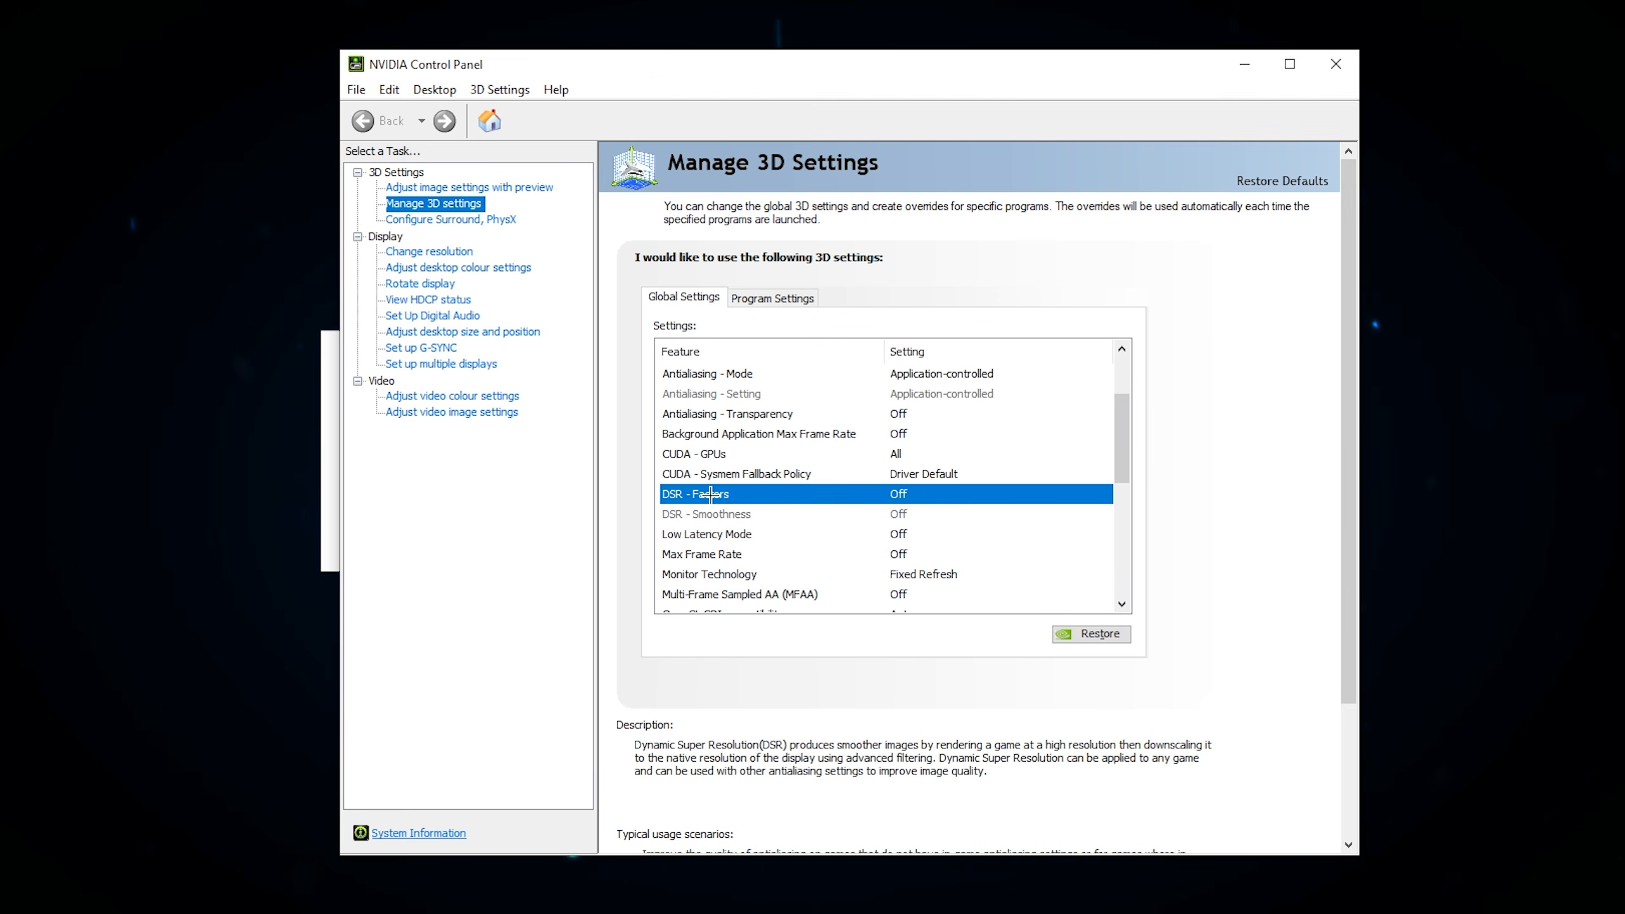
click(948, 492)
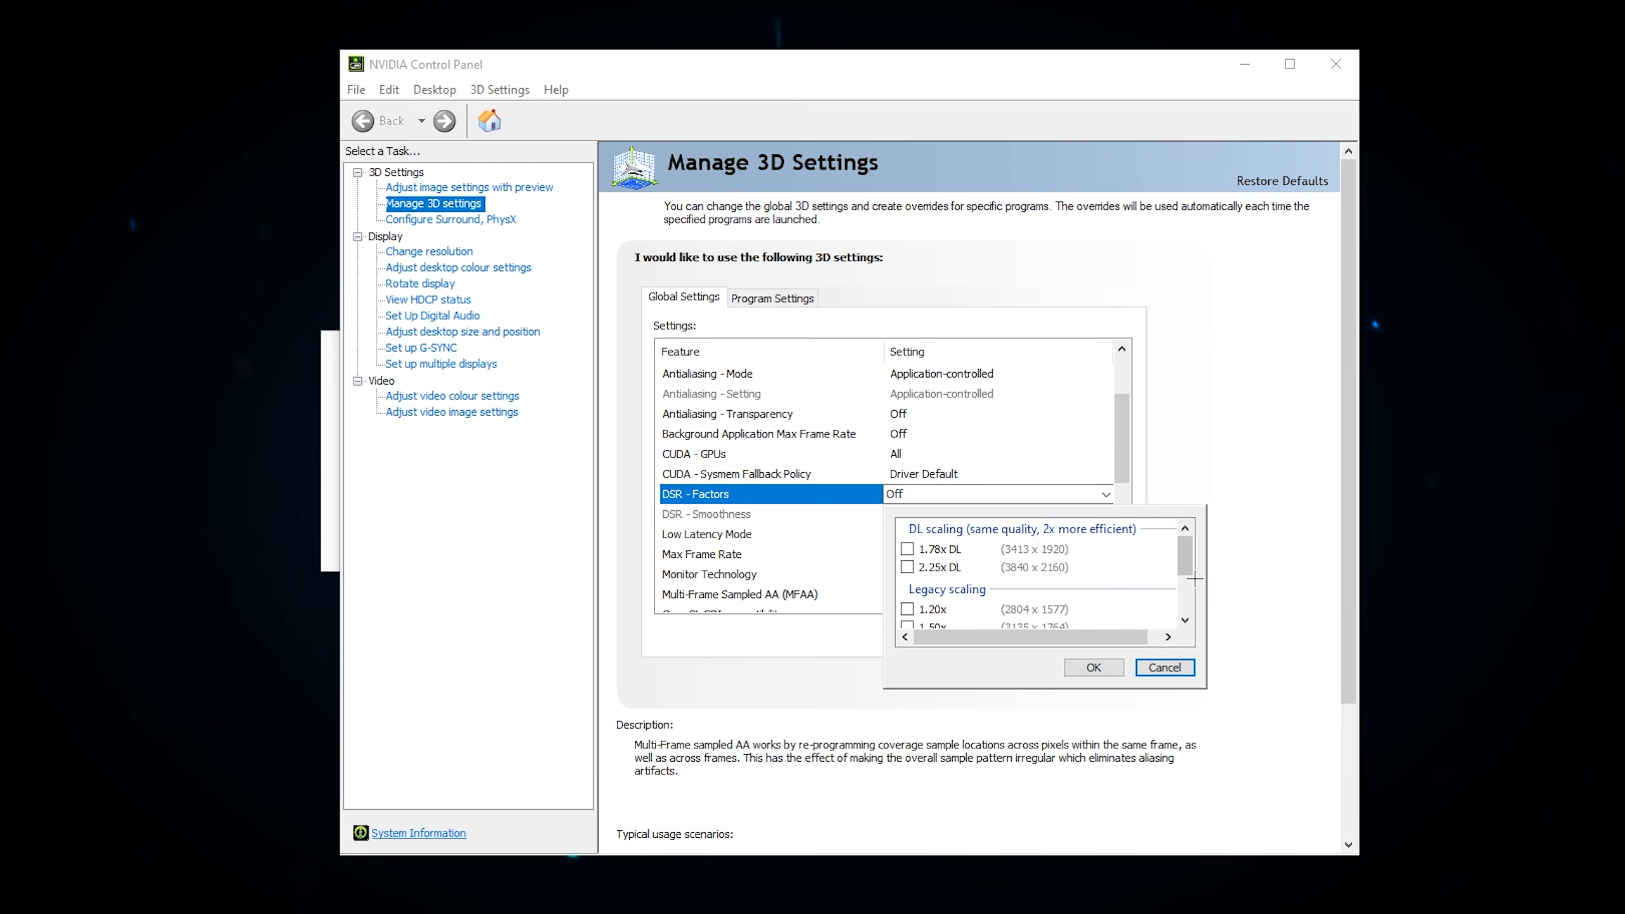
drag(1186, 561, 1187, 629)
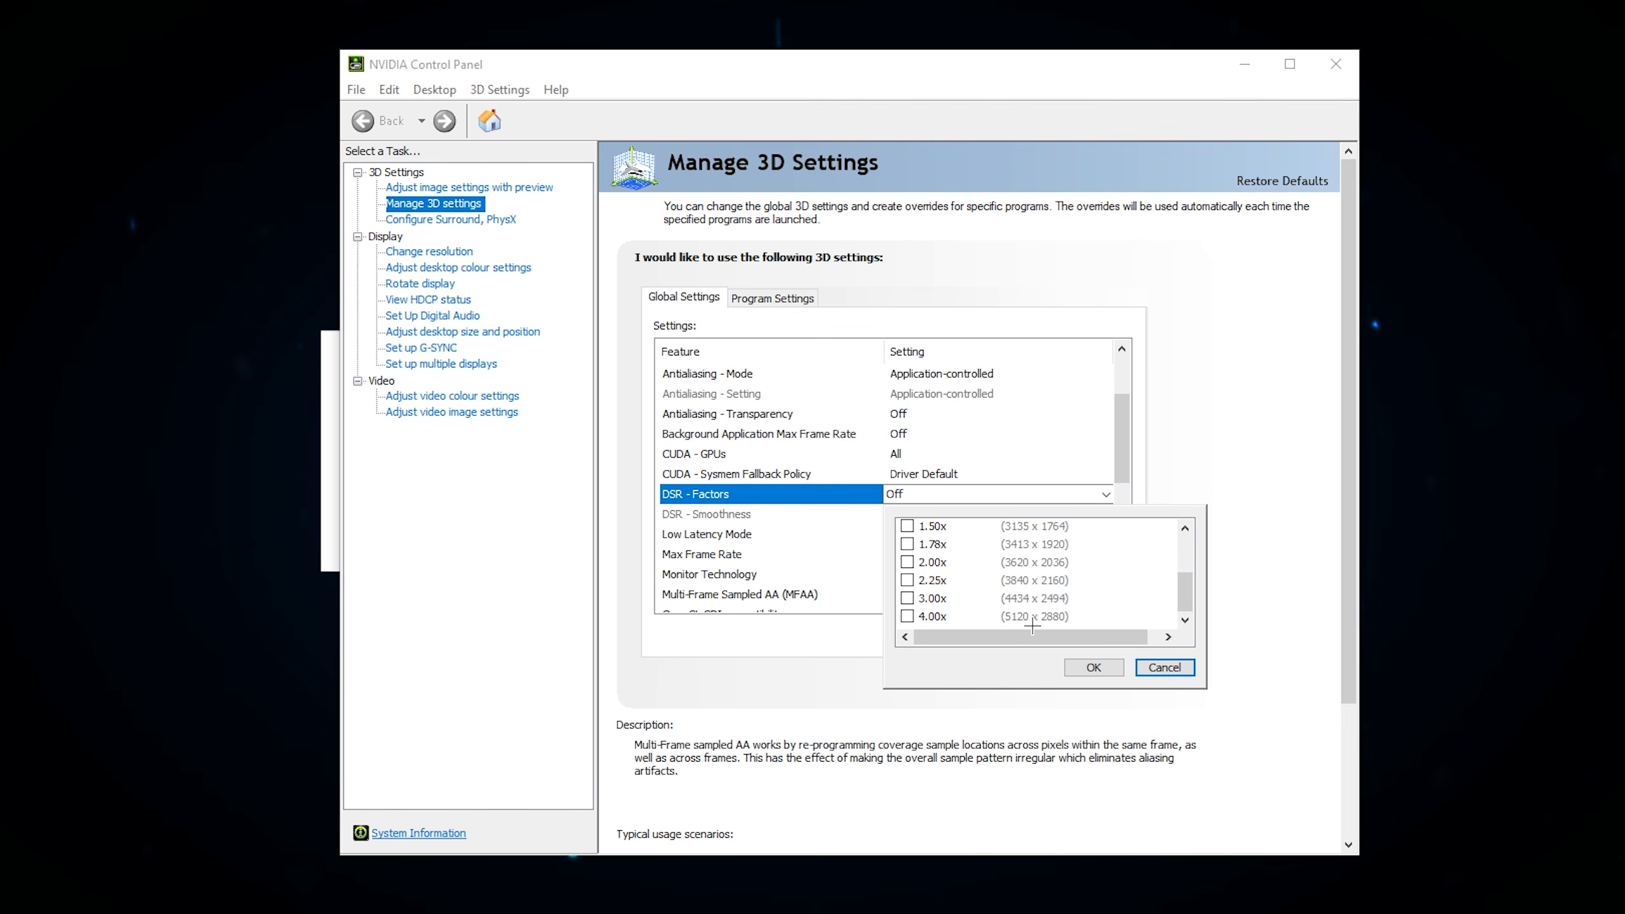
scroll(926, 579, up, 3)
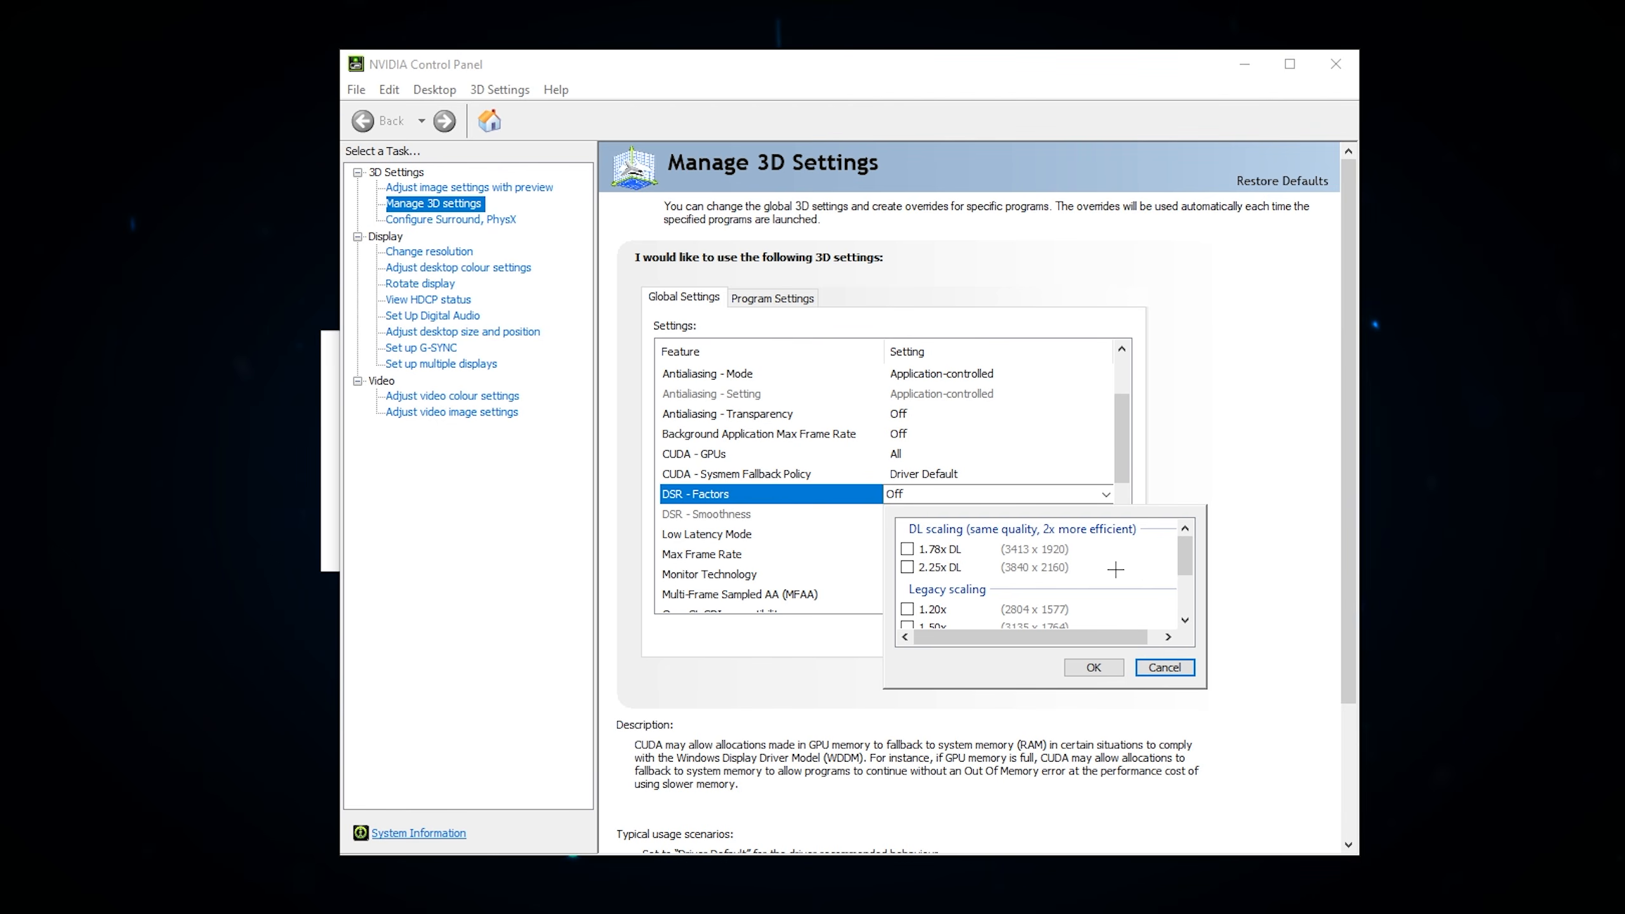
click(1038, 567)
click(906, 567)
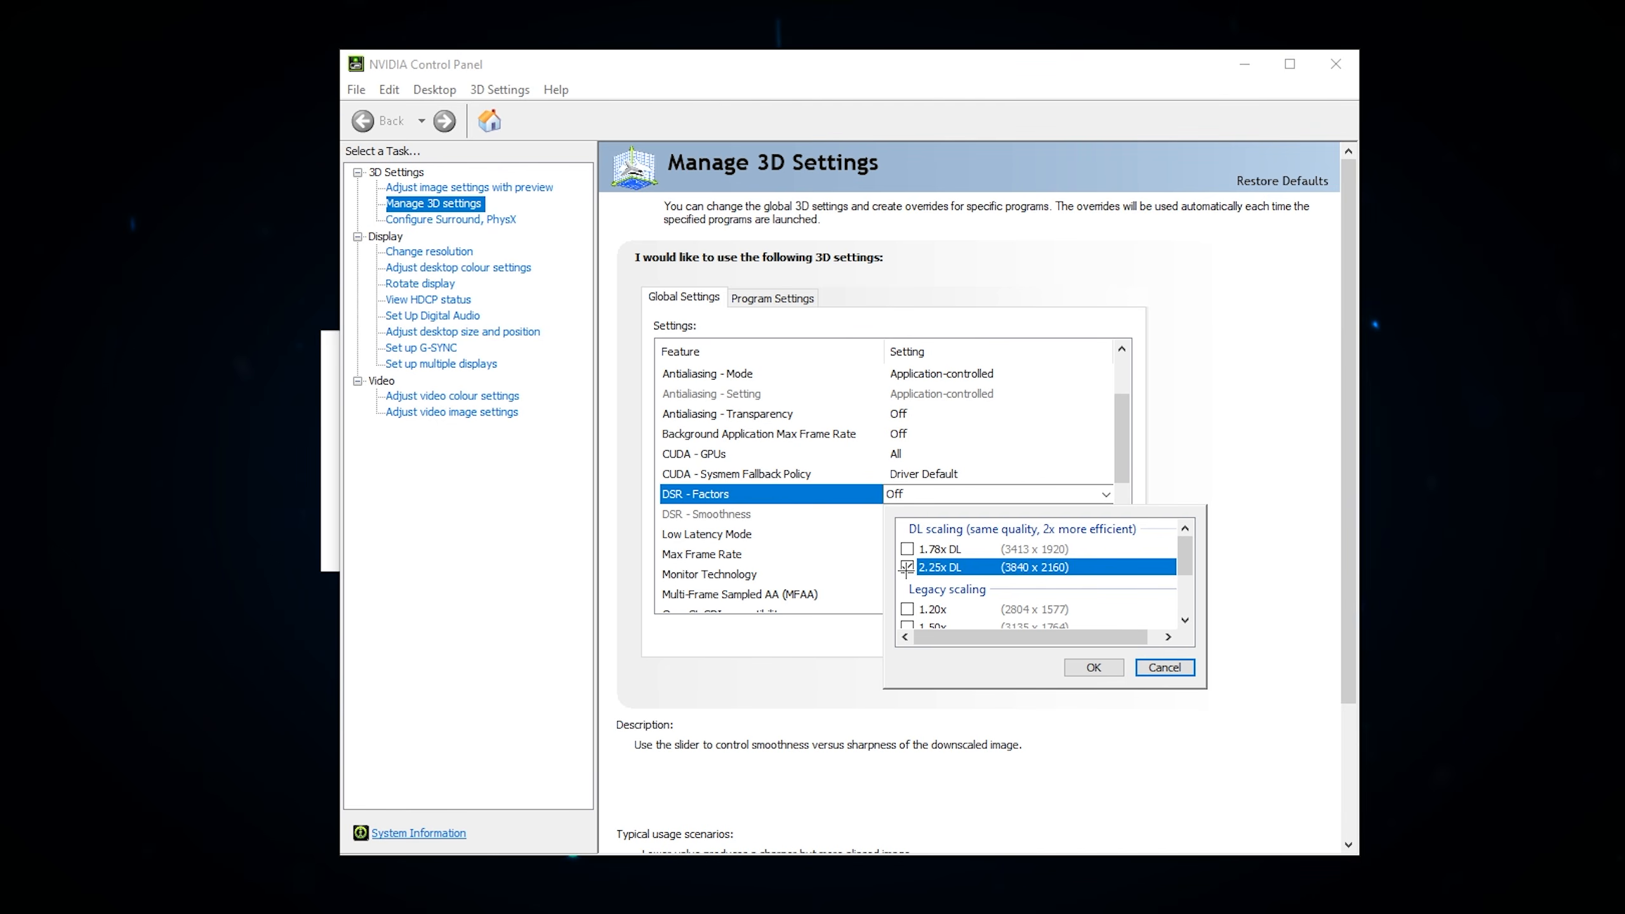
click(1093, 668)
Step: Try the lowest and highest DSR - Smoothness values, and discard the smoothness change
click(728, 543)
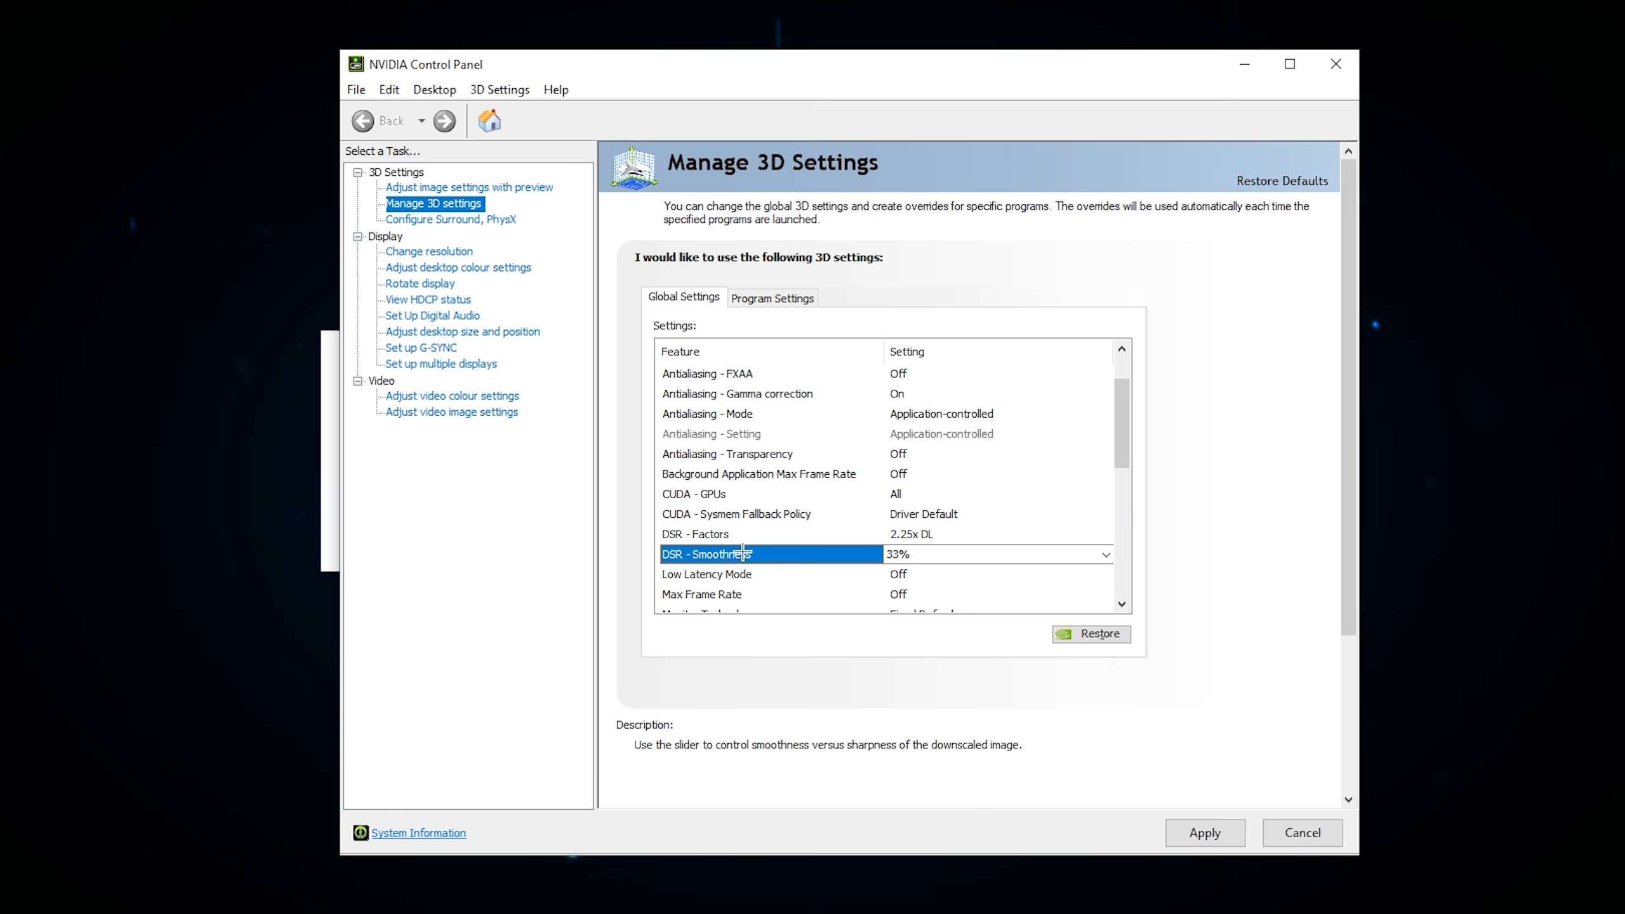
click(825, 554)
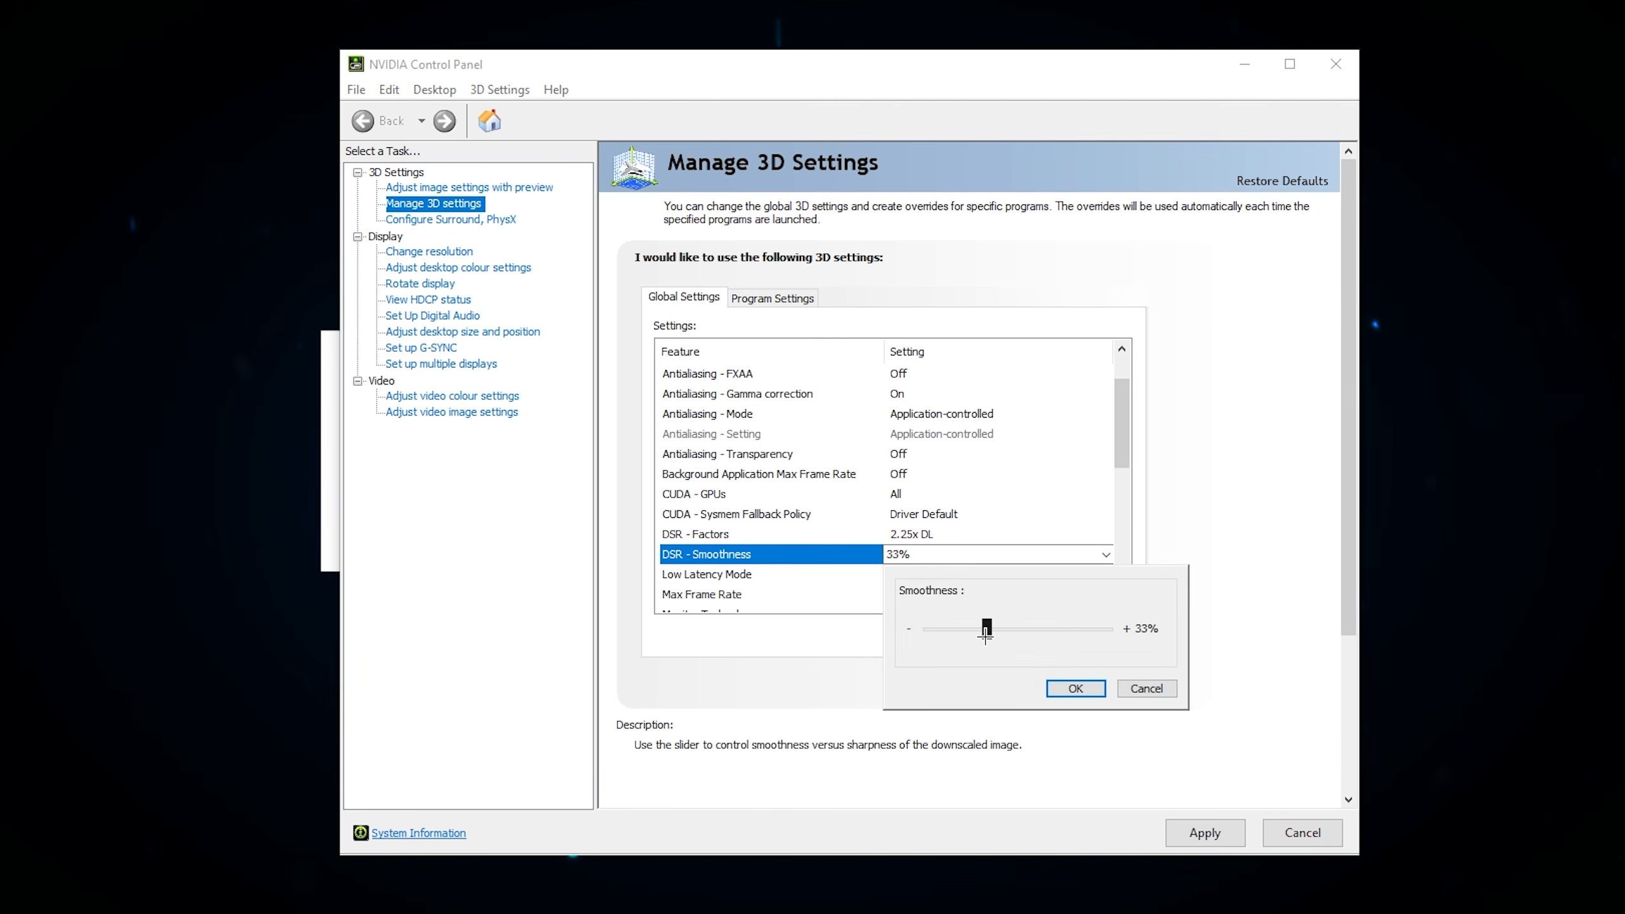
drag(986, 630, 907, 631)
drag(927, 628, 1189, 627)
drag(1107, 628, 987, 632)
click(1150, 687)
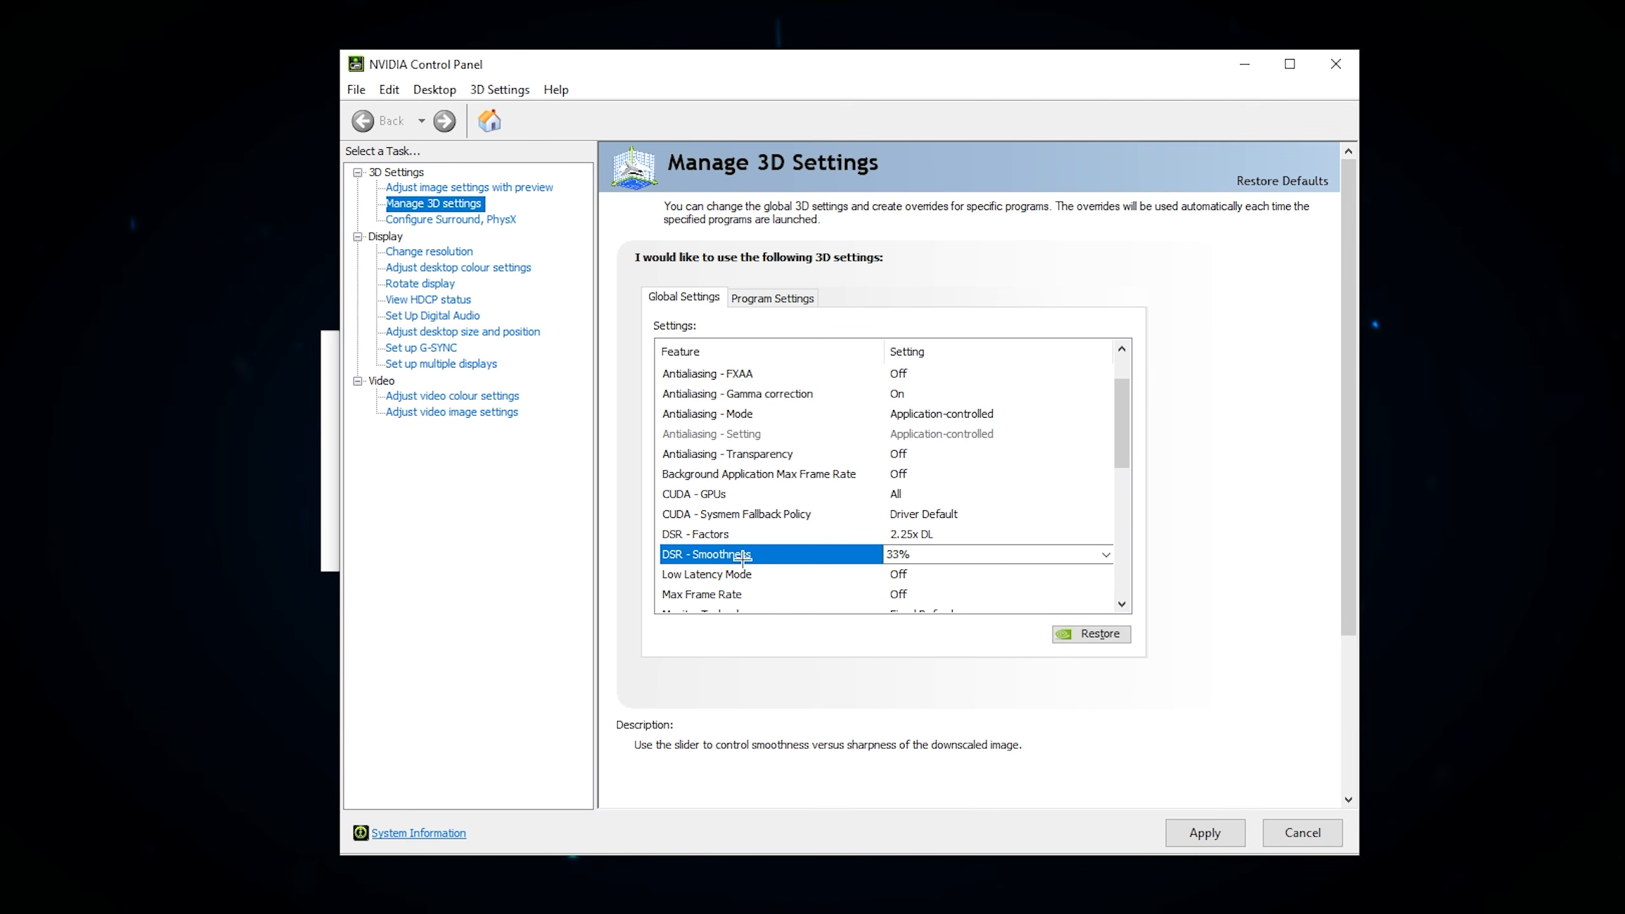
Step: Apply the 3D settings, and change the Asustek display's resolution to 3840 × 2160 (2.25x DL)
click(1225, 832)
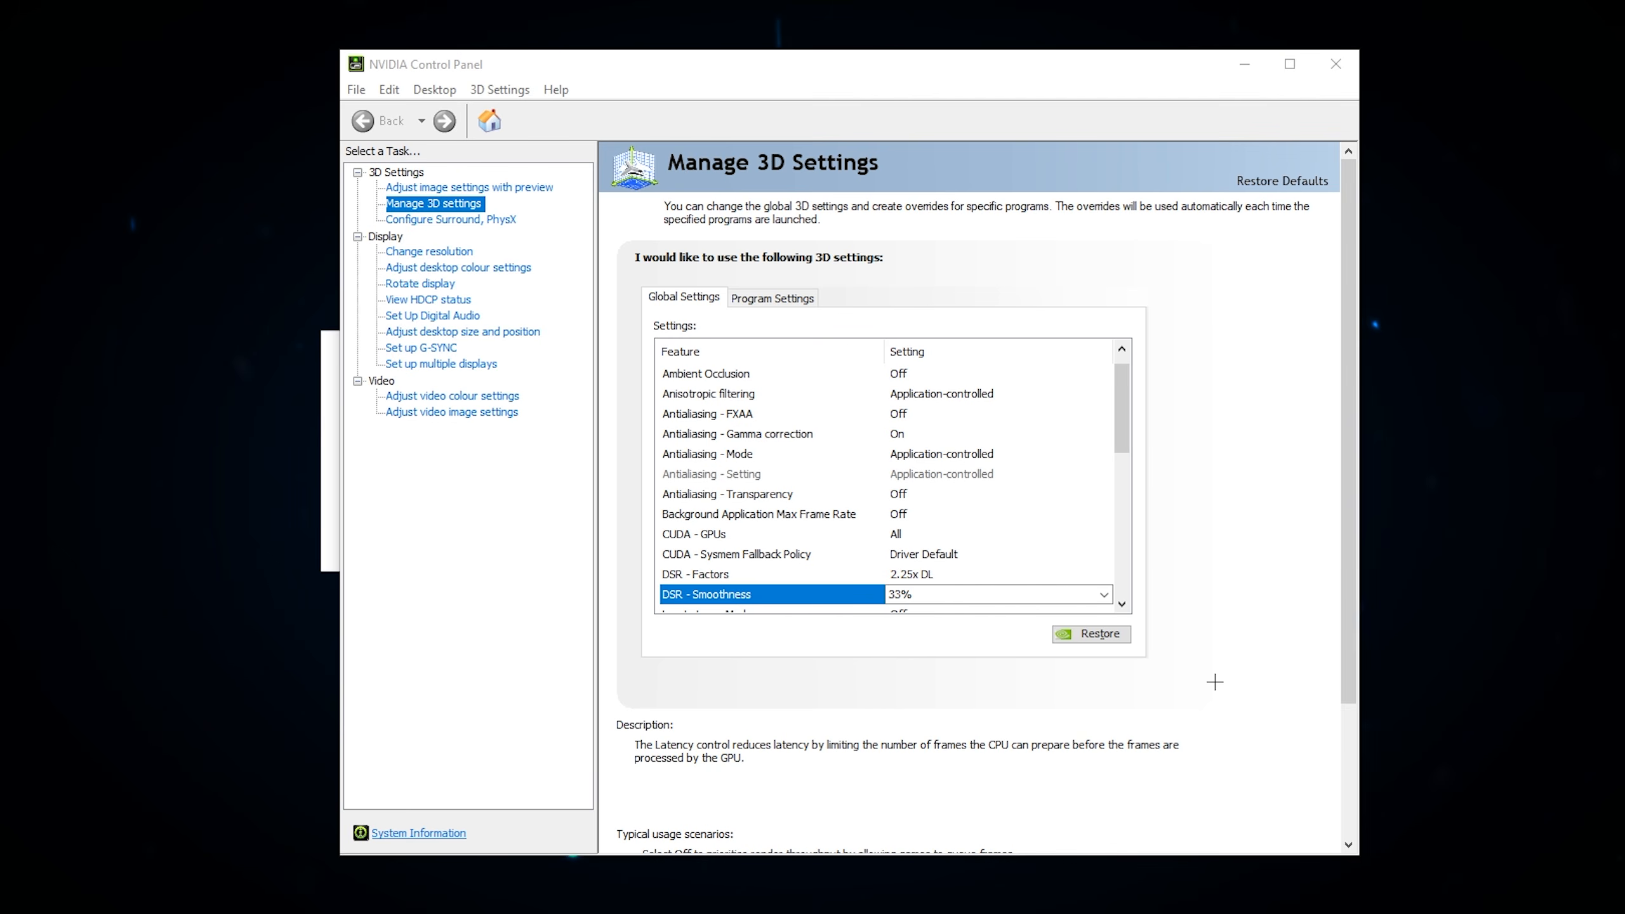
click(429, 252)
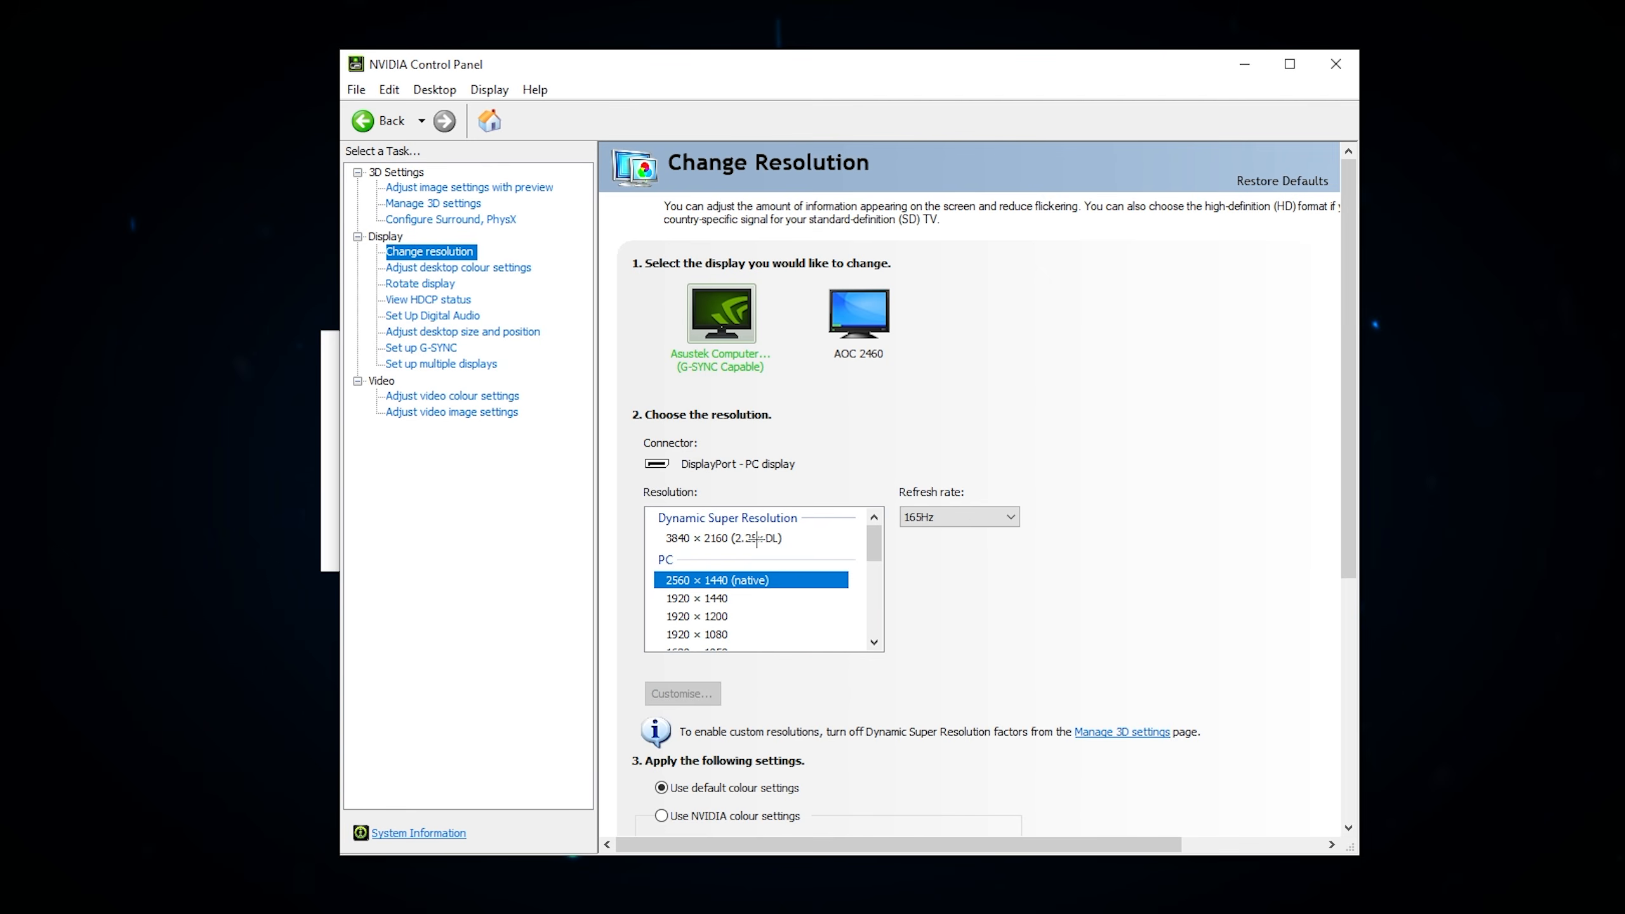
click(706, 537)
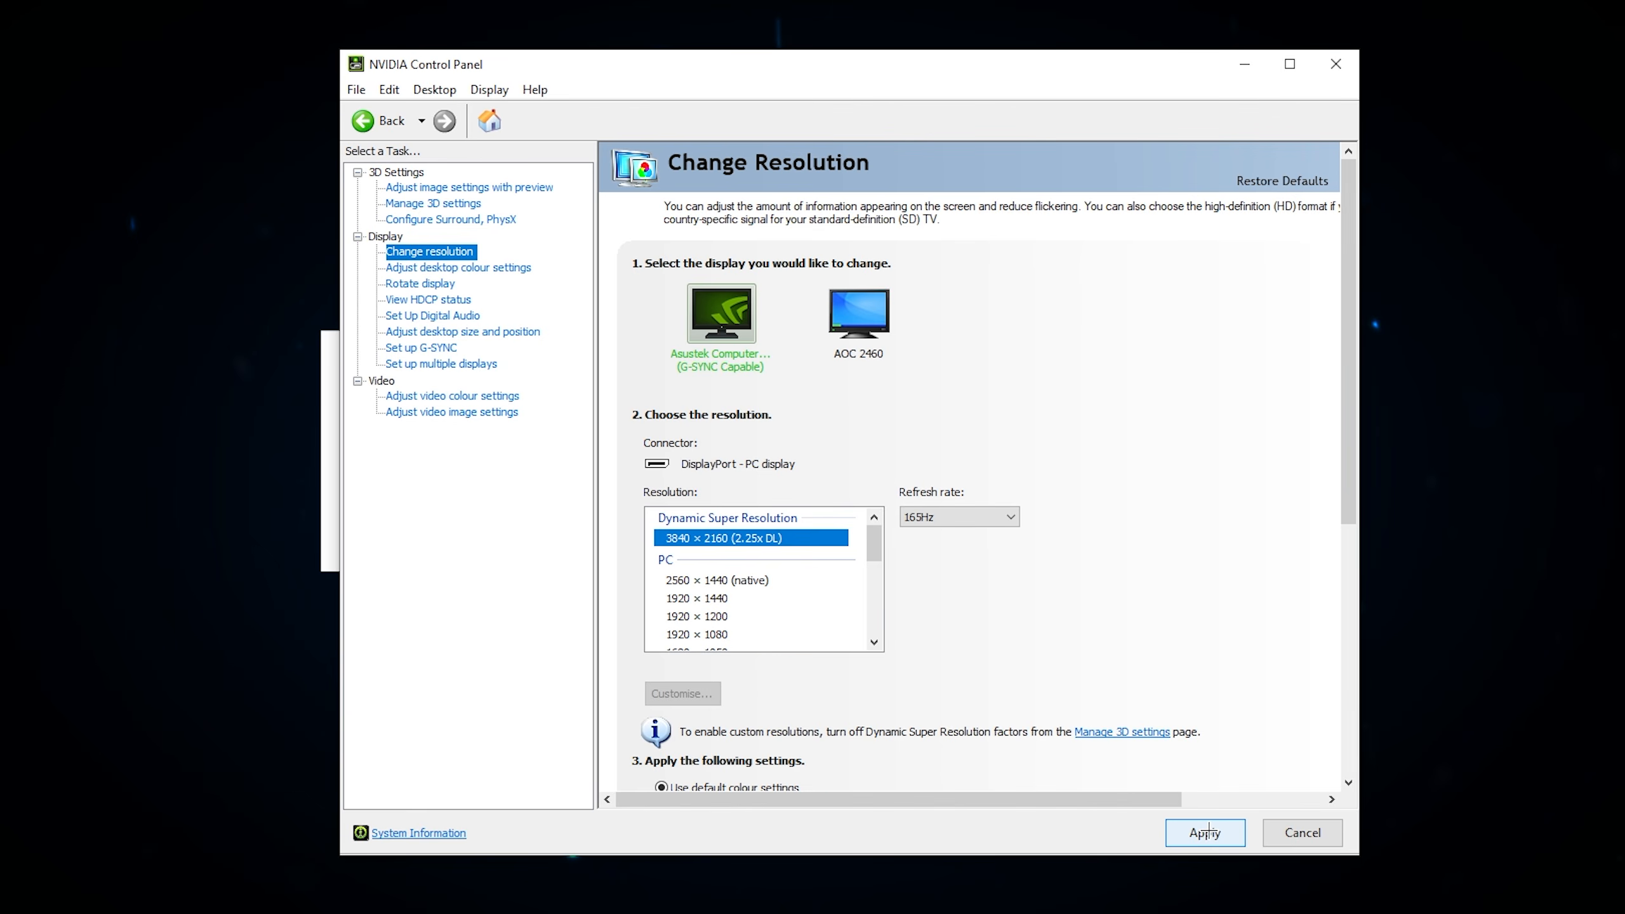
click(1171, 827)
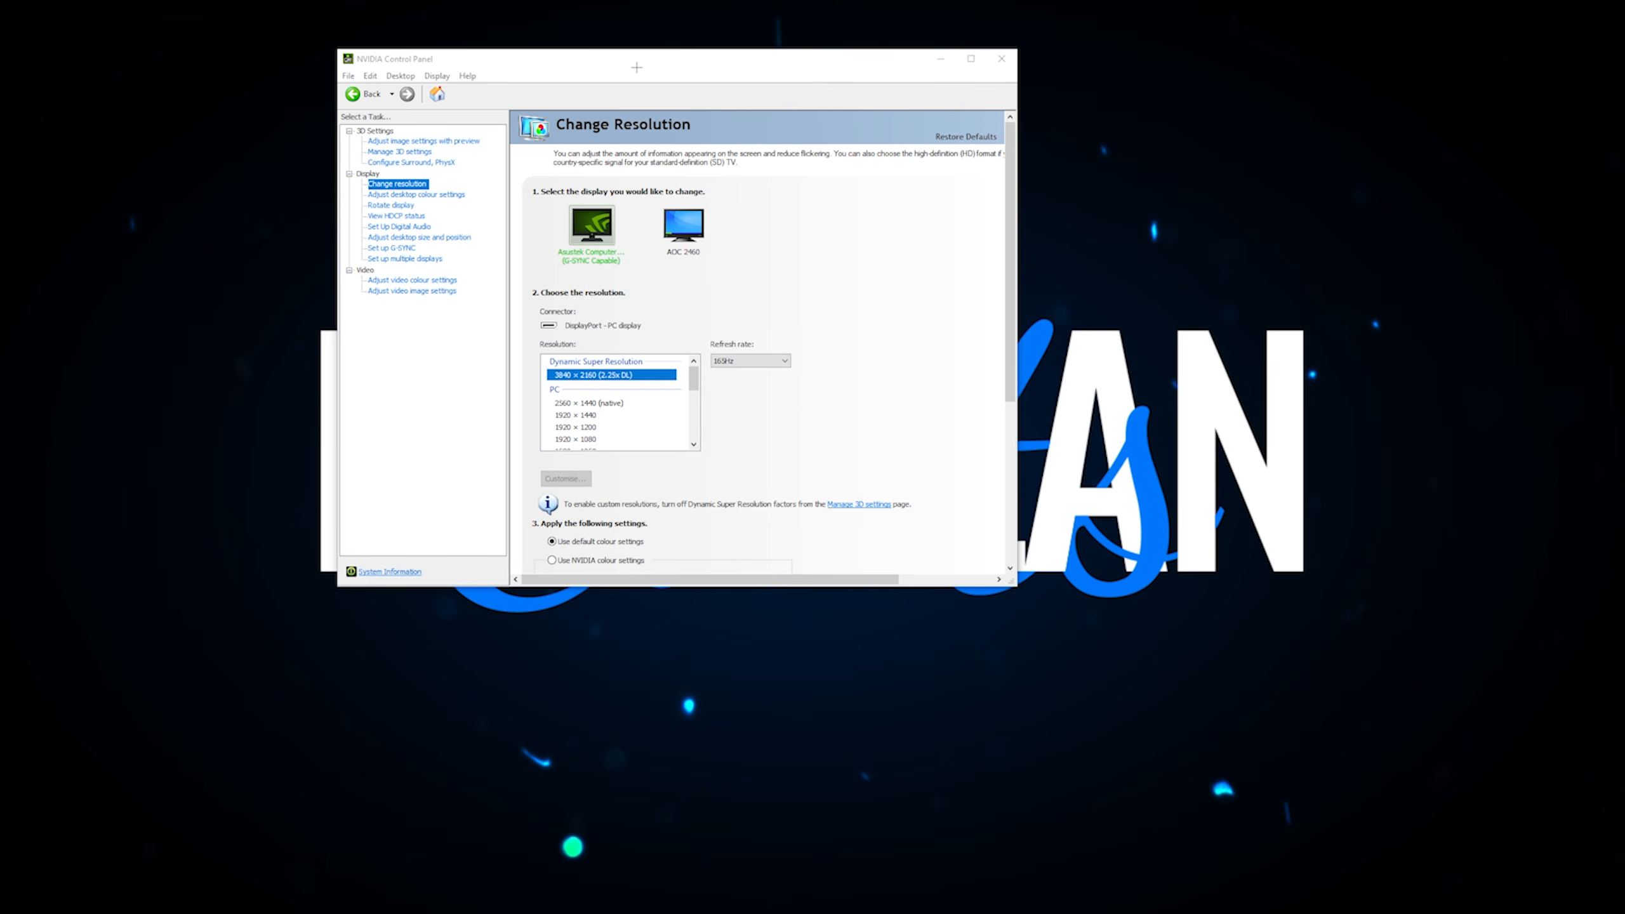
drag(671, 59, 792, 99)
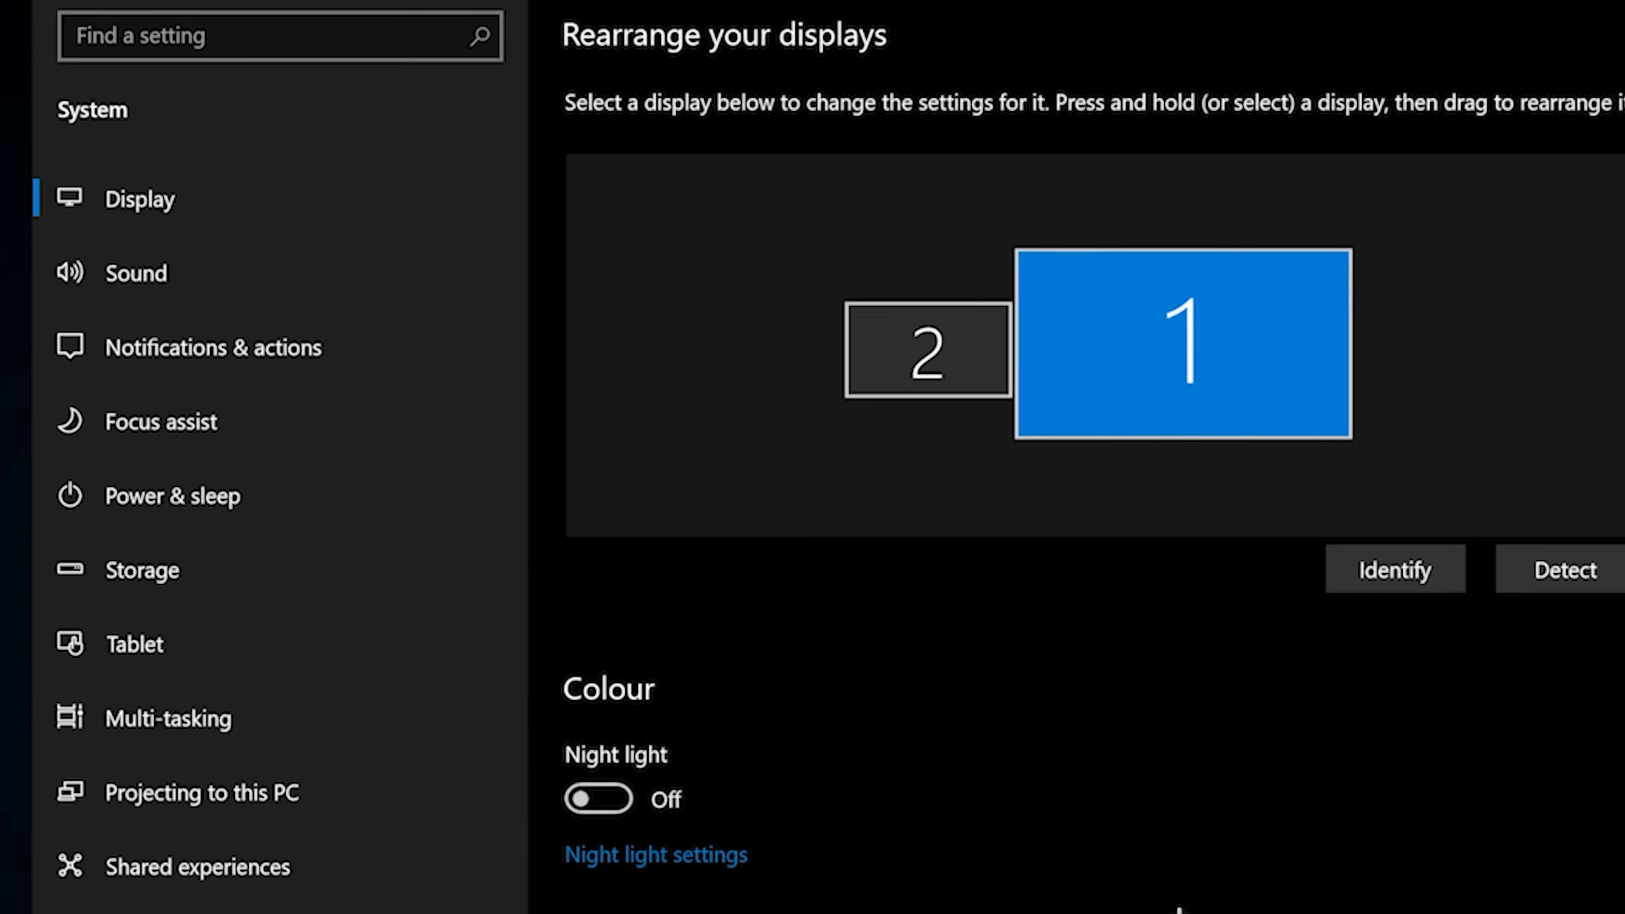
Step: Check the available display resolutions in the Windows display settings, and close the list without changing the selection
scroll(776, 726, down, 5)
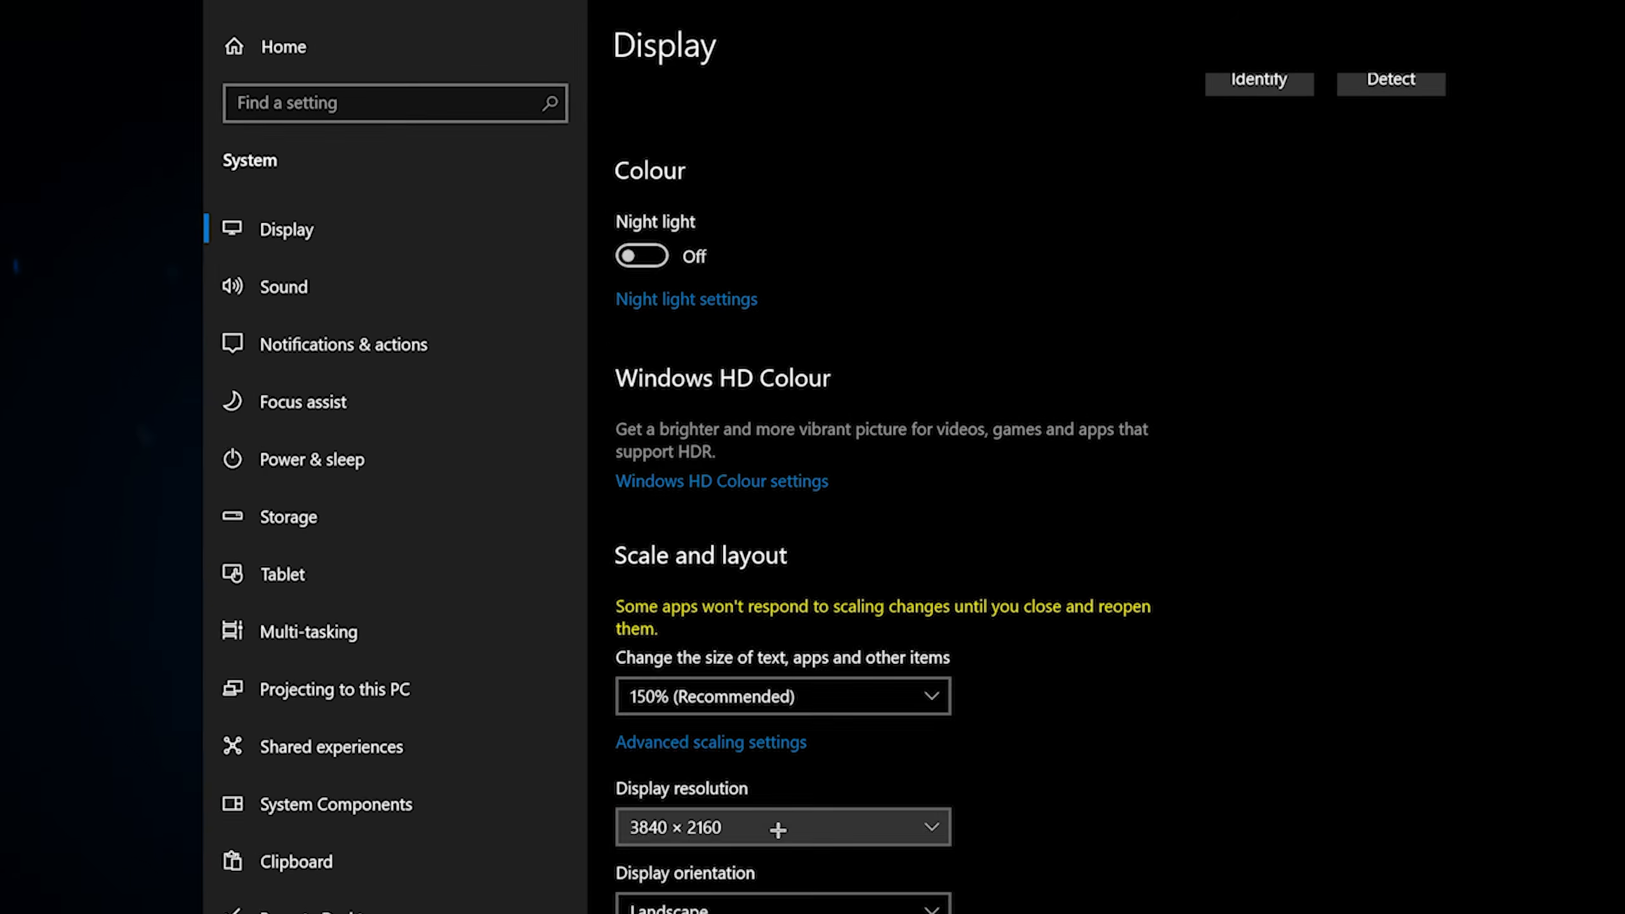
click(777, 726)
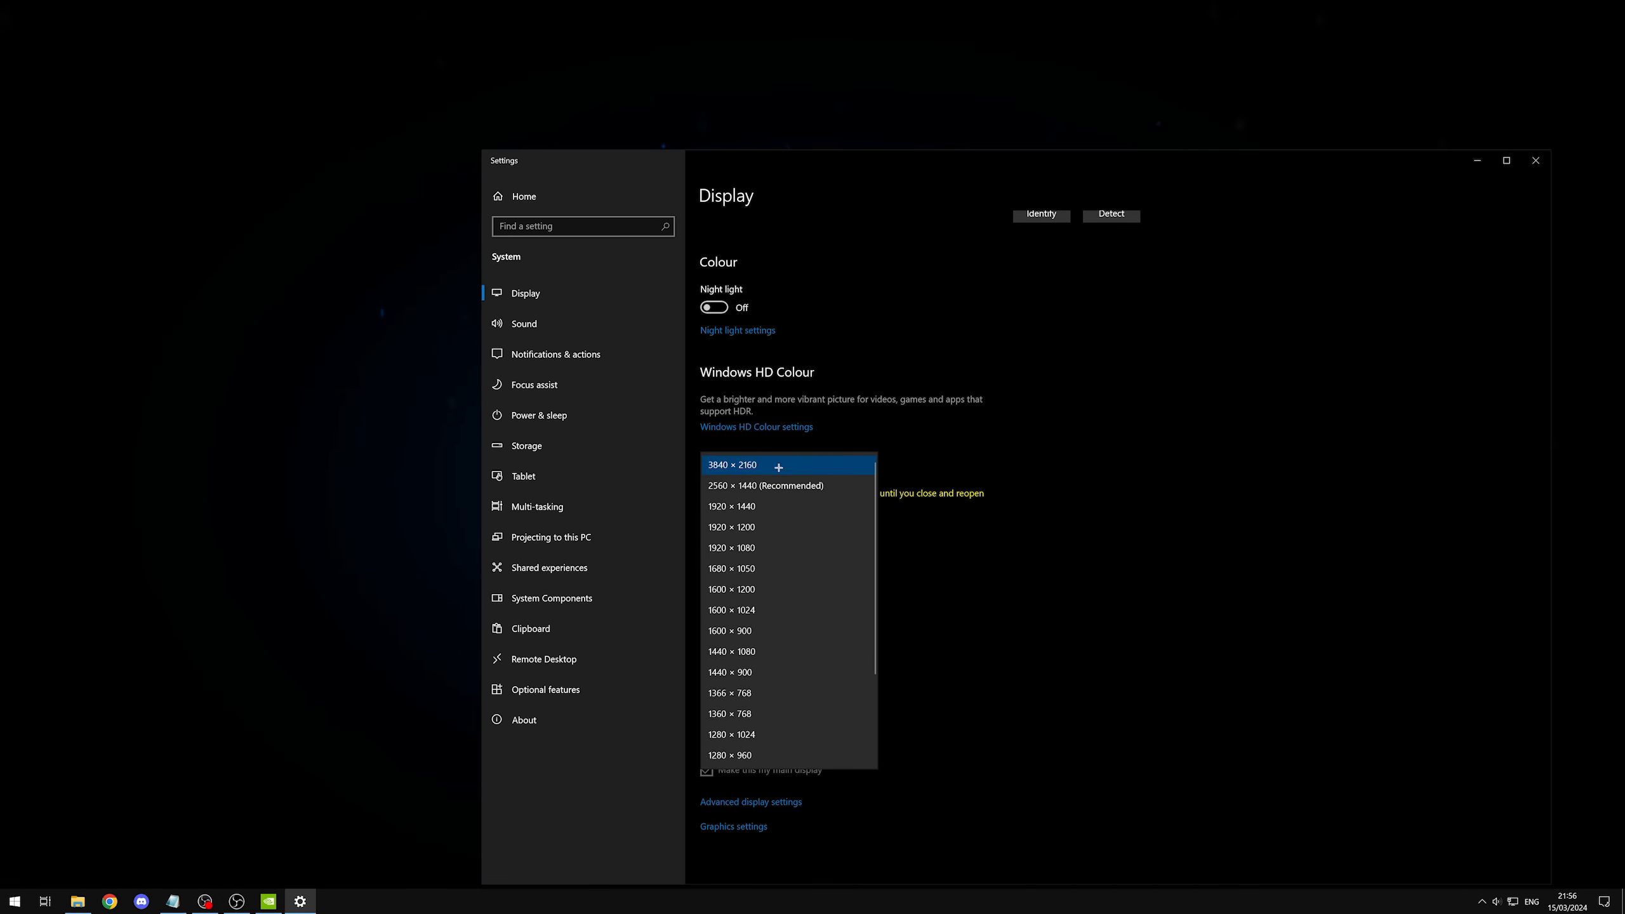
click(1136, 481)
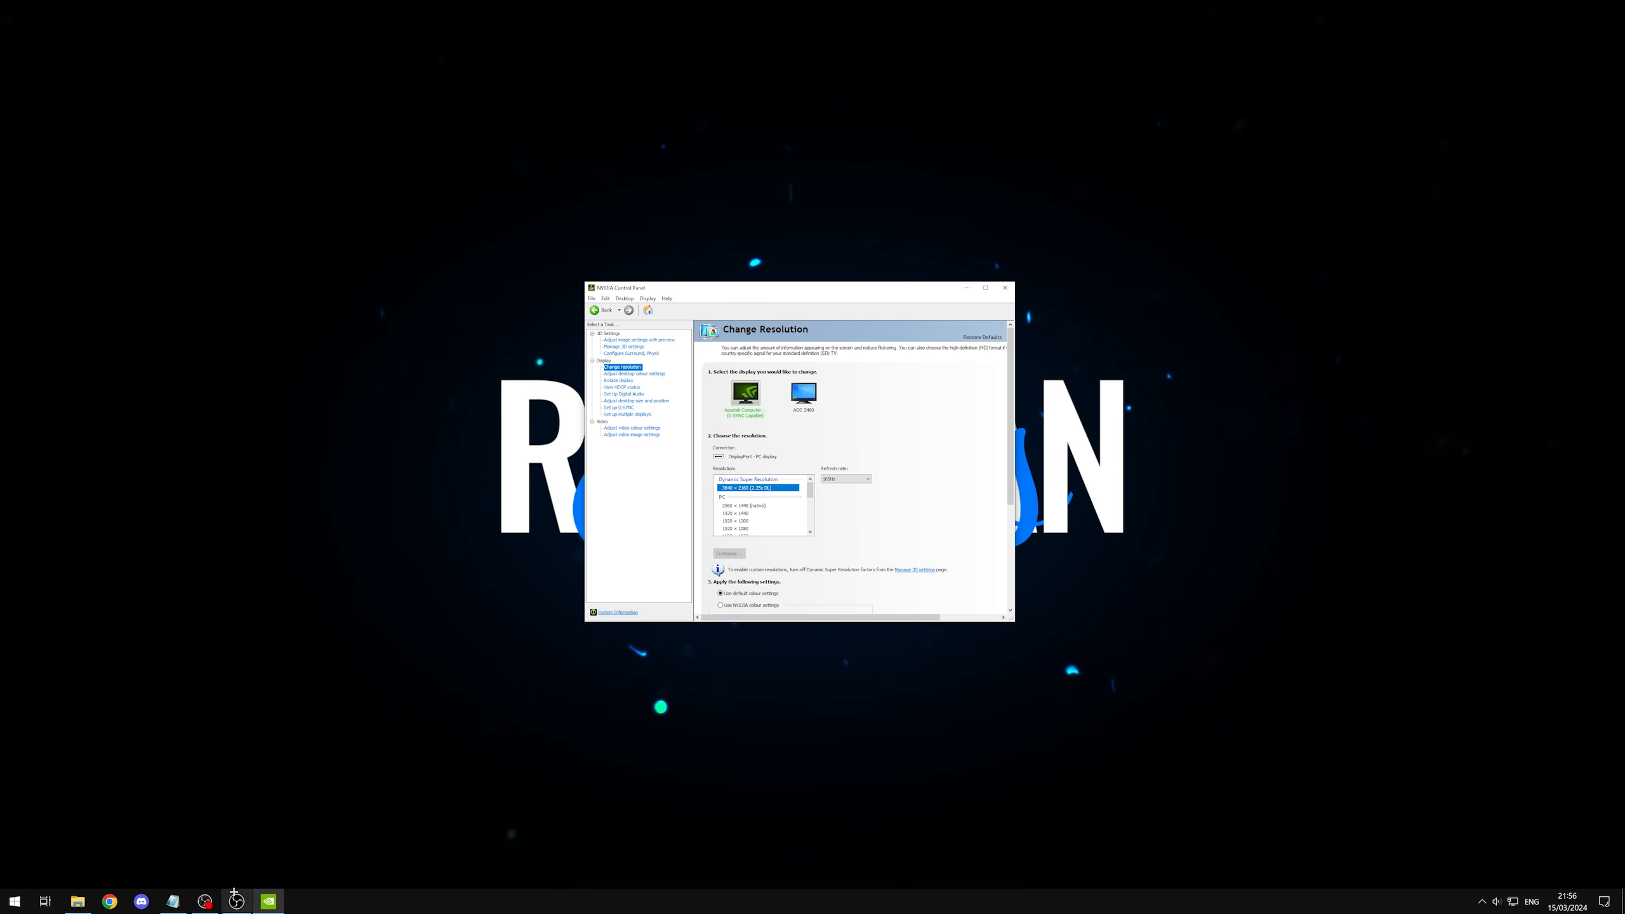
Step: Switch to OBS Studio, move its window toward the middle of the desktop, and enlarge it
click(236, 902)
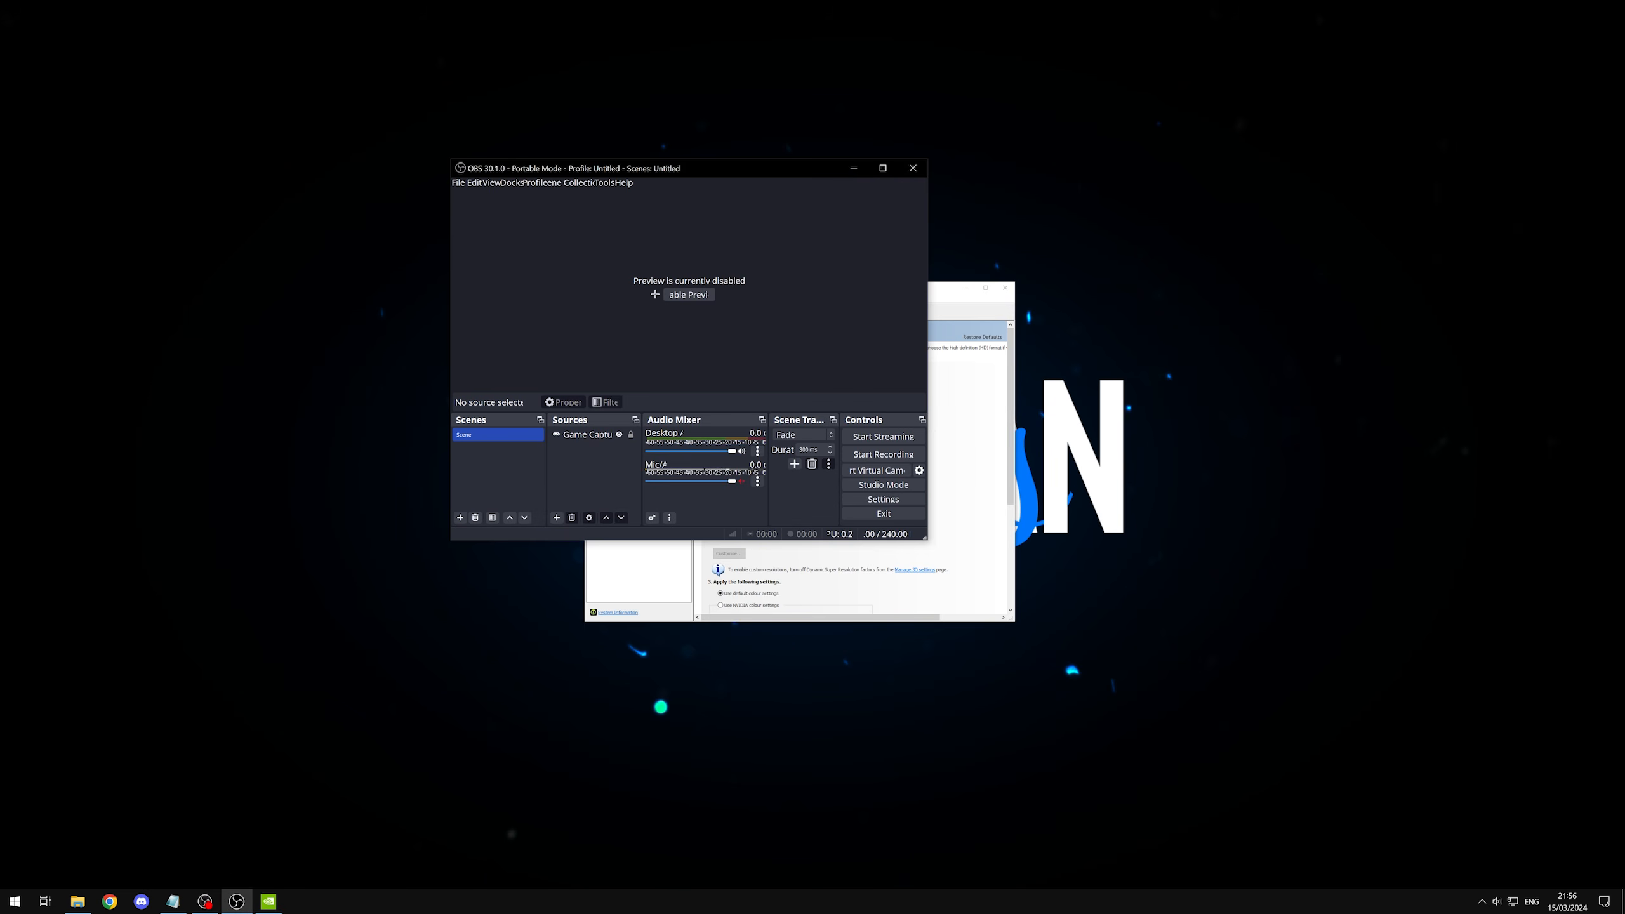
drag(698, 171, 836, 294)
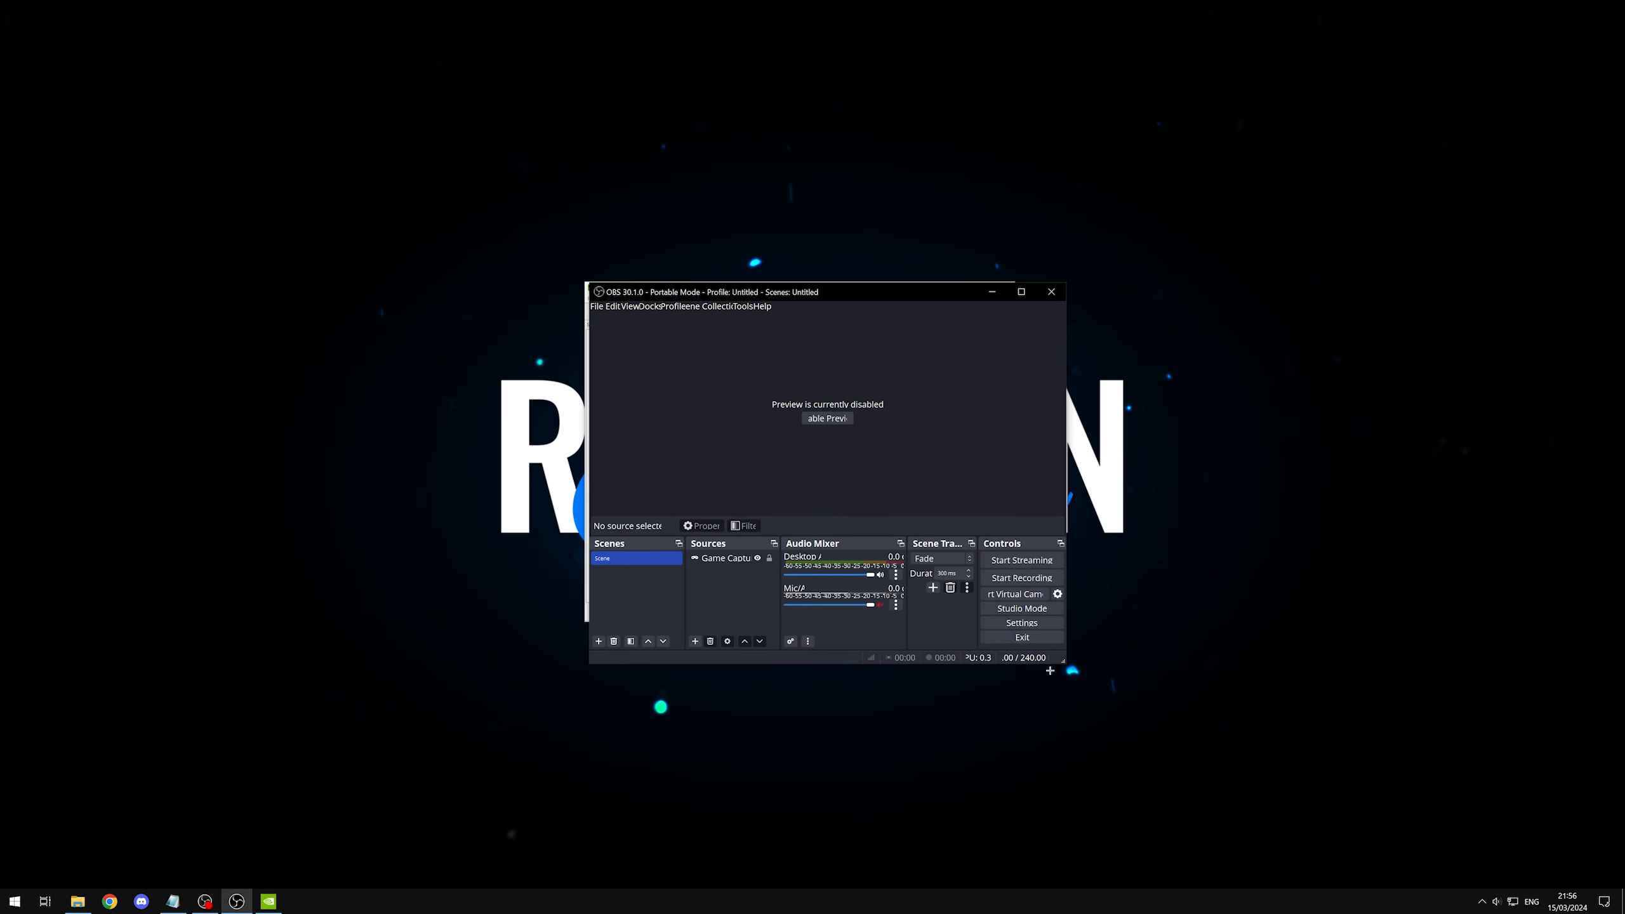
drag(1062, 661, 1212, 759)
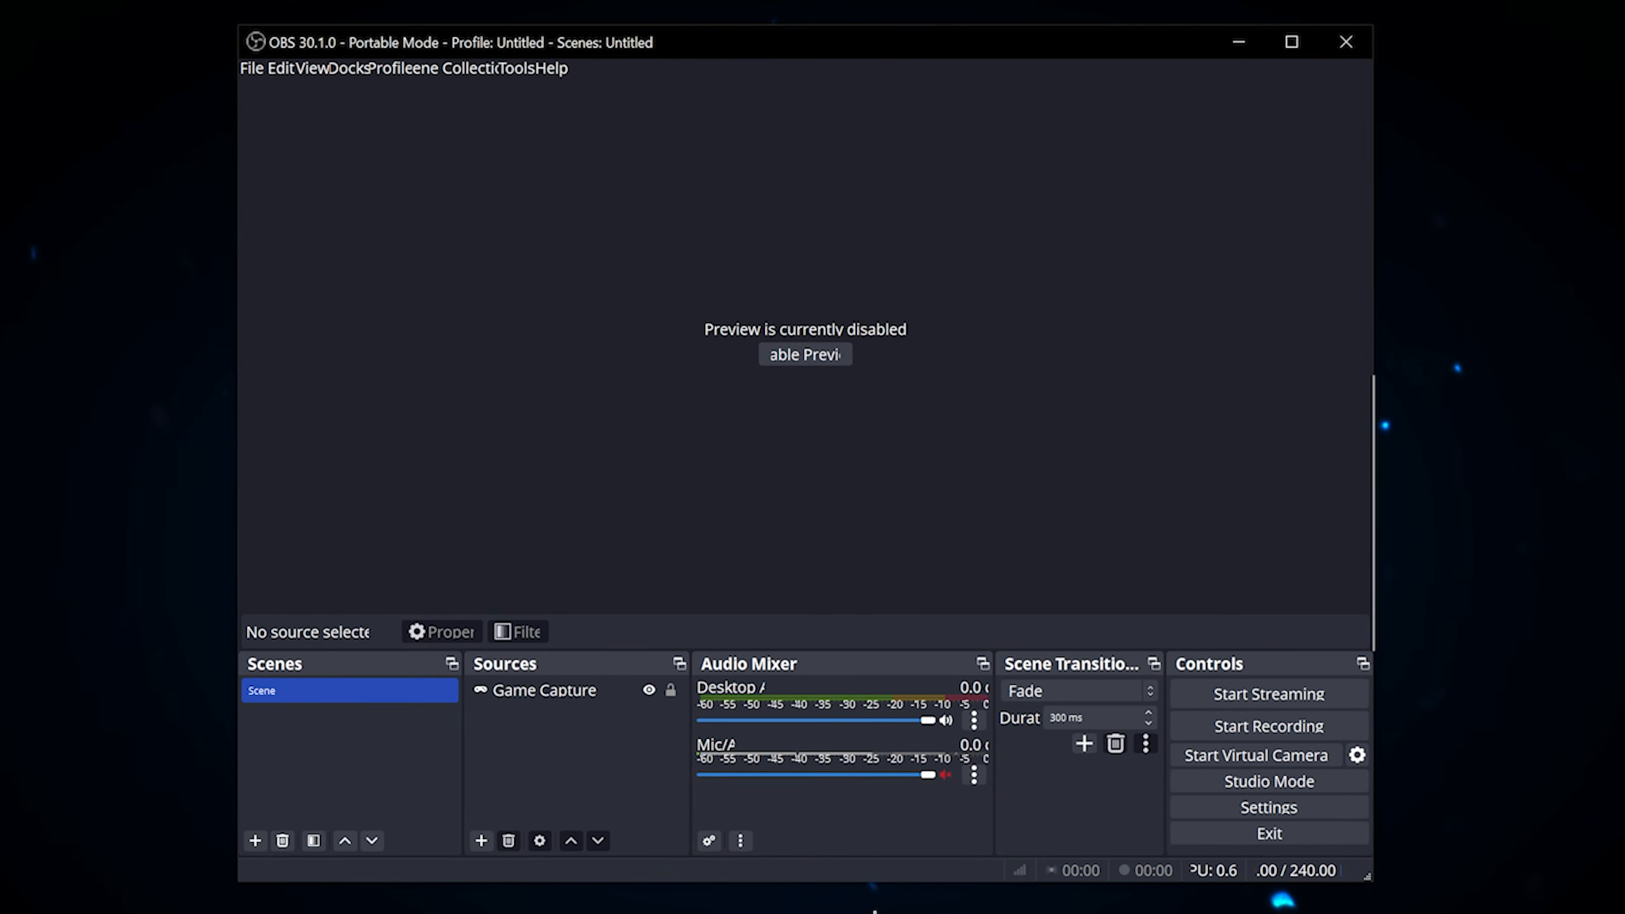
Step: In the video settings, set both the base (canvas) and output (scaled) resolutions to 3840x2160, and confirm the settings
click(1226, 808)
click(486, 295)
click(483, 364)
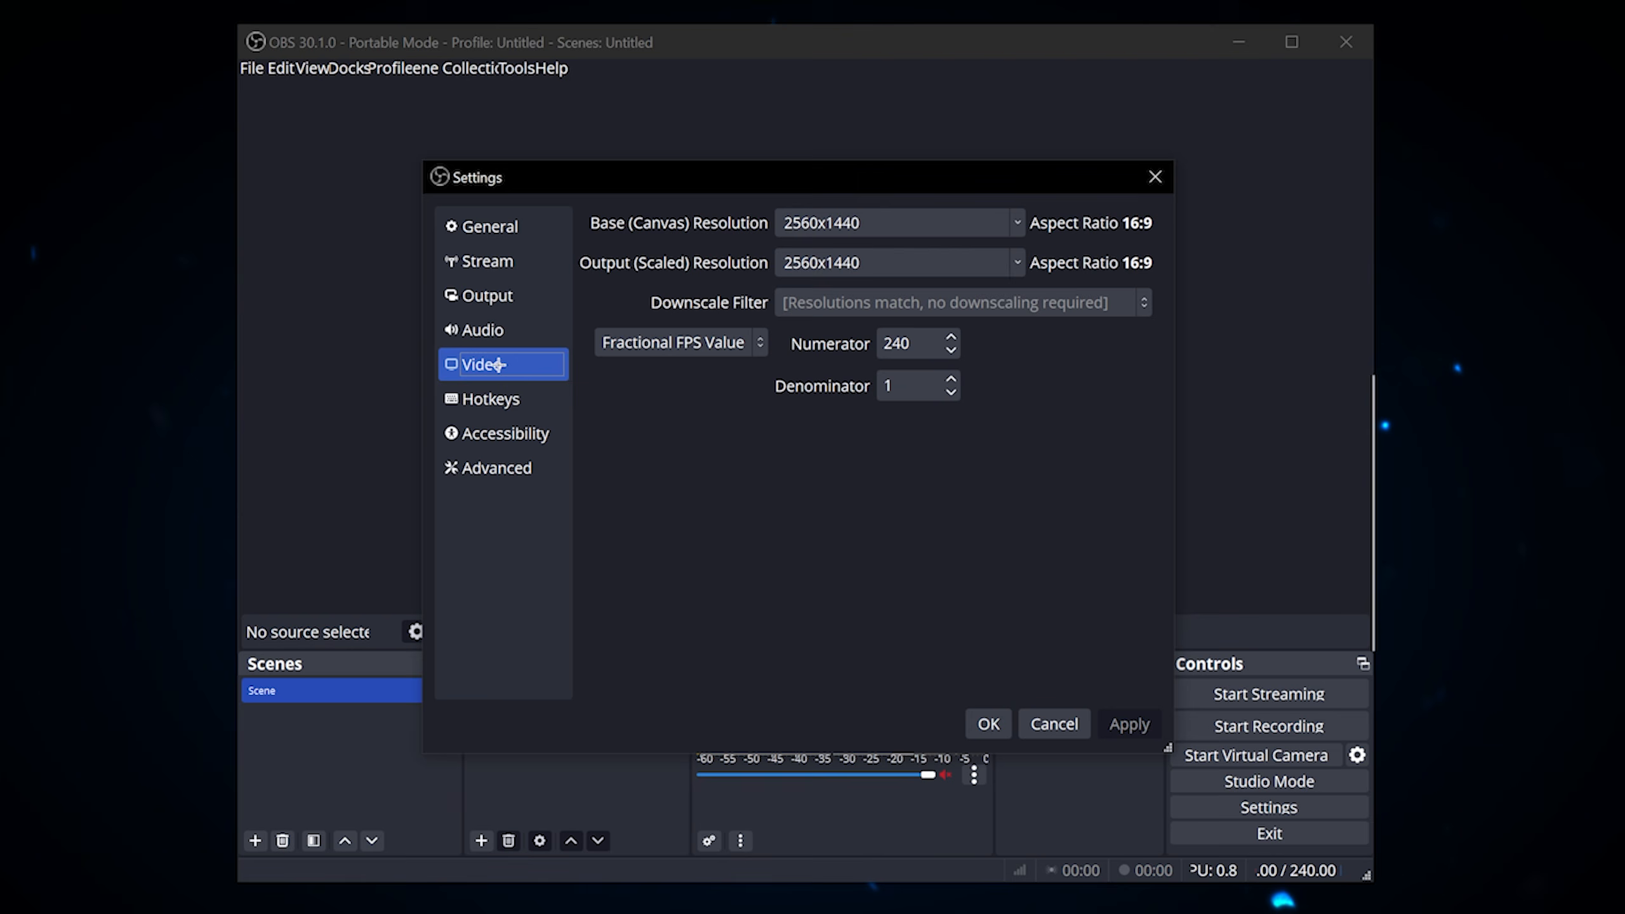
click(1016, 223)
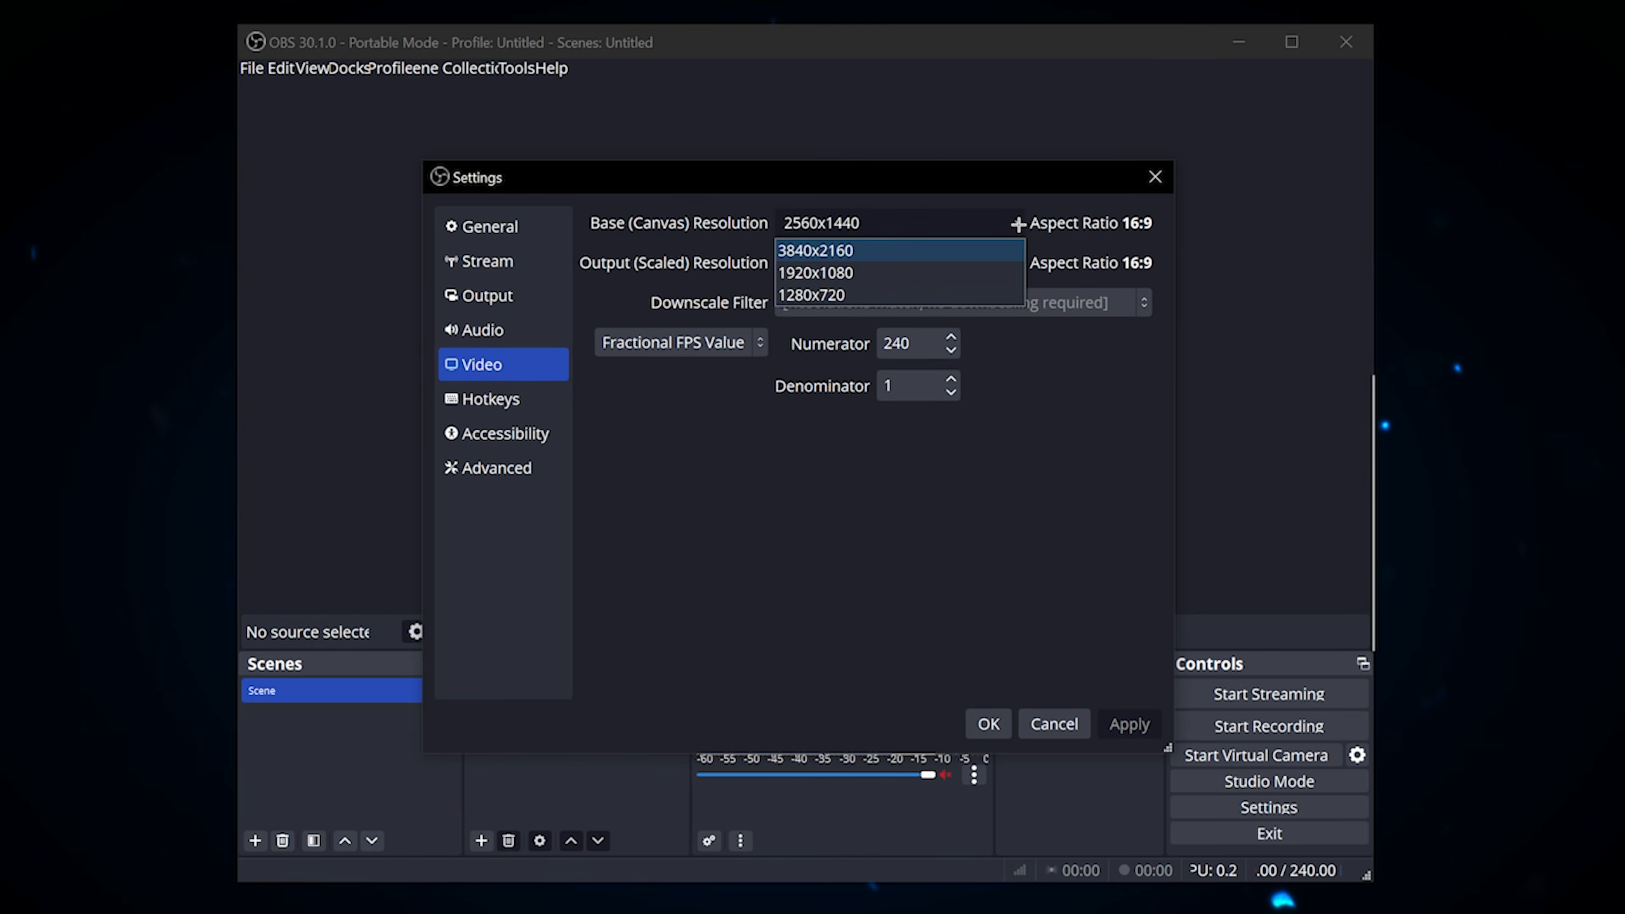
click(843, 249)
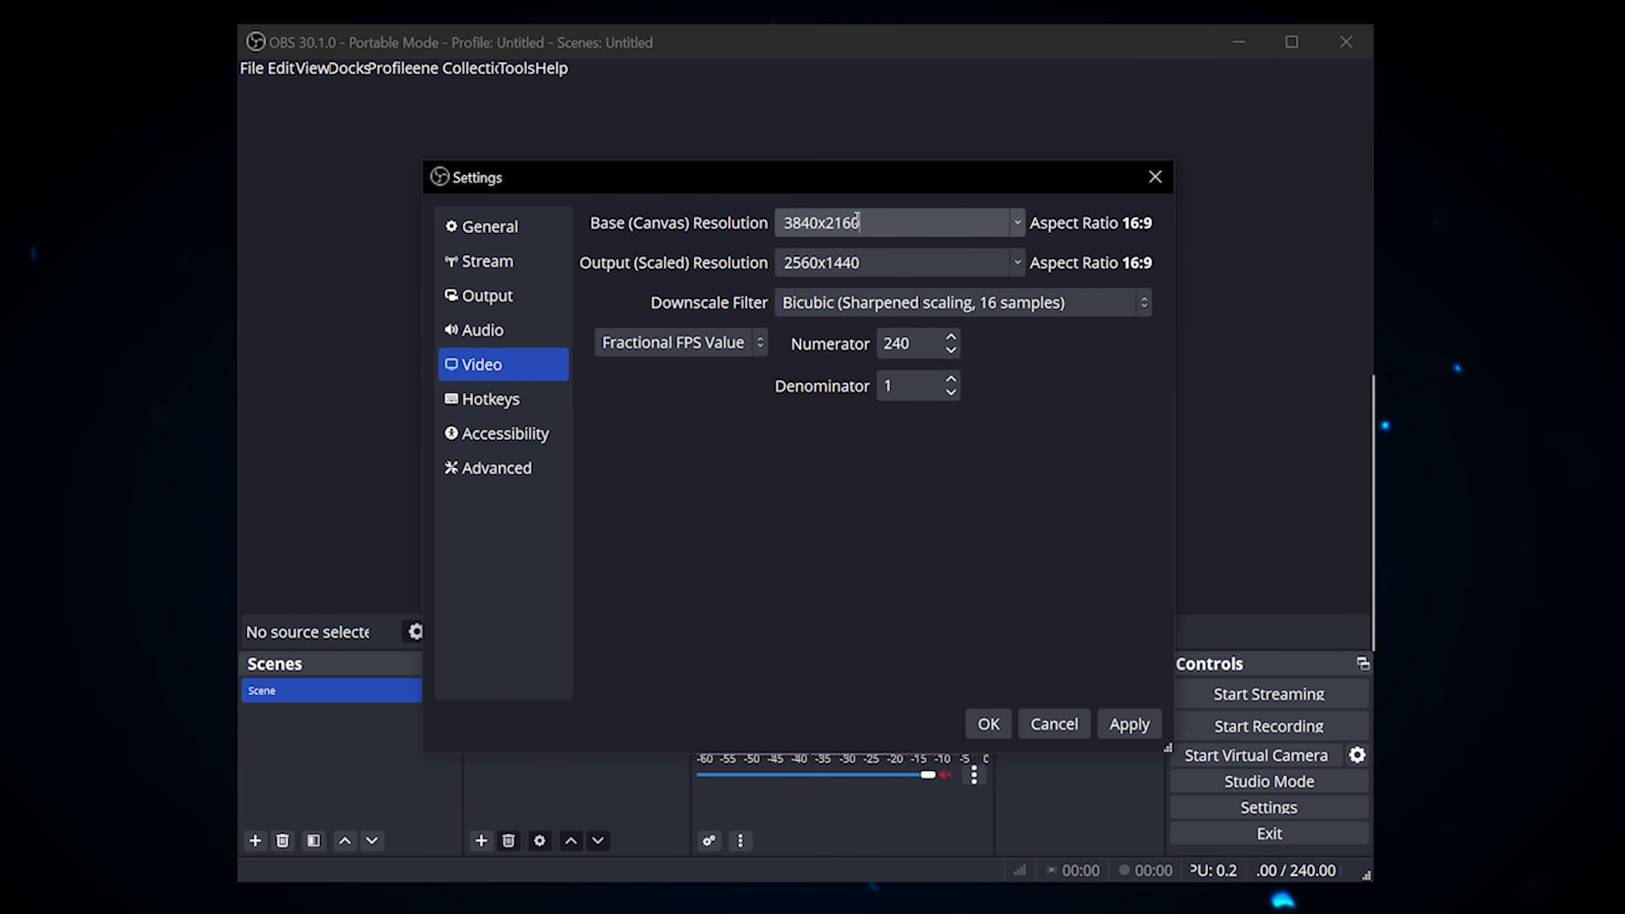
click(1017, 261)
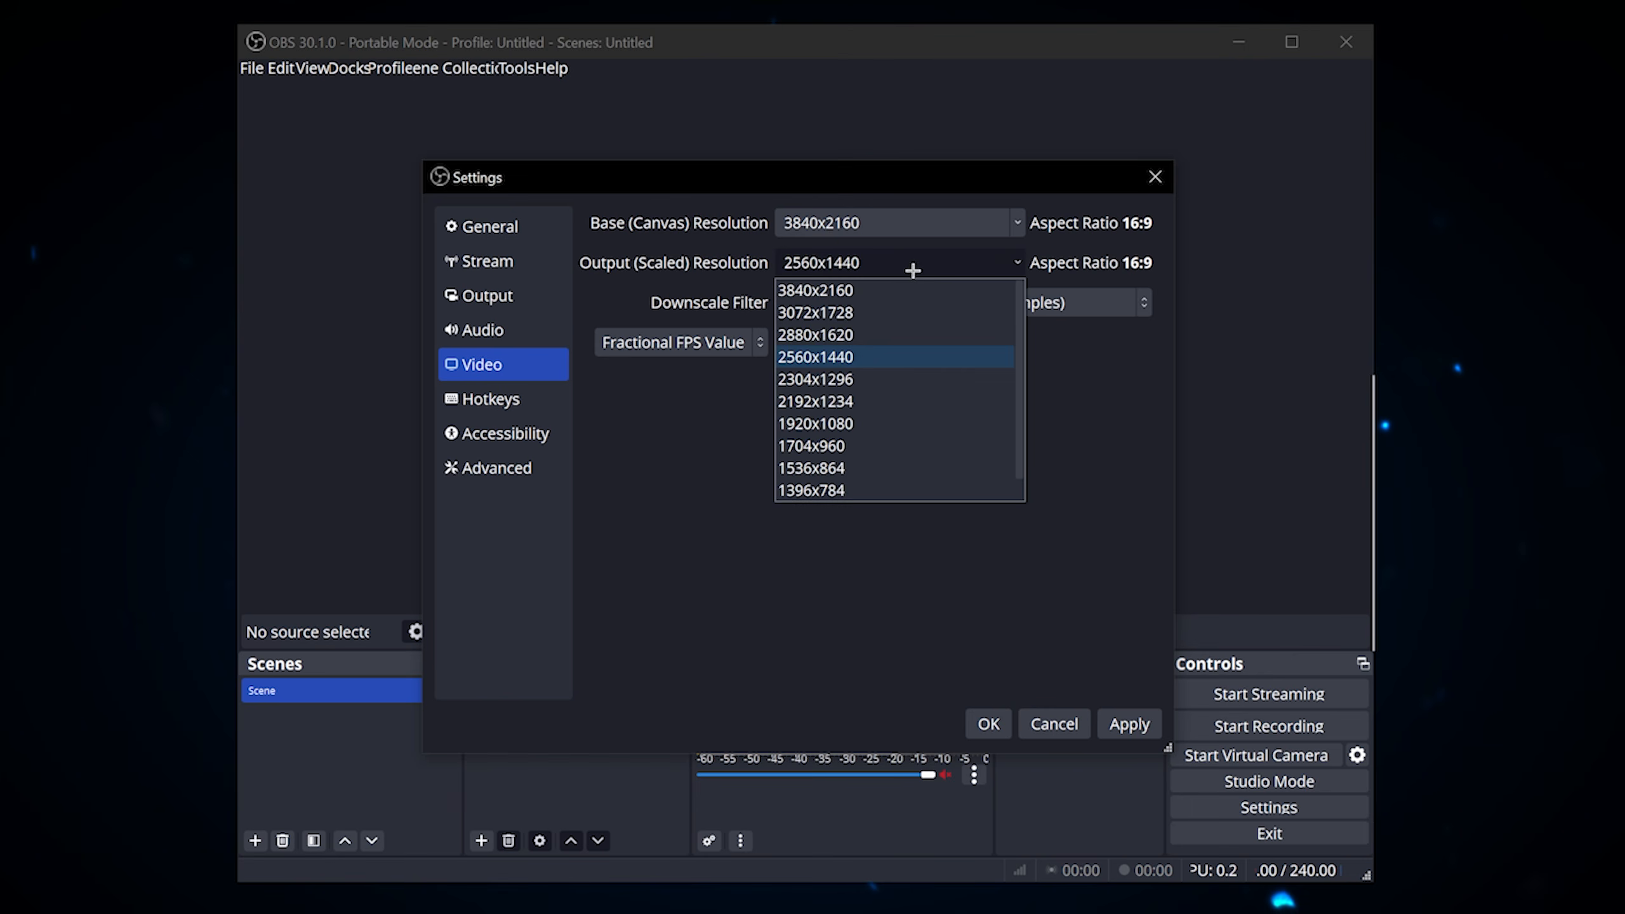
click(839, 290)
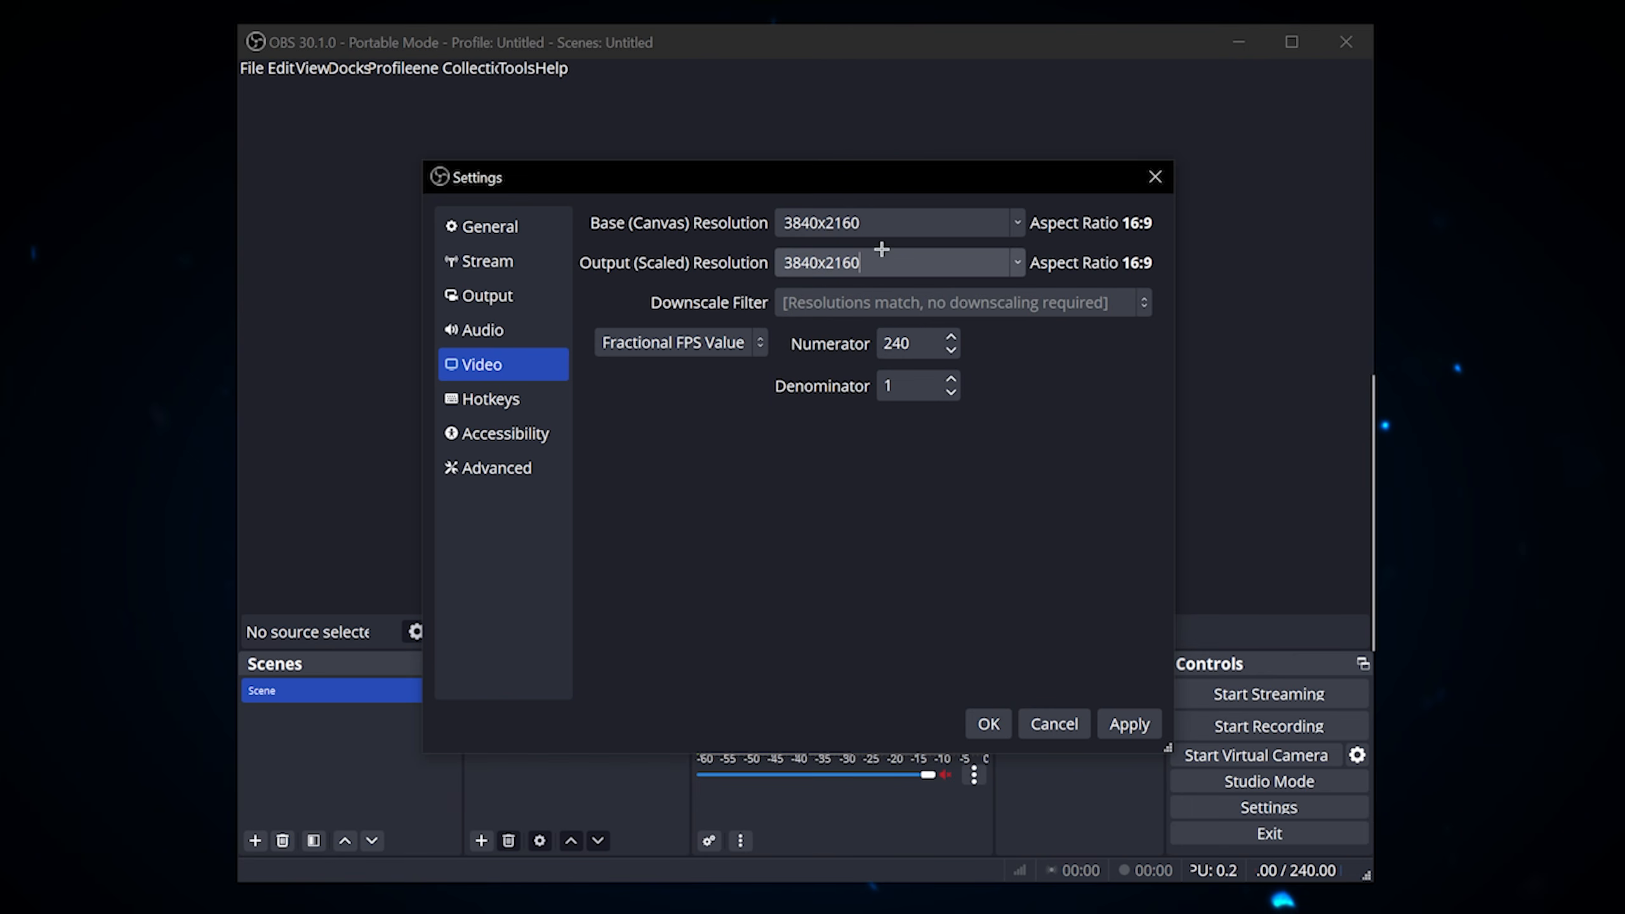
click(987, 723)
Step: Add a Display Capture source to the scene, and enable the preview
click(483, 841)
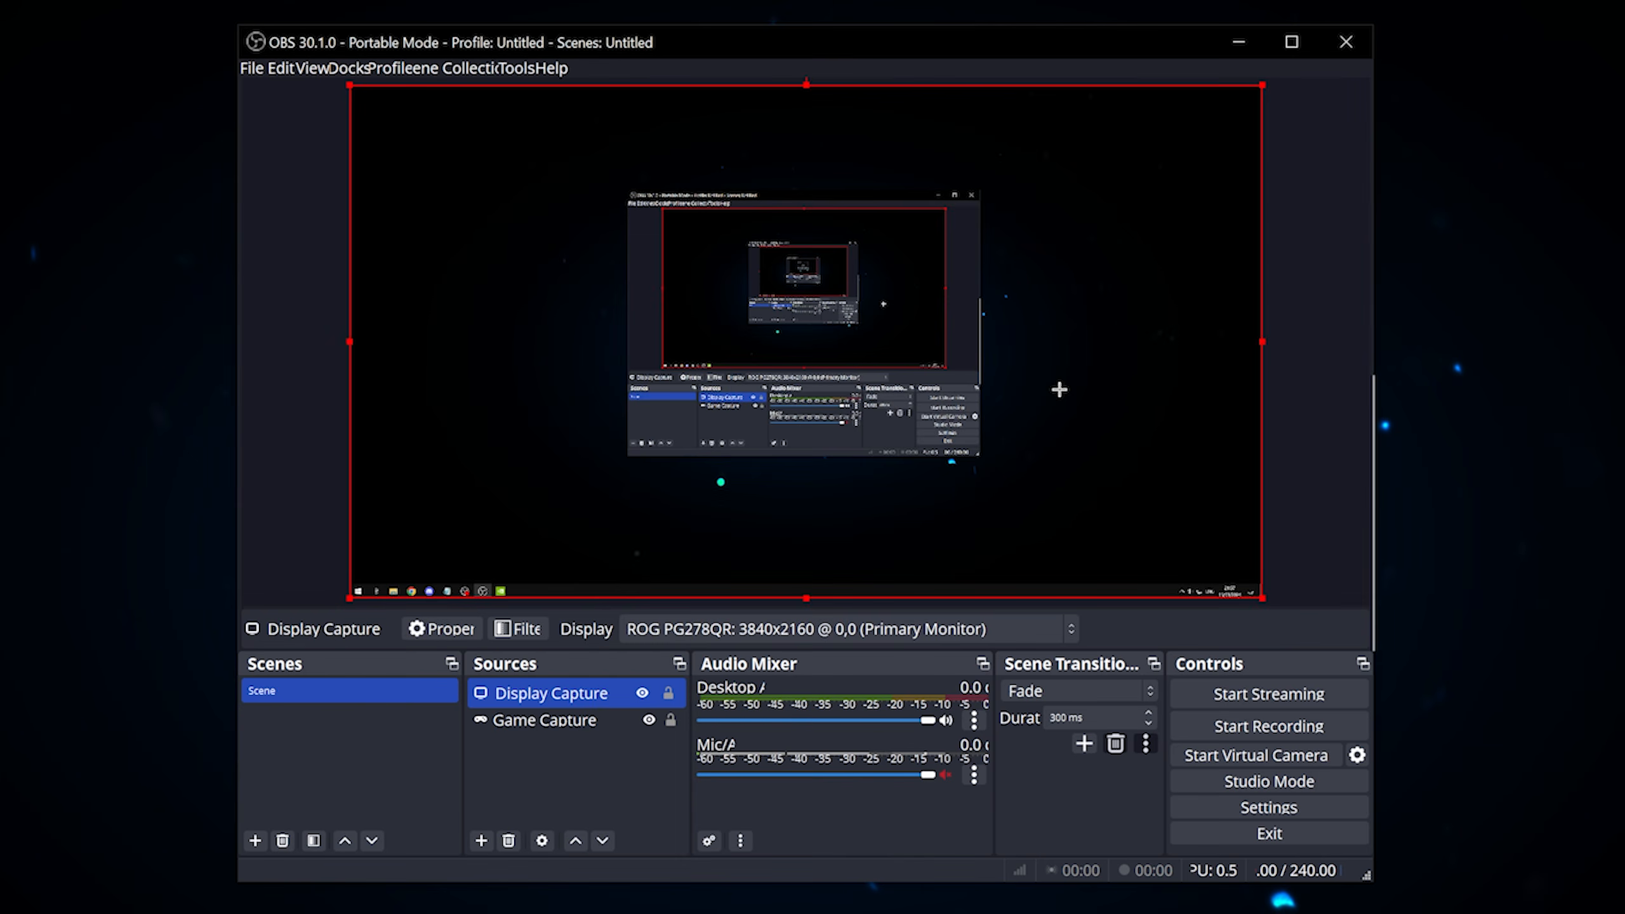
click(1305, 333)
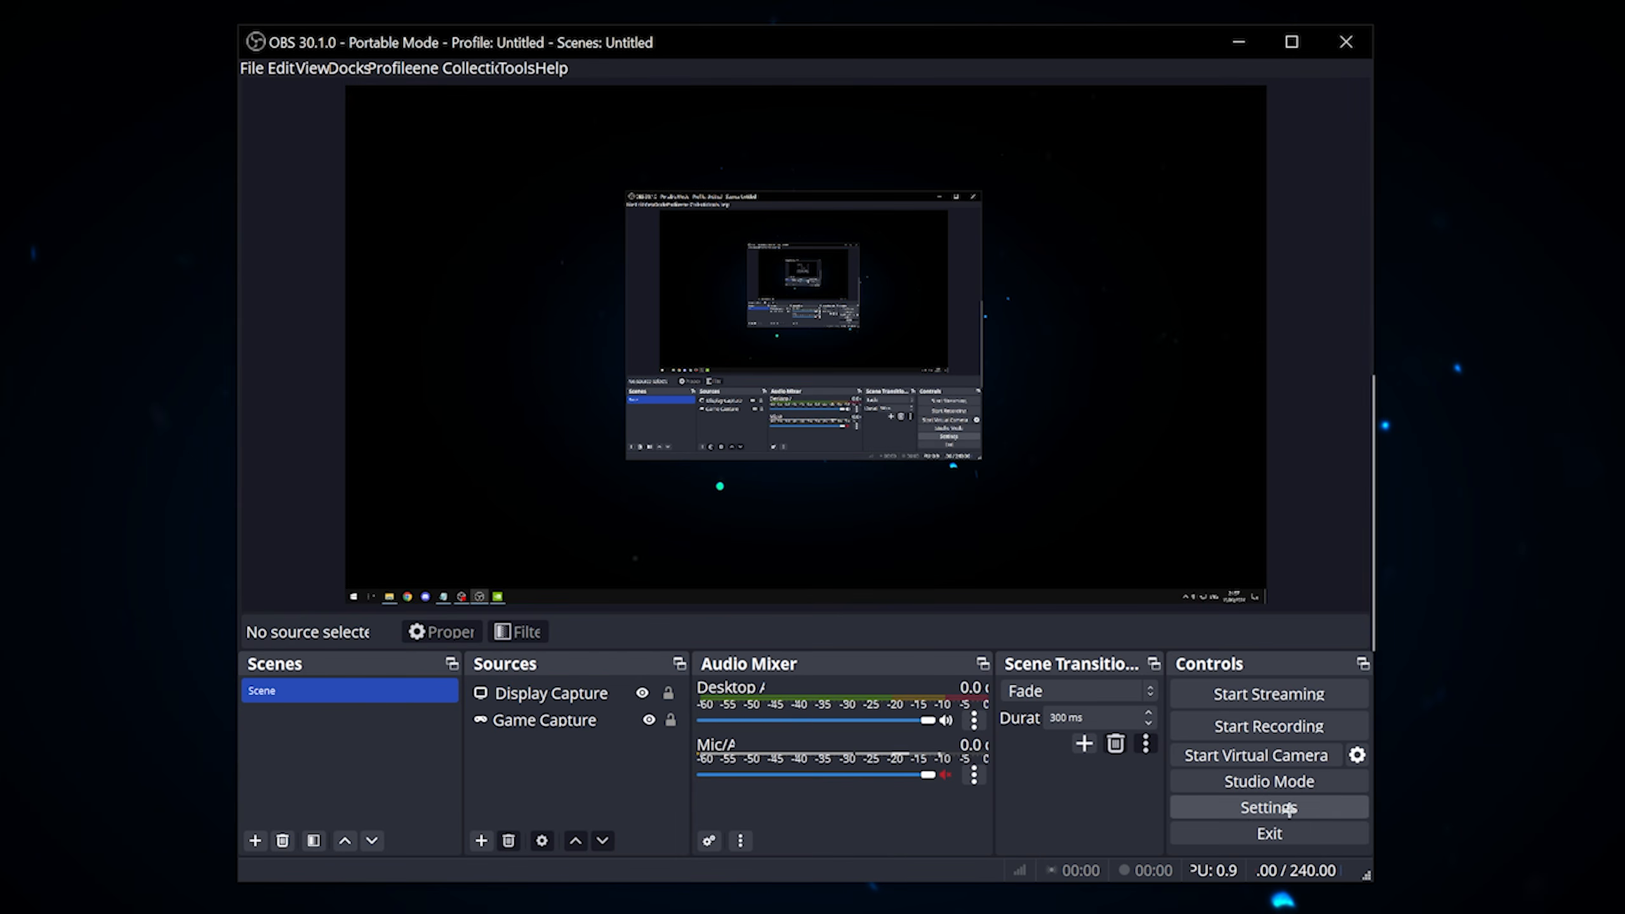
Step: Check the canvas and output resolutions in the video settings, and close the settings without changes
click(1286, 809)
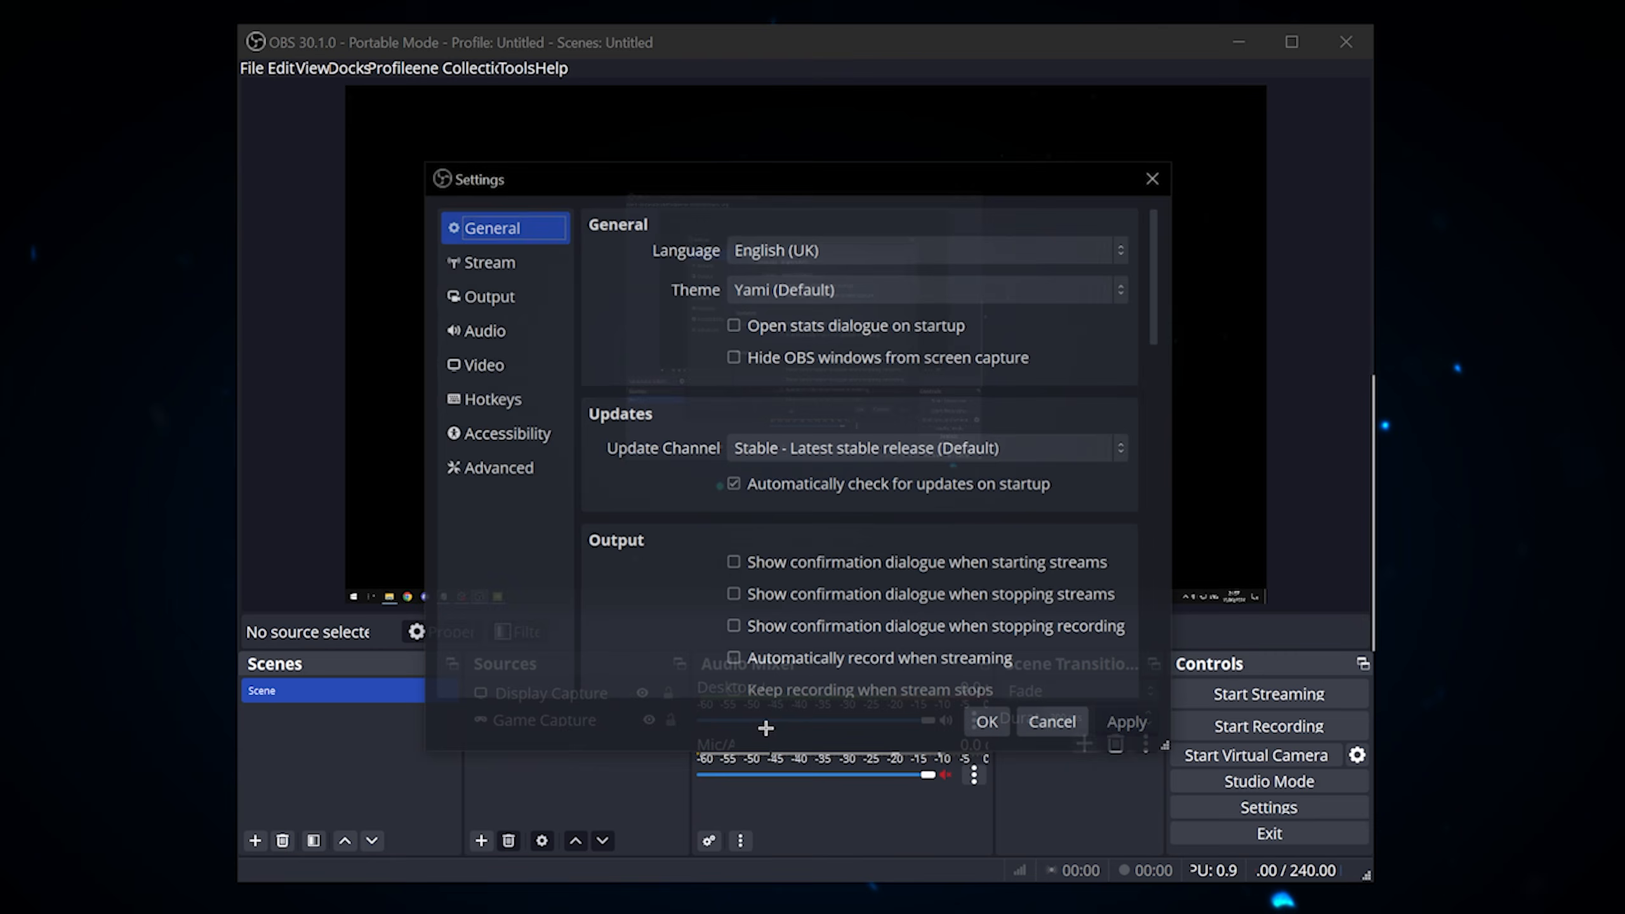
click(504, 332)
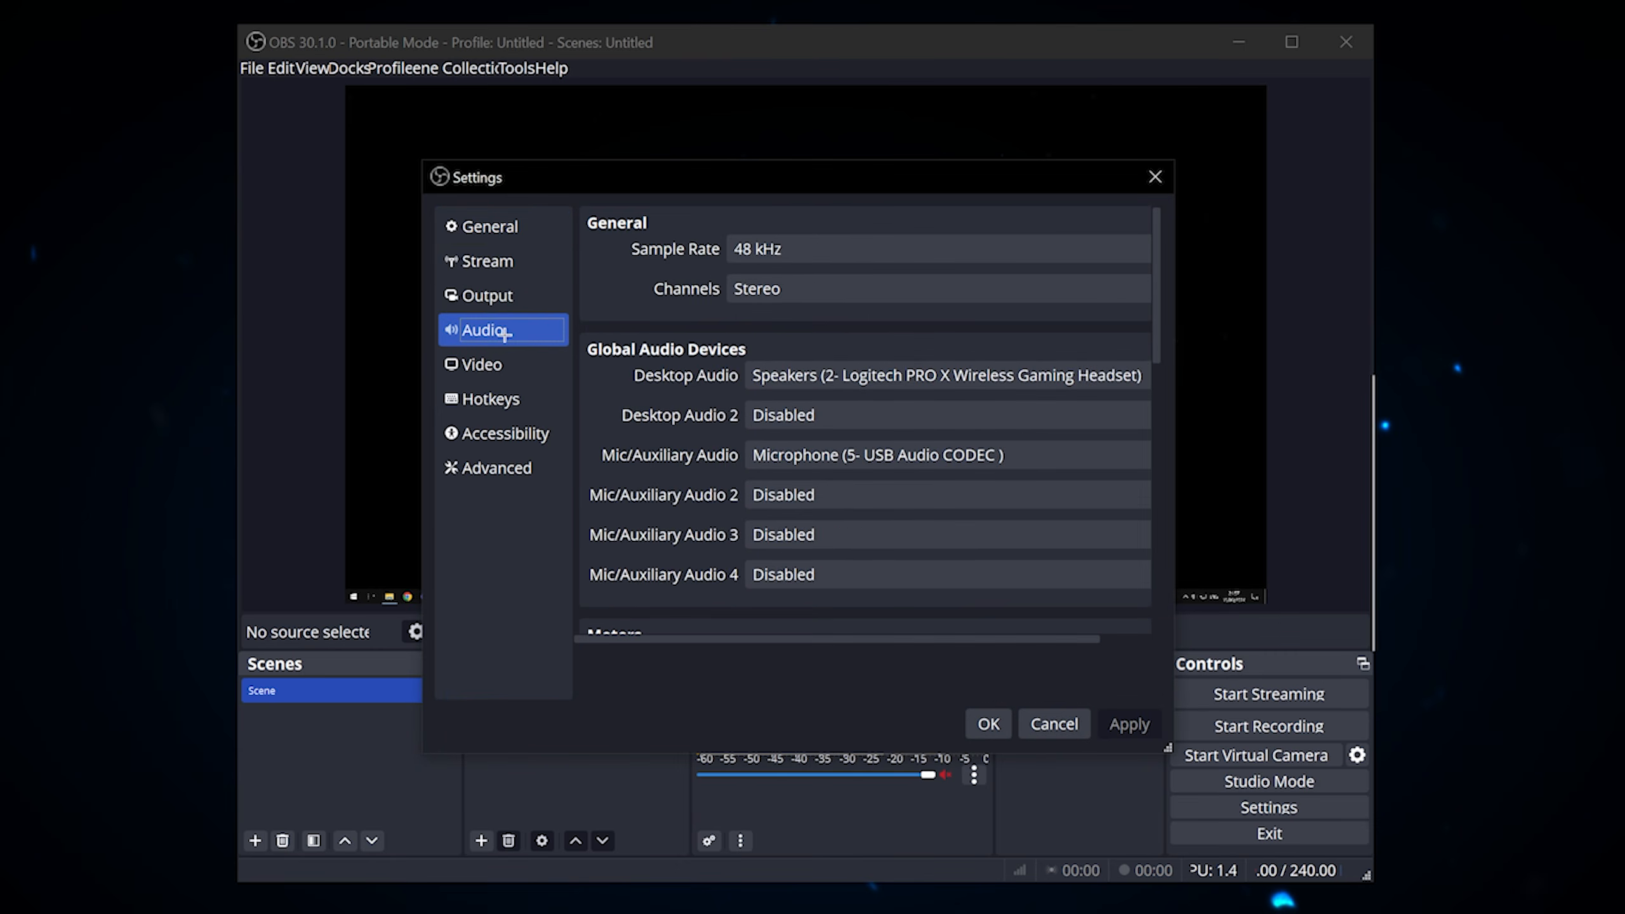
click(503, 366)
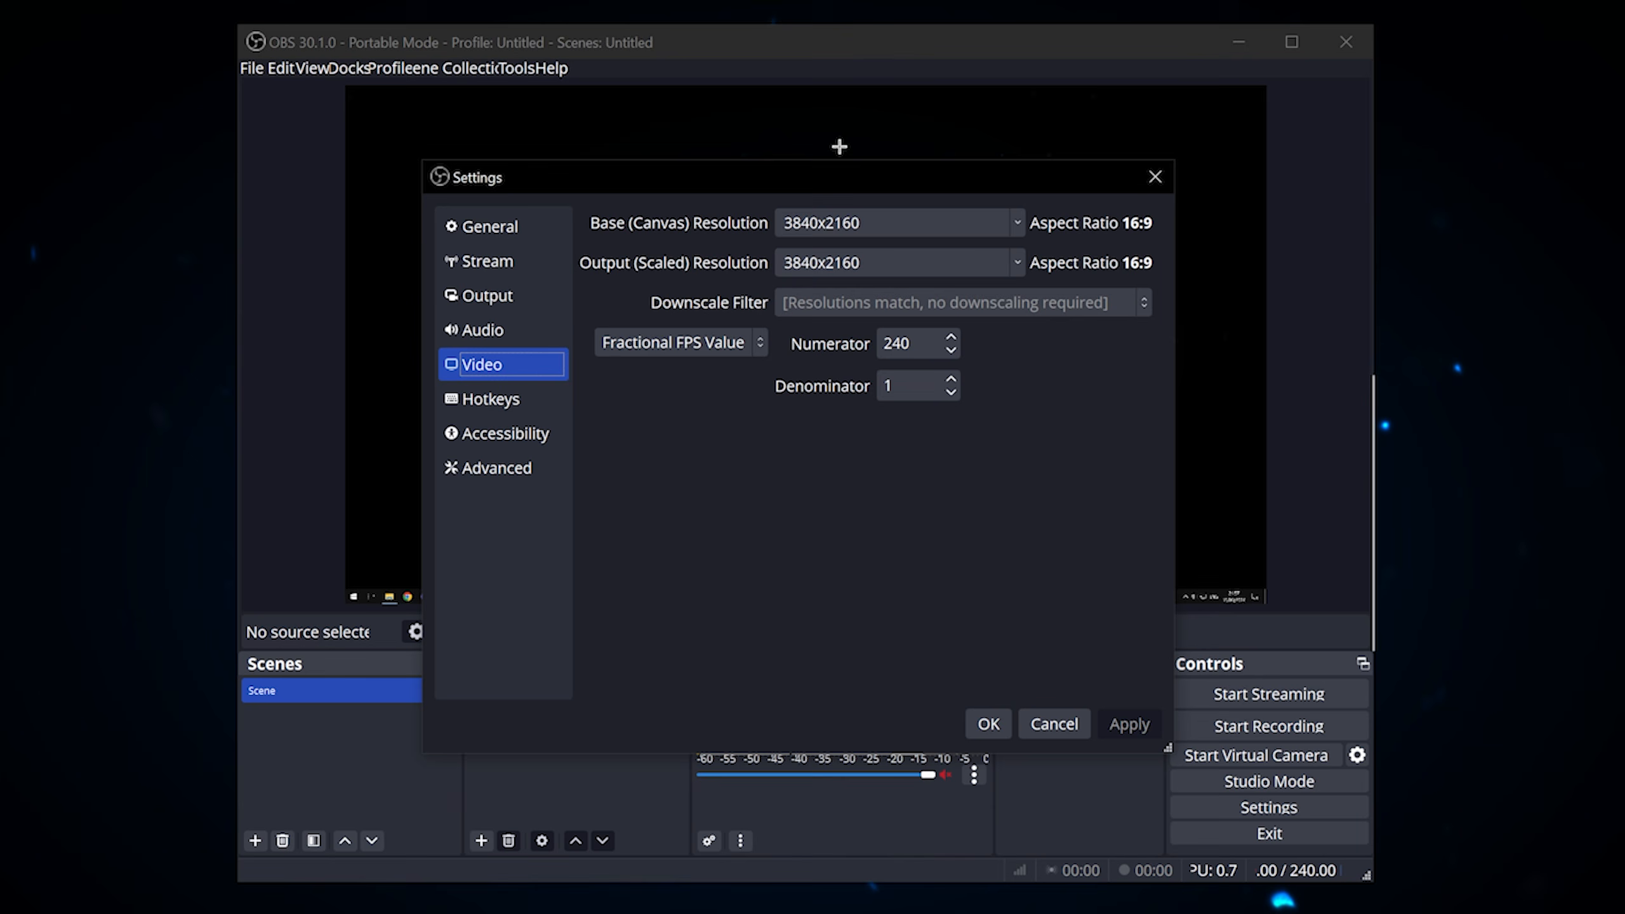
click(865, 223)
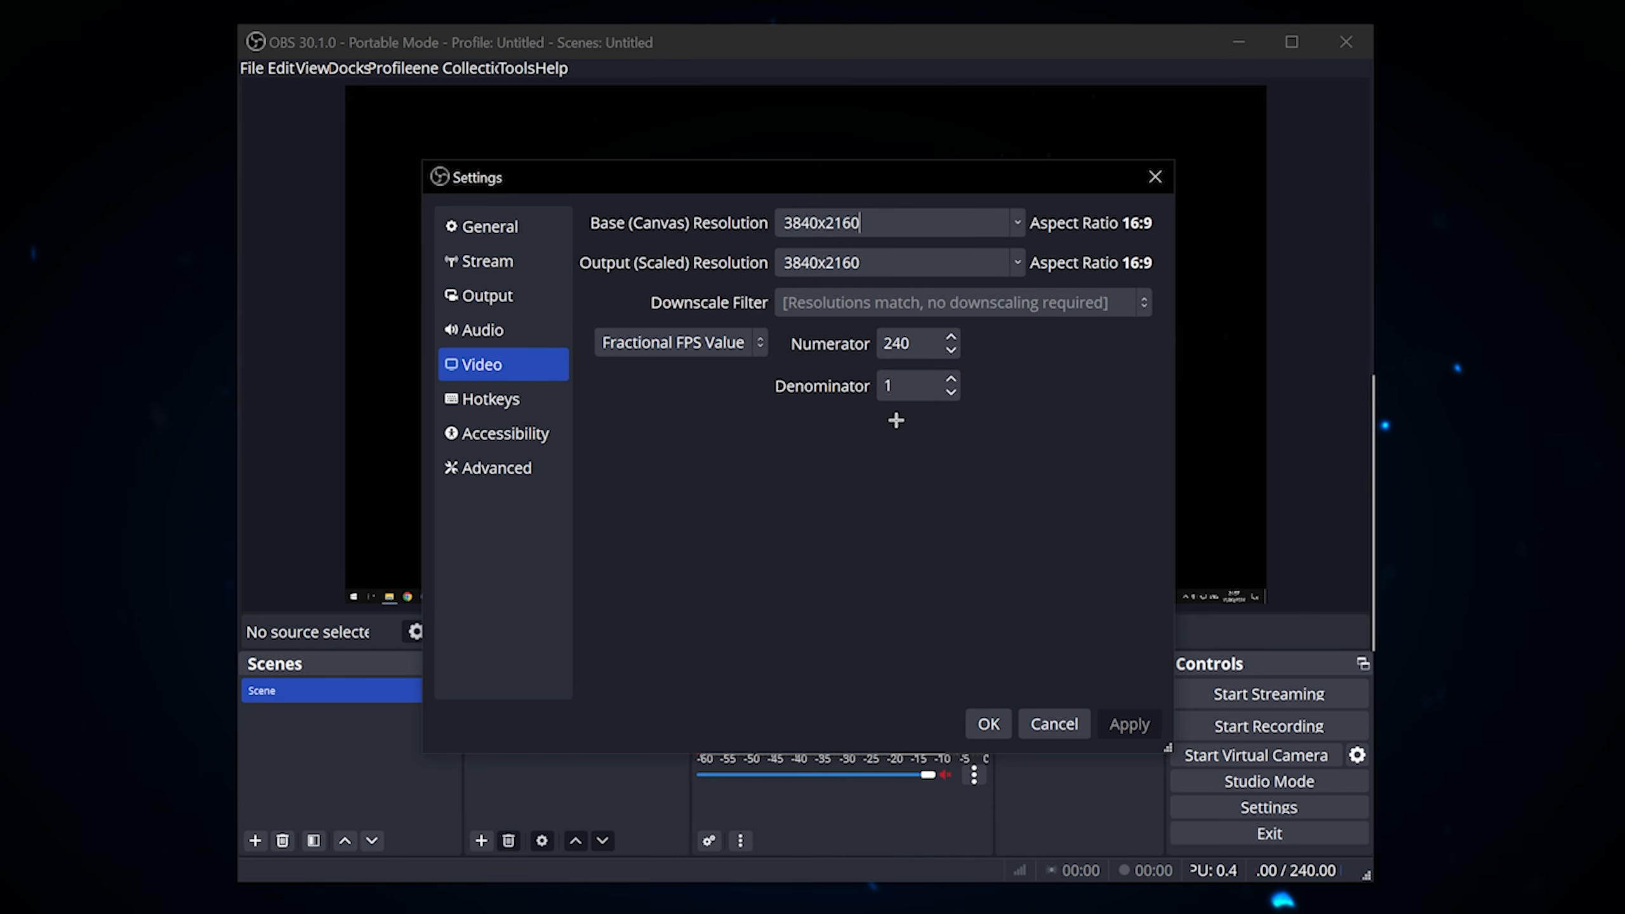
click(1053, 724)
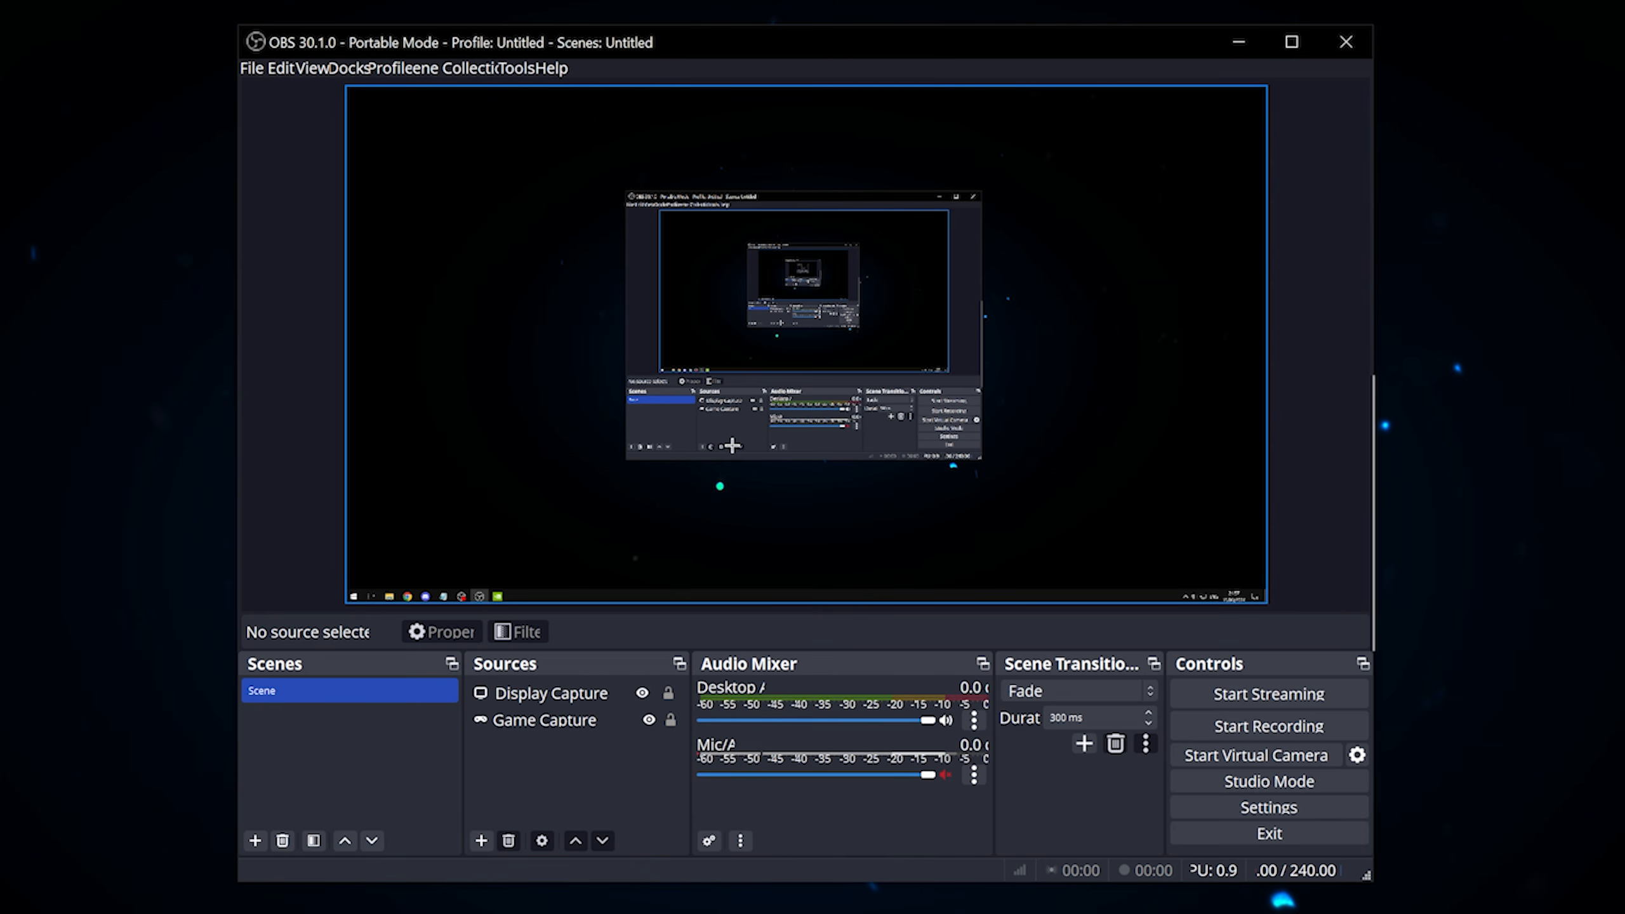
Step: Show the recording output settings, and enlarge the settings window
click(1226, 808)
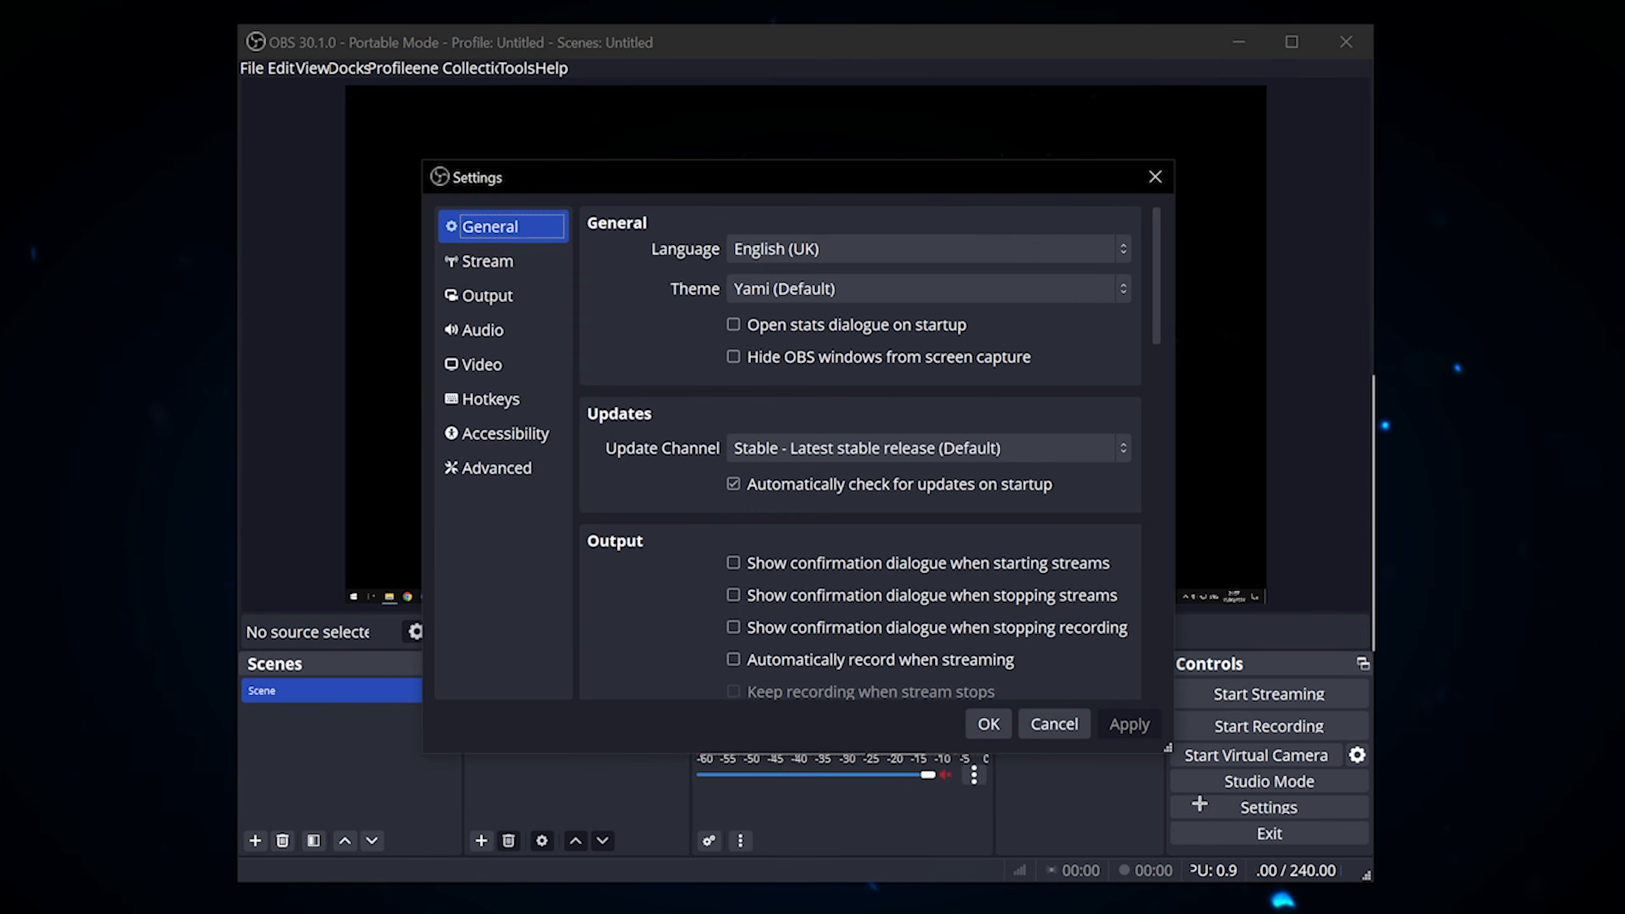
click(499, 366)
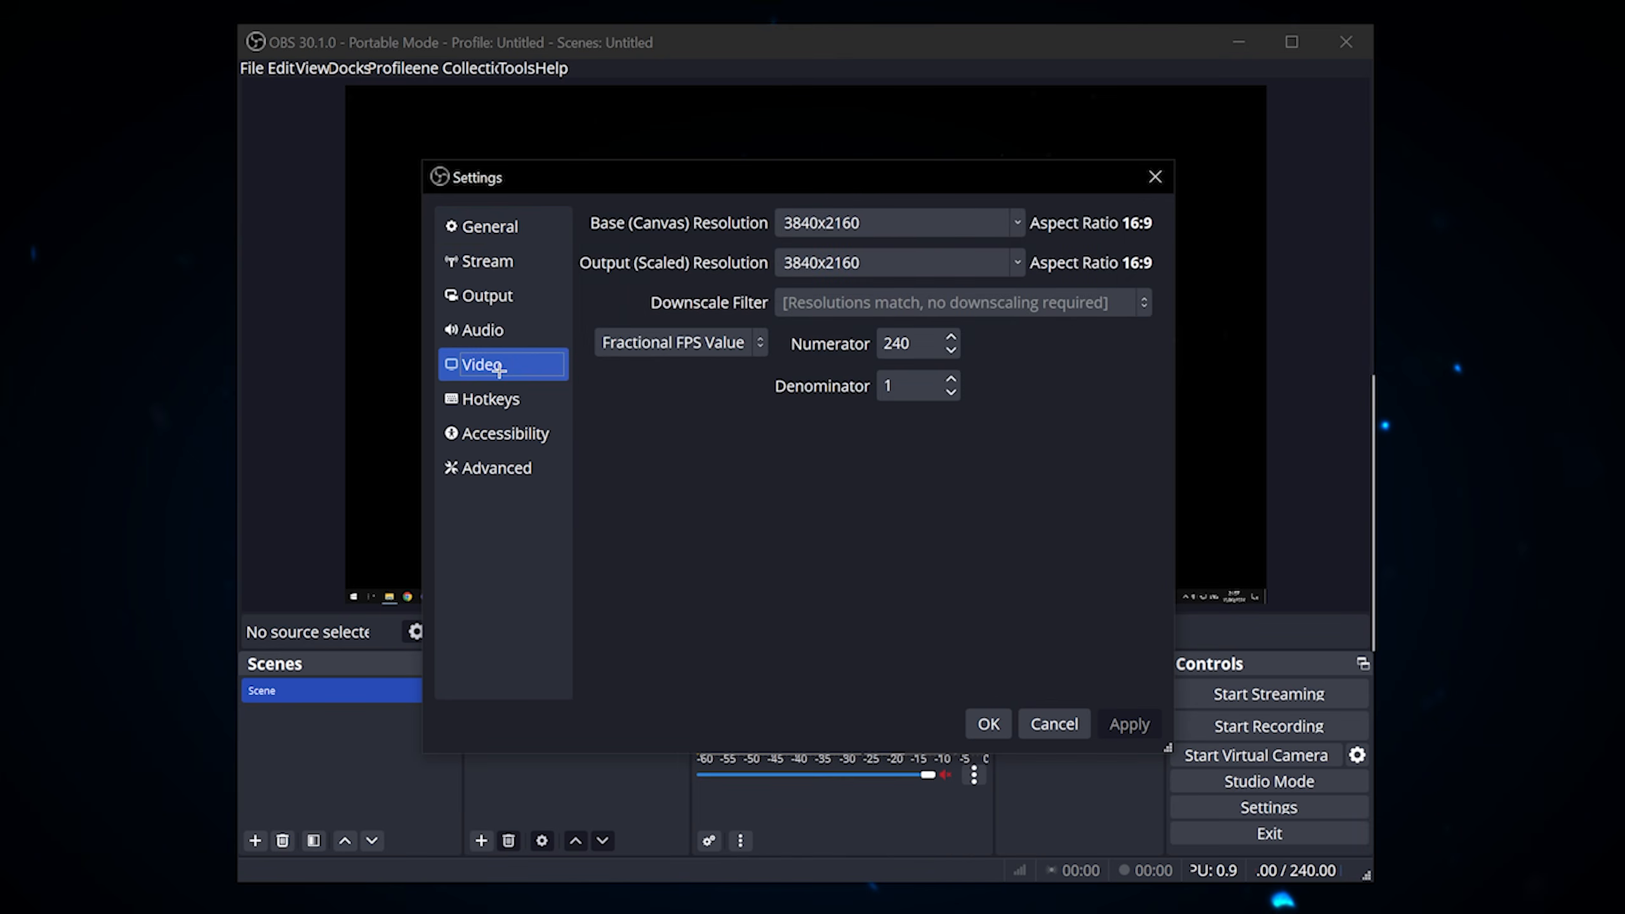
click(488, 295)
click(719, 263)
drag(1166, 749, 1346, 909)
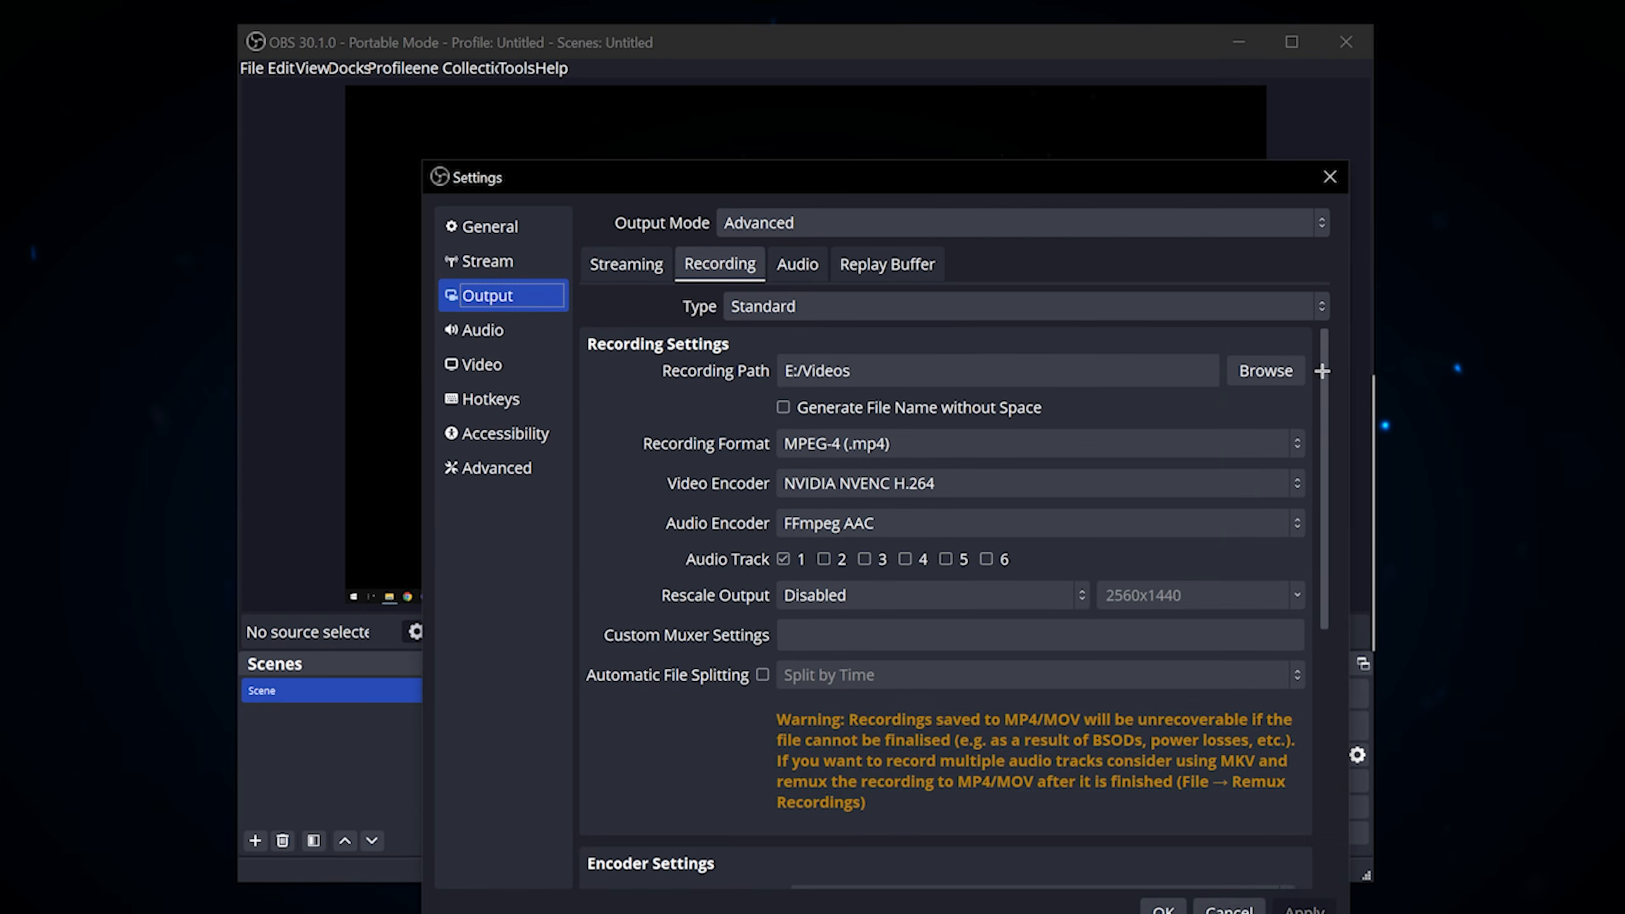
Step: Check the available recording formats without changing the selection, and choose NVIDIA NVENC H.264 as the video encoder
click(912, 445)
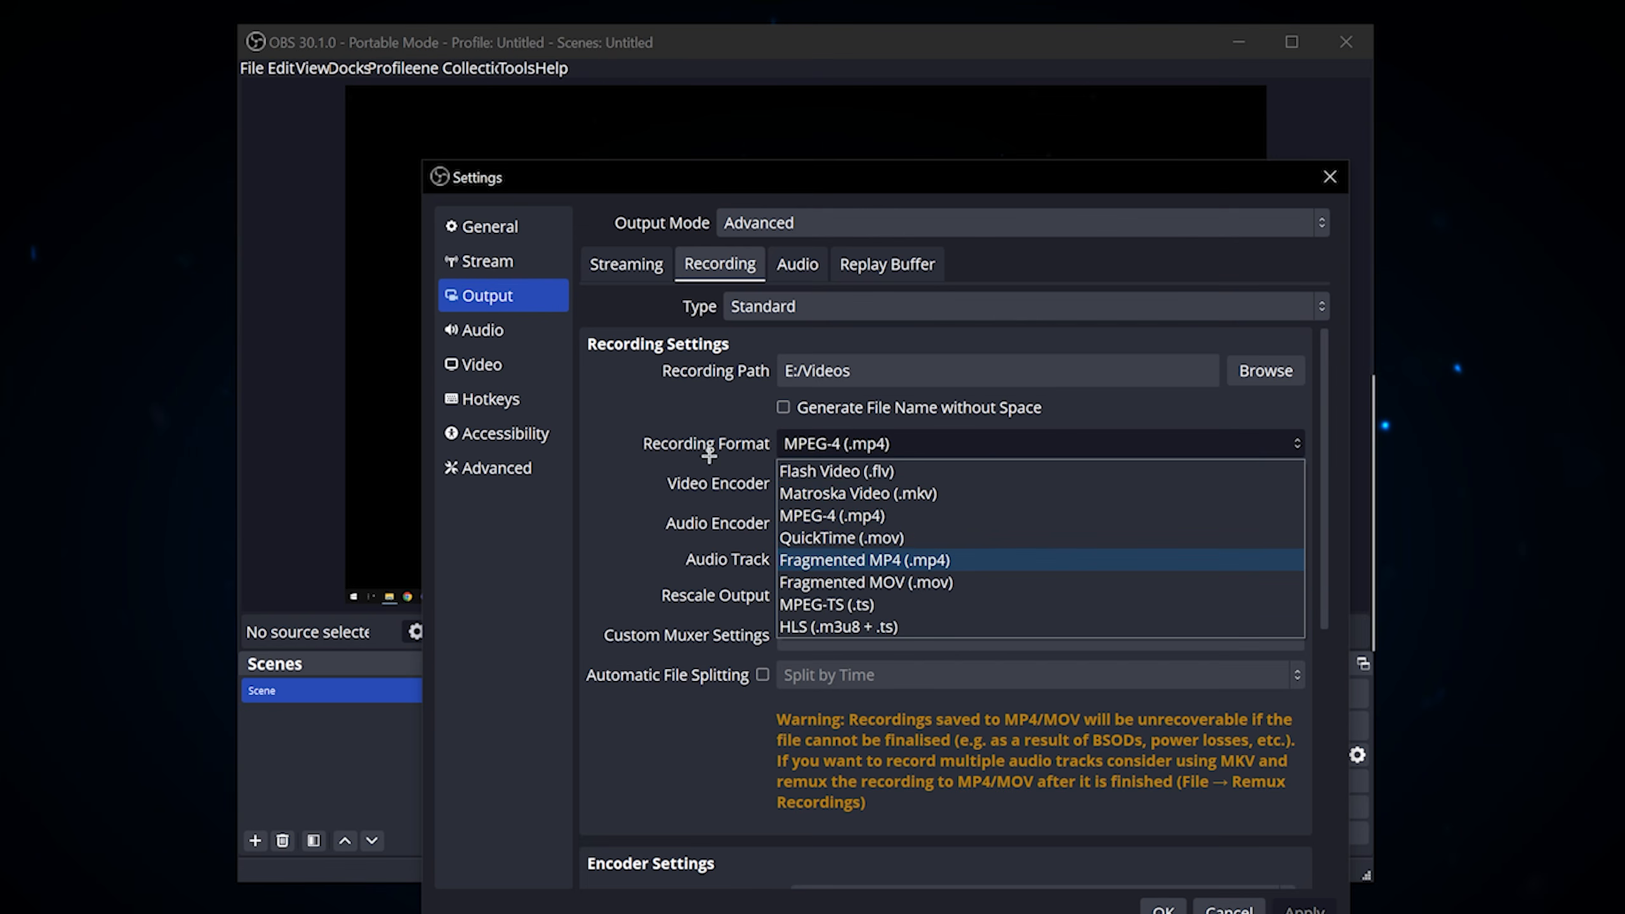
click(695, 423)
click(835, 450)
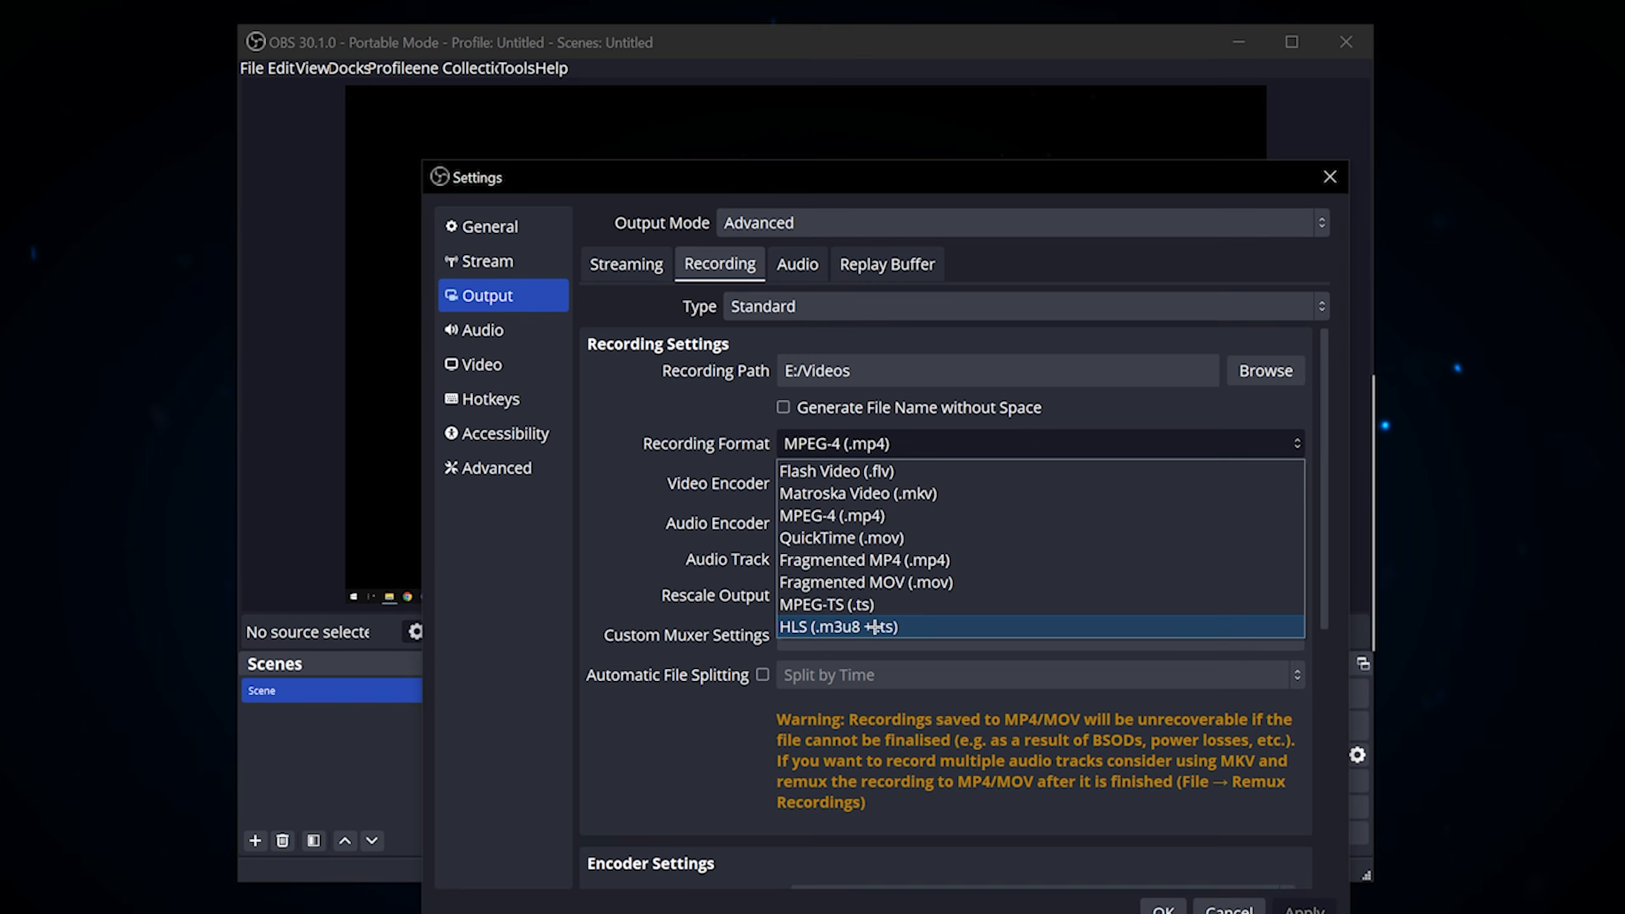
click(642, 435)
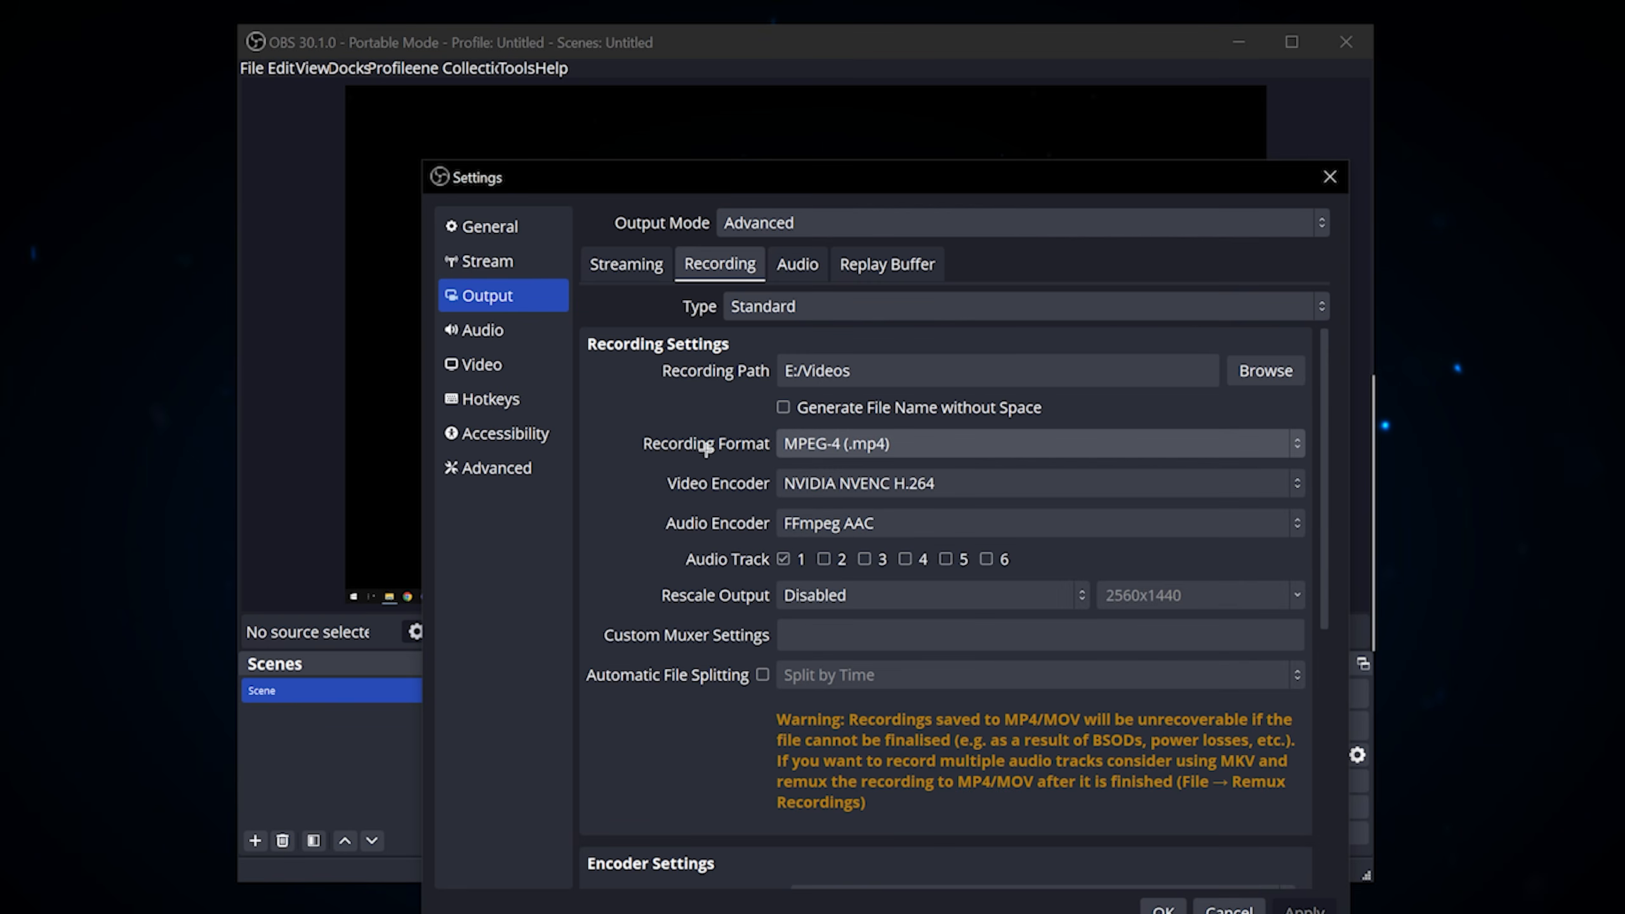
click(927, 483)
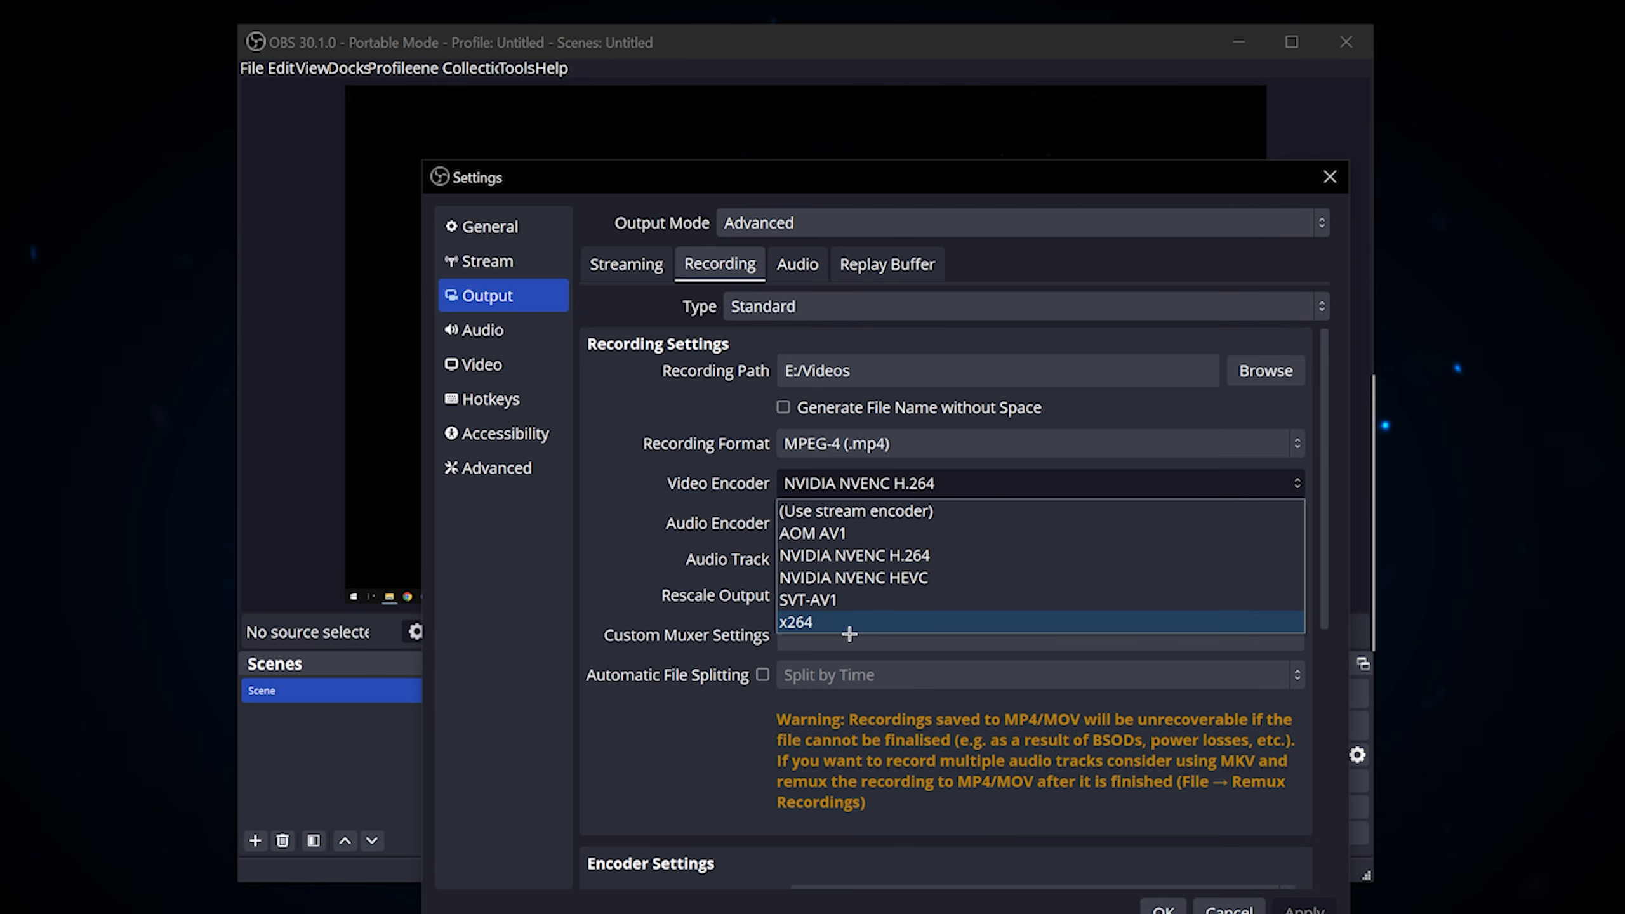
click(793, 555)
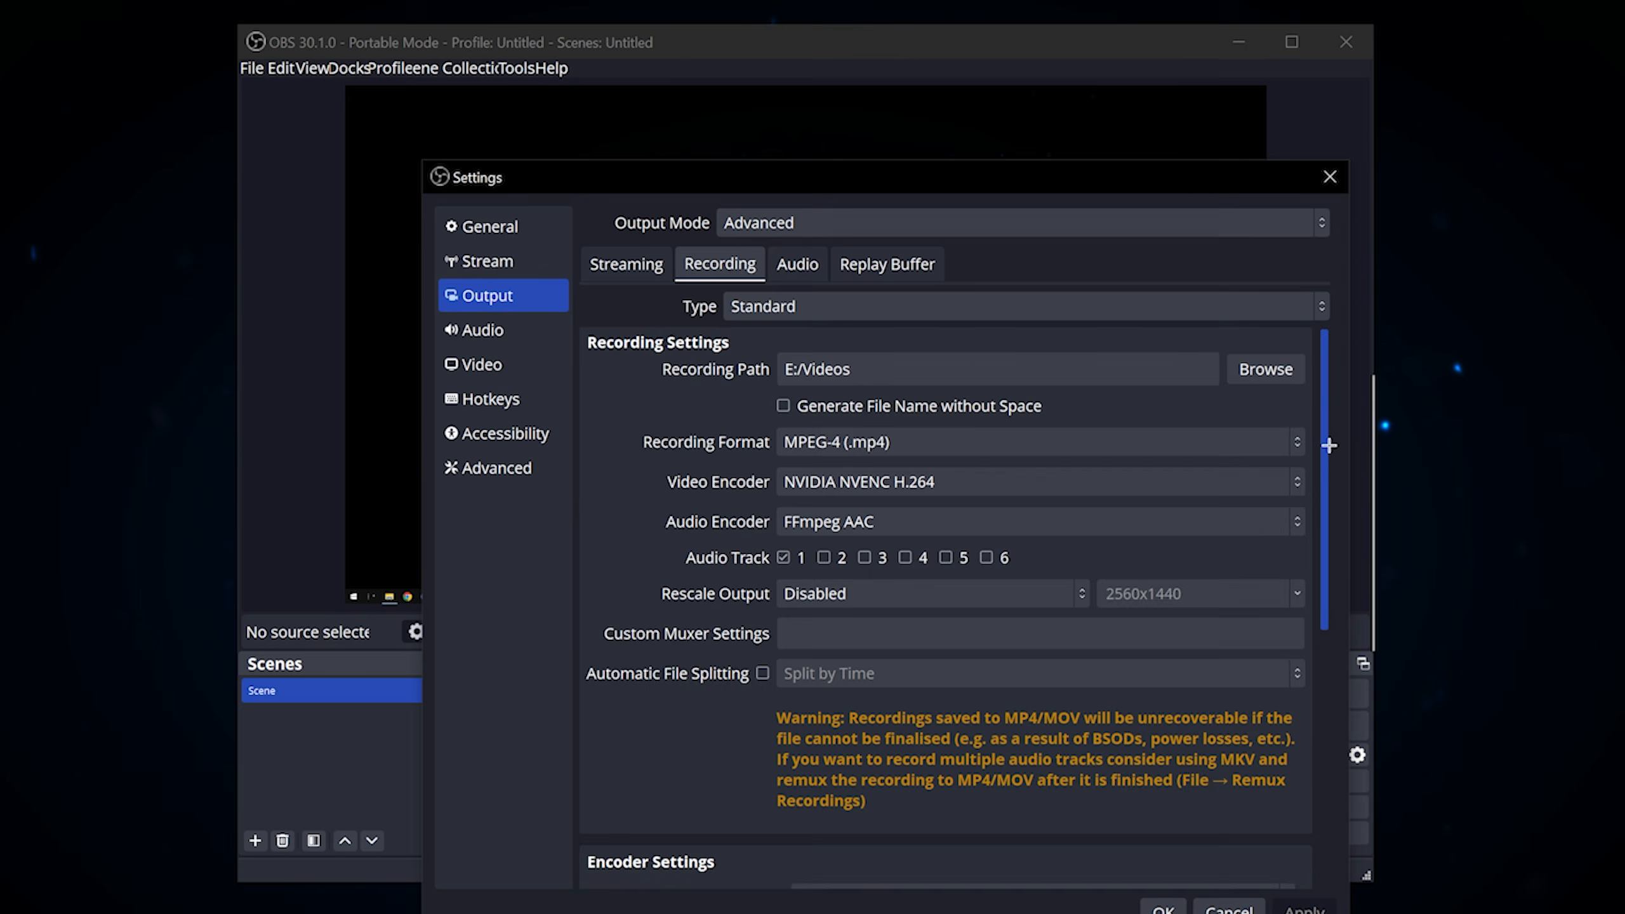
Step: Set the recording encoder's rate control to CBR
scroll(1325, 444, down, 5)
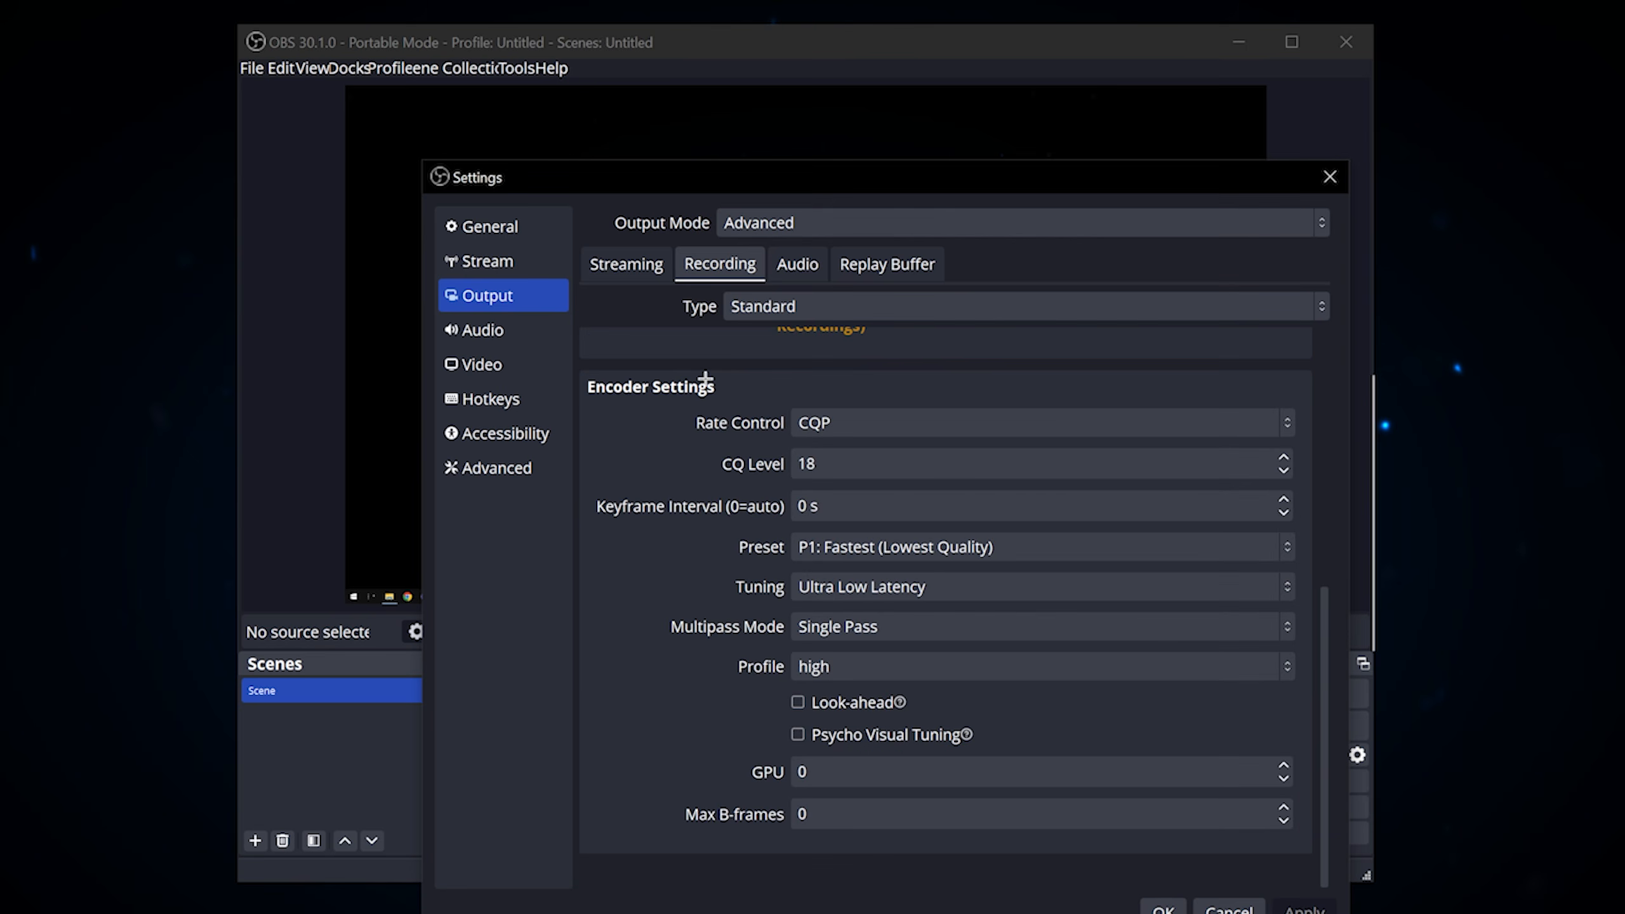
click(859, 425)
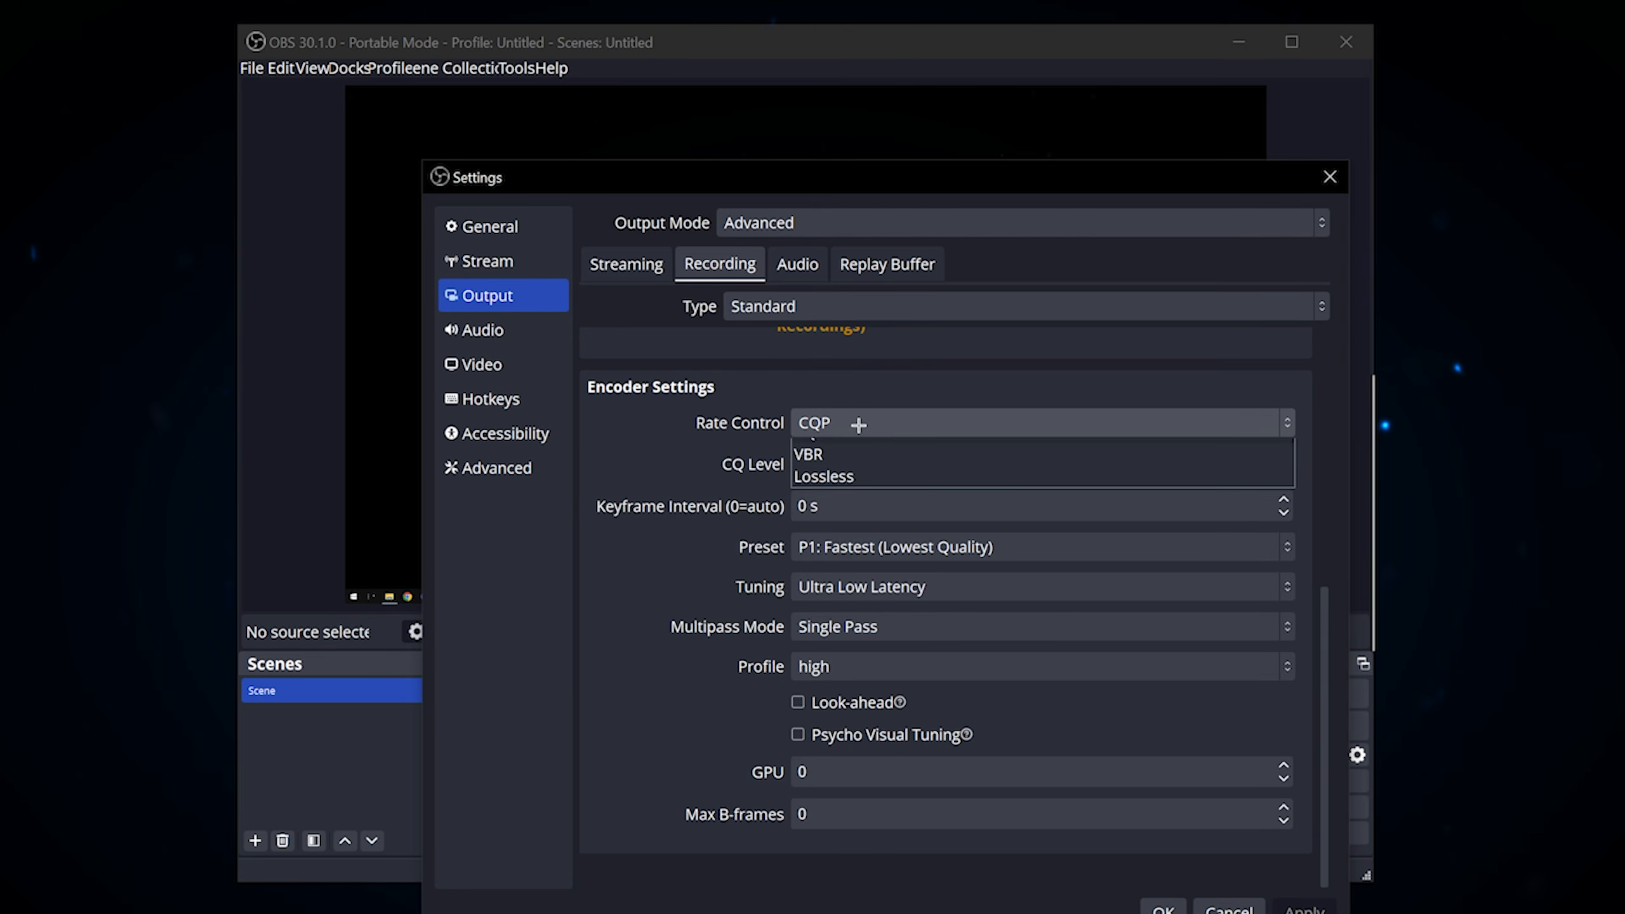
click(856, 422)
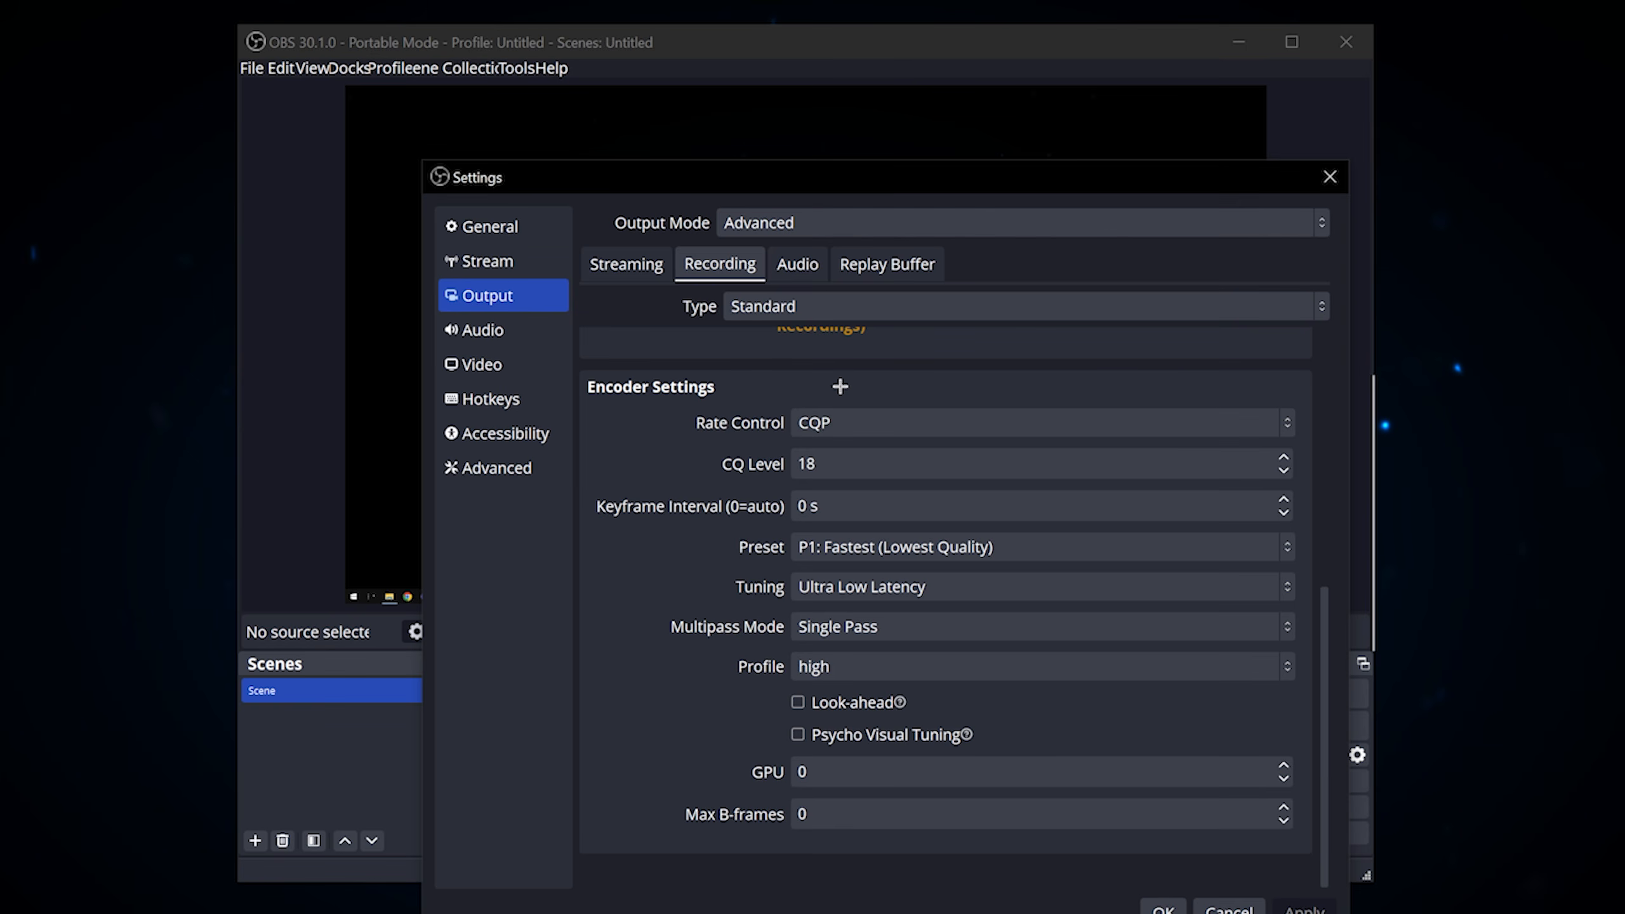
click(850, 424)
click(832, 441)
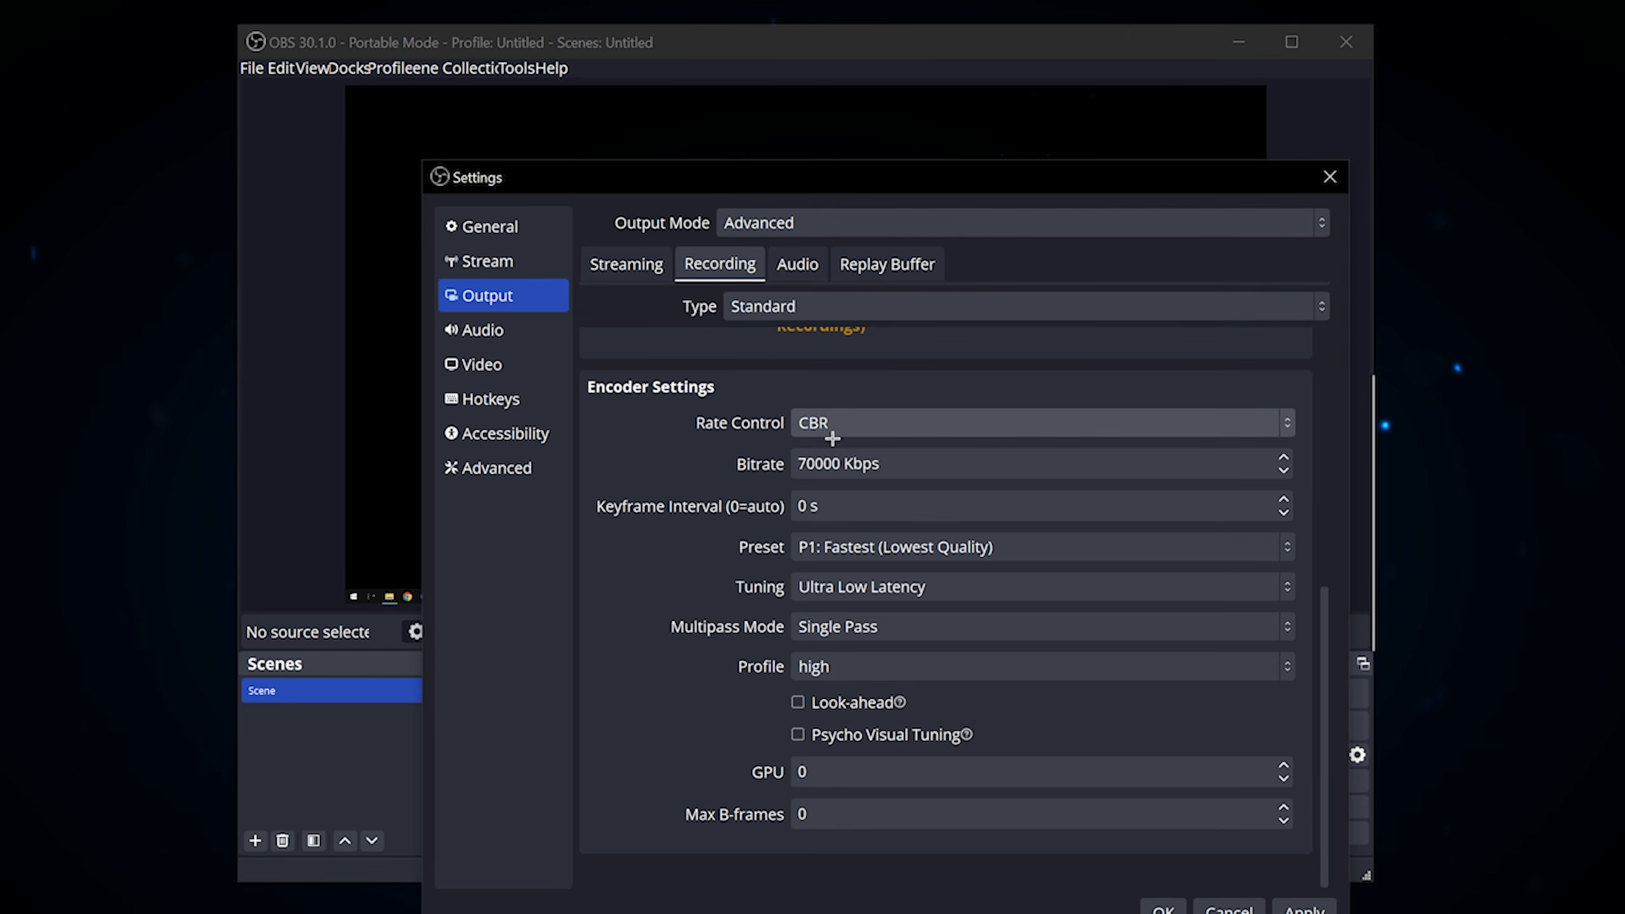
click(881, 417)
click(811, 423)
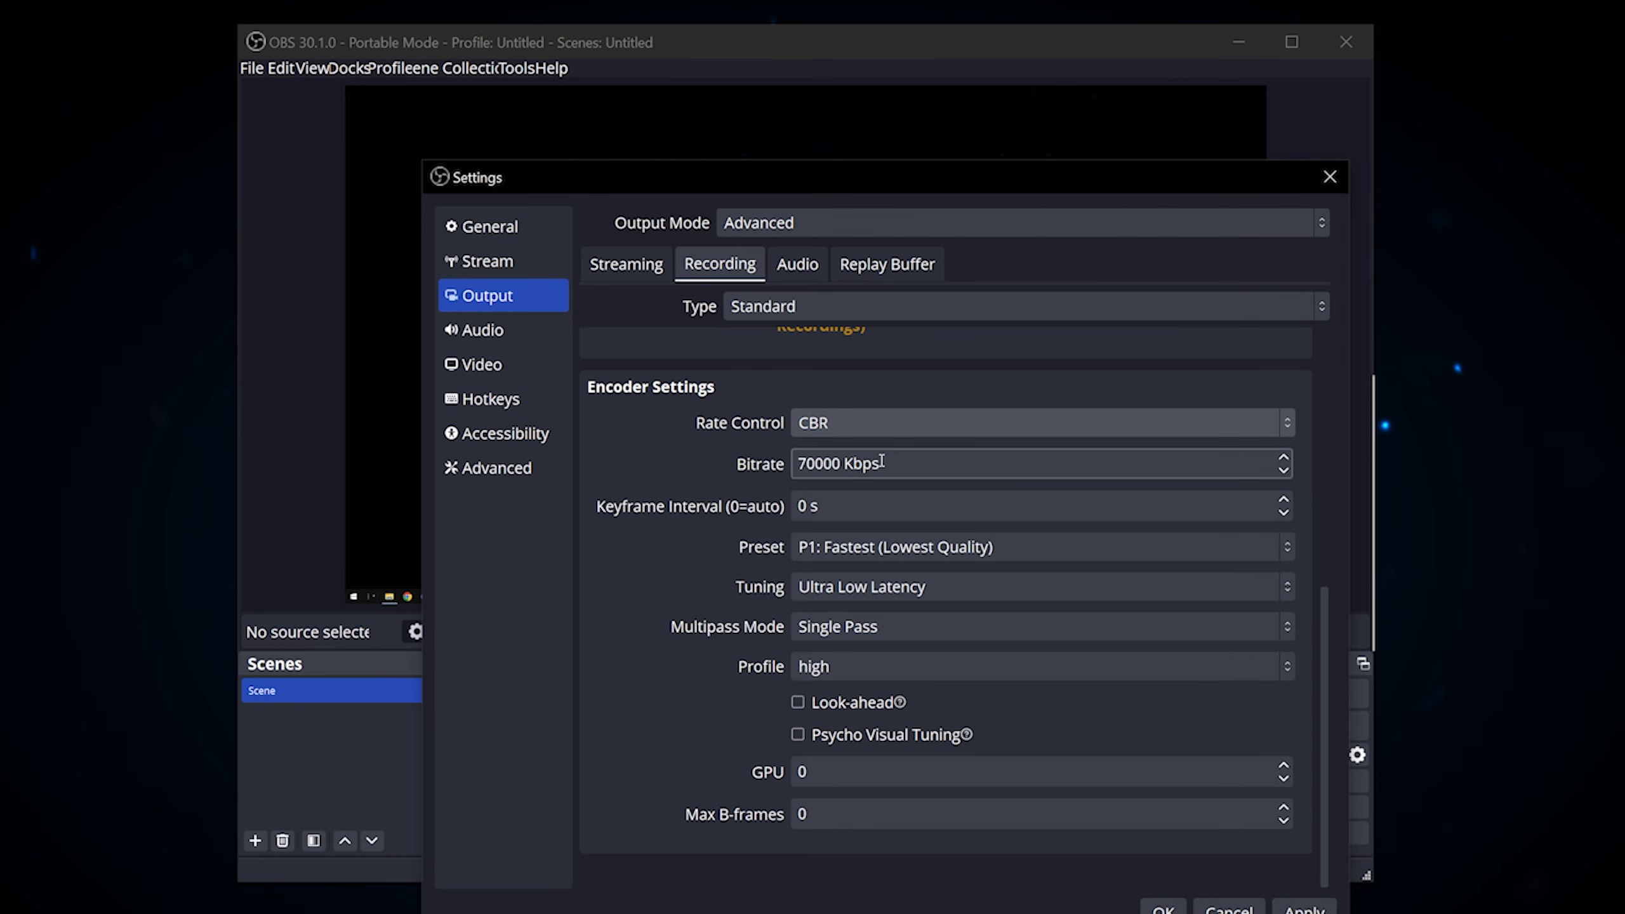
drag(893, 459, 770, 459)
click(912, 462)
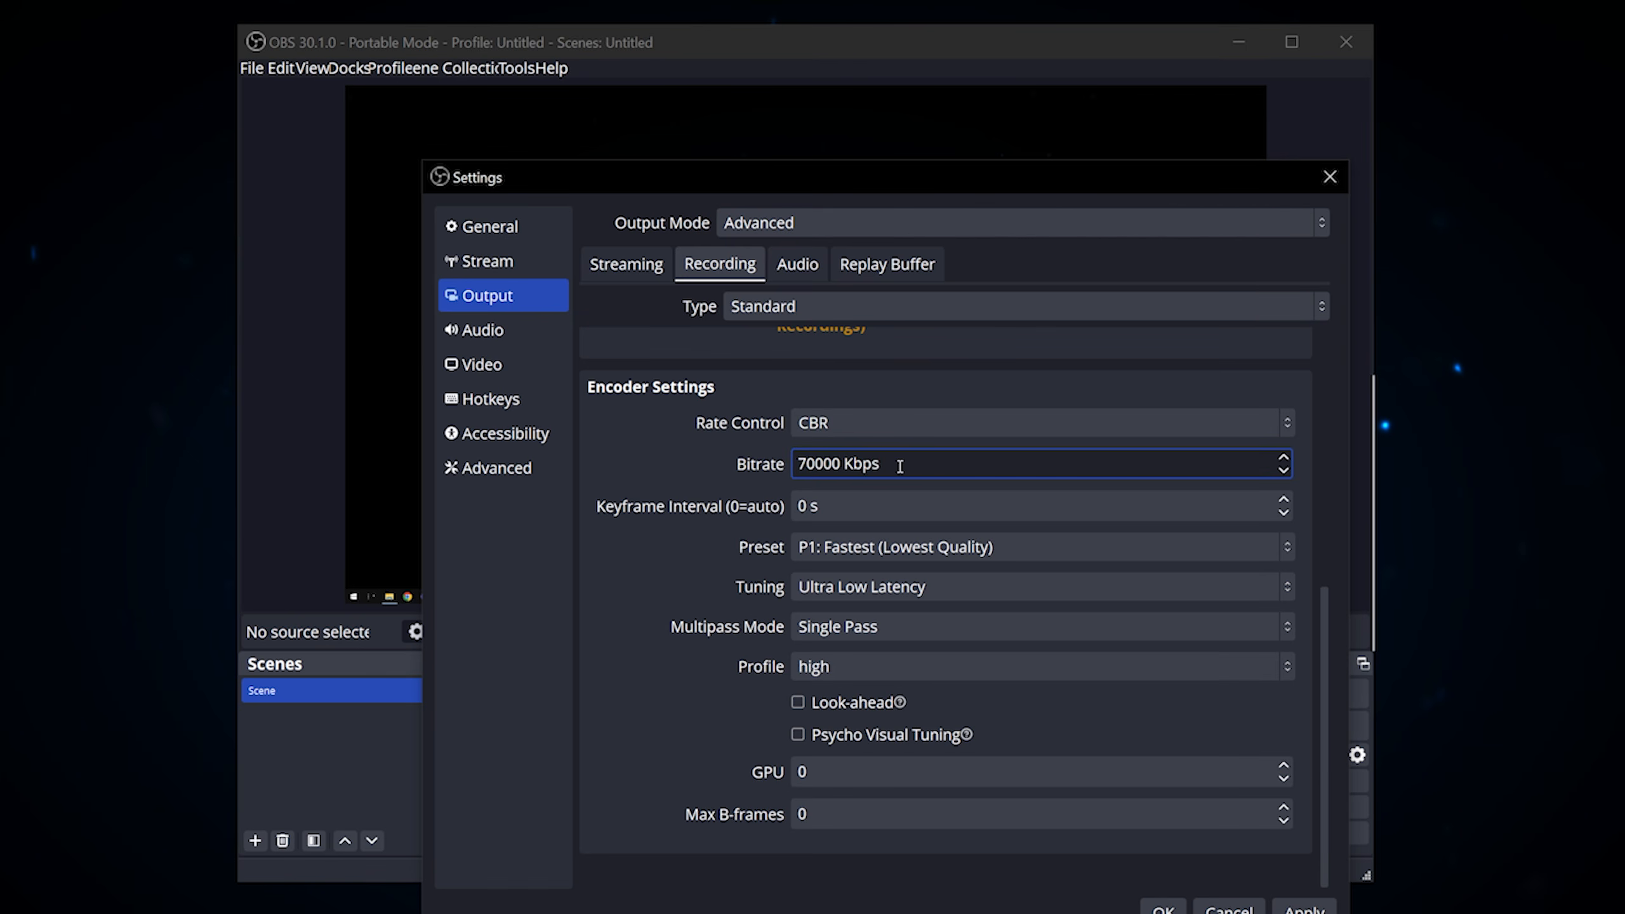
drag(875, 461, 775, 461)
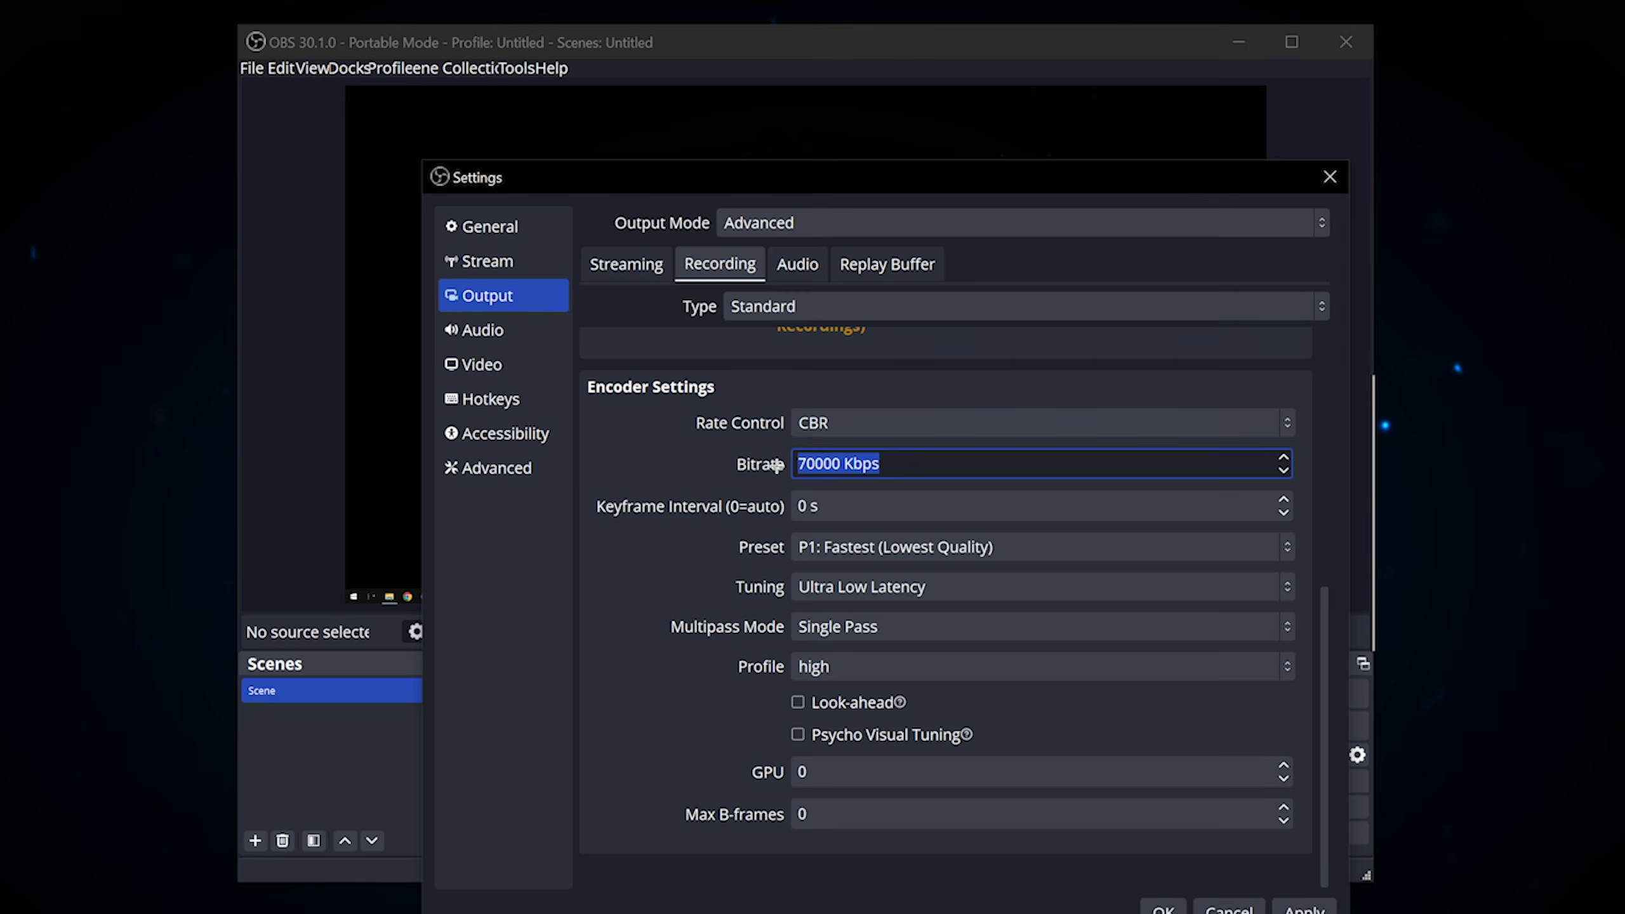
click(907, 461)
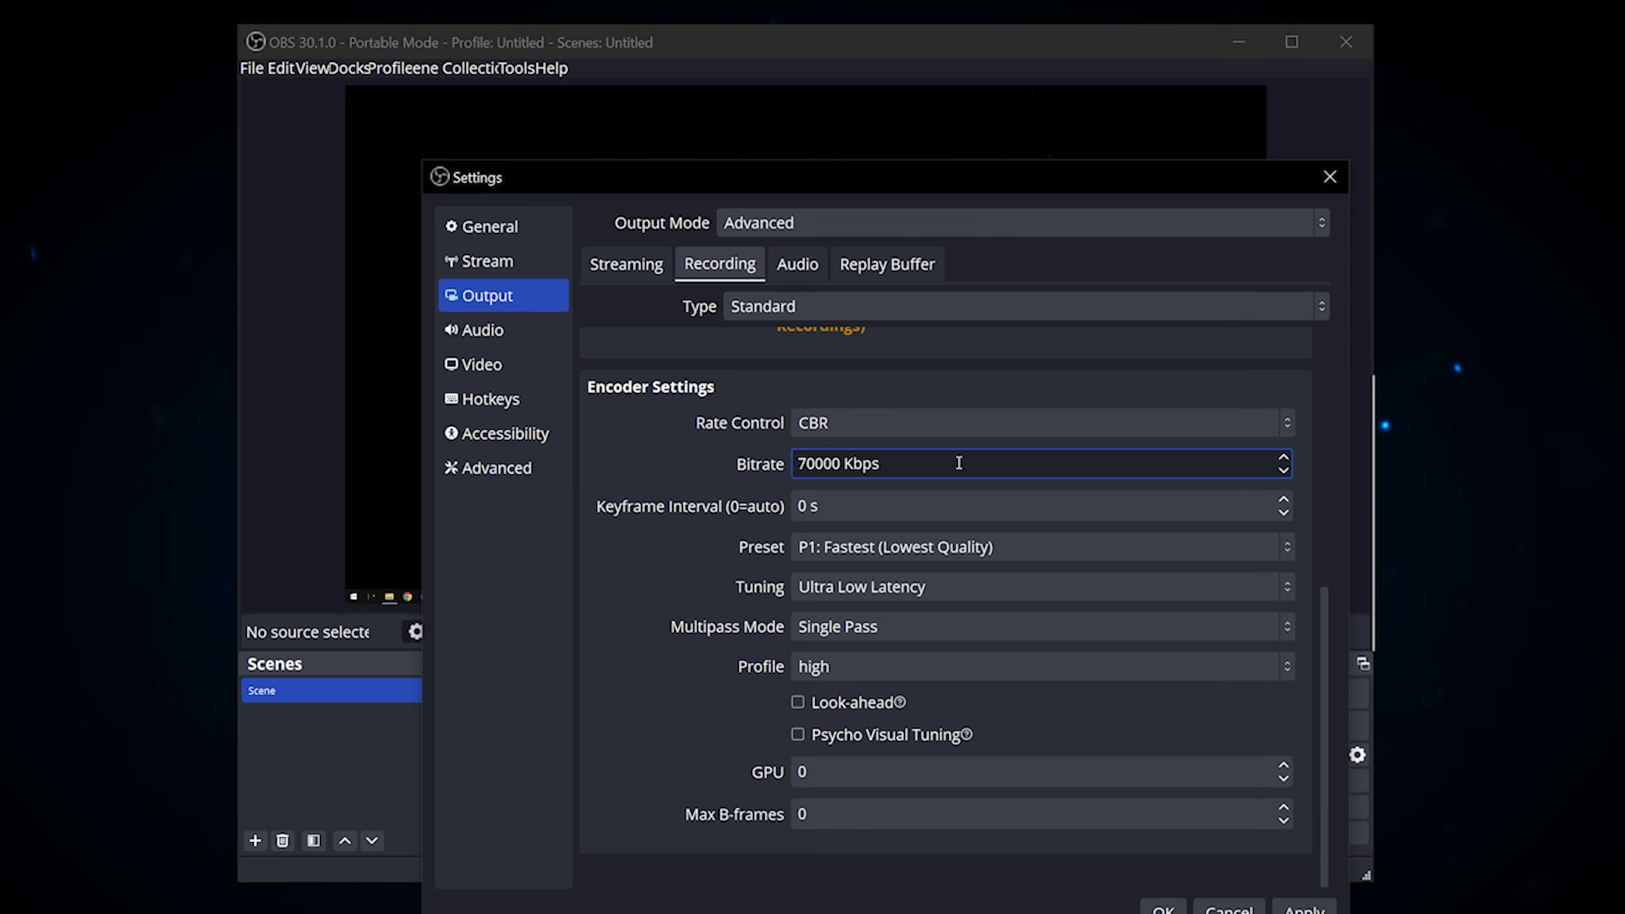
drag(965, 461, 775, 465)
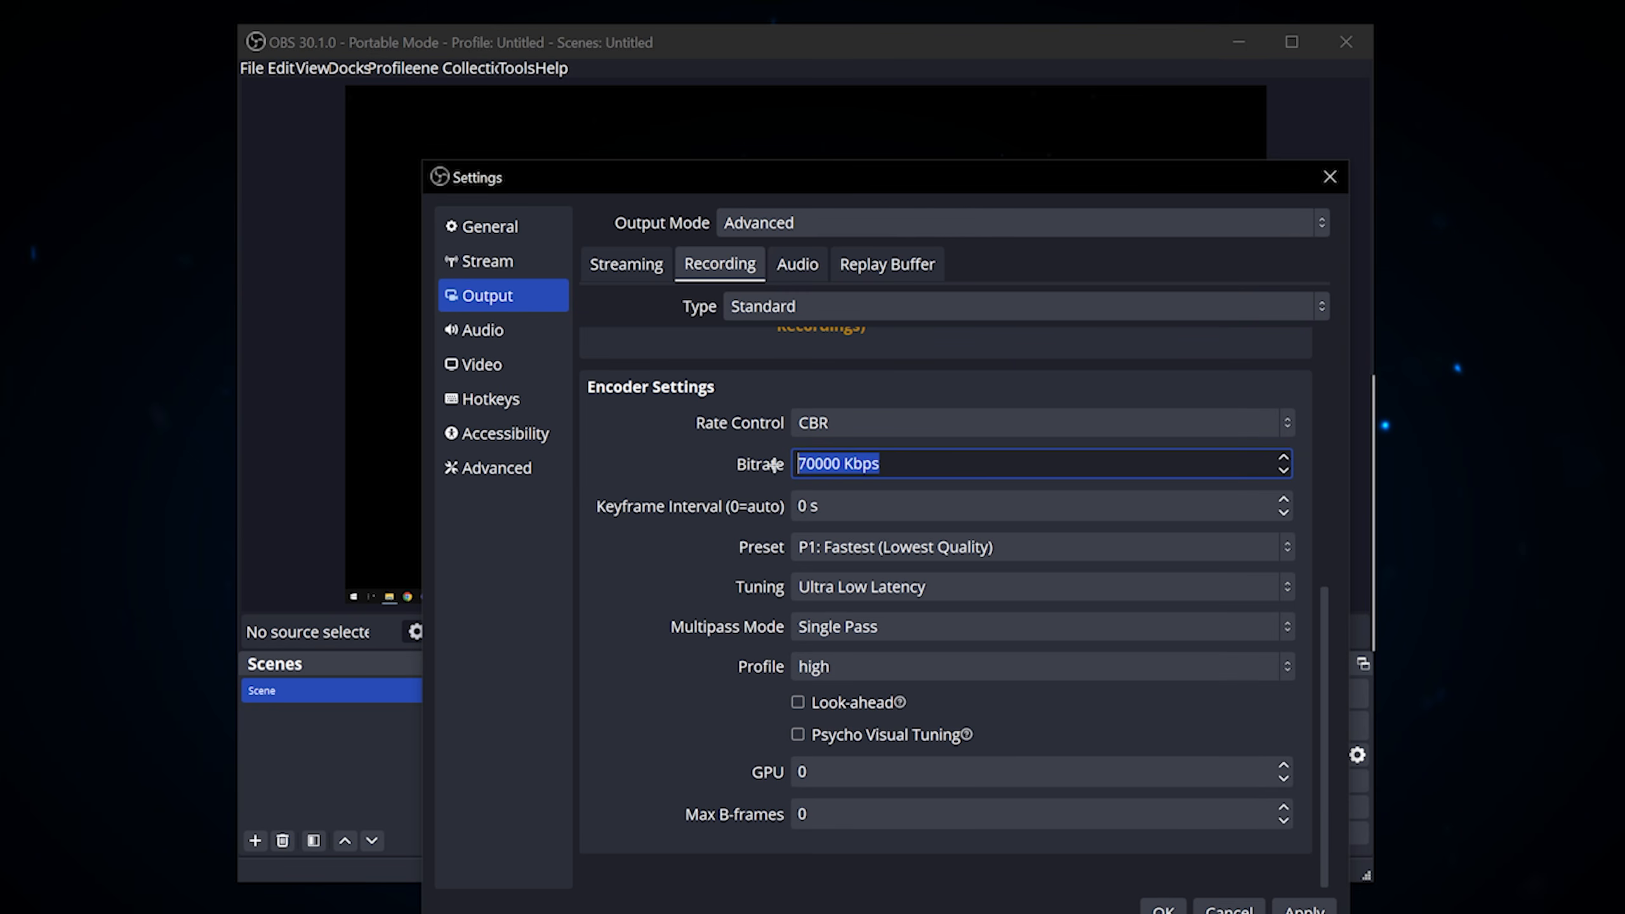
click(775, 465)
Step: Set the recording encoder's keyframe interval to 2 s
click(927, 461)
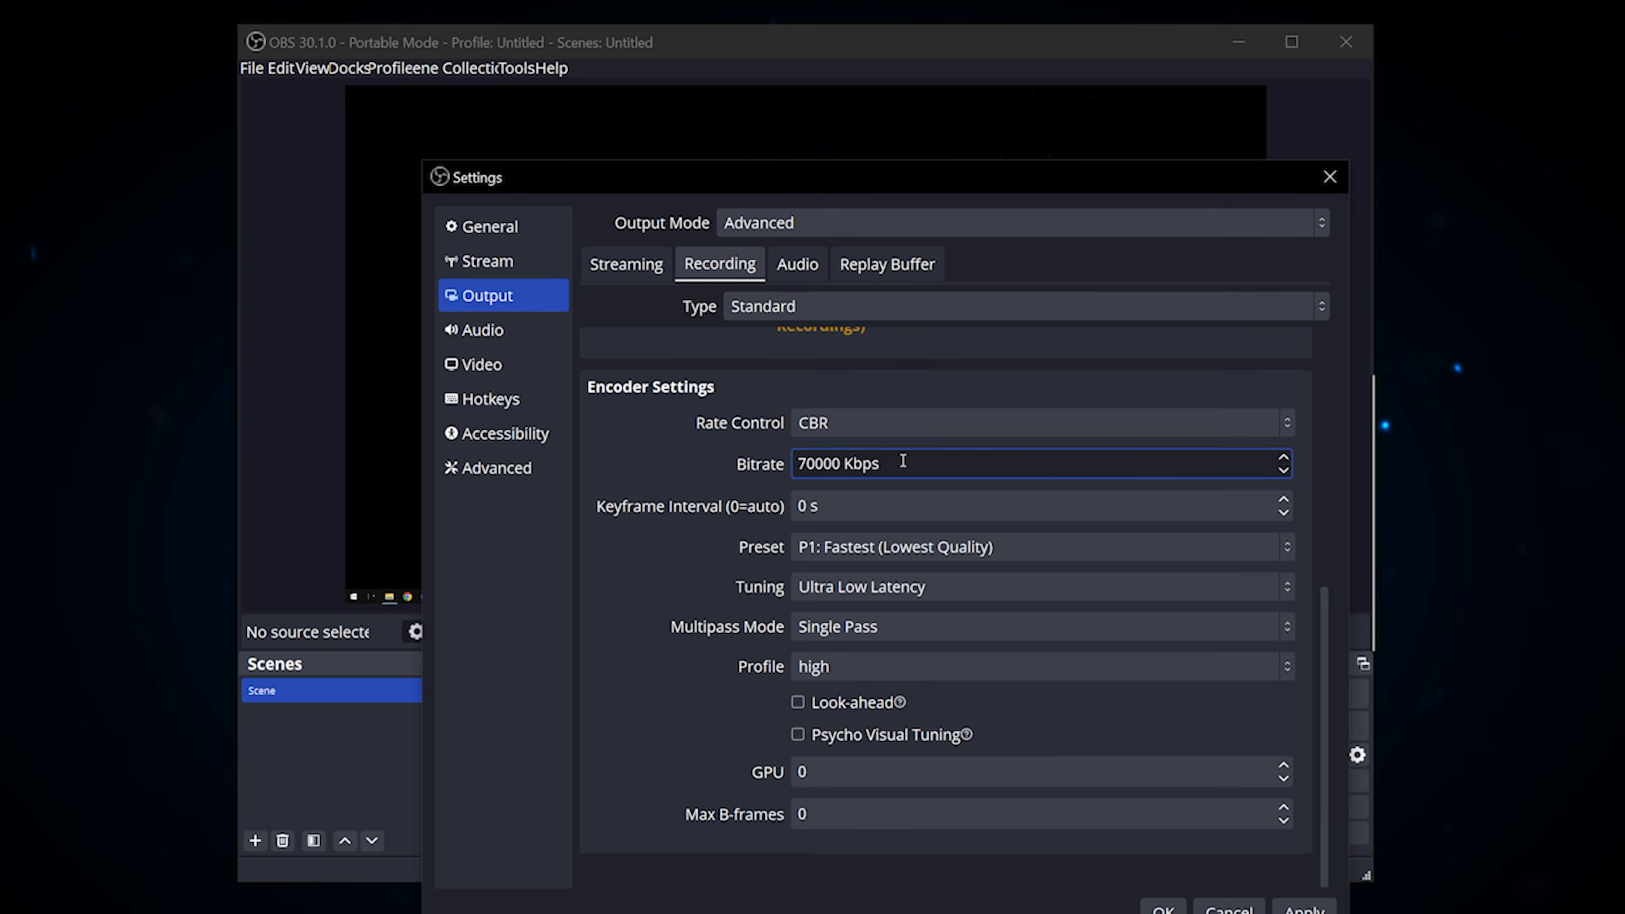
key(Tab)
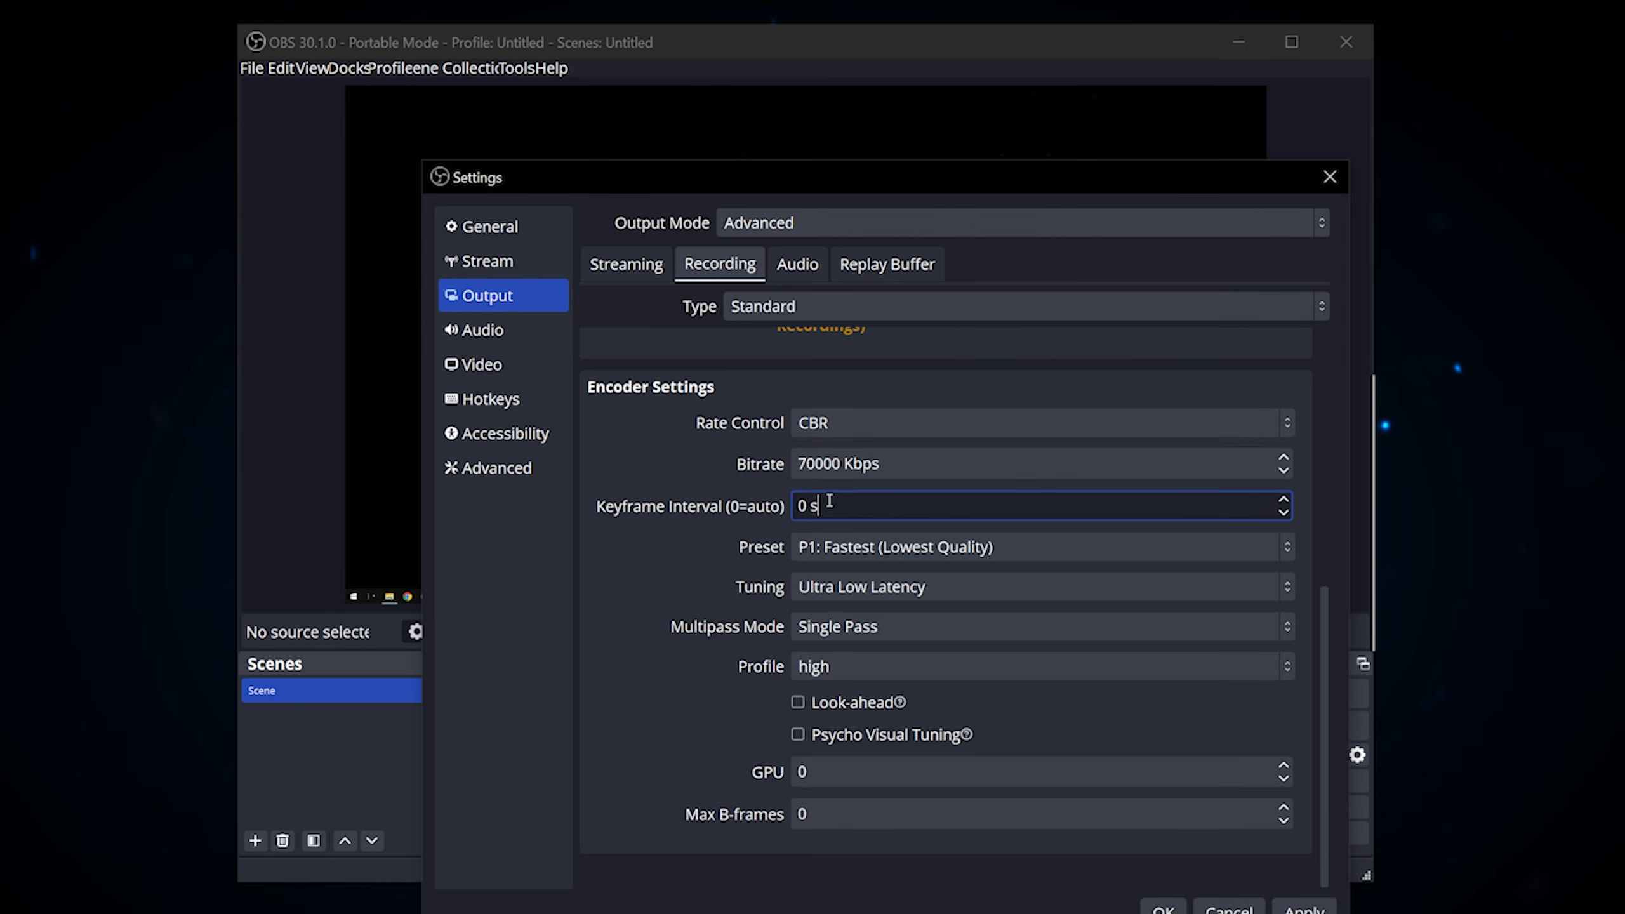
text(2)
click(716, 535)
Step: Set the recording encoder's preset to P5: Slow (Good Quality), tuning to High Quality, and multipass mode to Two Passes (Quarter Resolution)
click(877, 544)
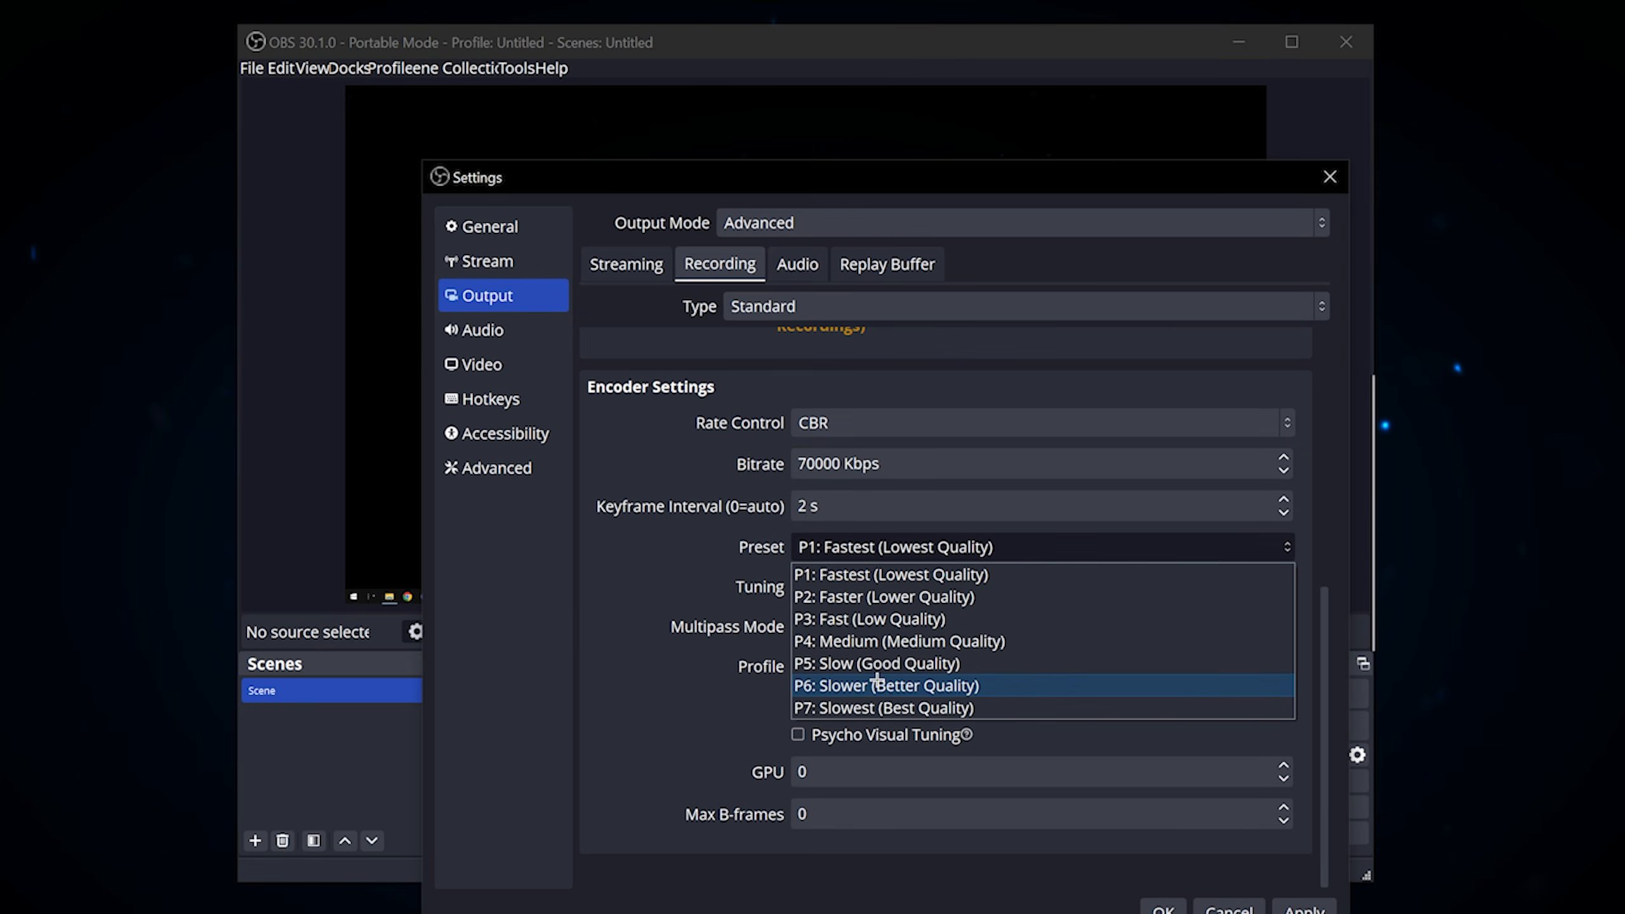
click(836, 664)
click(831, 627)
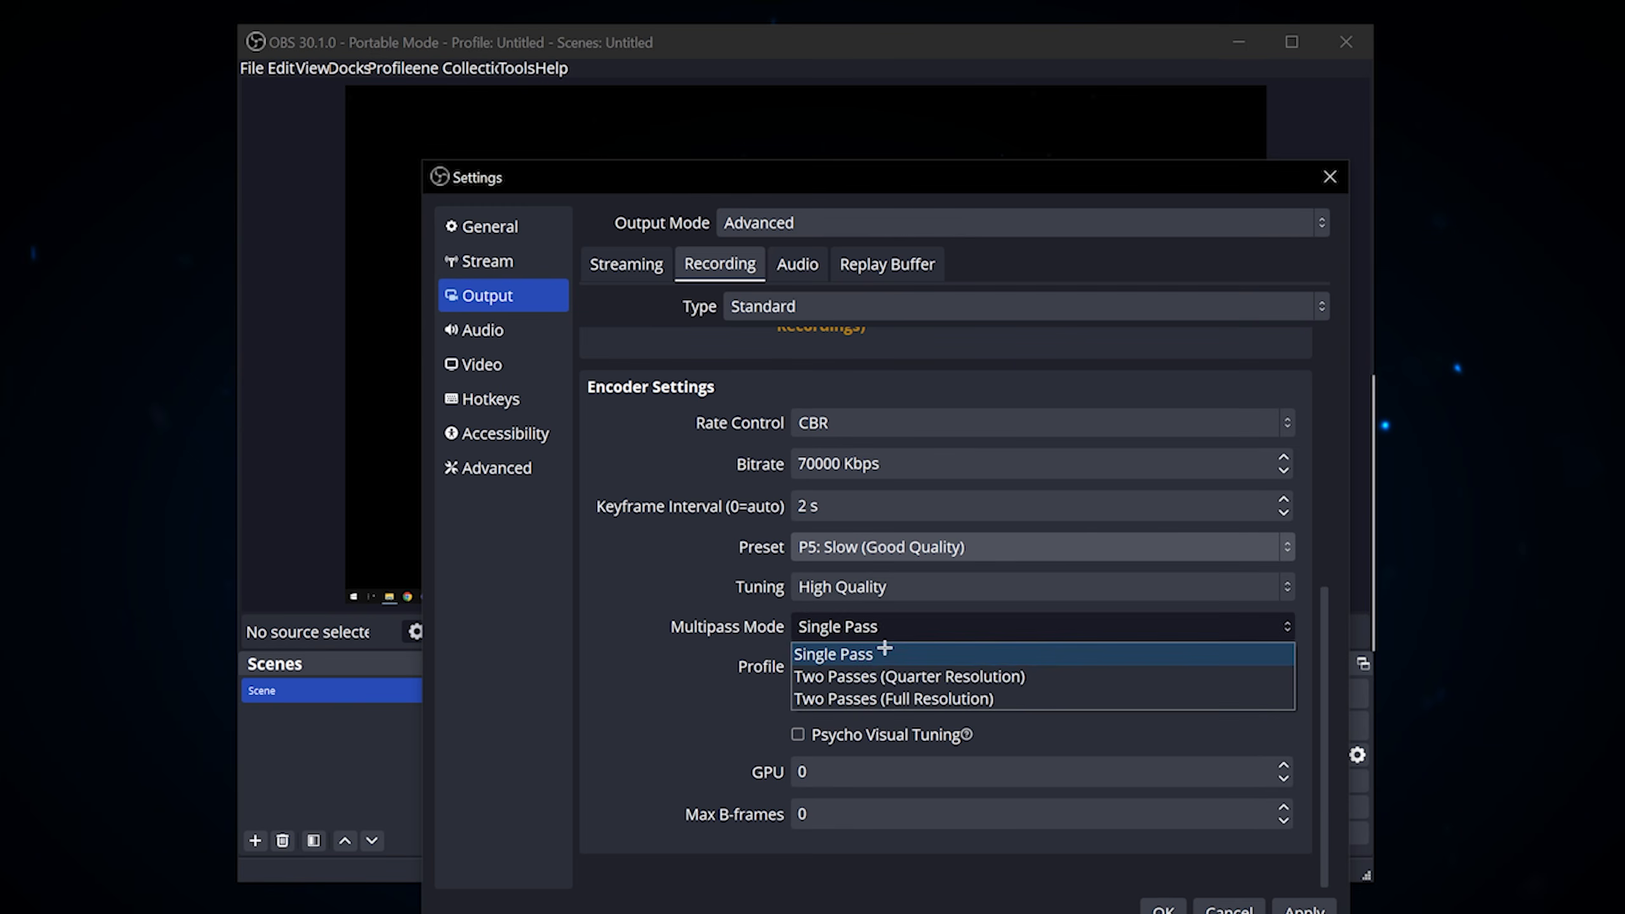
click(844, 674)
Step: Enable Look-ahead and Psycho Visual Tuning for the recording encoder, set Max B-frames to 2, and apply the settings
click(821, 707)
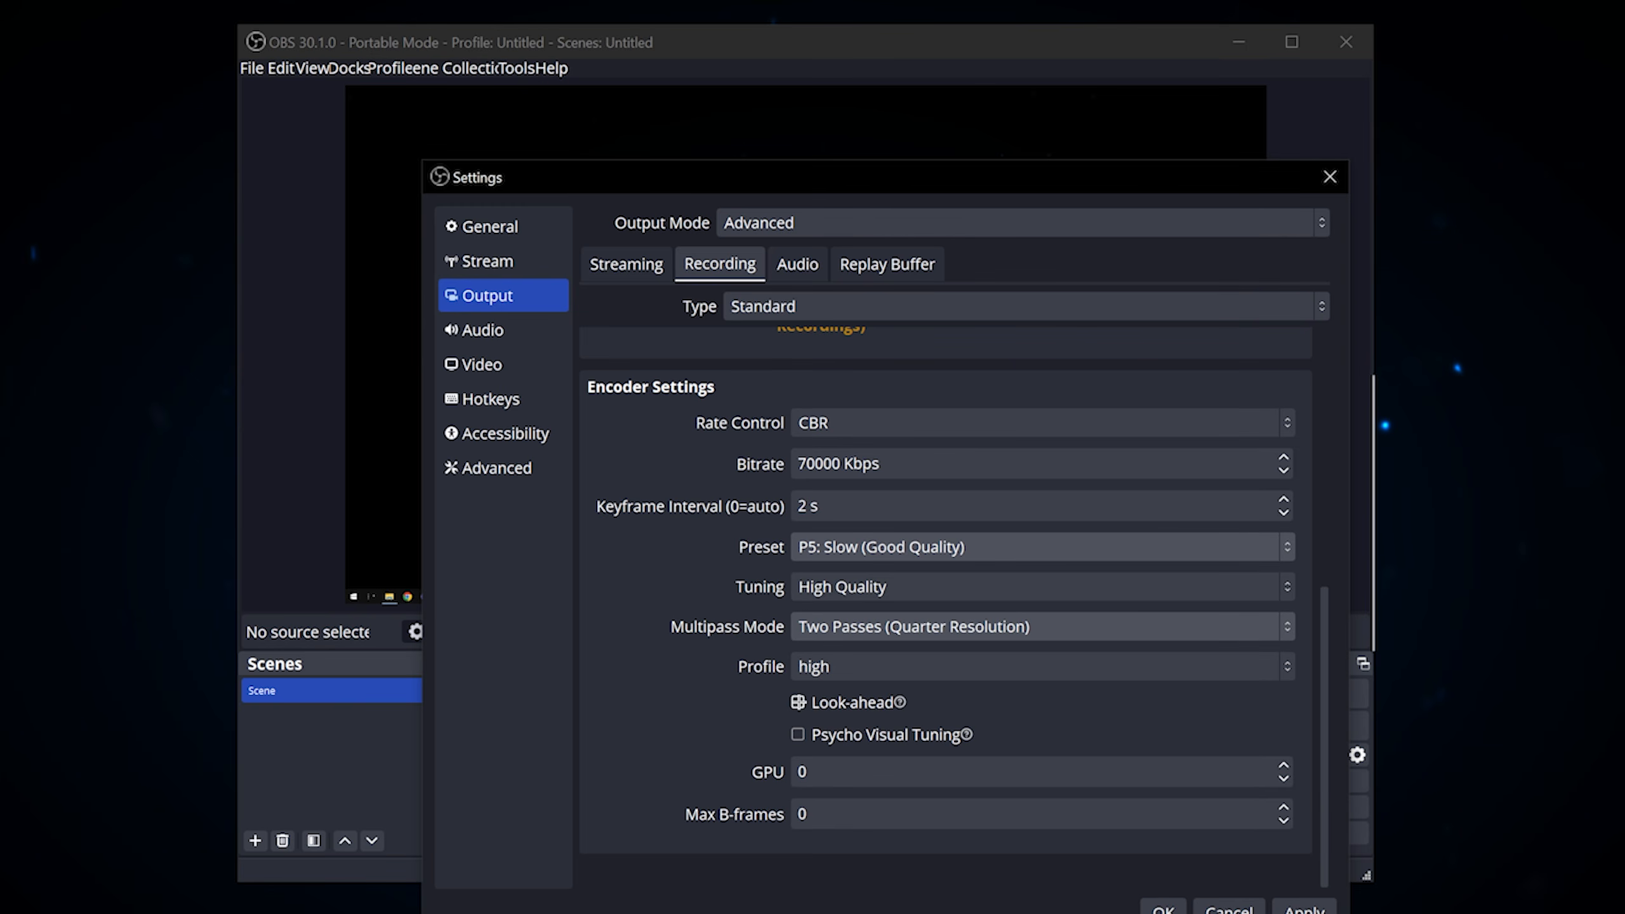
click(797, 734)
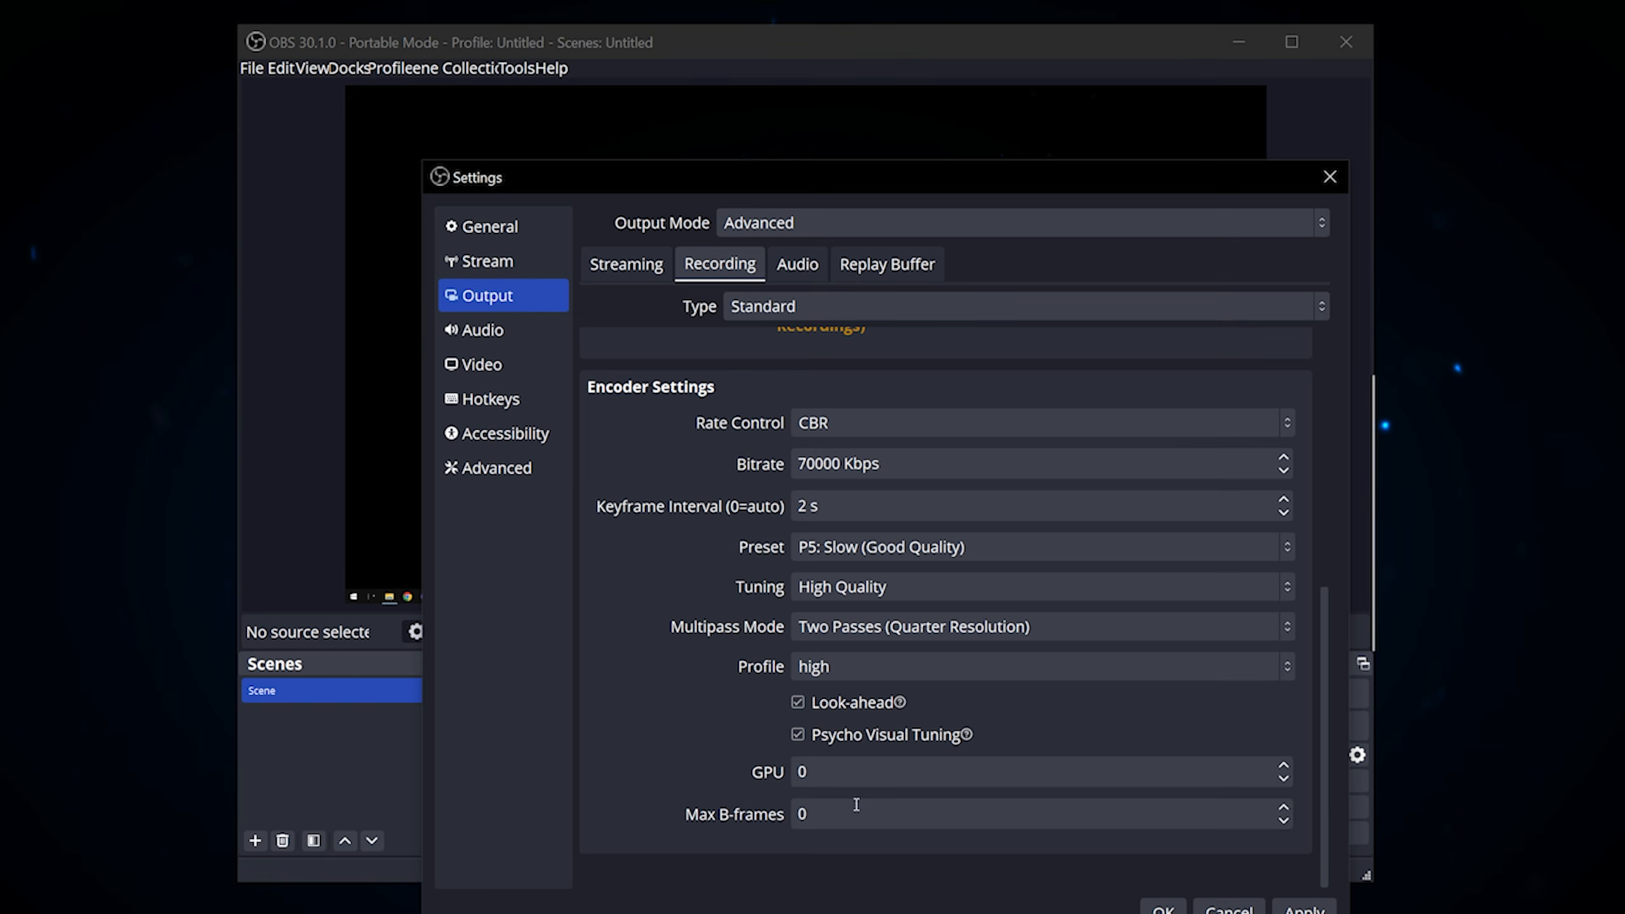
double_click(829, 814)
text(2)
scroll(1329, 682, up, 2)
scroll(1329, 682, up, 7)
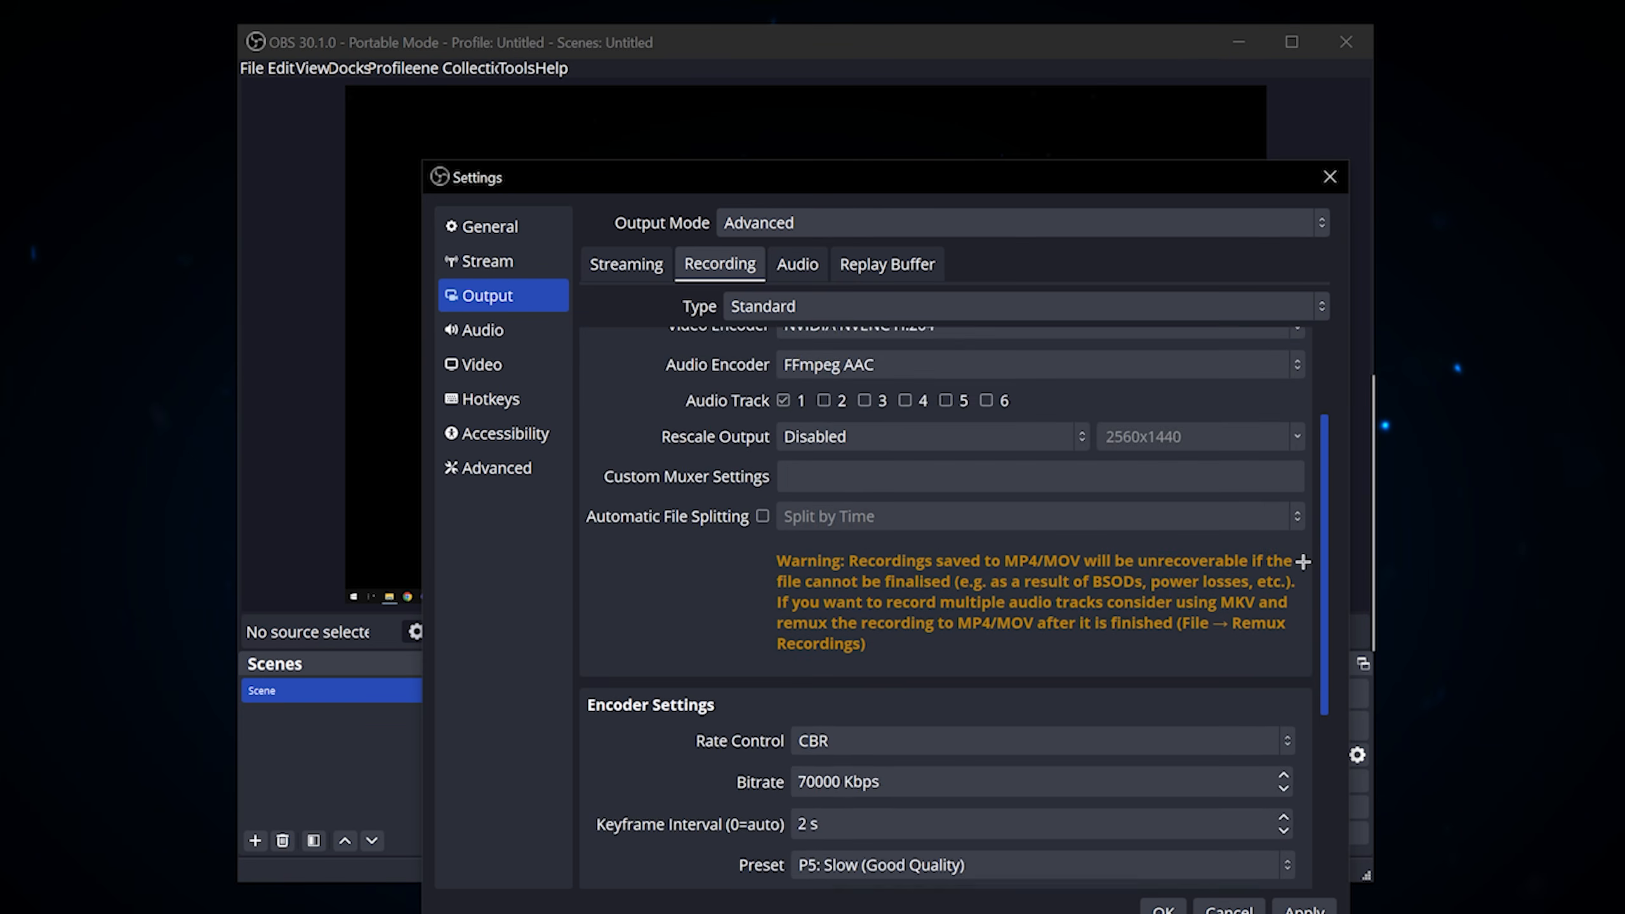
scroll(1280, 765, down, 9)
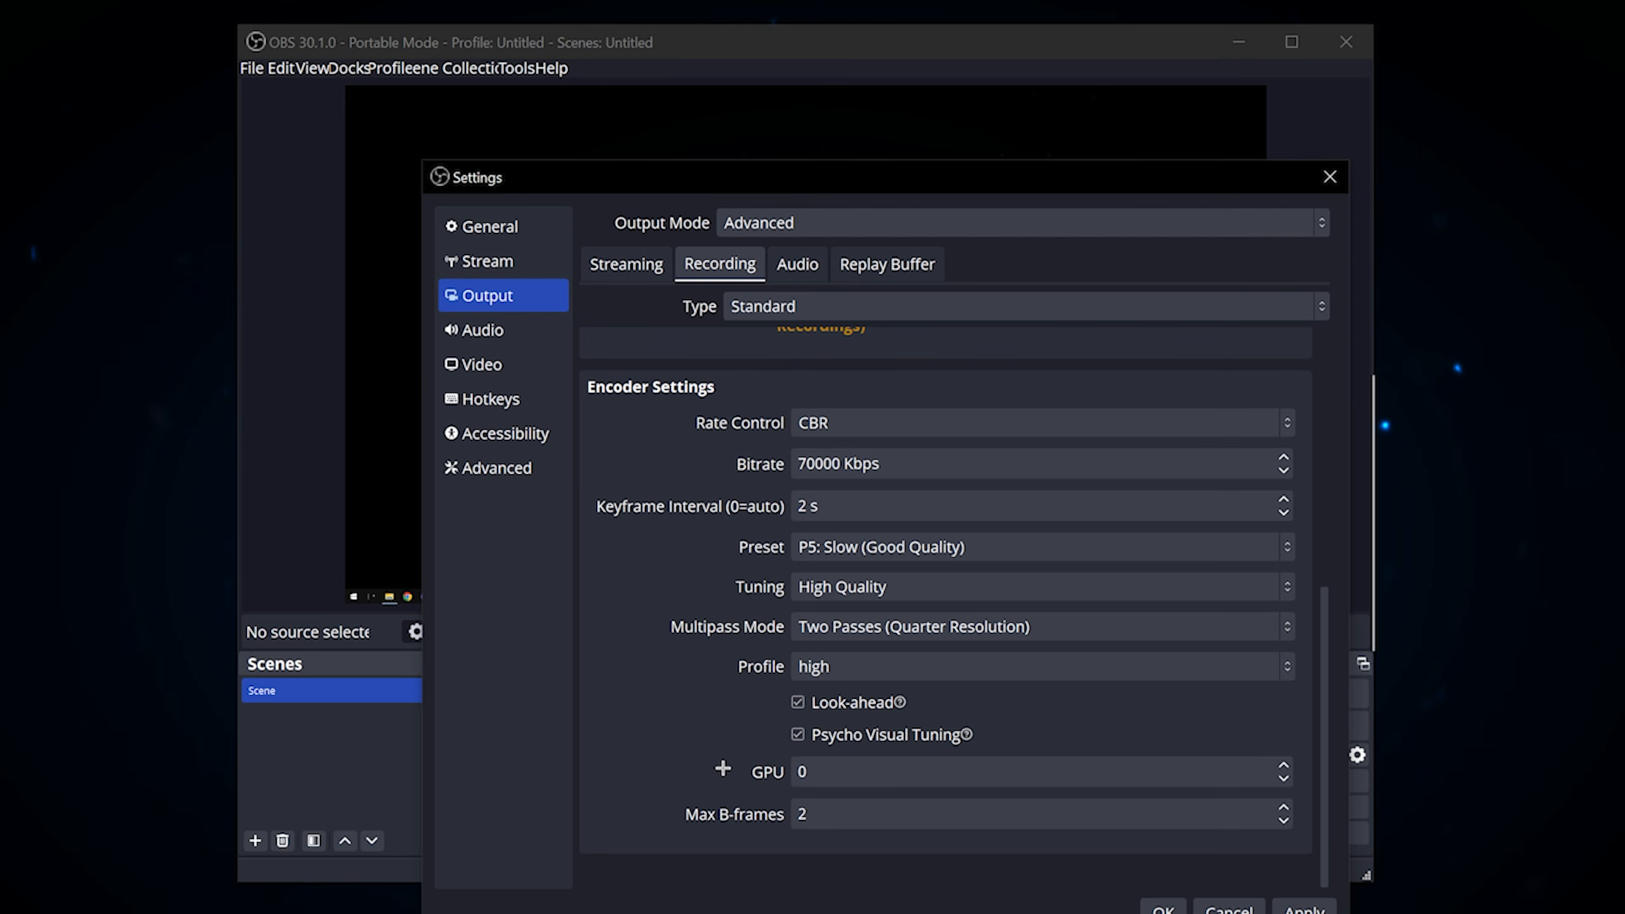
click(1301, 908)
Step: Switch the video frame rate setting to Common FPS Values, choose a frame rate, and accept the settings
click(502, 362)
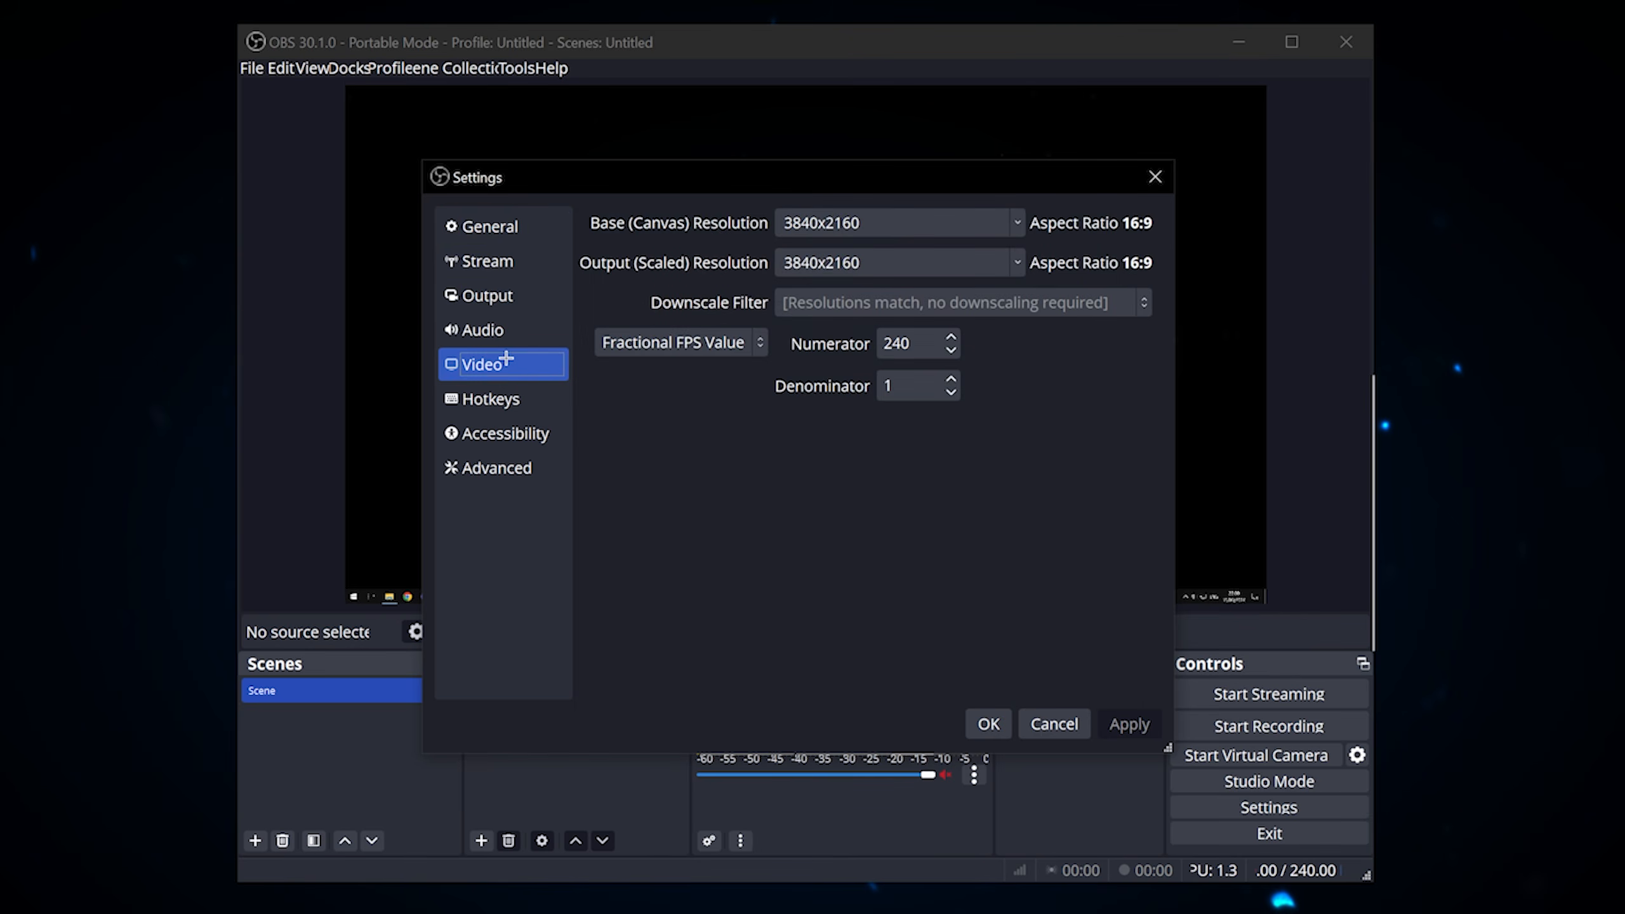
click(716, 332)
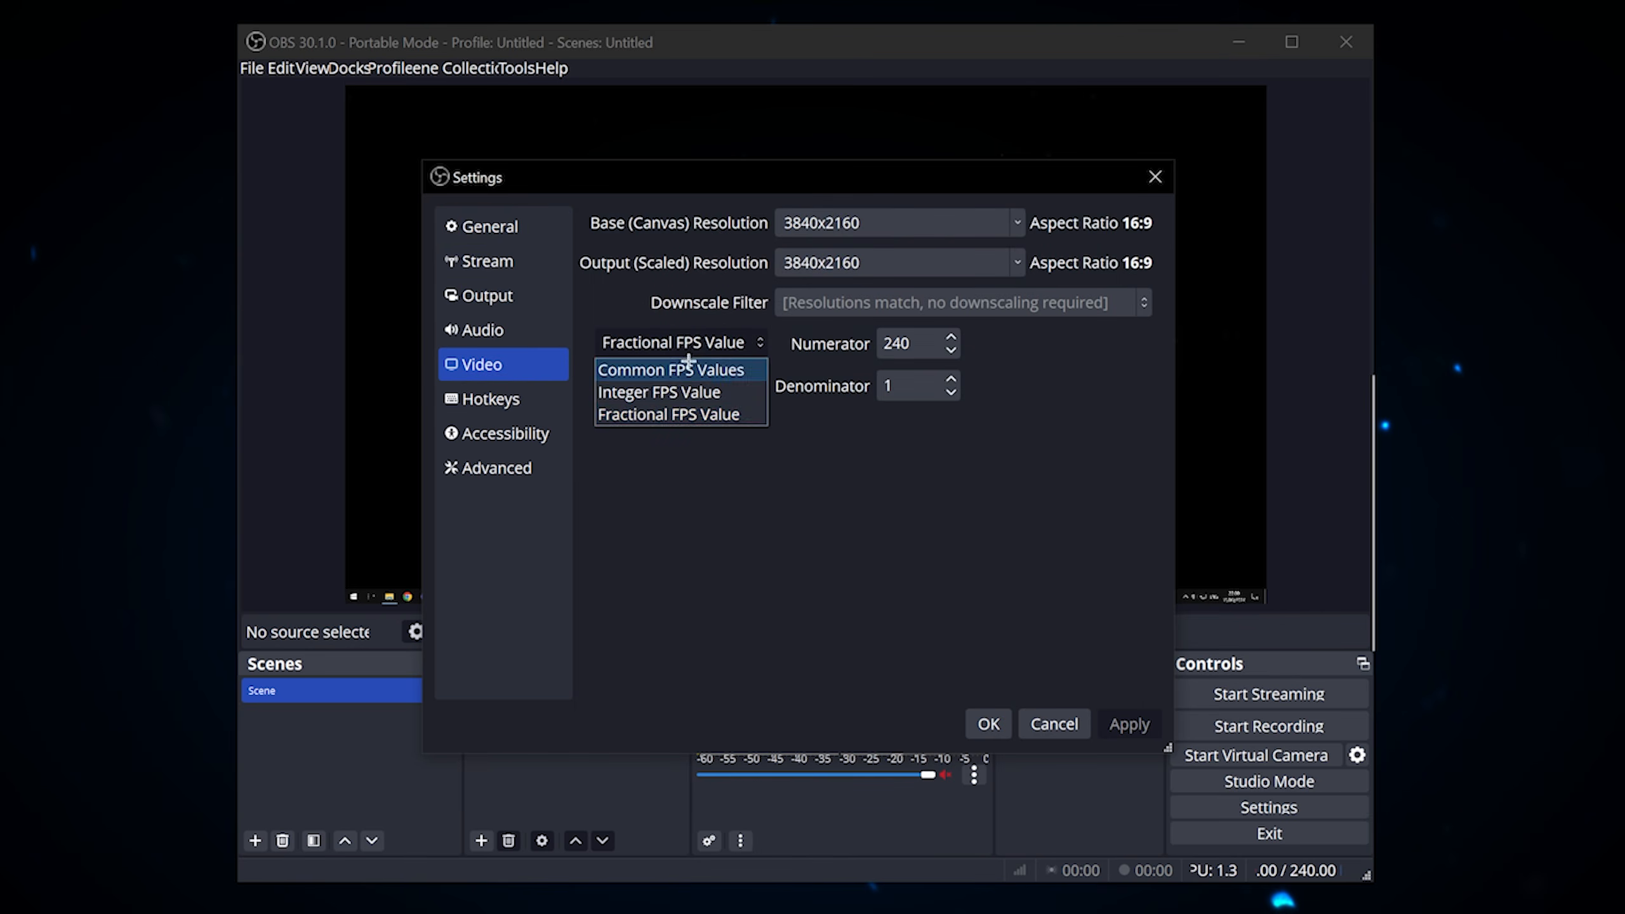
click(677, 367)
click(959, 349)
click(792, 580)
click(988, 723)
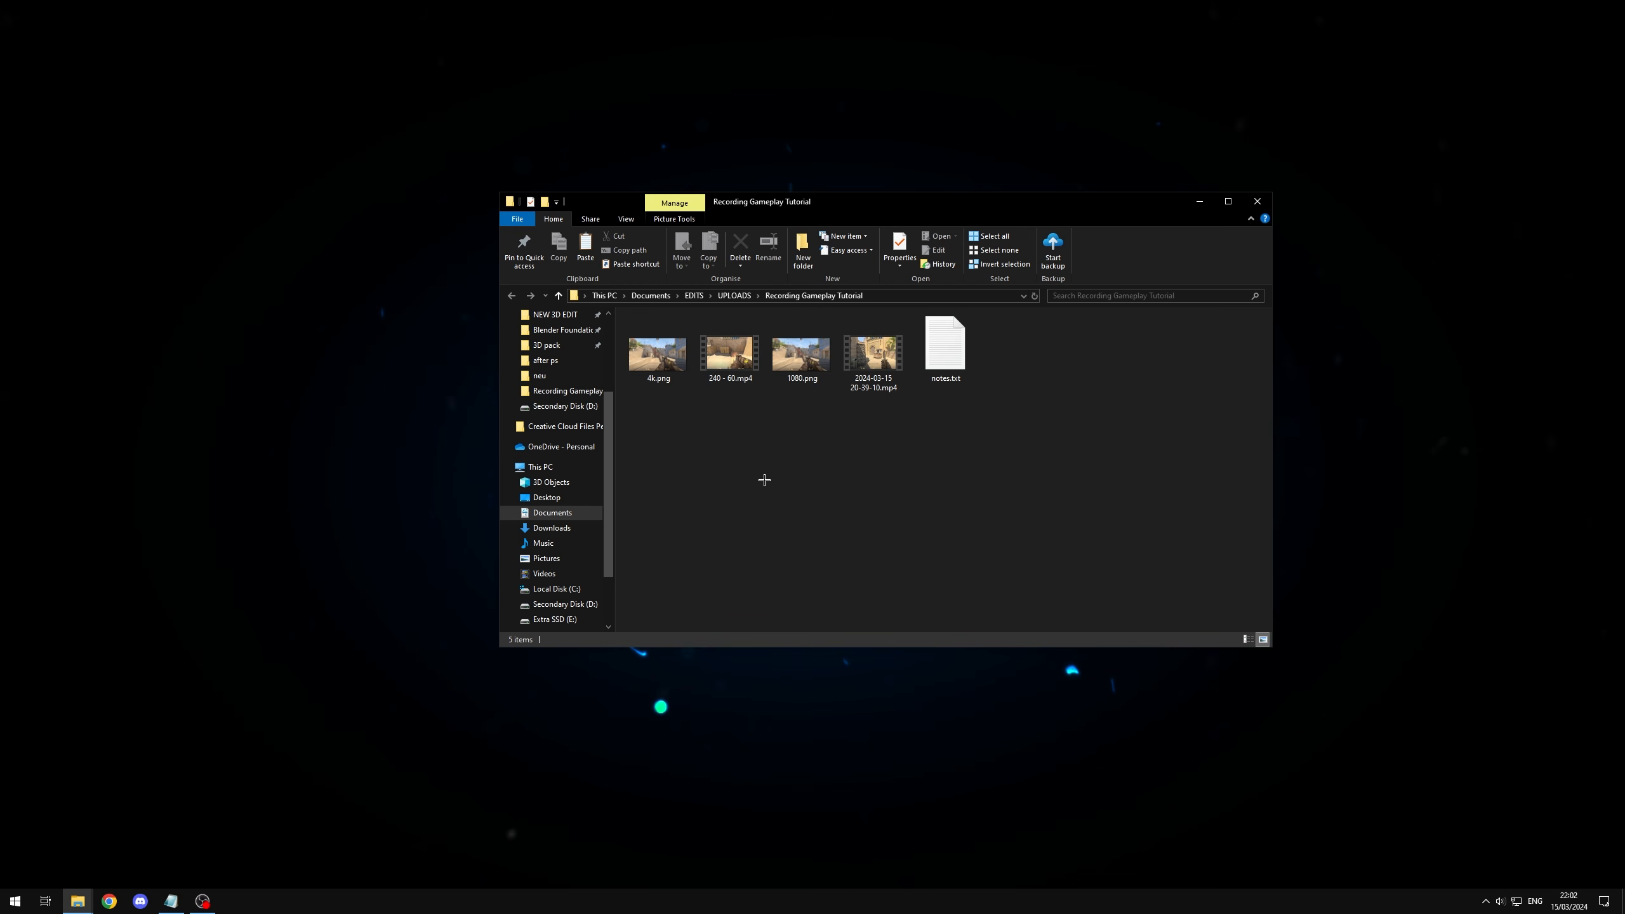
Step: Open 4k.png and 1080.png from the Recording Gameplay Tutorial folder and arrange them side by side
double_click(653, 348)
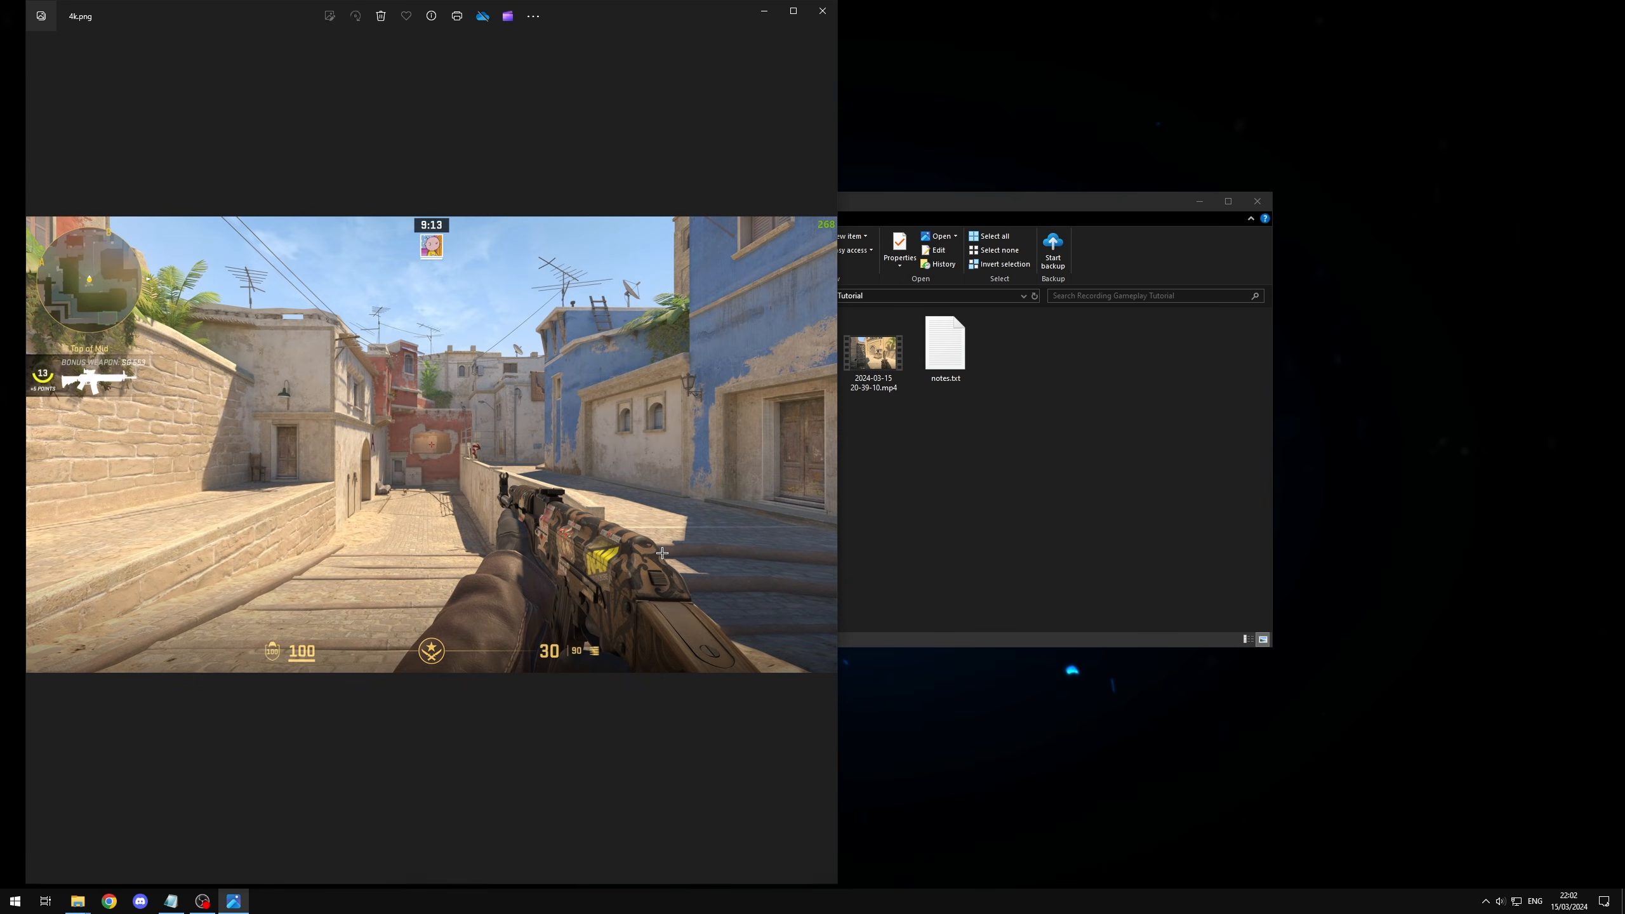
key(alt+Tab)
click(958, 492)
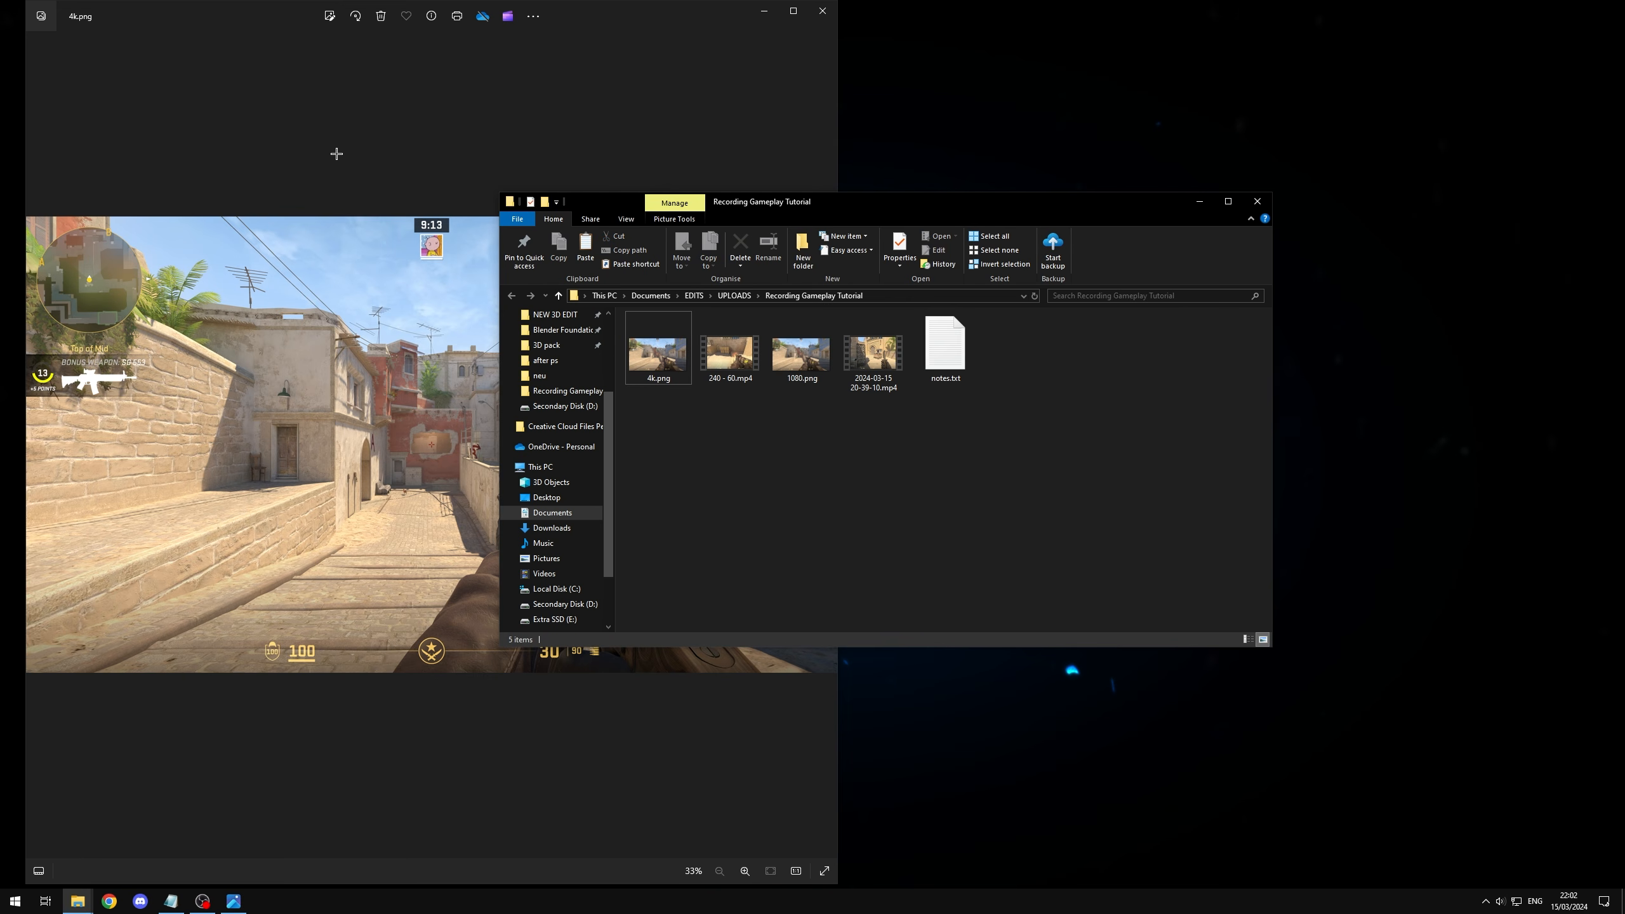
double_click(811, 384)
key(super+Right)
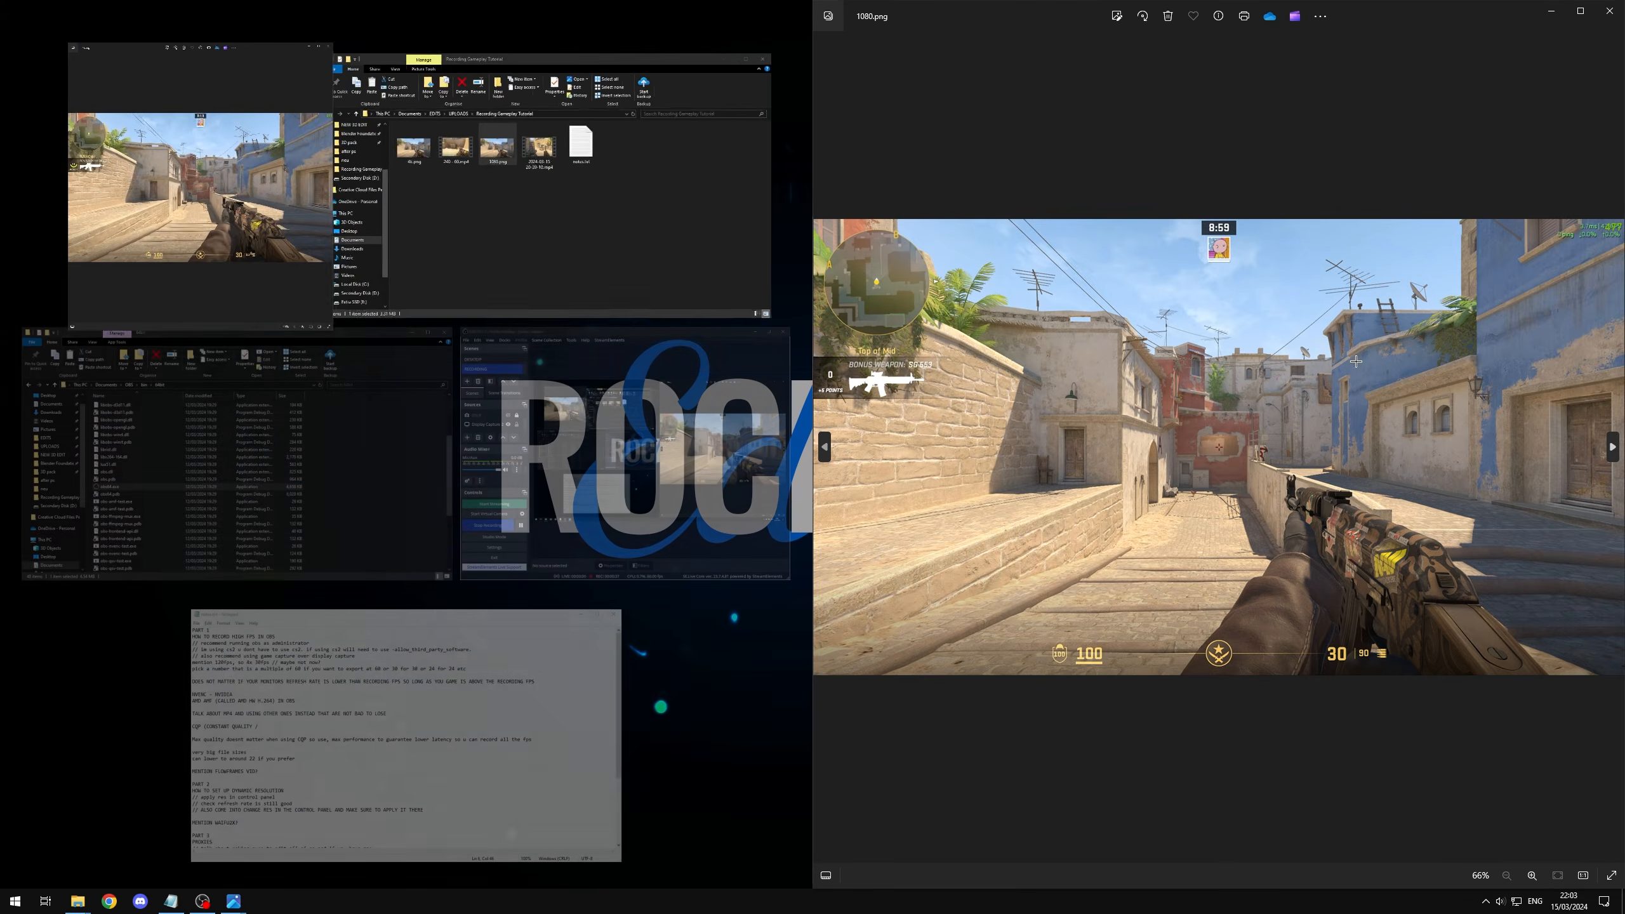
click(301, 282)
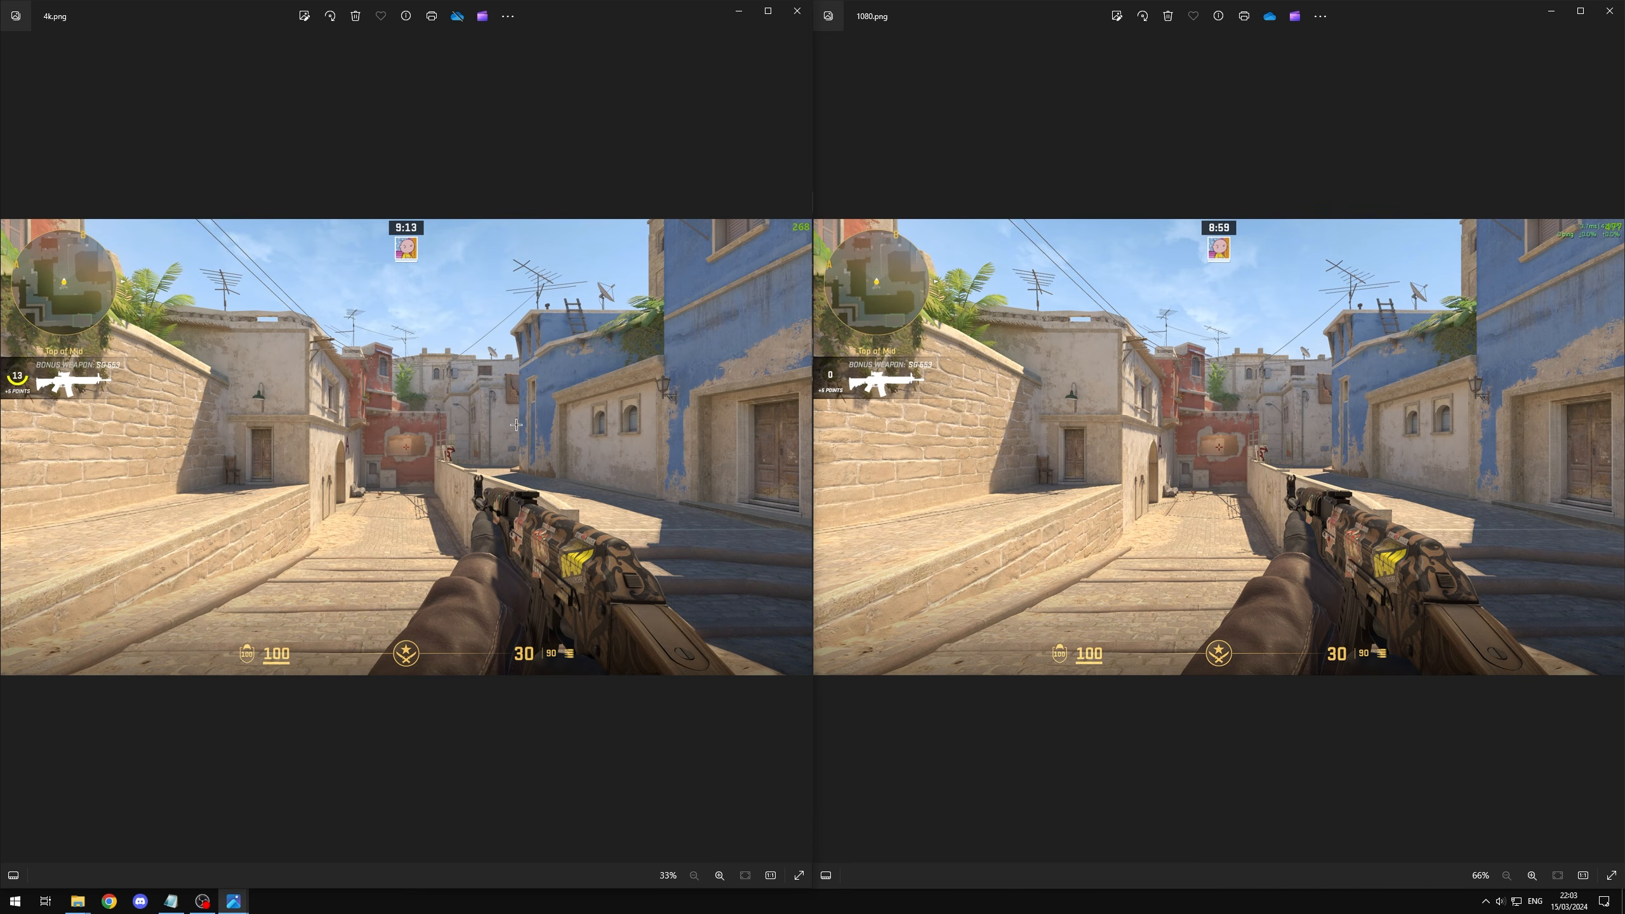
Step: Compare the crosshair's sharpness up close in 4k.png and 1080.png
scroll(409, 445, up, 10)
scroll(424, 435, up, 3)
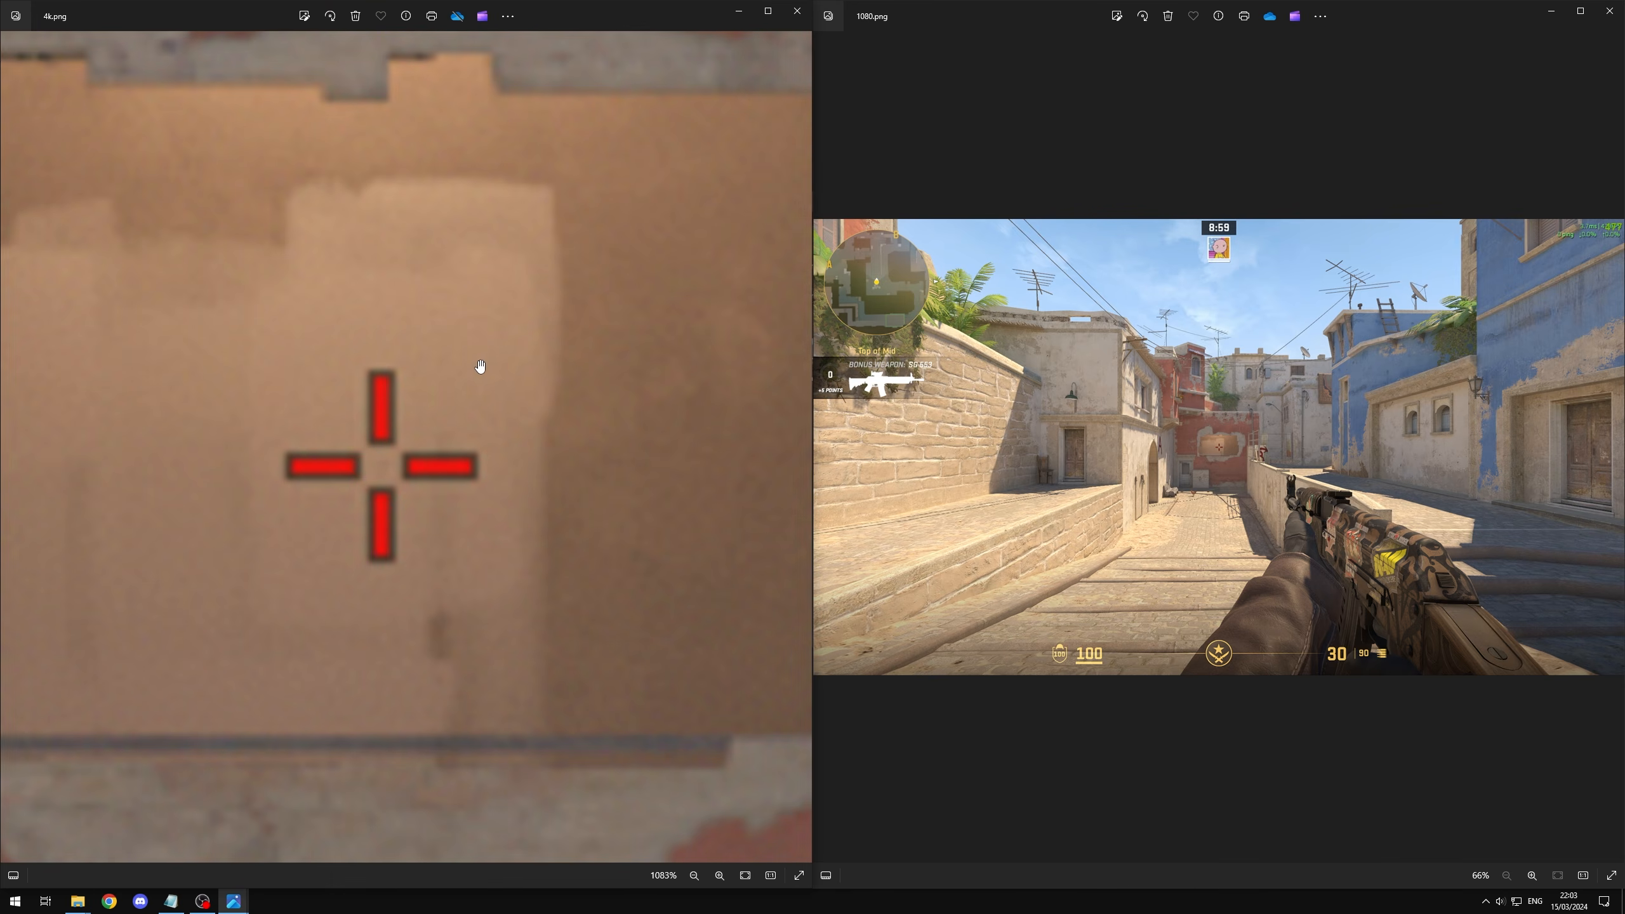
scroll(1219, 448, up, 15)
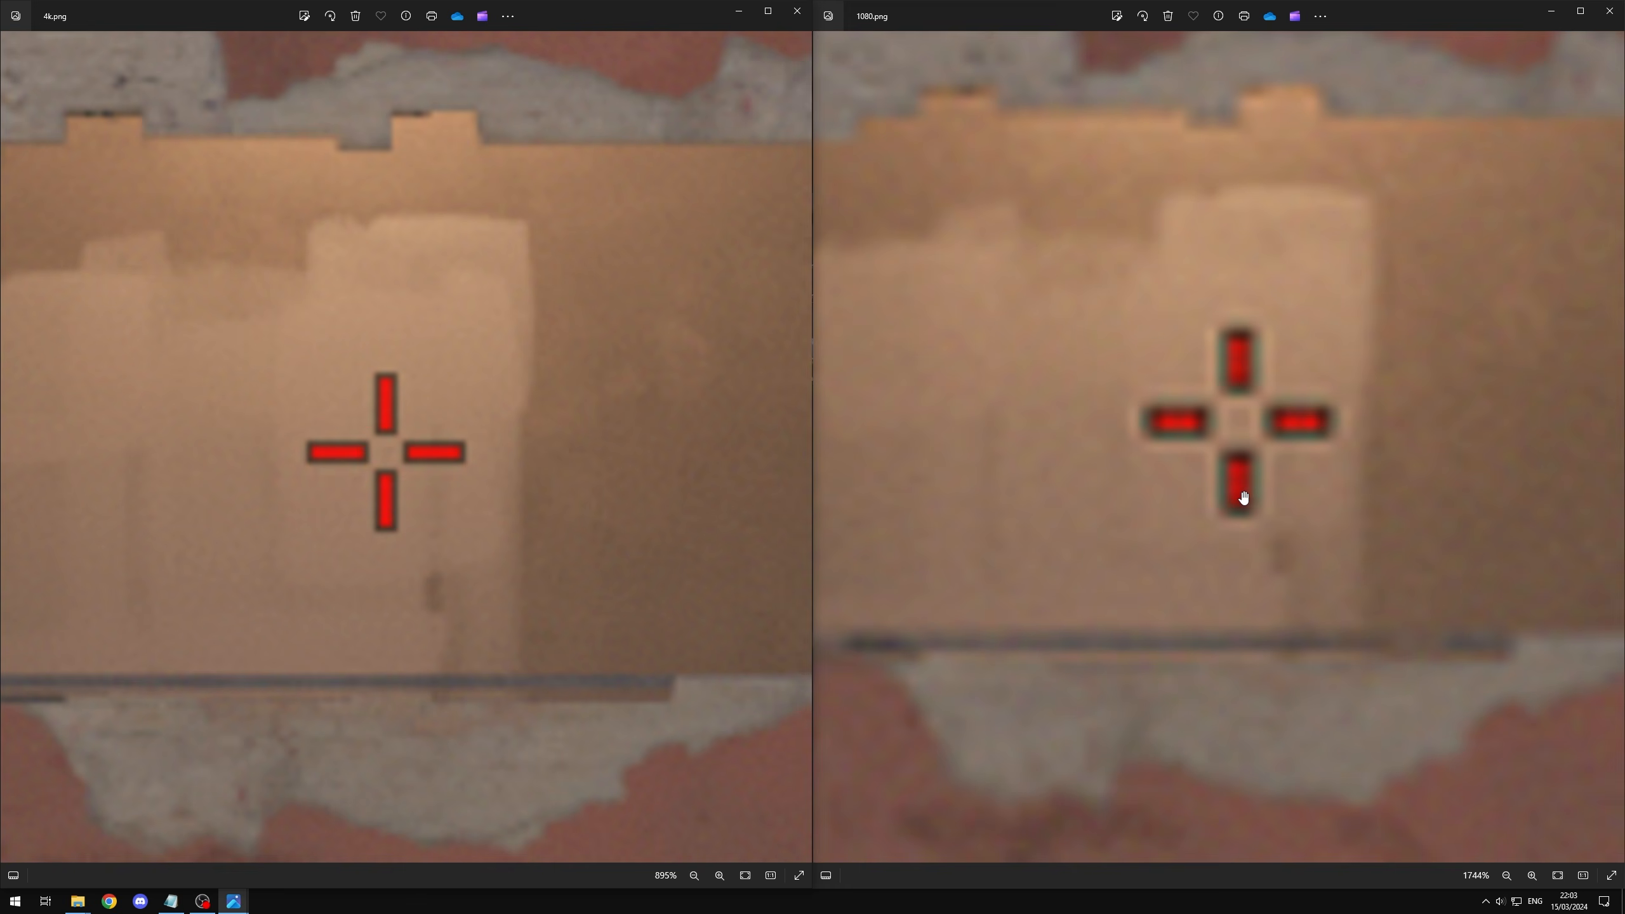
scroll(1210, 514, down, 1)
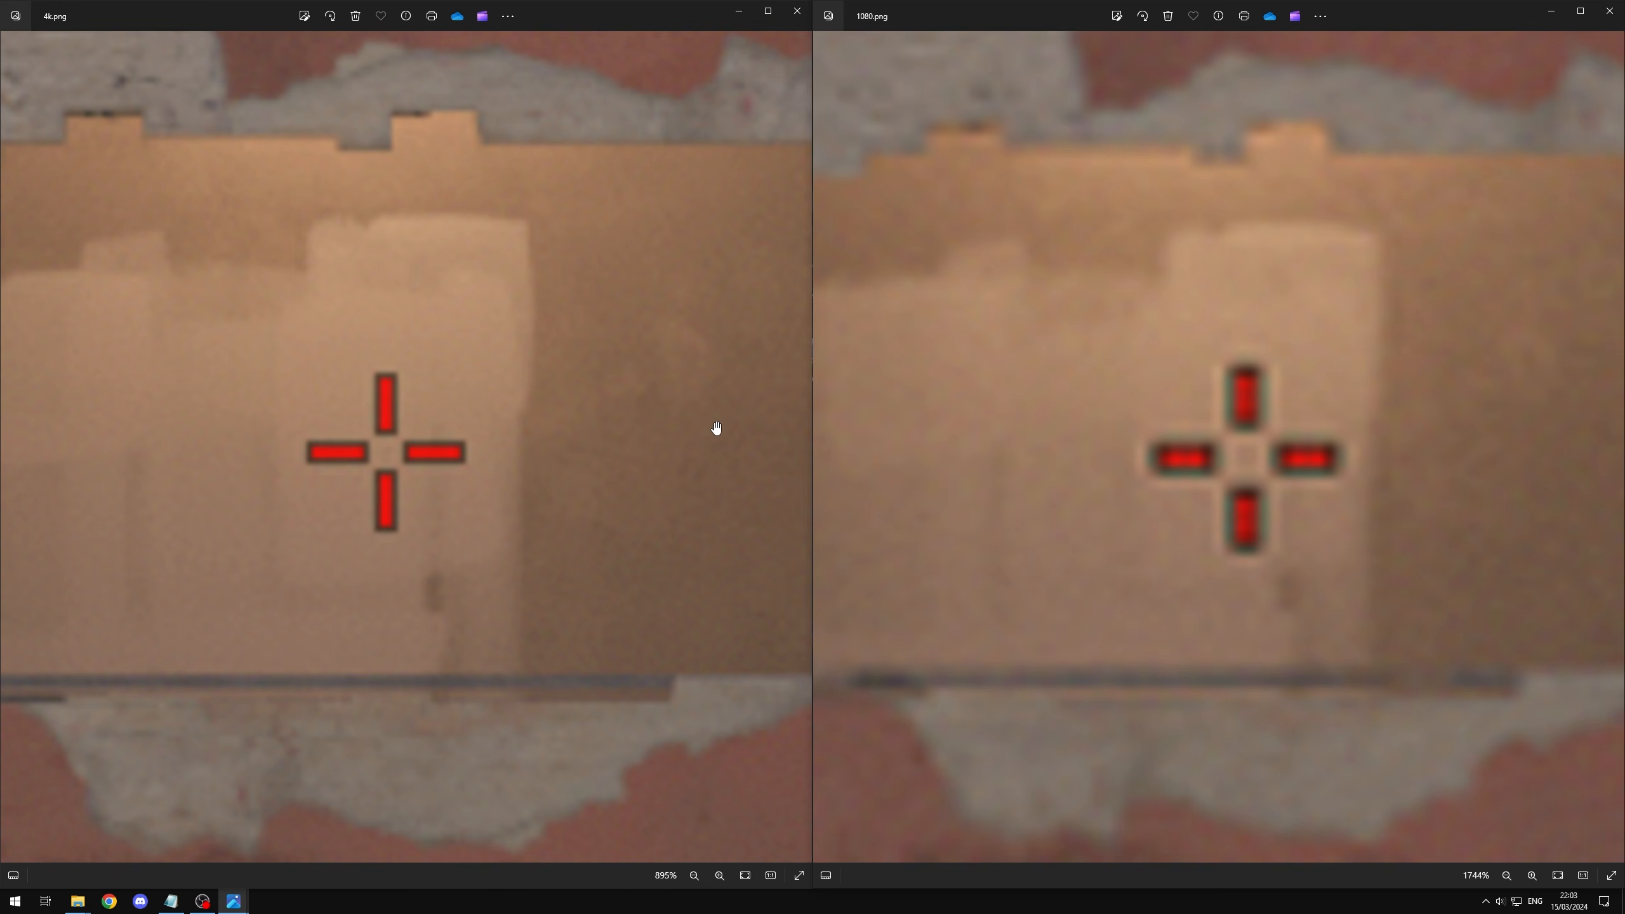
Step: Compare the detail of the weapon's body and stickers between 4k.png and 1080.png
scroll(537, 475, down, 10)
scroll(464, 246, up, 3)
drag(680, 362, 389, 356)
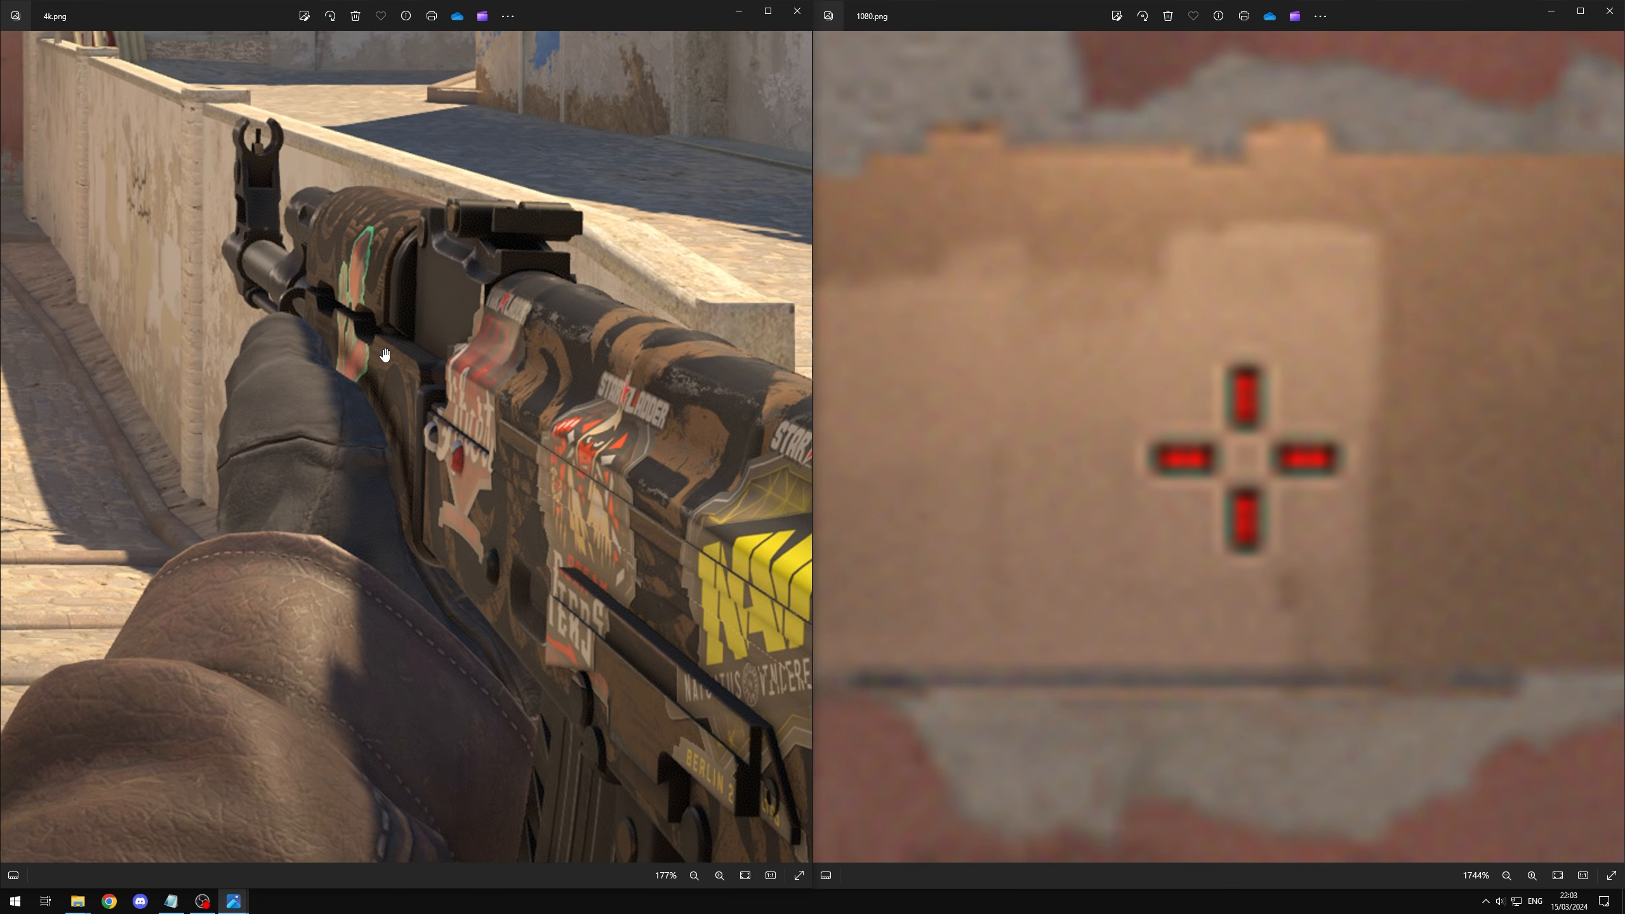
drag(675, 450, 475, 257)
drag(667, 367, 519, 418)
scroll(614, 356, up, 2)
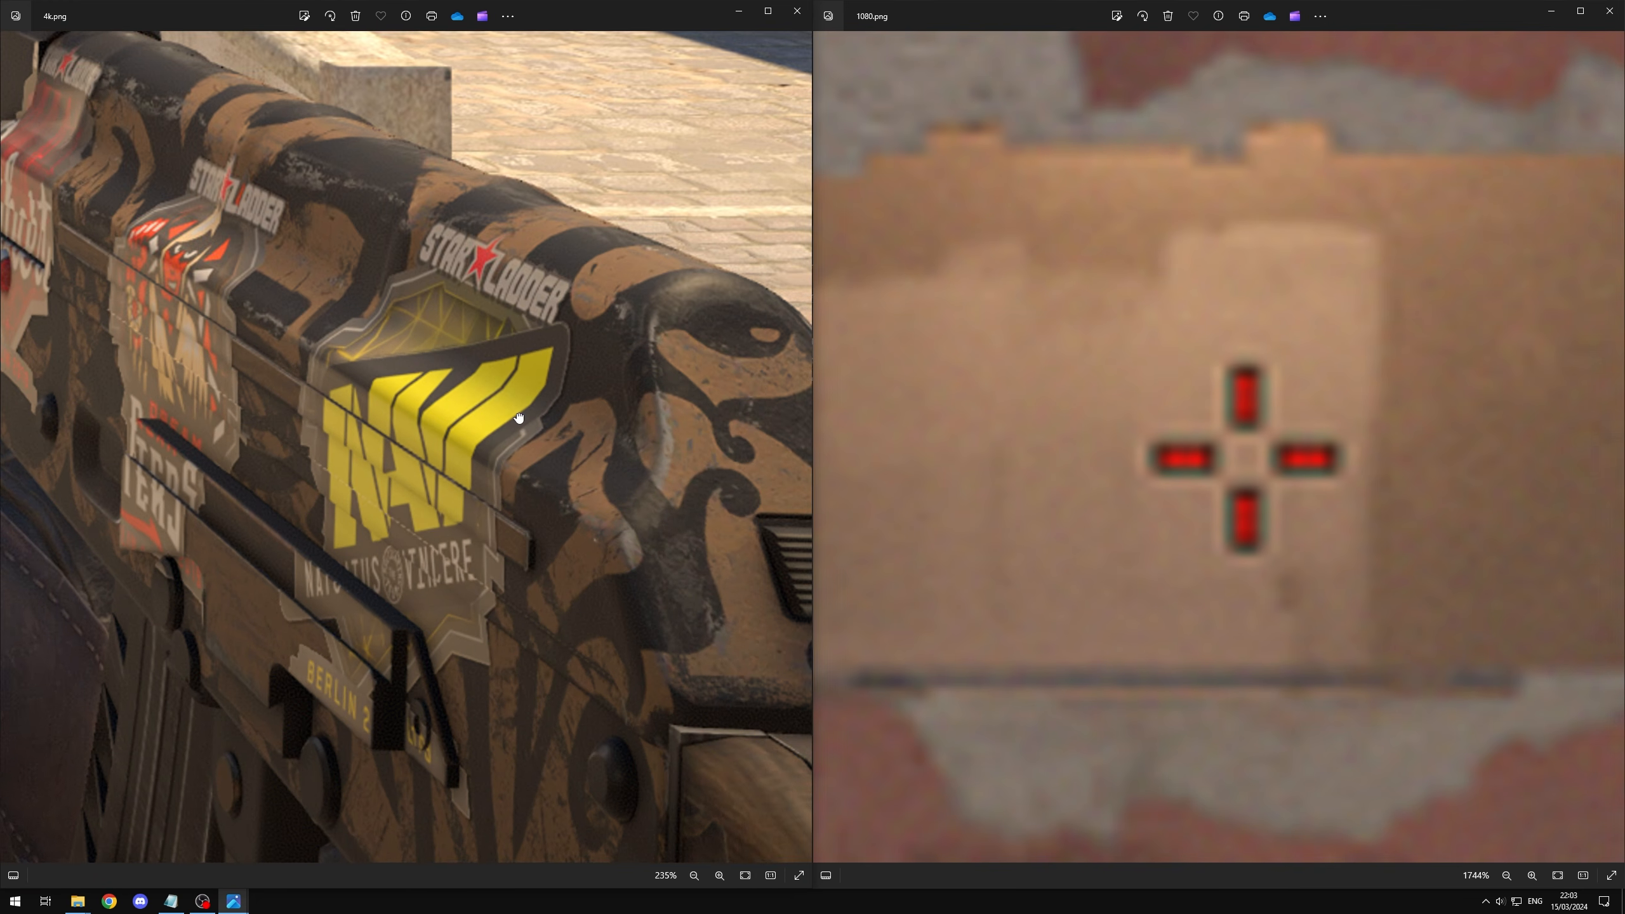
scroll(1344, 561, down, 10)
scroll(1331, 435, up, 5)
scroll(1331, 436, down, 1)
drag(1291, 457, 1192, 481)
scroll(1251, 485, down, 2)
scroll(1238, 483, up, 1)
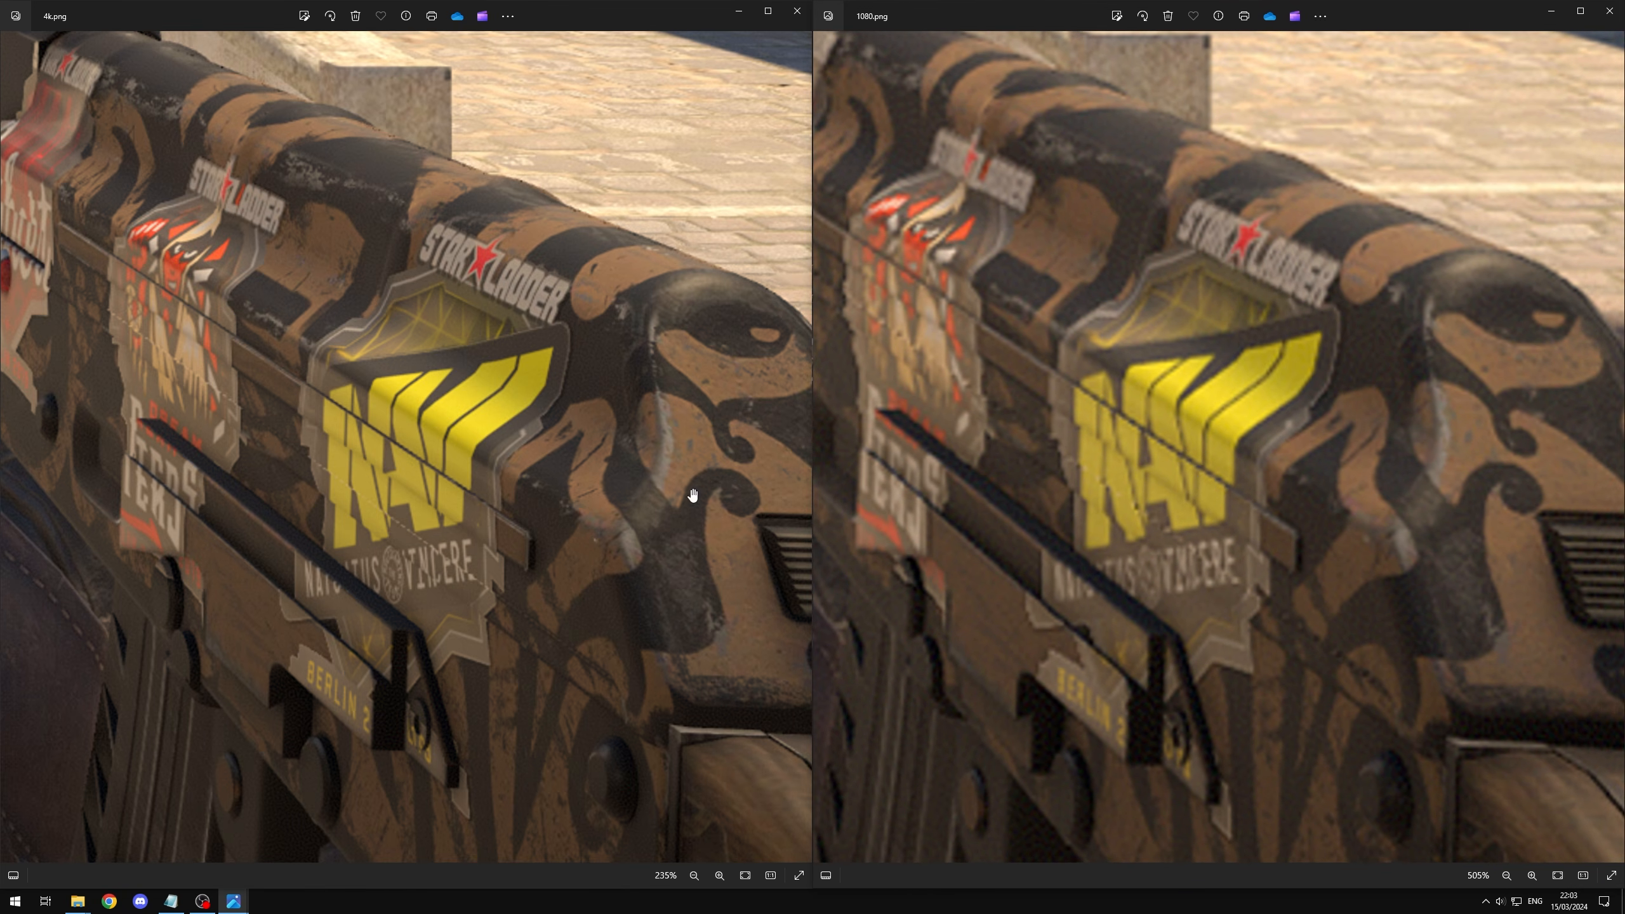
Step: Compare the clarity of the ammo counter and surrounding dark areas between 4k.png and 1080.png
drag(1223, 807, 1073, 512)
drag(918, 556, 1331, 445)
drag(422, 707, 552, 341)
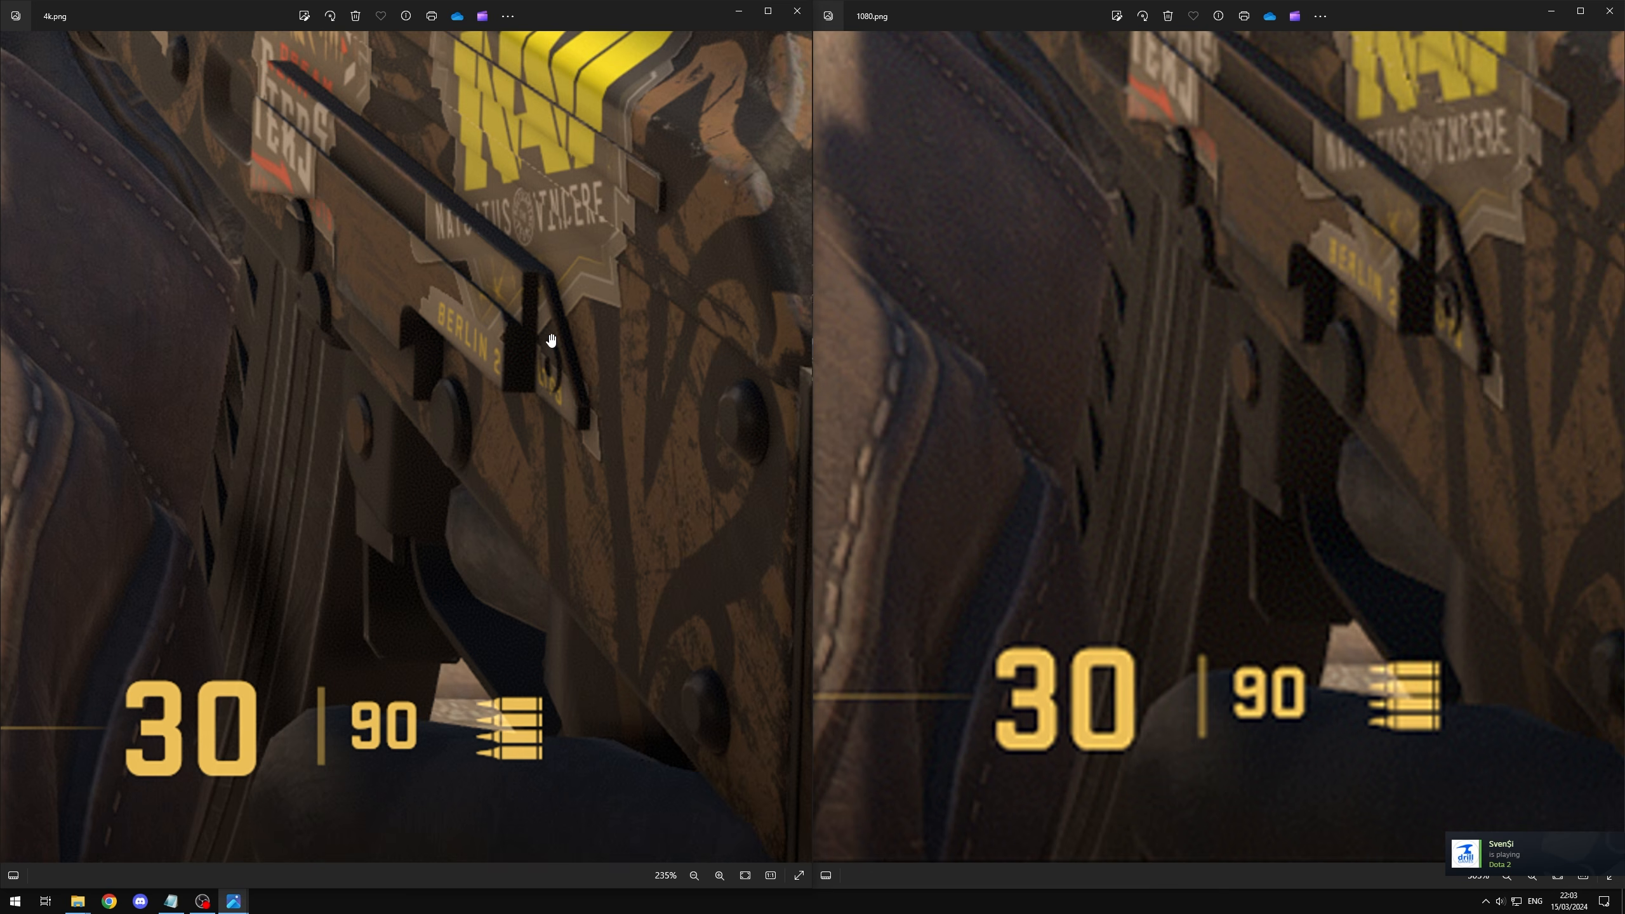
drag(385, 609, 573, 591)
scroll(574, 591, up, 1)
scroll(1258, 488, down, 1)
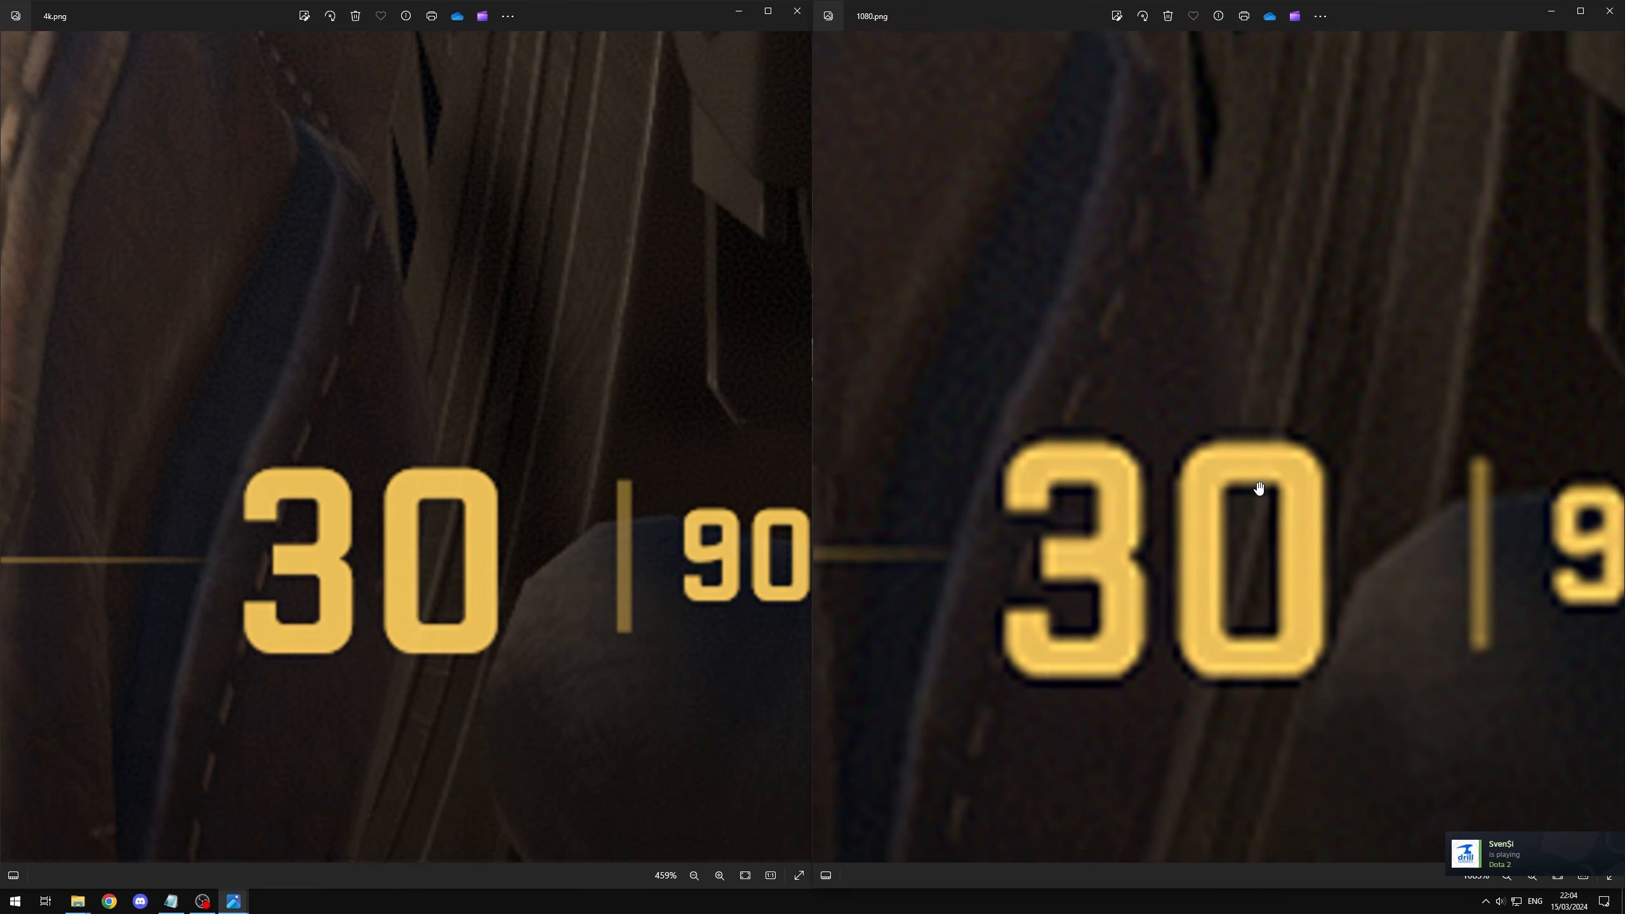
scroll(1258, 488, down, 2)
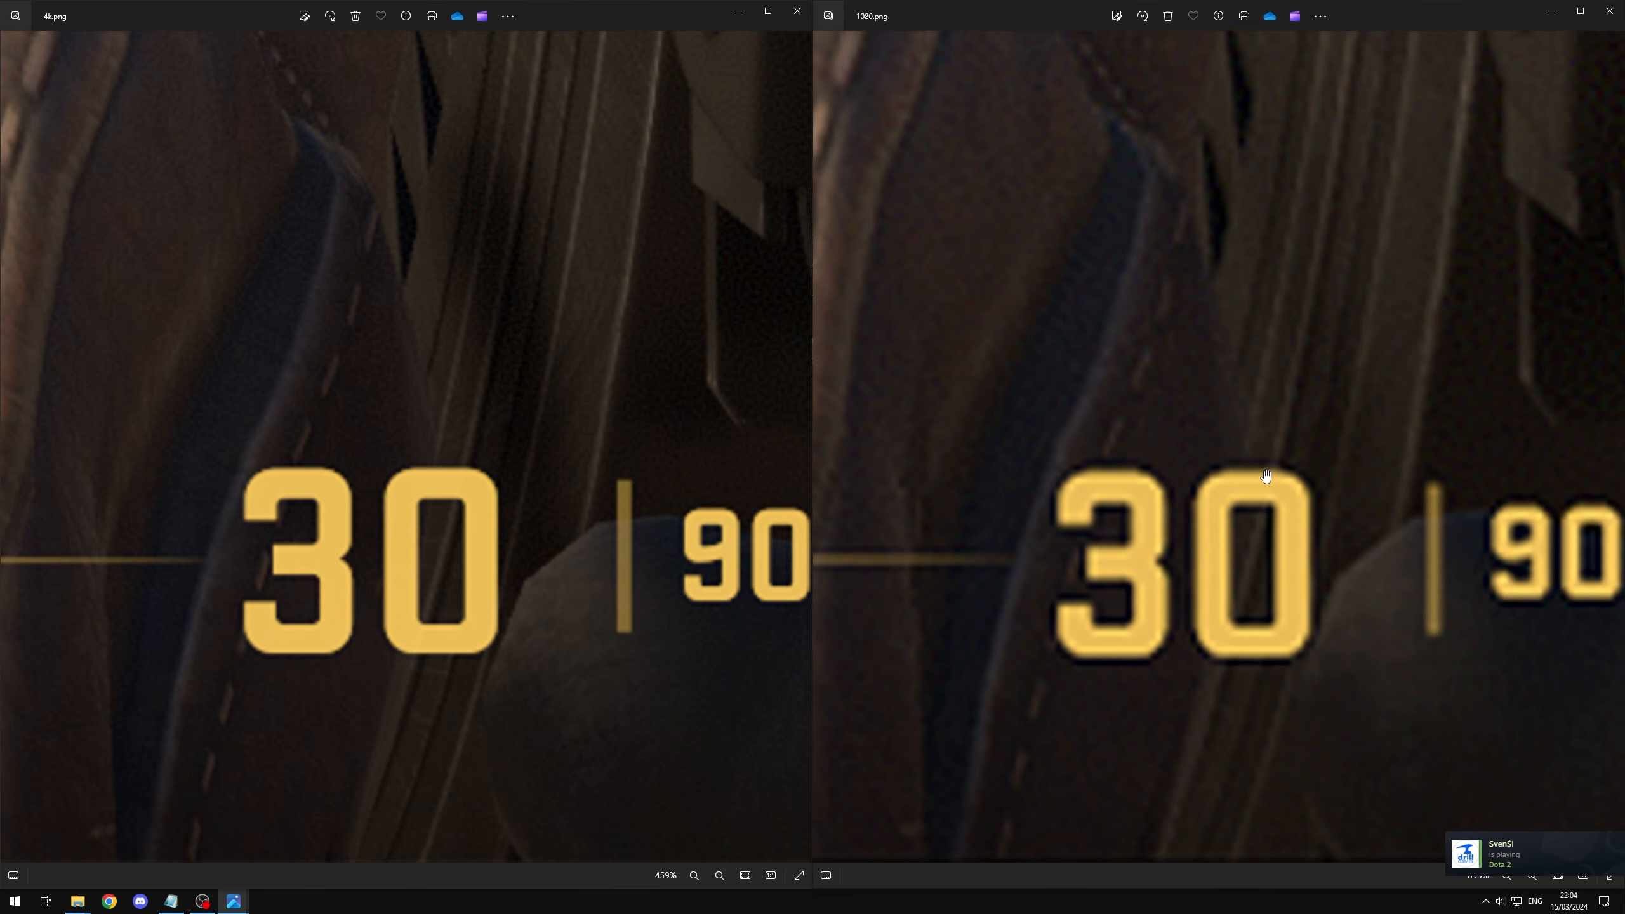
drag(1126, 475, 1110, 485)
scroll(1084, 472, down, 5)
scroll(1084, 473, down, 5)
scroll(410, 551, down, 6)
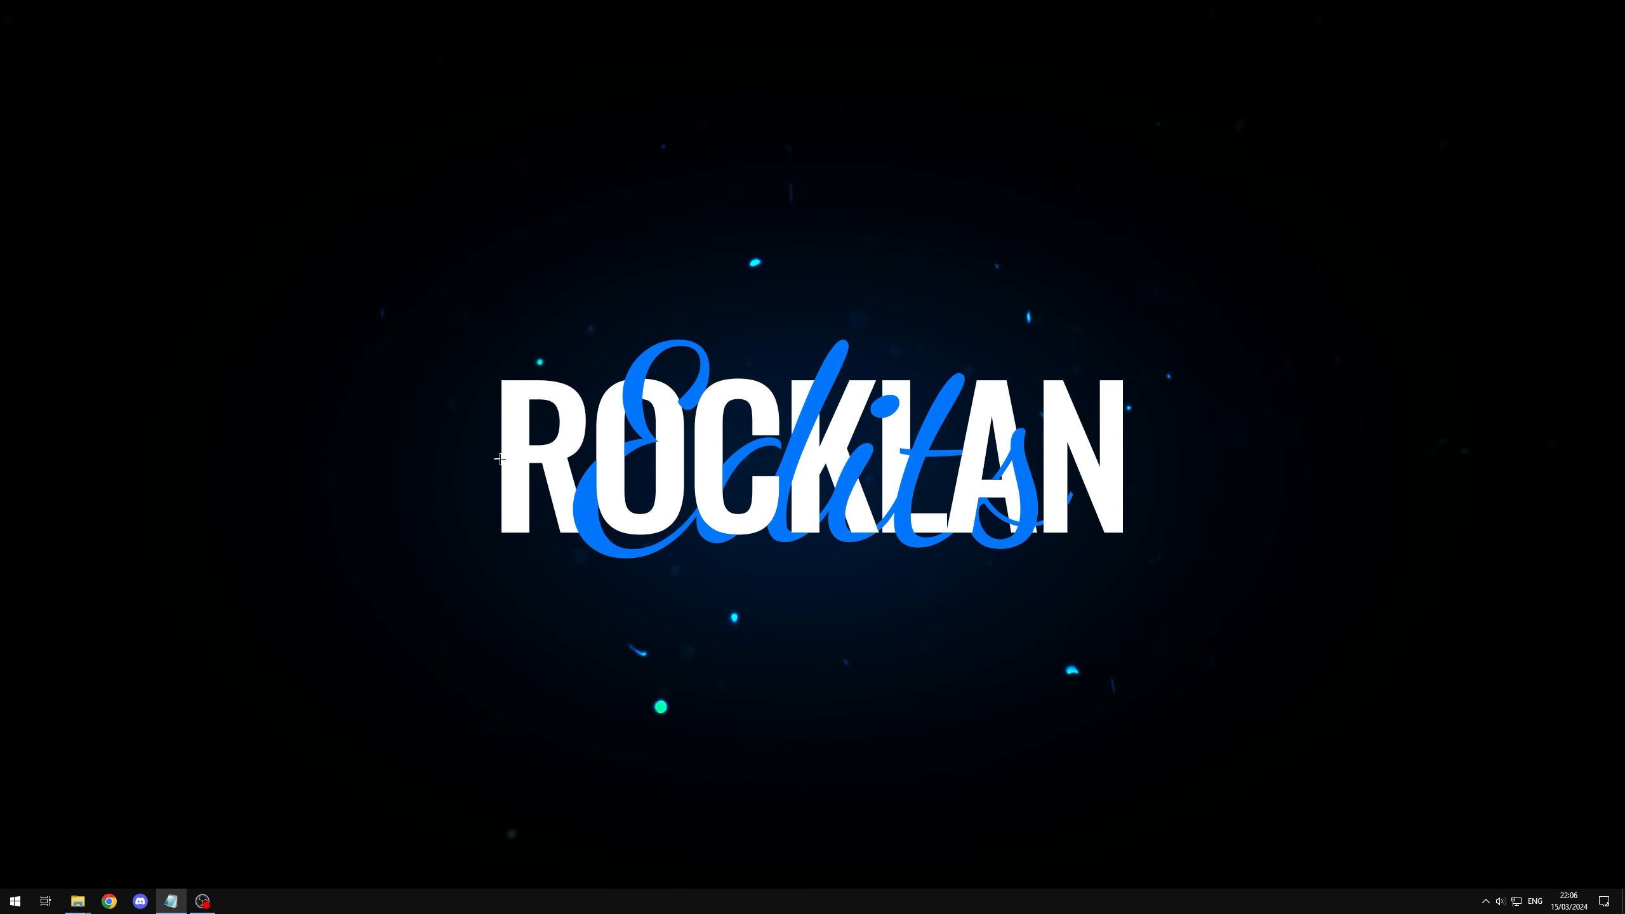
Step: Launch Adobe Premiere Pro 2024
click(15, 901)
text(pr)
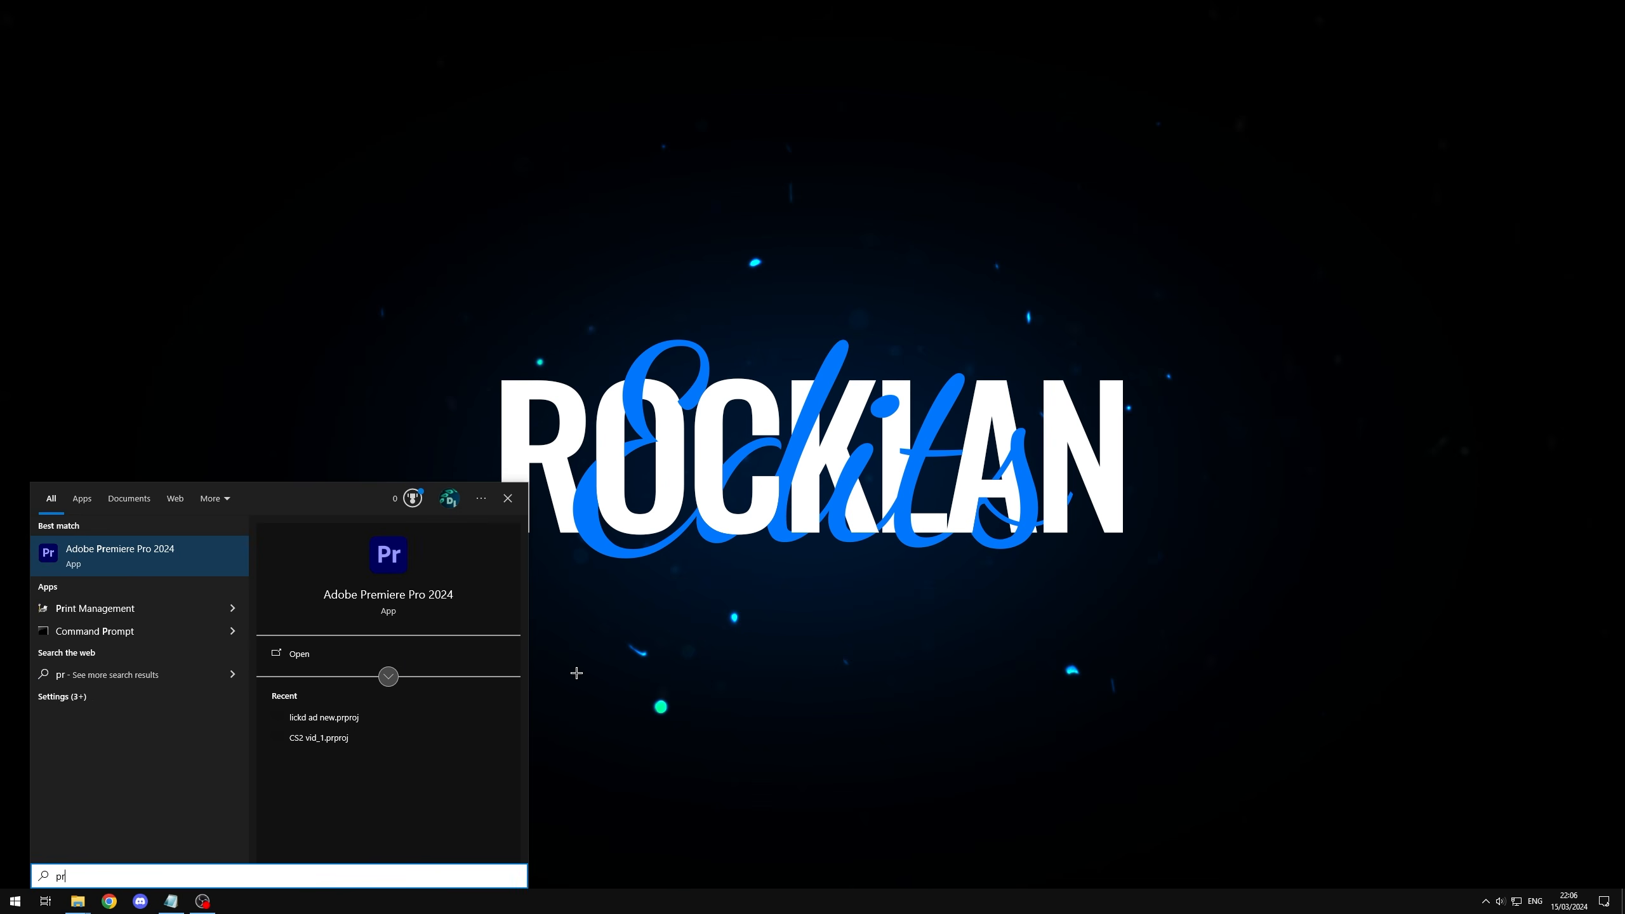
key(Return)
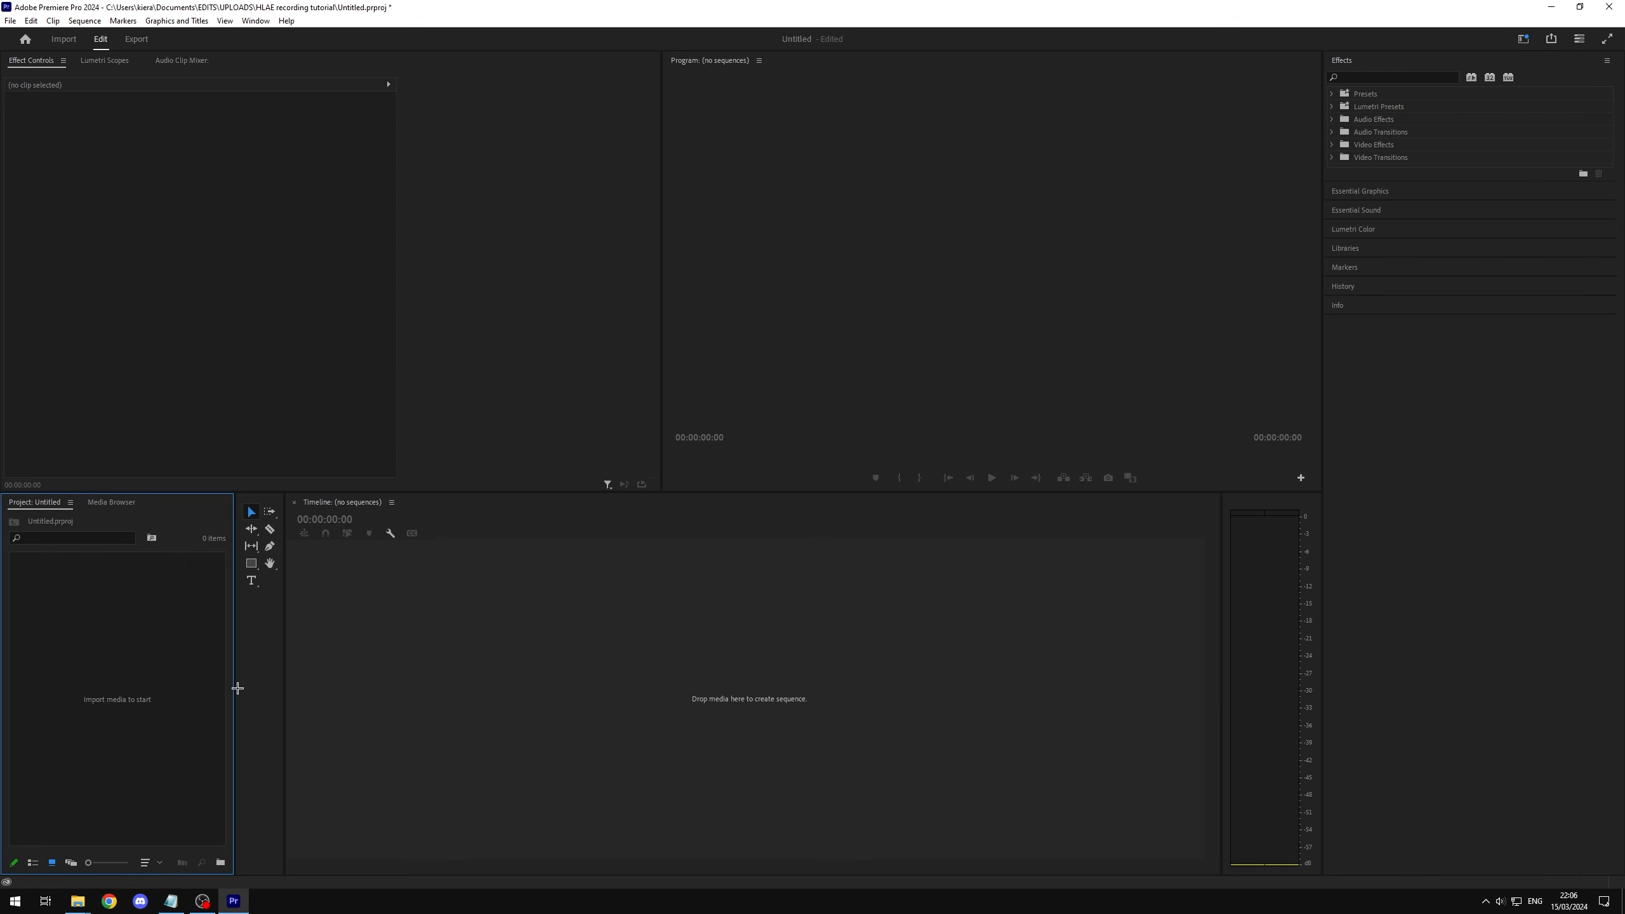
click(75, 900)
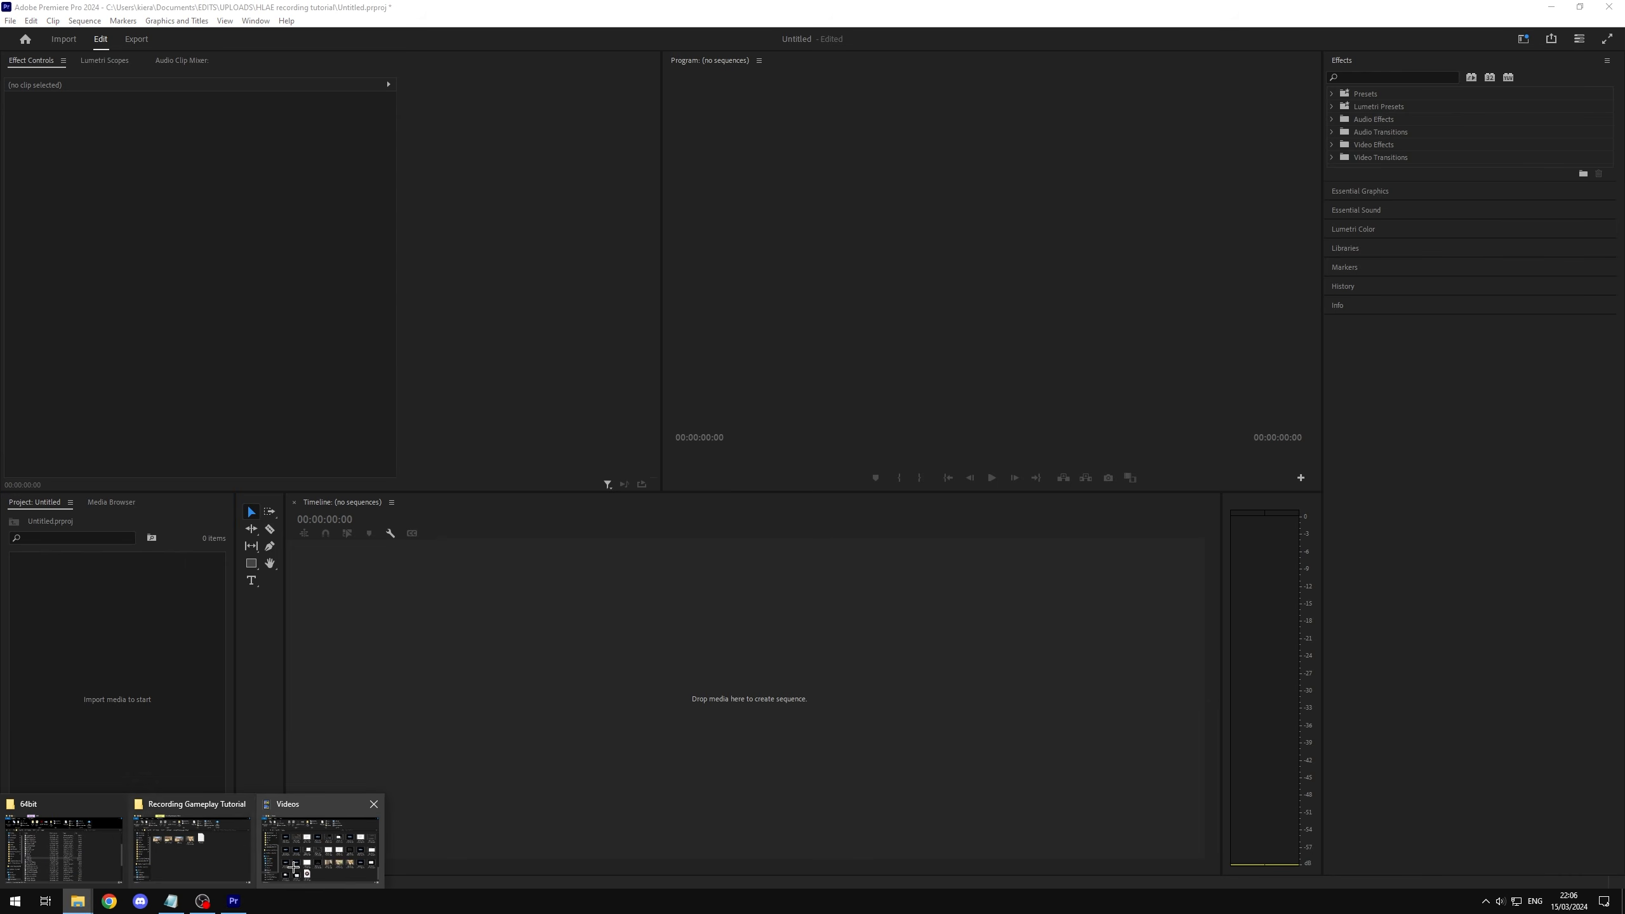
click(320, 844)
click(683, 611)
right_click(689, 613)
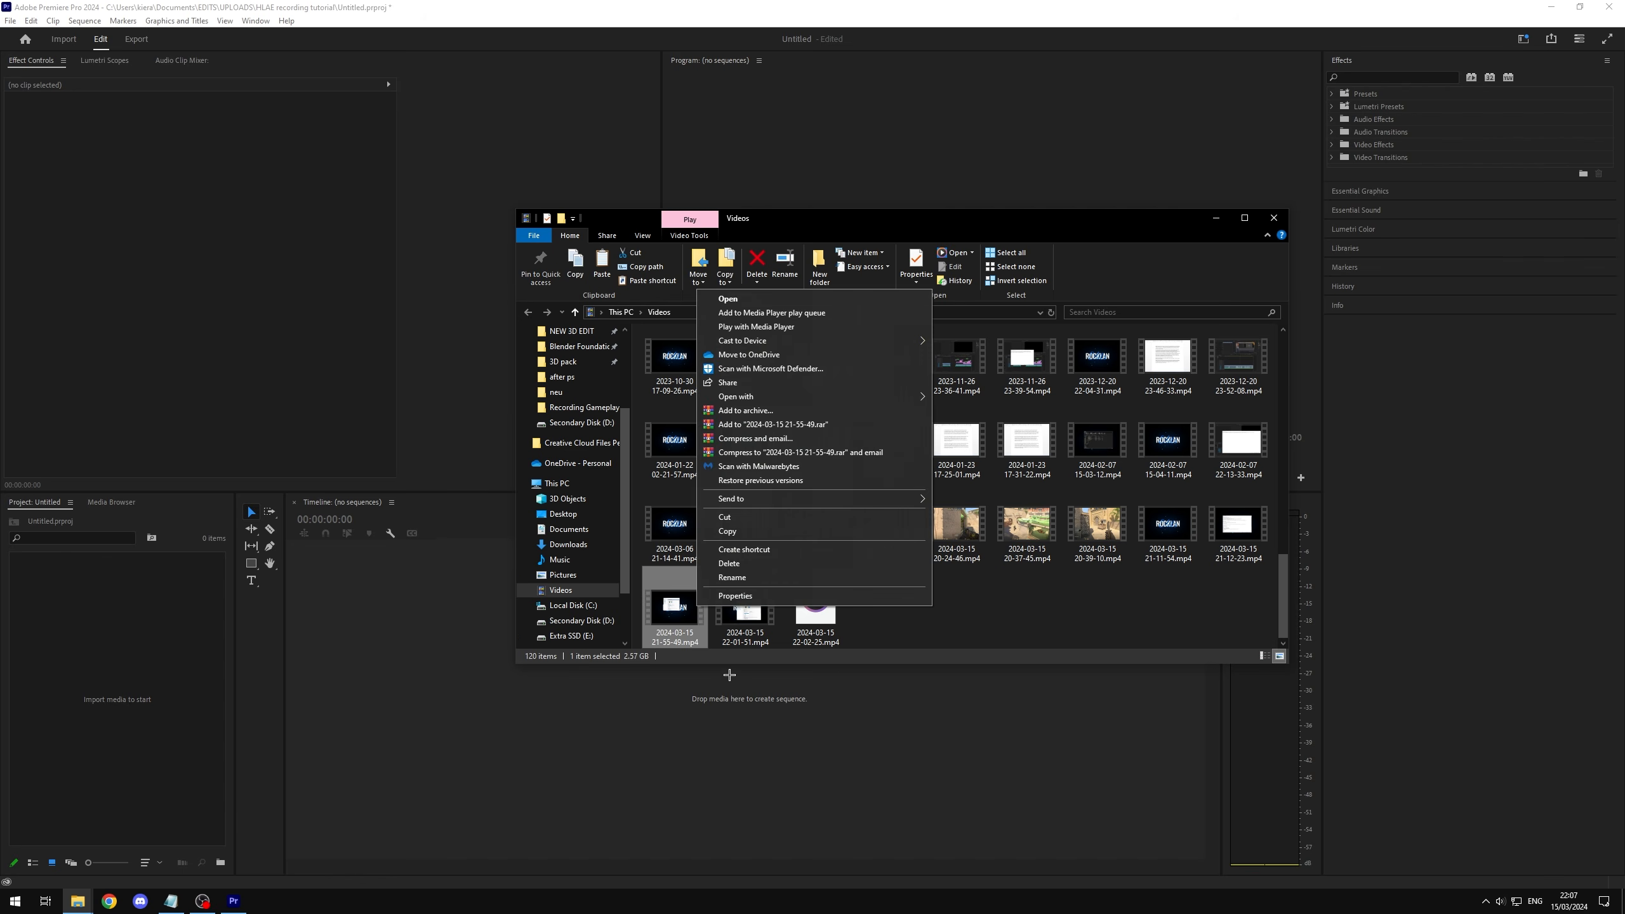
click(783, 598)
drag(828, 570, 801, 542)
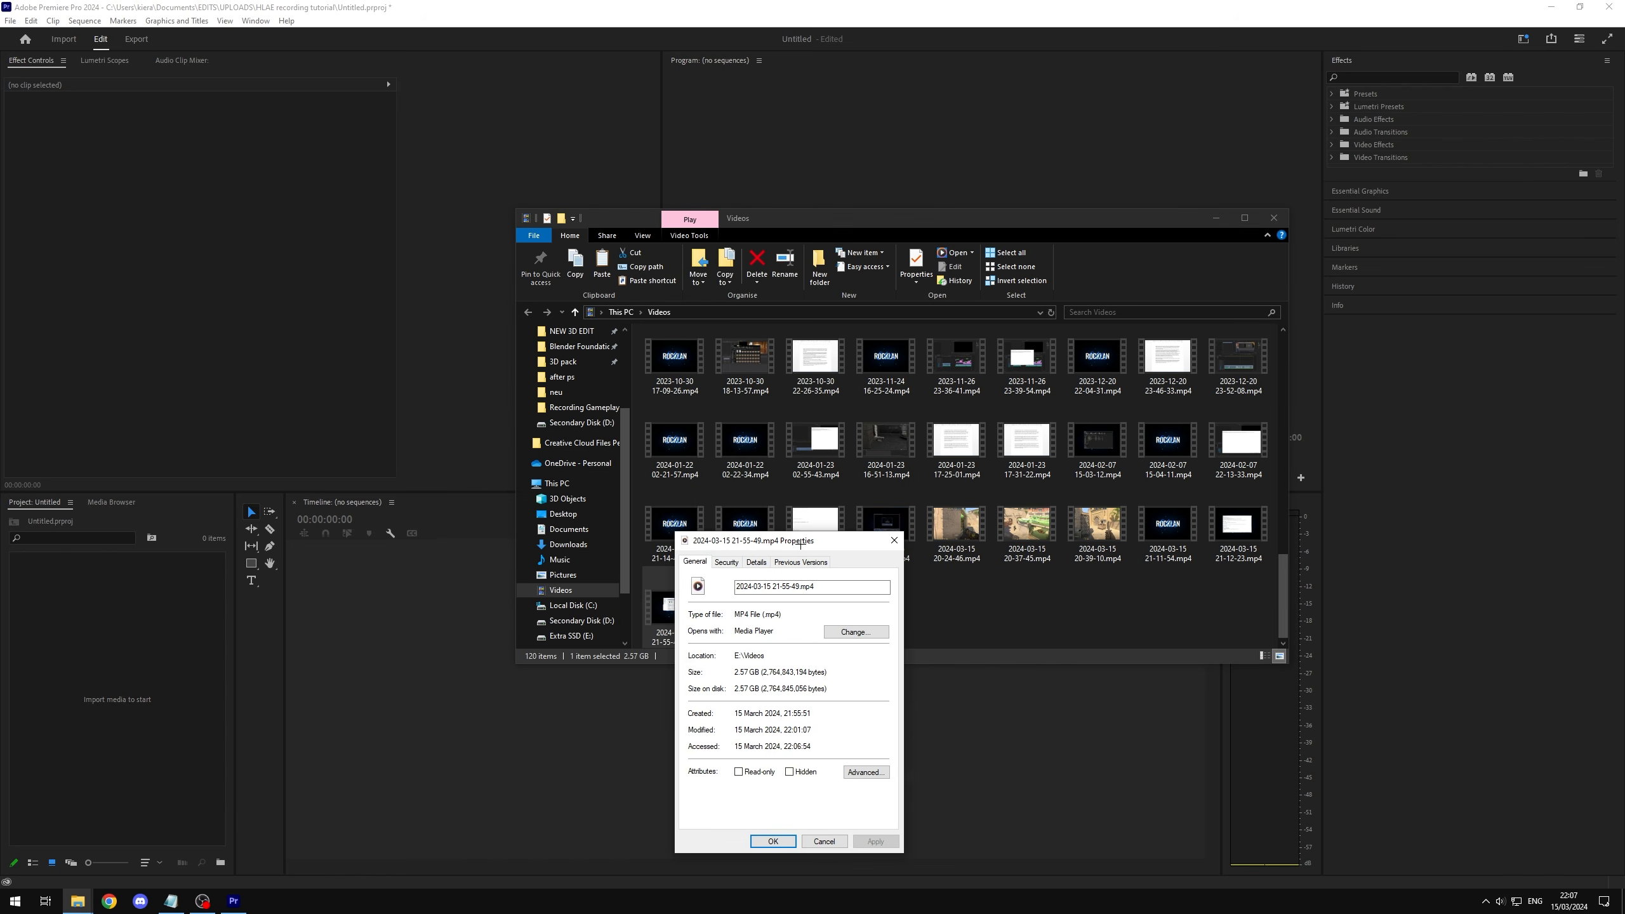
click(756, 562)
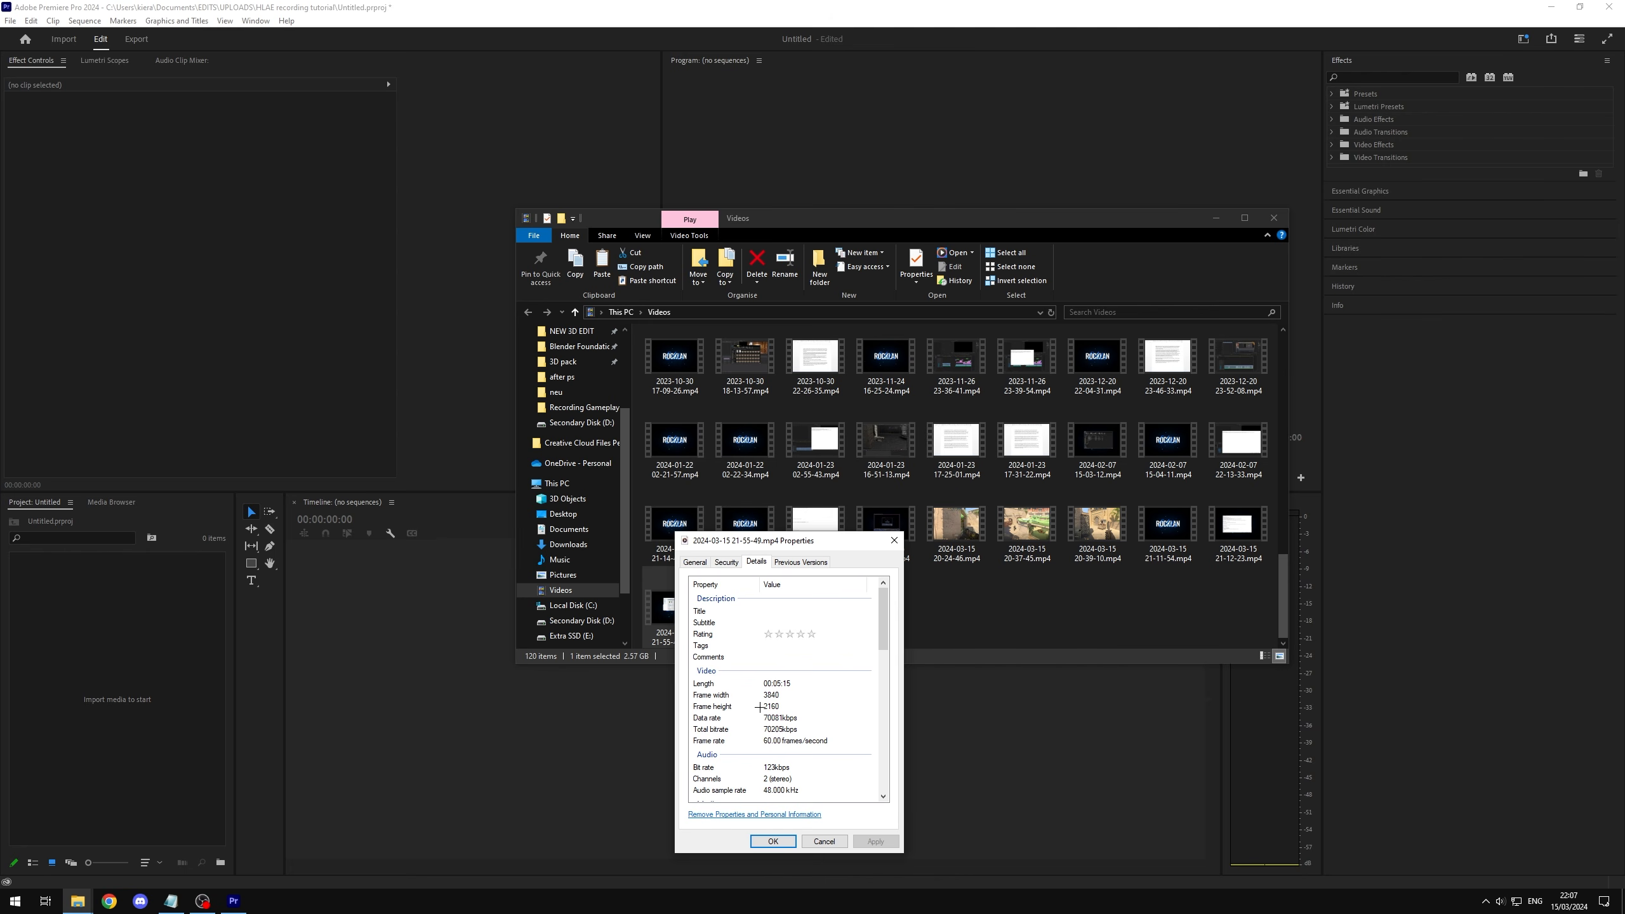
click(761, 706)
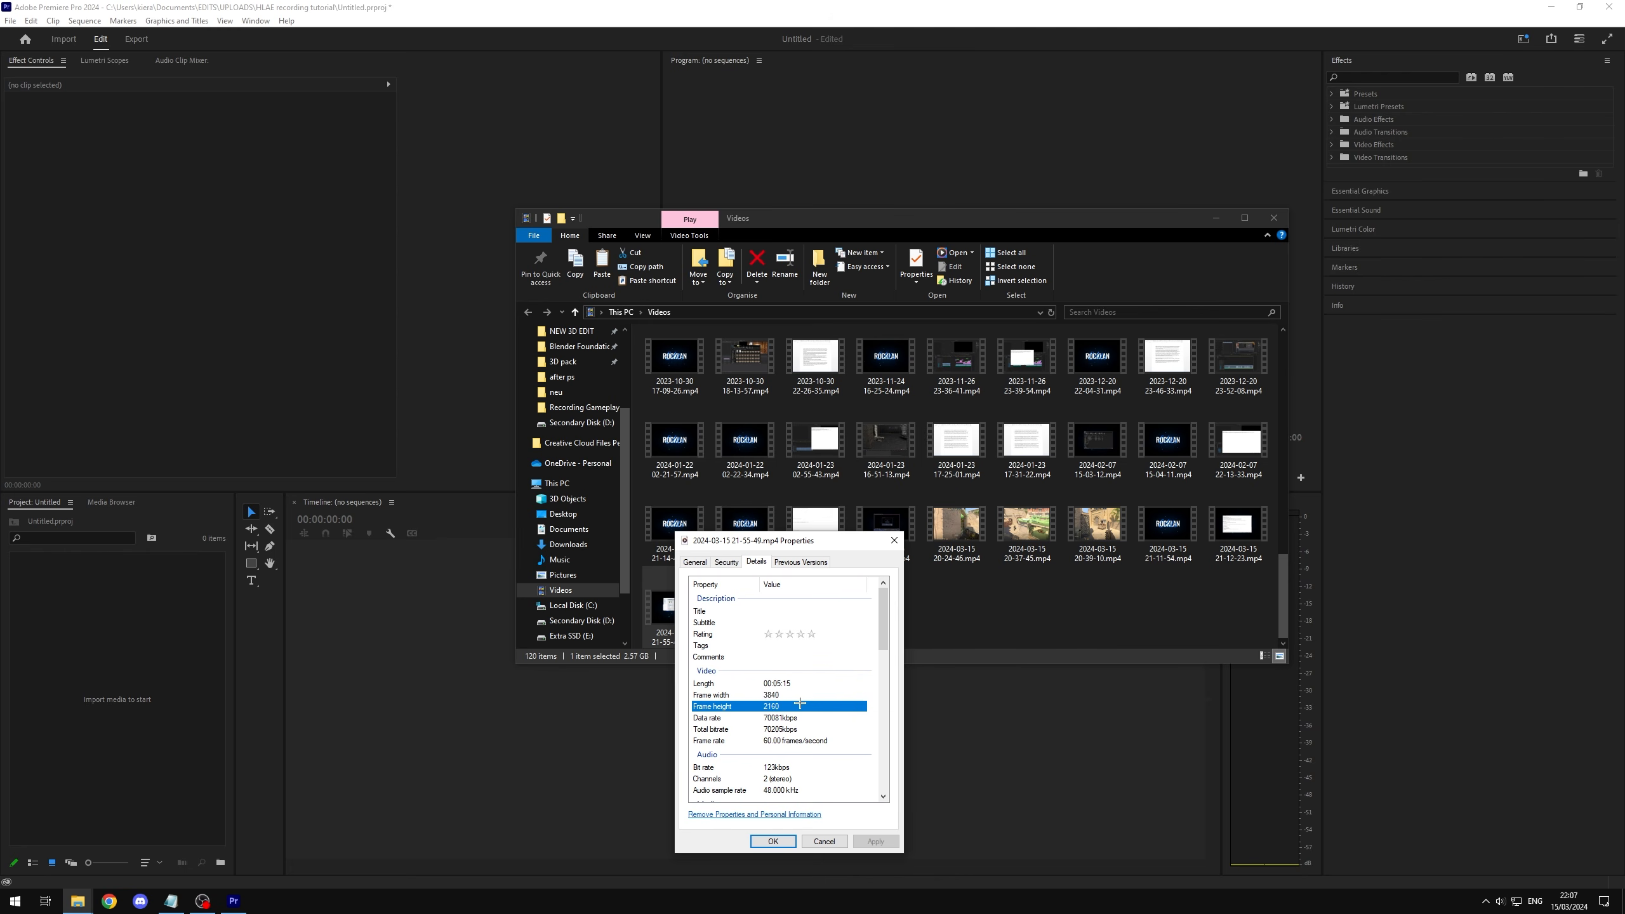
click(894, 541)
drag(675, 608, 112, 736)
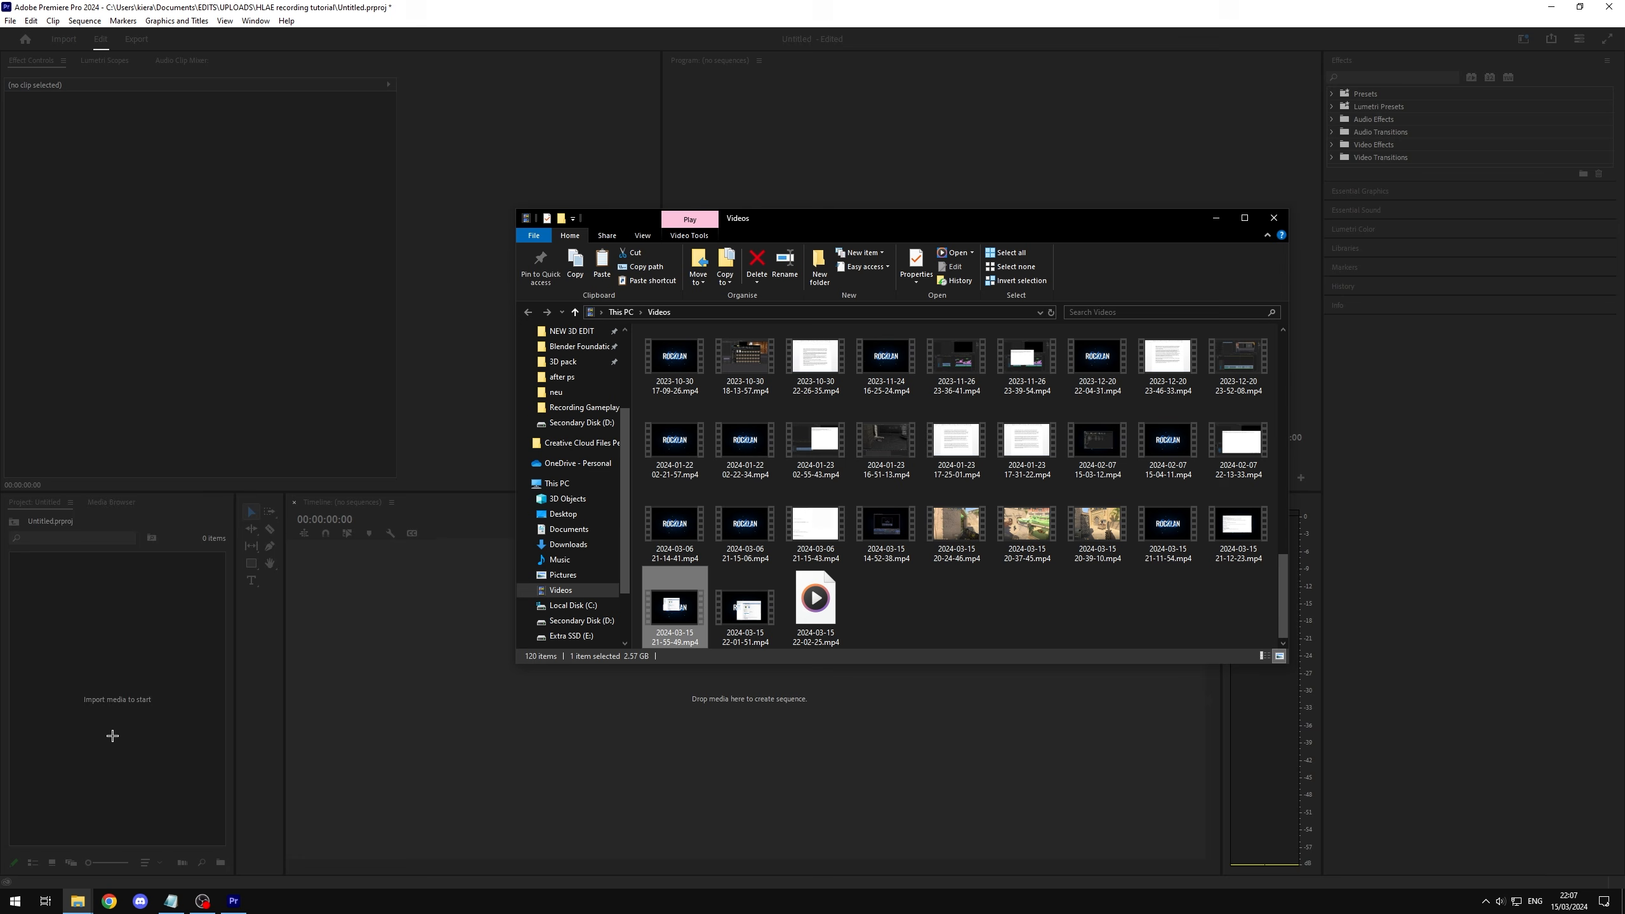
click(112, 736)
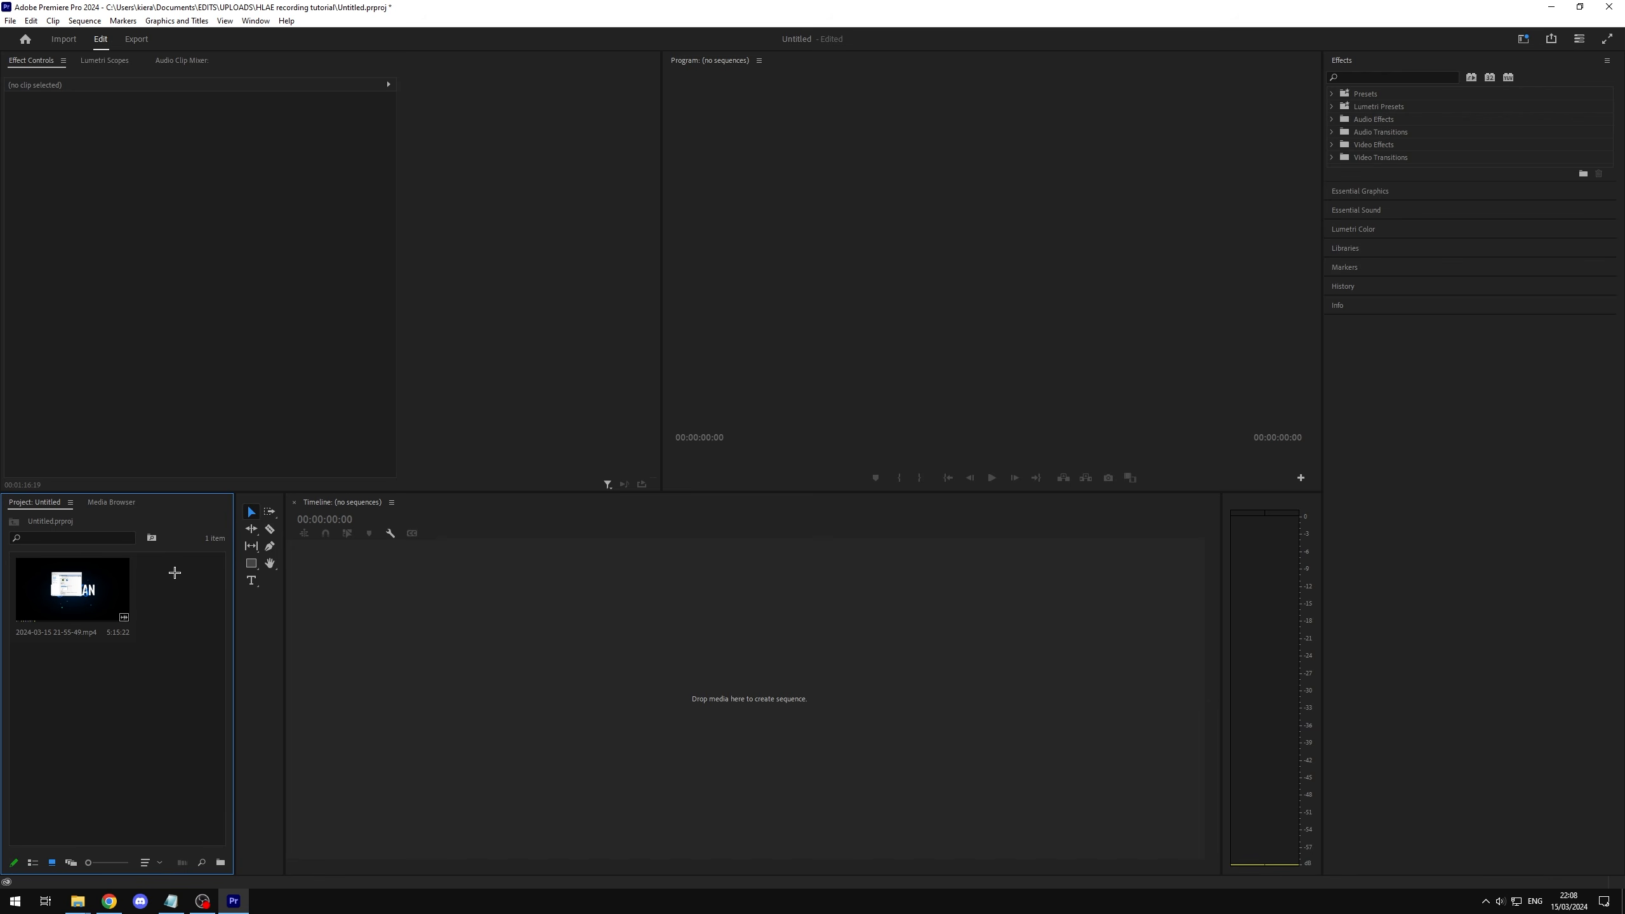
click(89, 582)
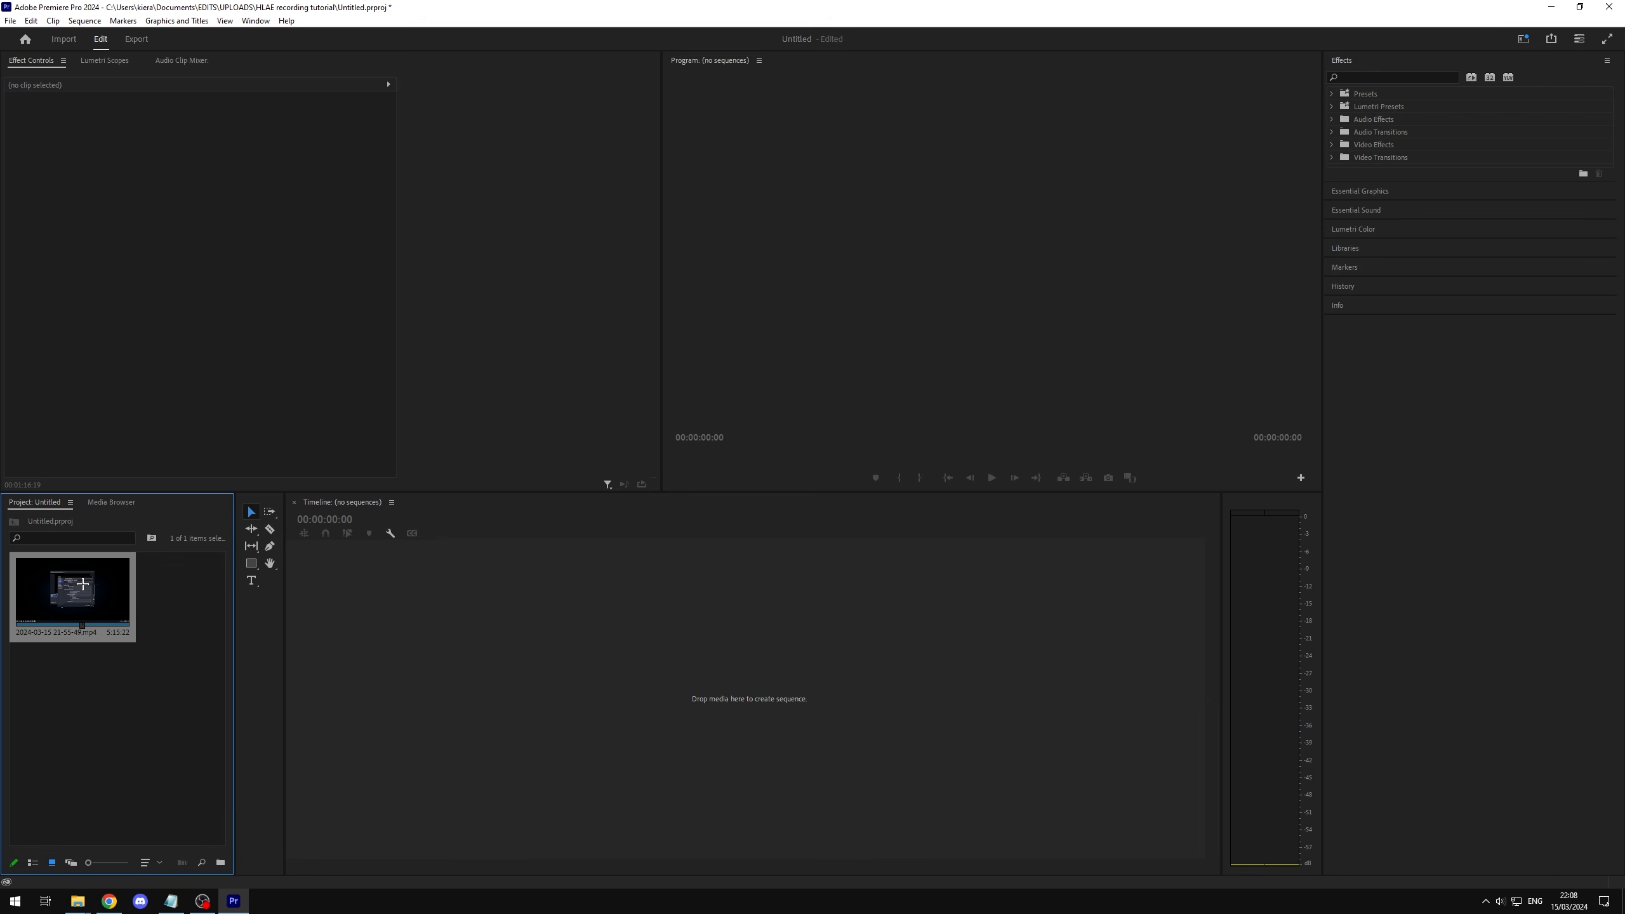
click(183, 588)
drag(169, 807, 57, 594)
drag(182, 725, 188, 608)
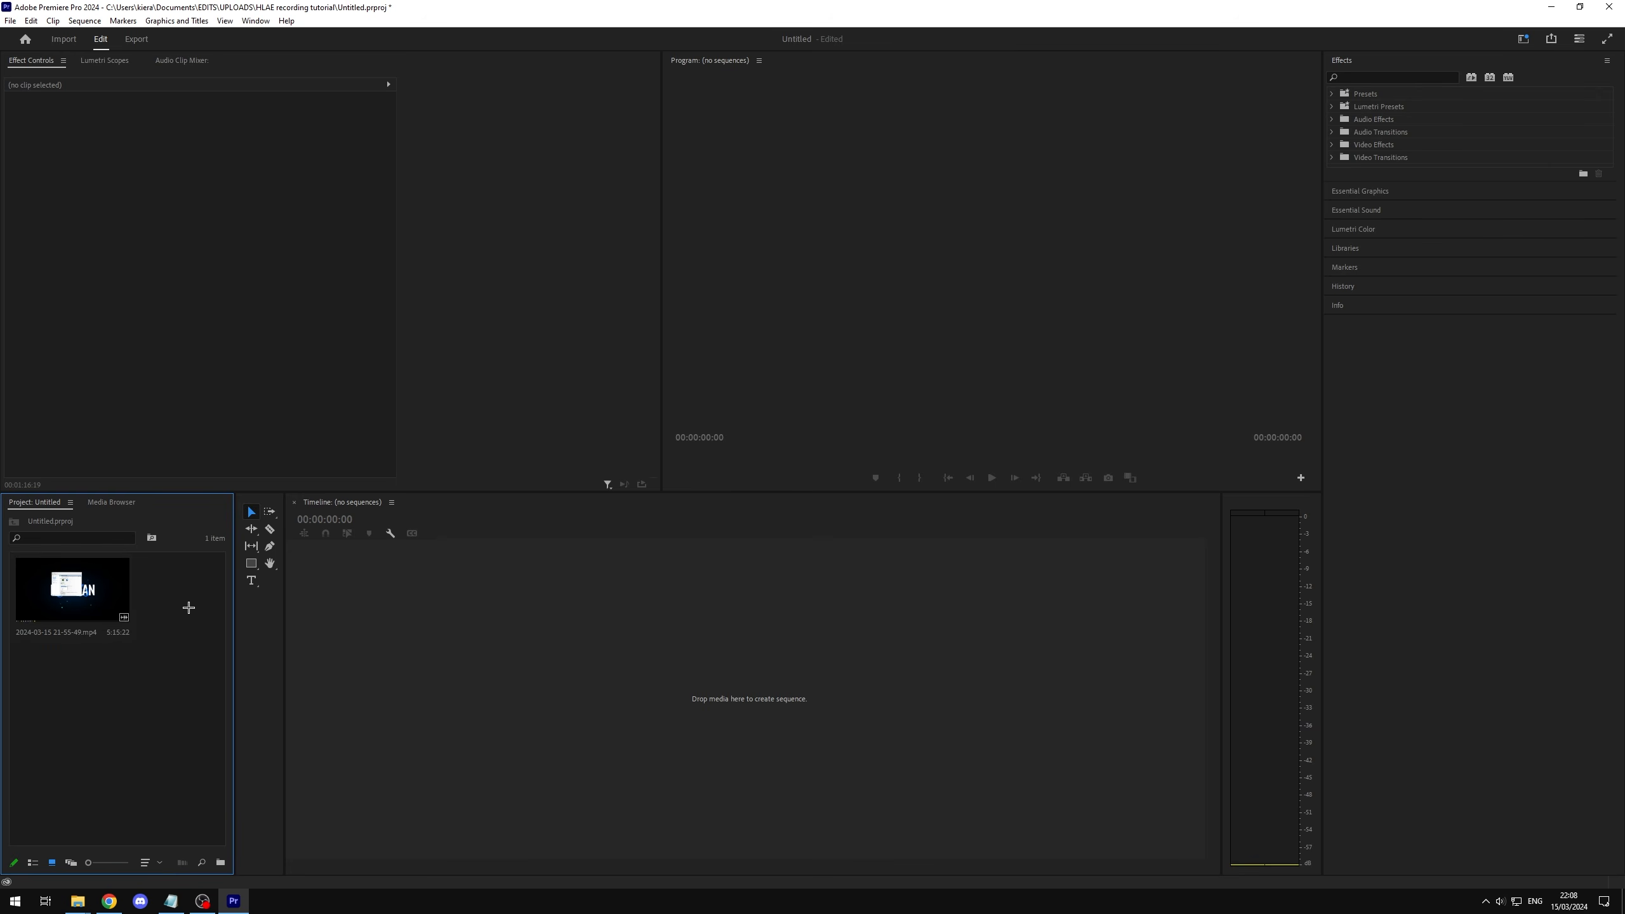
click(70, 605)
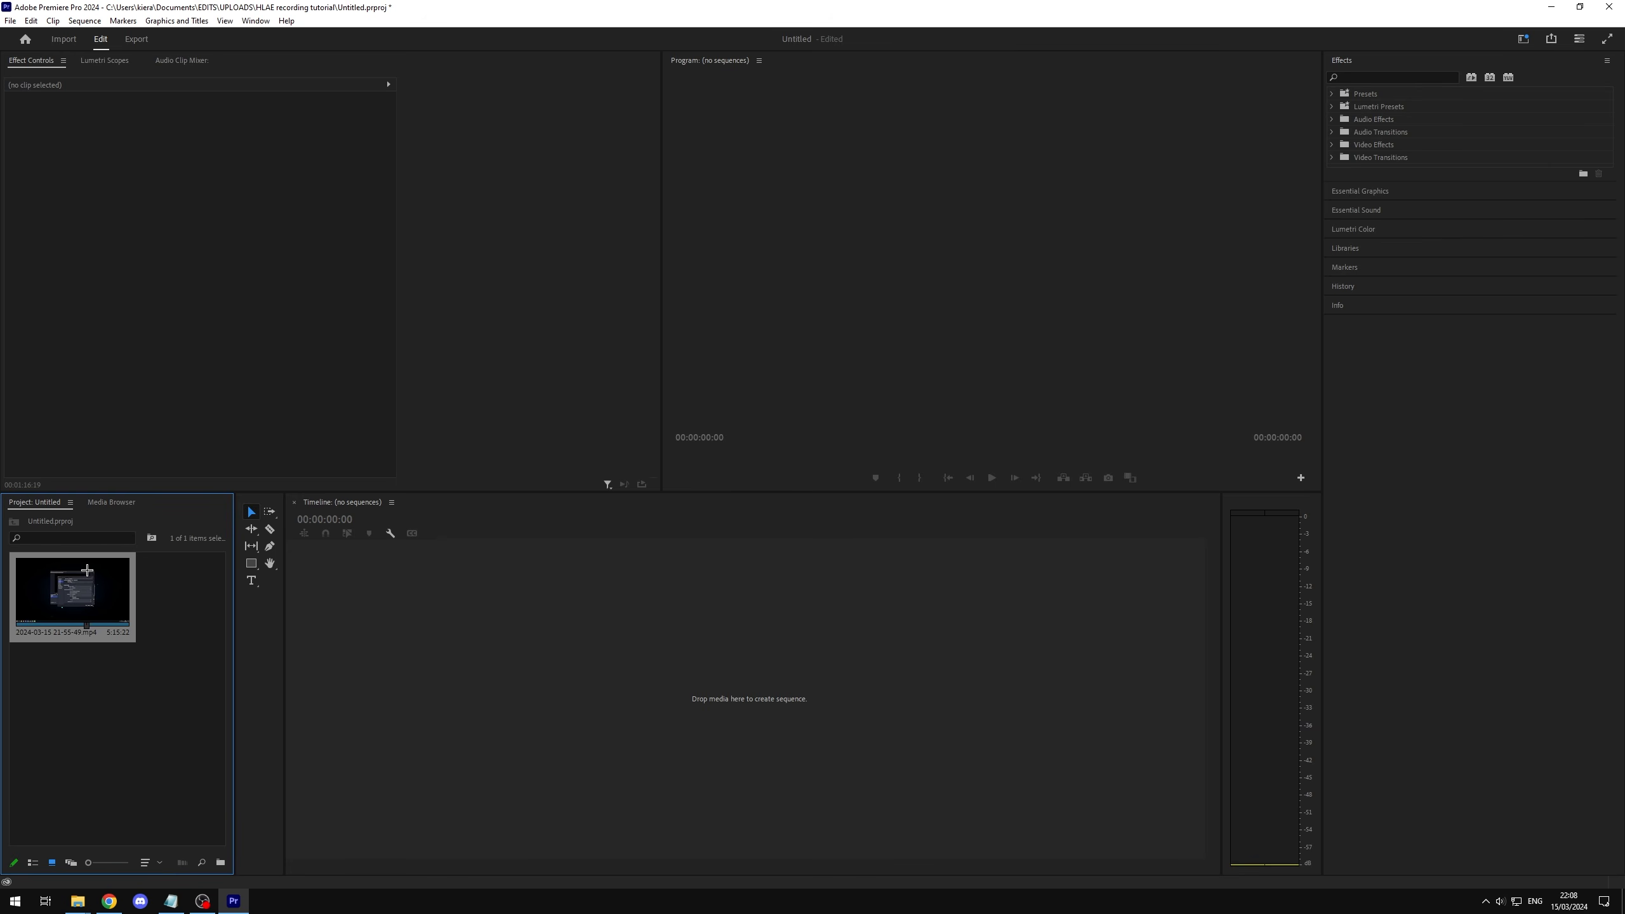
right_click(70, 600)
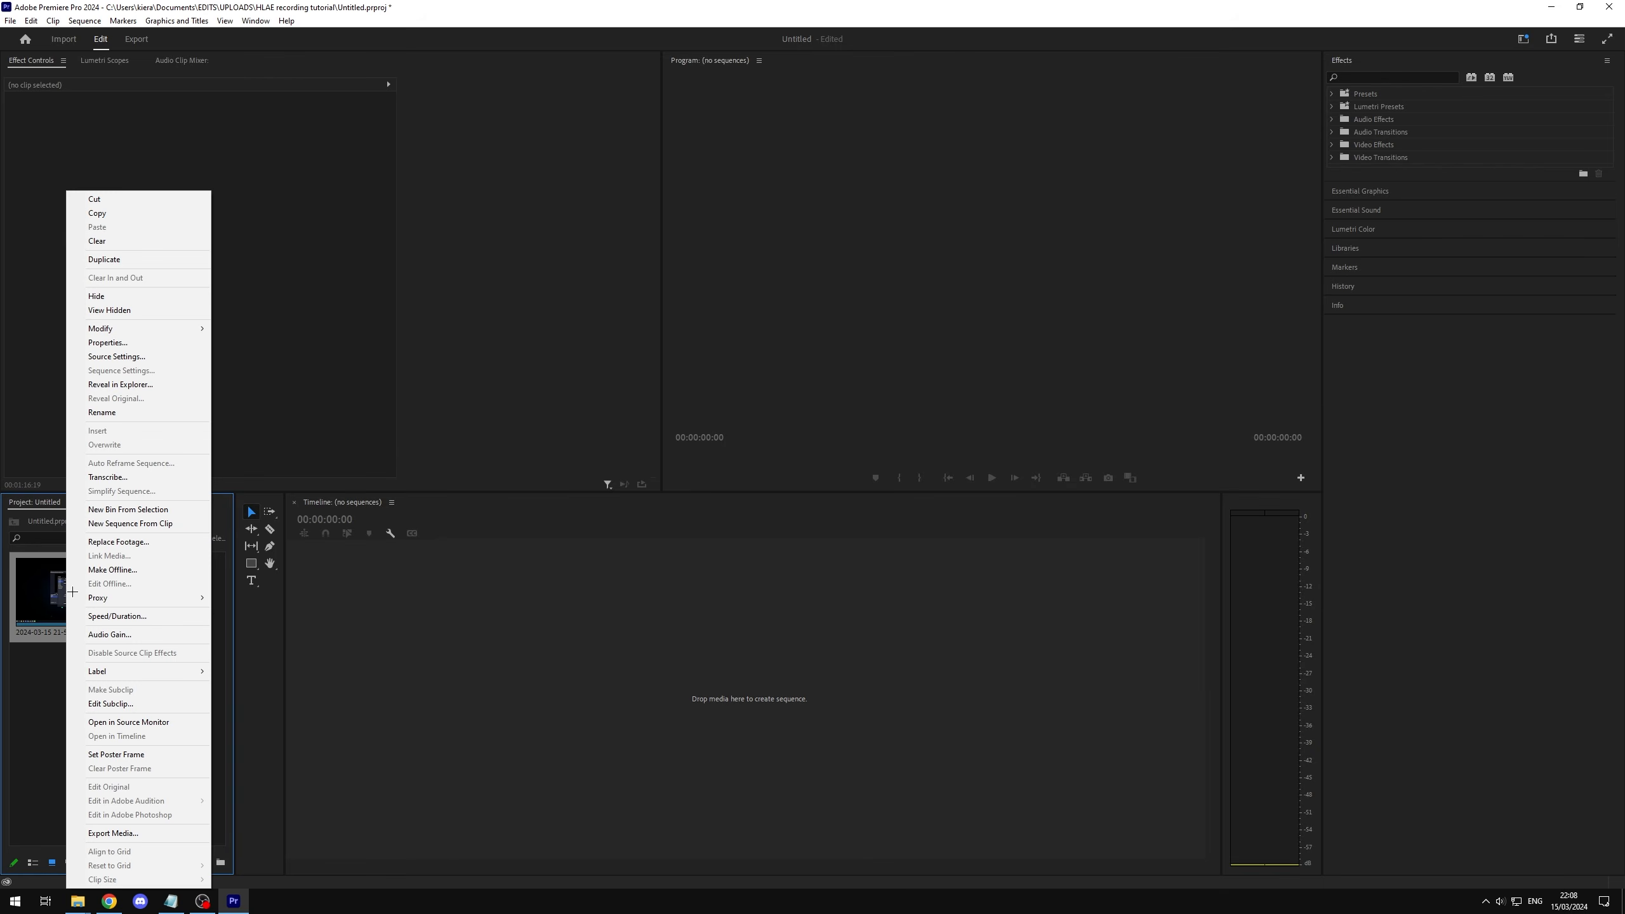
mouse_move(156, 596)
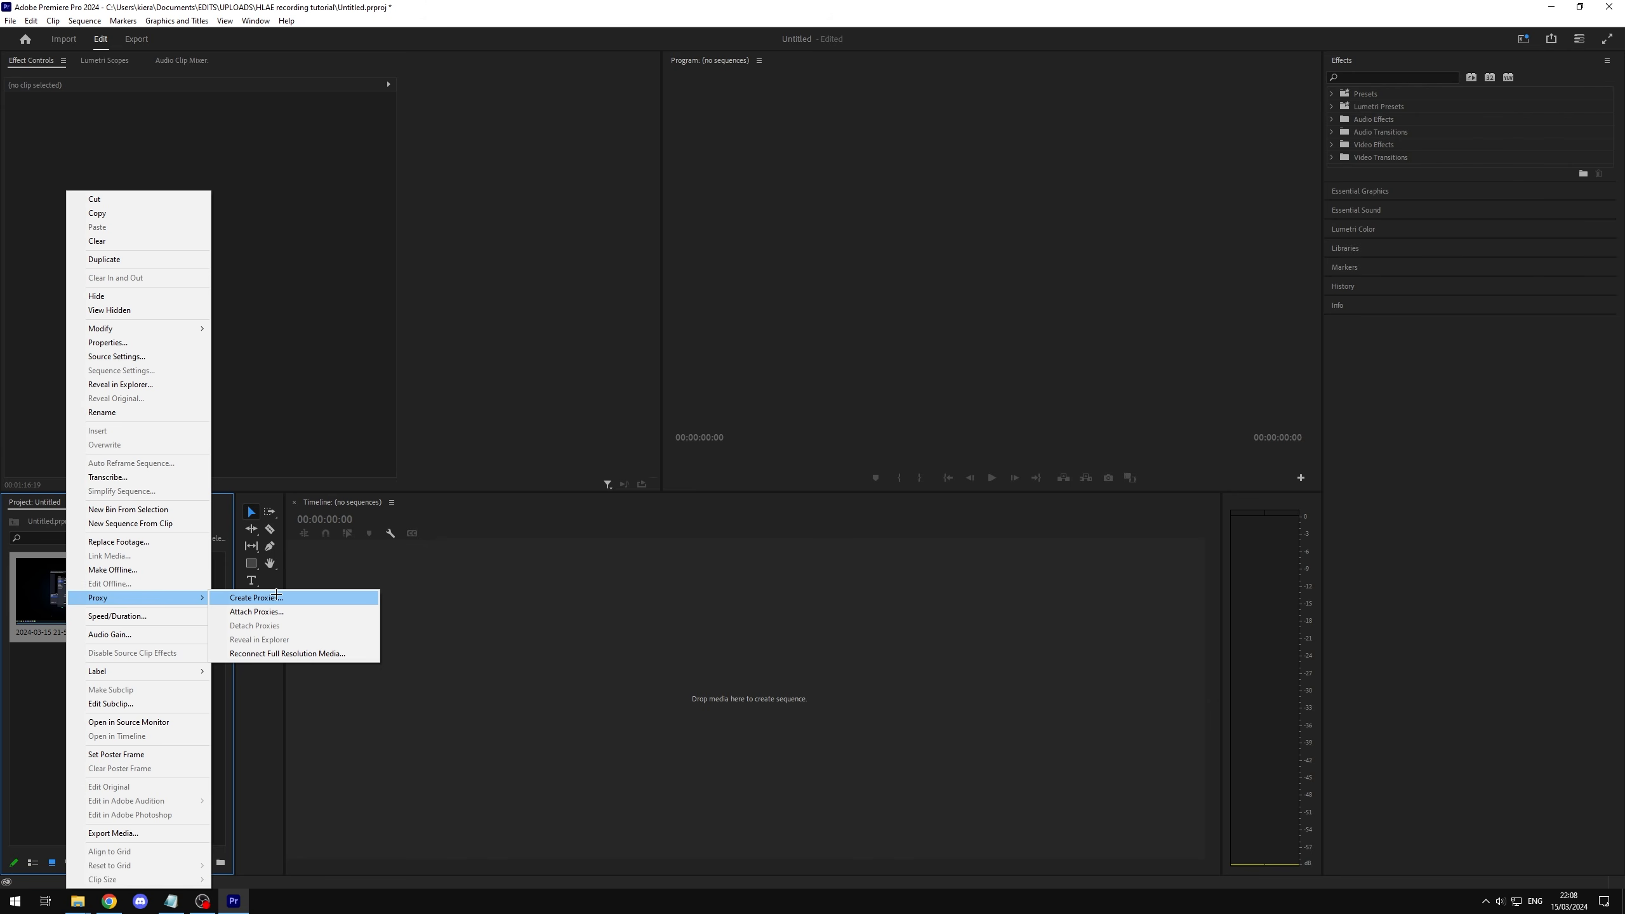
click(276, 595)
click(710, 382)
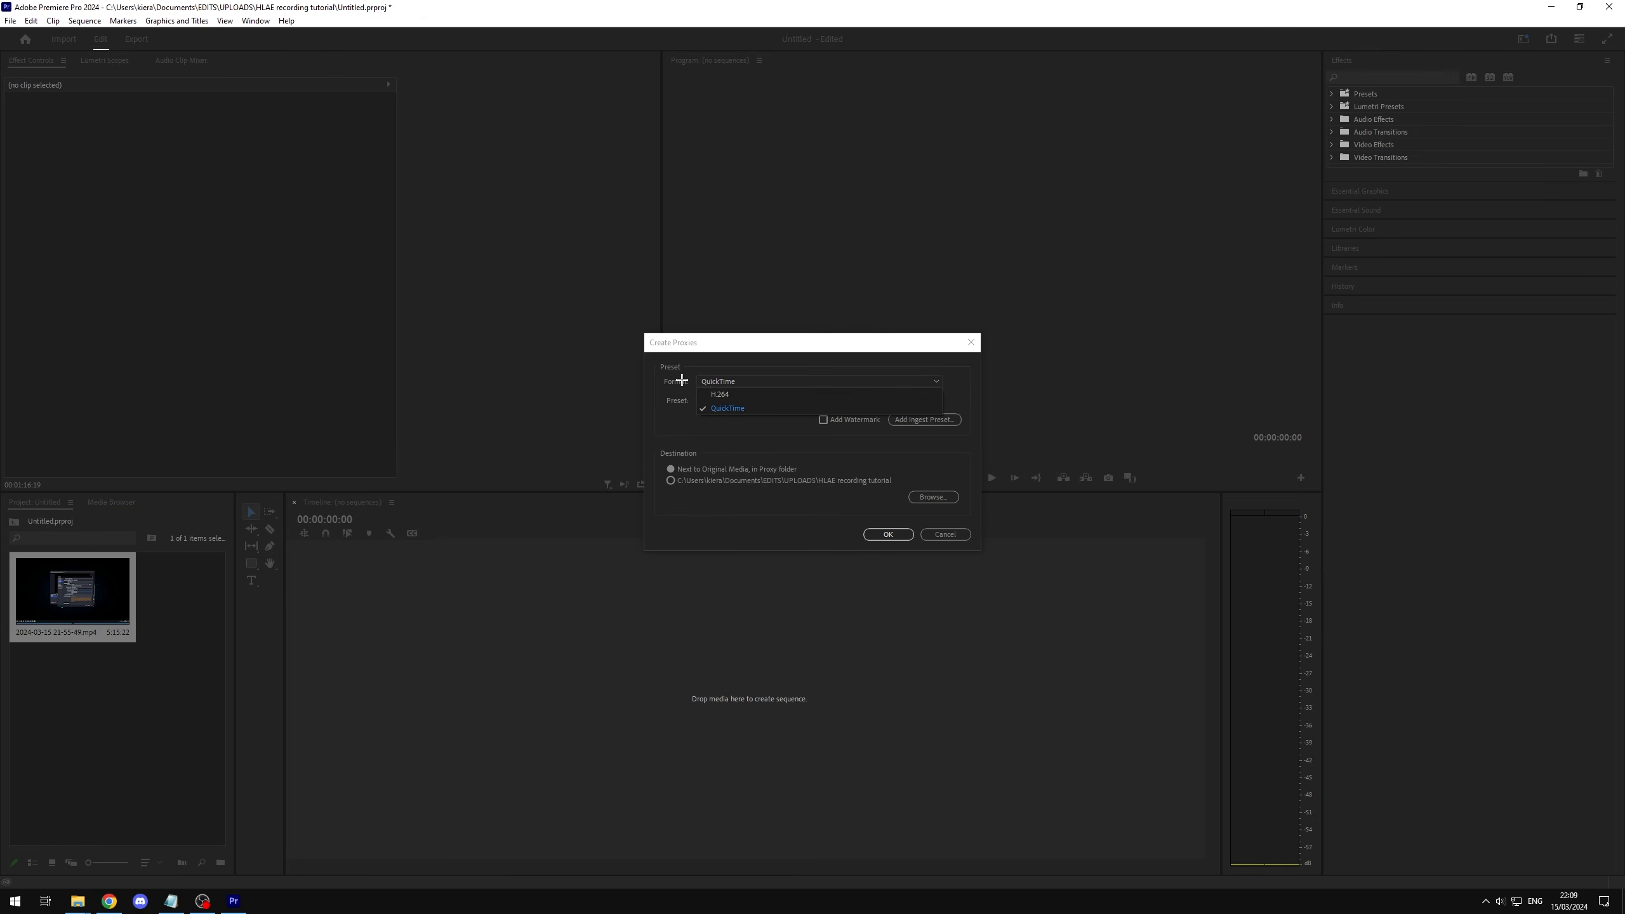
click(740, 408)
Step: Review the QuickTime and H.264 proxy presets, and create the clip's proxy with QuickTime and ProRes Medium Resolution Proxy
click(773, 382)
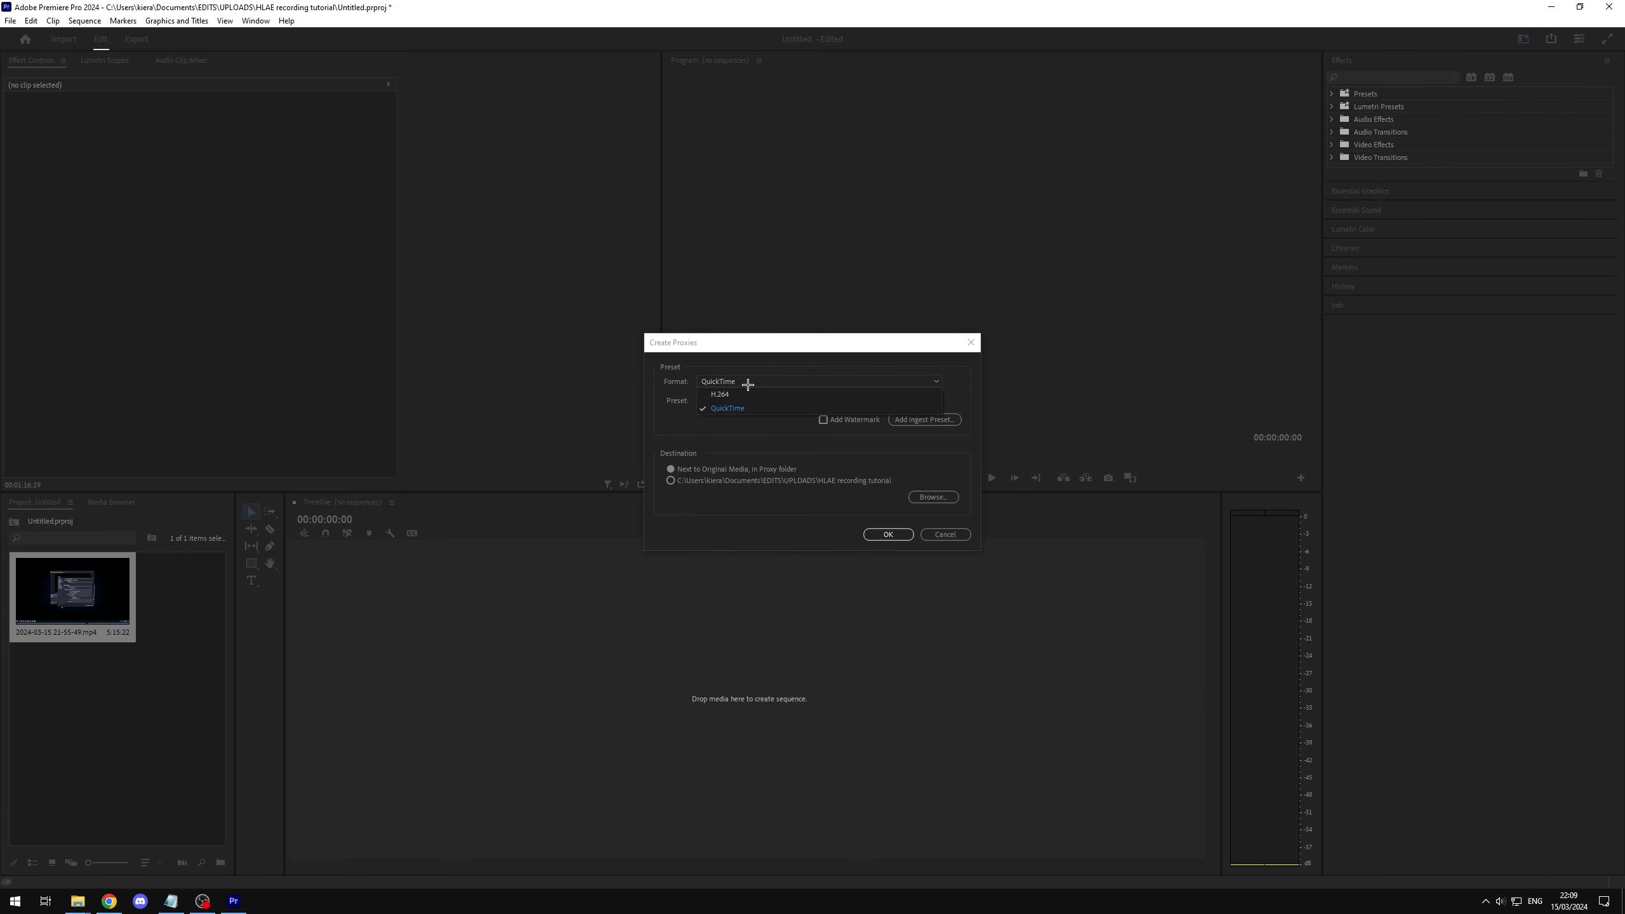
click(728, 410)
click(749, 400)
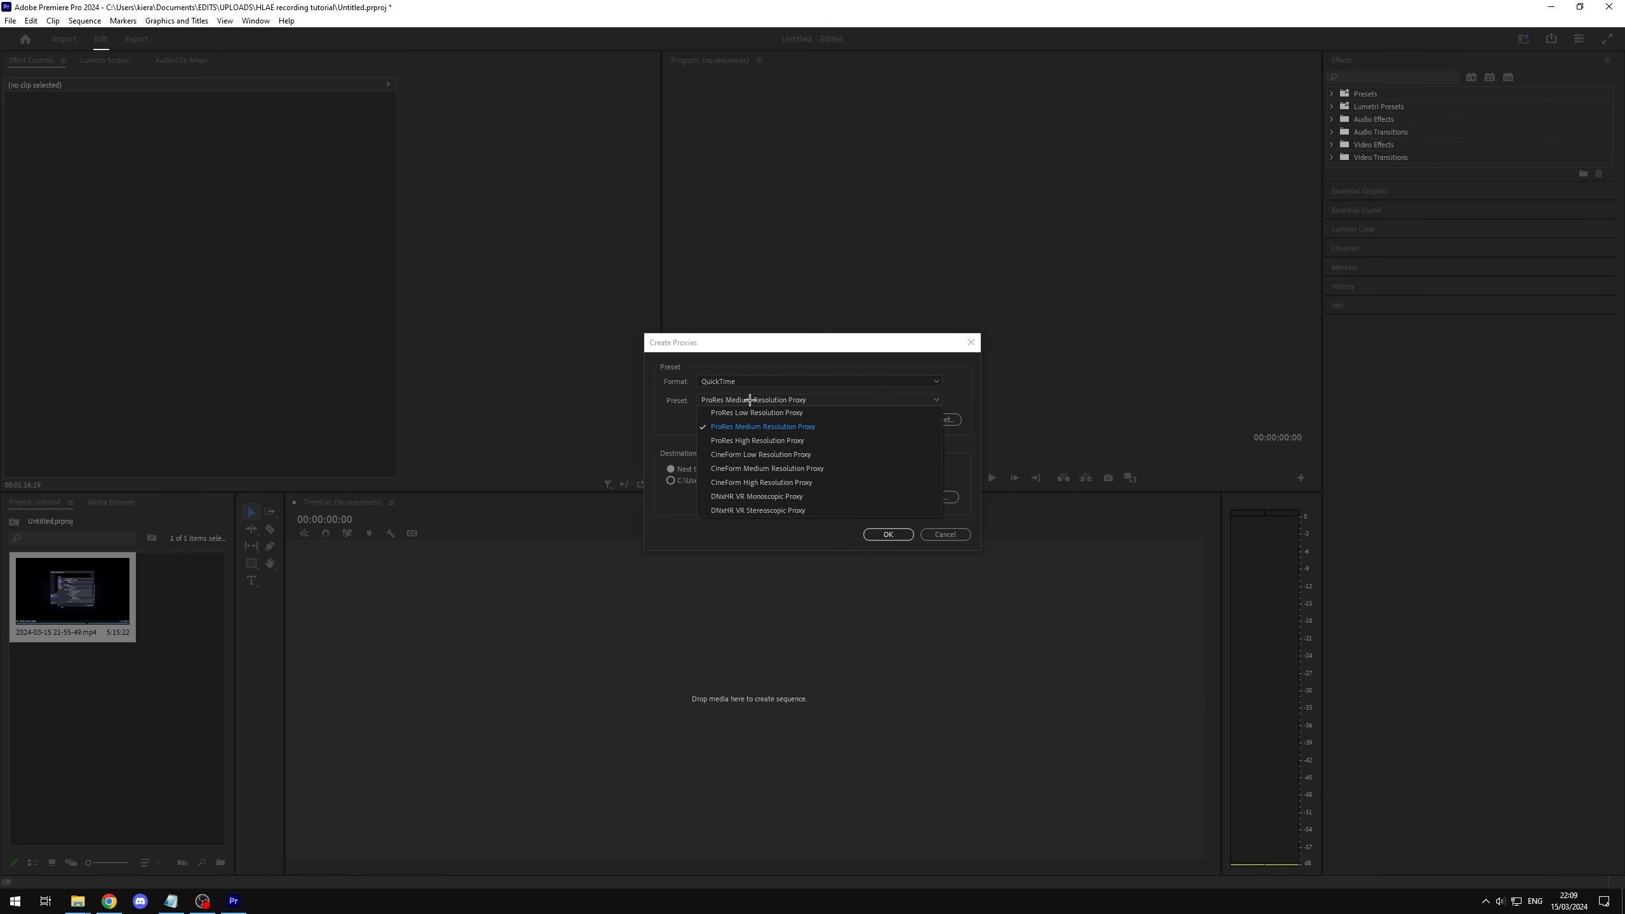
click(791, 428)
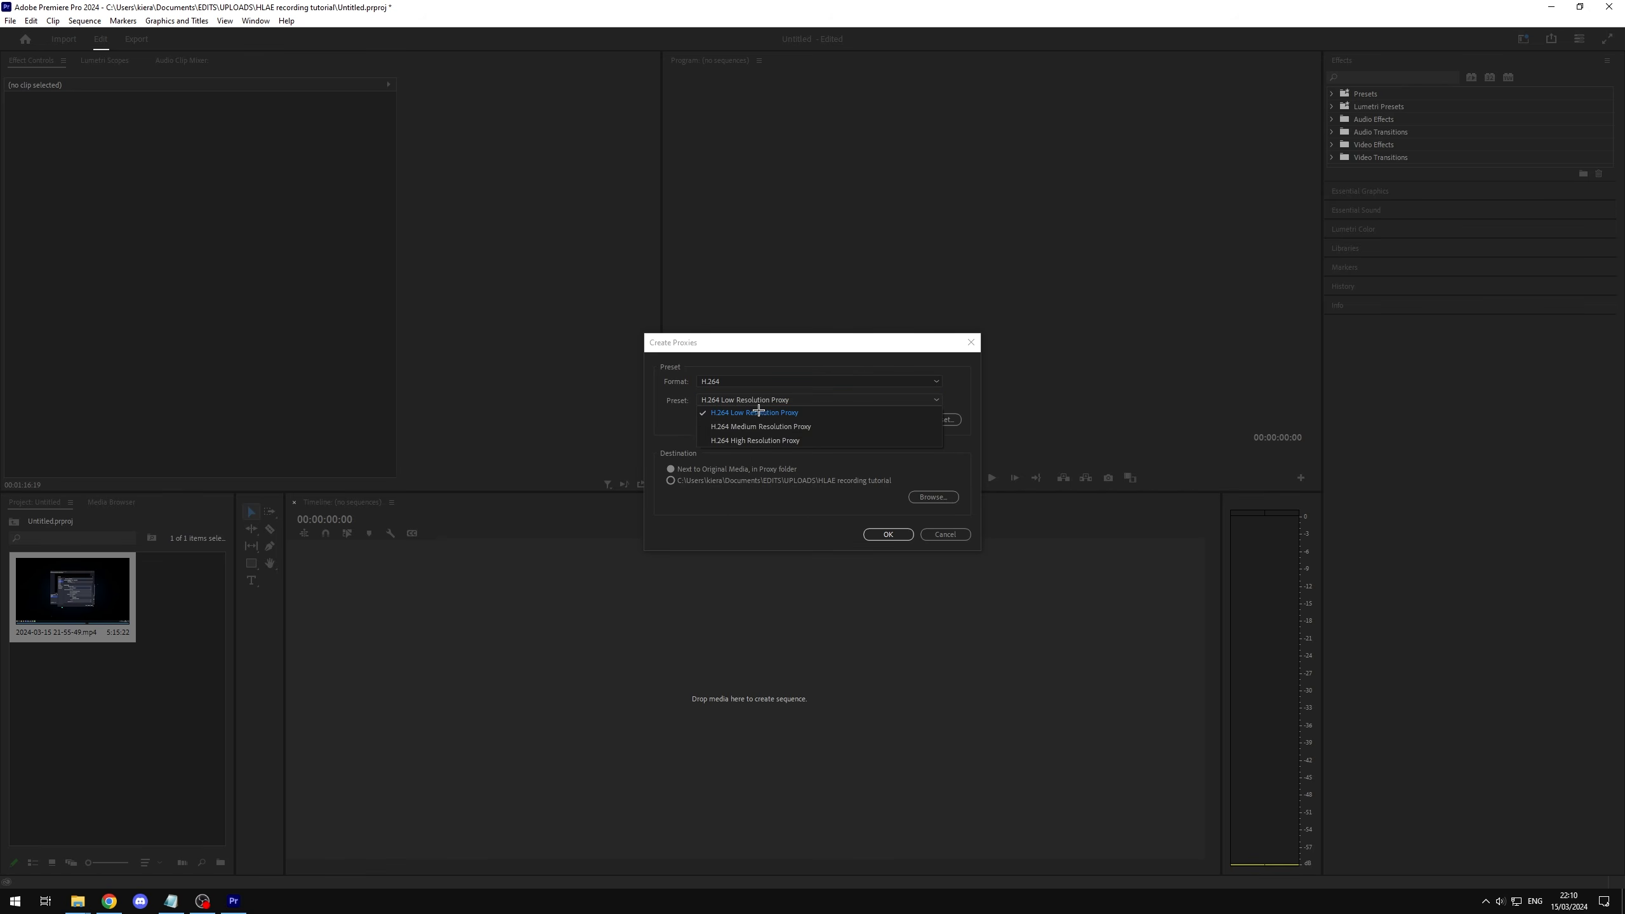
click(726, 385)
click(728, 407)
click(747, 423)
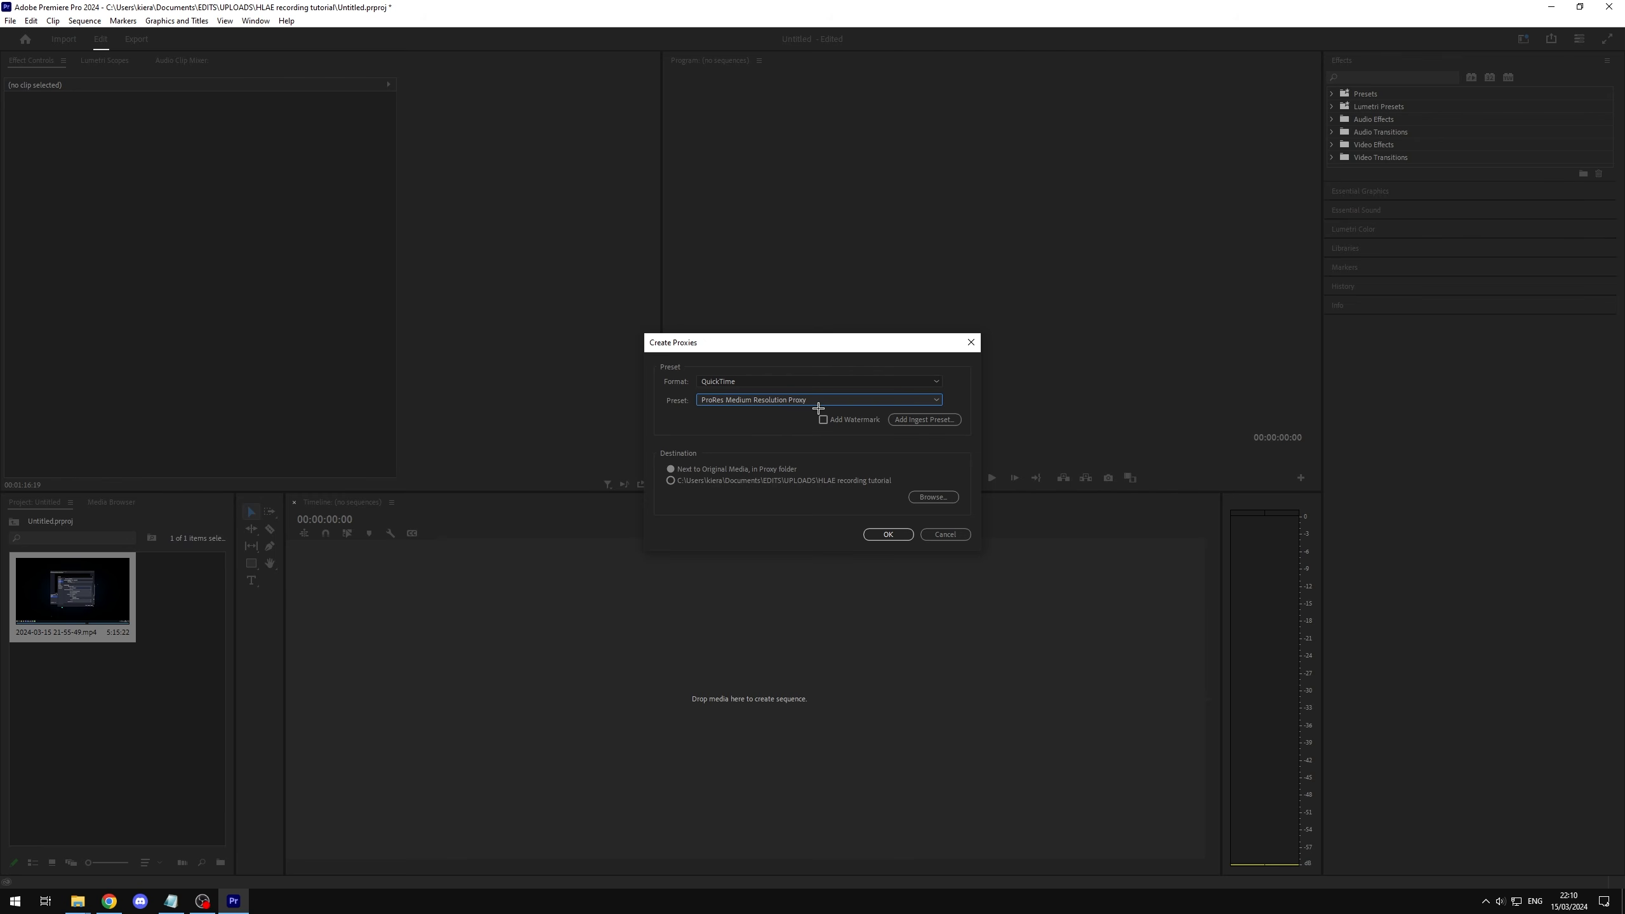
click(887, 533)
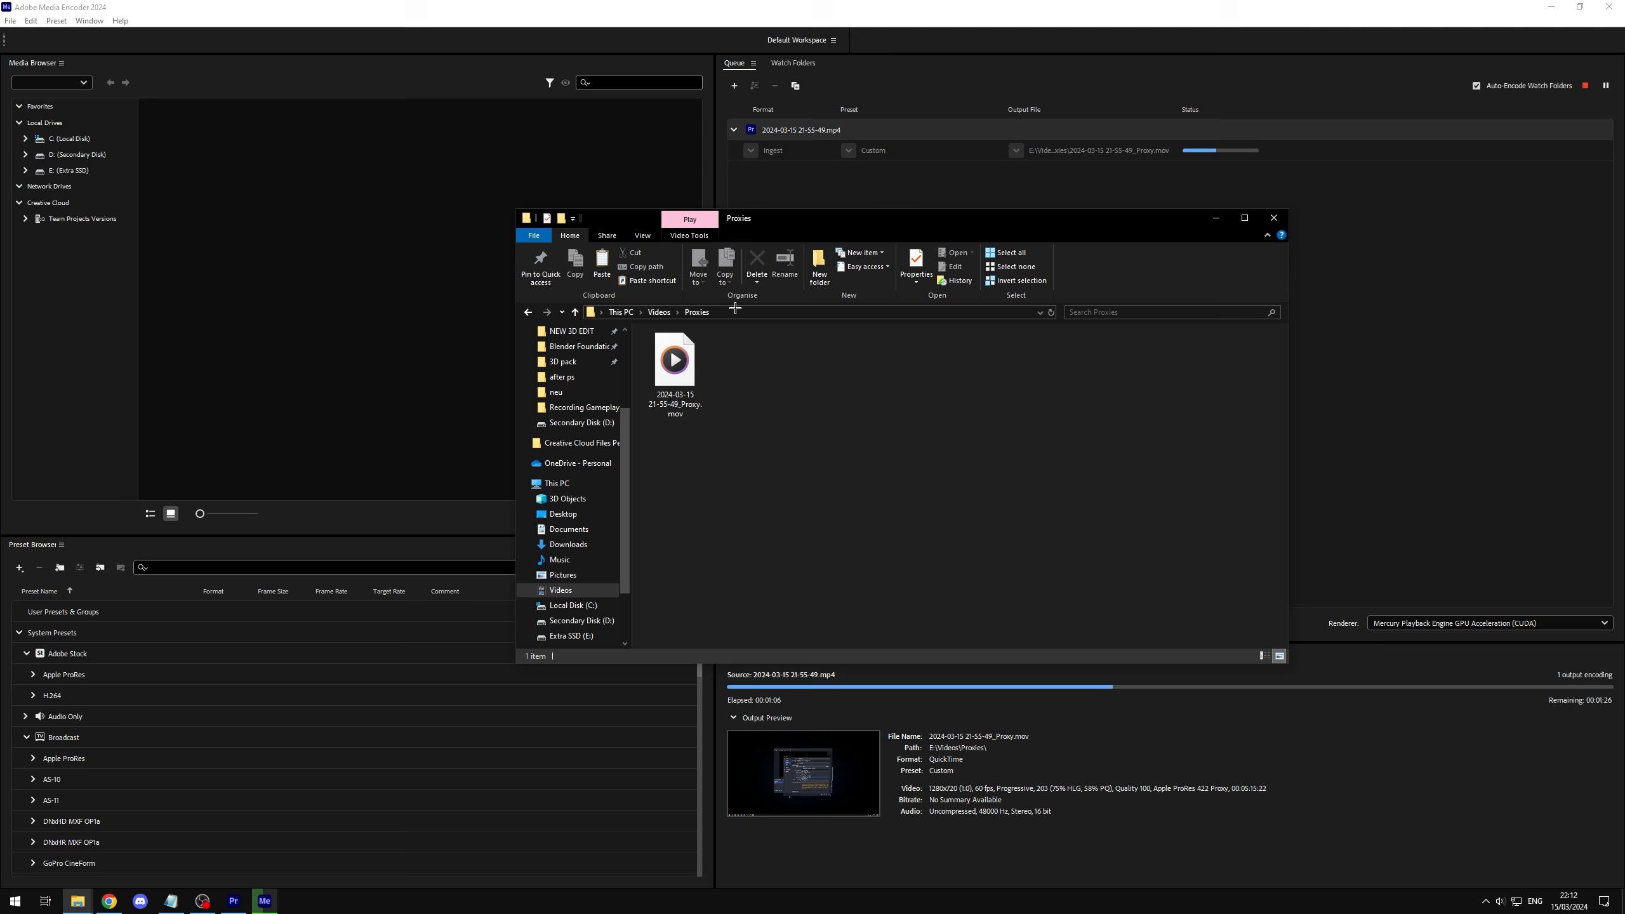
Step: Examine the proxy file being written to the Proxies folder, and minimise the folder window
click(665, 397)
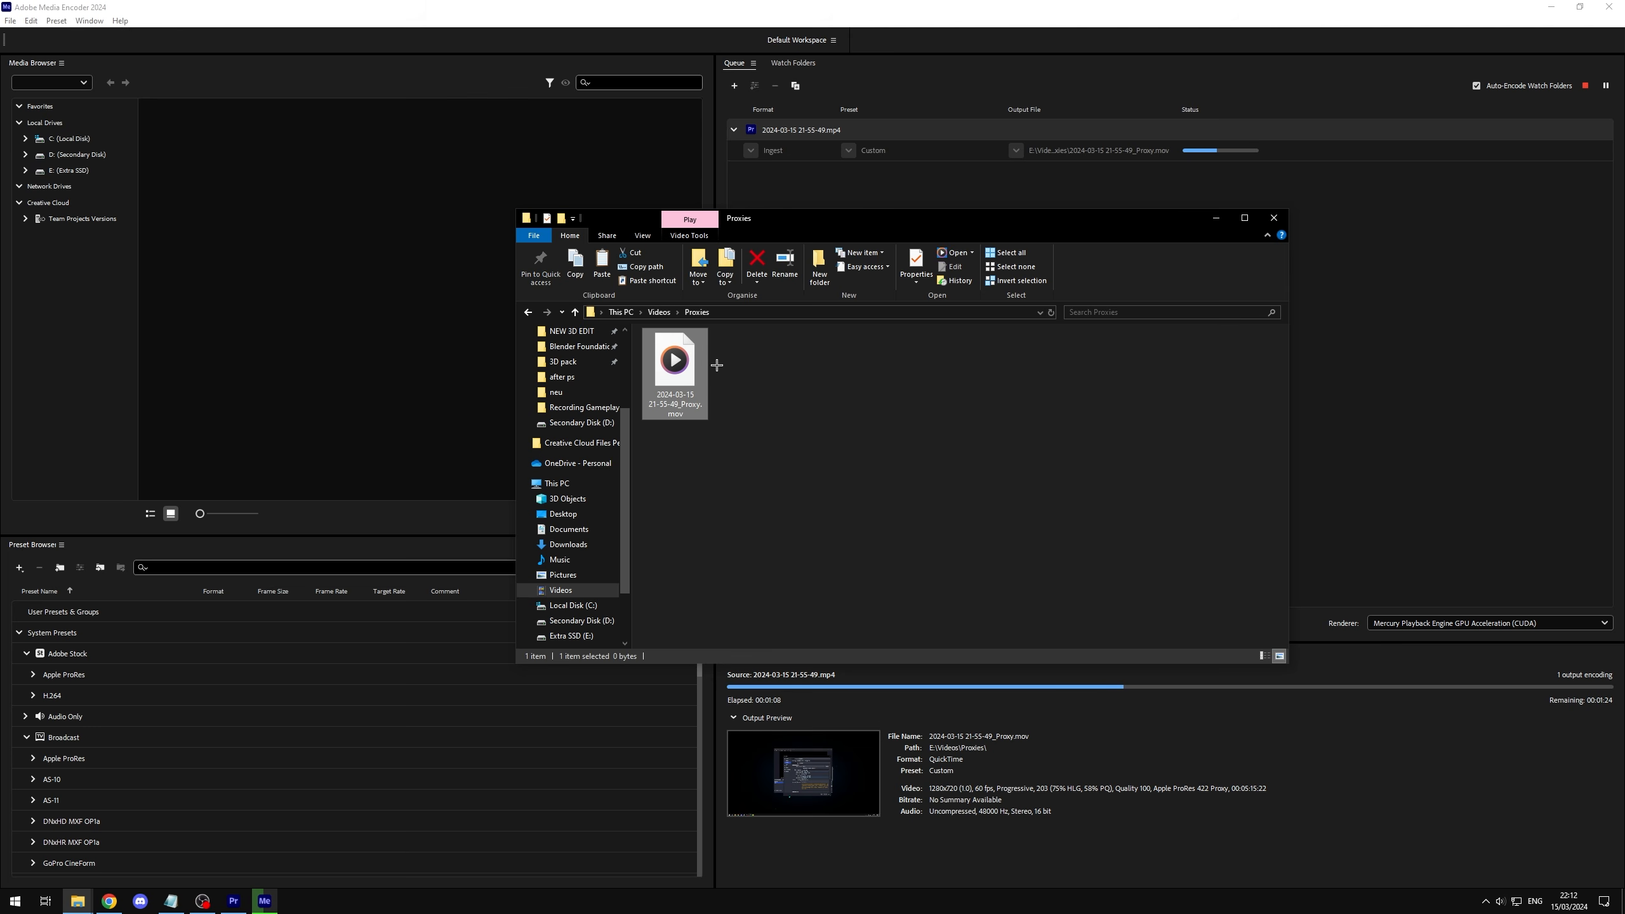
click(740, 385)
mouse_move(778, 369)
mouse_down()
mouse_move(687, 348)
mouse_move(800, 384)
mouse_up()
click(805, 359)
click(693, 375)
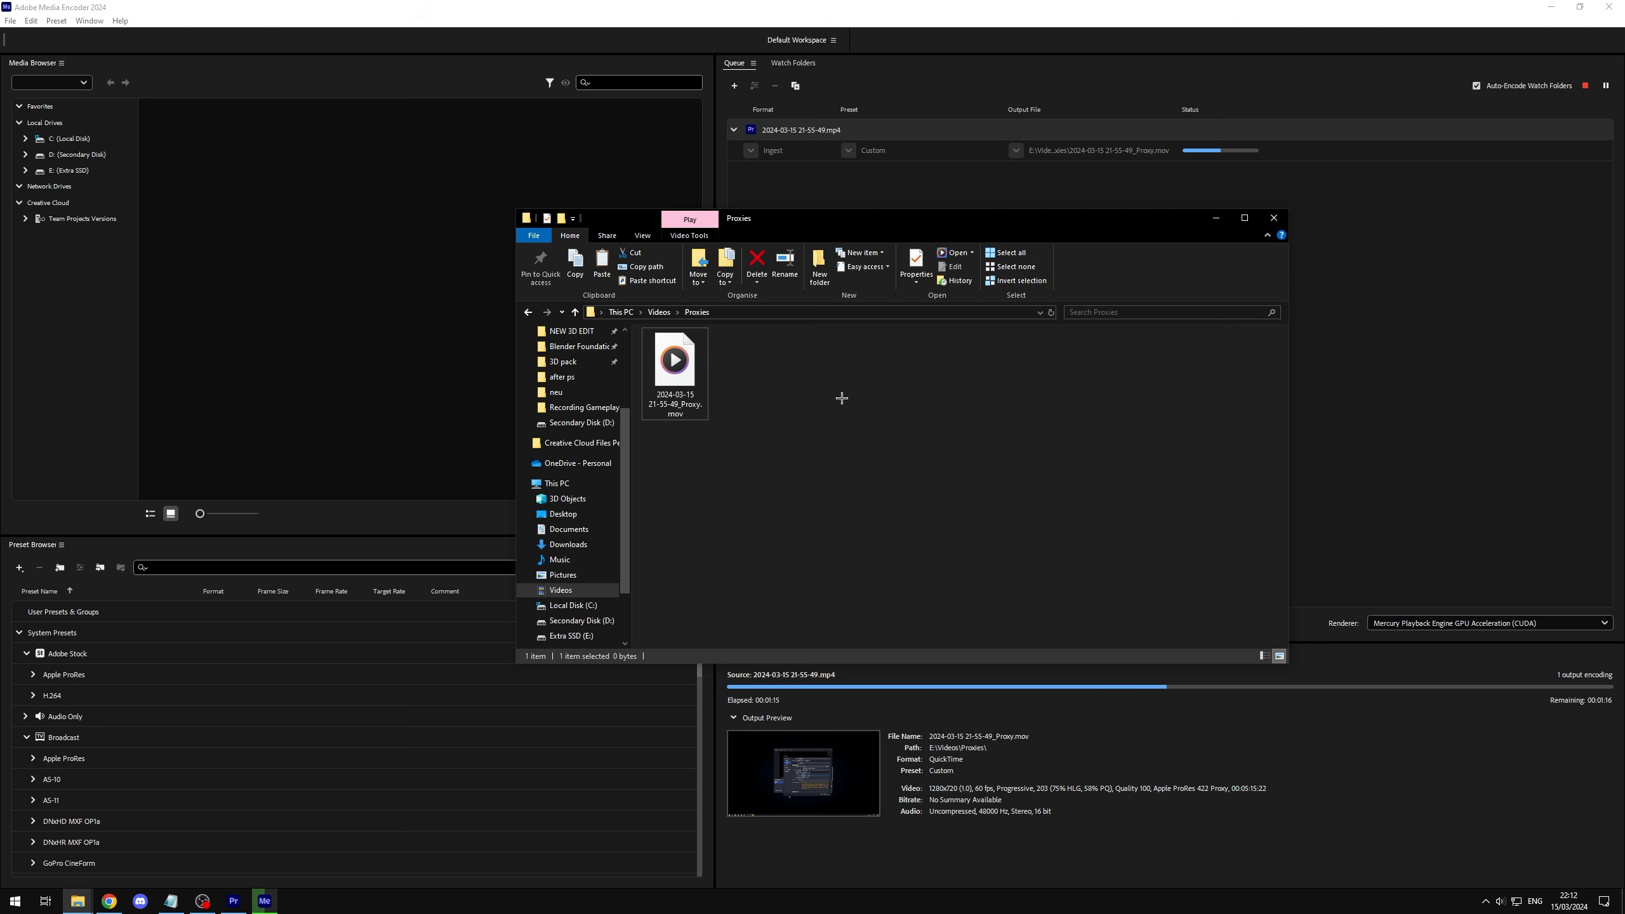
click(1216, 218)
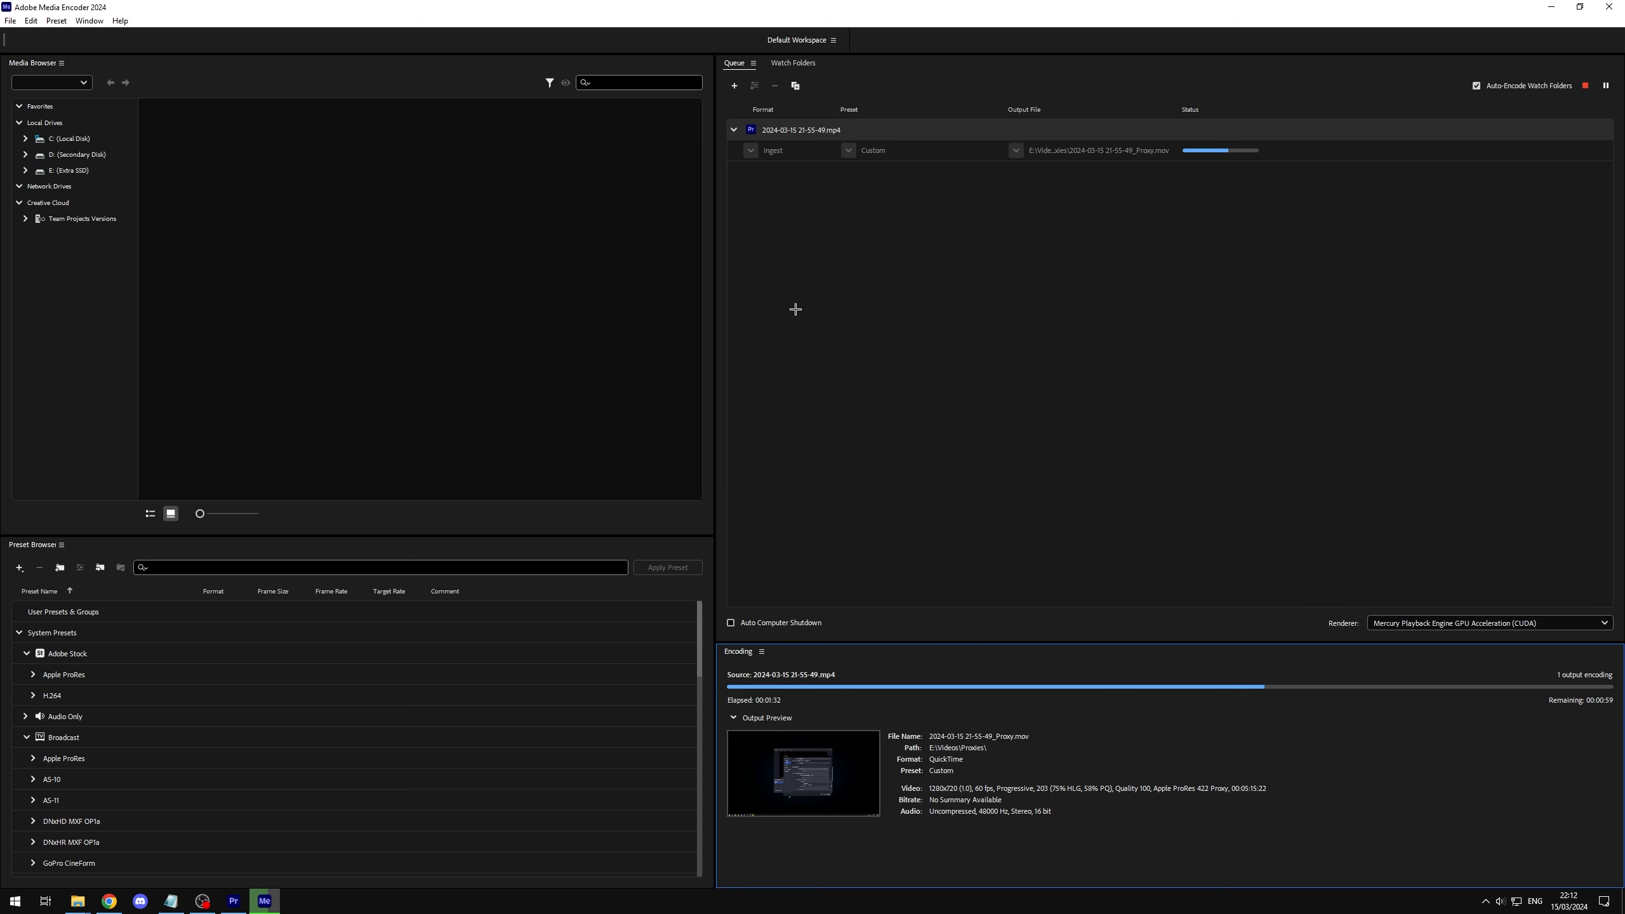
click(244, 905)
drag(194, 747, 105, 621)
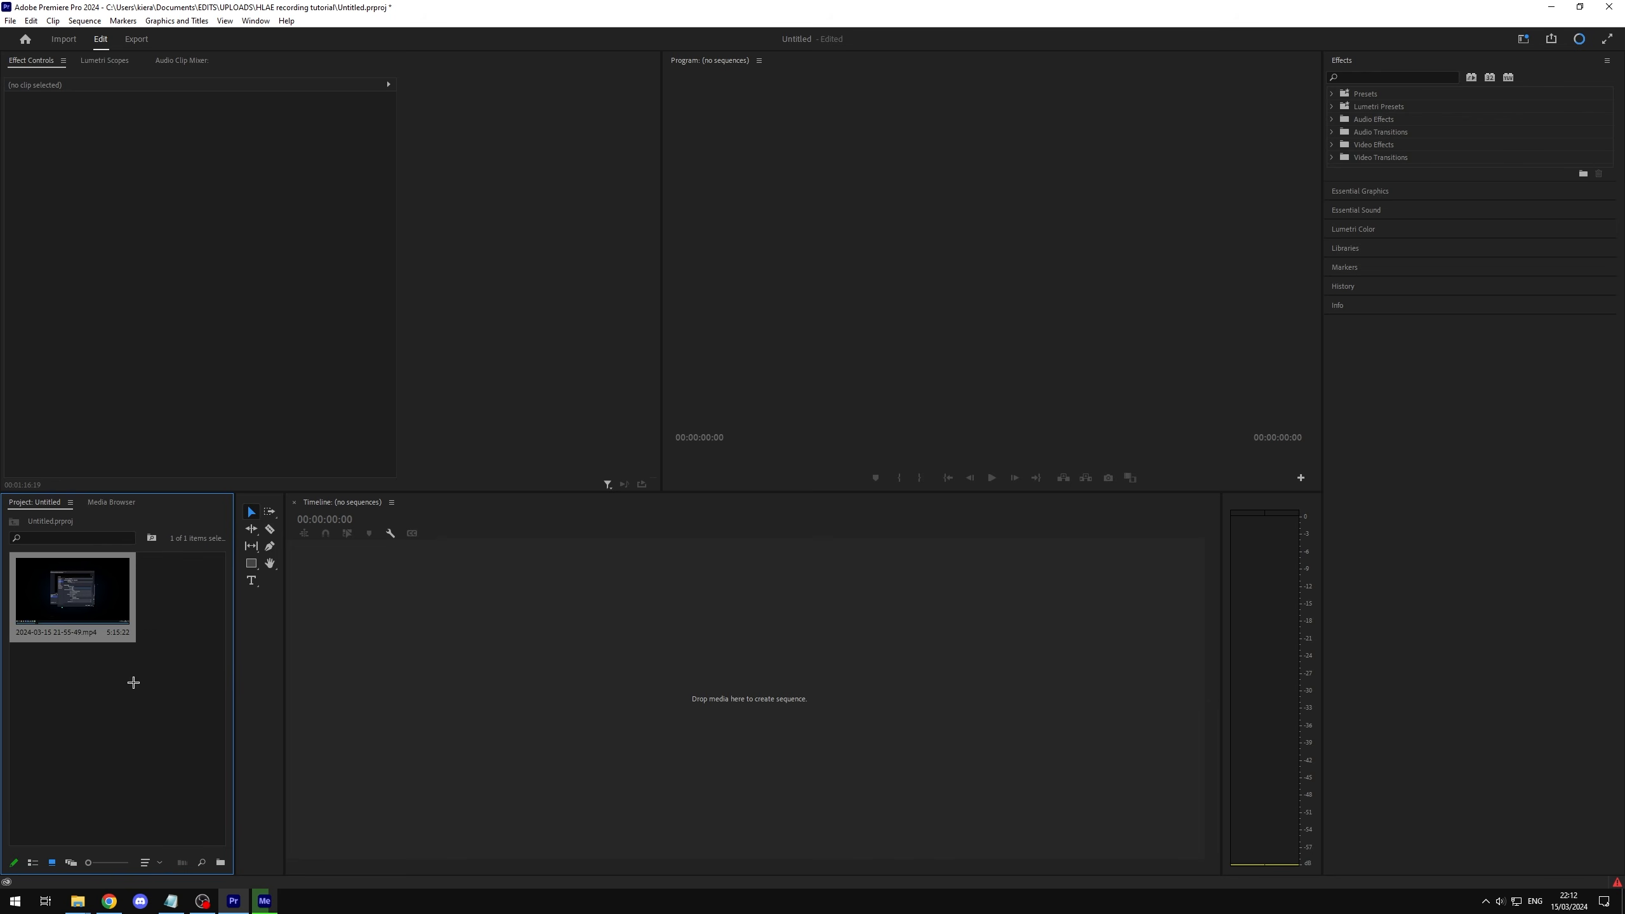
click(1550, 6)
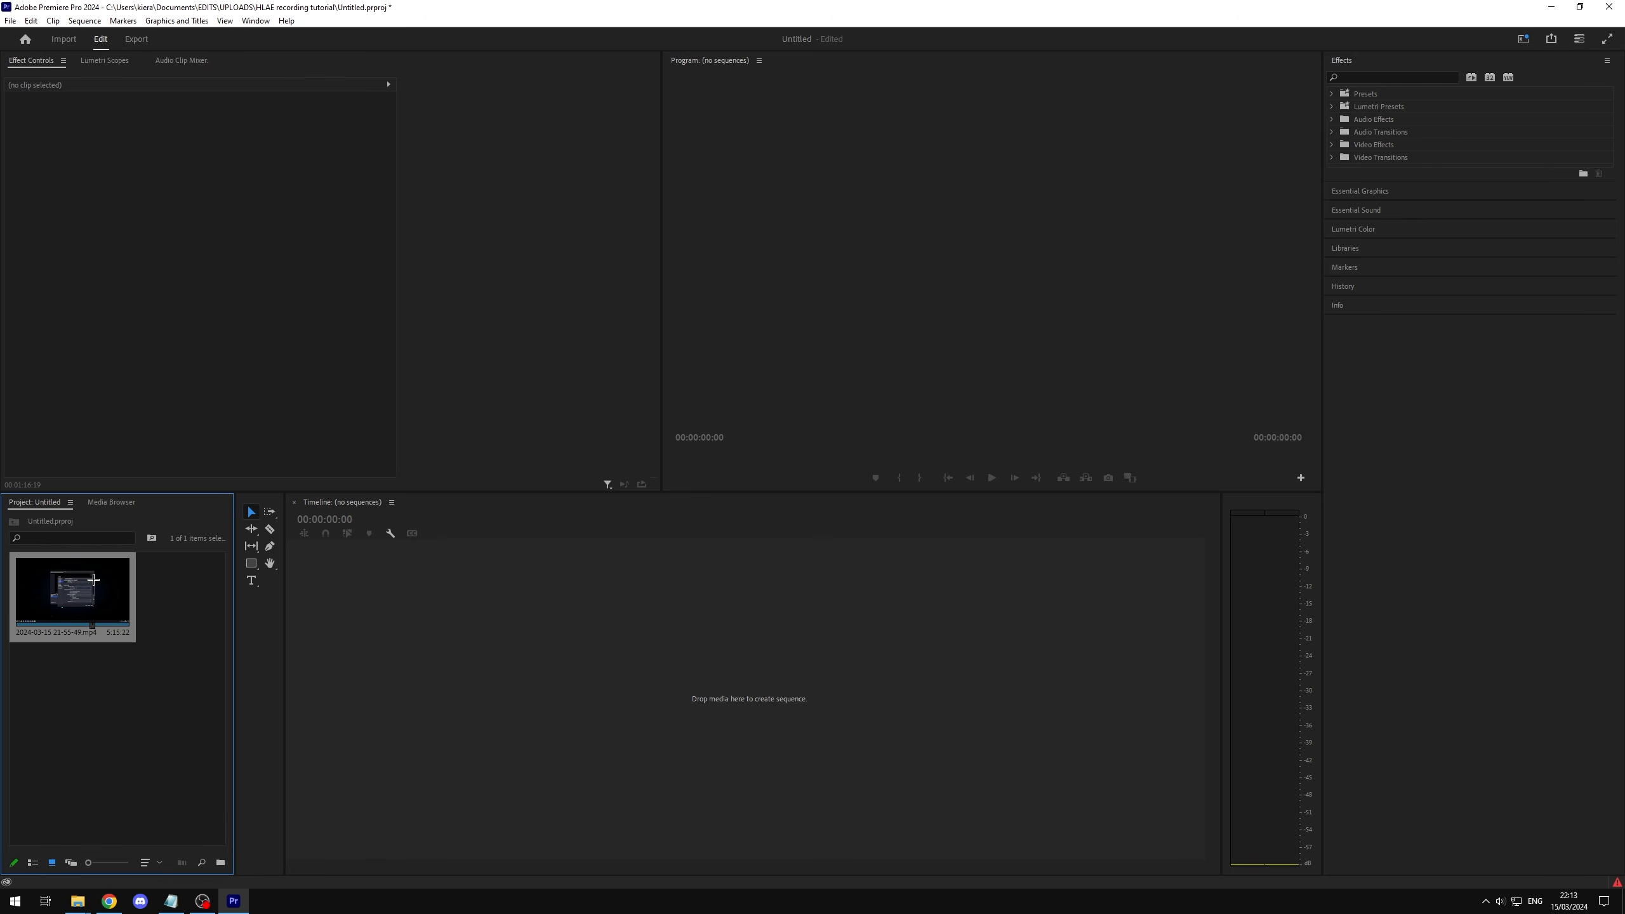
right_click(87, 583)
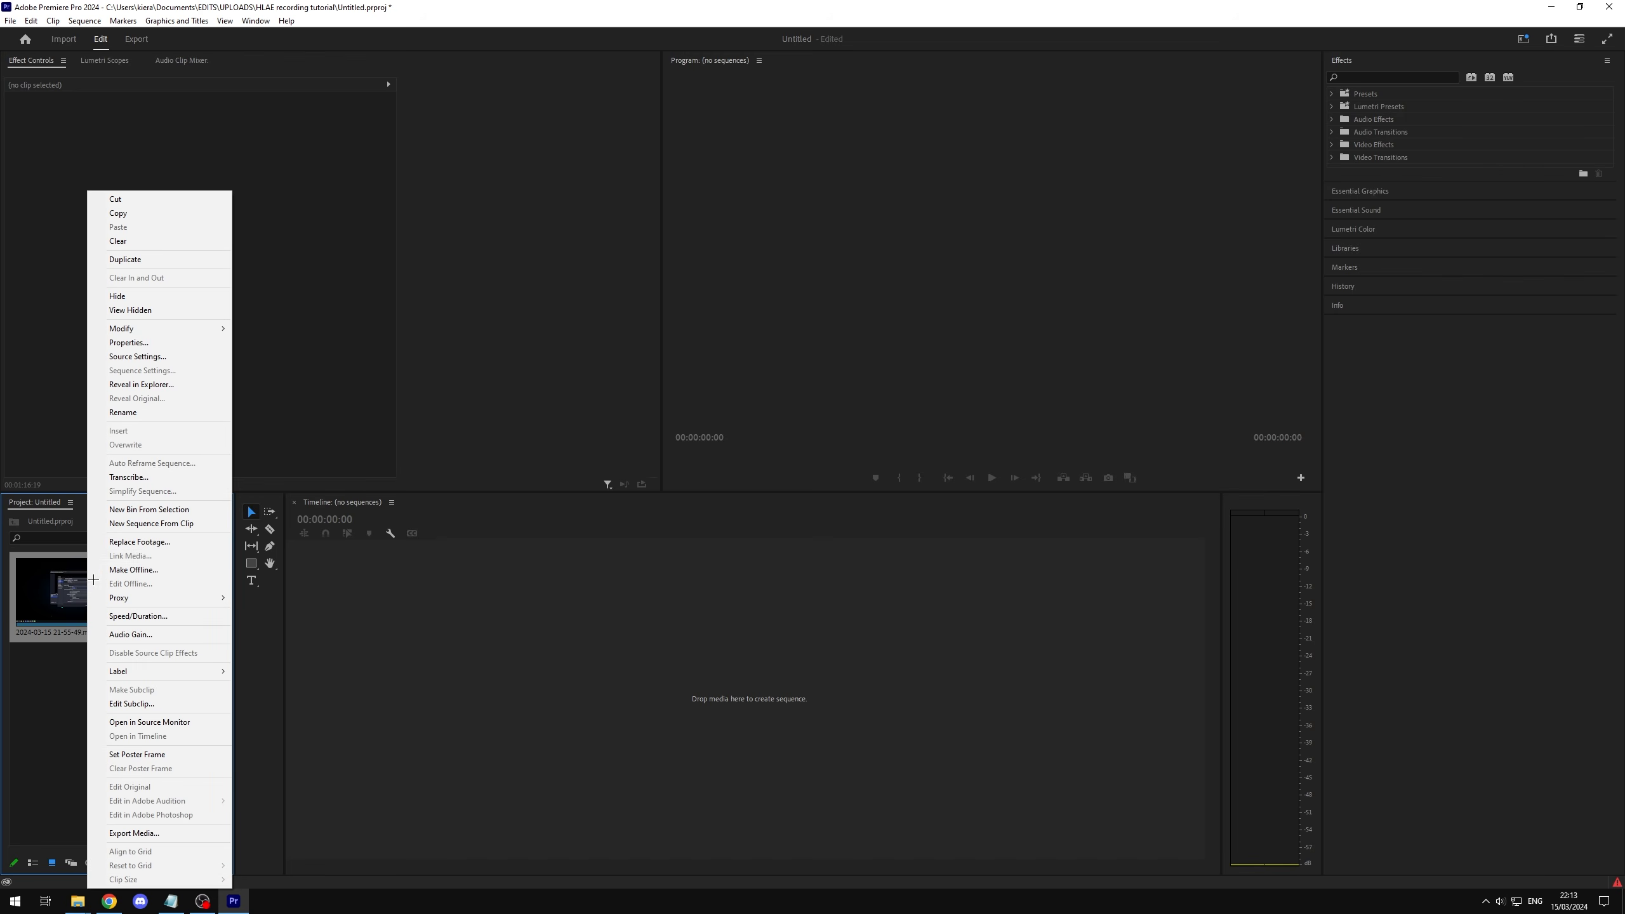
click(176, 521)
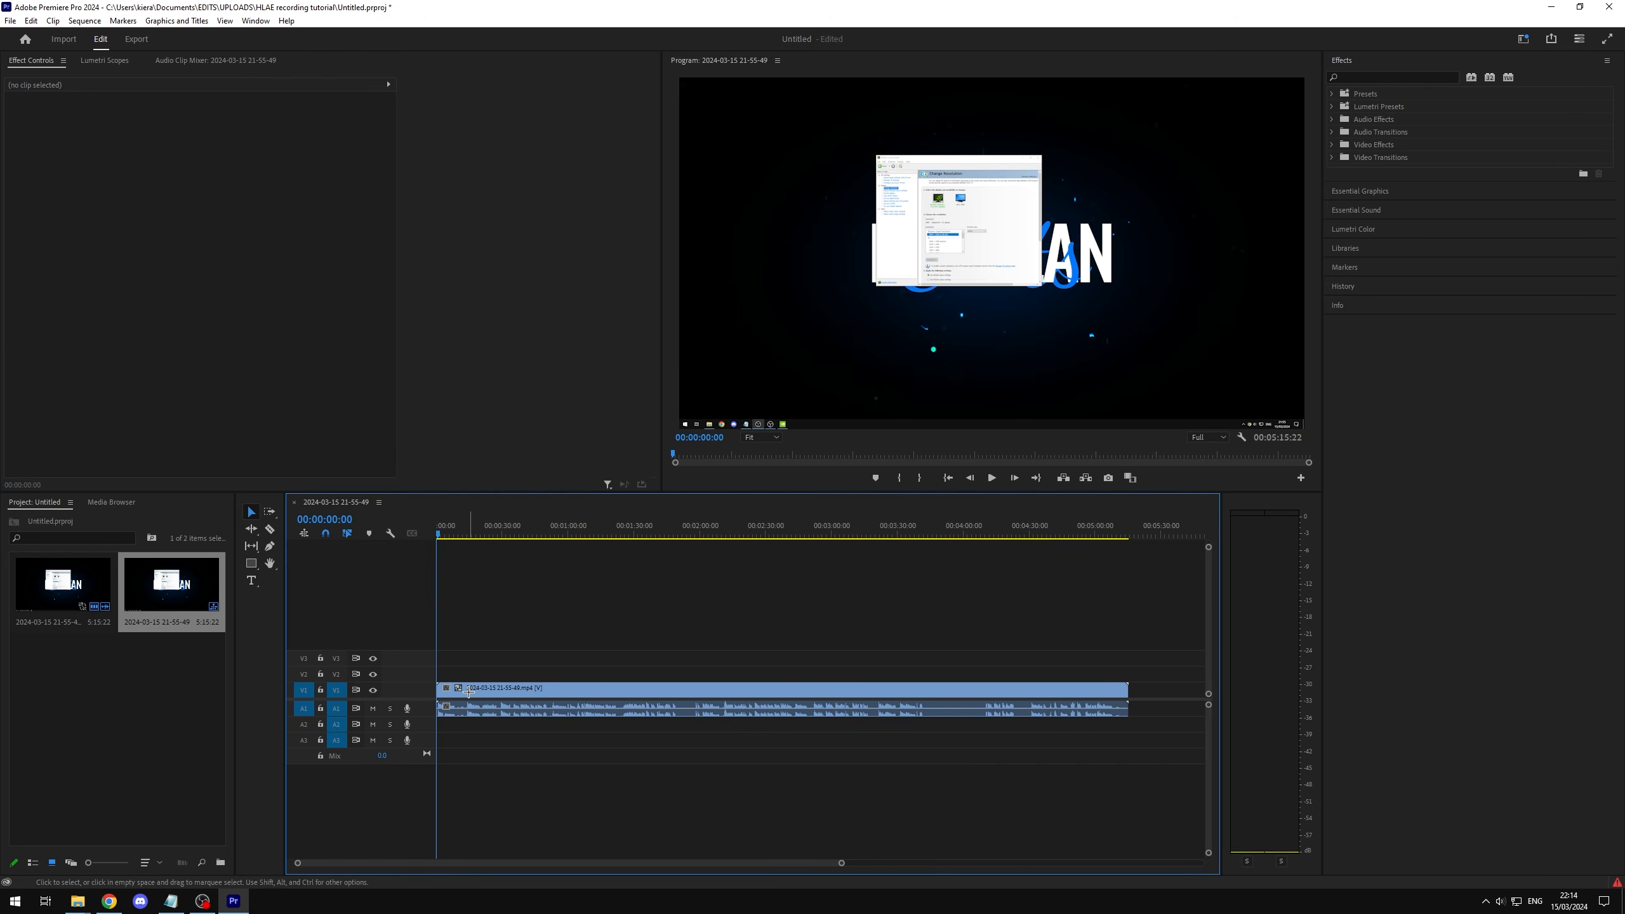
click(462, 691)
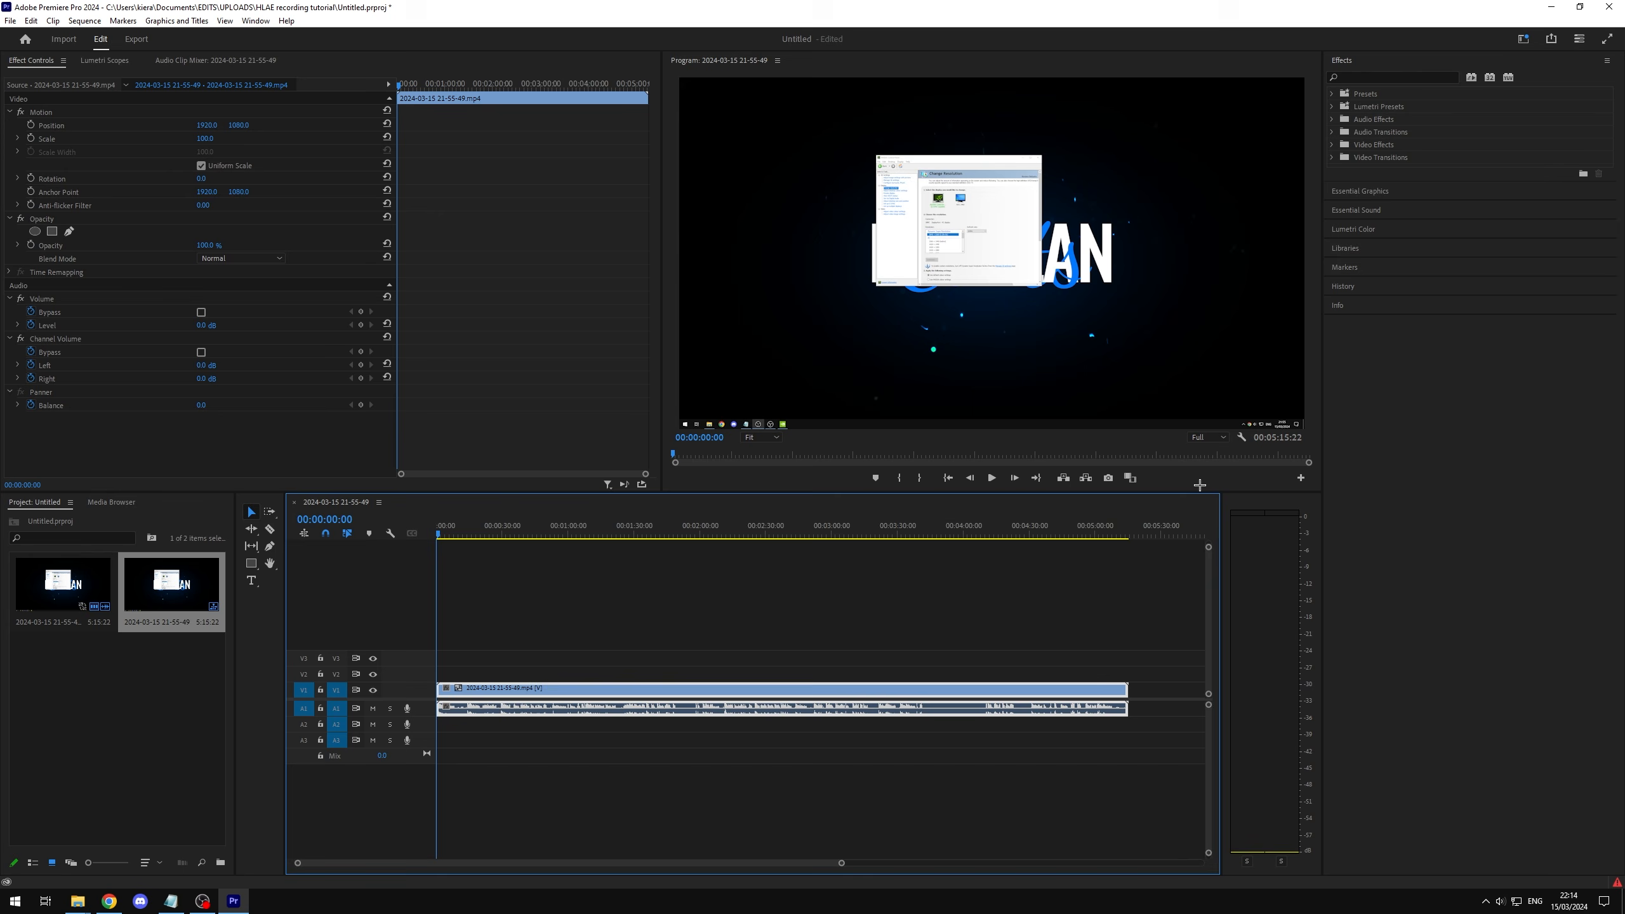
Step: Add the Toggle Proxies control to the Program monitor's playback controls
click(1301, 479)
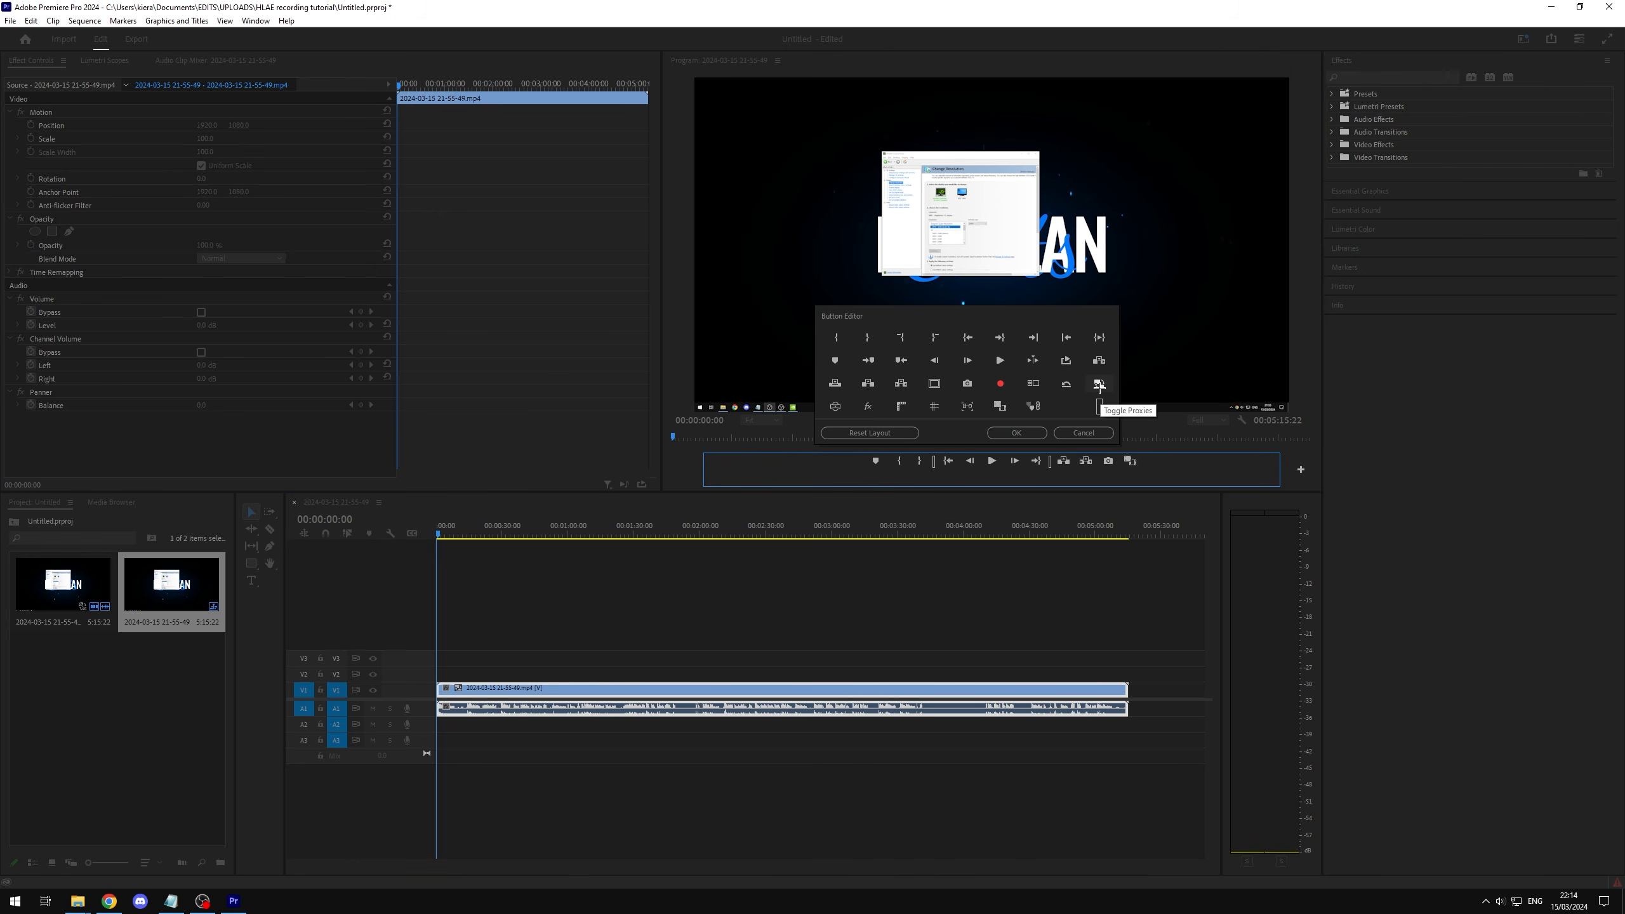
drag(1099, 385, 1157, 471)
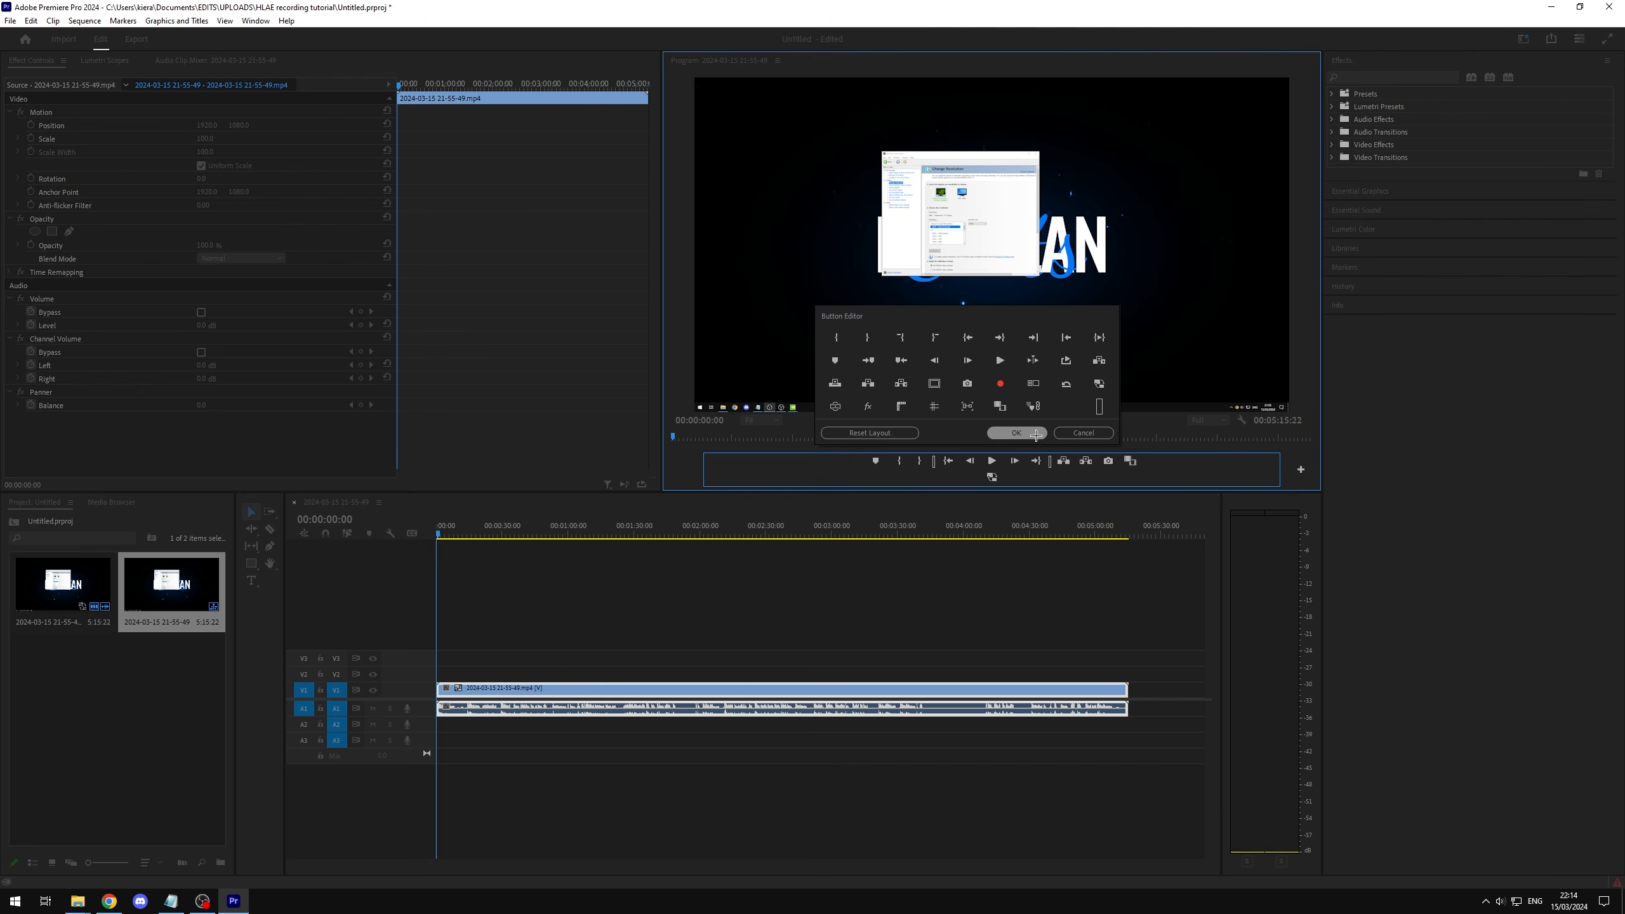
click(1035, 434)
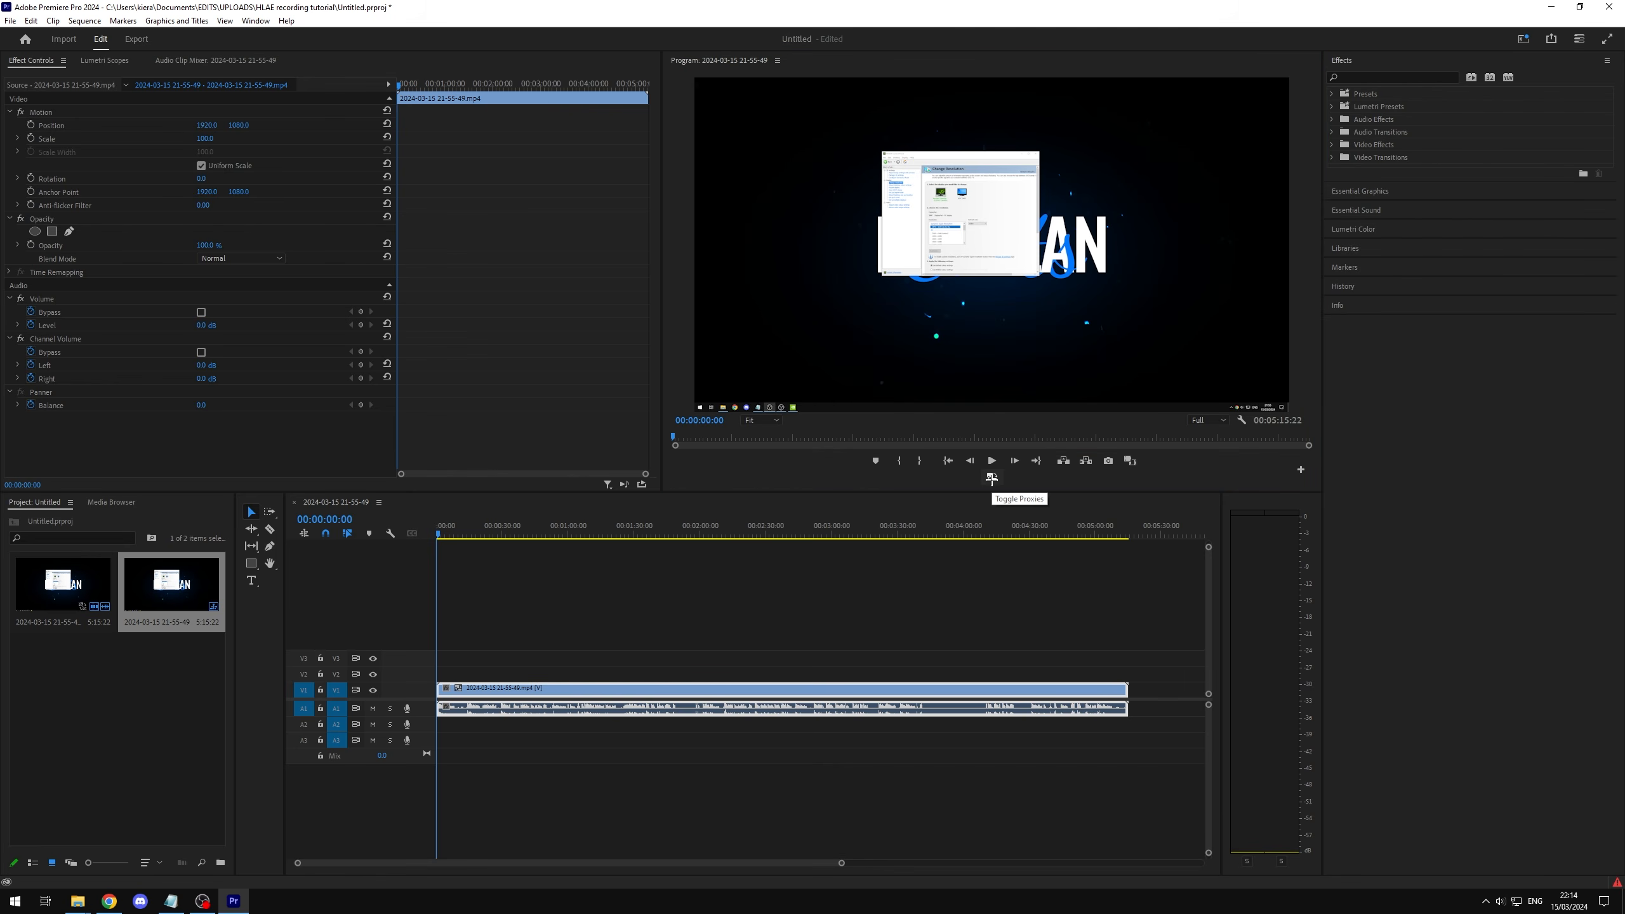
Step: Compare the preview with proxies on and off, in both the normal and the maximised Program monitor
click(992, 477)
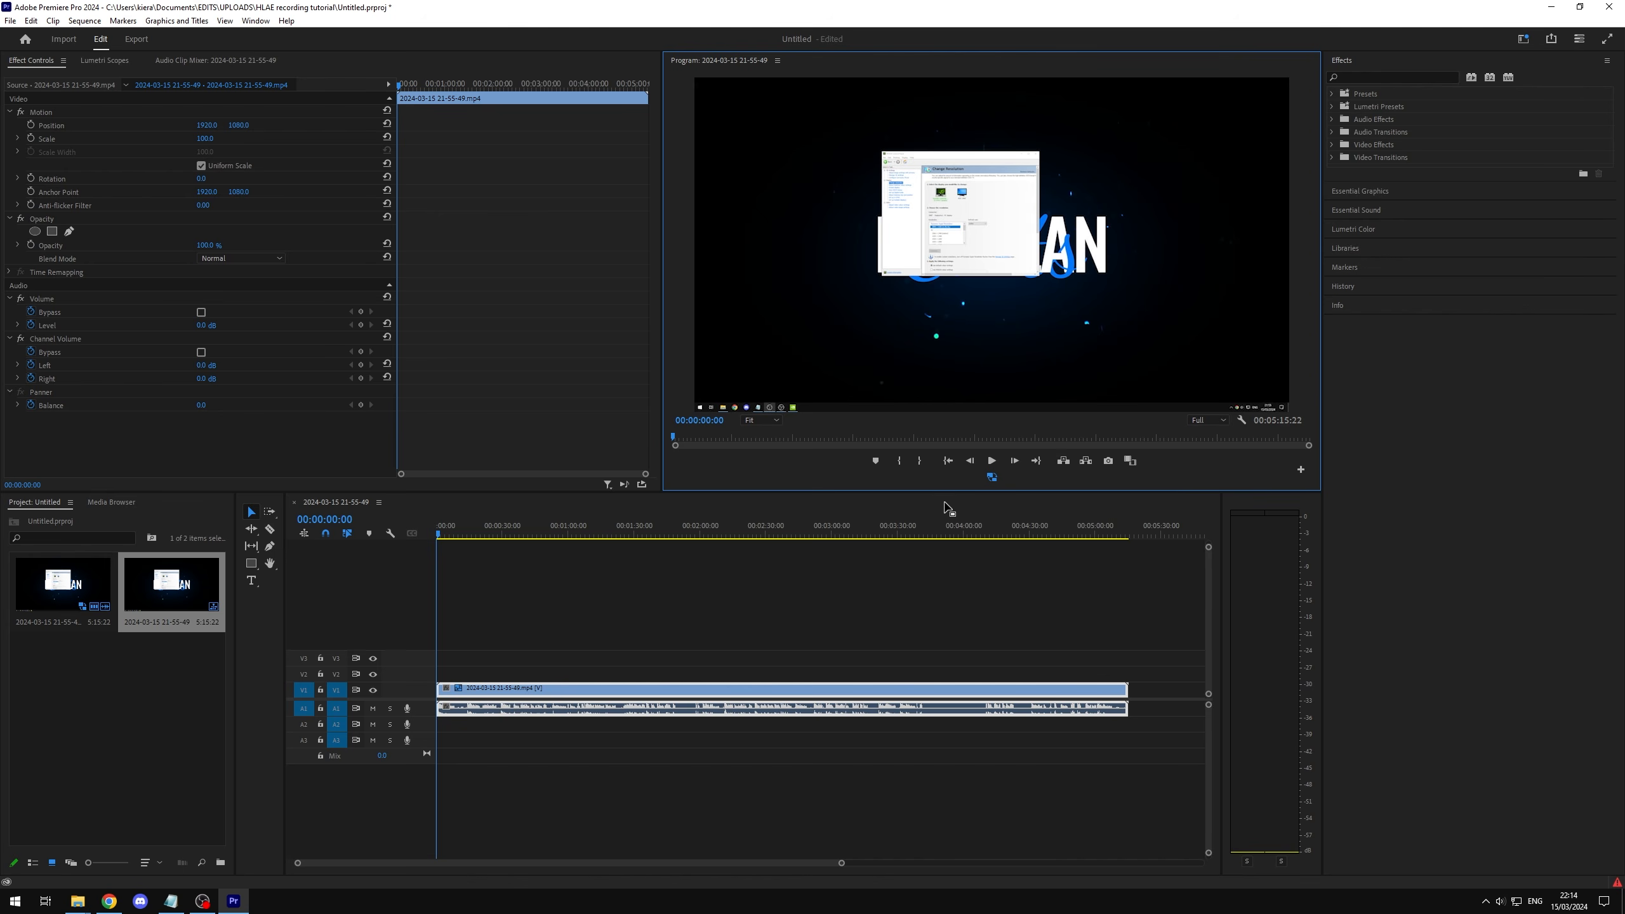
click(992, 477)
click(993, 476)
key(grave)
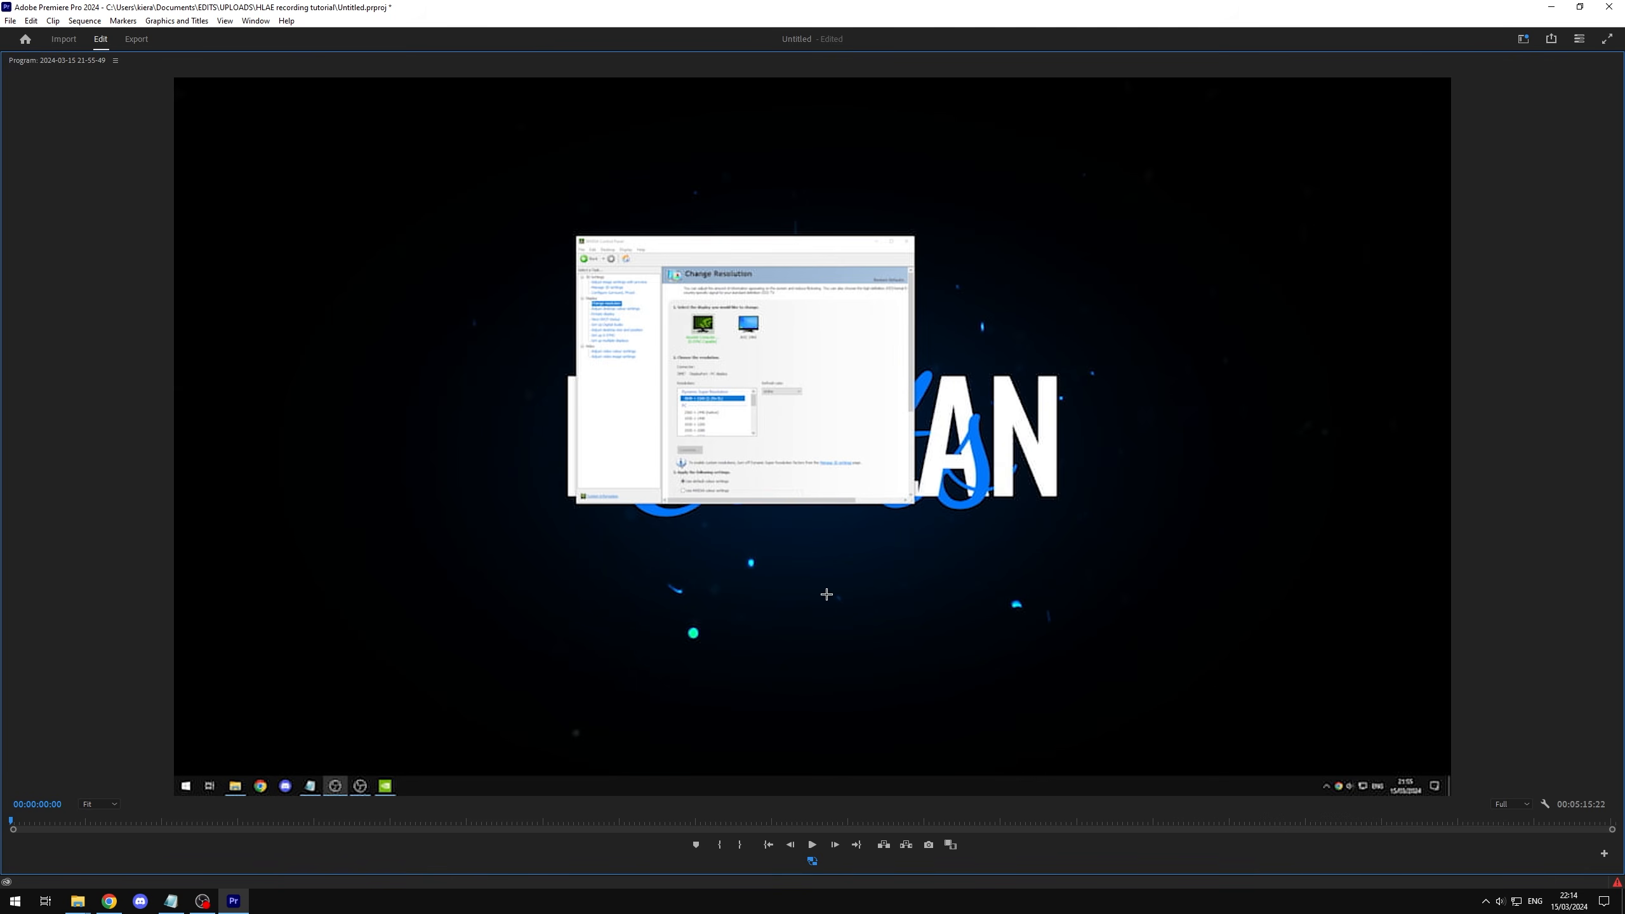
click(812, 860)
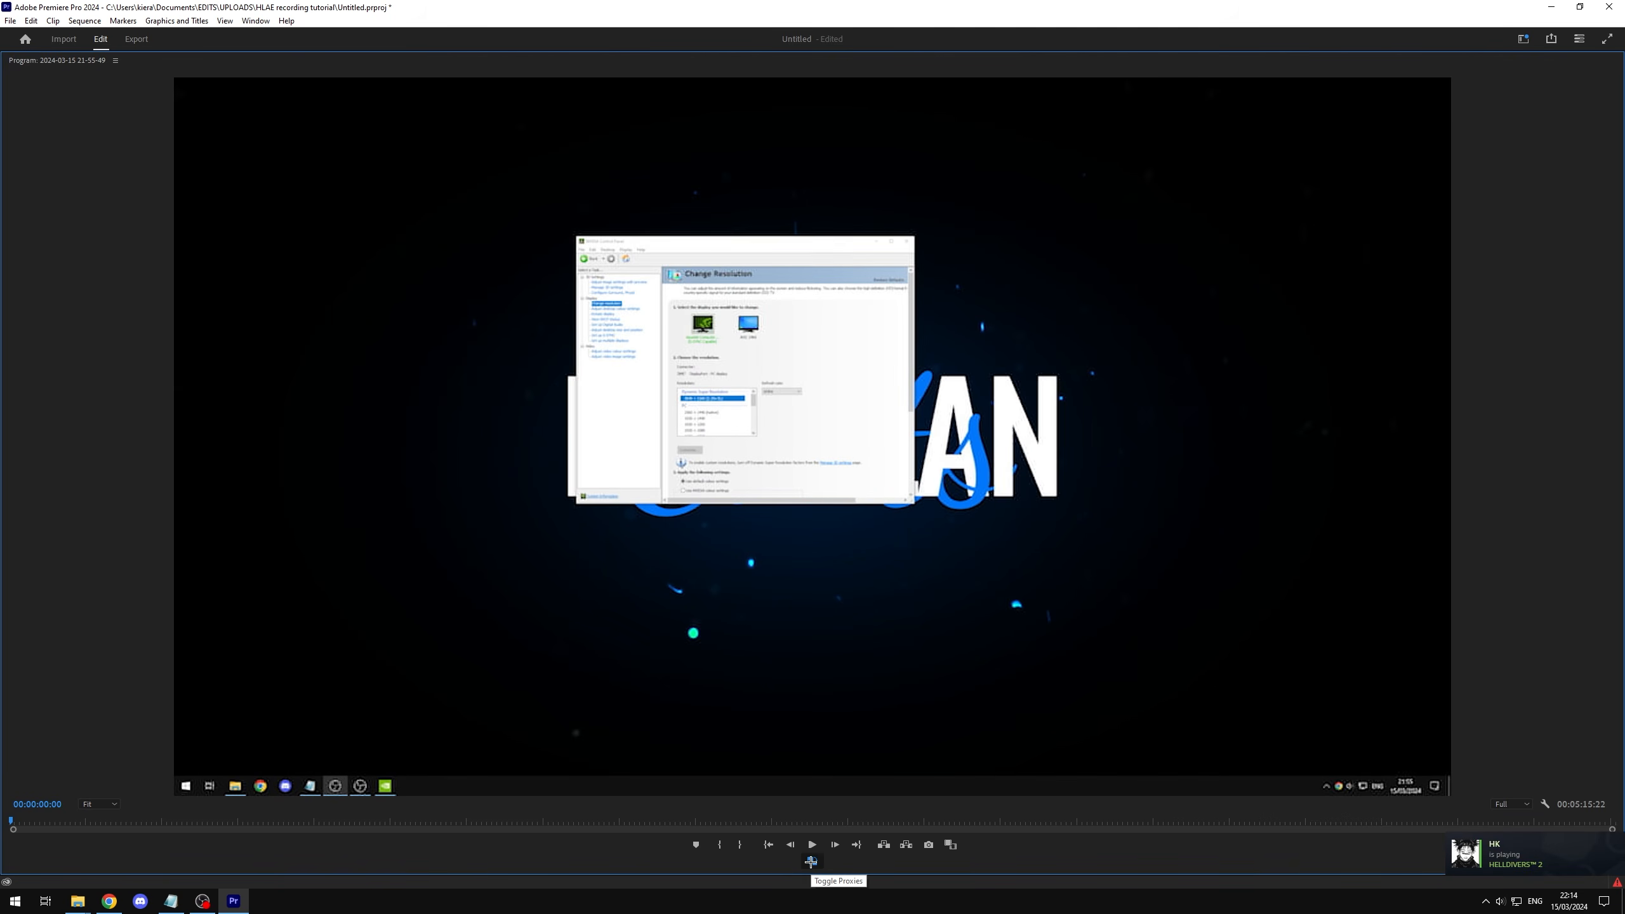
key(grave)
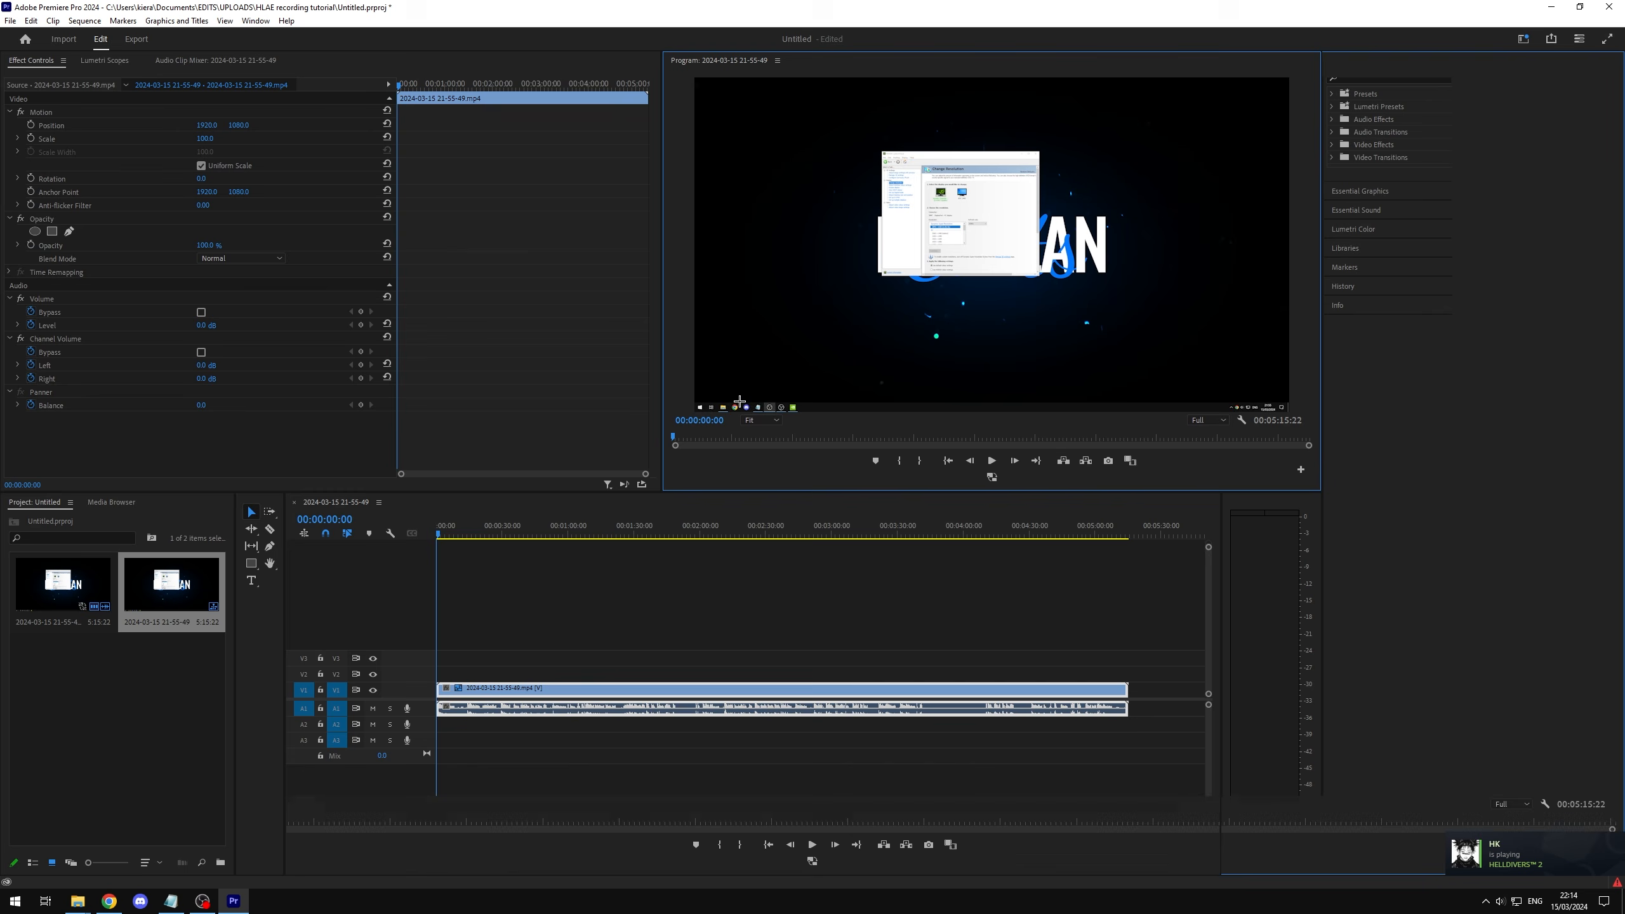
Step: Move the playhead to 00:00:04:20, compare proxy and original playback there, and leave proxies enabled
click(444, 531)
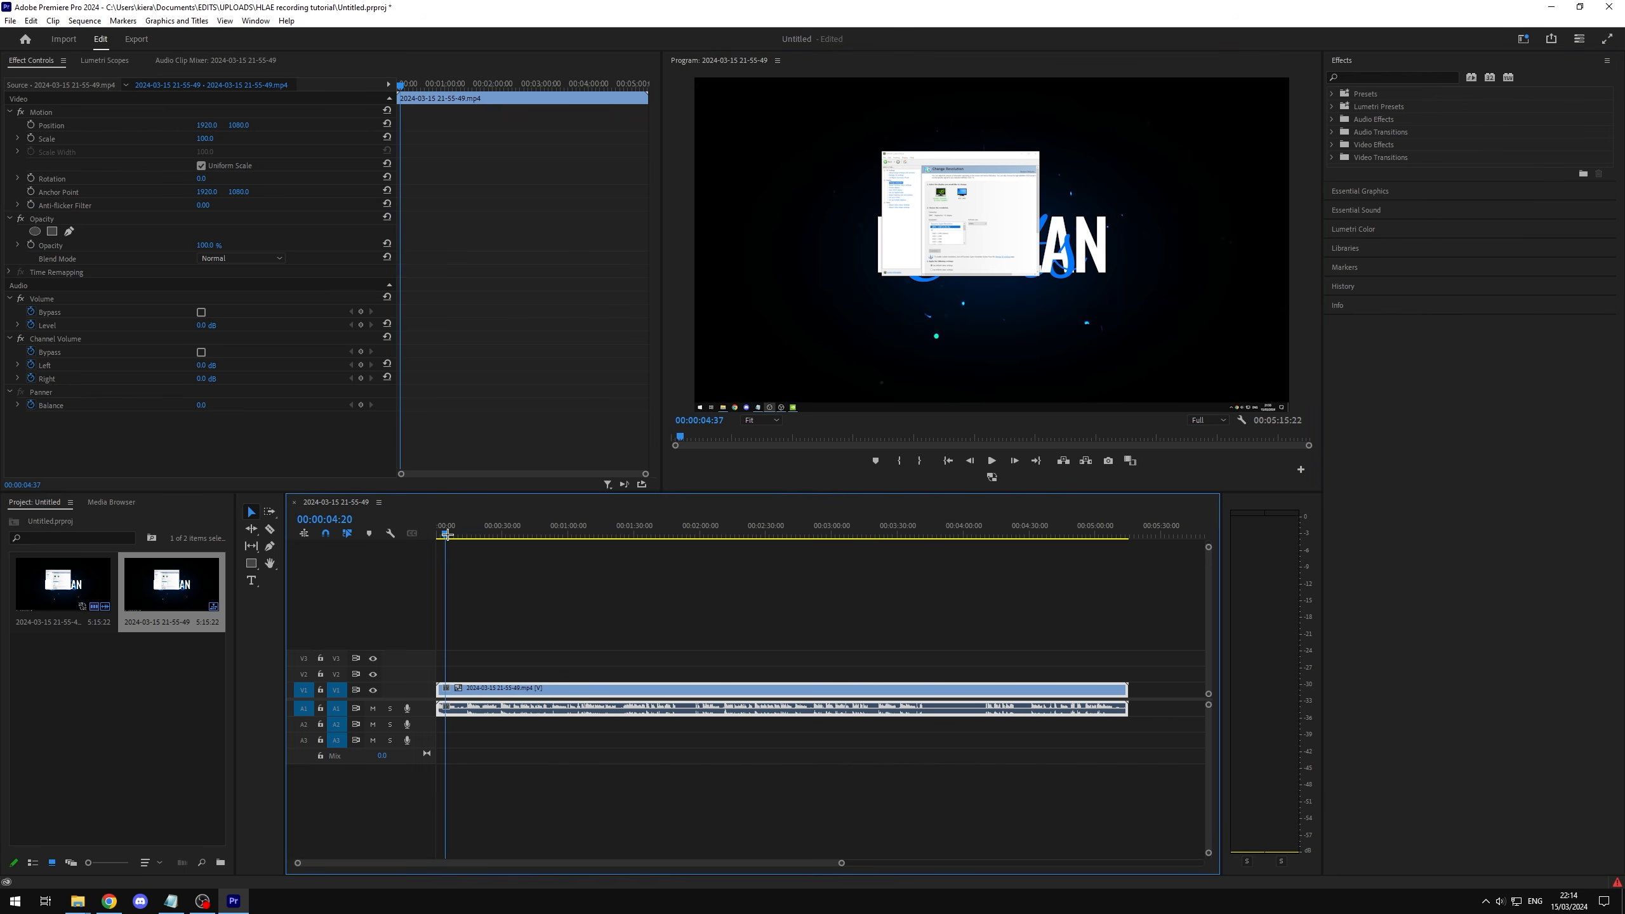
click(994, 478)
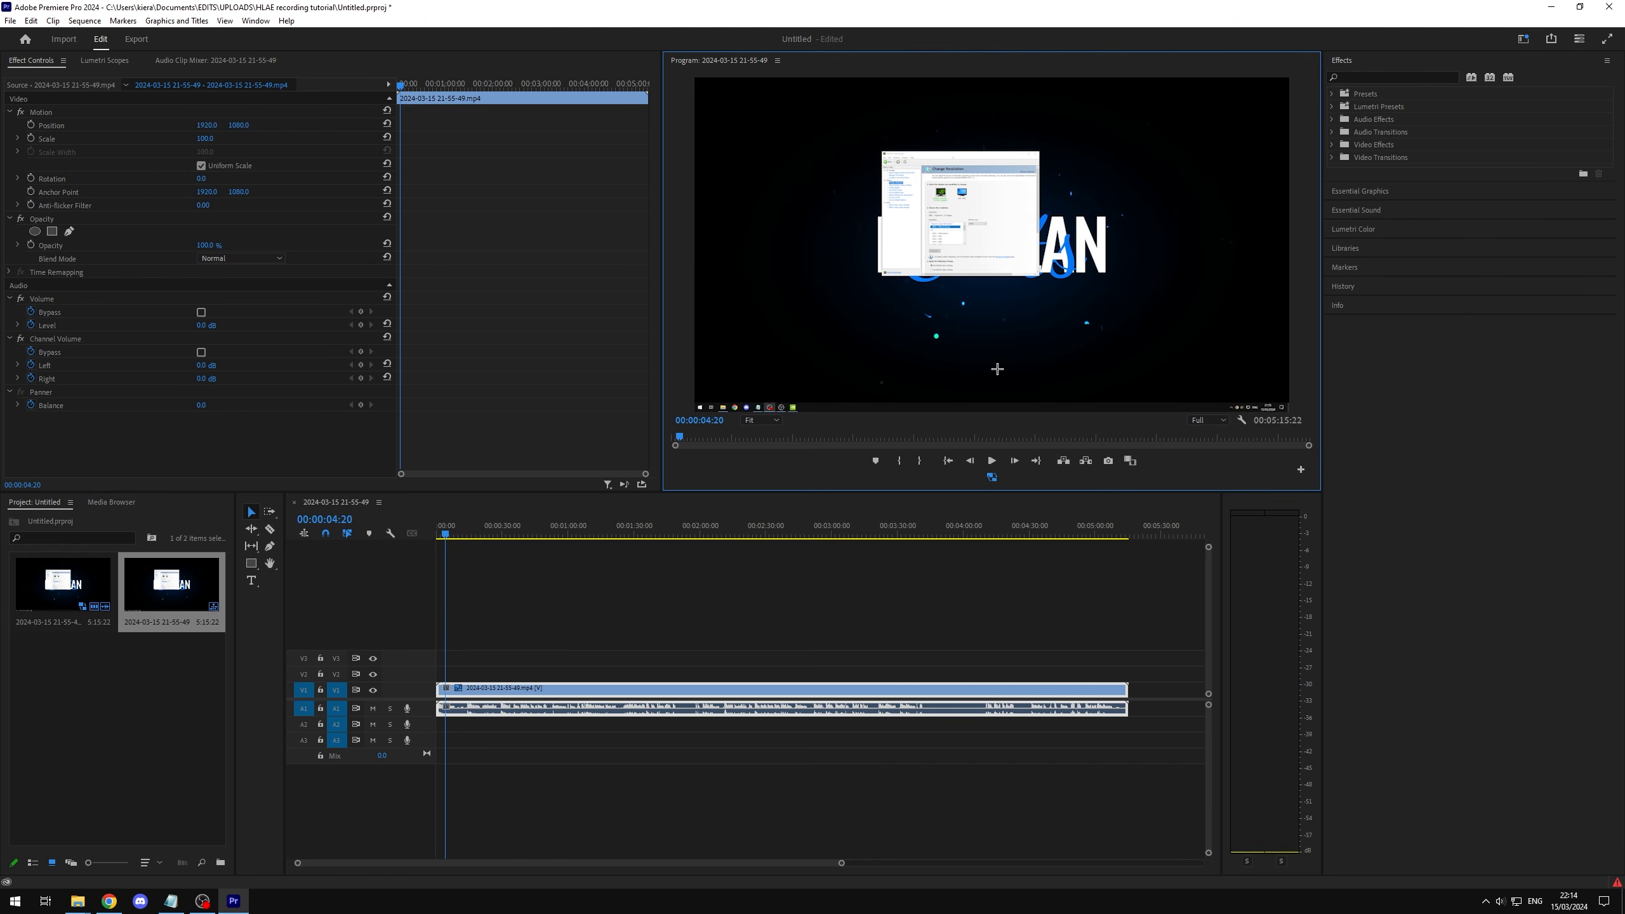
click(992, 478)
click(992, 477)
Step: Scrub the sequence to 00:00:44:48 and open its export settings
click(520, 535)
drag(522, 537, 534, 537)
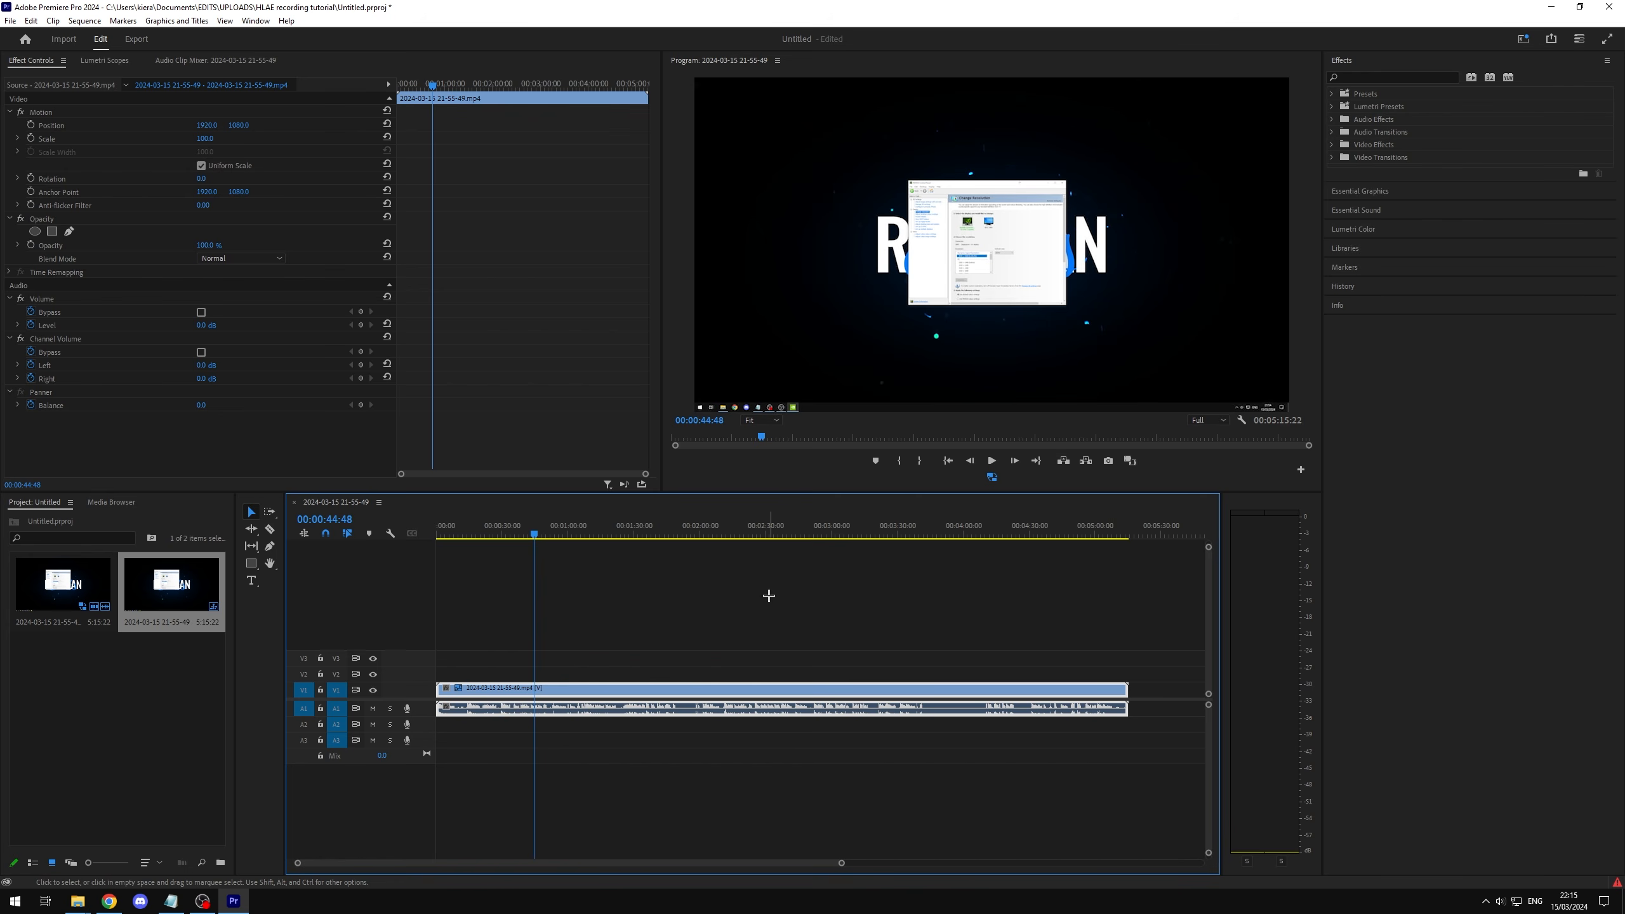
click(144, 36)
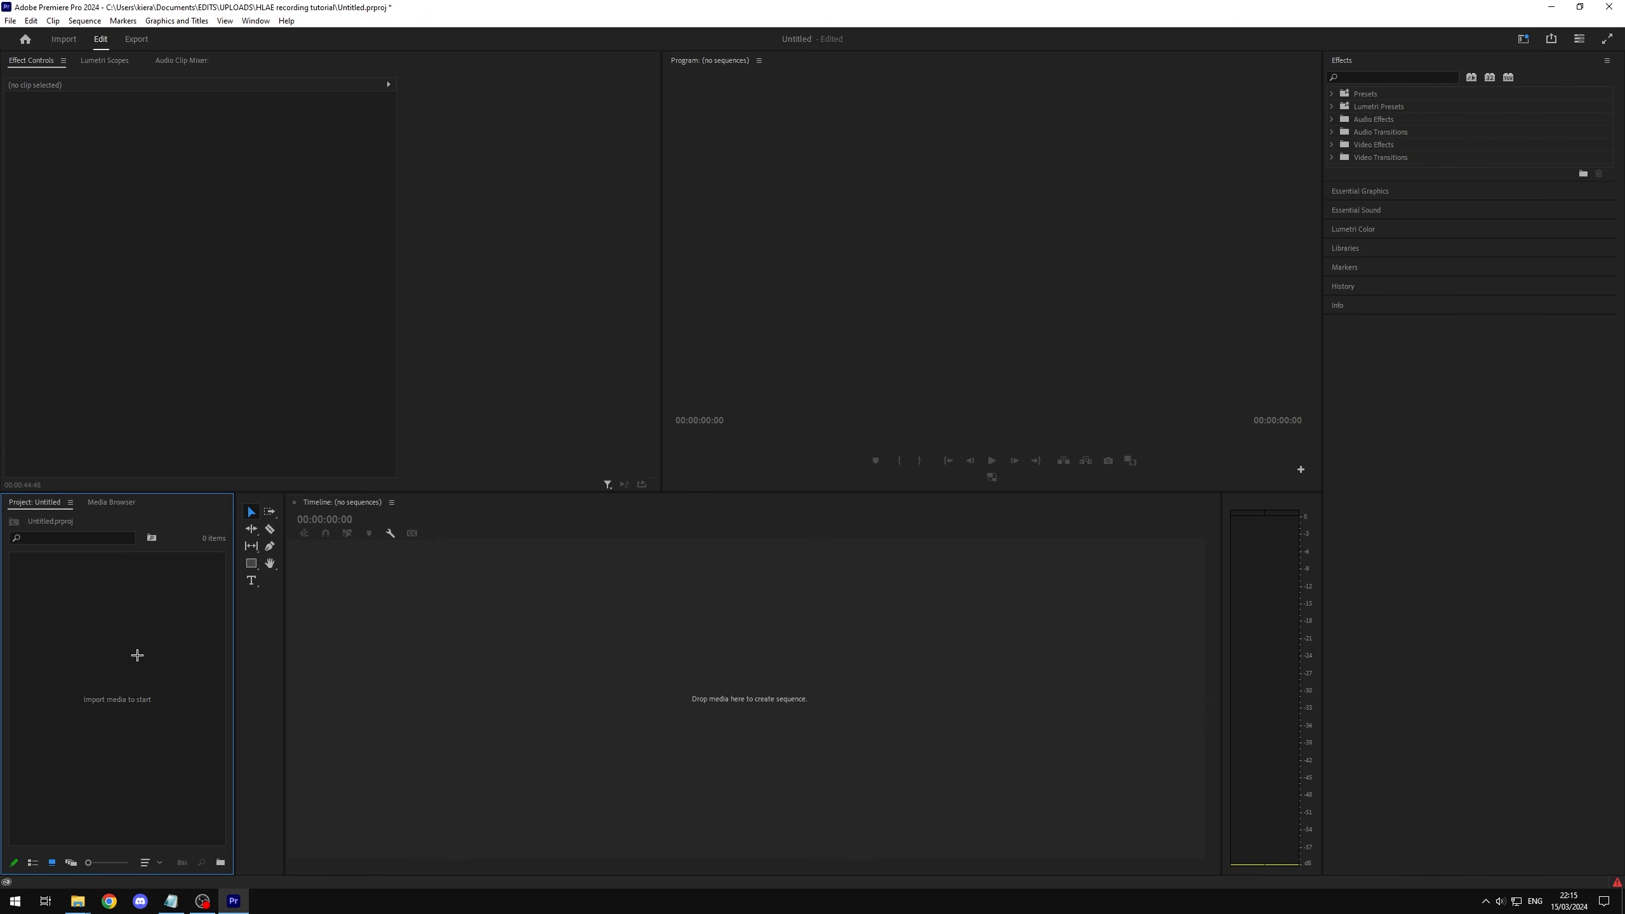
key(alt+Tab)
click(873, 362)
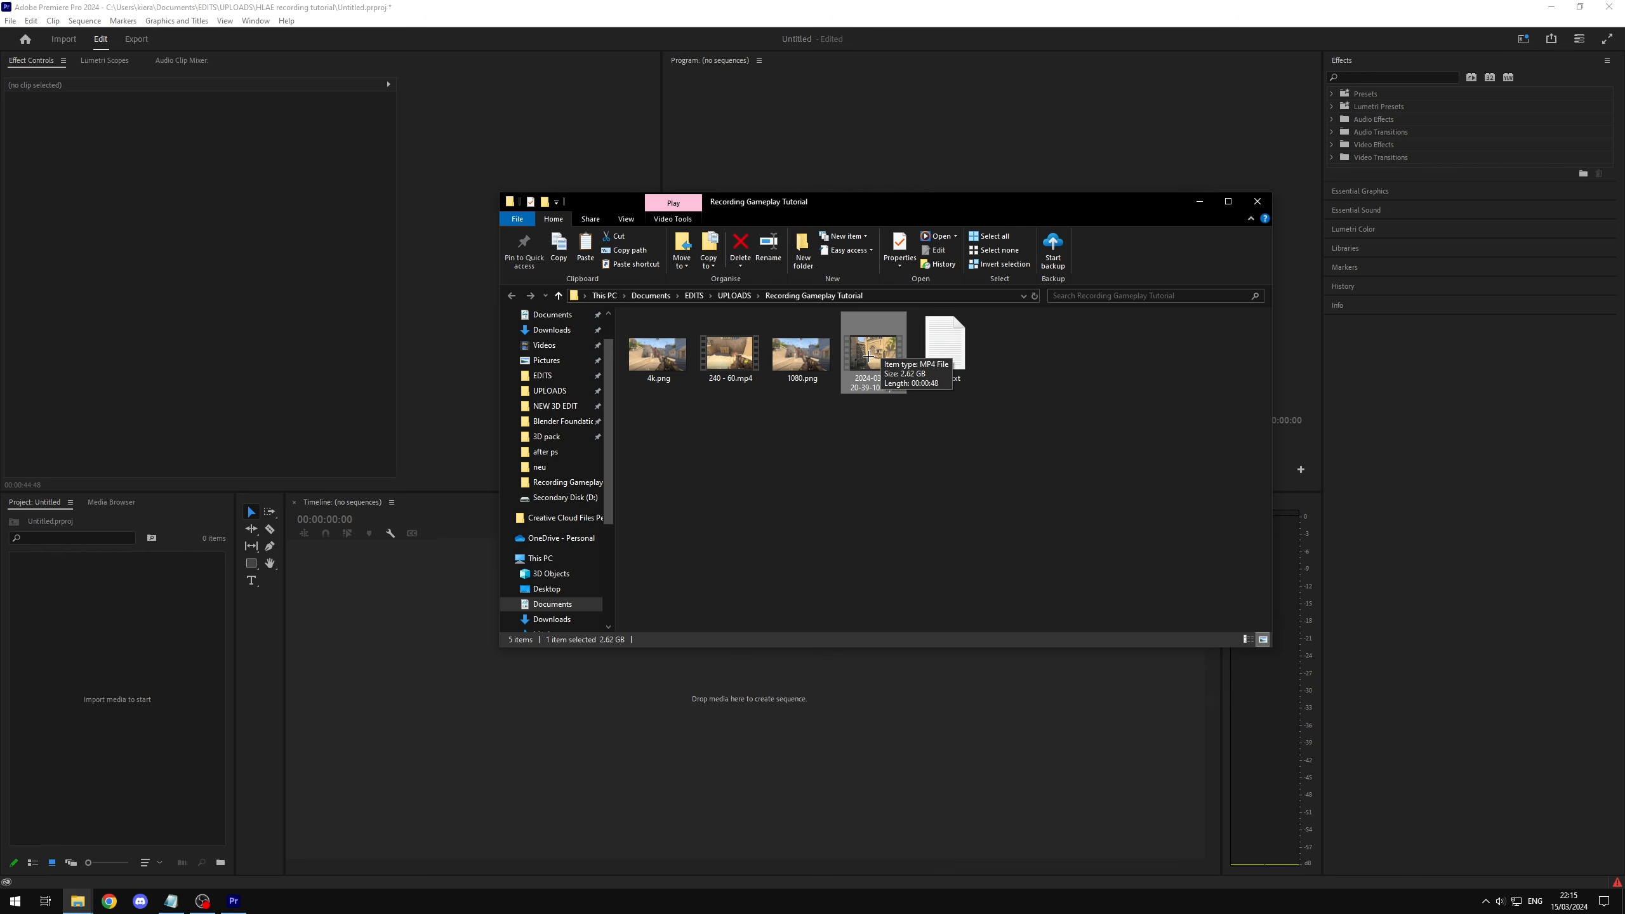
right_click(872, 359)
click(913, 676)
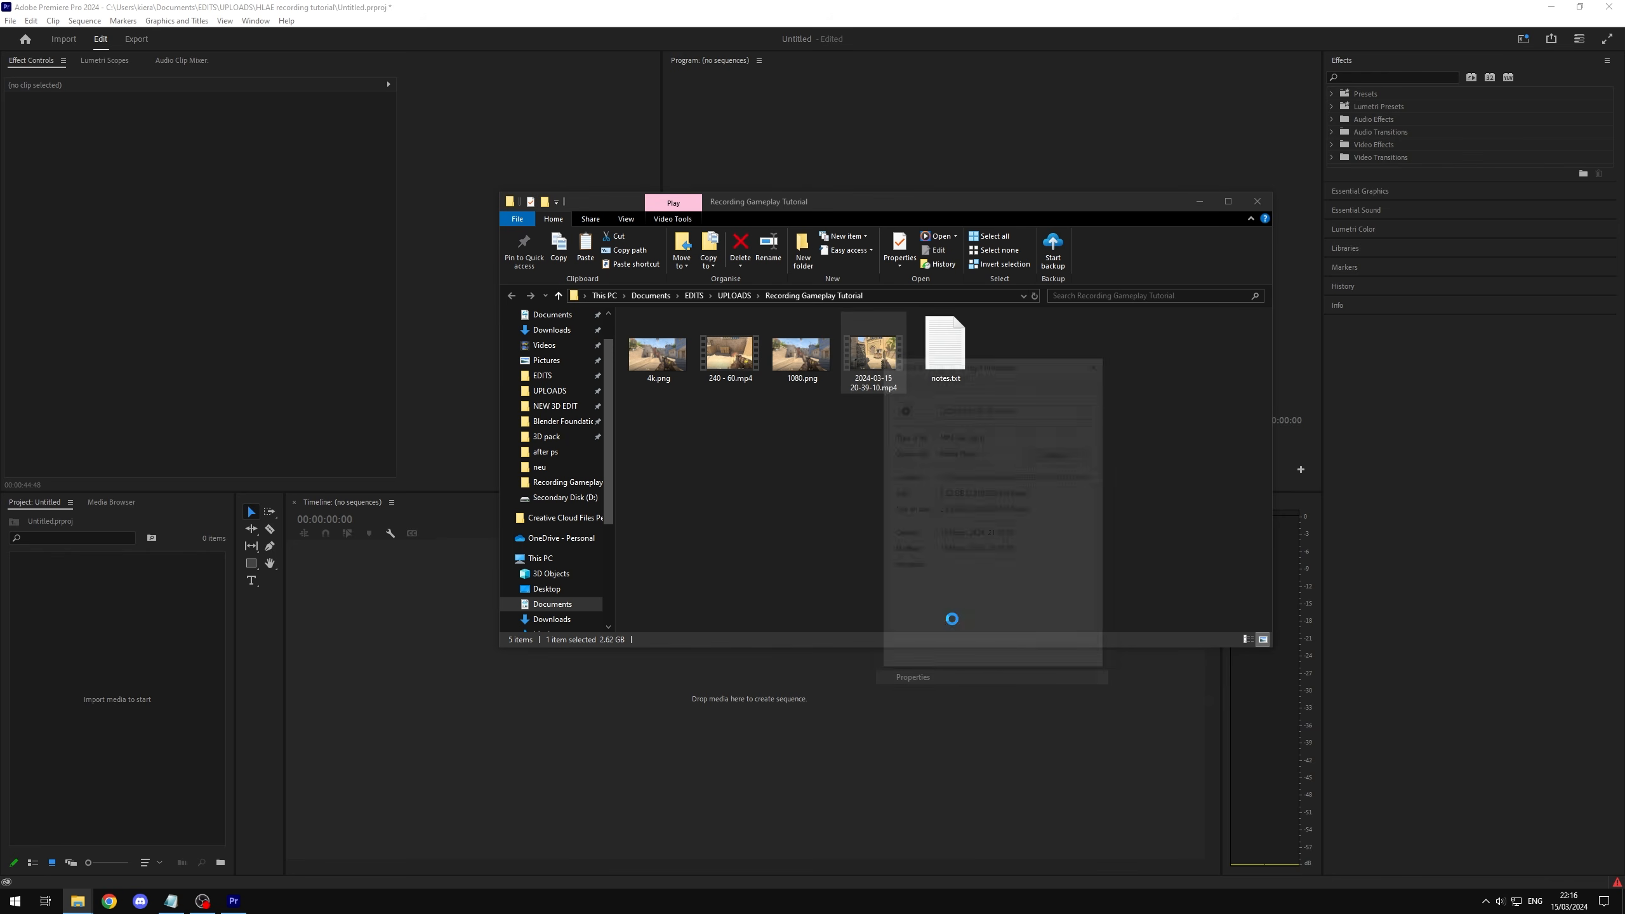
click(961, 382)
click(979, 561)
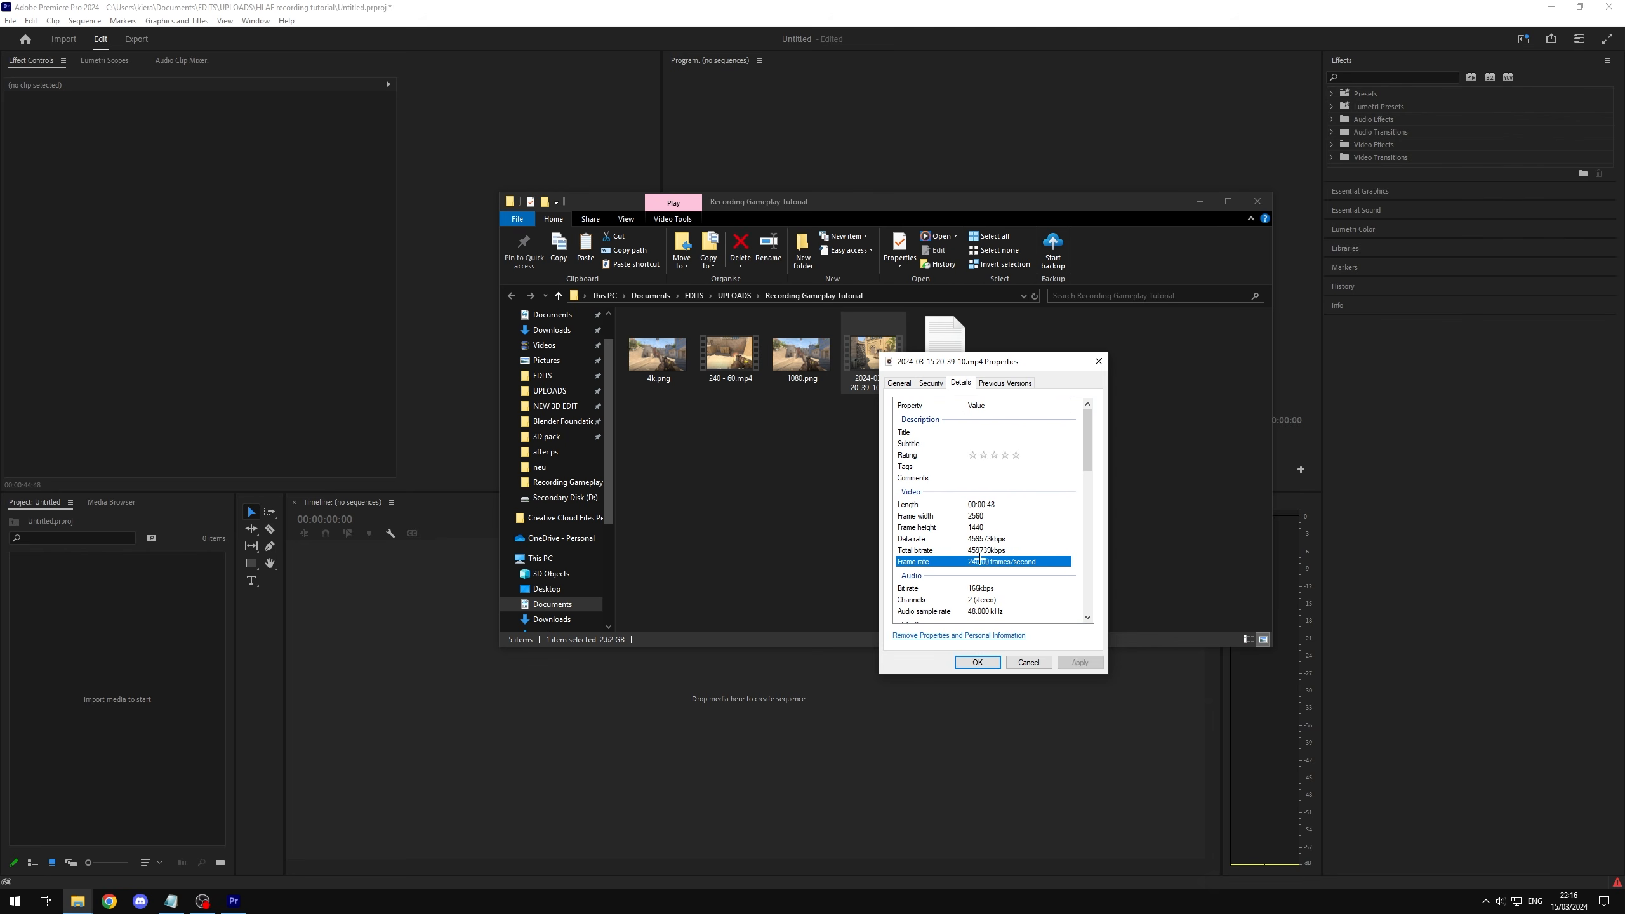
click(977, 662)
drag(873, 355, 167, 669)
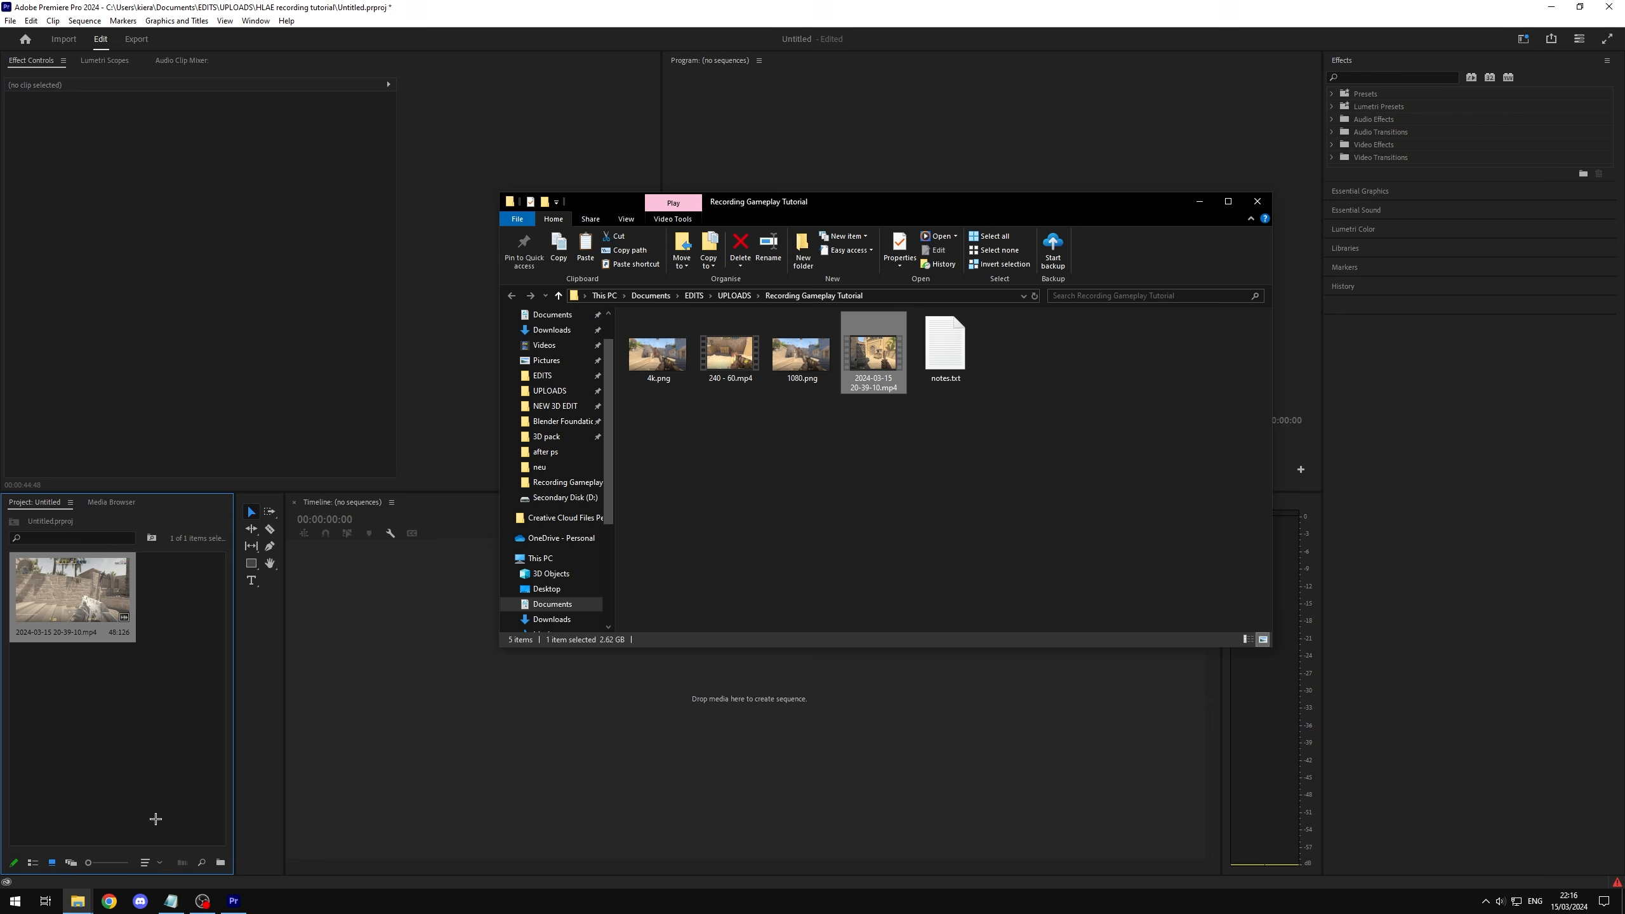
Step: Start a new sequence with custom settings and set its timebase to 60.00 frames/second
right_click(149, 716)
mouse_move(269, 525)
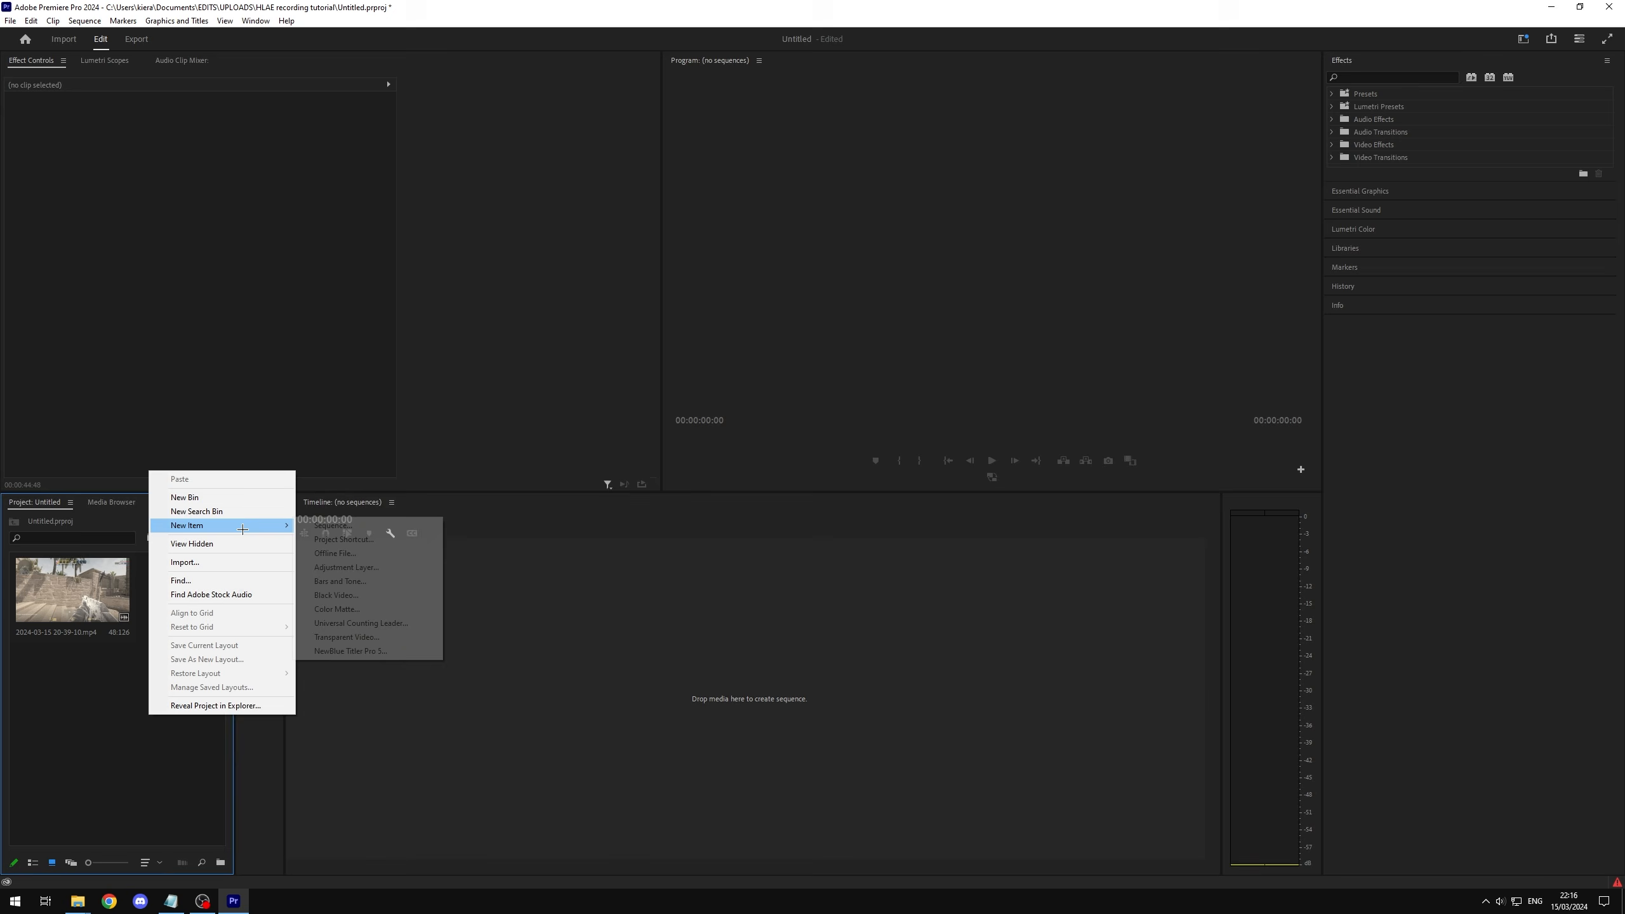
click(329, 524)
click(679, 209)
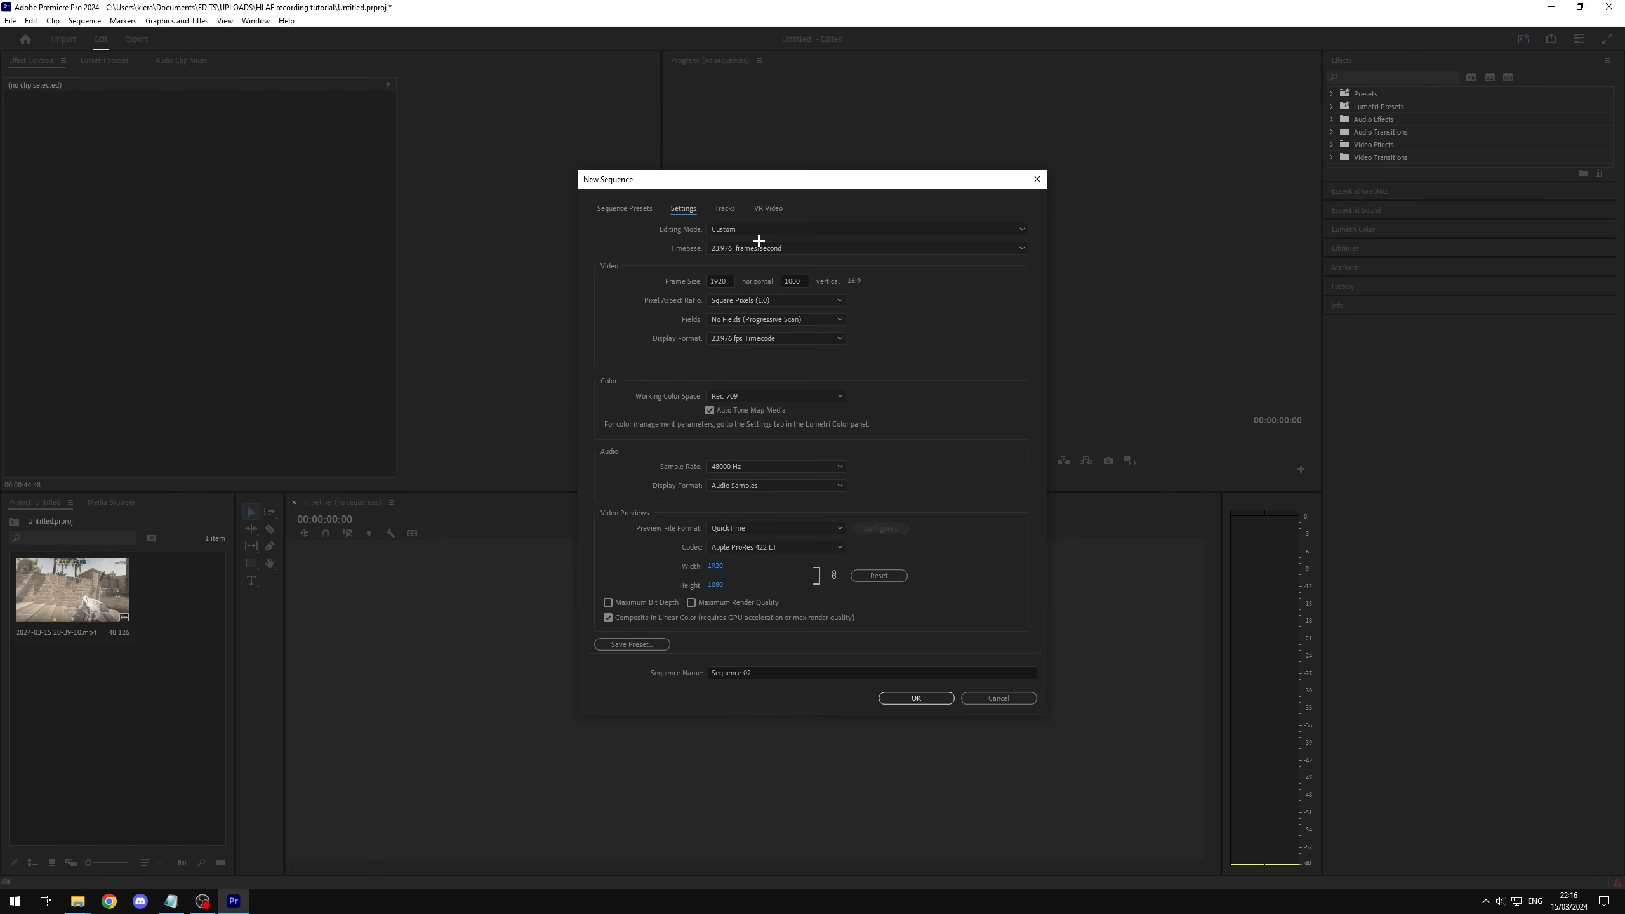
click(759, 248)
click(754, 414)
Step: Set the new sequence's frame size to 2560 by 1440 and create it
click(719, 281)
text(2560)
key(Tab)
text(1440)
click(883, 280)
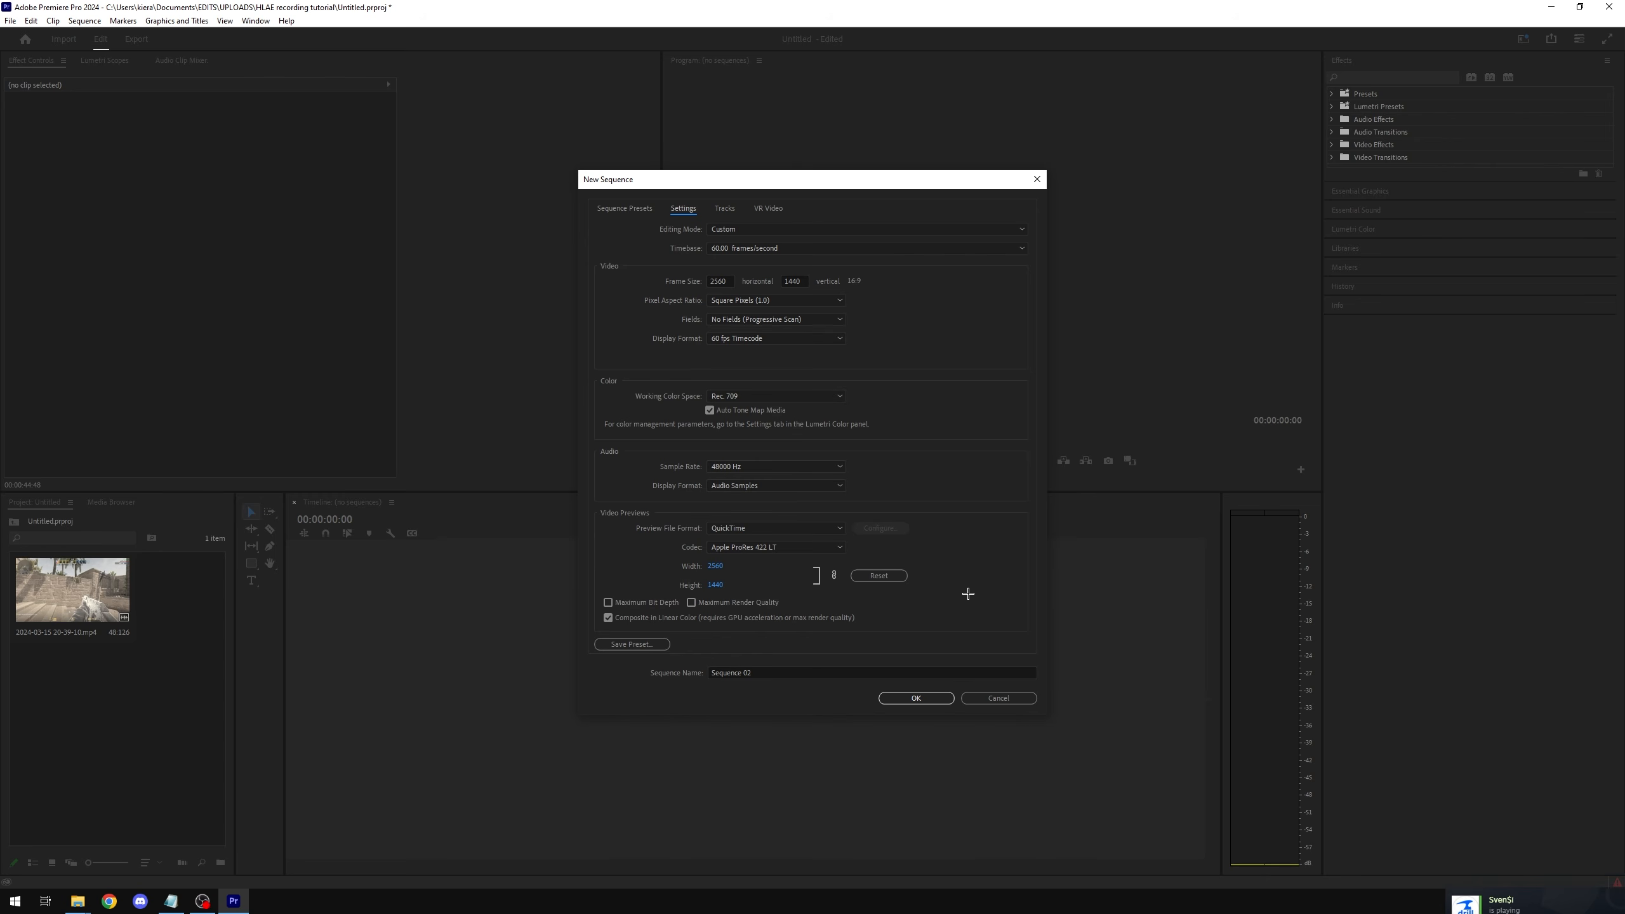
click(916, 699)
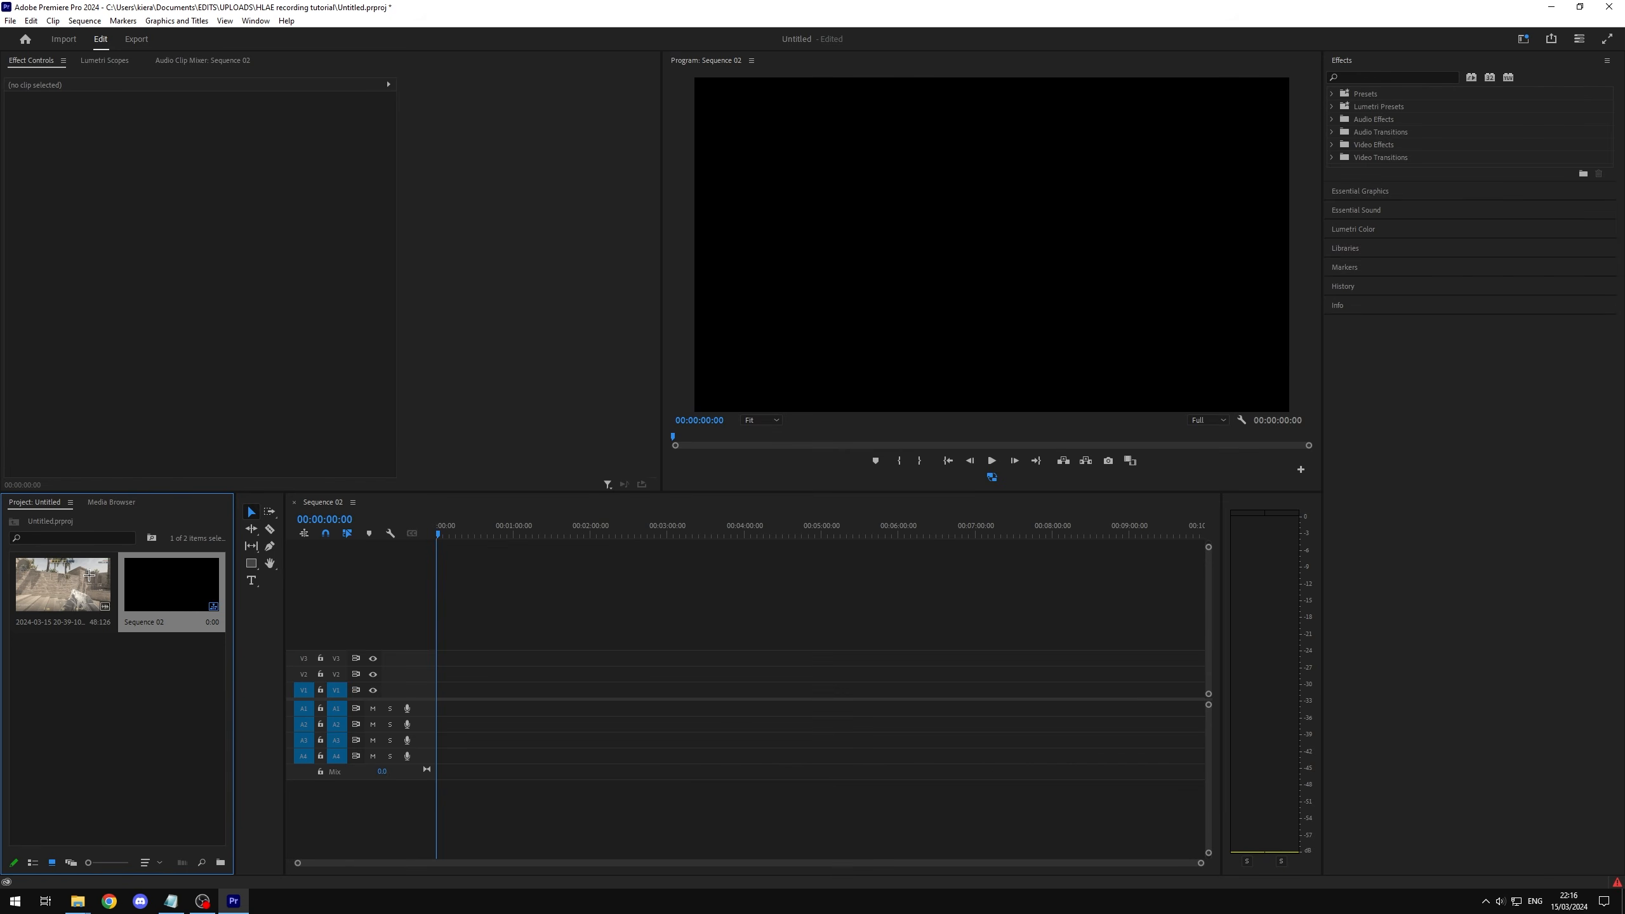
drag(64, 583, 439, 708)
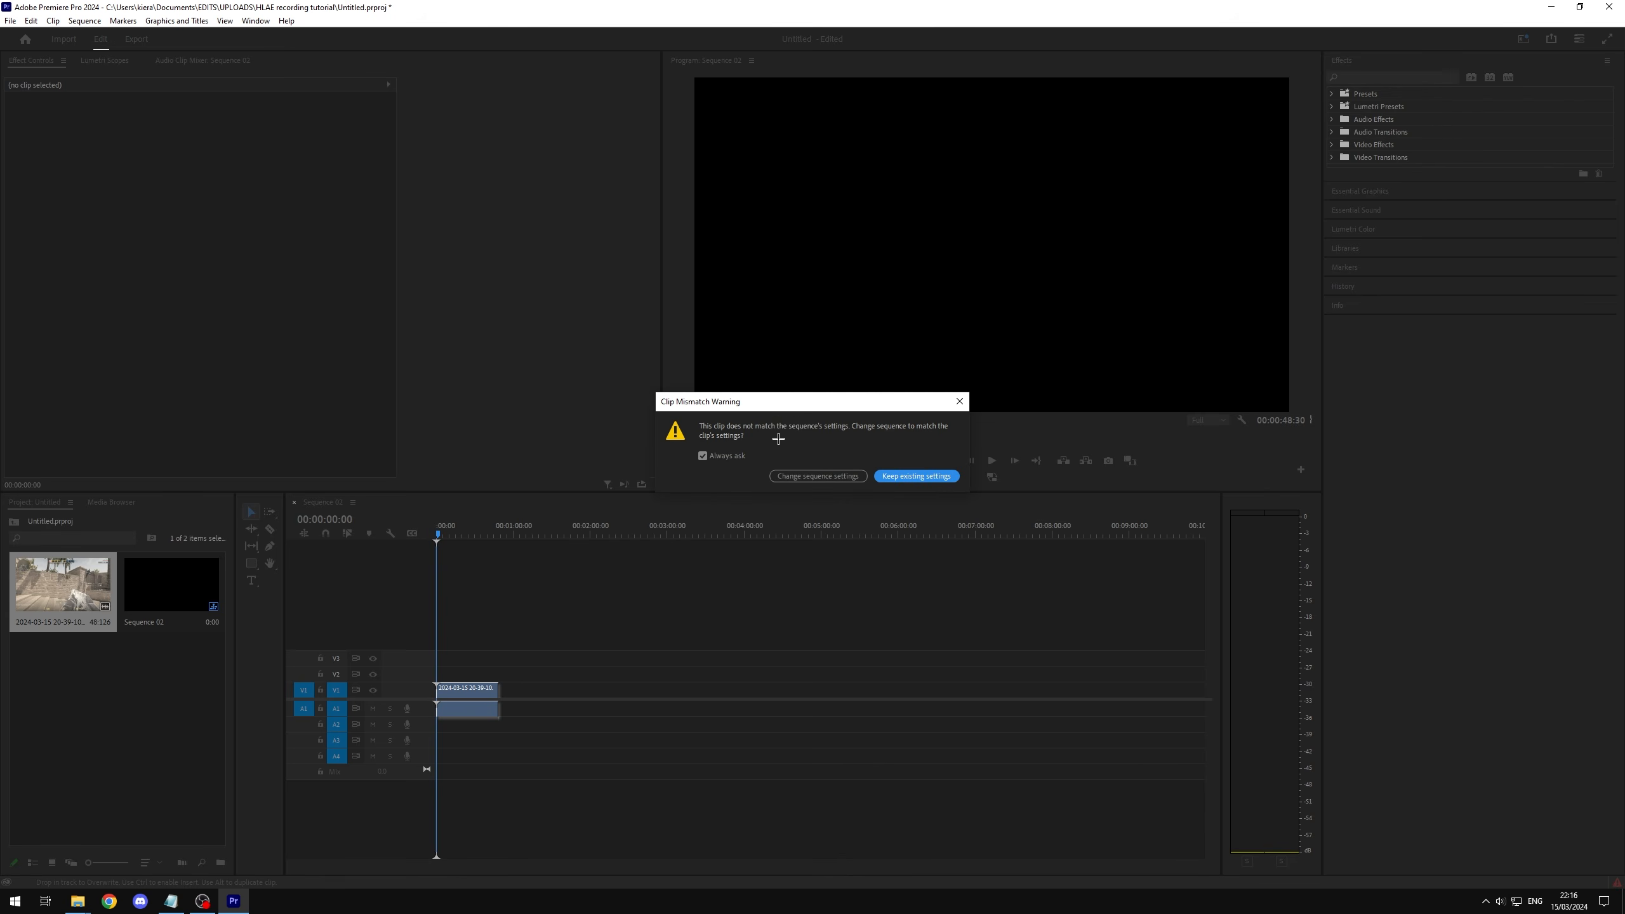
click(911, 477)
scroll(591, 646, up, 3)
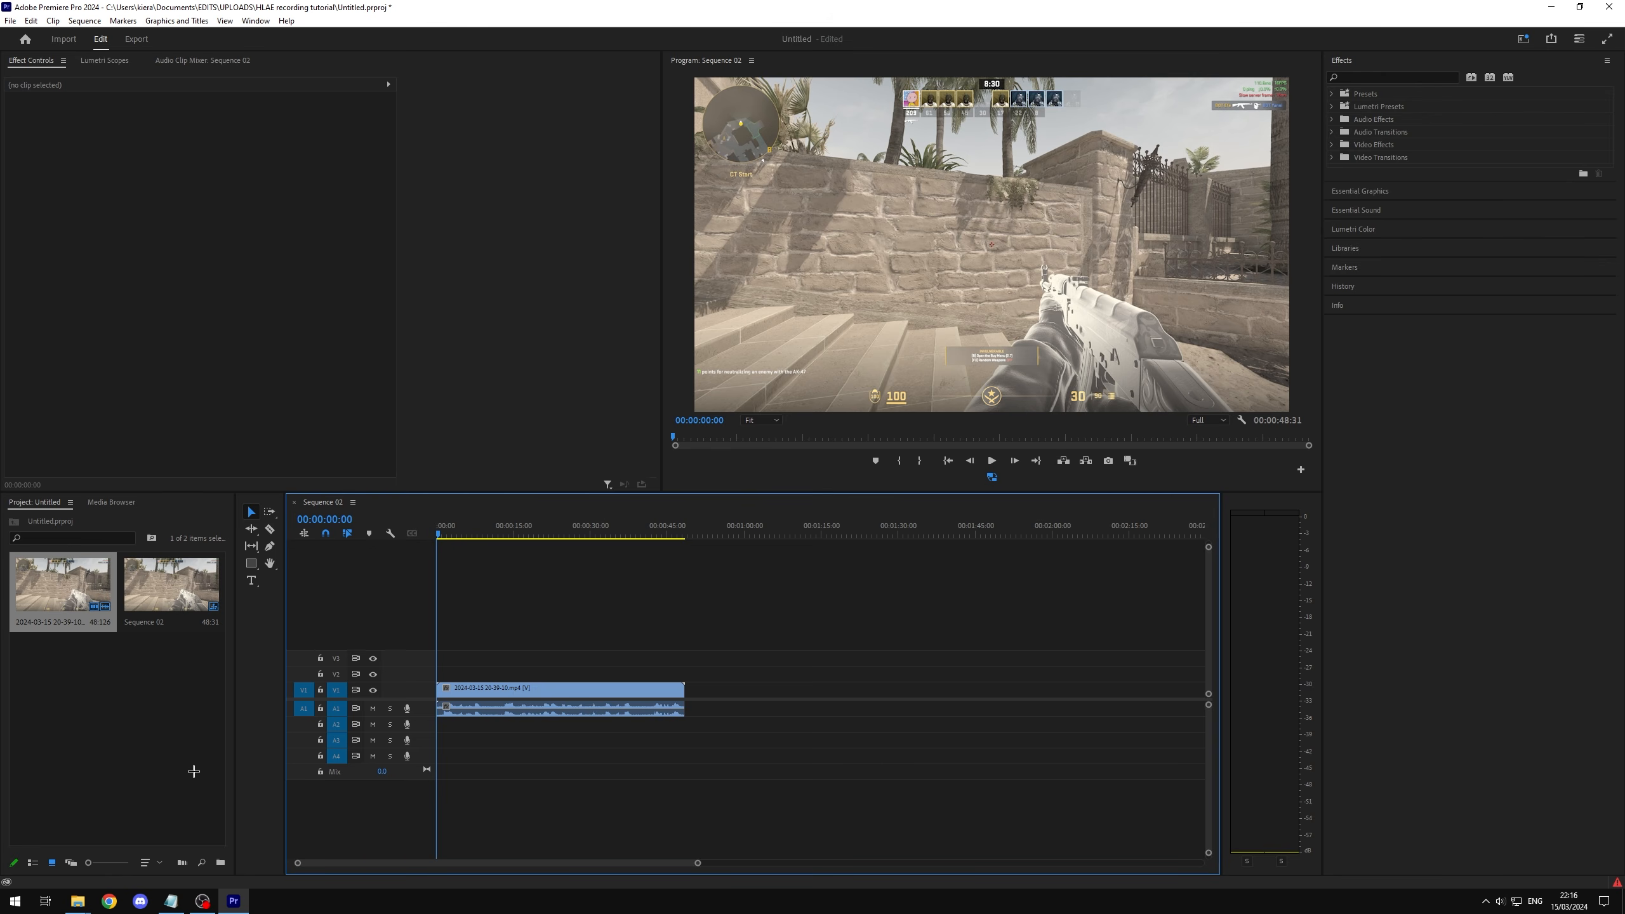
key(equal)
key(equal)
click(992, 478)
click(972, 616)
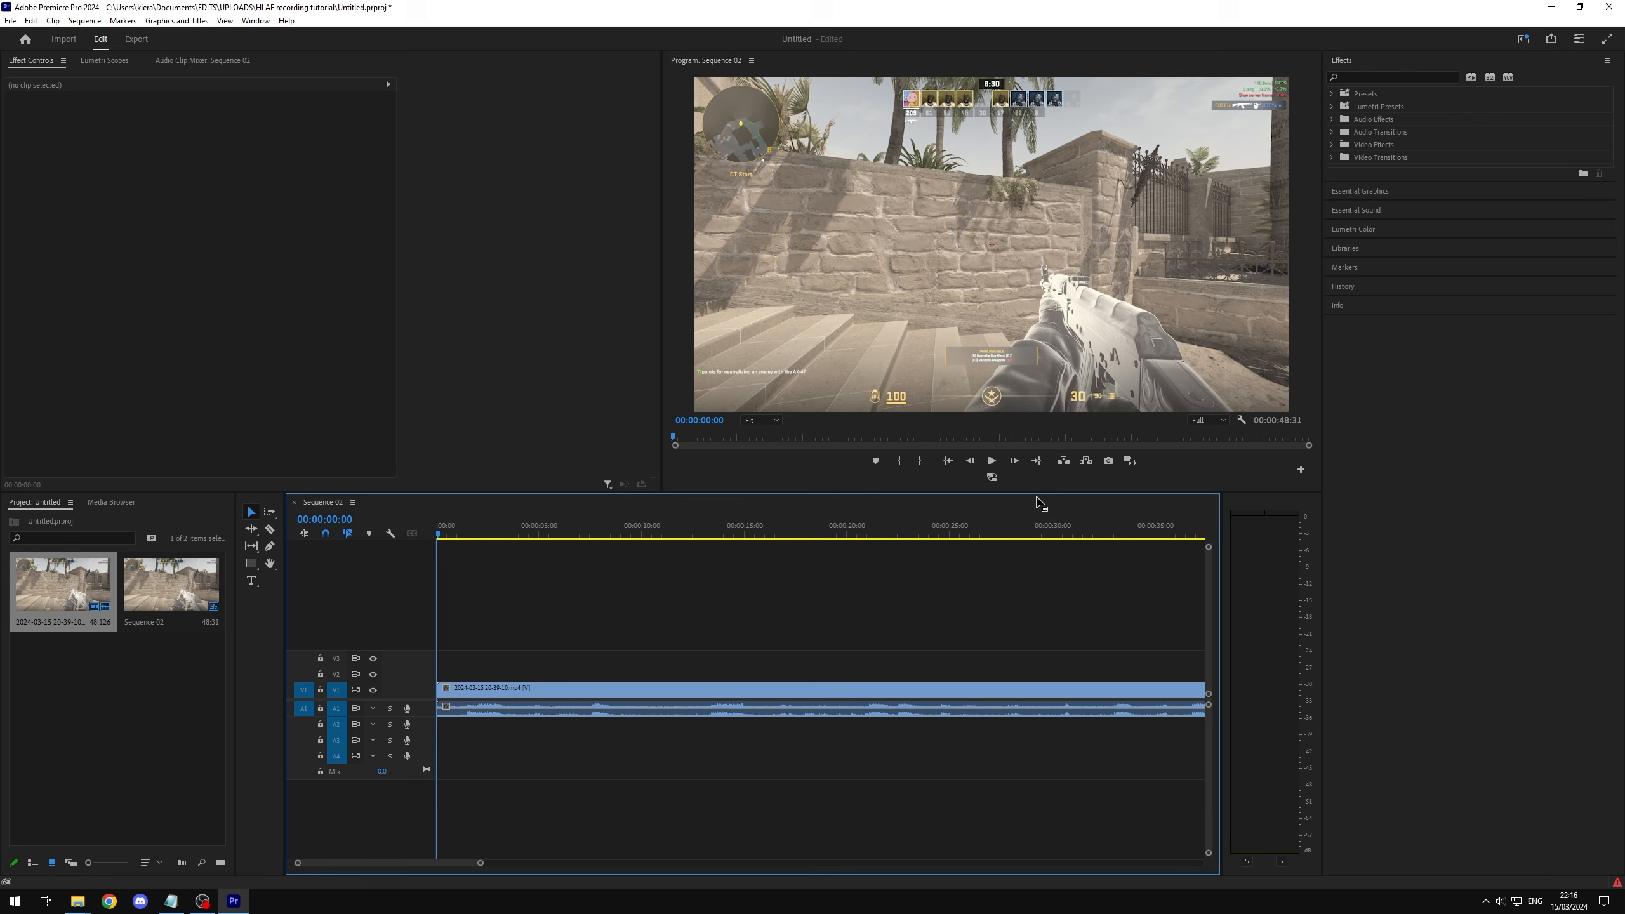
Step: Mute audio track A1 and preview the gameplay from 00:00:06:13, ending with the playhead at 00:00:20:45
click(373, 708)
click(991, 461)
click(563, 528)
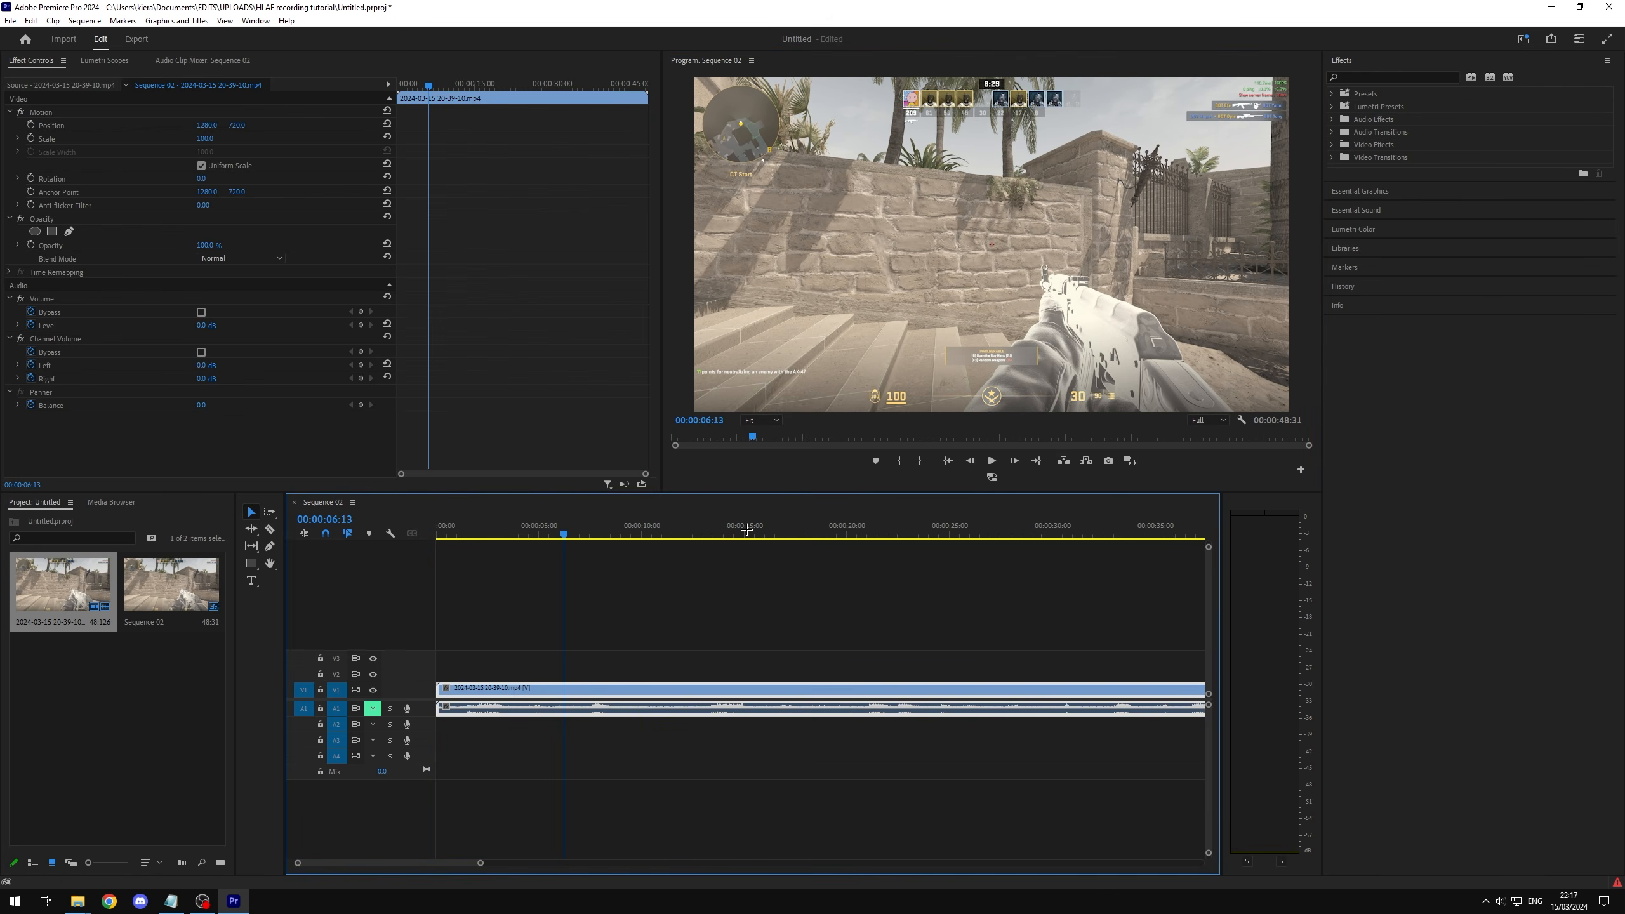
click(991, 461)
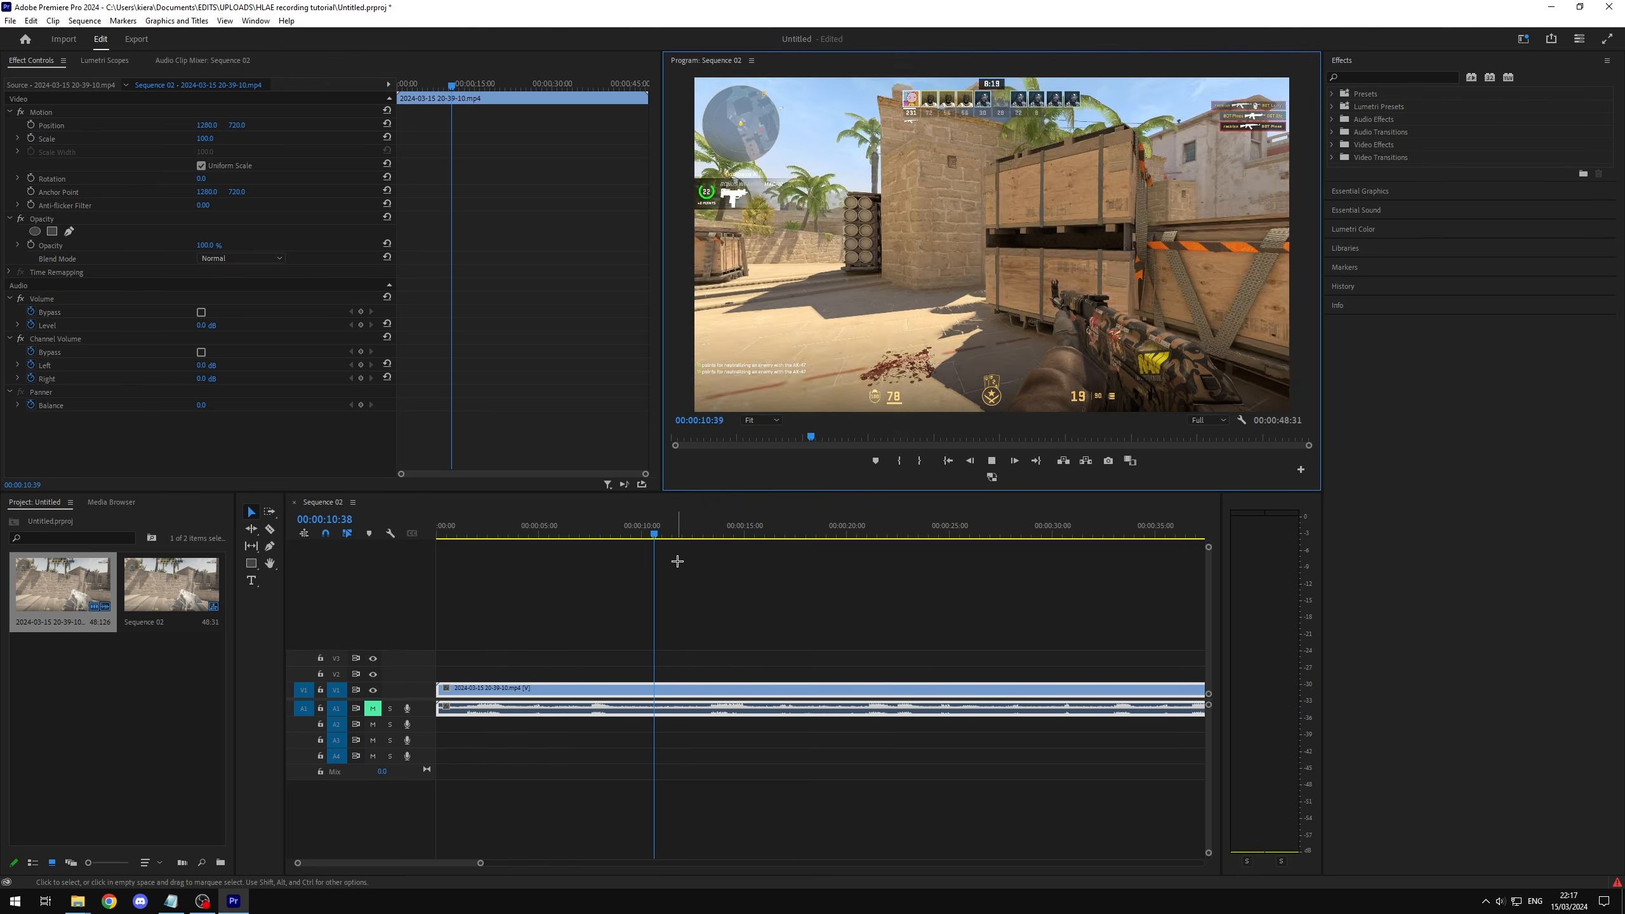
click(862, 566)
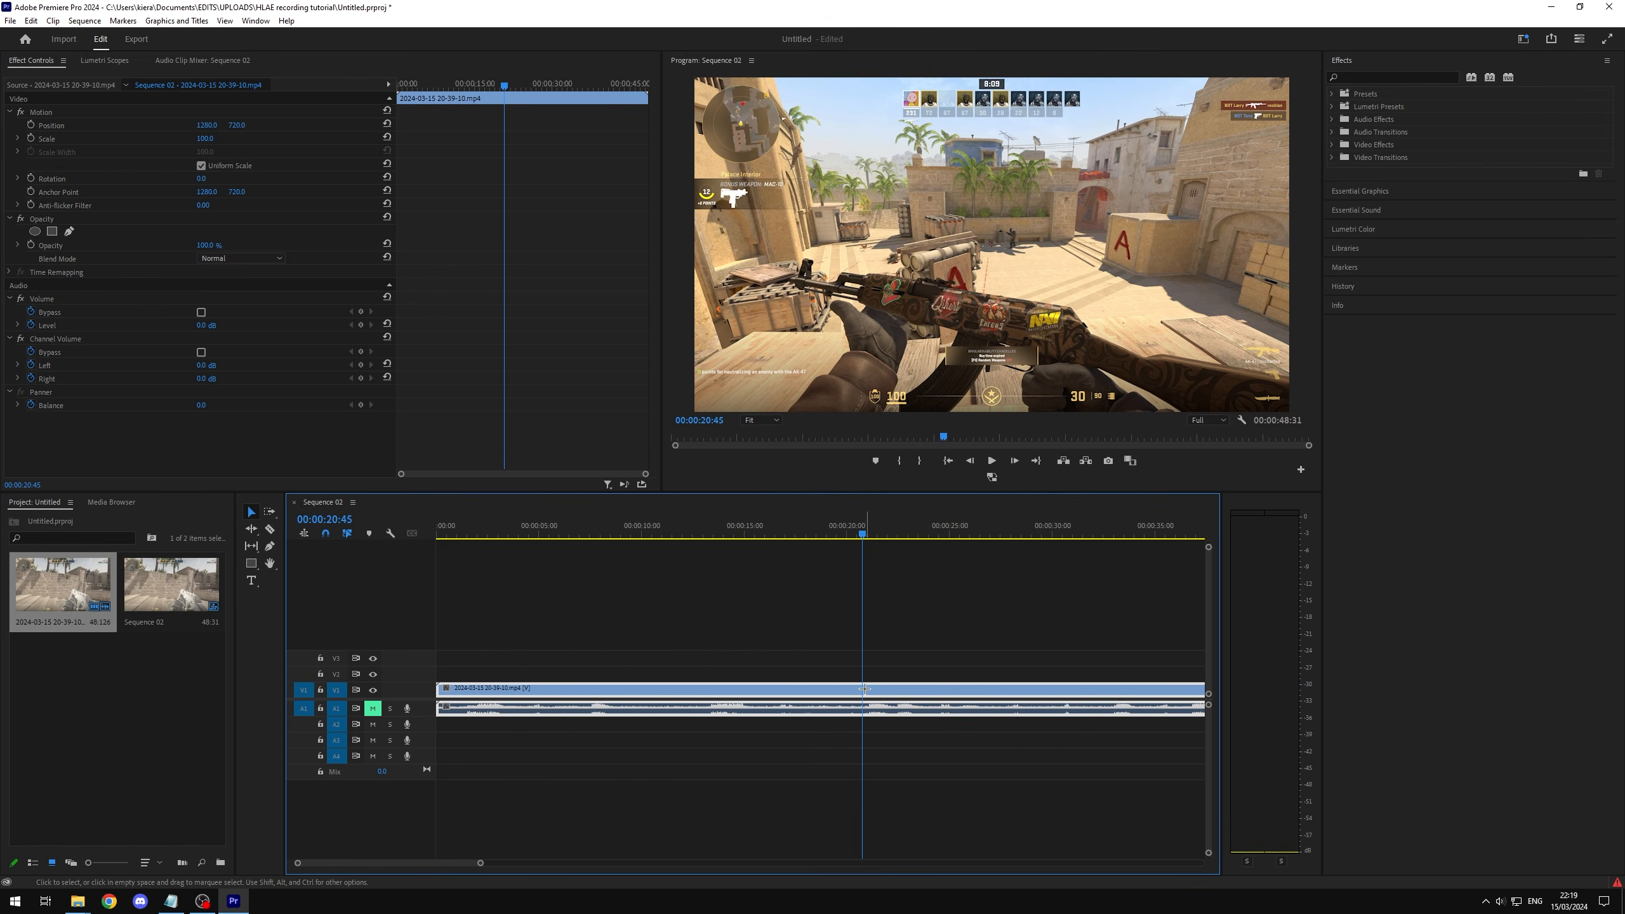
Step: Set the gameplay clip's speed to 25%
right_click(855, 689)
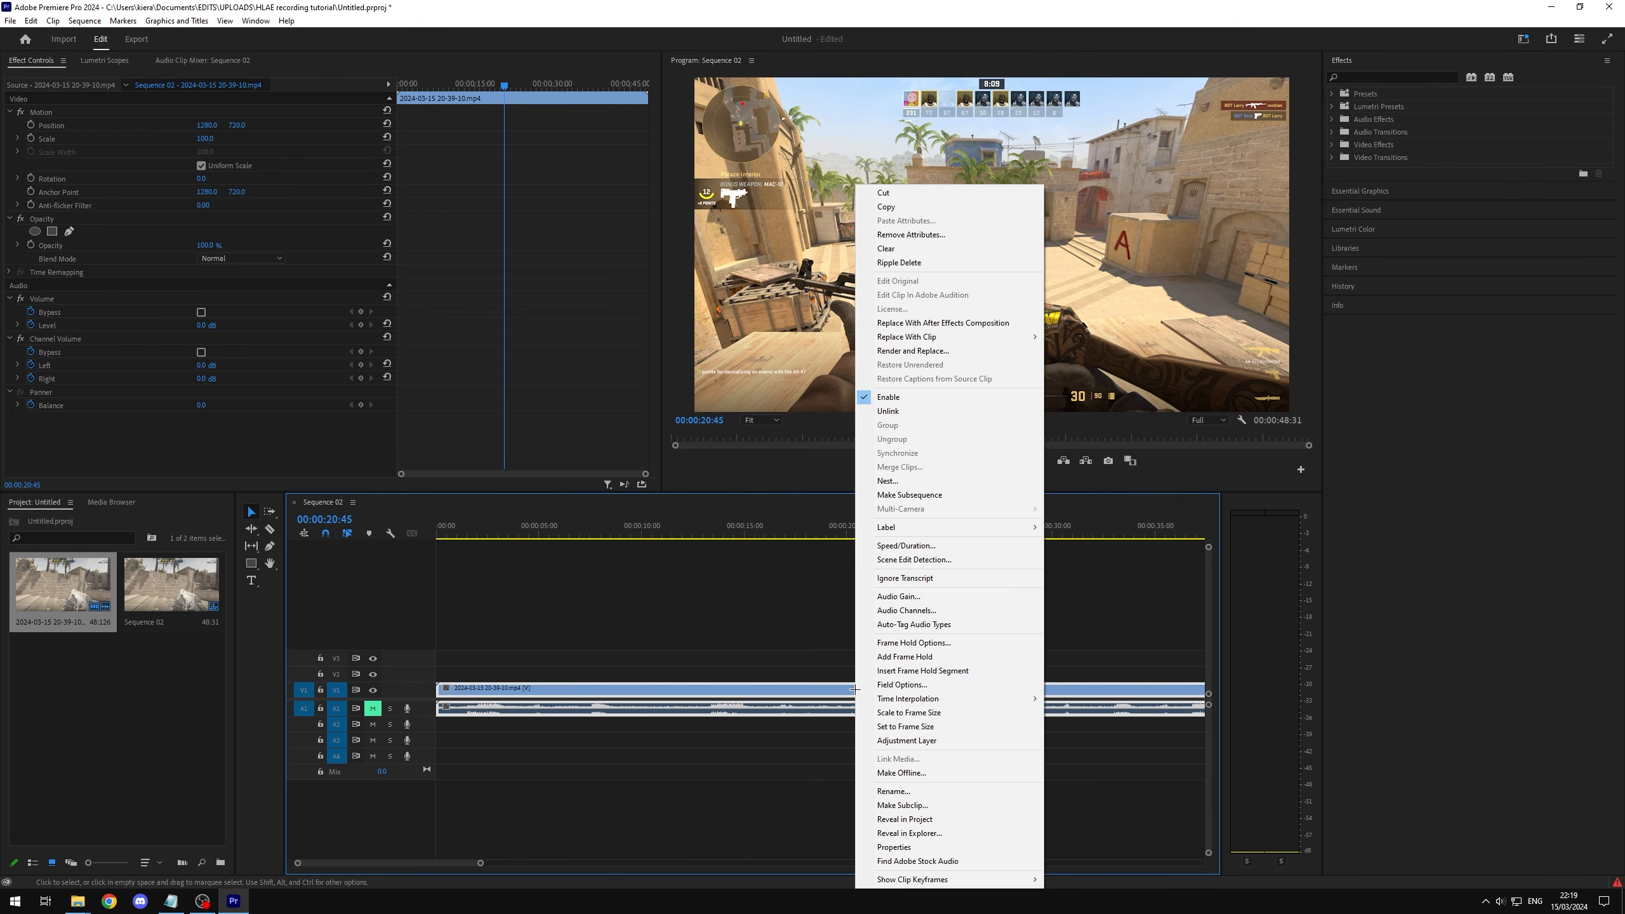
click(957, 547)
text(25)
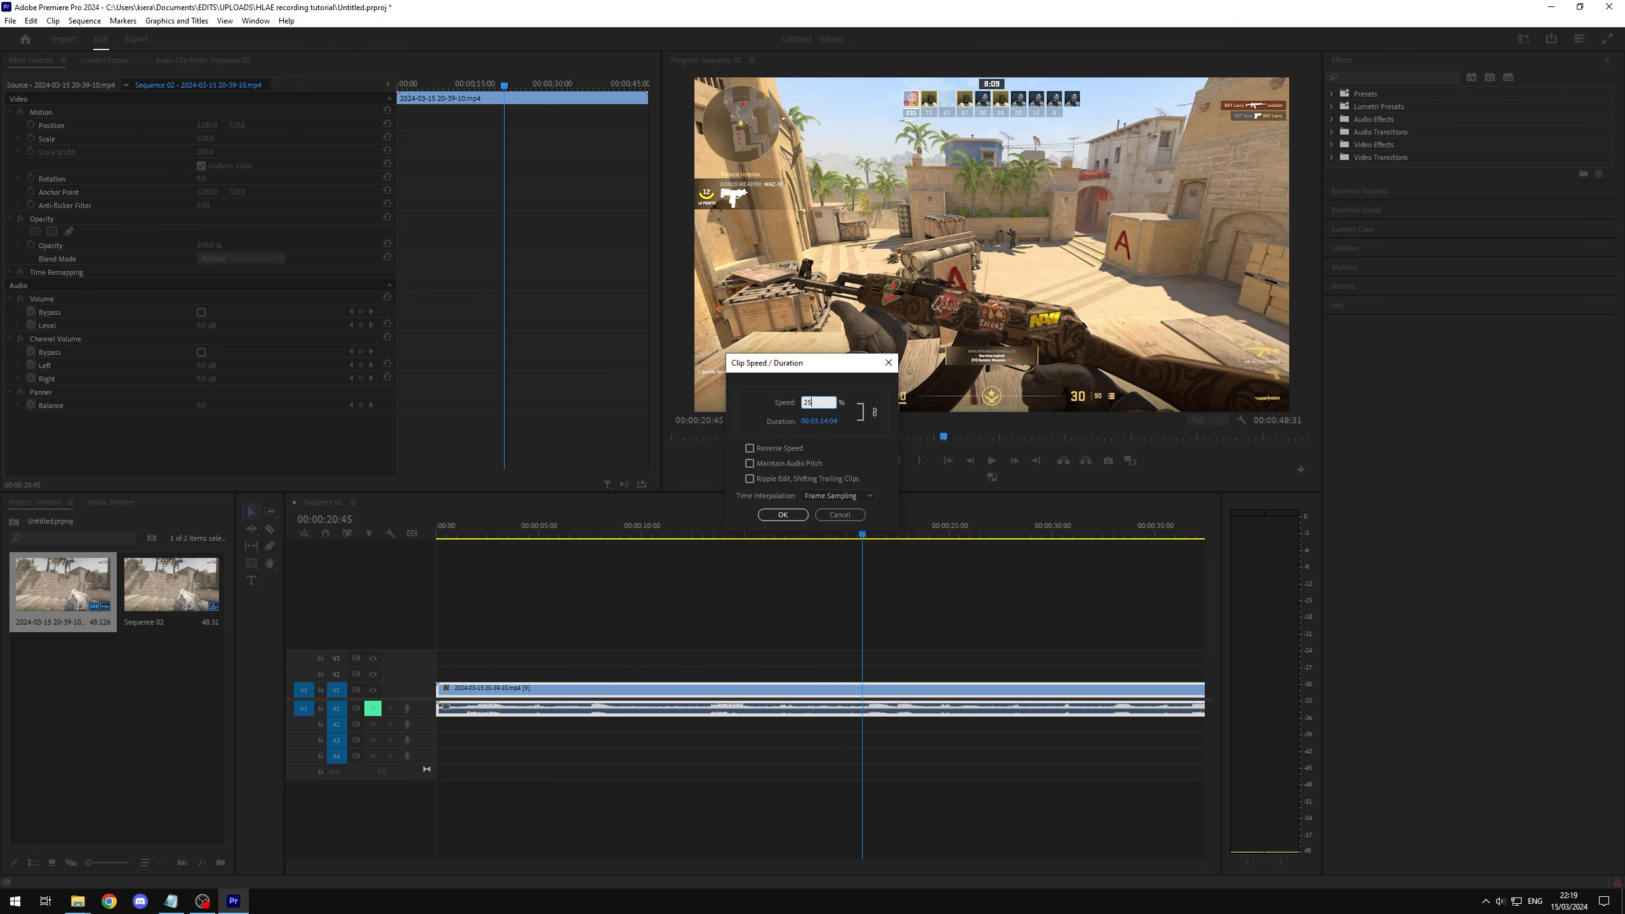
key(Return)
click(950, 609)
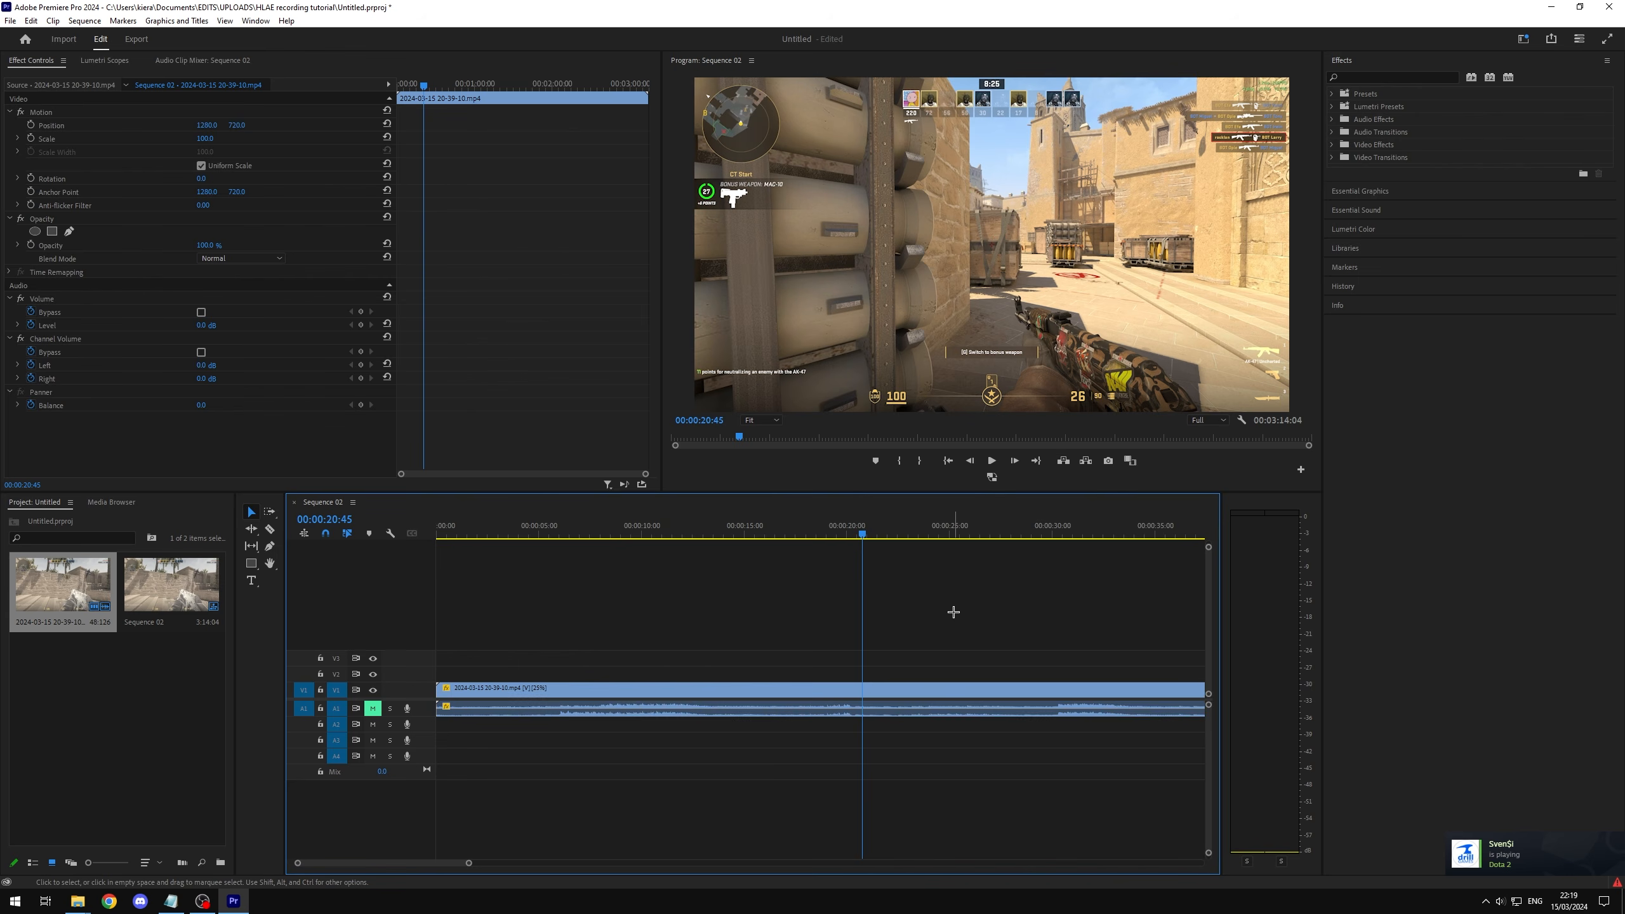
Step: Zoom in on the timeline and play back the slowed clip around 00:00:36:03 to check its smoothness
key(equal)
key(equal)
key(Left)
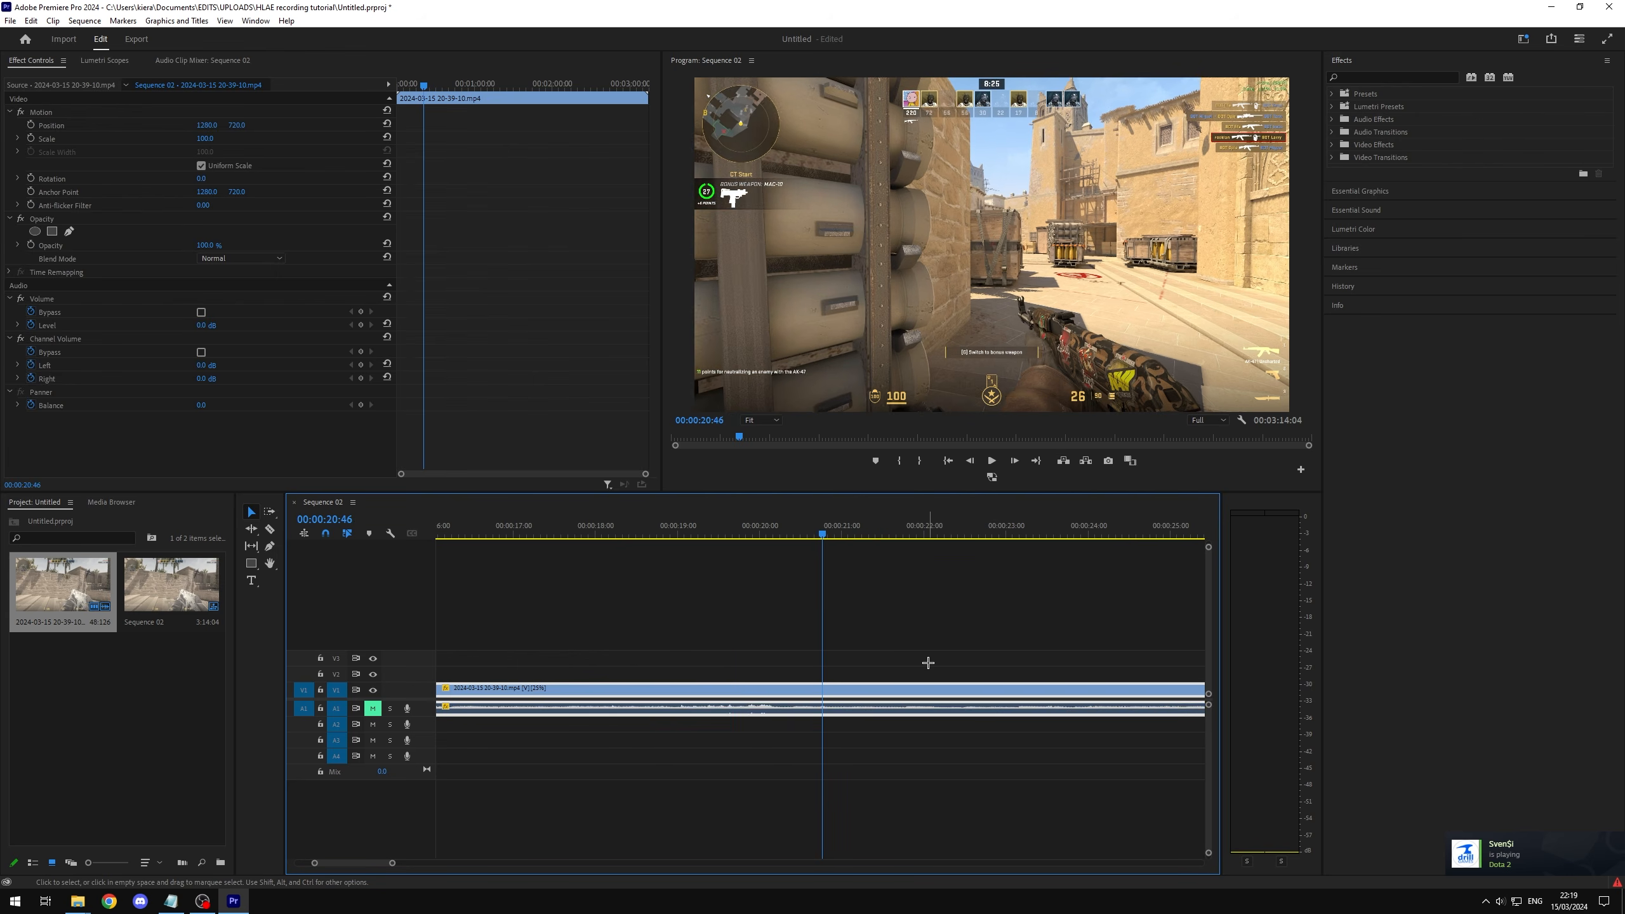
key(minus)
drag(735, 533, 867, 542)
key(space)
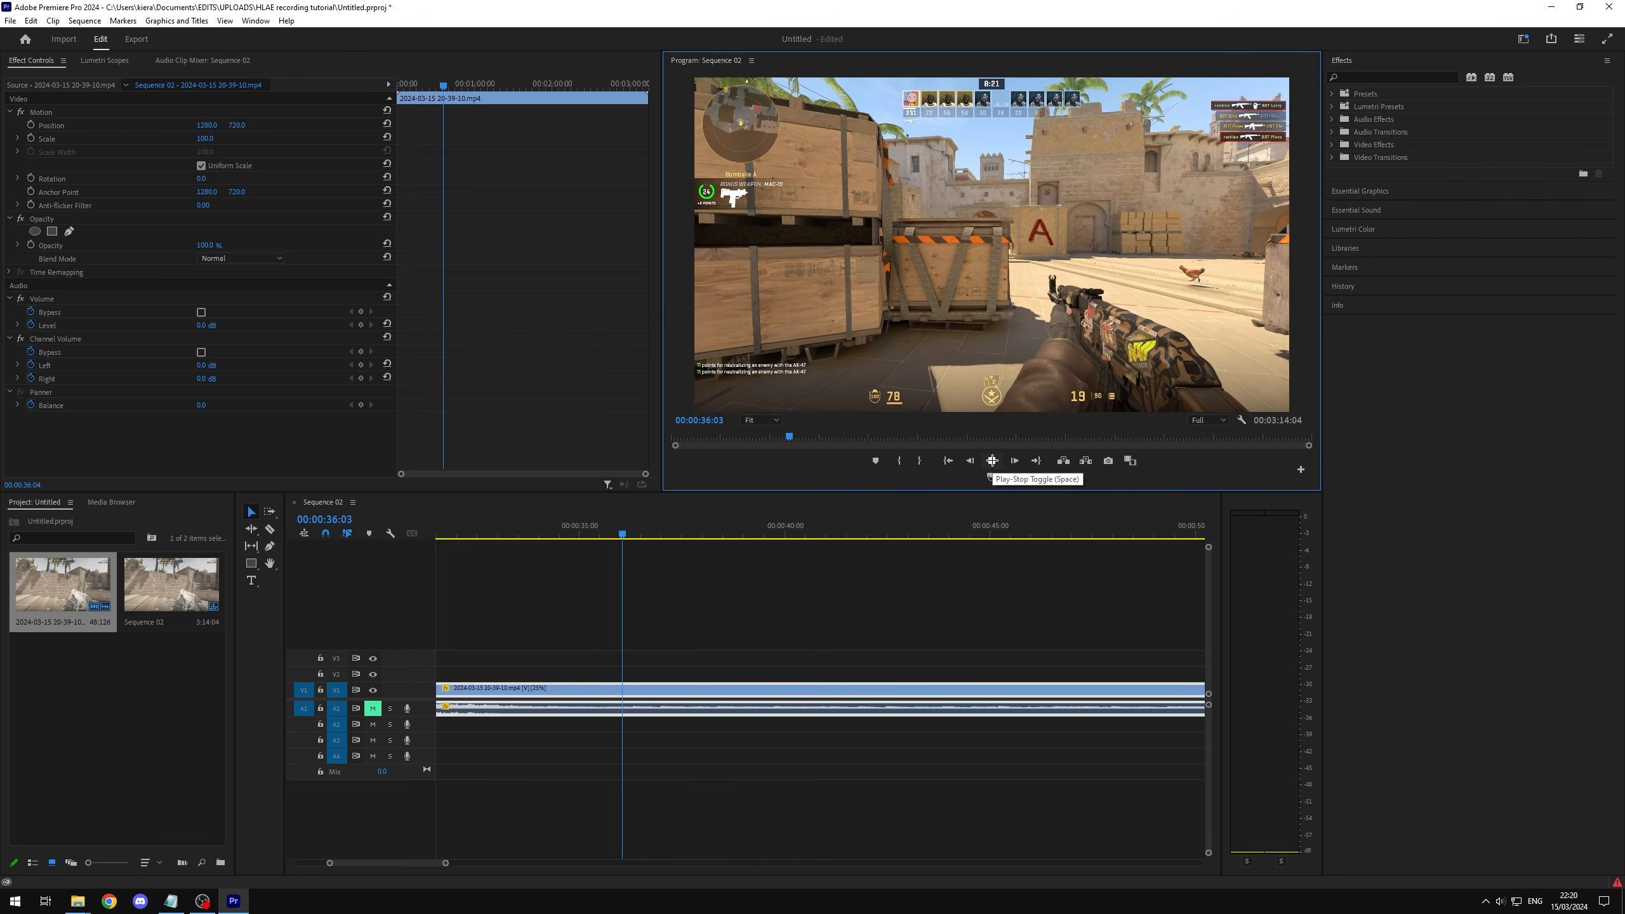
click(991, 460)
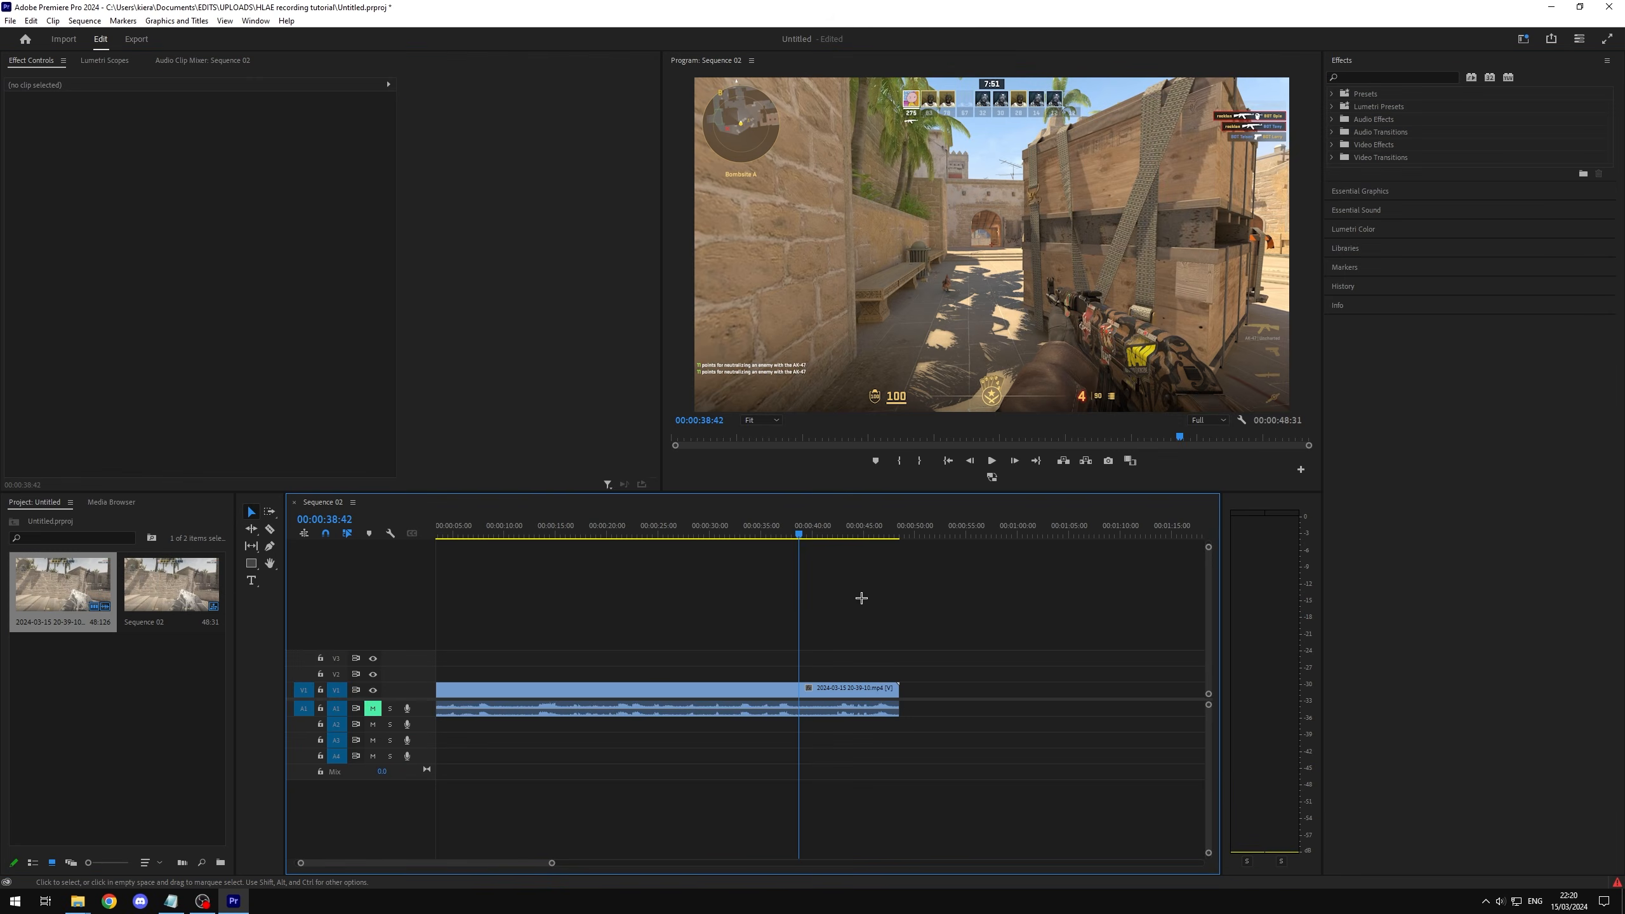
Step: Move the playhead to 00:00:09:24 and set the gameplay clip's time interpolation to Frame Blending
key(Home)
key(=)
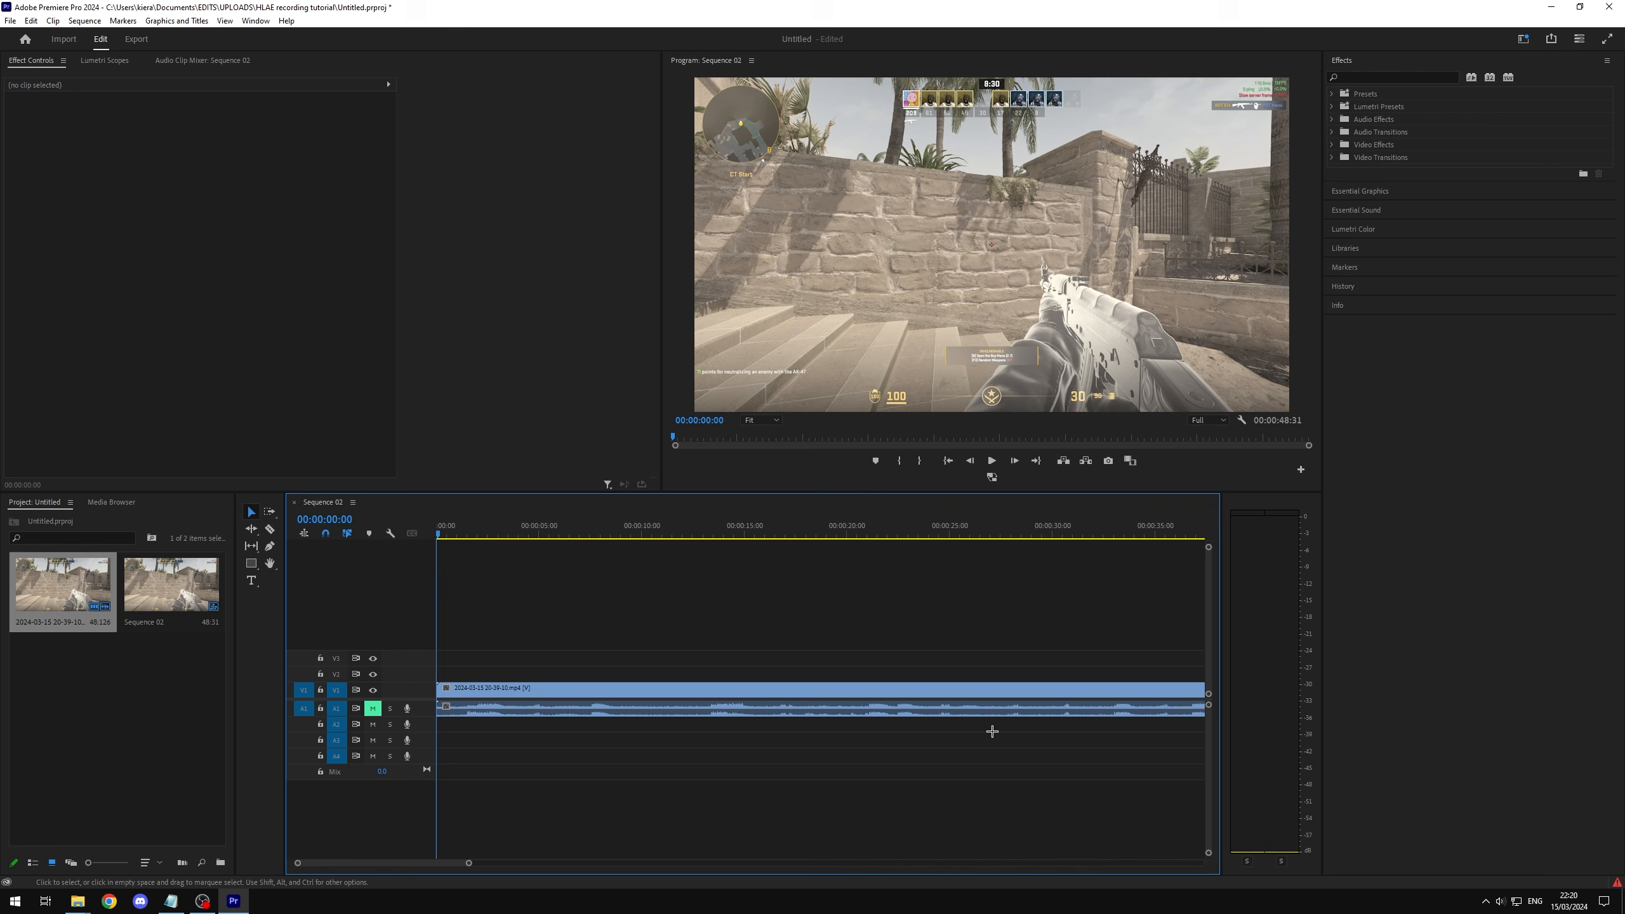
key(-)
click(533, 532)
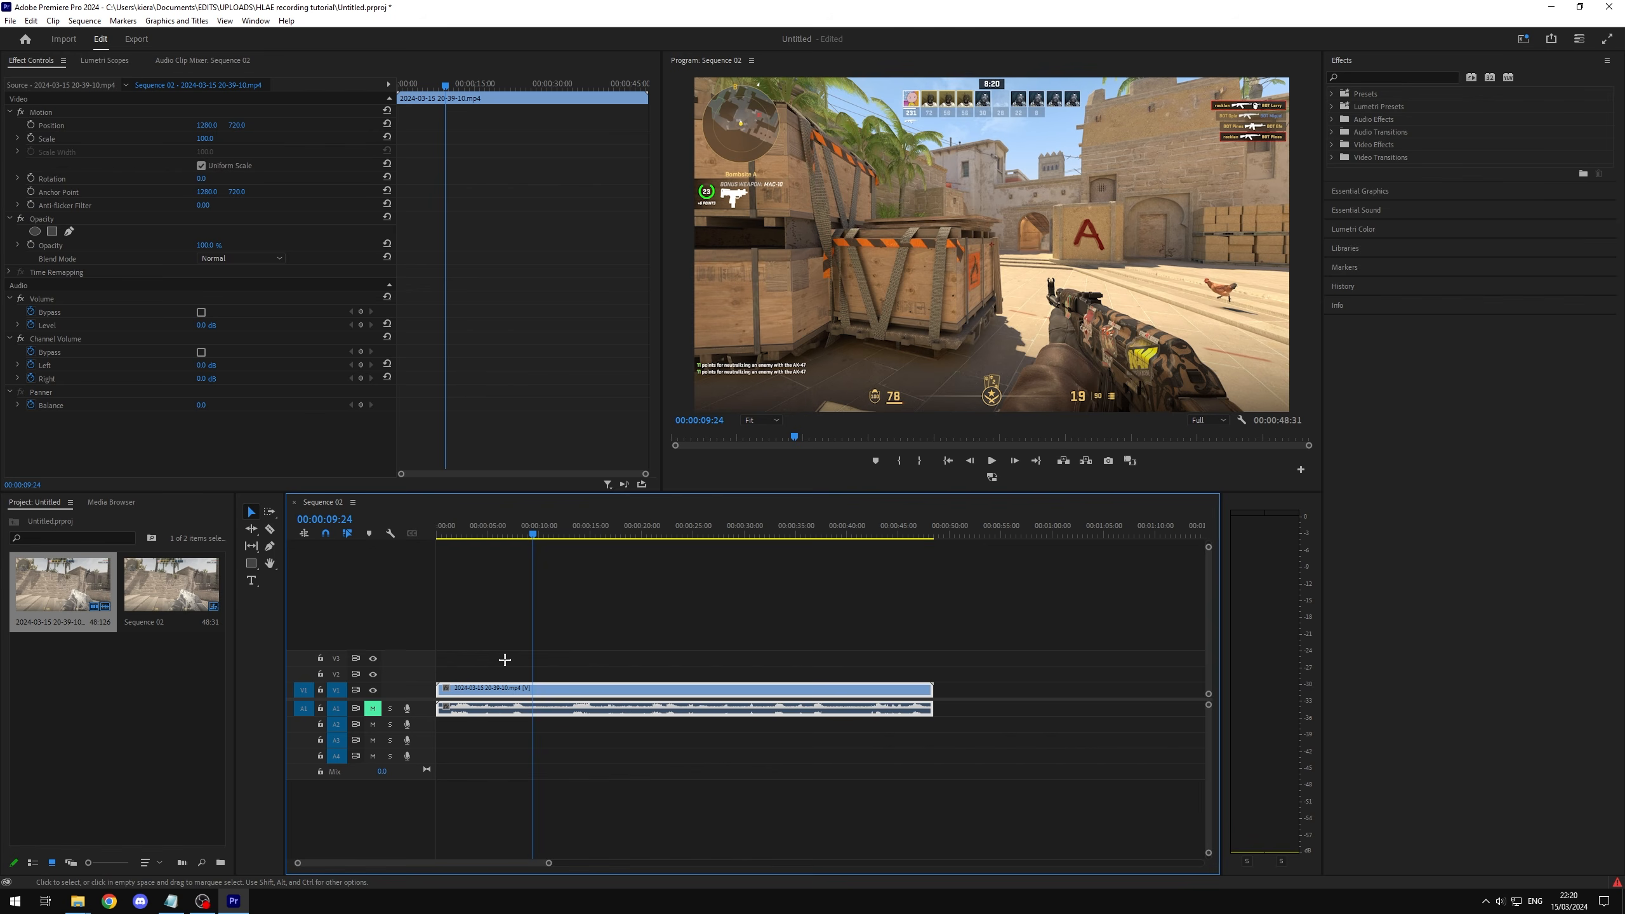
right_click(568, 689)
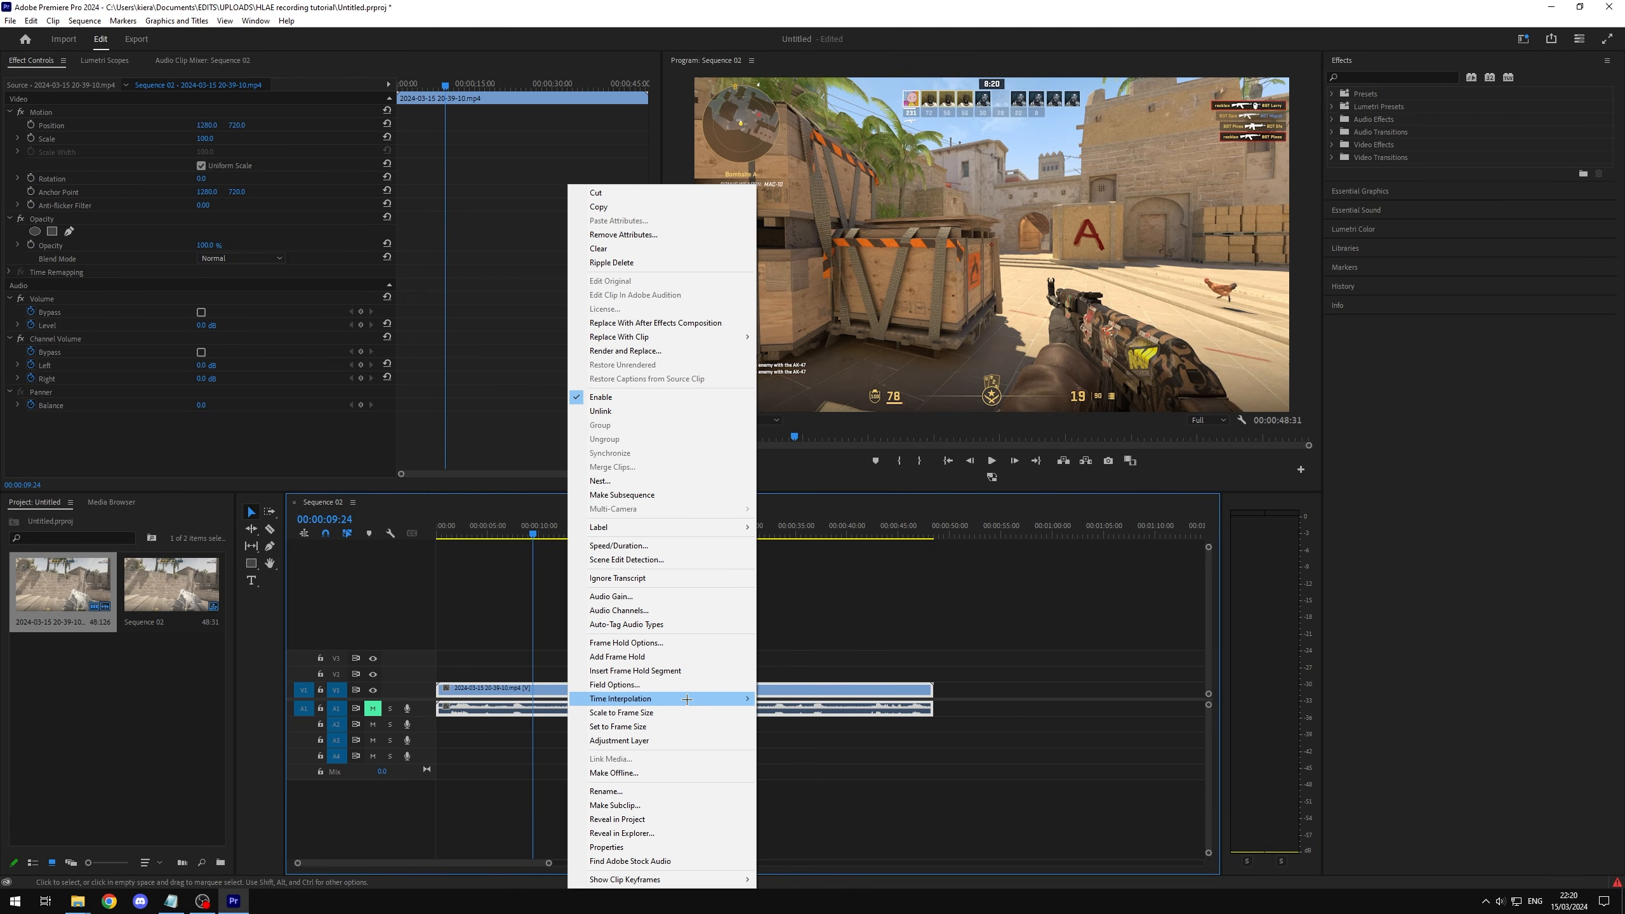
mouse_move(721, 698)
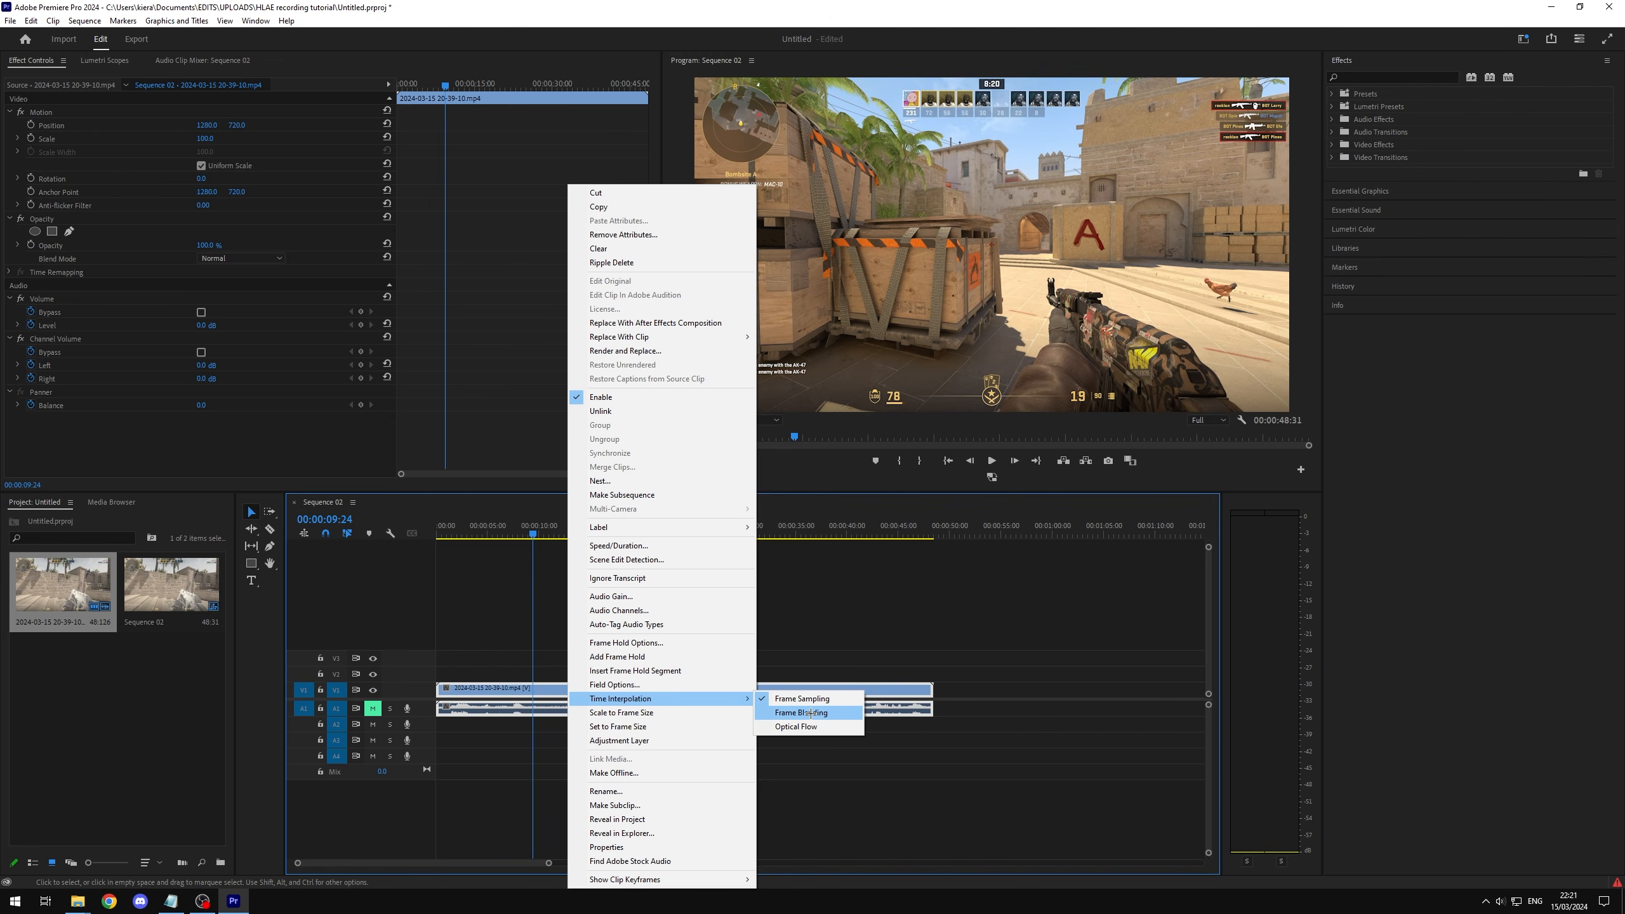
click(811, 713)
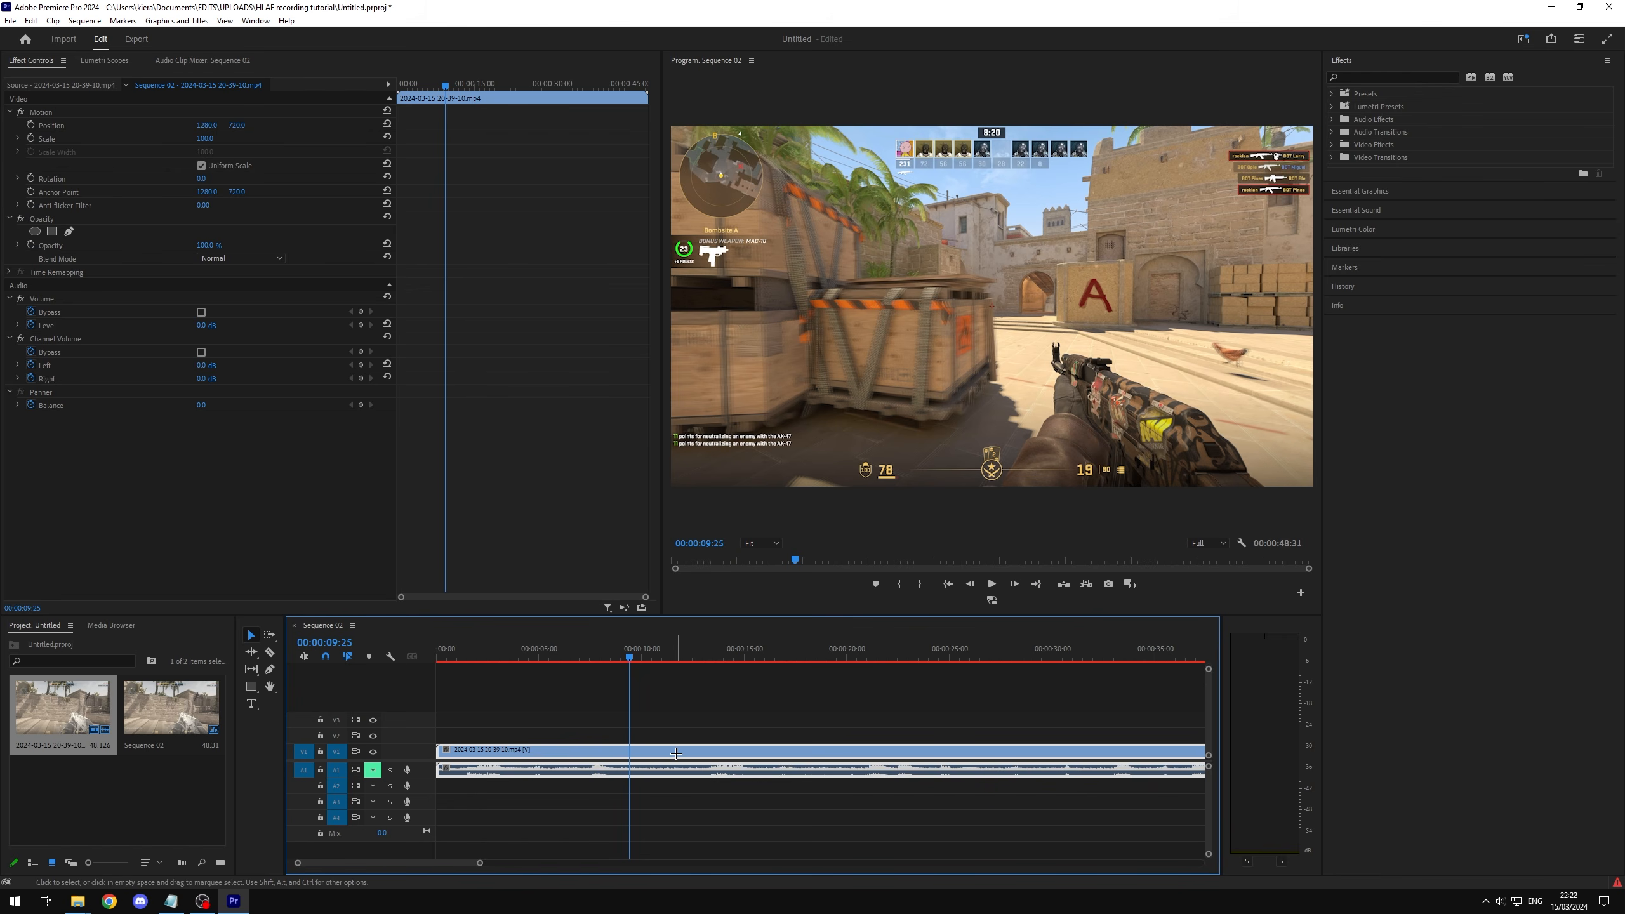
Step: Switch the gameplay clip's time interpolation to Frame Sampling to compare the frame at 00:00:09:25
right_click(683, 751)
mouse_move(544, 561)
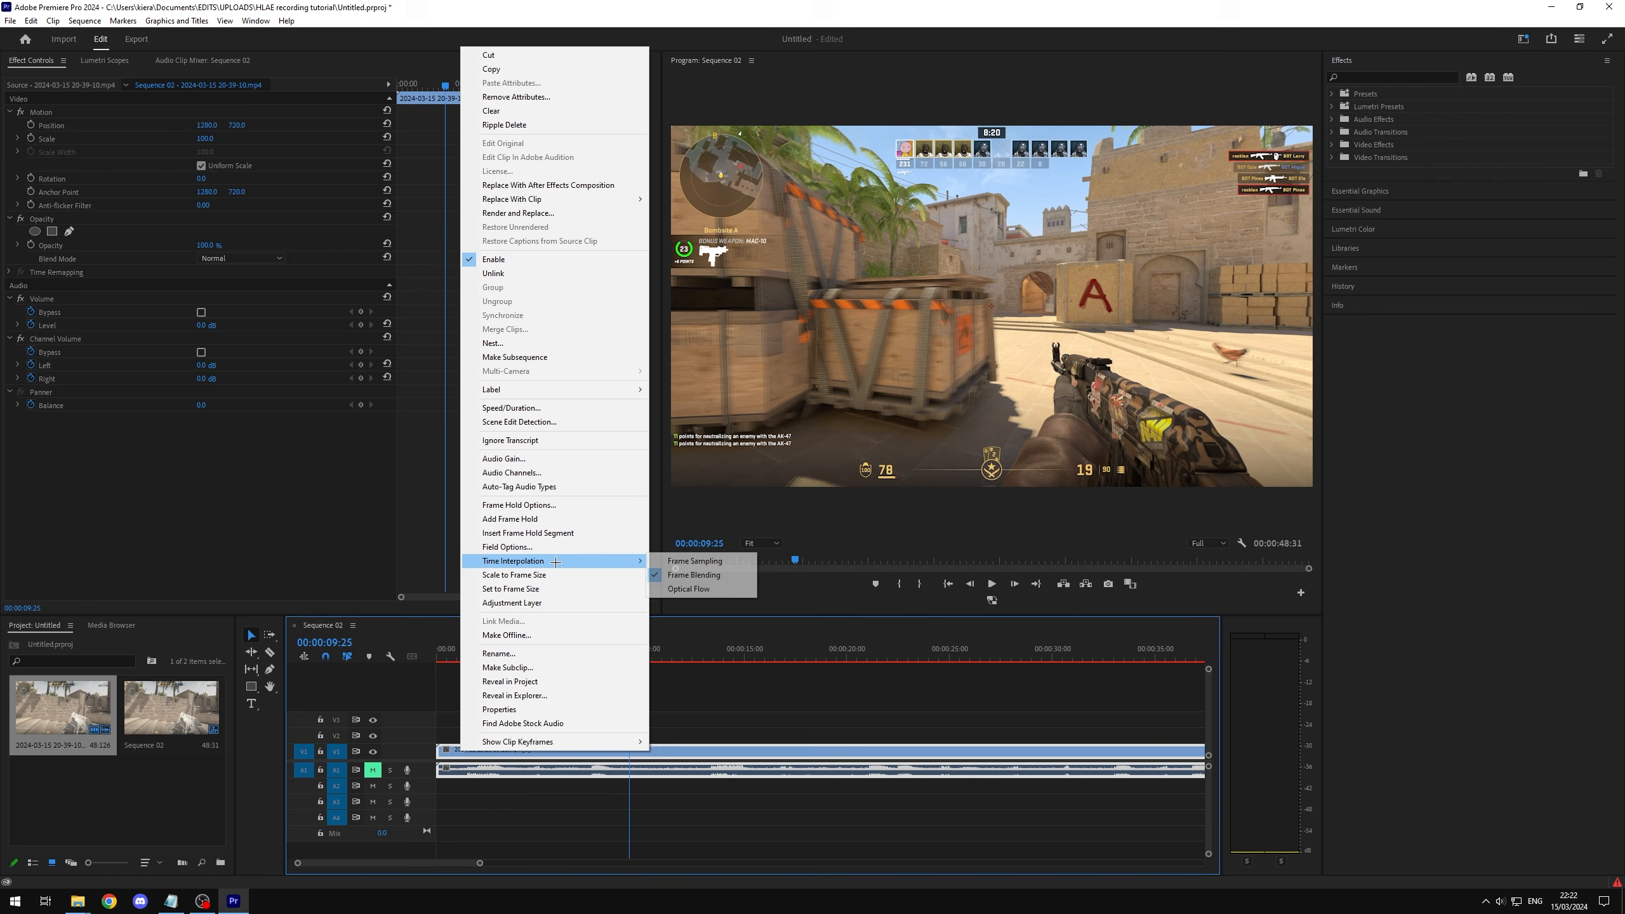
click(681, 561)
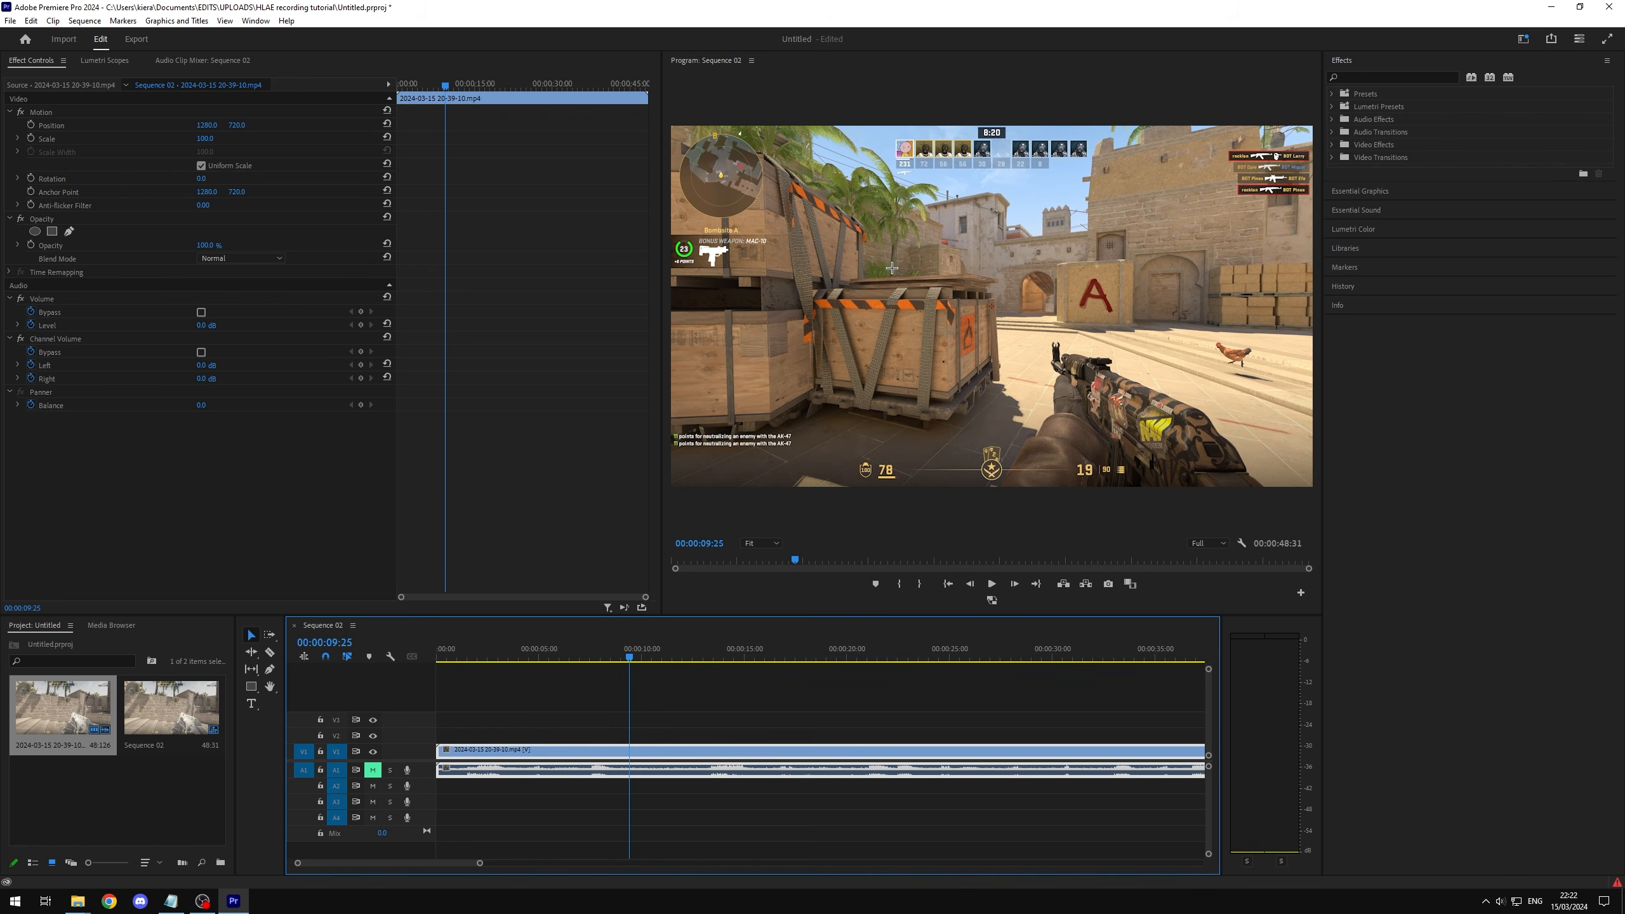
Step: Set the clip's time interpolation back to Frame Blending and play the sequence from 00:00:09:25 to 00:00:15:09
right_click(605, 770)
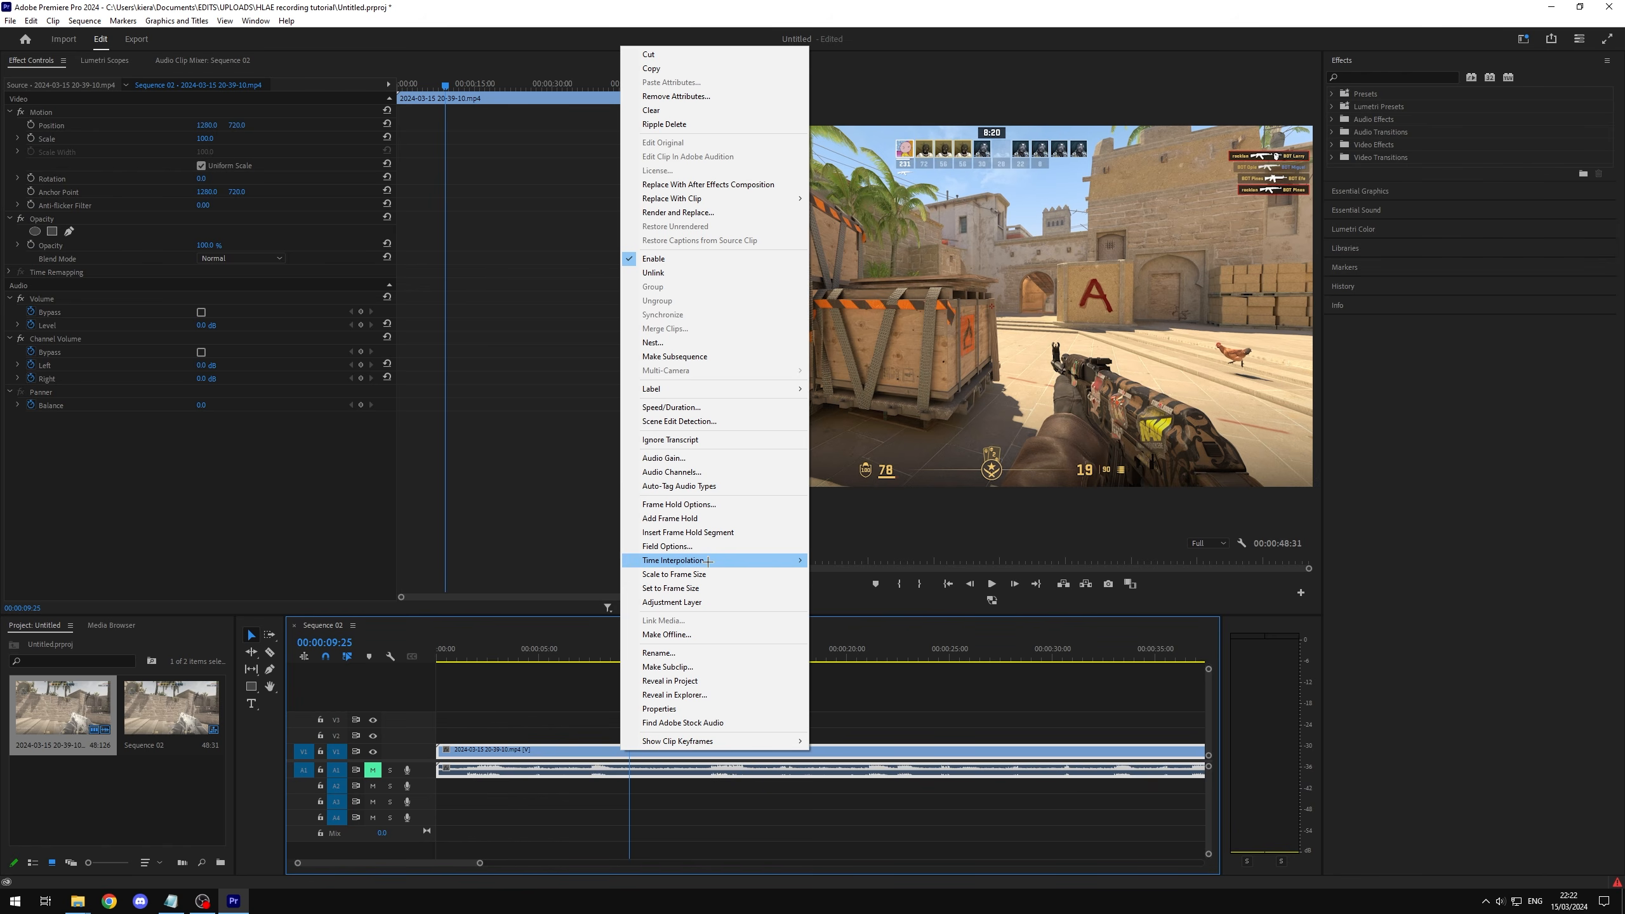
mouse_move(707, 562)
click(865, 573)
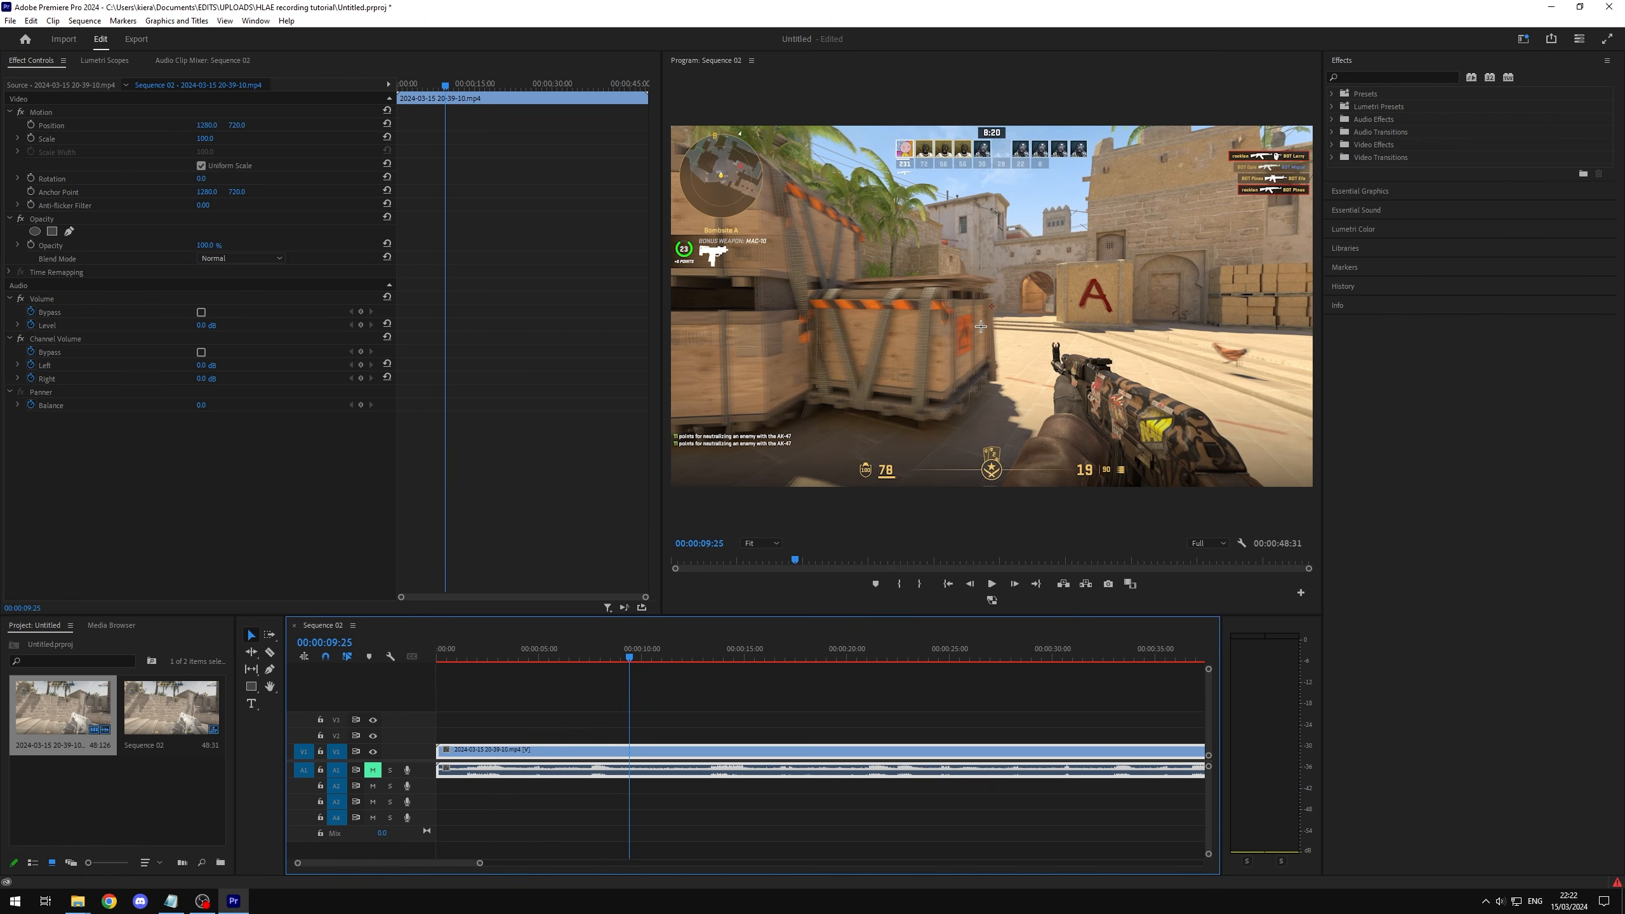
click(992, 584)
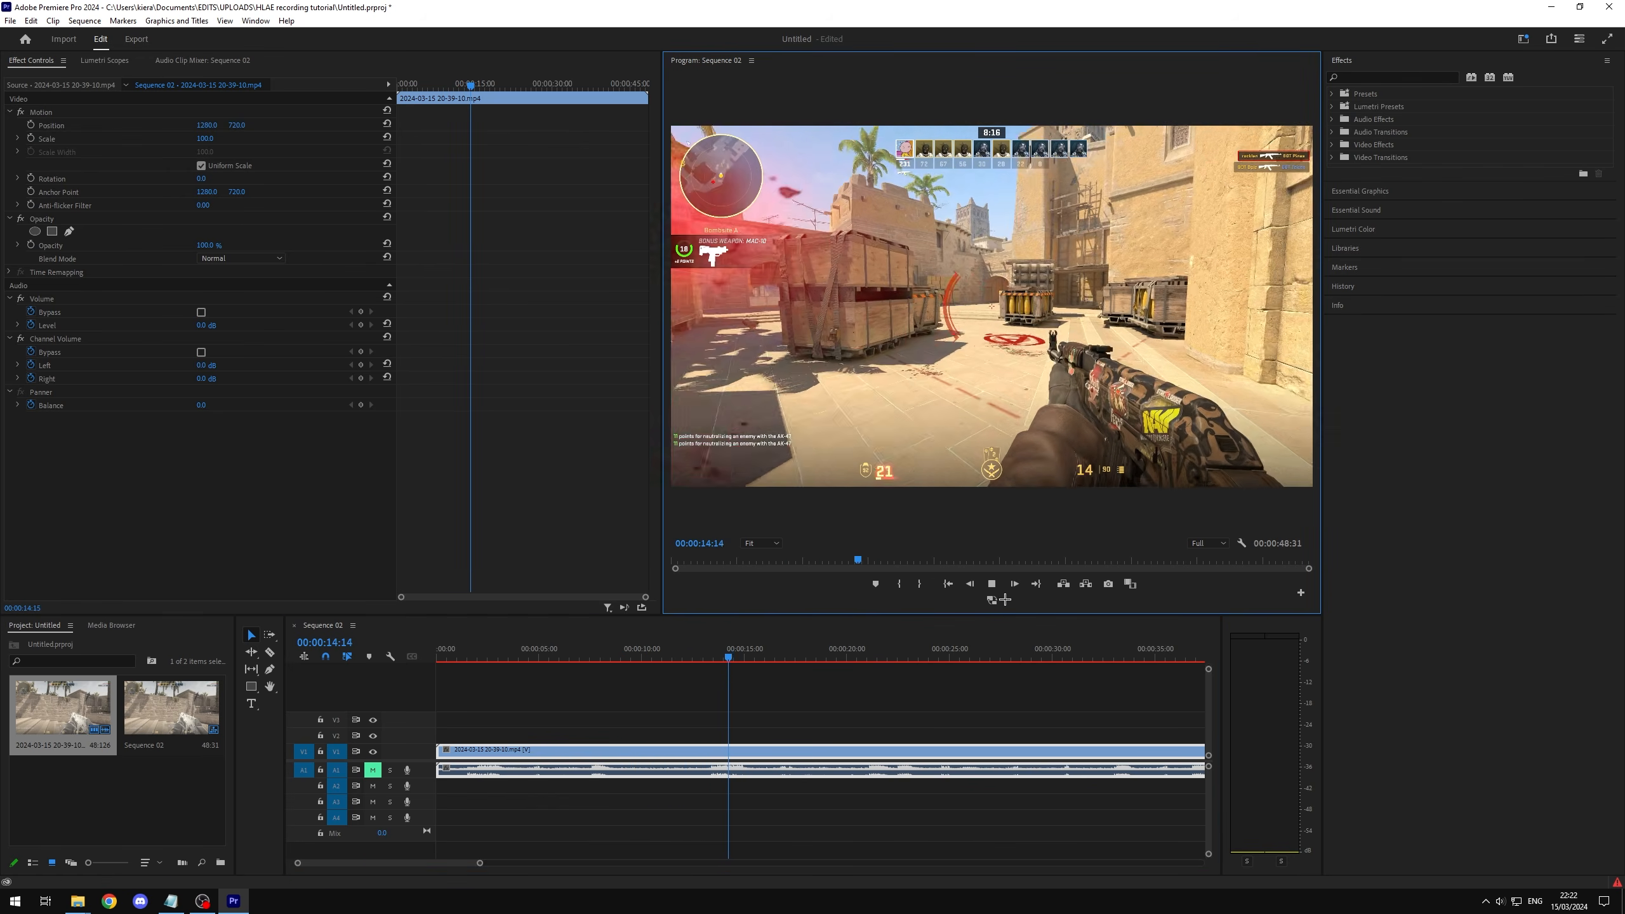
click(992, 584)
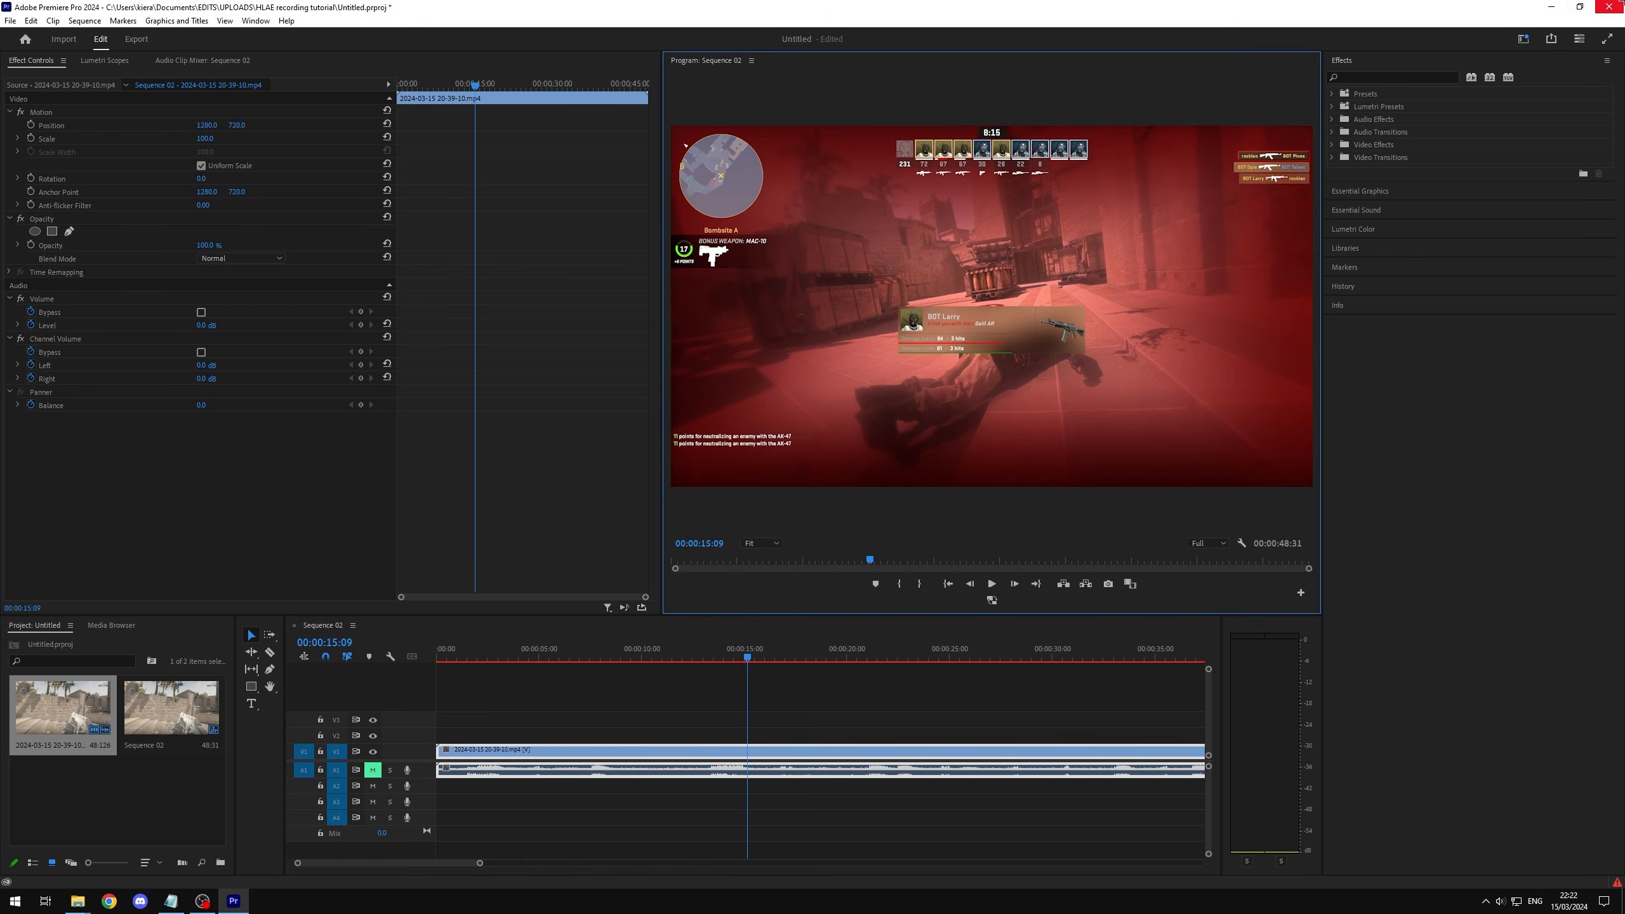
Step: Close Premiere Pro and open 240 - 60.mp4 from the Recording Gameplay Tutorial folder in Media Player
click(1609, 7)
click(828, 459)
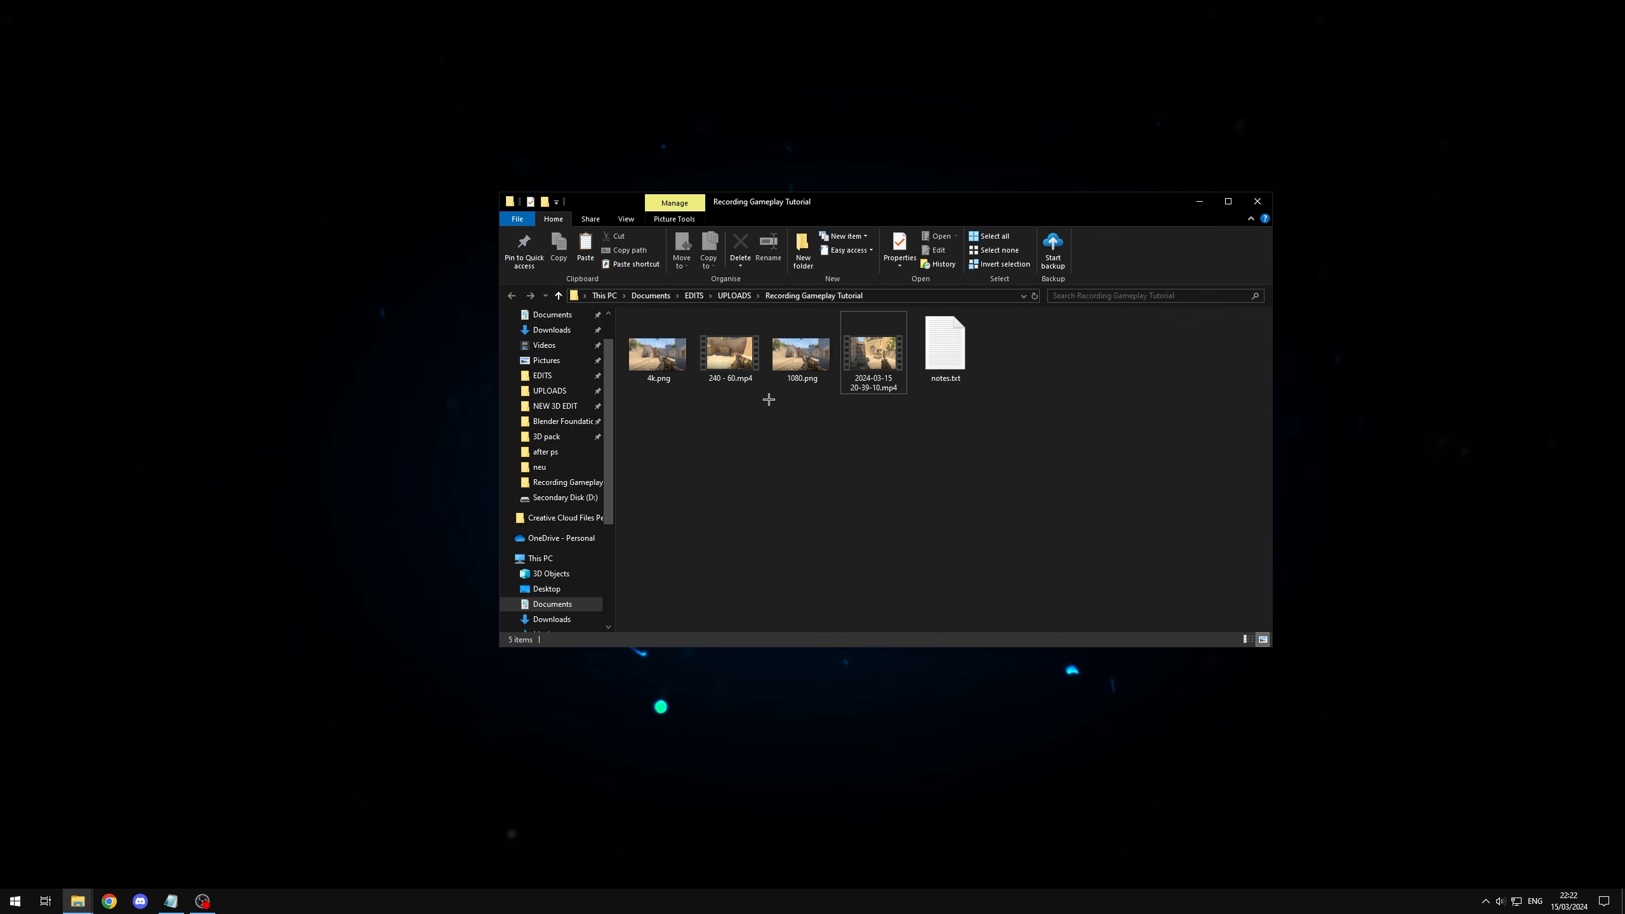
double_click(730, 354)
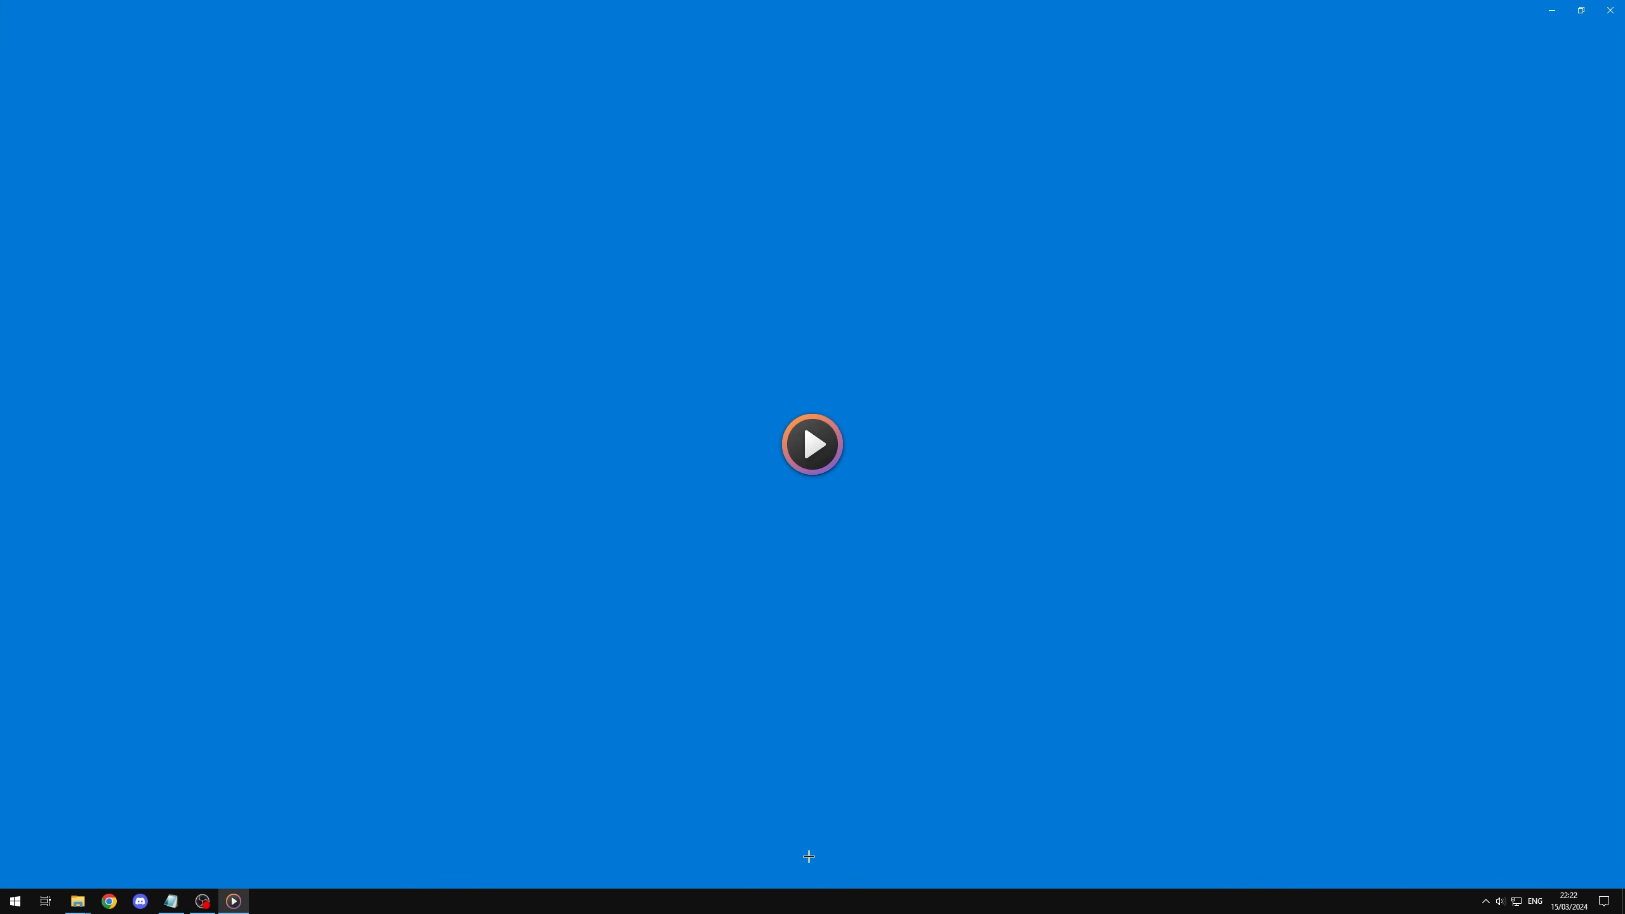
Step: Pause the video, show it full screen, and scrub back to its beginning to watch the blended footage
click(809, 857)
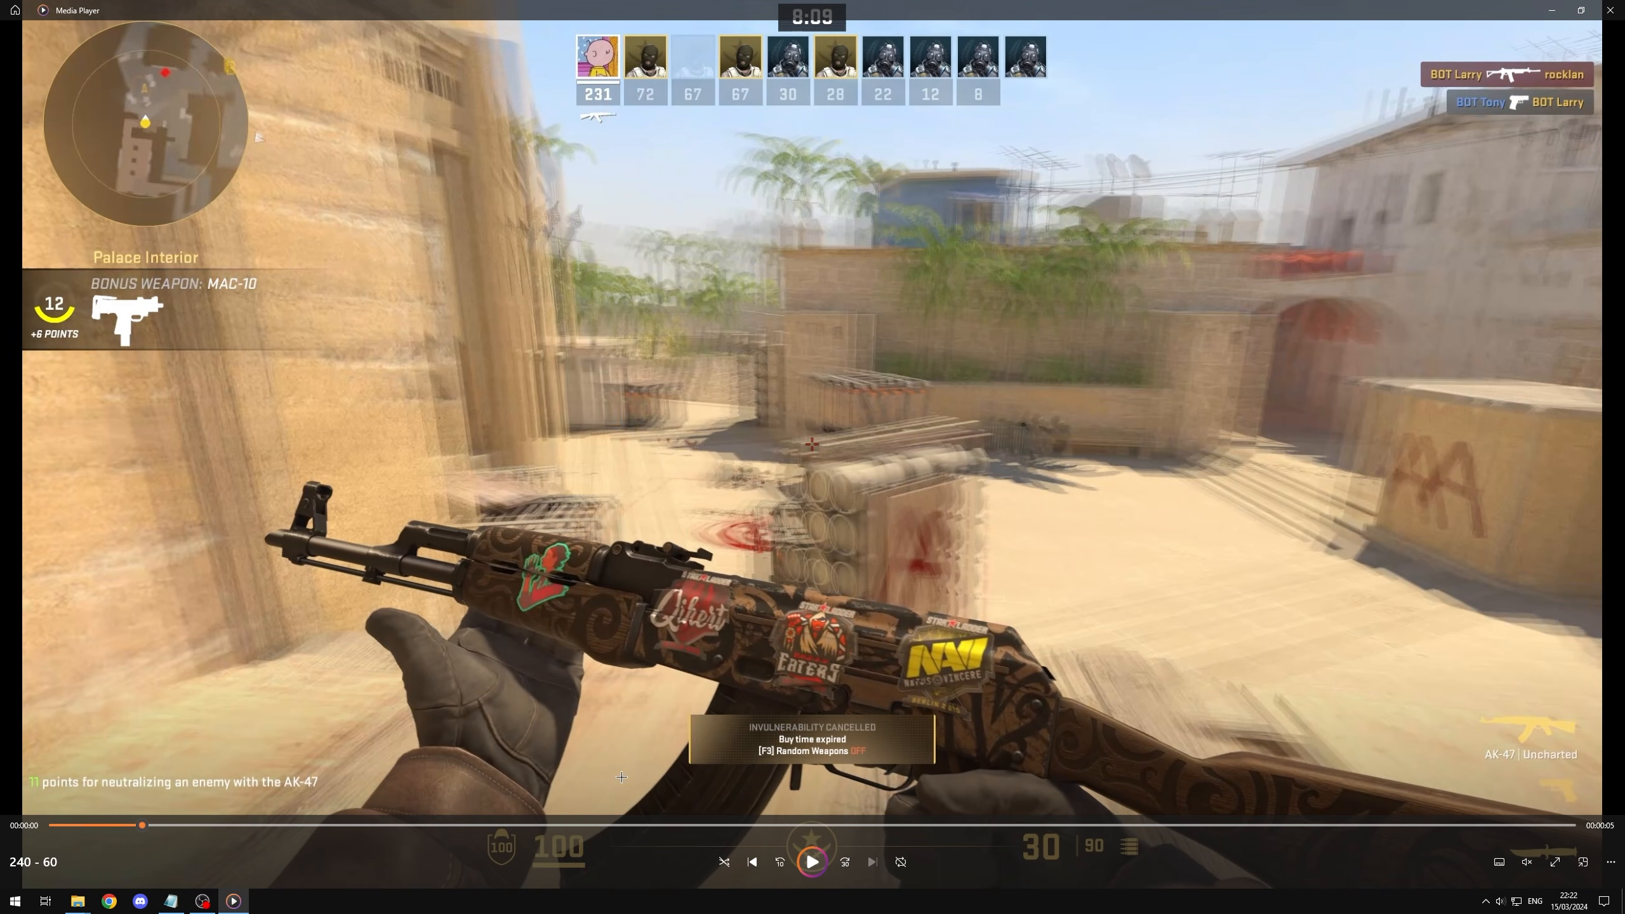
click(1552, 862)
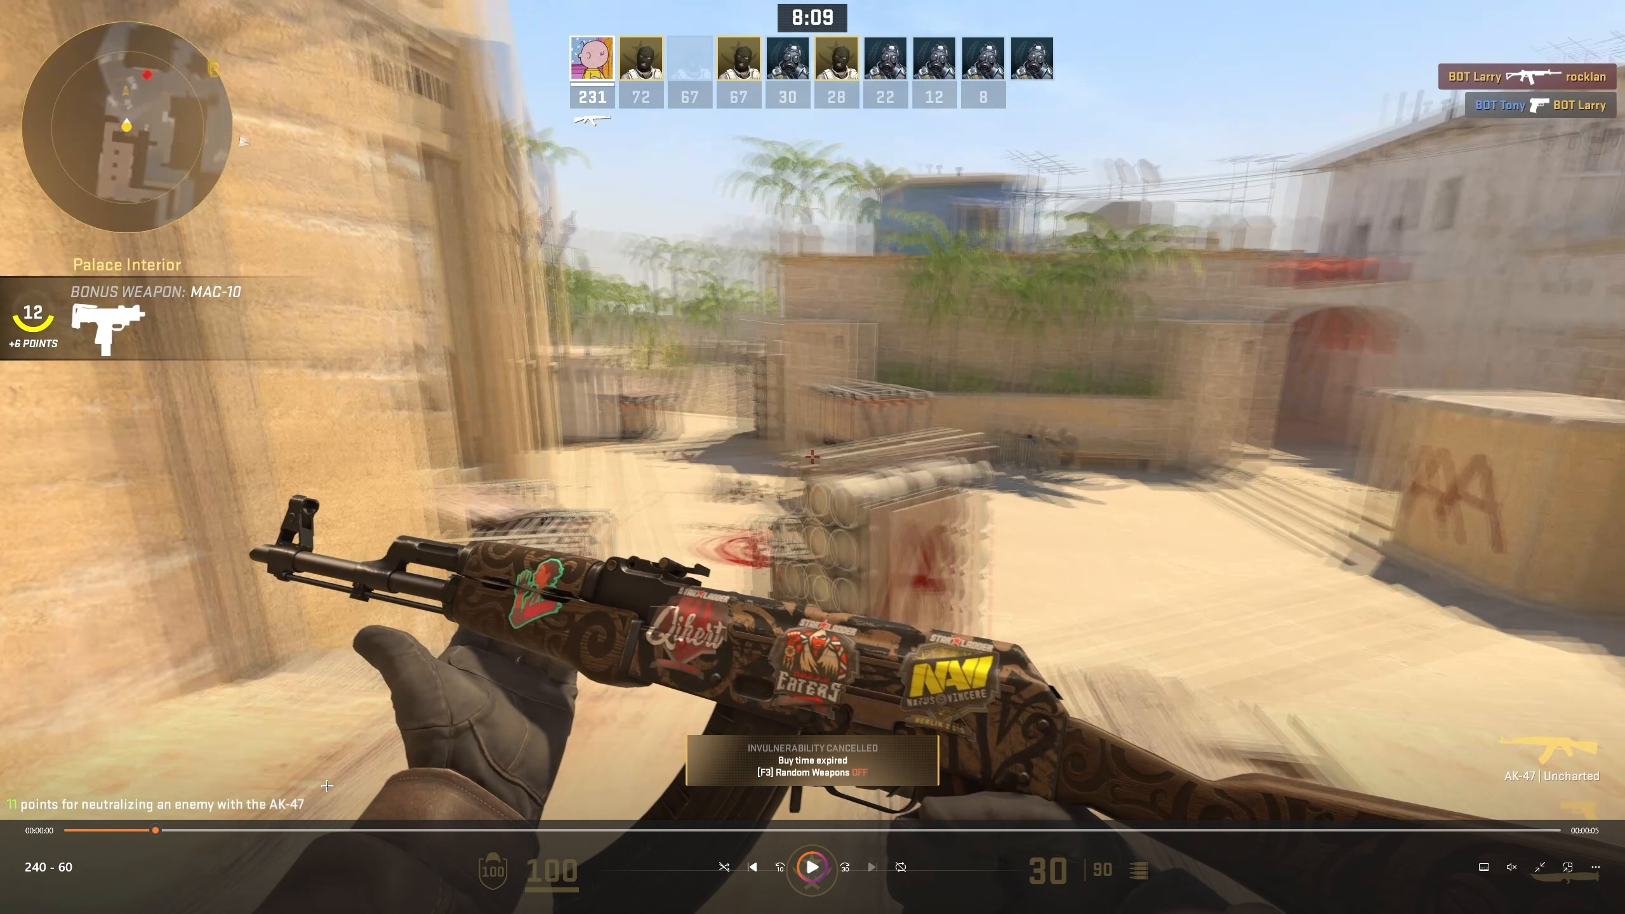
drag(154, 830, 85, 830)
drag(174, 830, 66, 831)
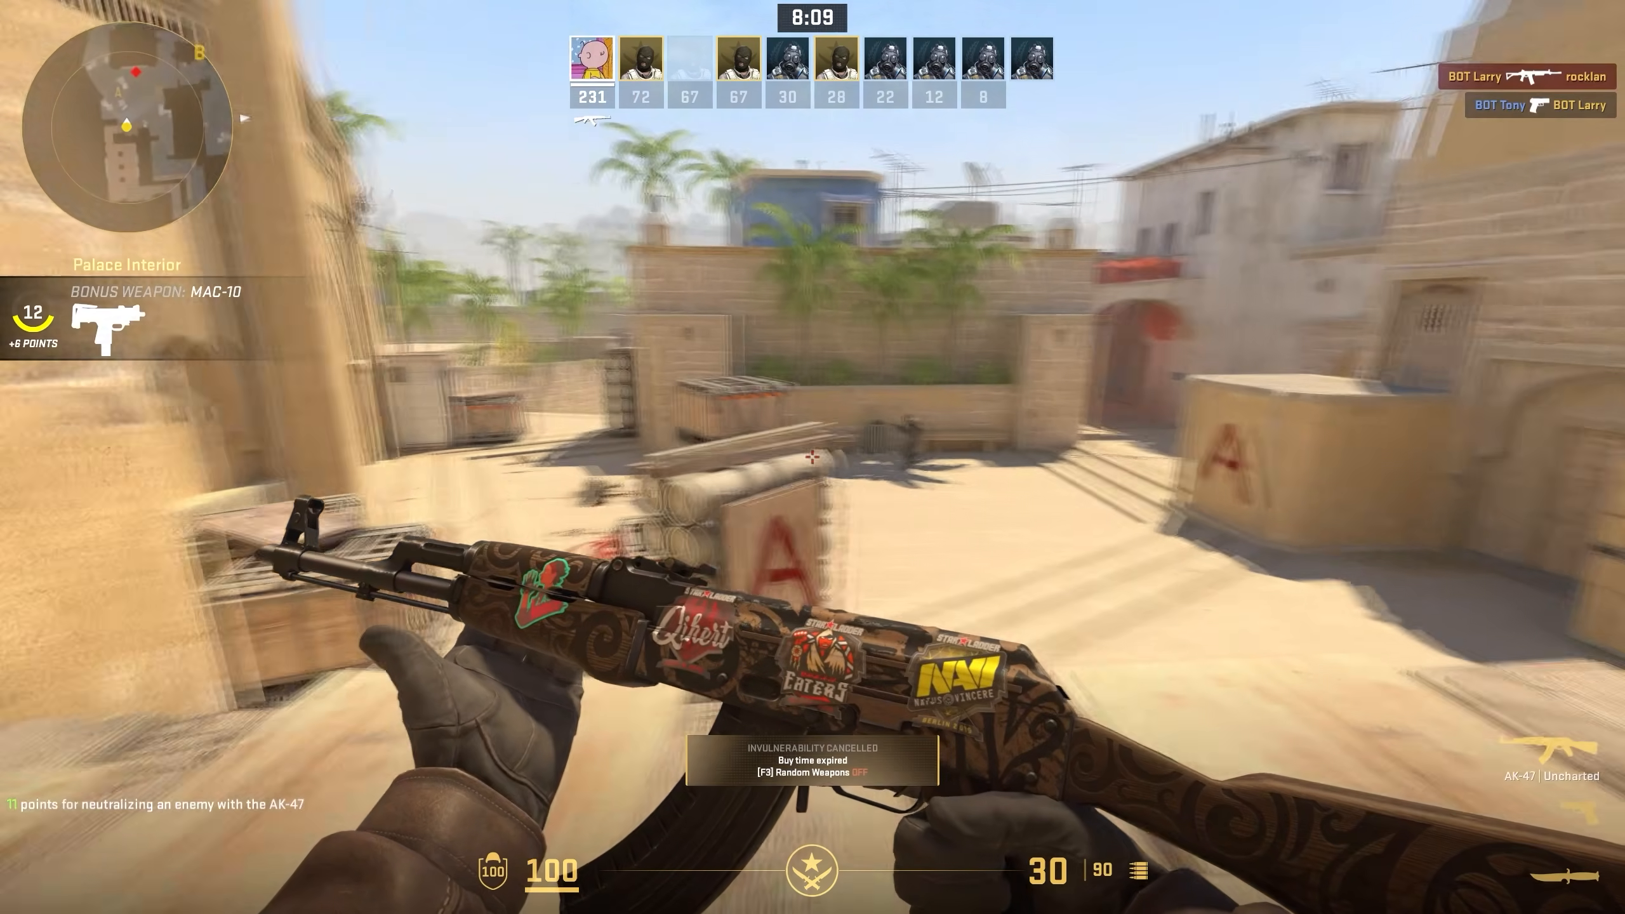
click(812, 456)
click(812, 456)
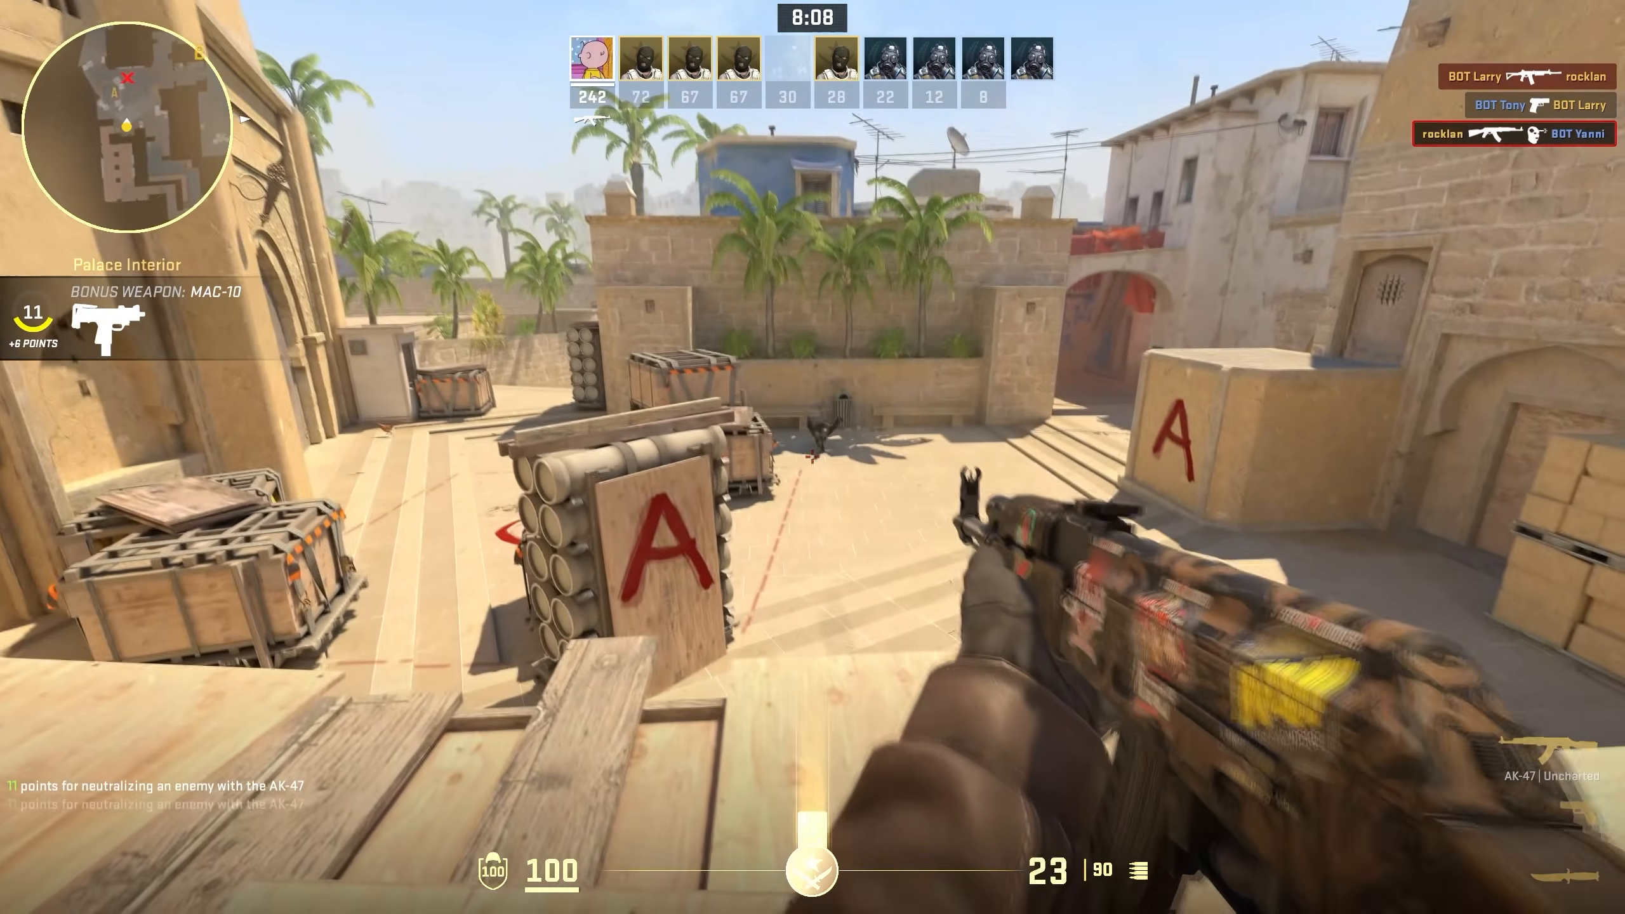
click(813, 456)
click(813, 457)
key(3)
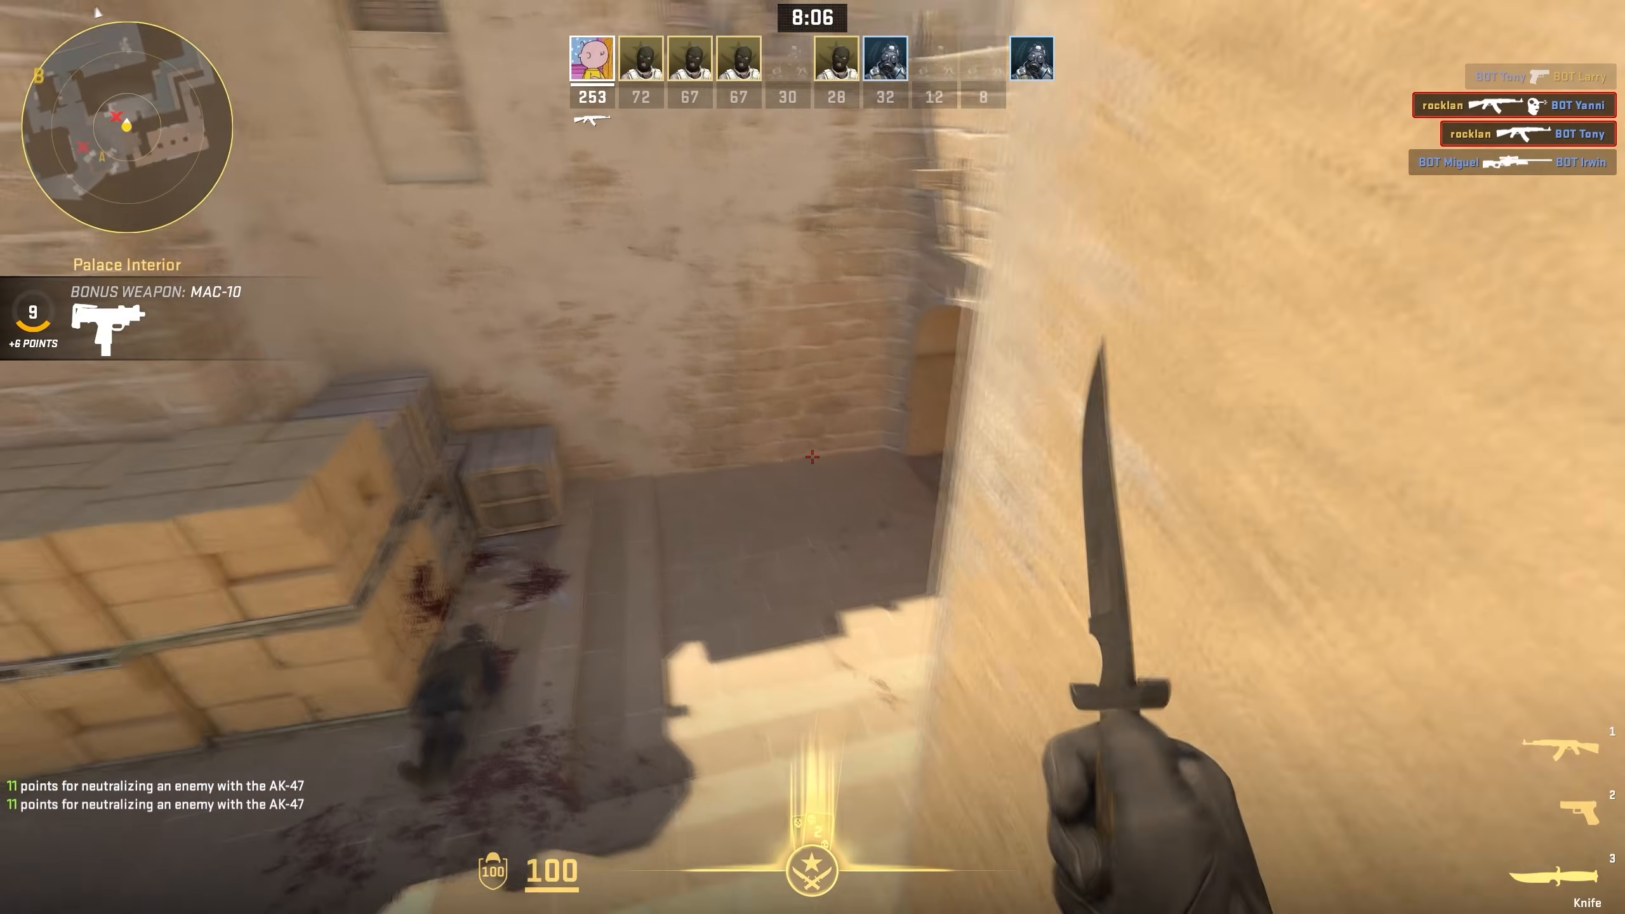
key(1)
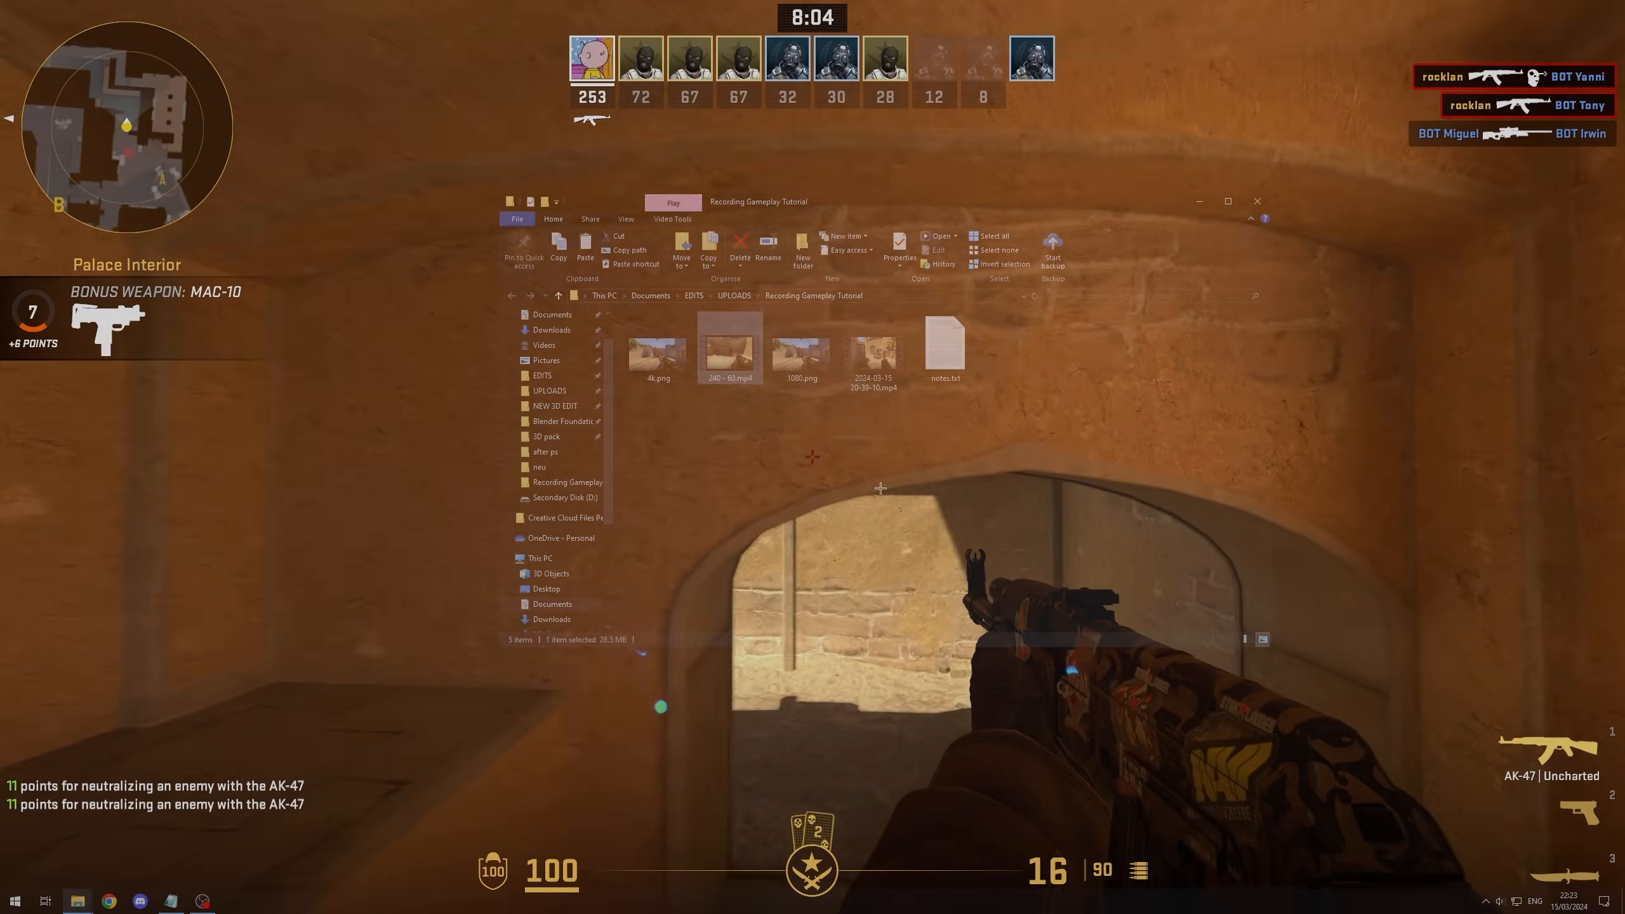